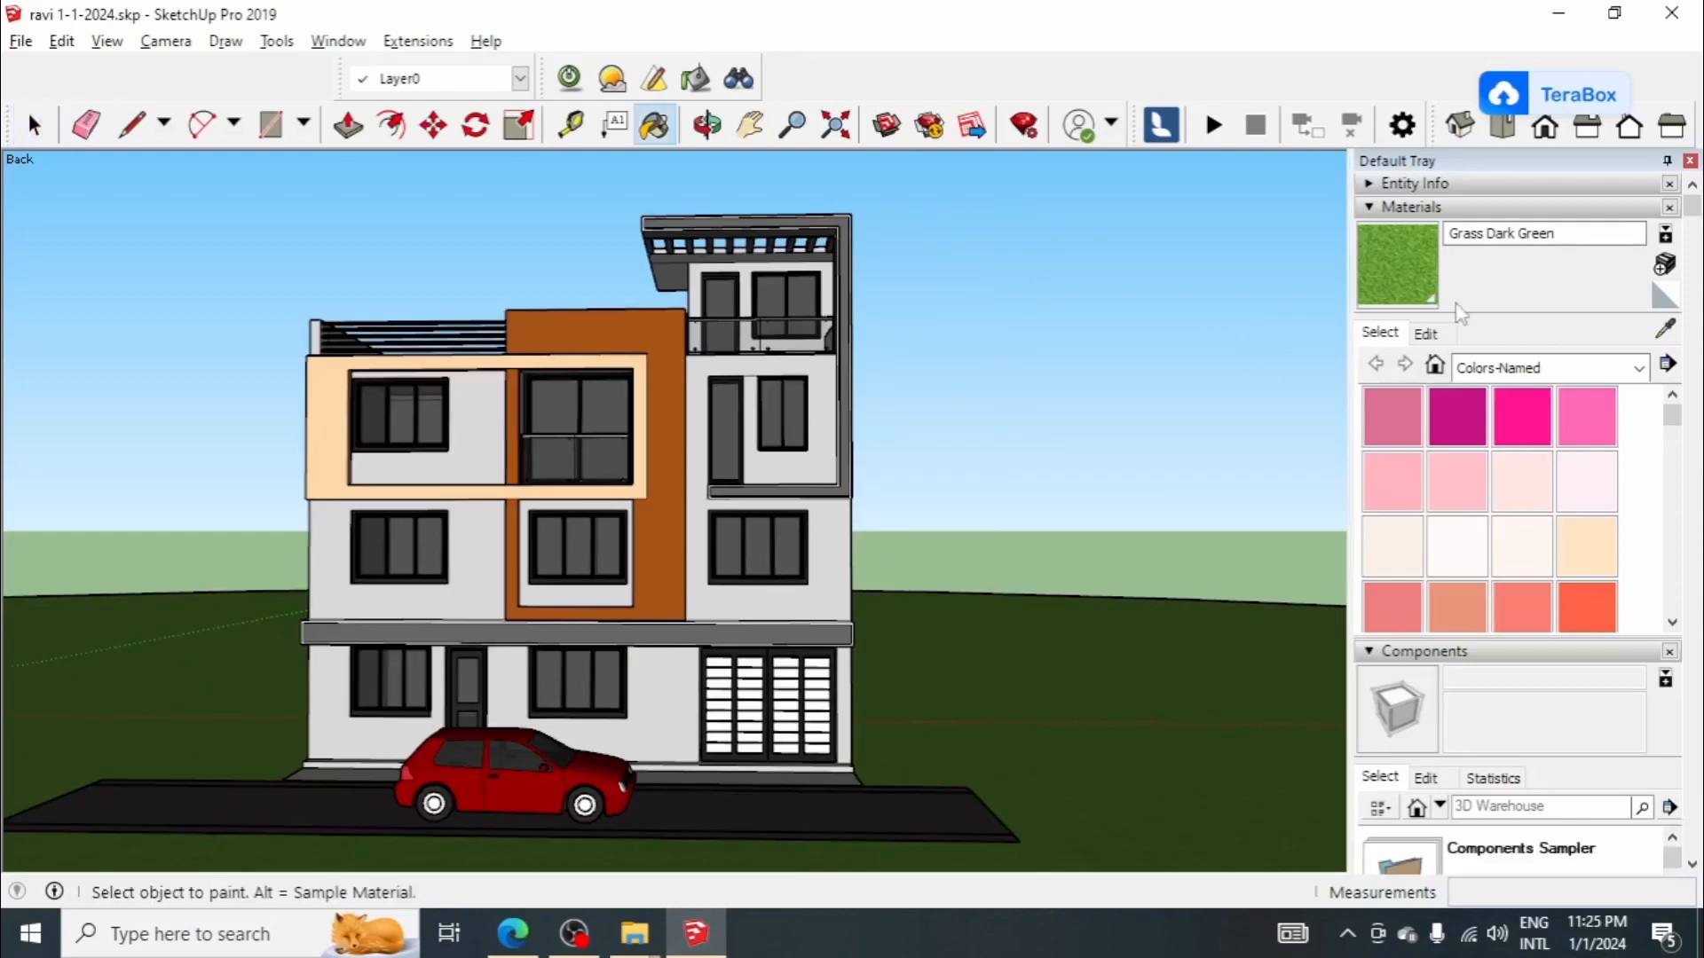
# Step: Add a scene that saves the current front view of the house and recall that view
pyautogui.click(1480, 206)
pyautogui.click(1438, 234)
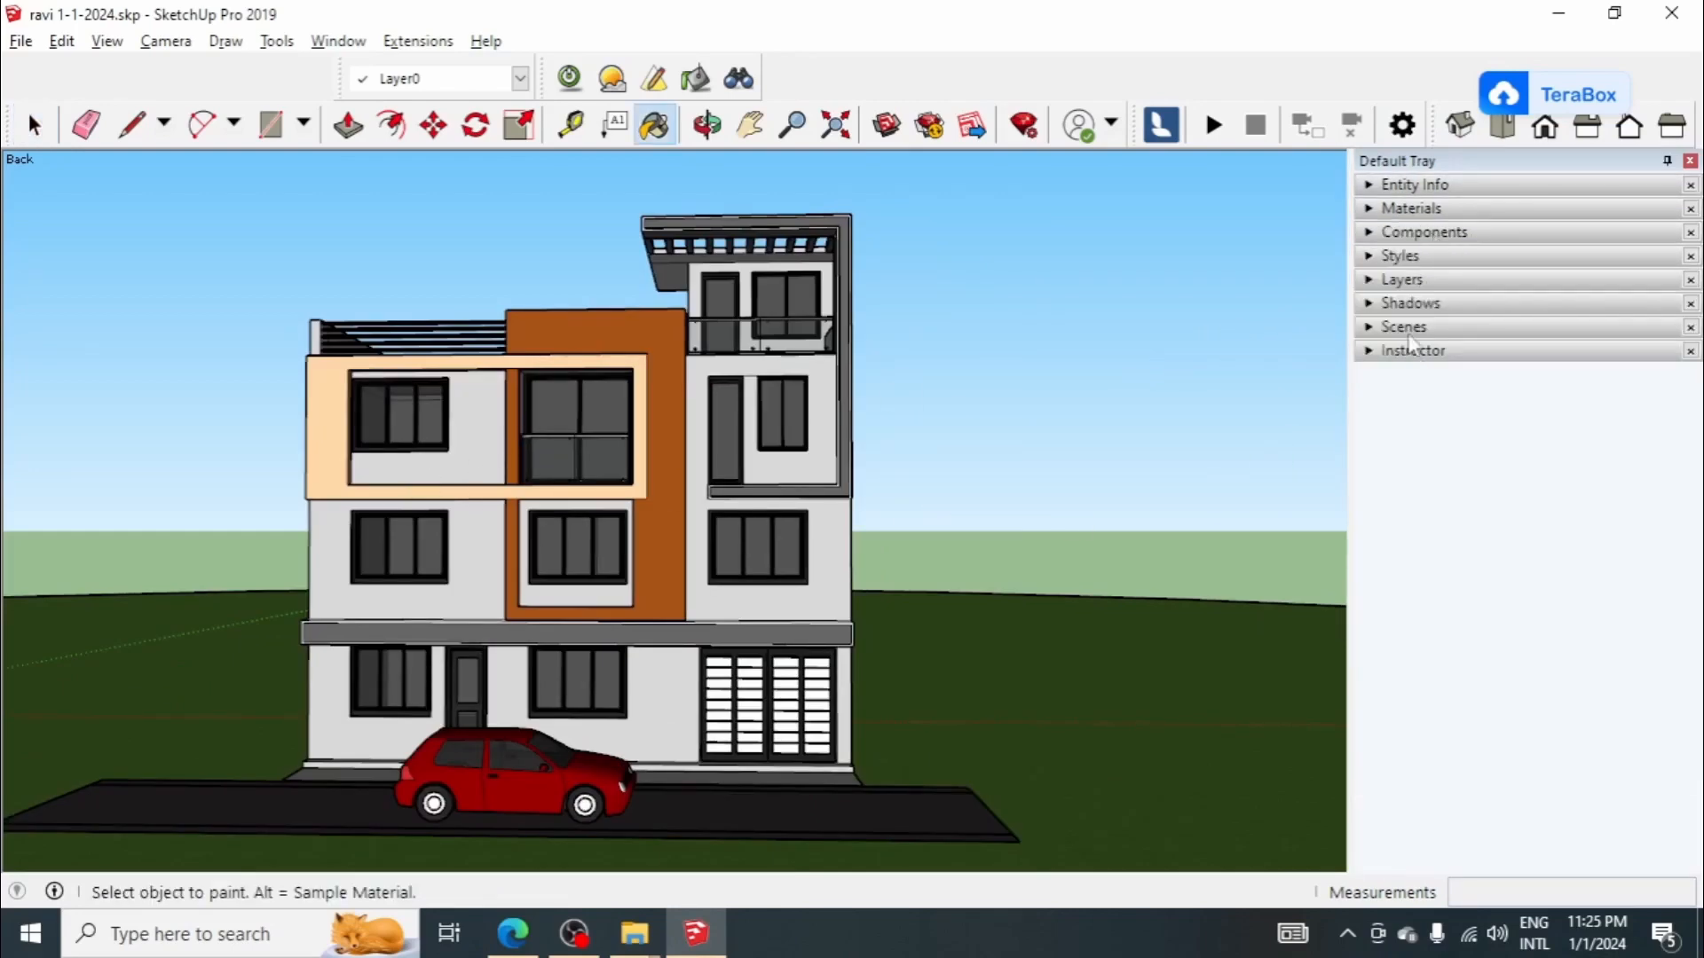
pyautogui.click(1419, 327)
pyautogui.click(1399, 355)
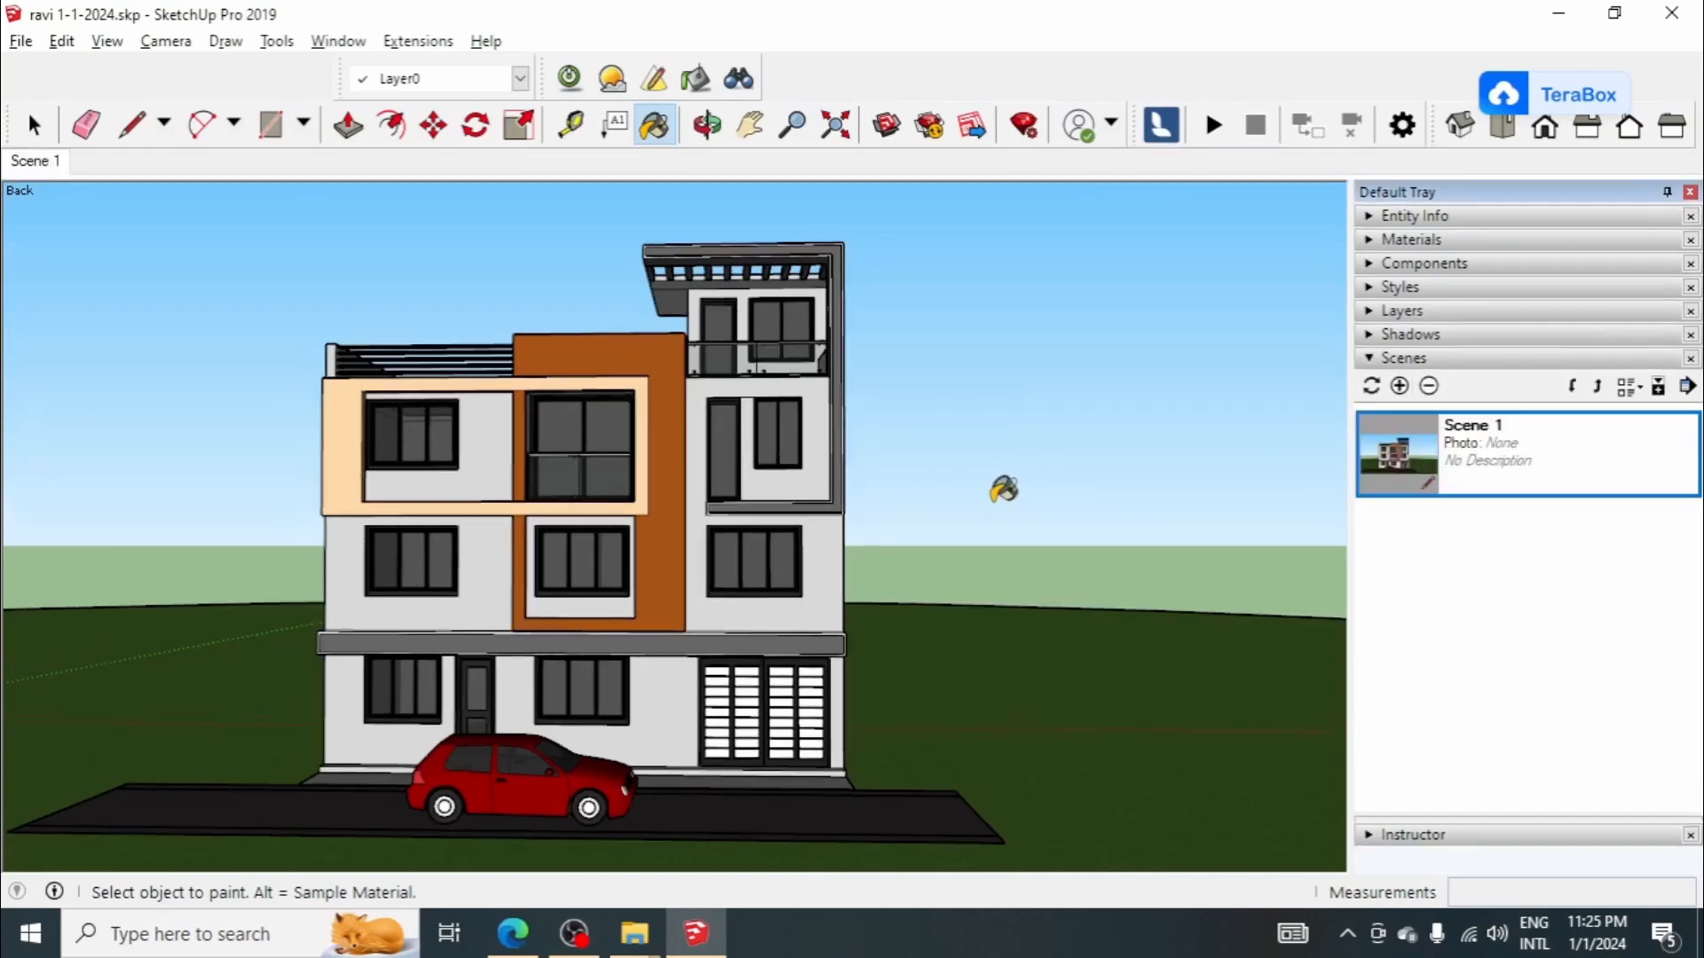
pyautogui.scroll(-3, 874, 517)
pyautogui.moveTo(875, 519); pyautogui.dragTo(874, 519, button='middle')
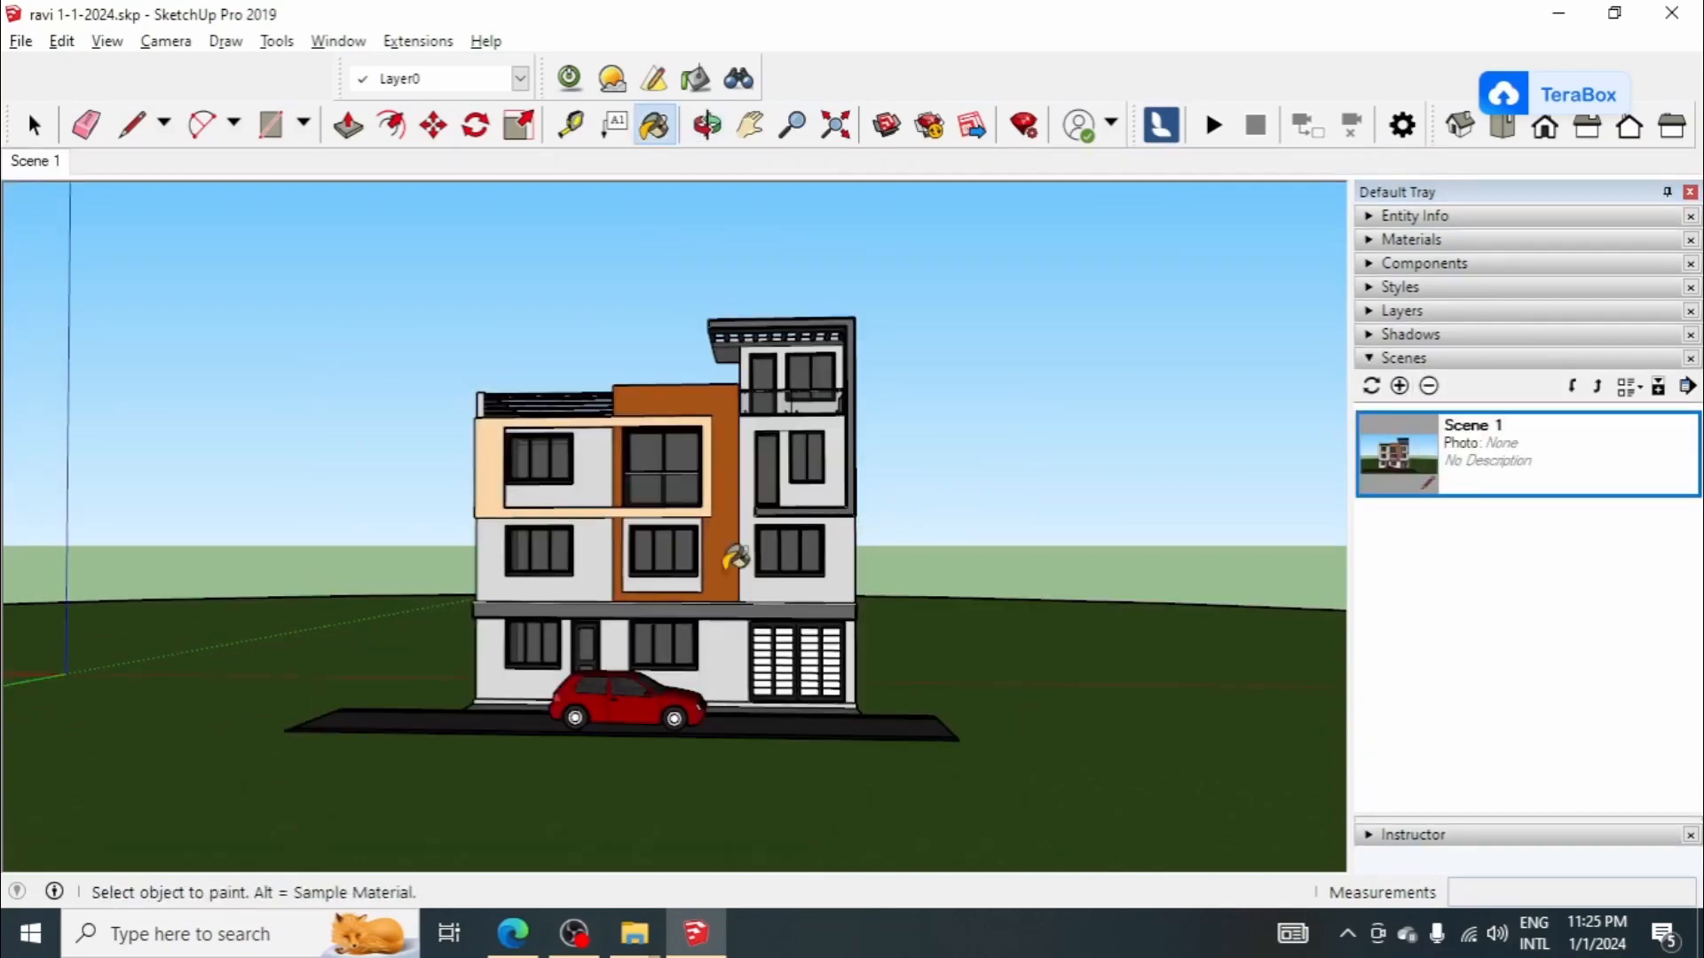
pyautogui.click(28, 167)
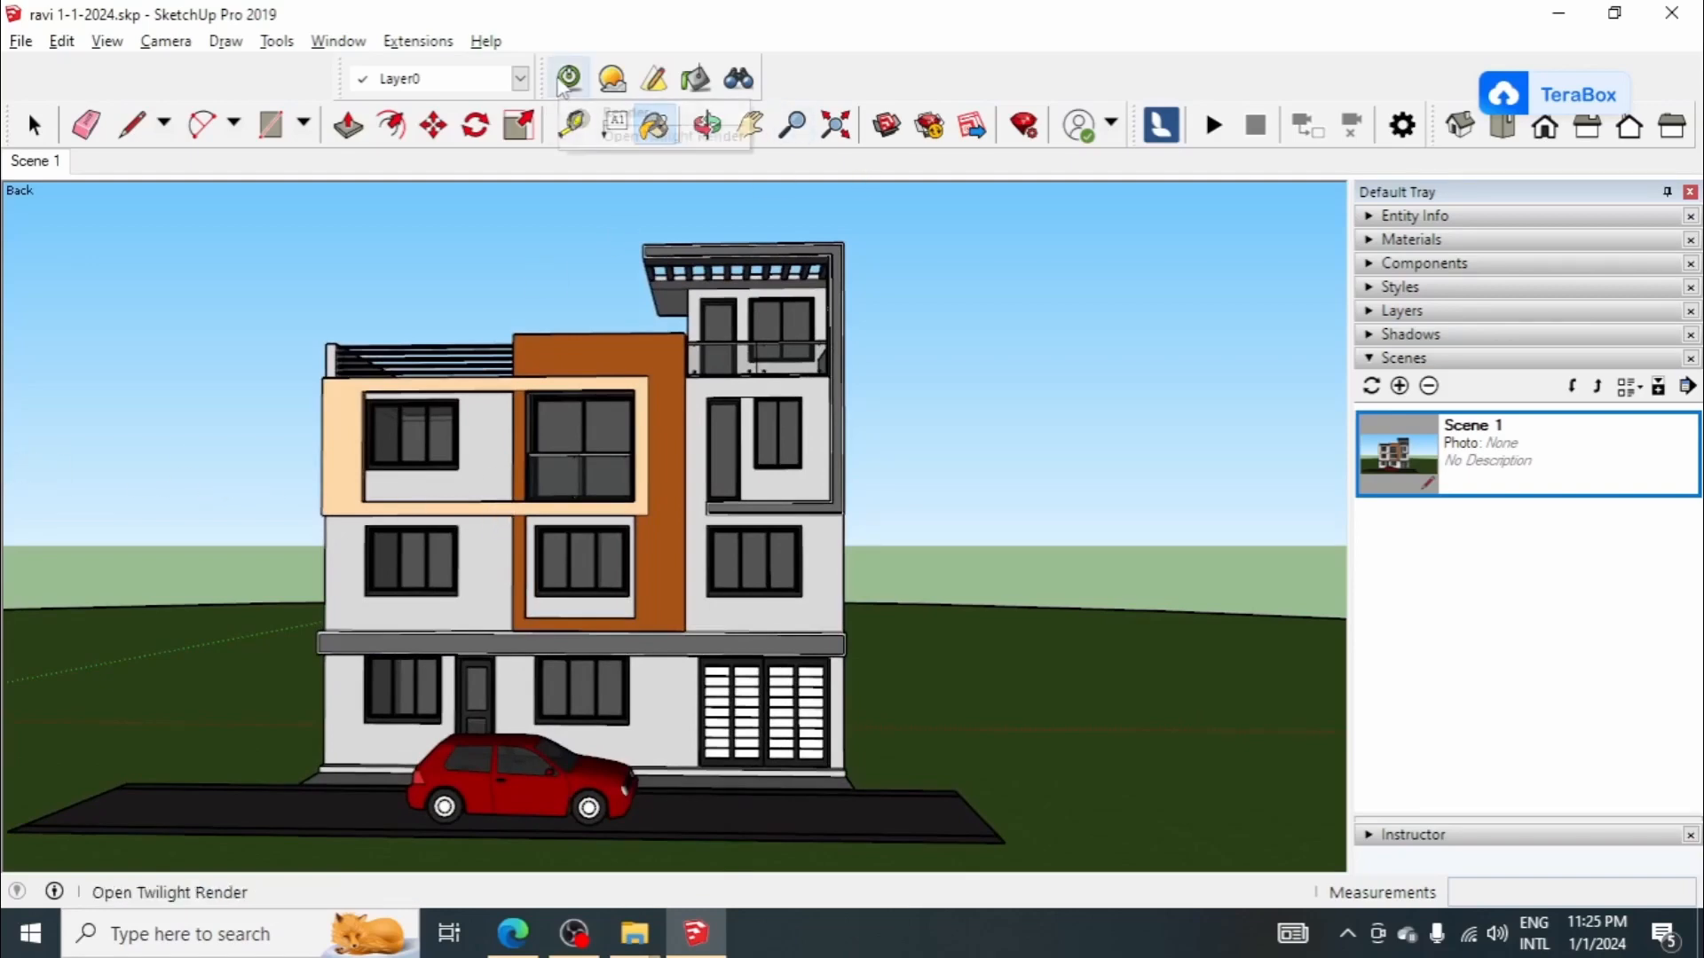
# Step: Review the sky and sun settings in Twilight's environment editor, then close it
pyautogui.click(612, 78)
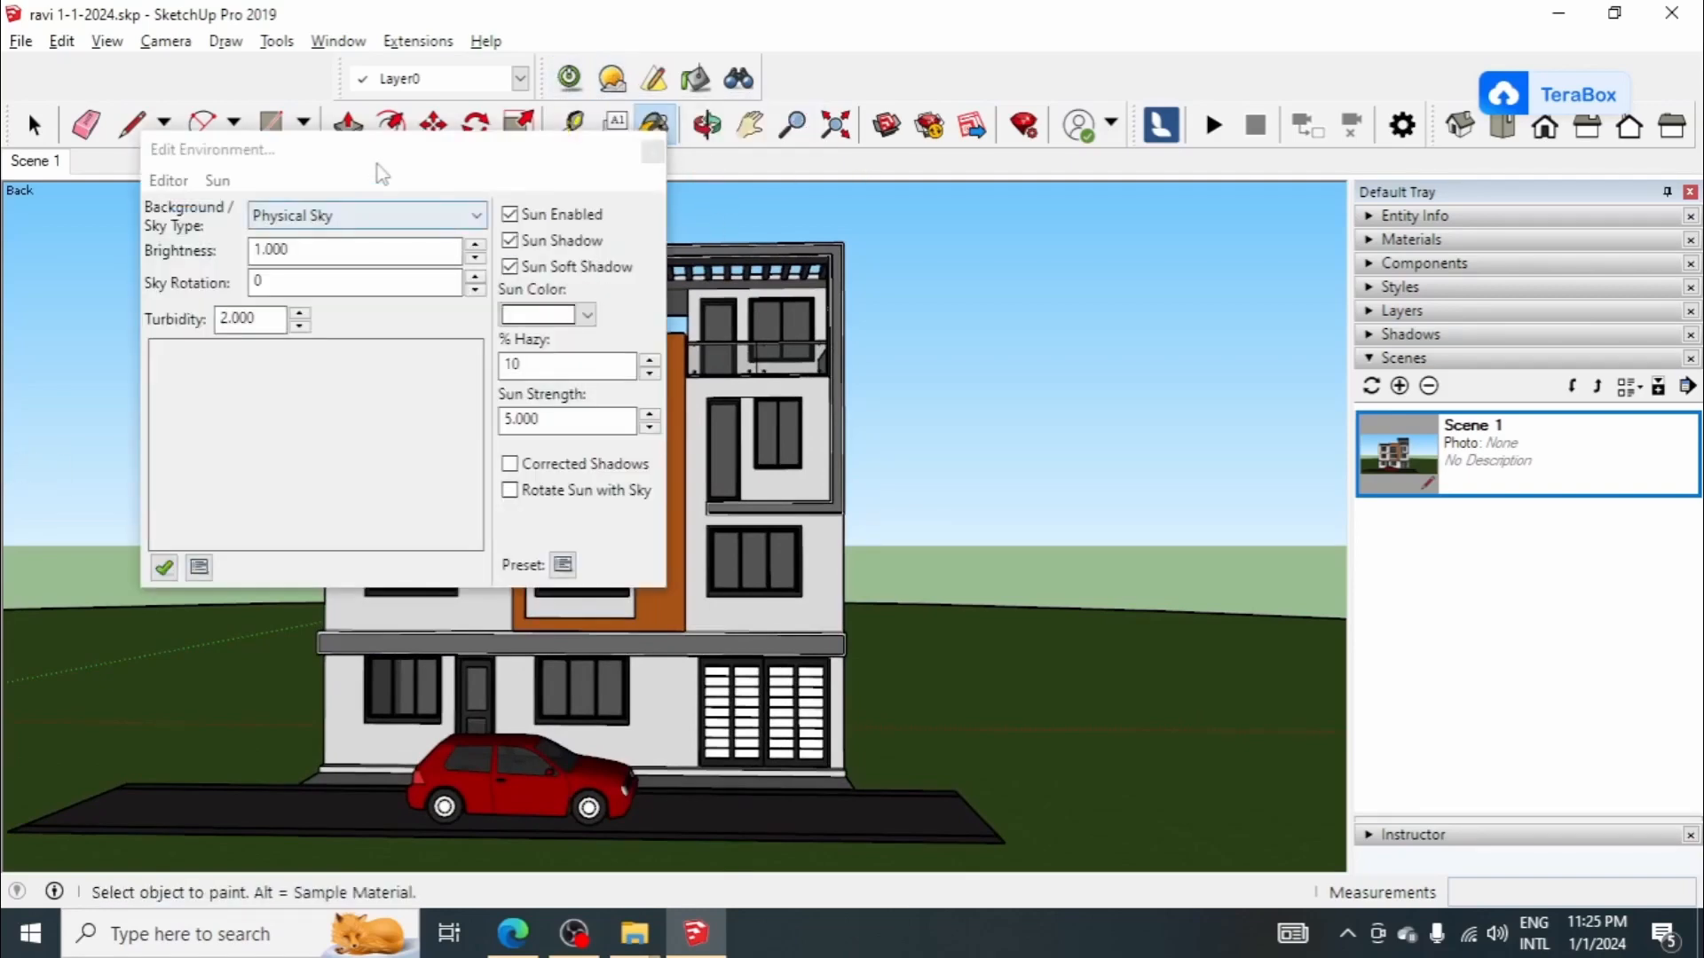
pyautogui.moveTo(359, 186); pyautogui.dragTo(824, 190)
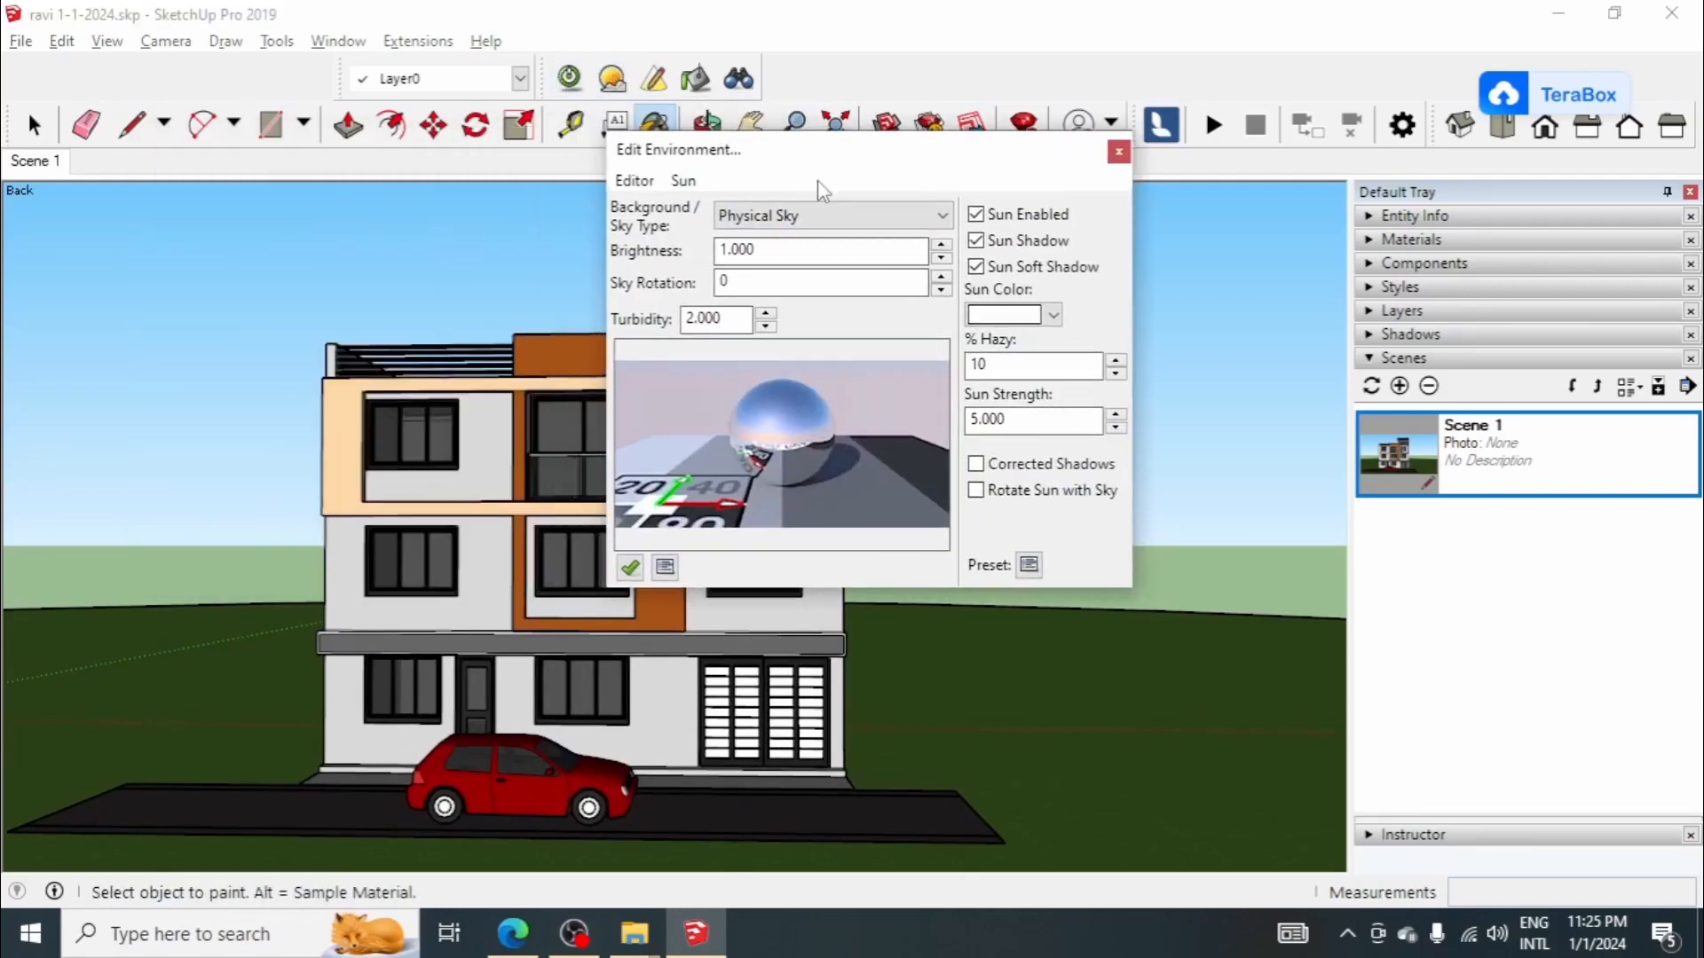
pyautogui.click(1118, 153)
# Step: Open the Twilight material editor and sample the brown facade frame's material for editing
pyautogui.click(694, 79)
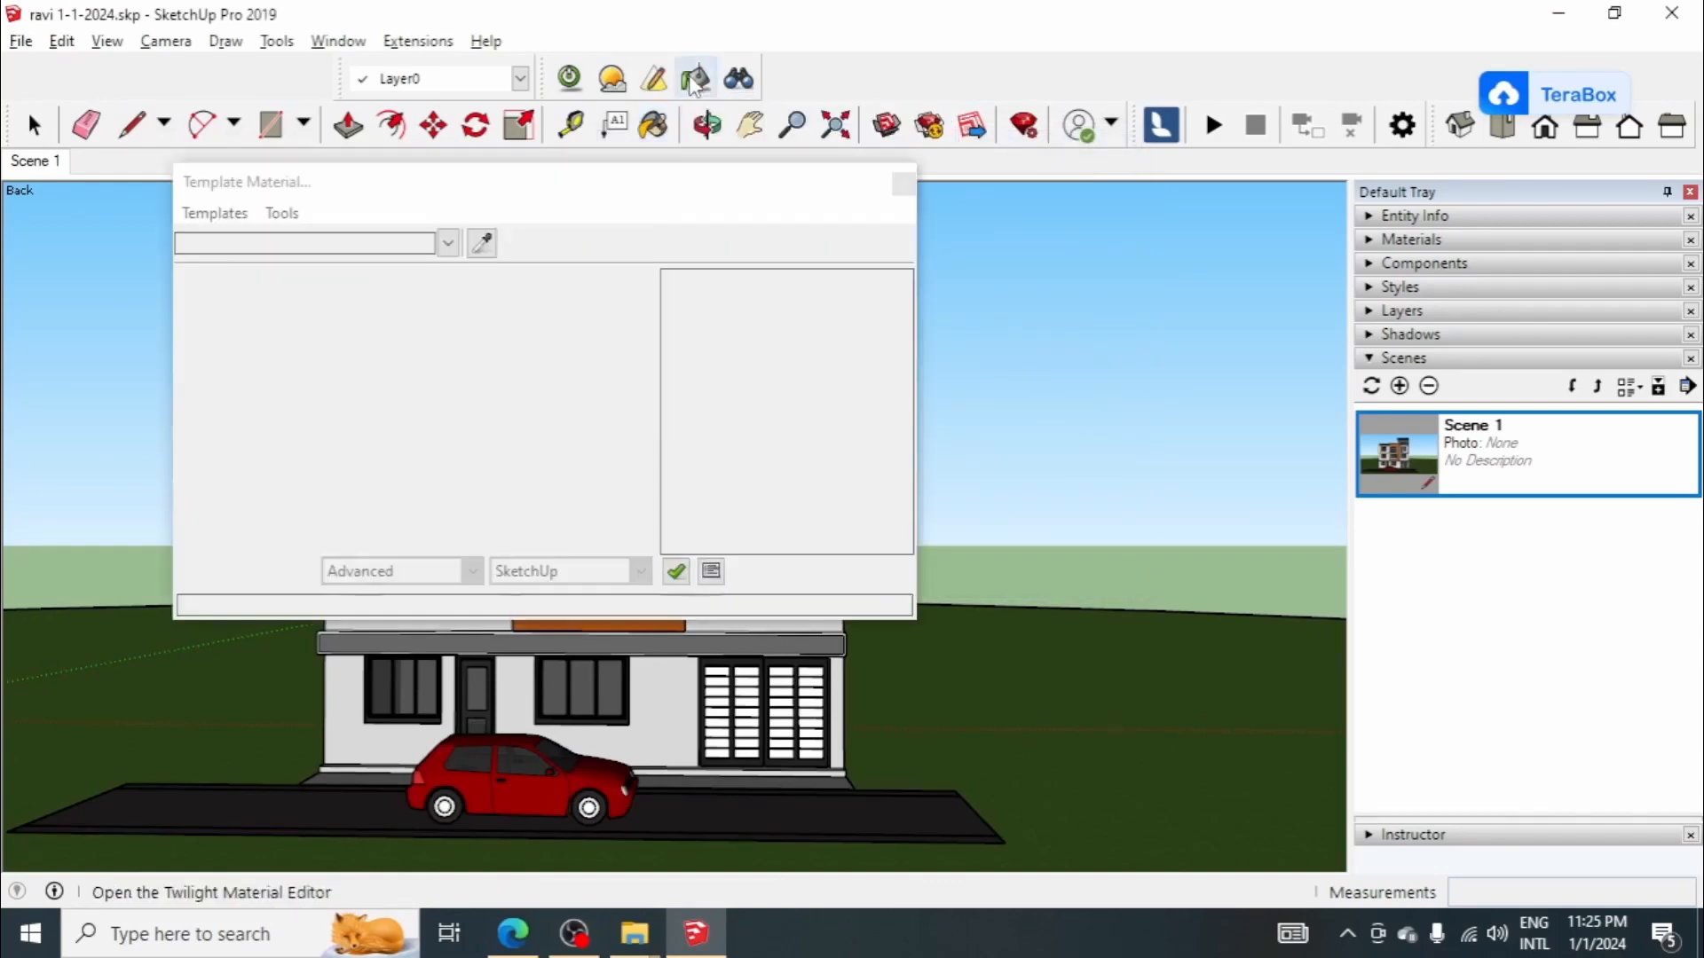
pyautogui.moveTo(588, 180); pyautogui.dragTo(1129, 194)
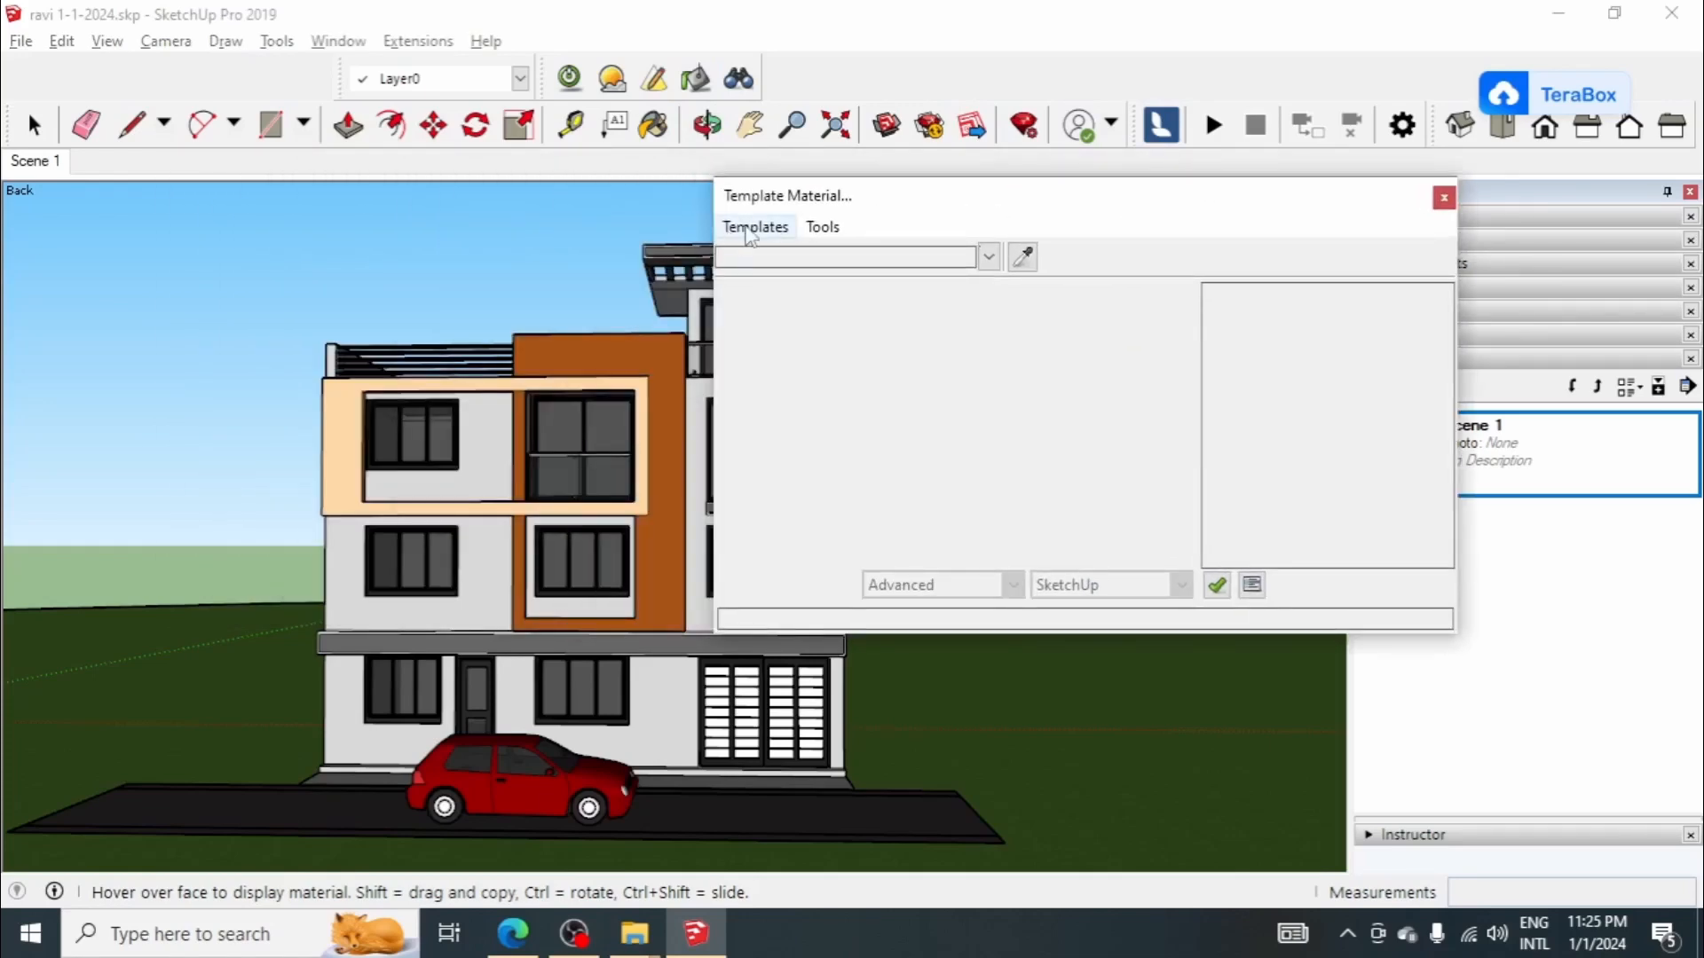
pyautogui.click(1023, 257)
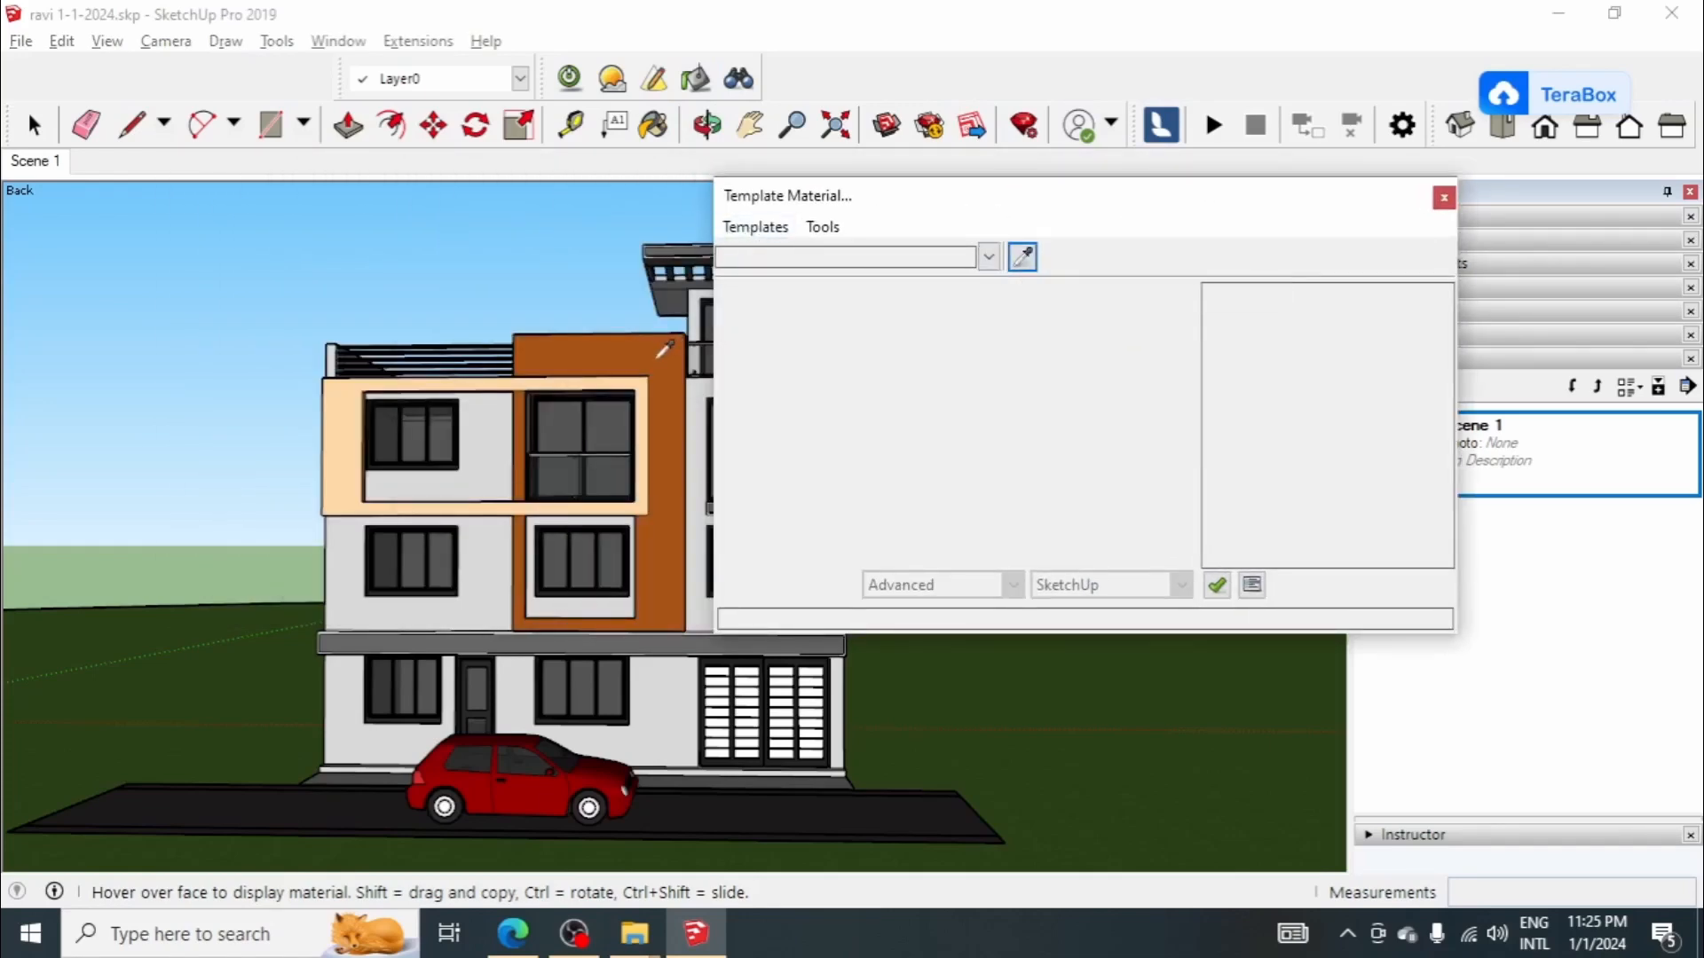
pyautogui.click(985, 328)
pyautogui.click(821, 300)
pyautogui.click(821, 300)
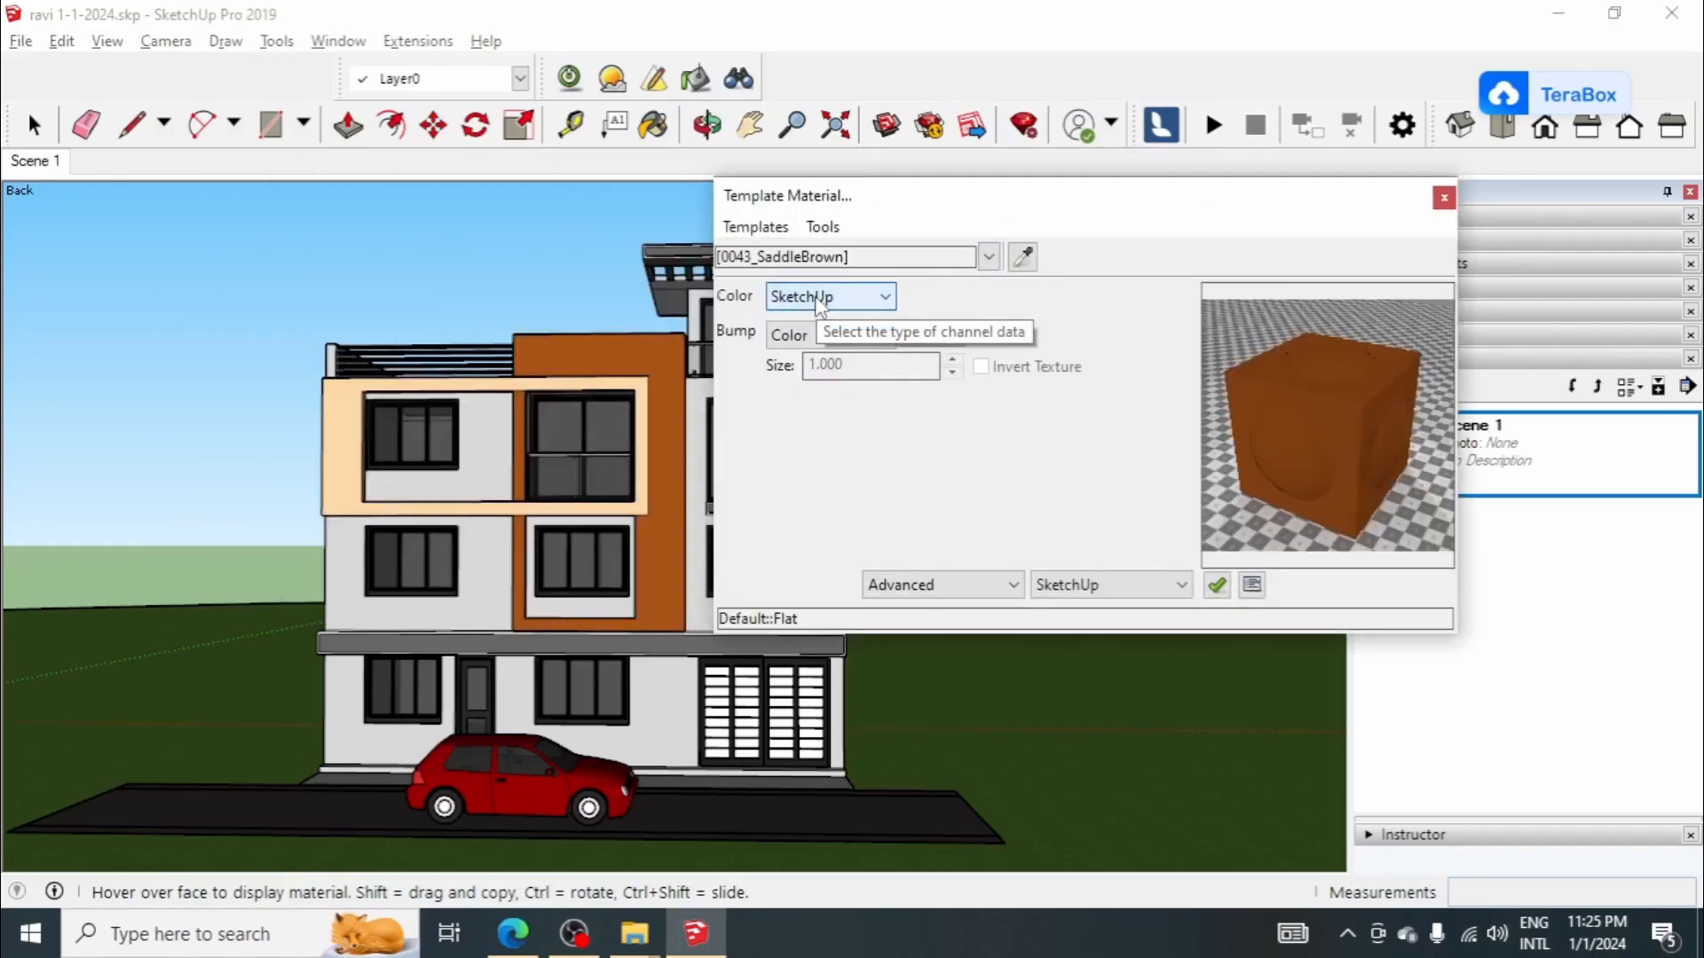
# Step: Give the brown material the Stone Natural template, with its bump source set to SketchUp and shininess 5
pyautogui.click(755, 227)
pyautogui.moveTo(809, 363)
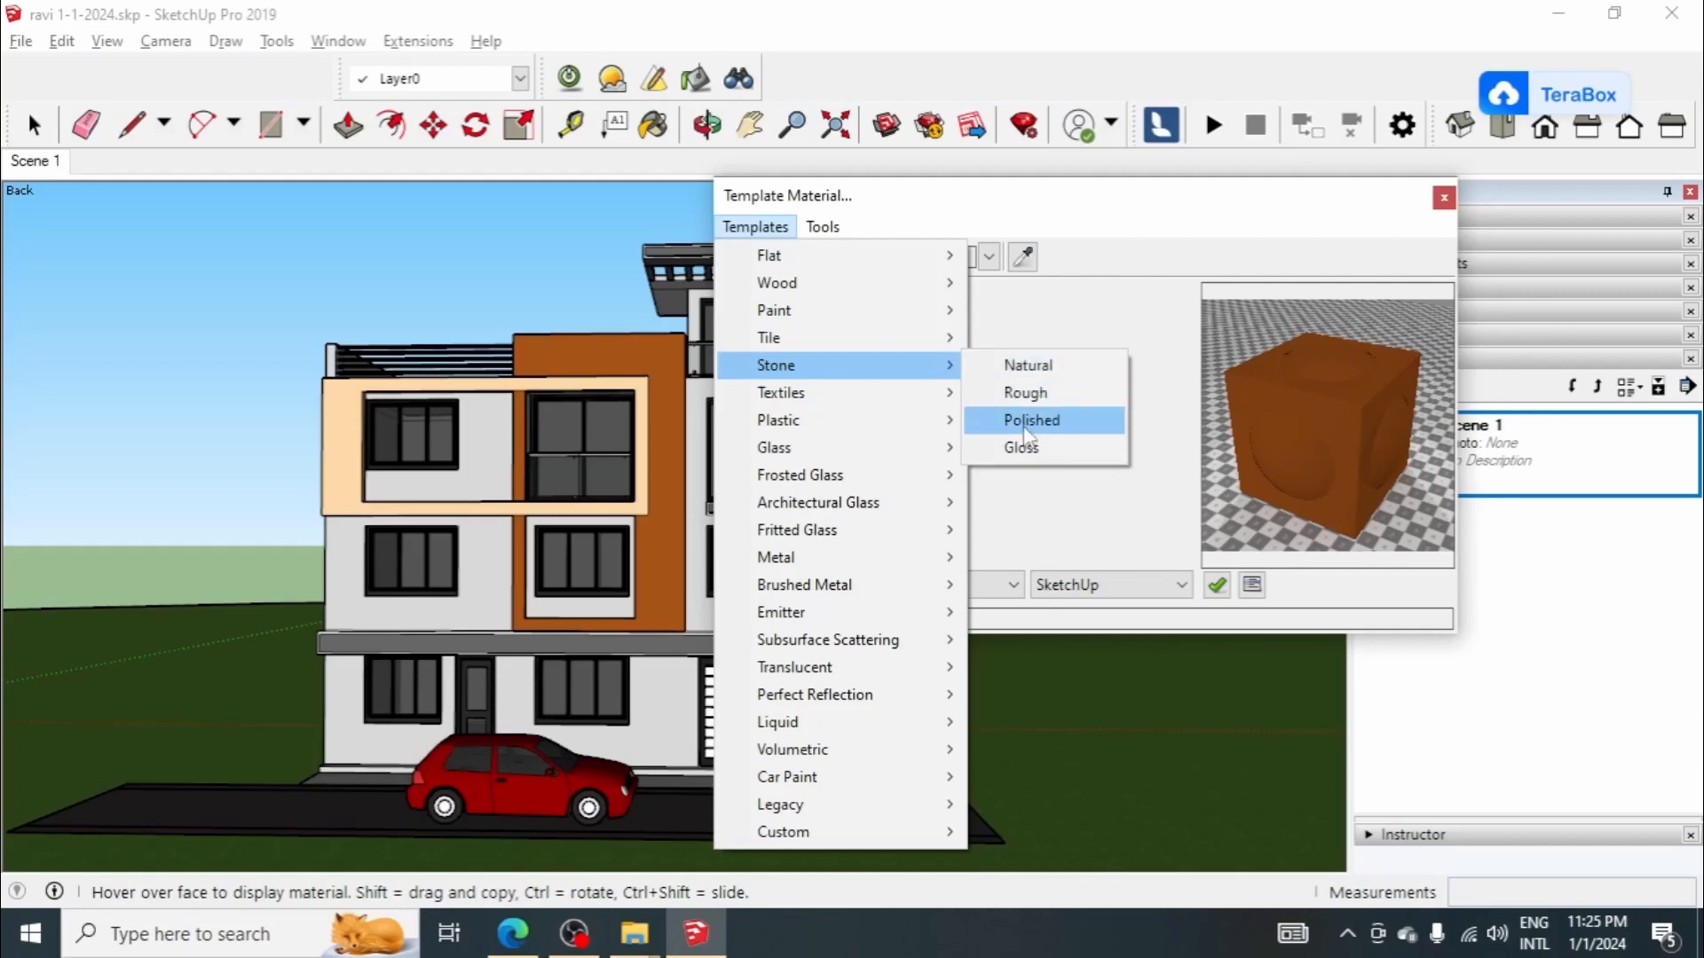
pyautogui.click(1027, 363)
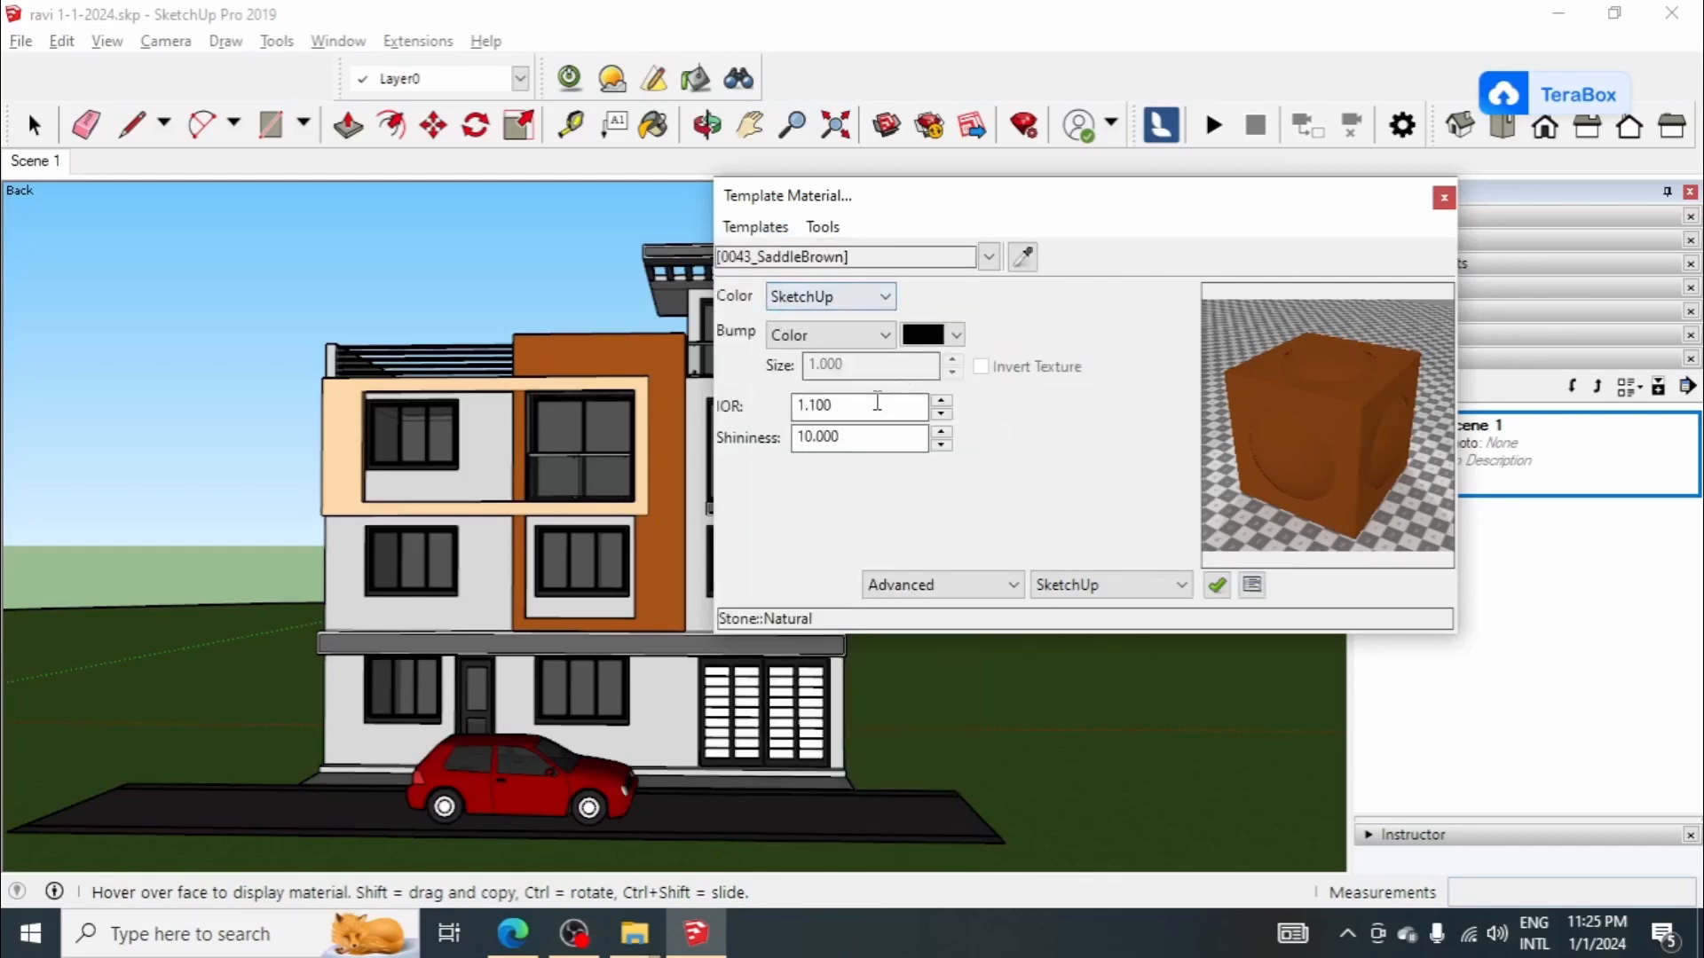
pyautogui.click(868, 336)
pyautogui.click(862, 356)
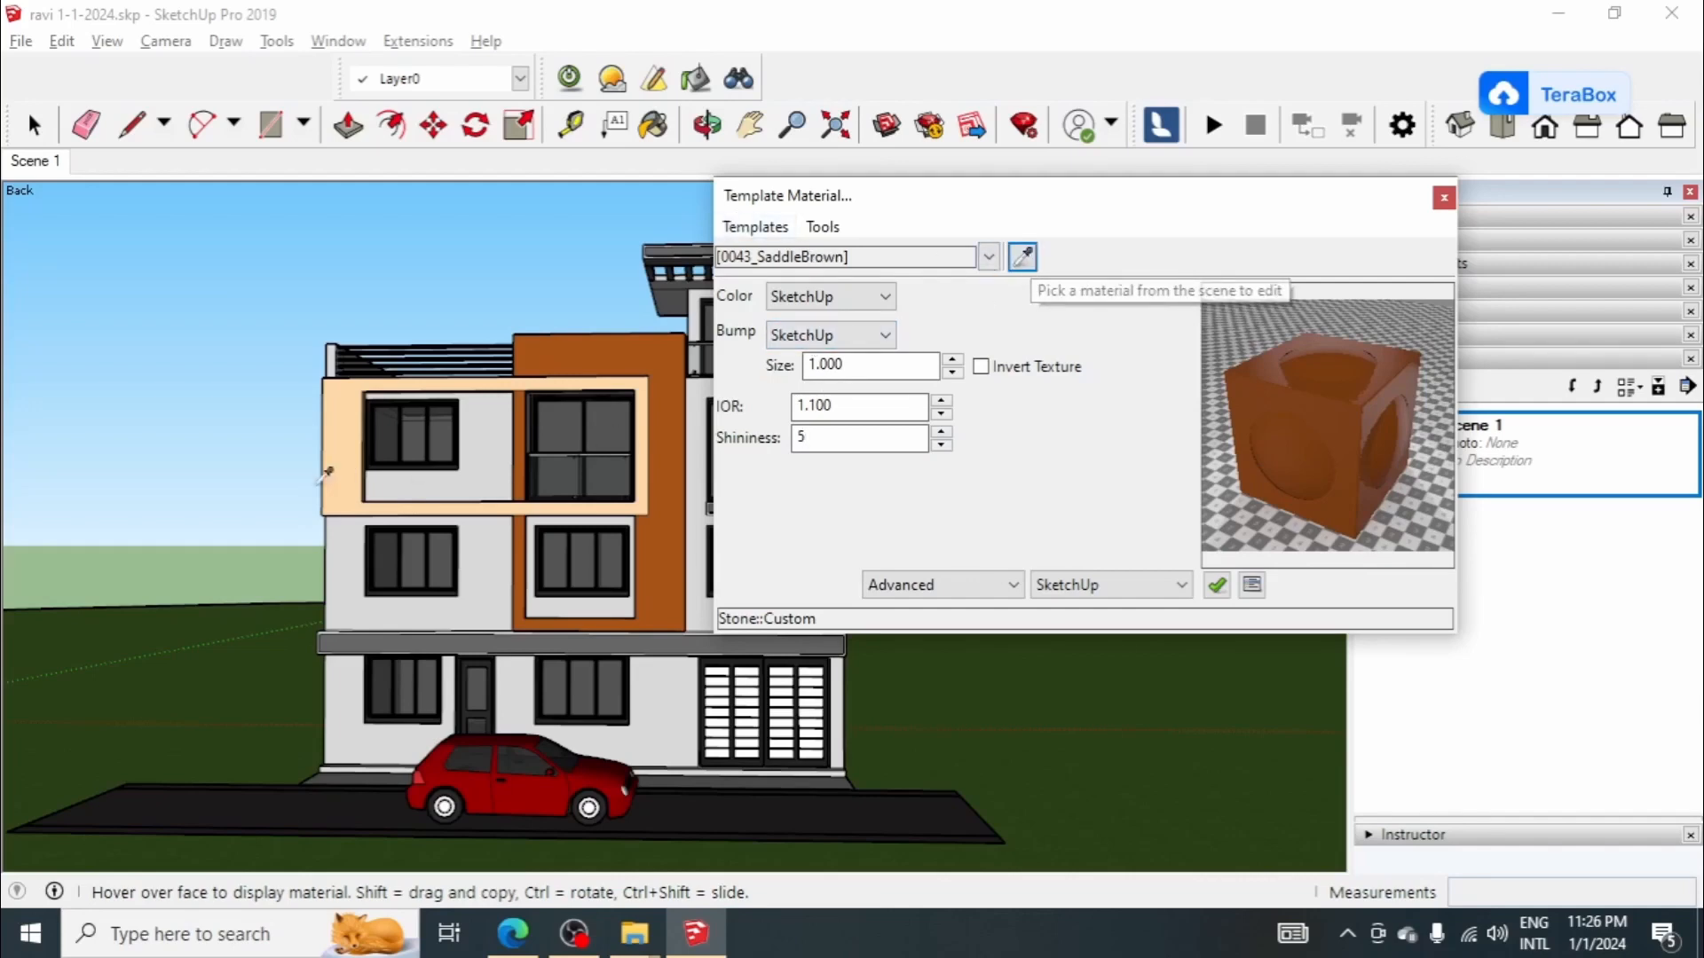
# Step: Sample the tan facade frame's material and give it the Stone Natural template with SketchUp as bump source
pyautogui.click(1022, 257)
pyautogui.click(415, 409)
pyautogui.click(755, 226)
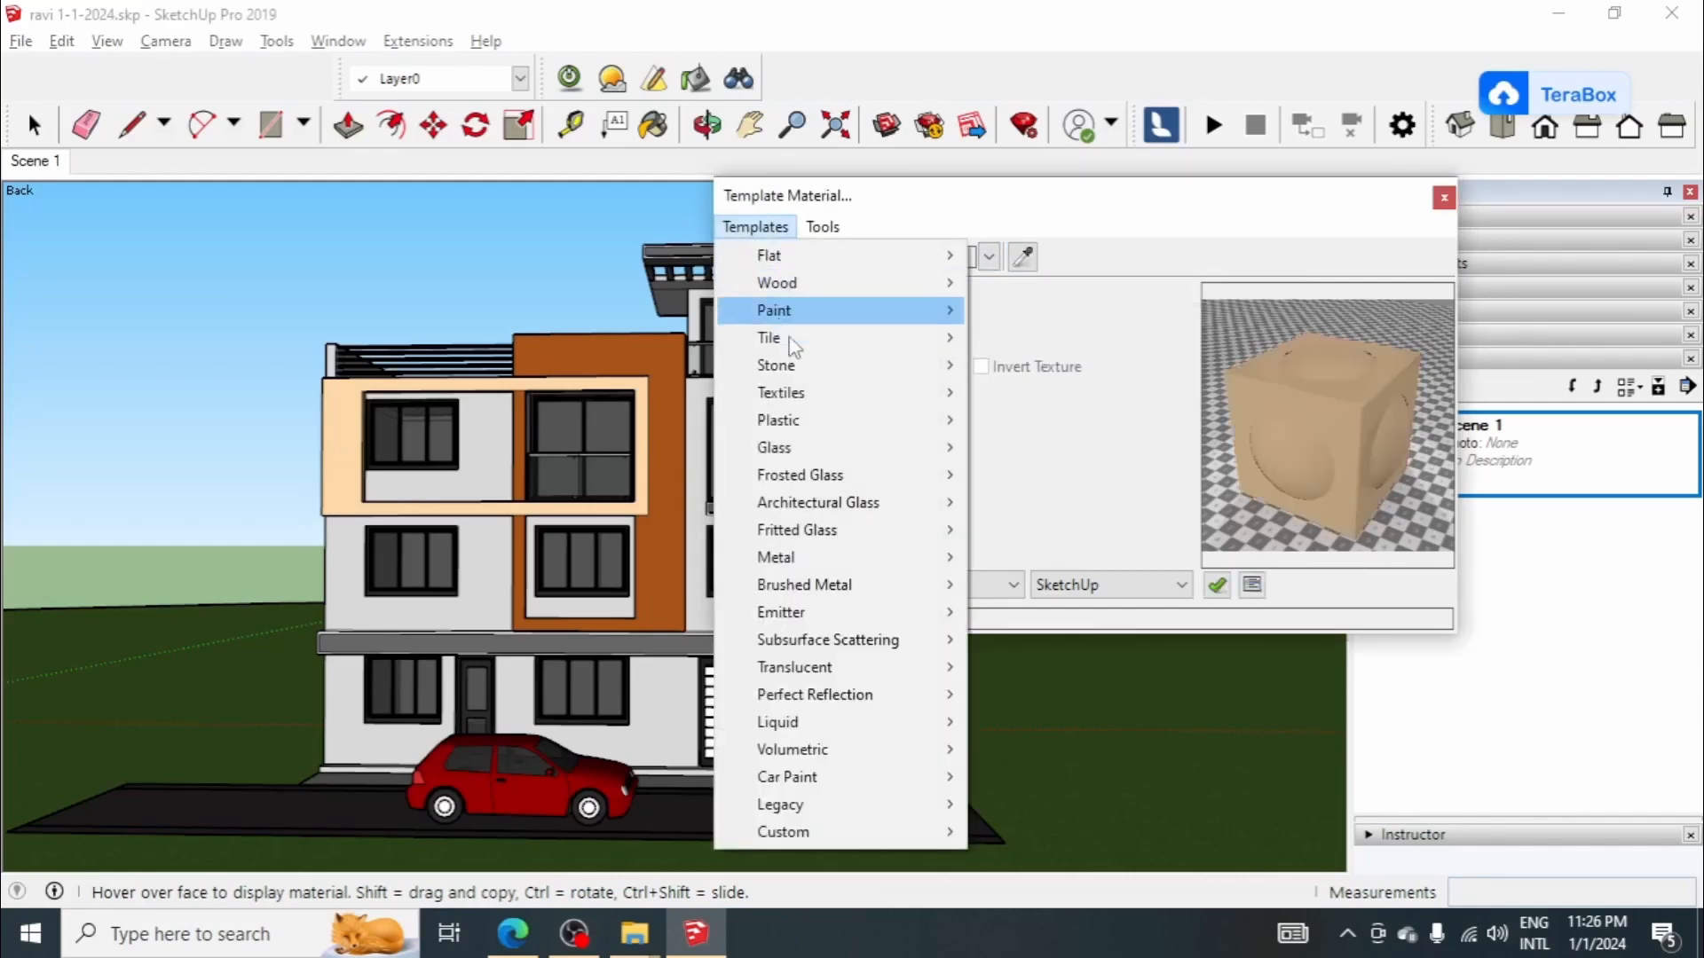
pyautogui.moveTo(804, 367)
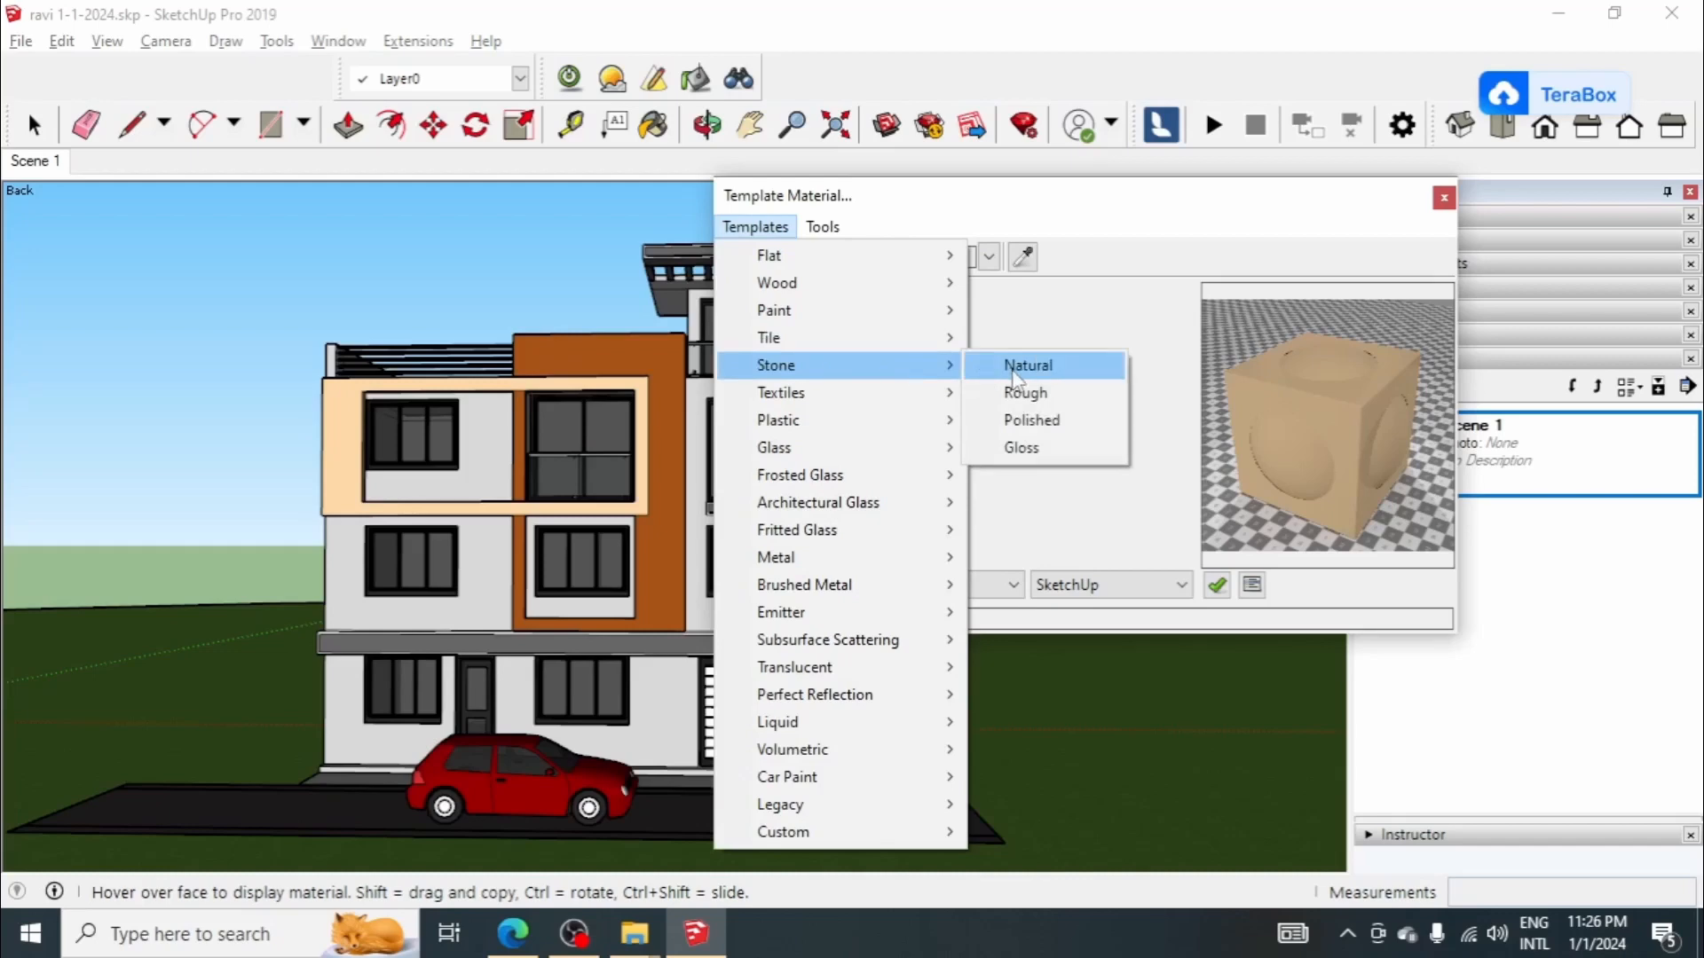
pyautogui.click(1015, 367)
pyautogui.click(830, 335)
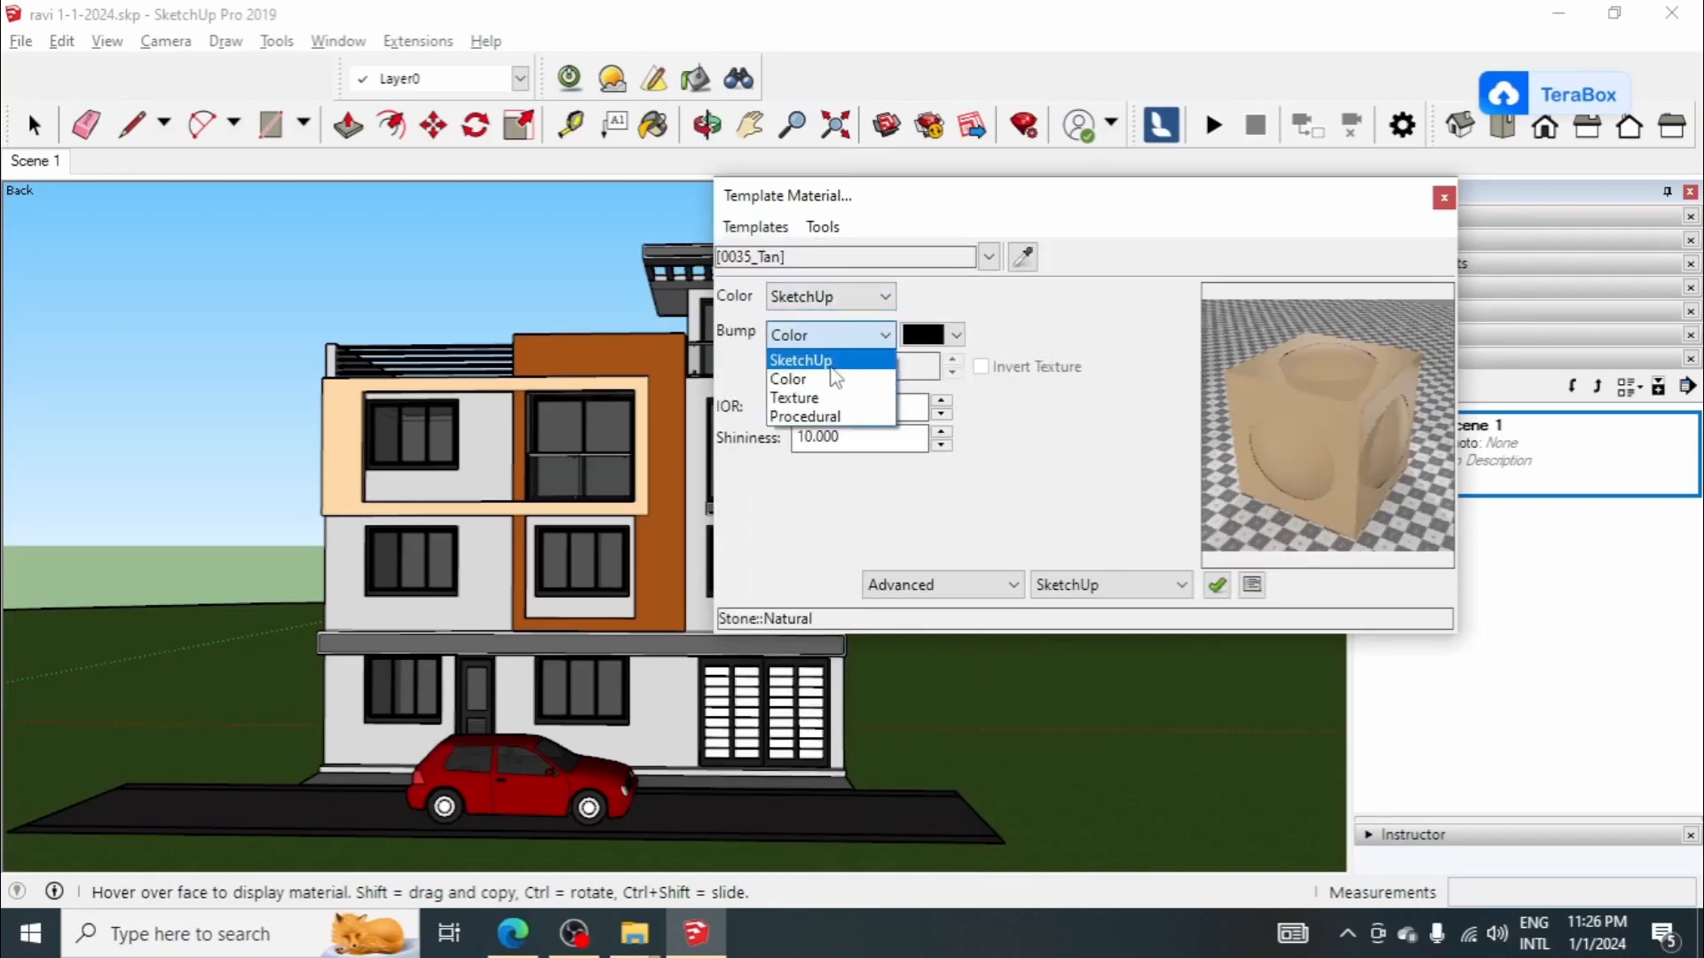
pyautogui.click(801, 360)
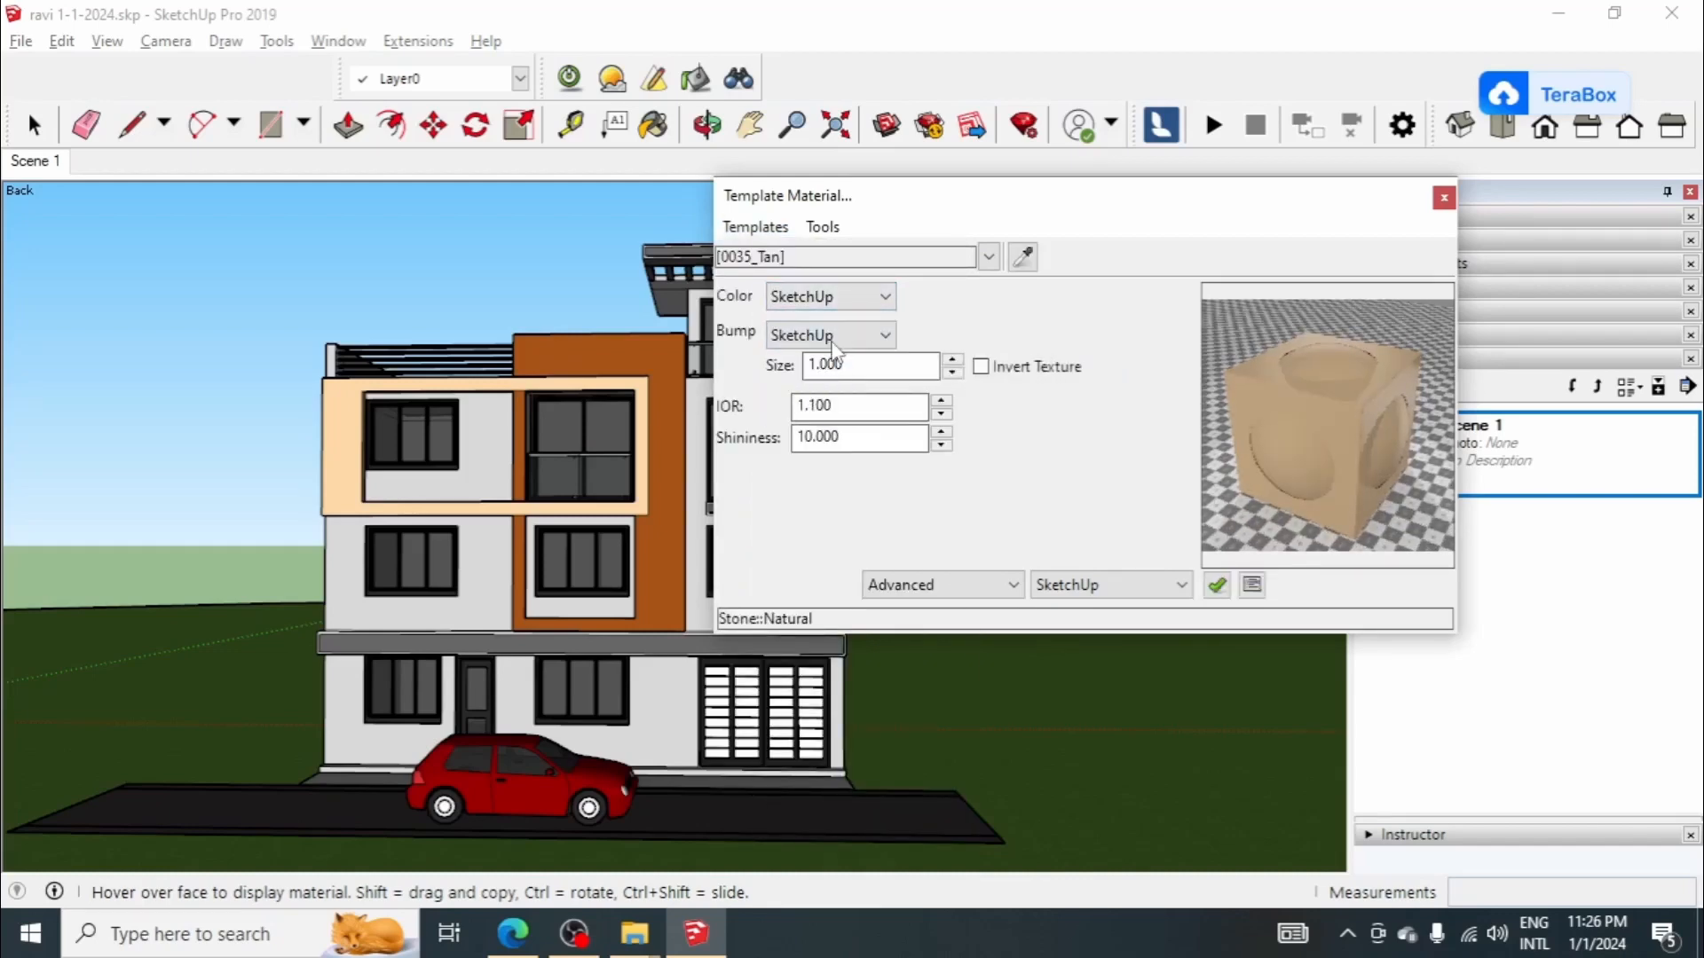
# Step: Sample the light gray wall's material and give it the Stone Natural template with SketchUp as bump source
pyautogui.click(1021, 258)
pyautogui.click(493, 559)
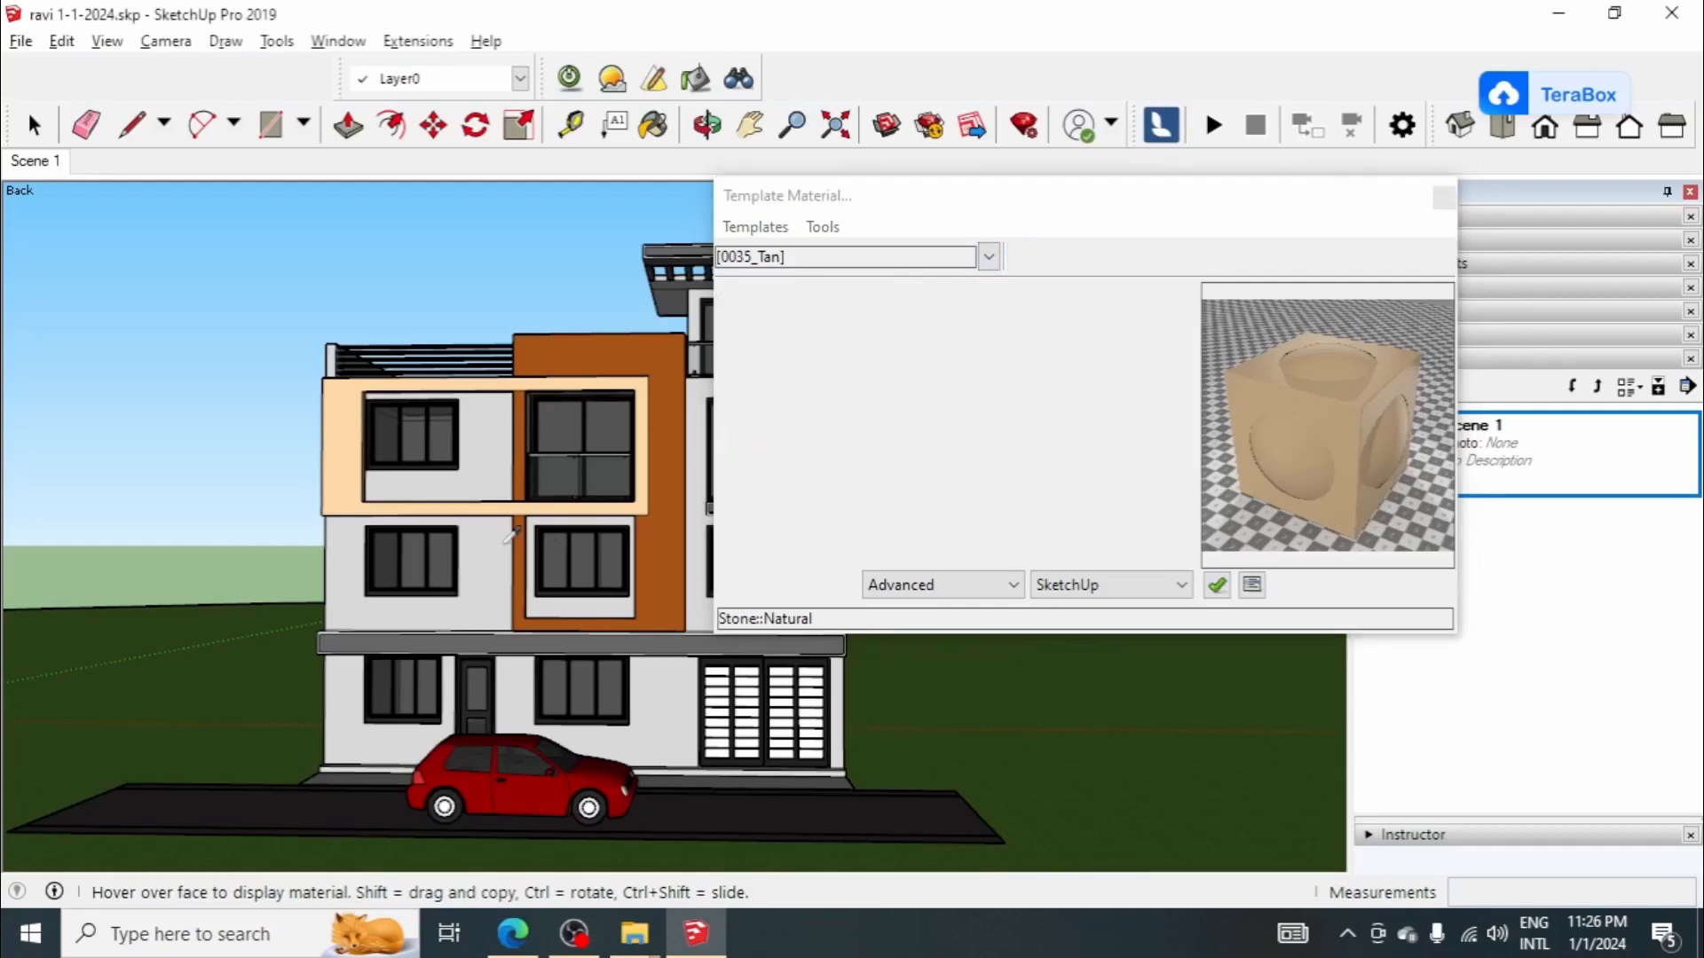
pyautogui.click(753, 227)
pyautogui.moveTo(799, 364)
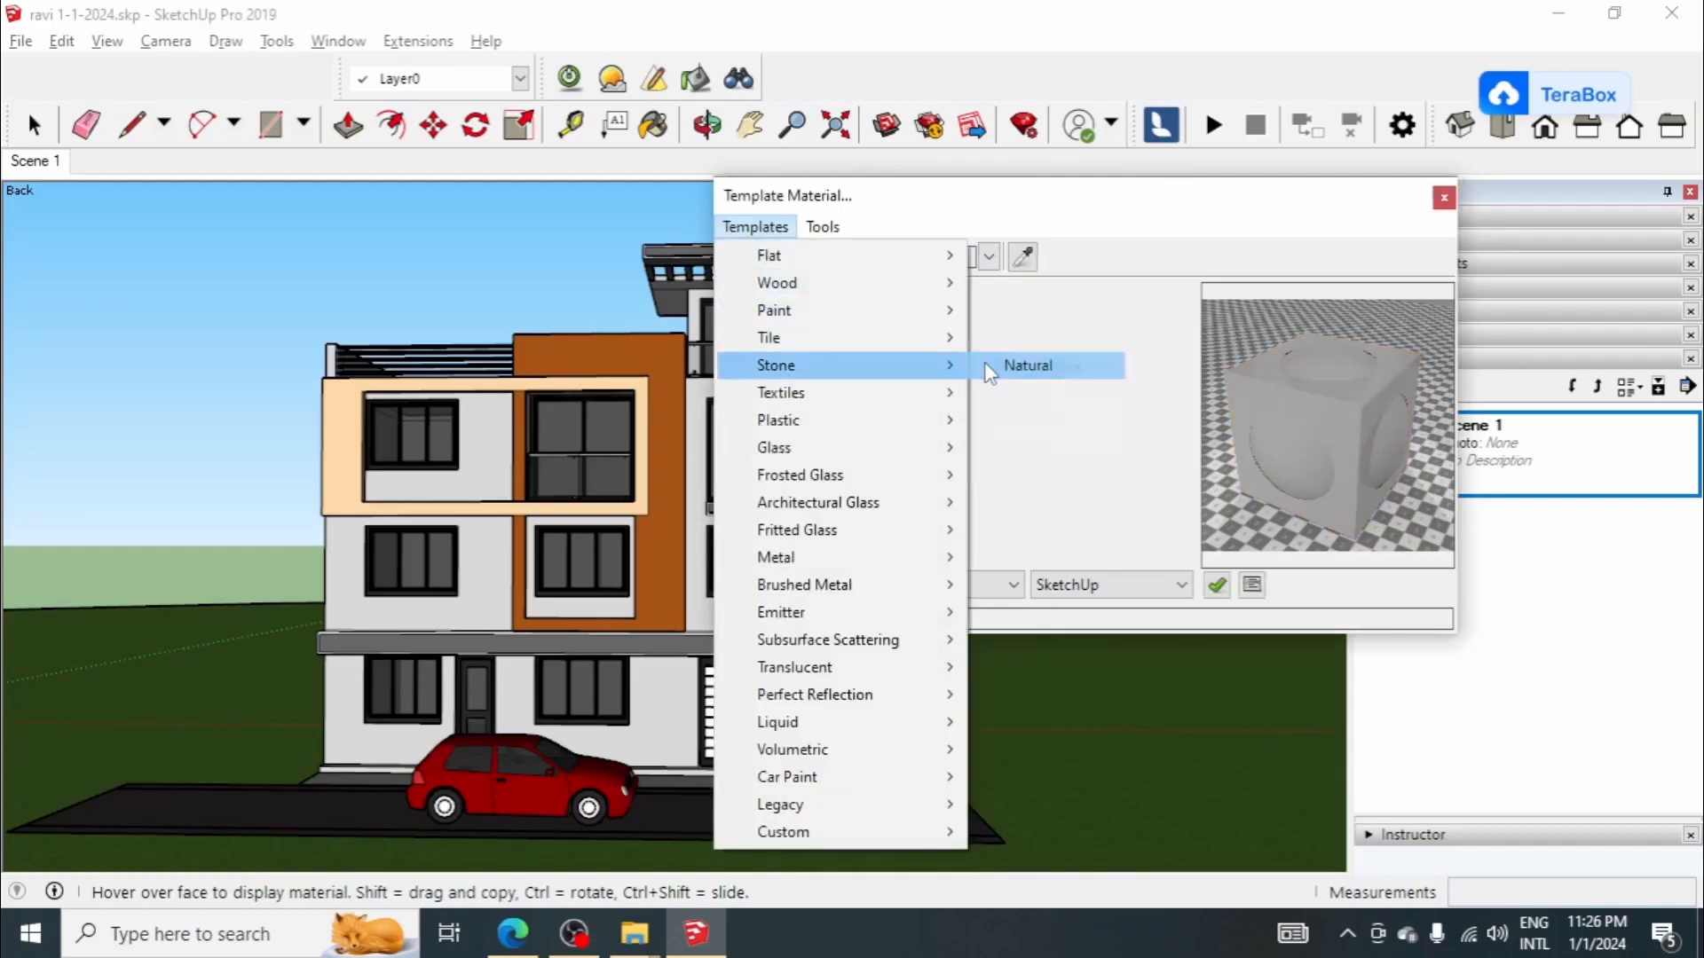
pyautogui.click(992, 366)
pyautogui.click(825, 335)
pyautogui.click(826, 355)
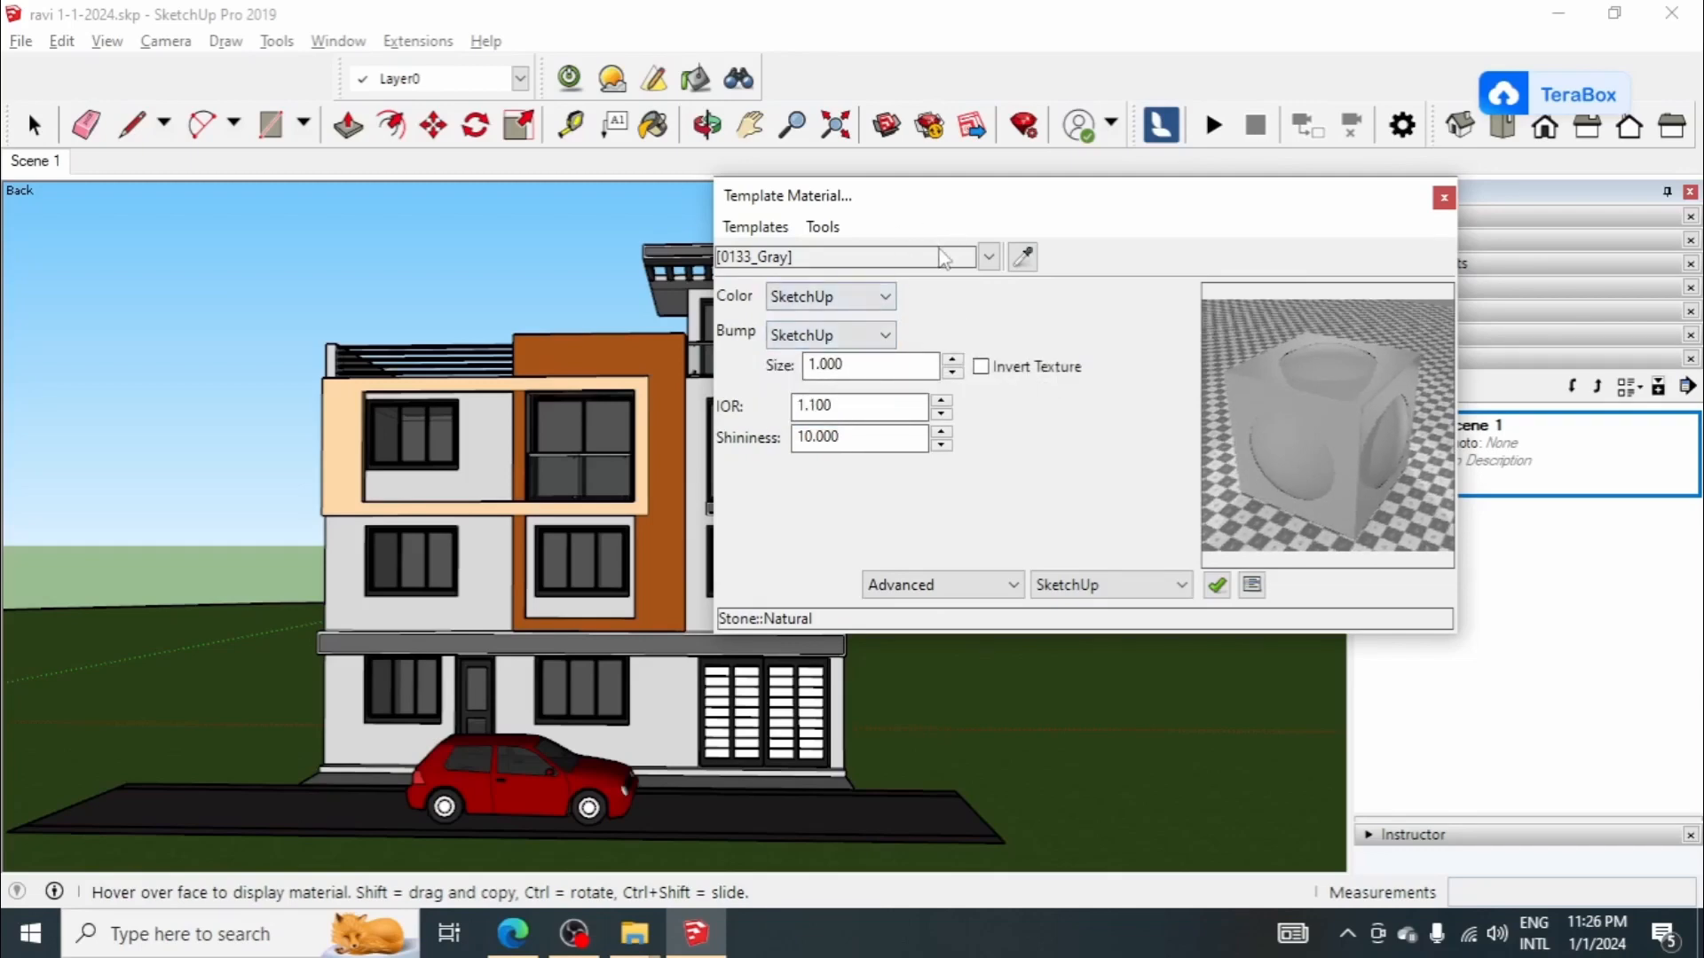
# Step: Sample the white Color M00 material and give it the Stone Natural template with SketchUp as bump source
pyautogui.click(677, 641)
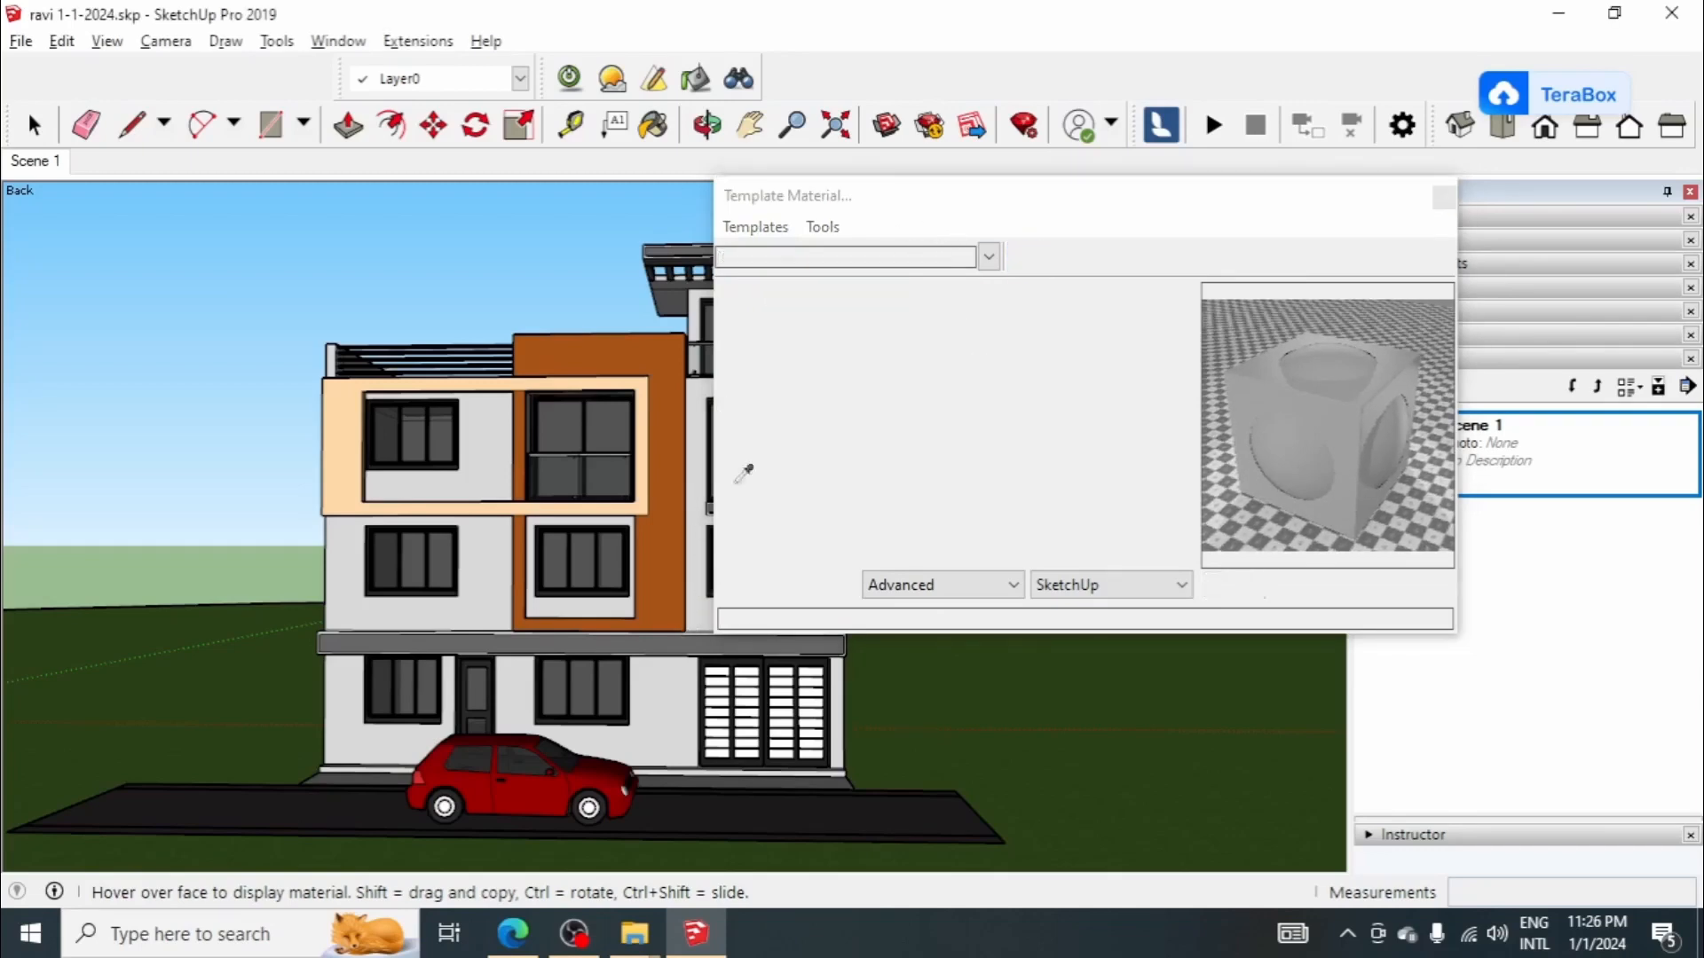
pyautogui.click(755, 227)
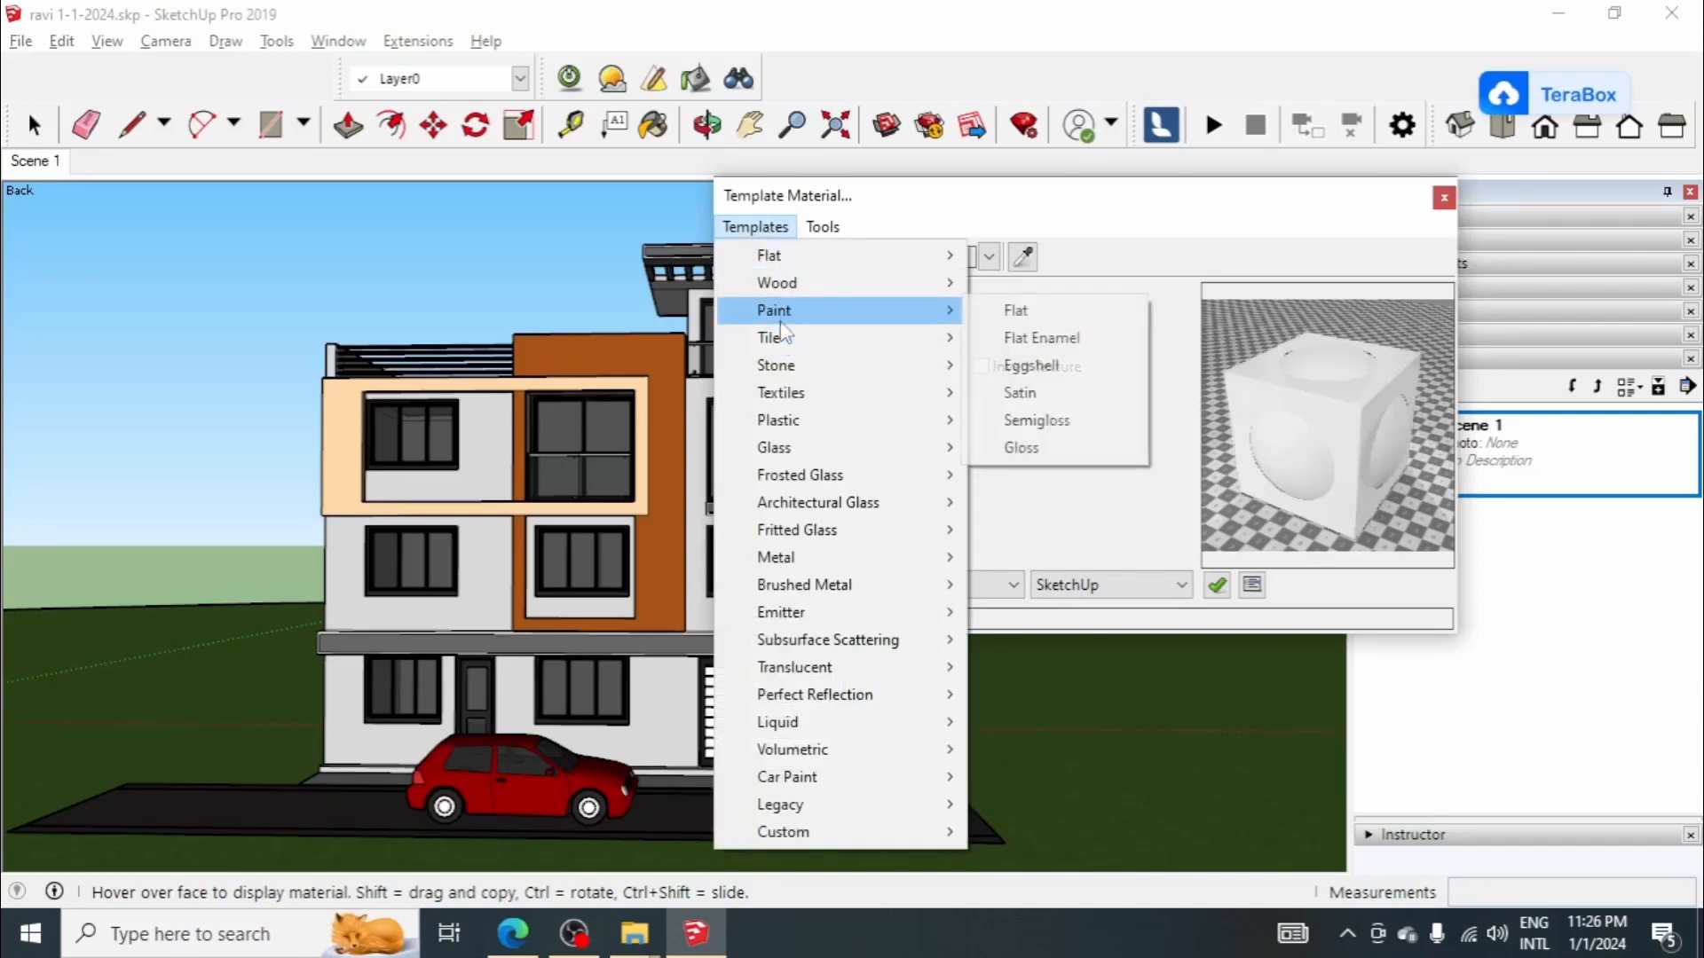
pyautogui.moveTo(780, 367)
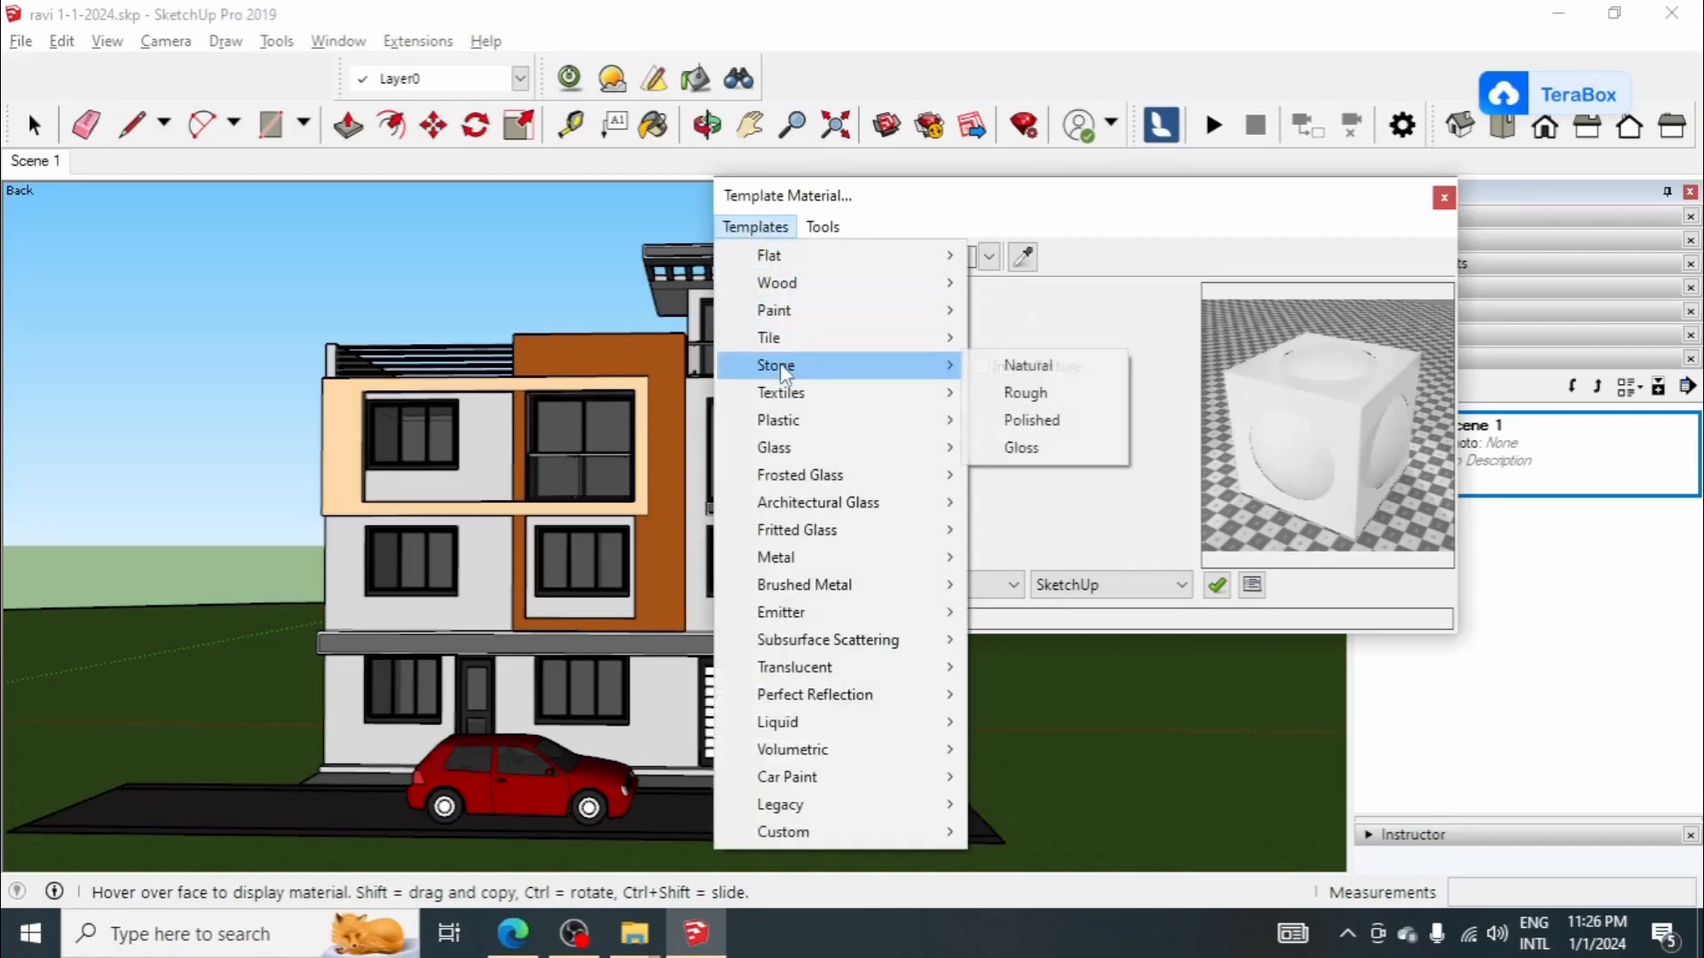
pyautogui.click(1007, 367)
pyautogui.click(828, 337)
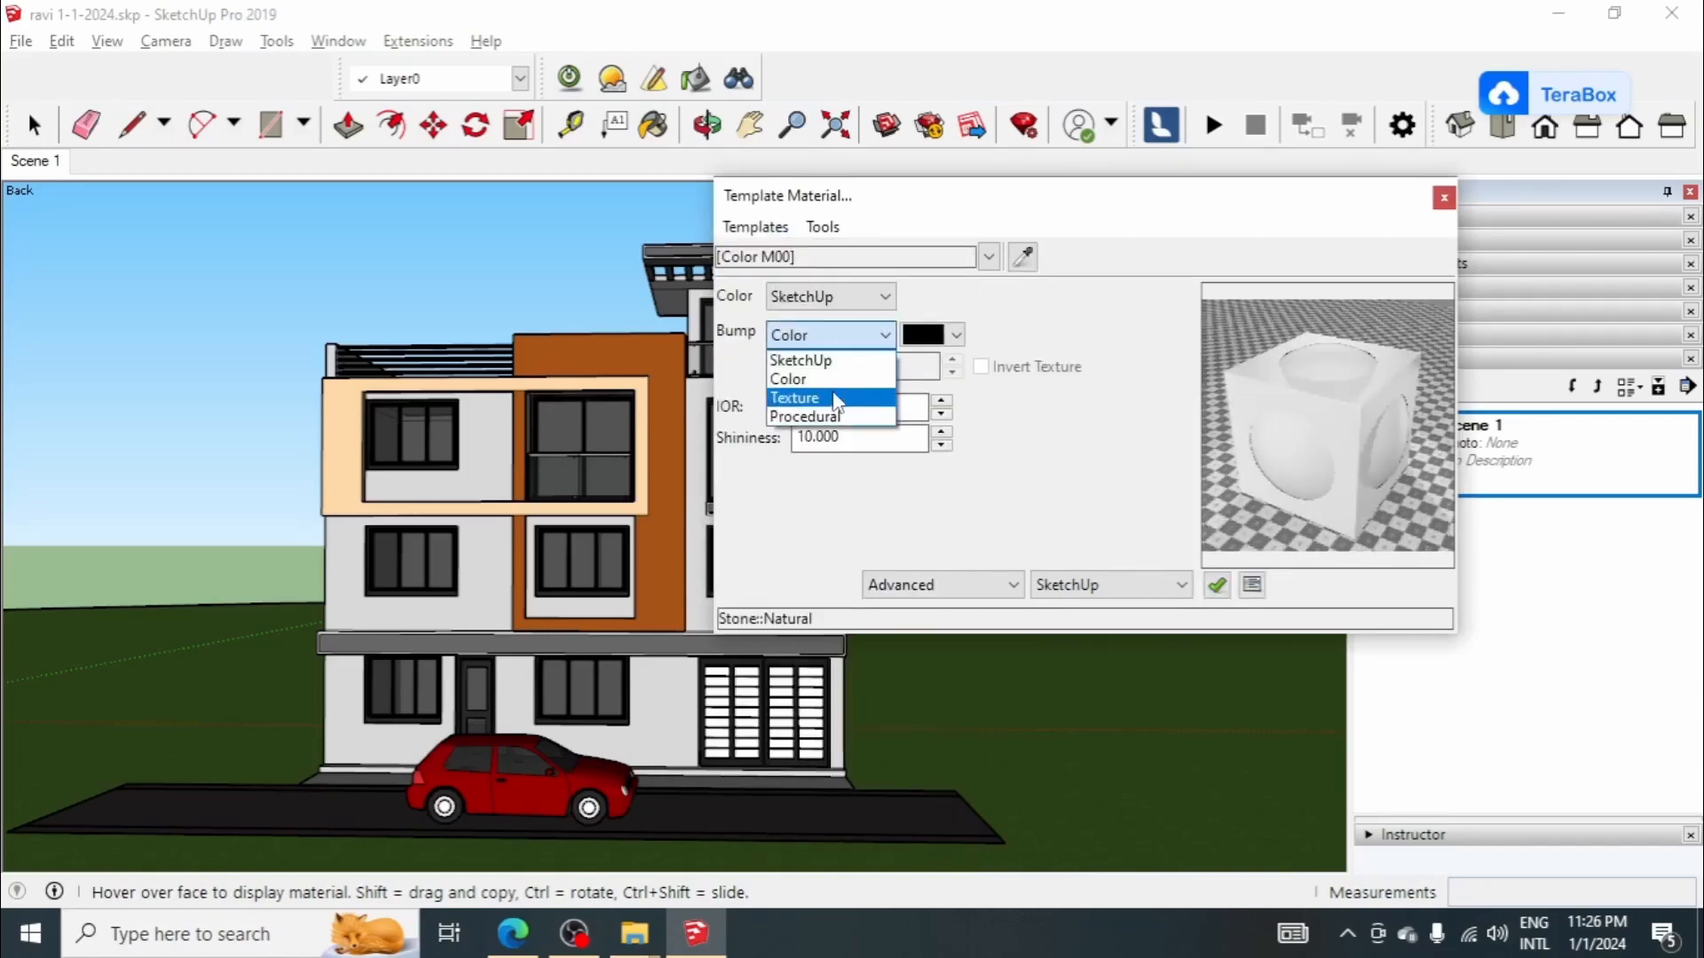
pyautogui.click(834, 360)
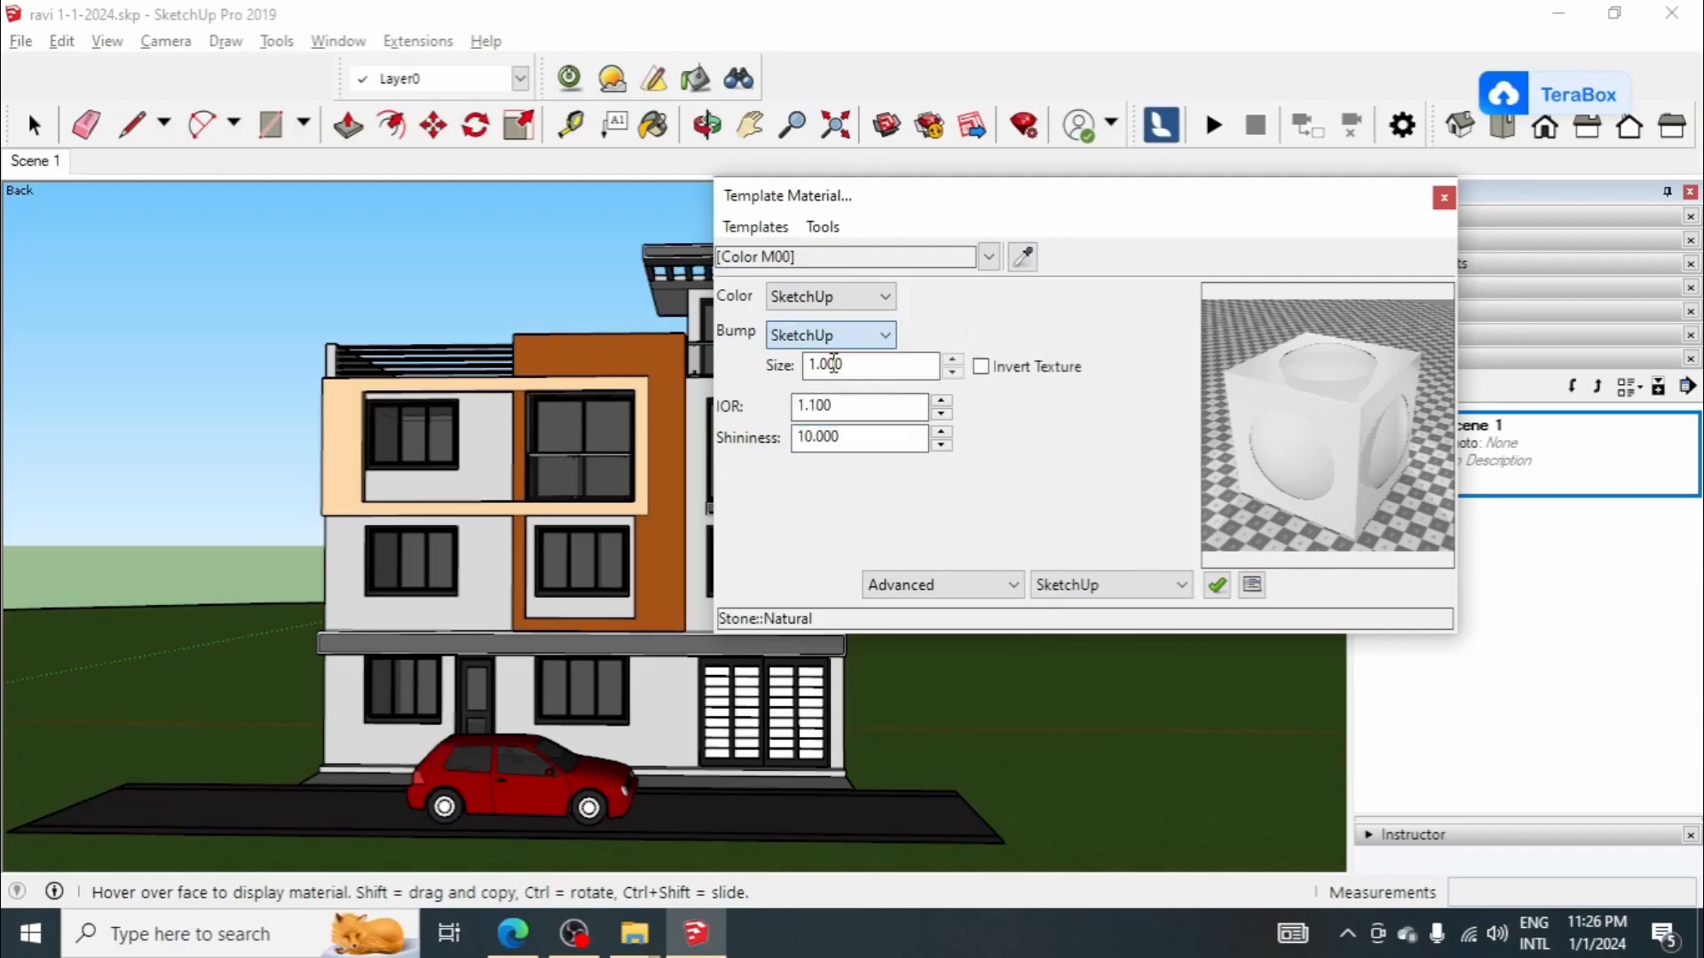
# Step: Sample the window's gray glass material and give it the Glass Common template with SketchUp as bump source
pyautogui.click(1021, 258)
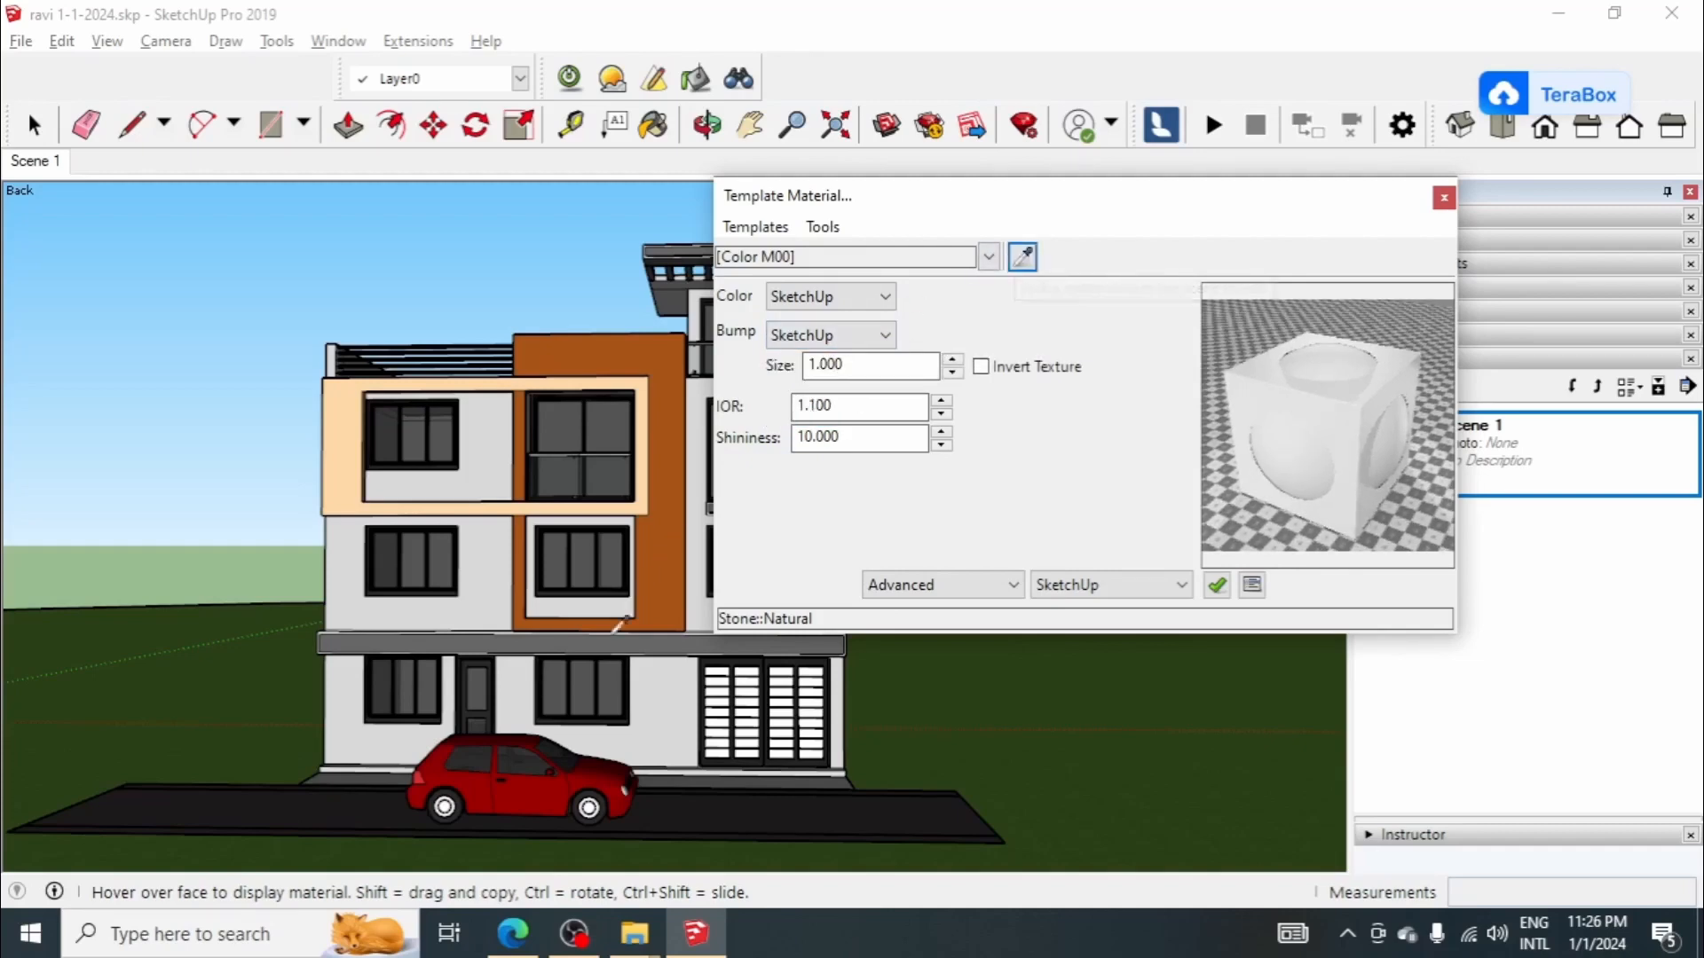
pyautogui.click(600, 438)
pyautogui.click(755, 229)
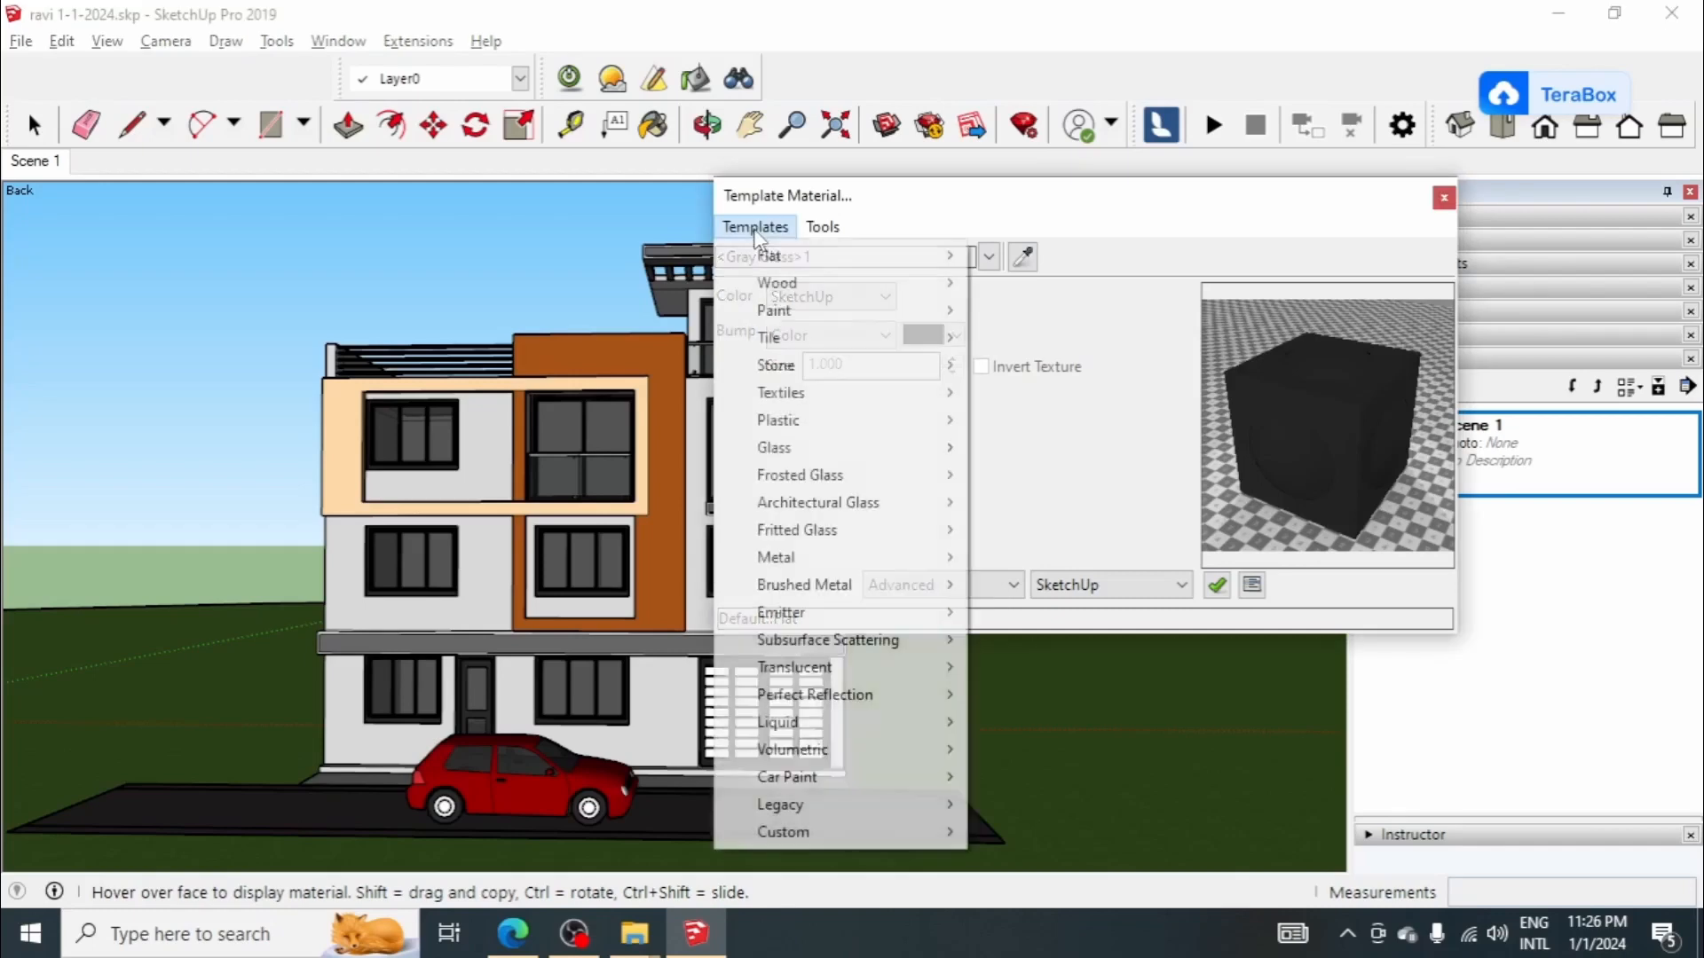
pyautogui.moveTo(875, 448)
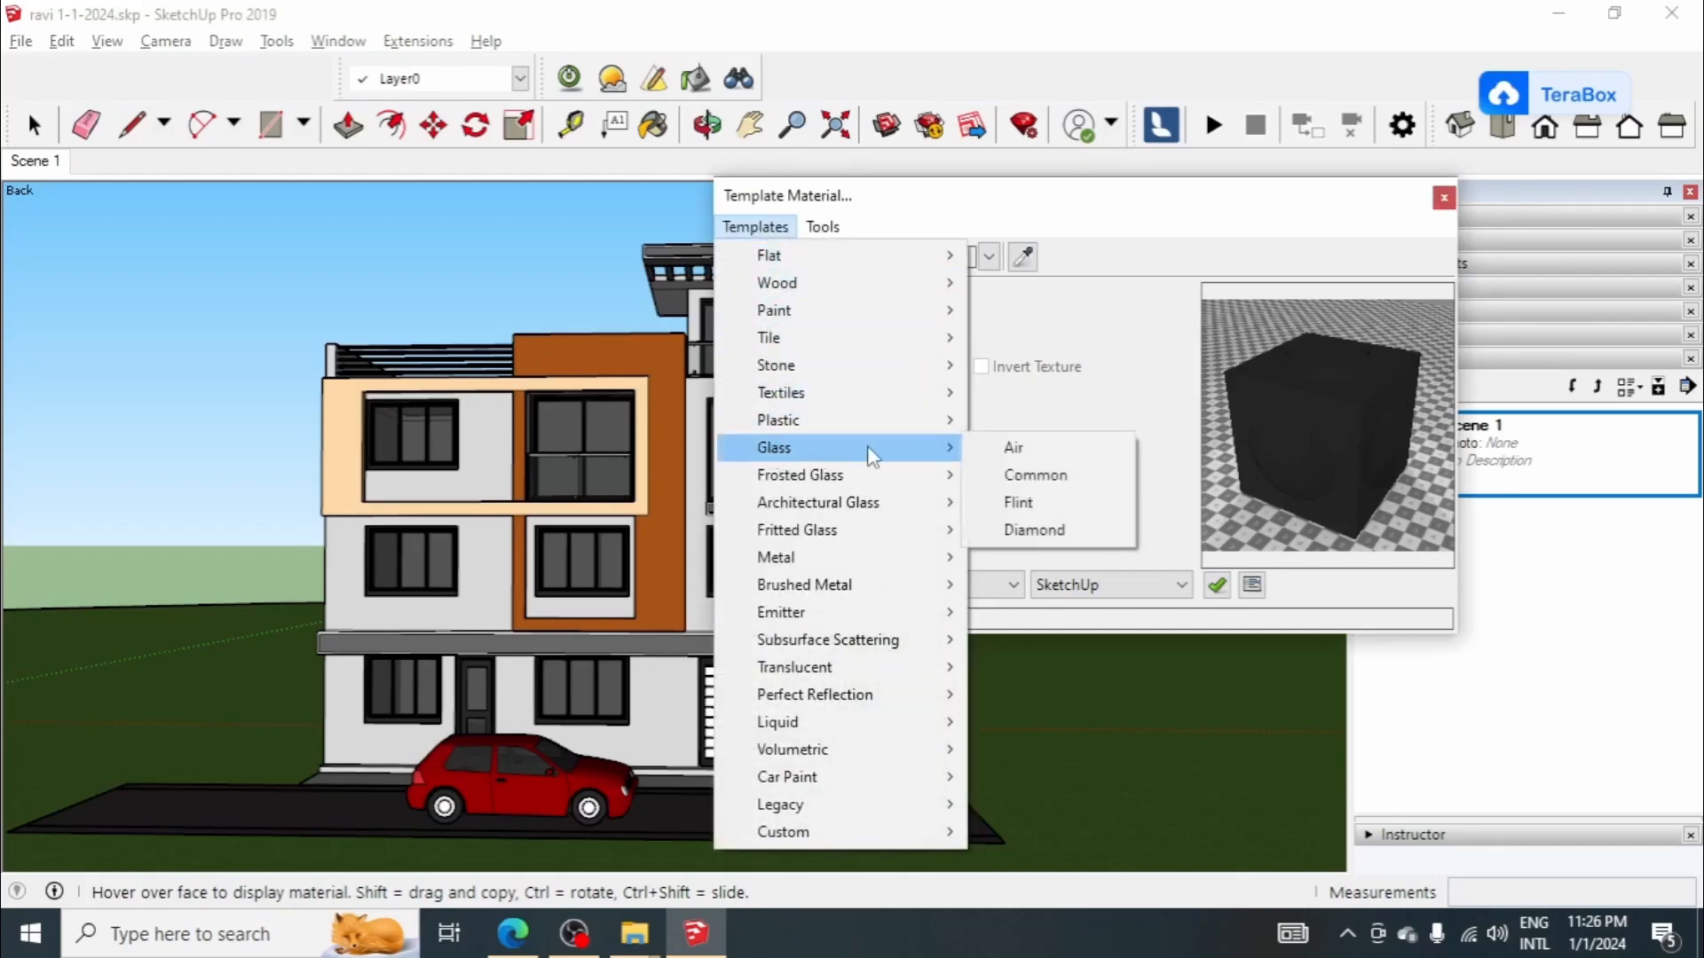
pyautogui.click(1018, 476)
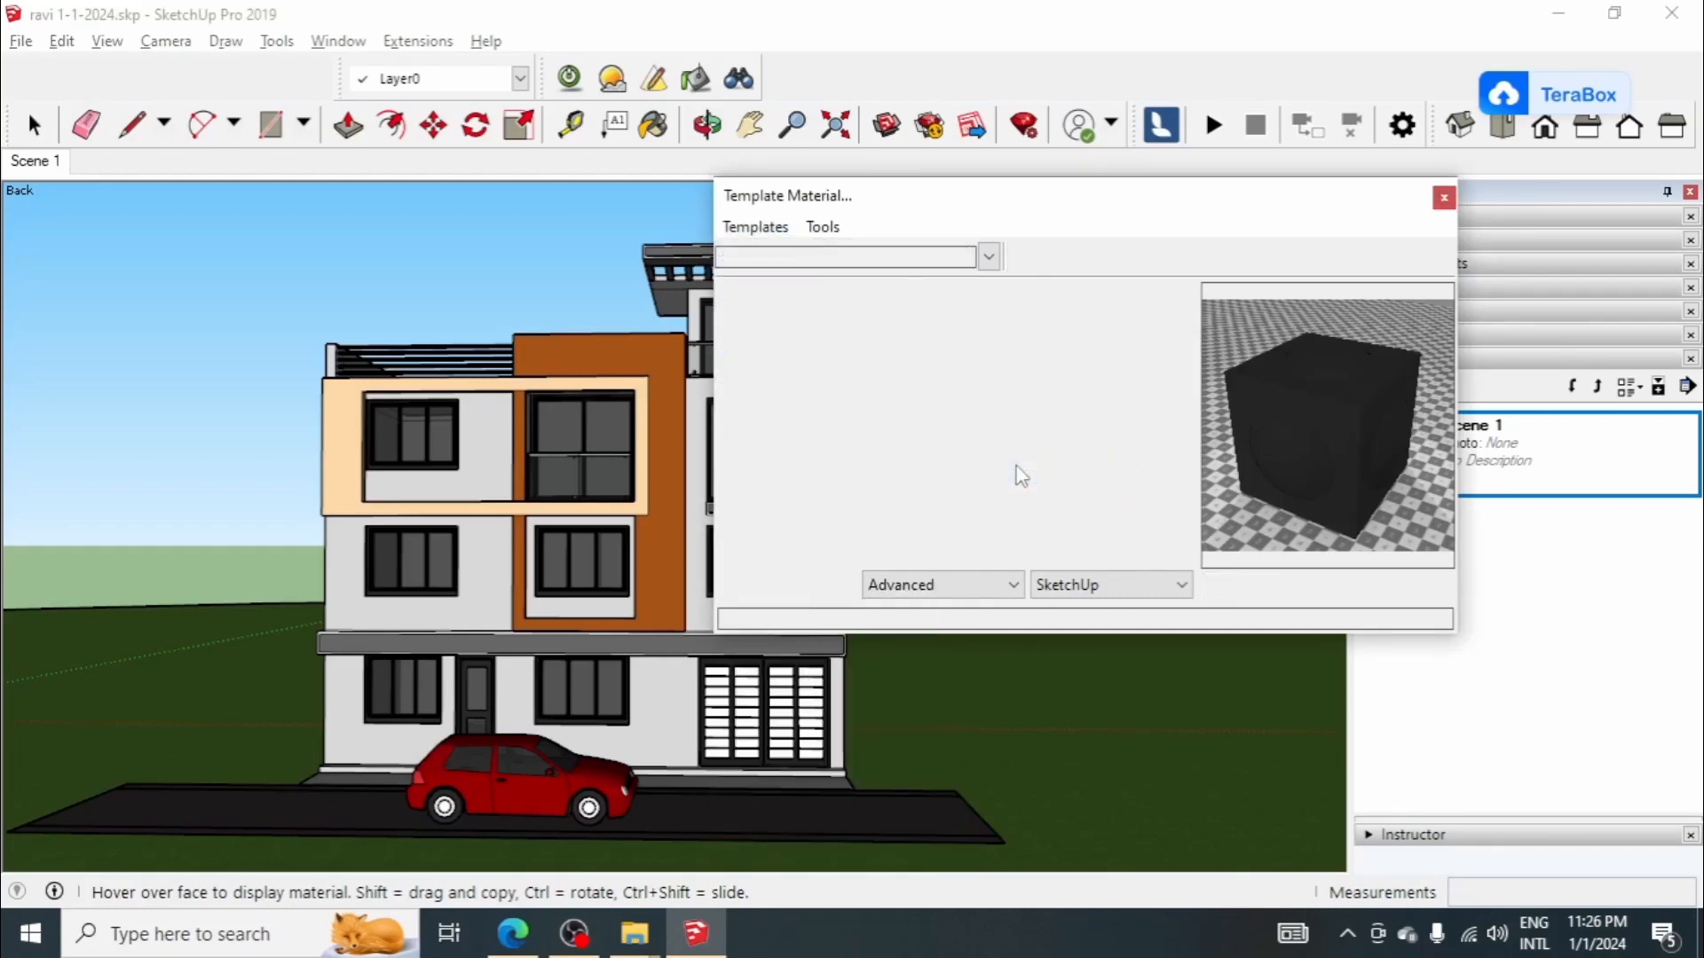
pyautogui.click(845, 335)
pyautogui.click(801, 371)
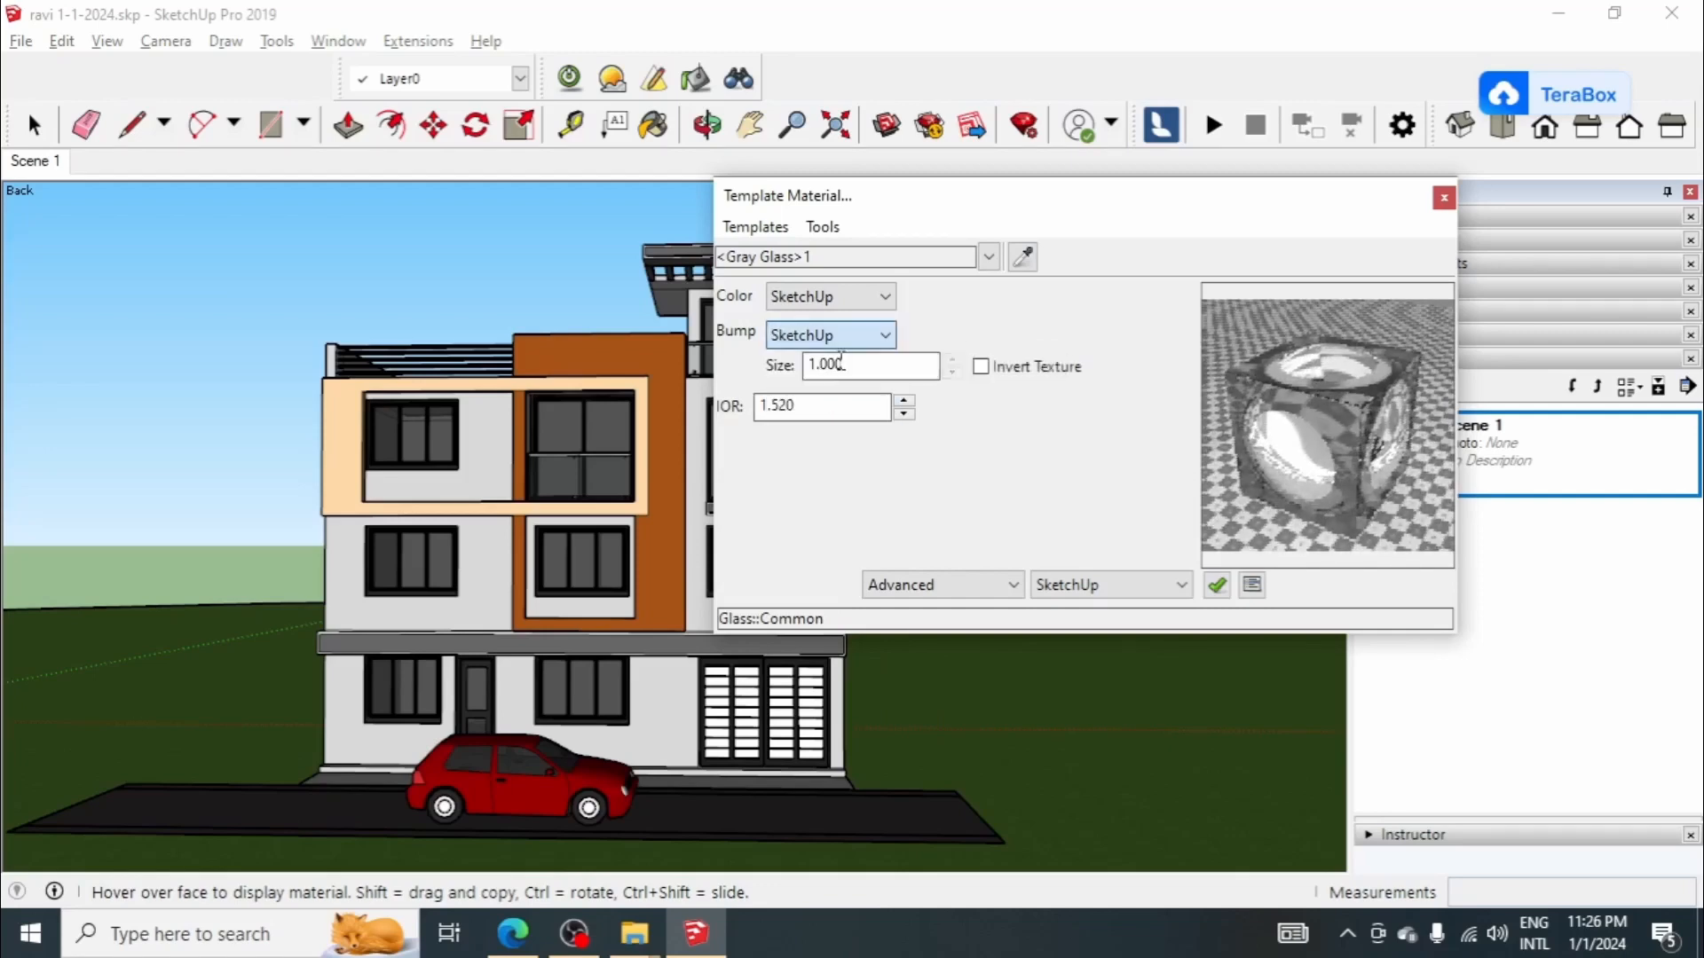
# Step: Set the gray glass material's SketchUp alpha to 40 %
pyautogui.click(926, 585)
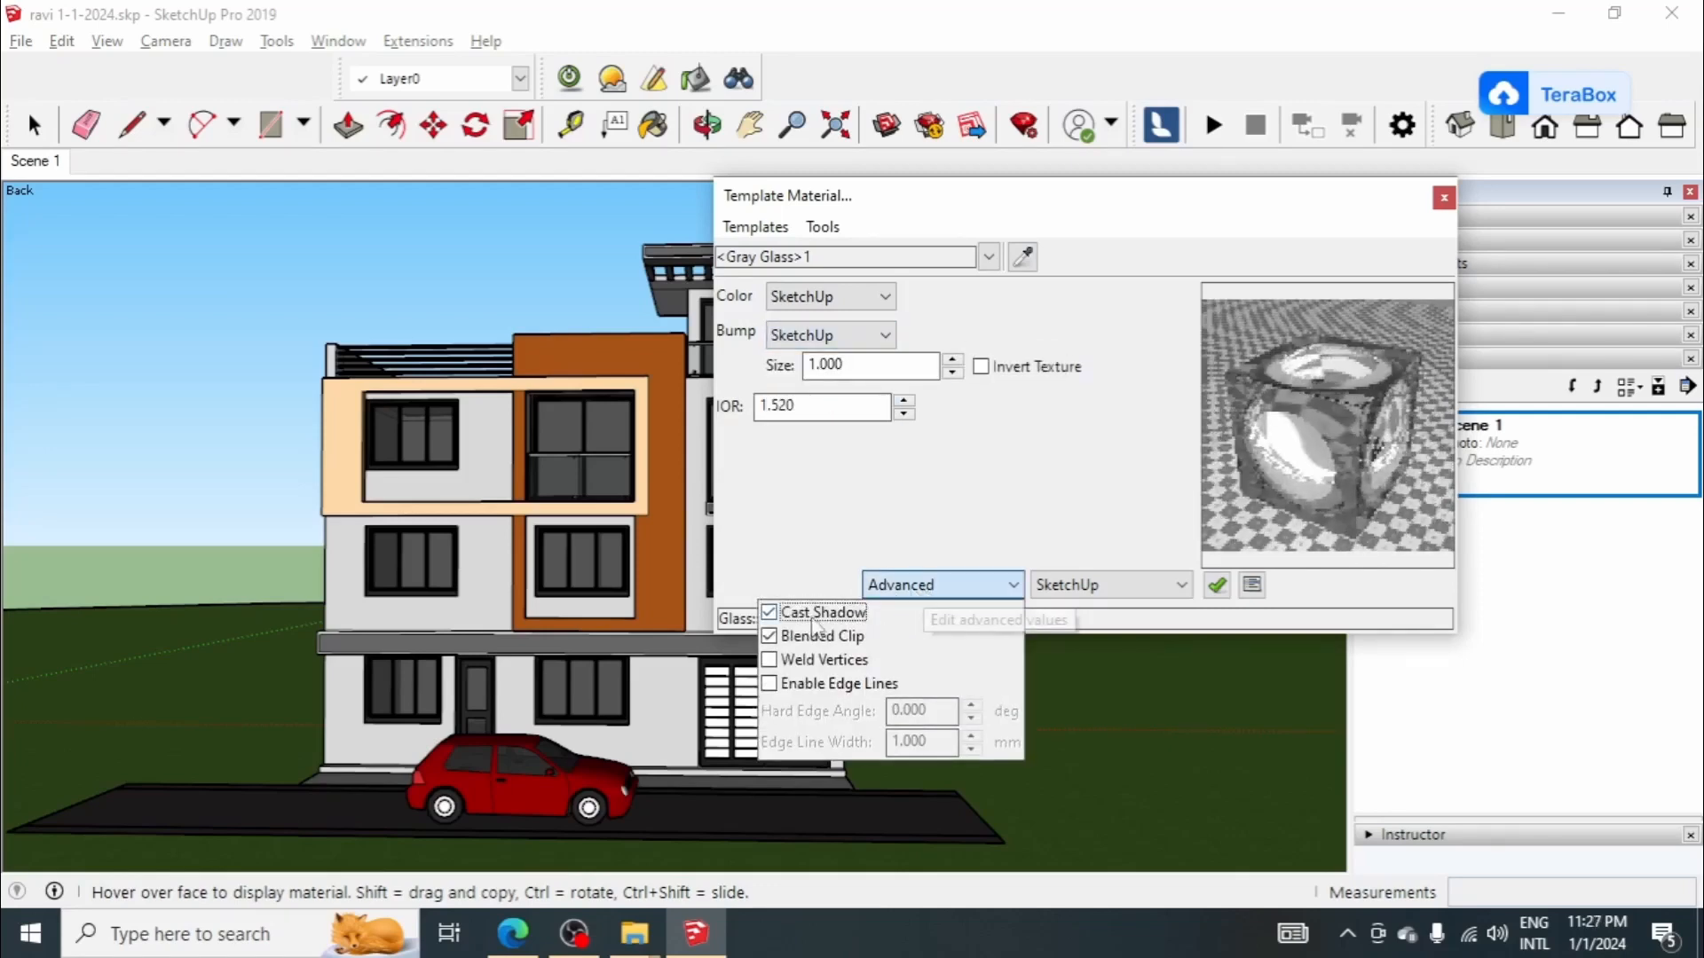
pyautogui.click(897, 615)
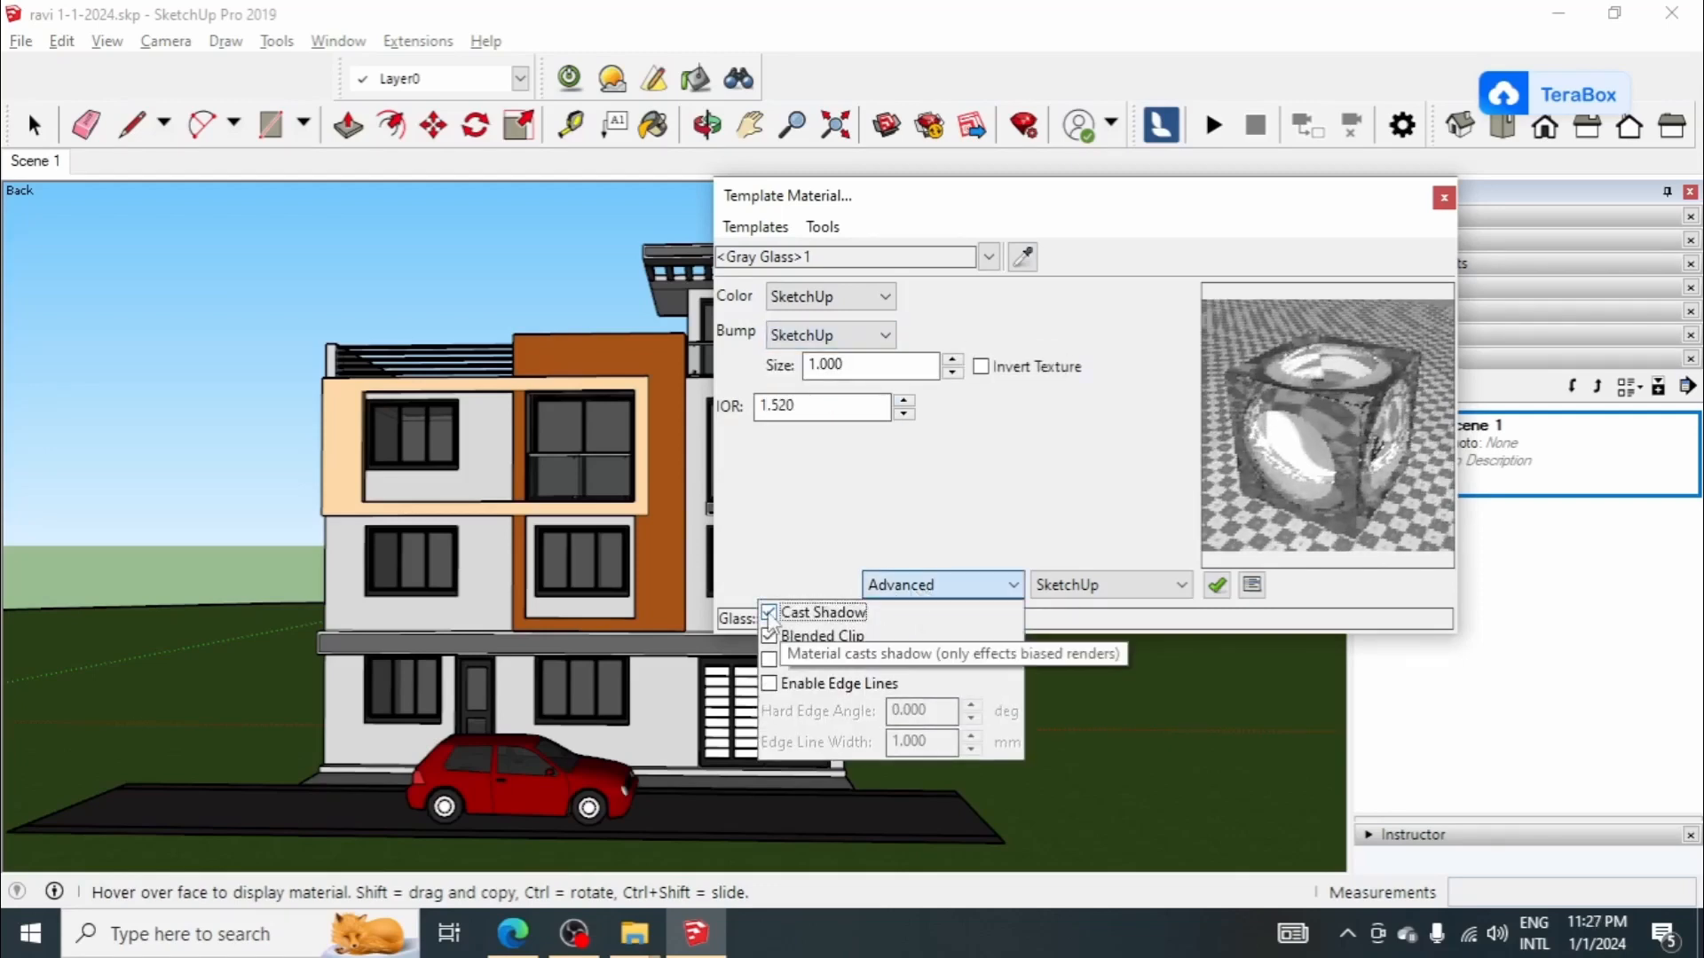
pyautogui.click(1069, 588)
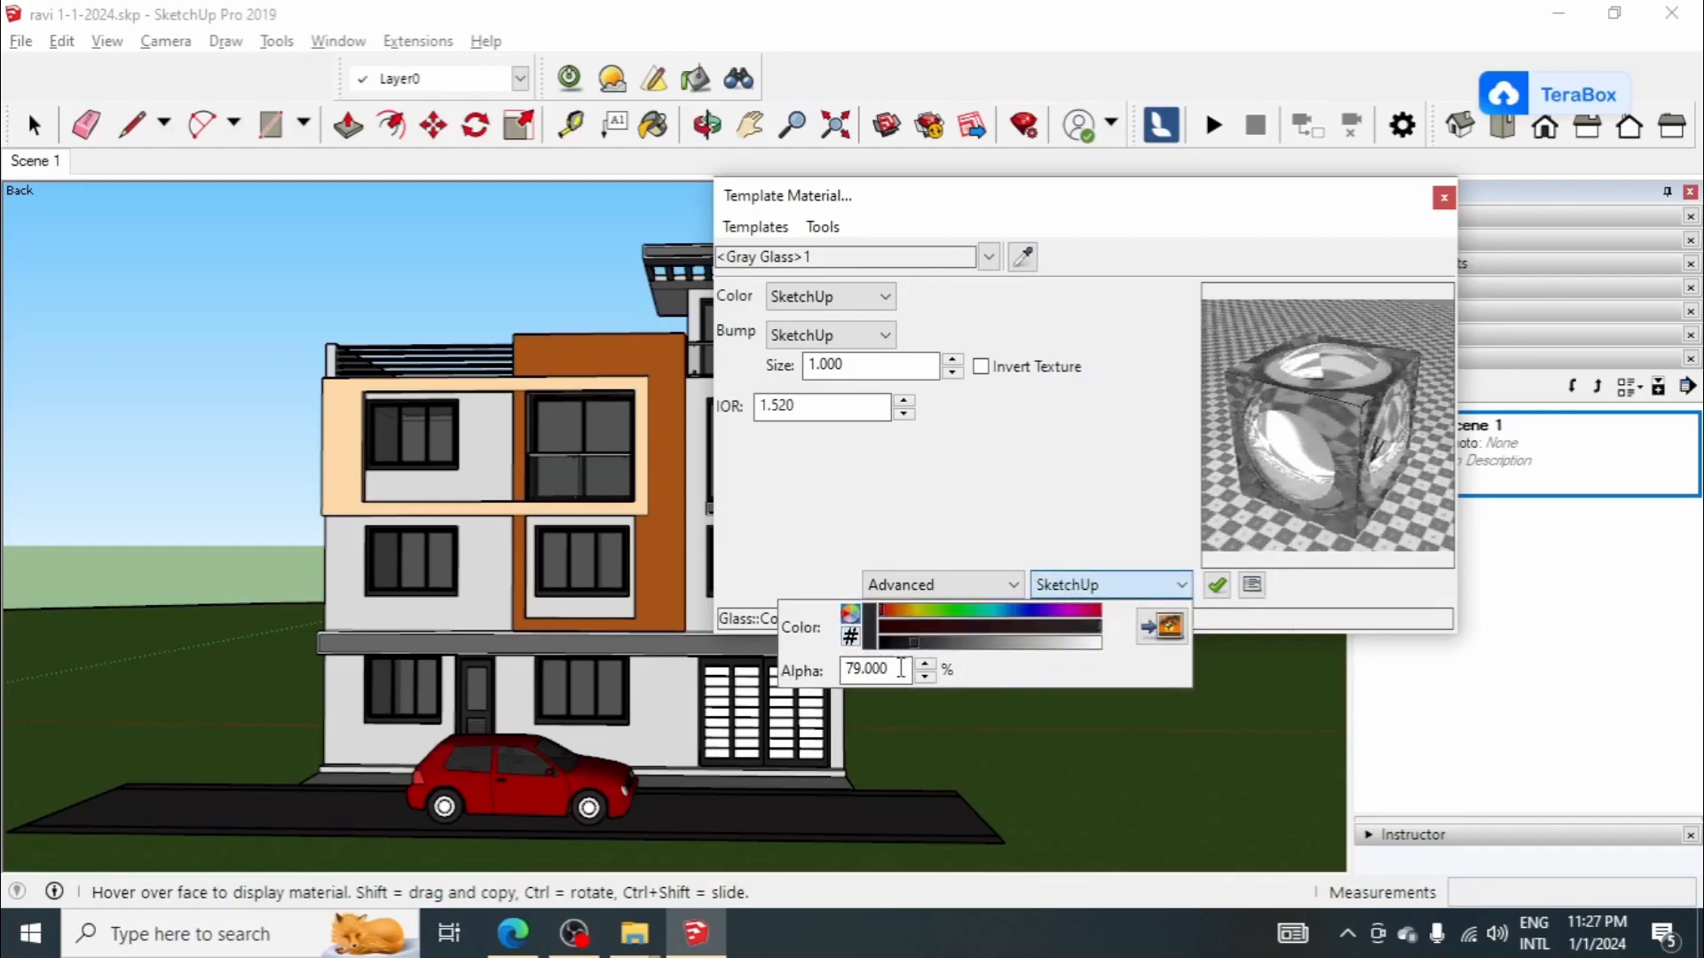
pyautogui.moveTo(900, 668); pyautogui.dragTo(735, 671)
pyautogui.write('40')
pyautogui.press('Return')
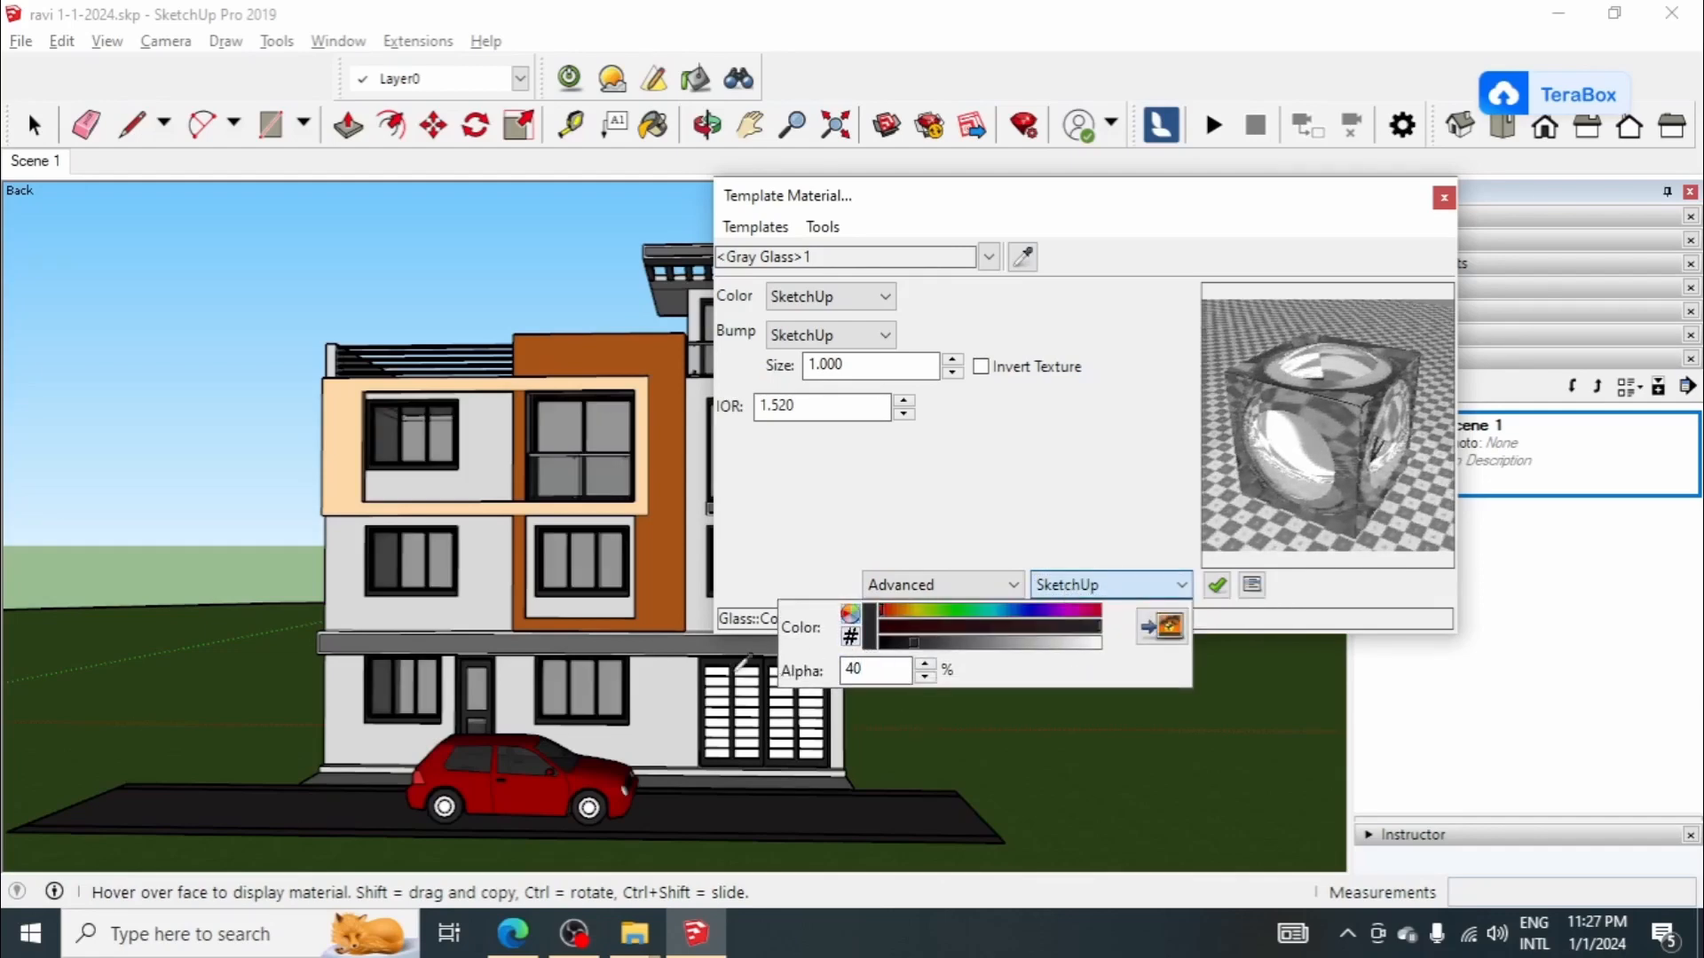
pyautogui.click(925, 455)
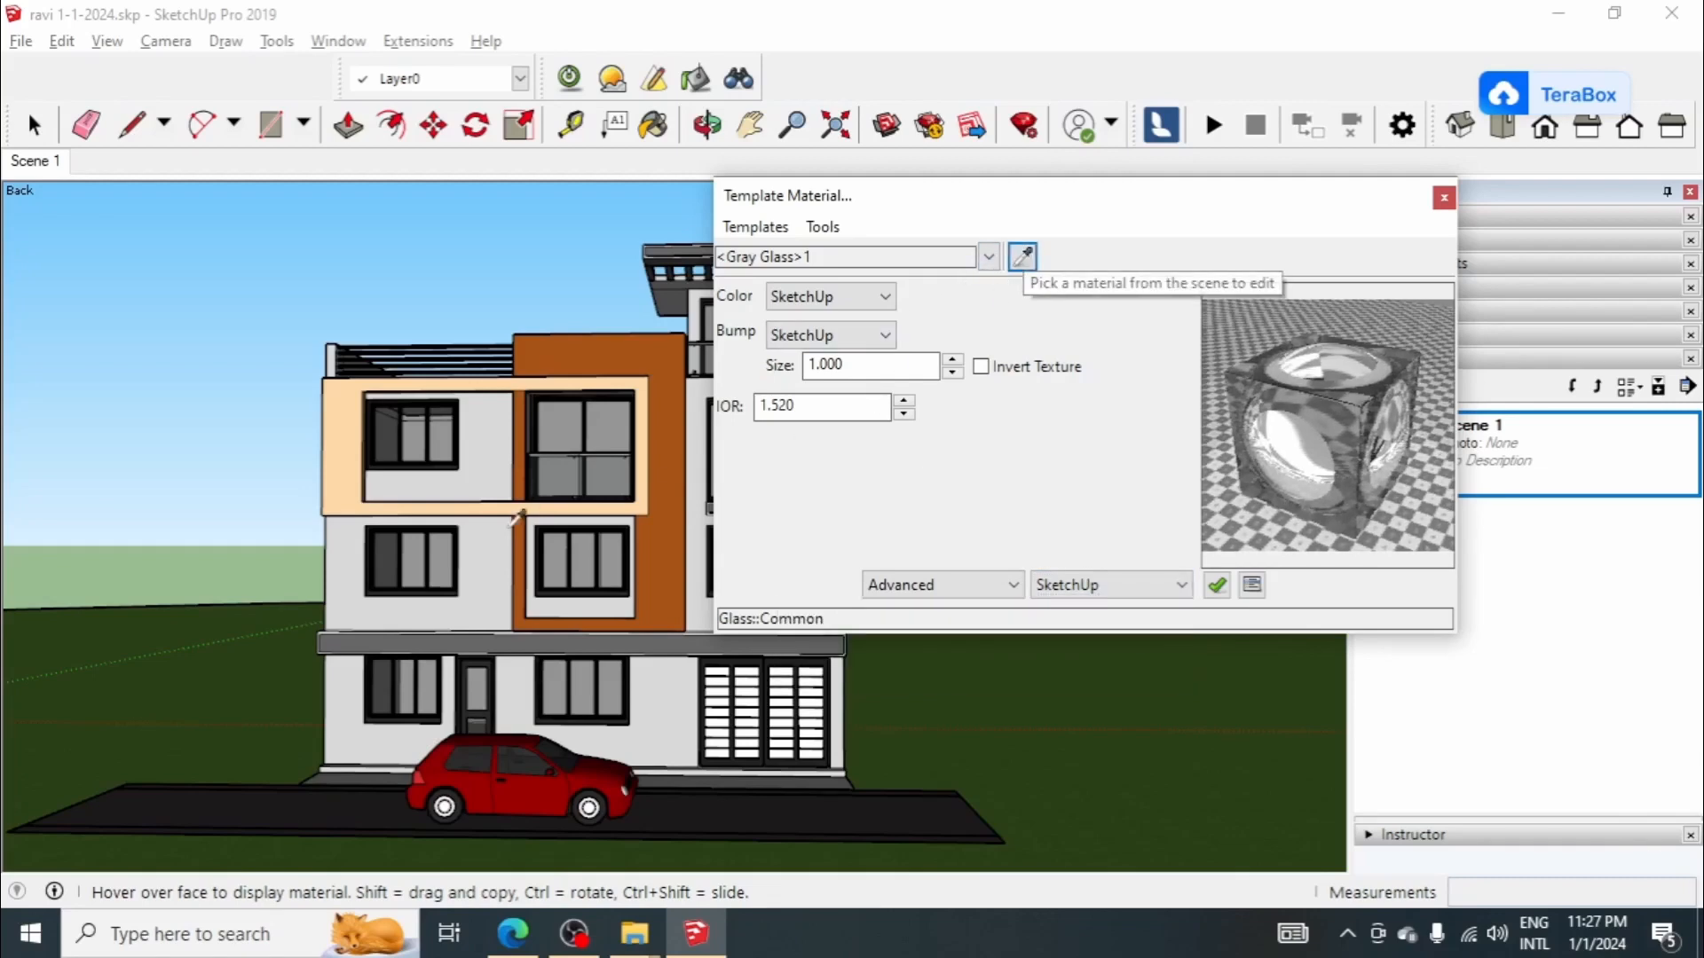
# Step: Sample the dark window frame's charcoal material, give it the Metal Aluminum template with SketchUp as bump source, and close the material editor
pyautogui.scroll(6, 695, 688)
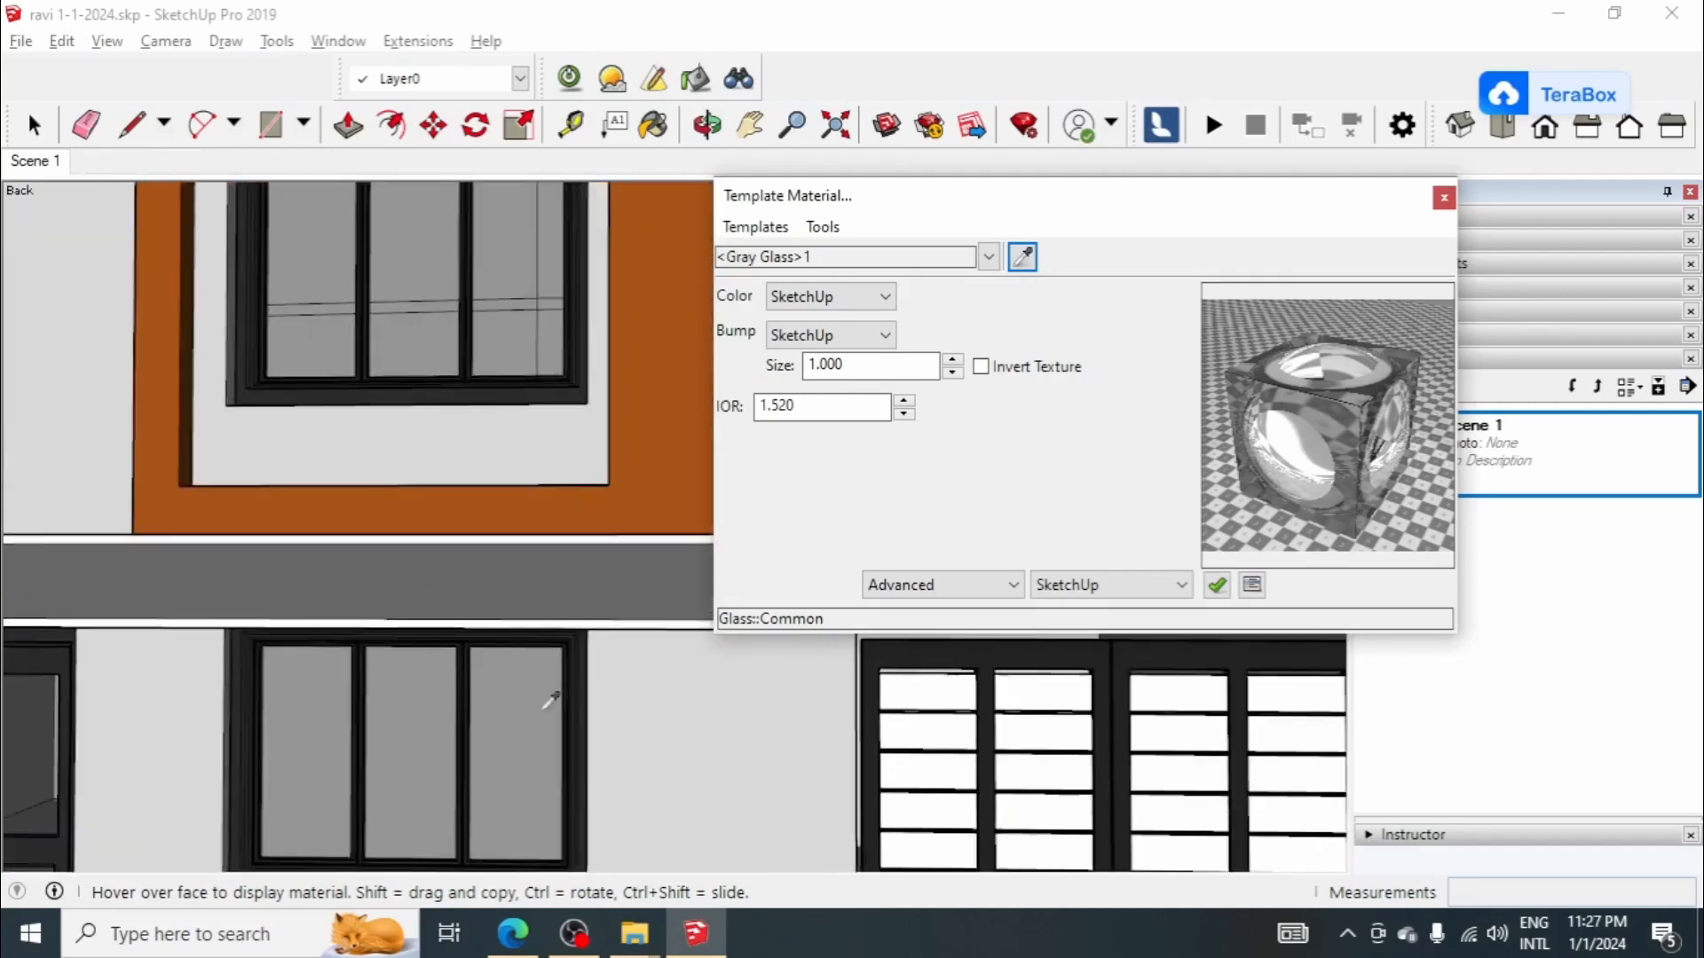
pyautogui.click(603, 621)
pyautogui.click(756, 226)
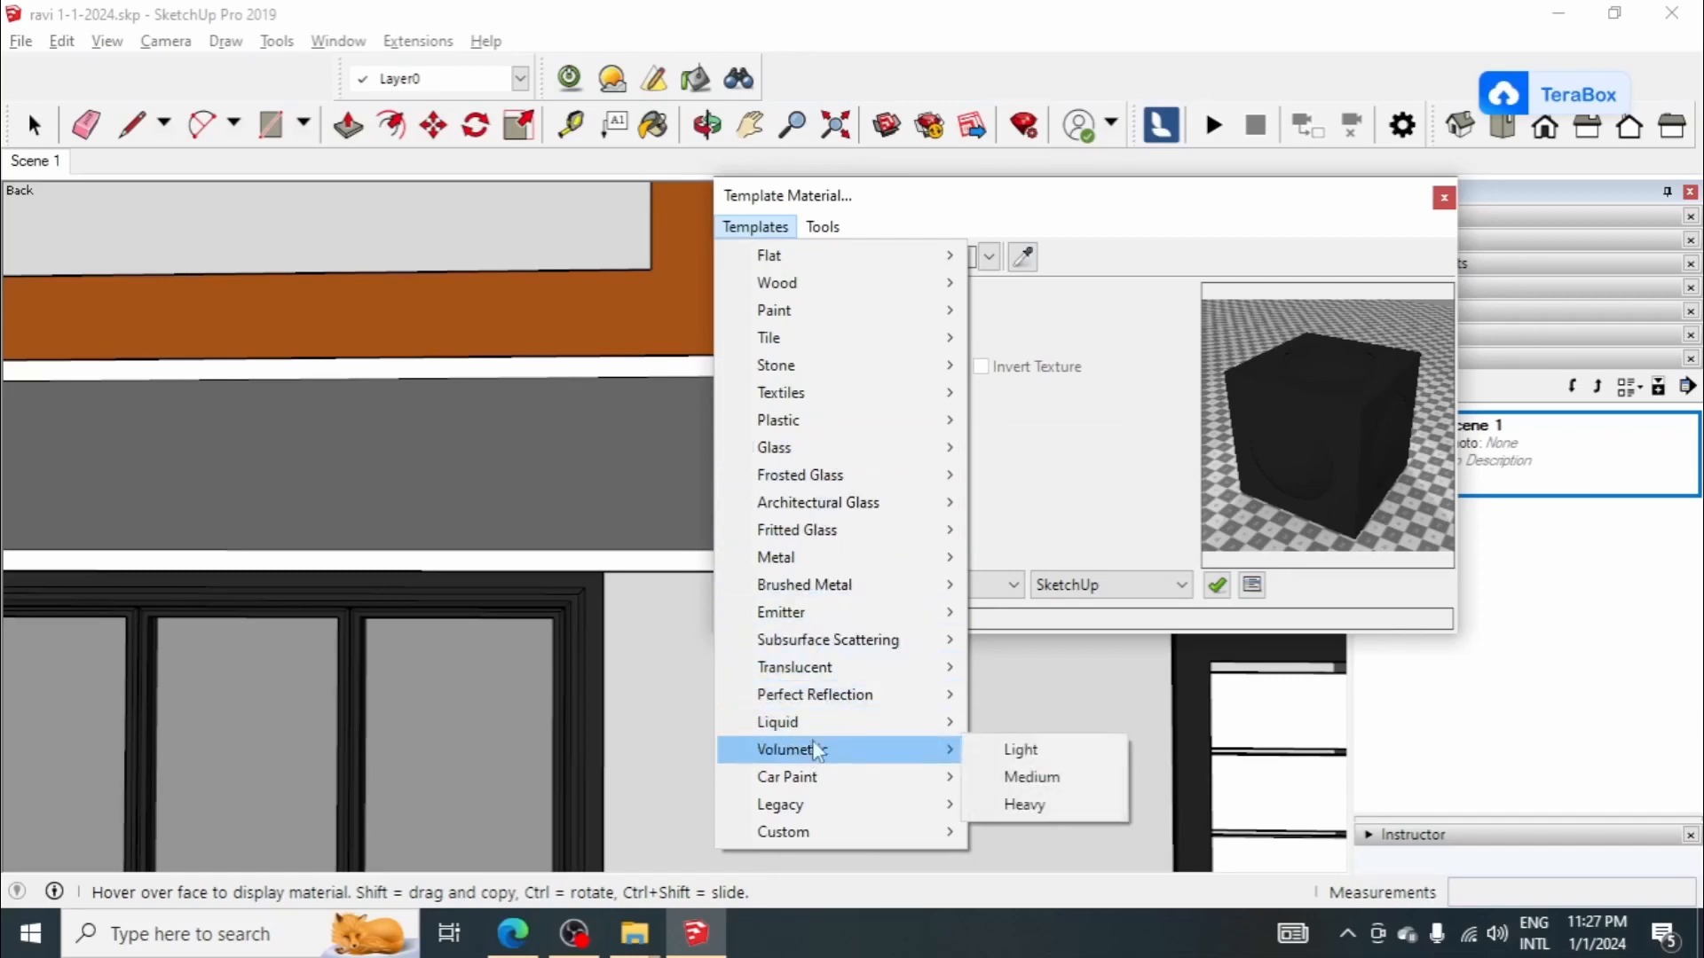
pyautogui.moveTo(799, 557)
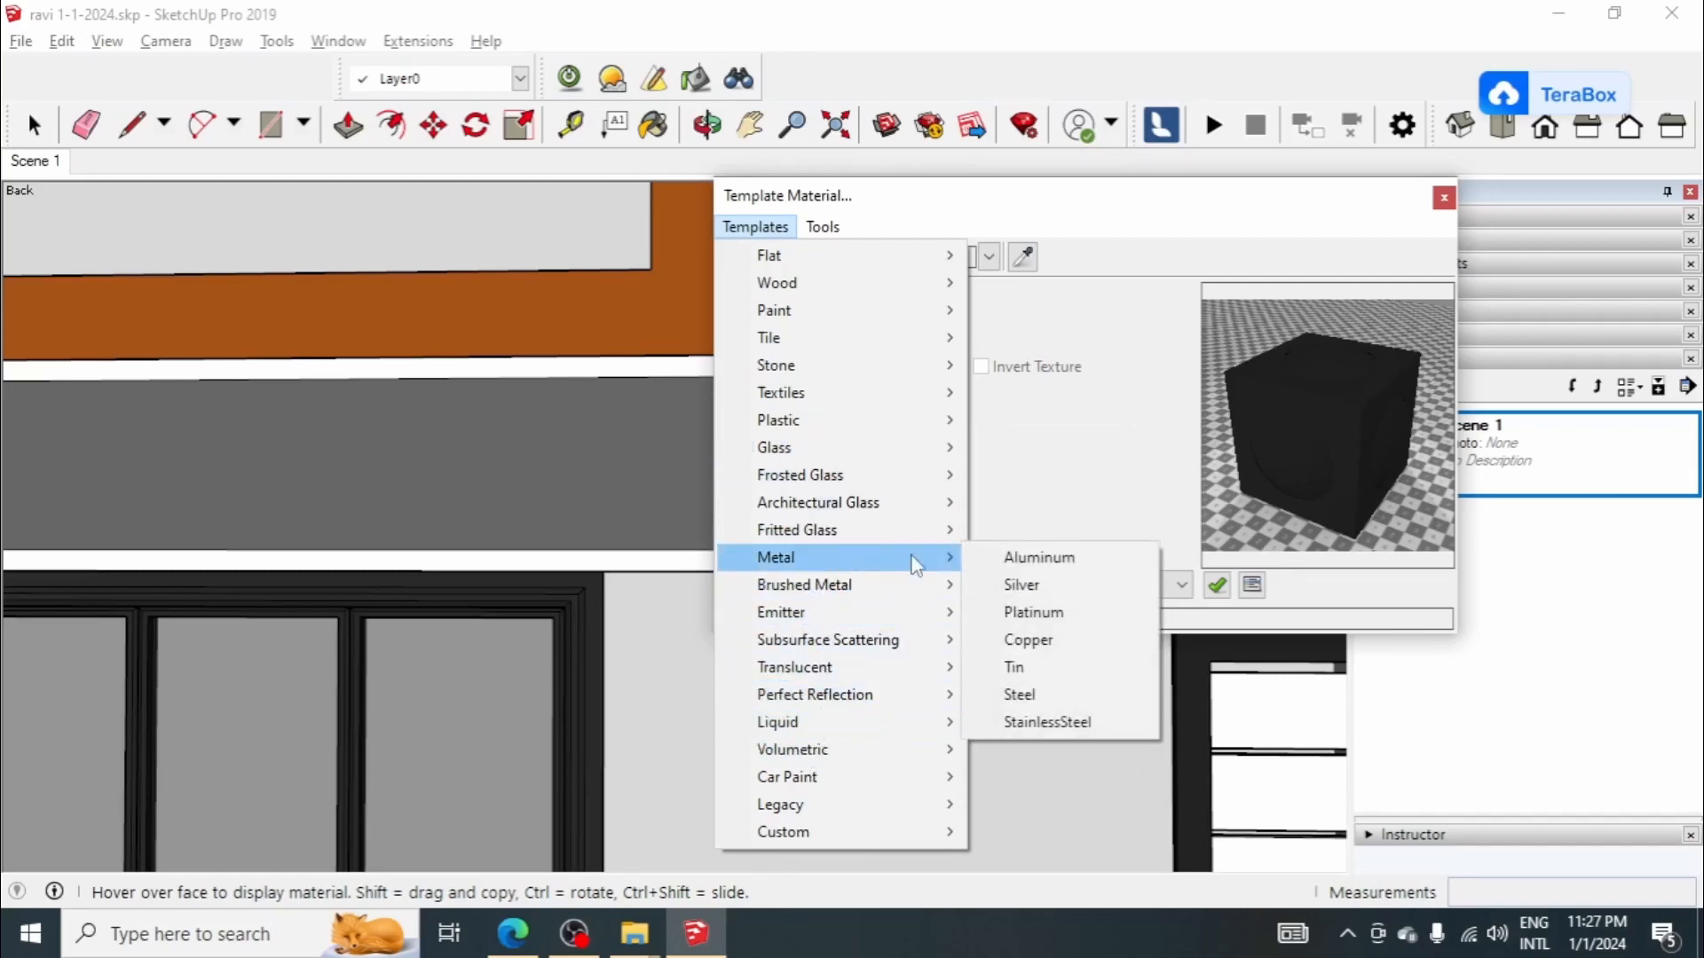
pyautogui.click(1011, 557)
pyautogui.click(856, 335)
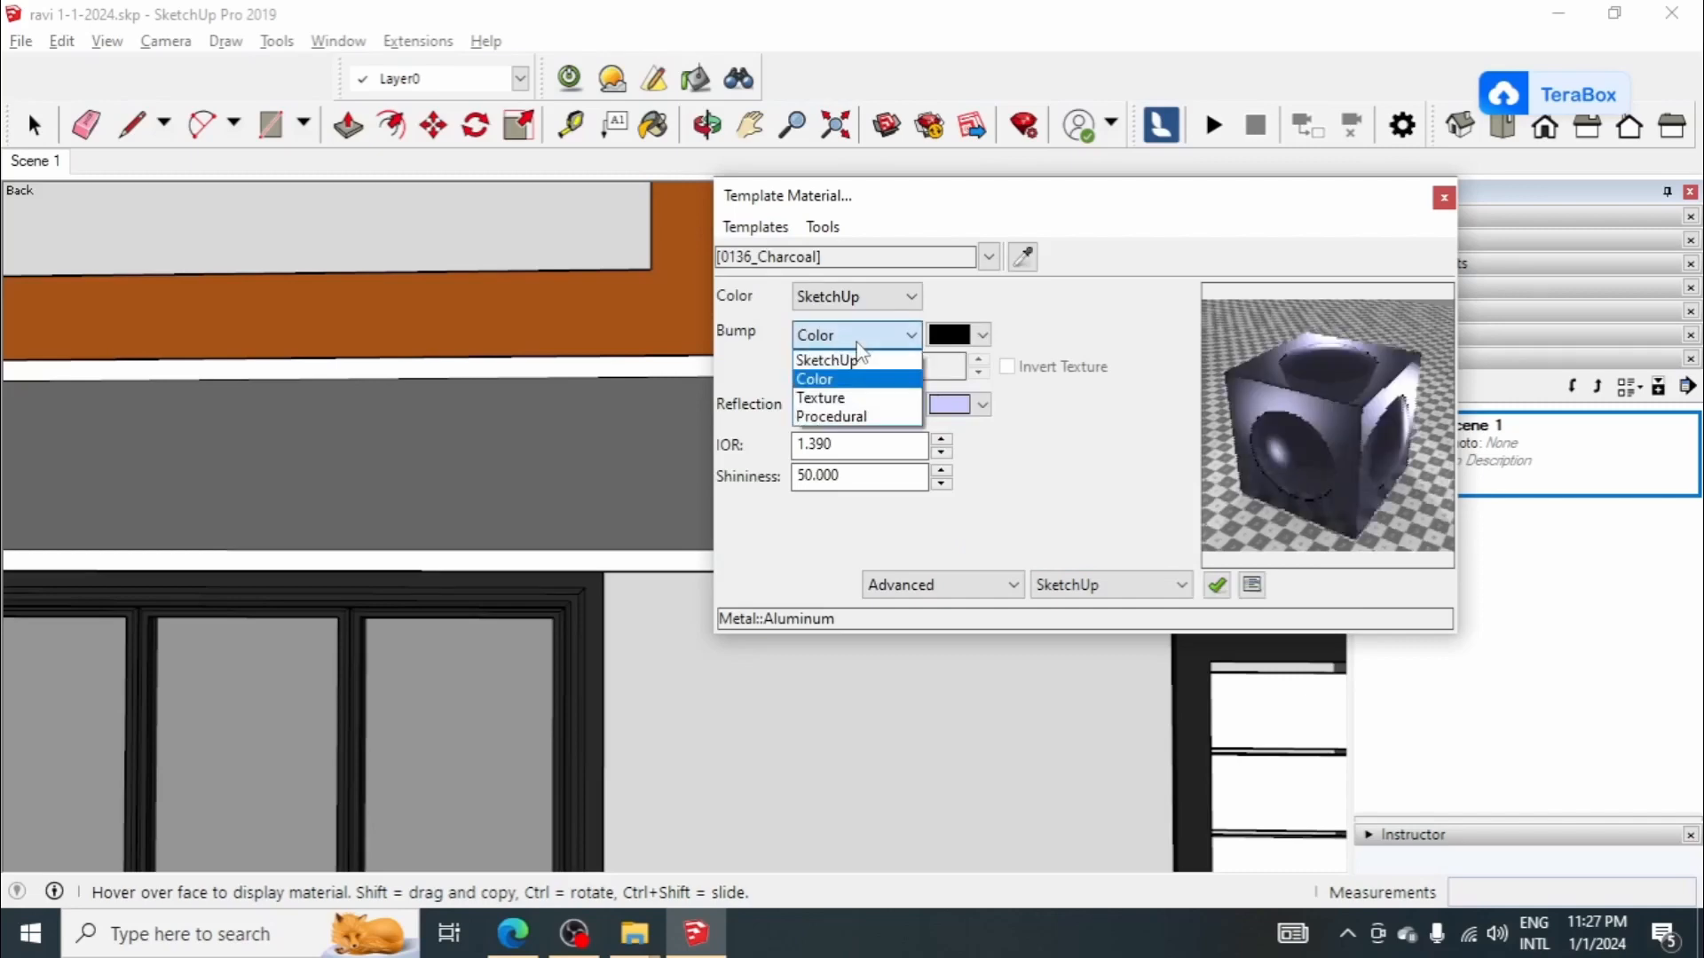
pyautogui.click(856, 354)
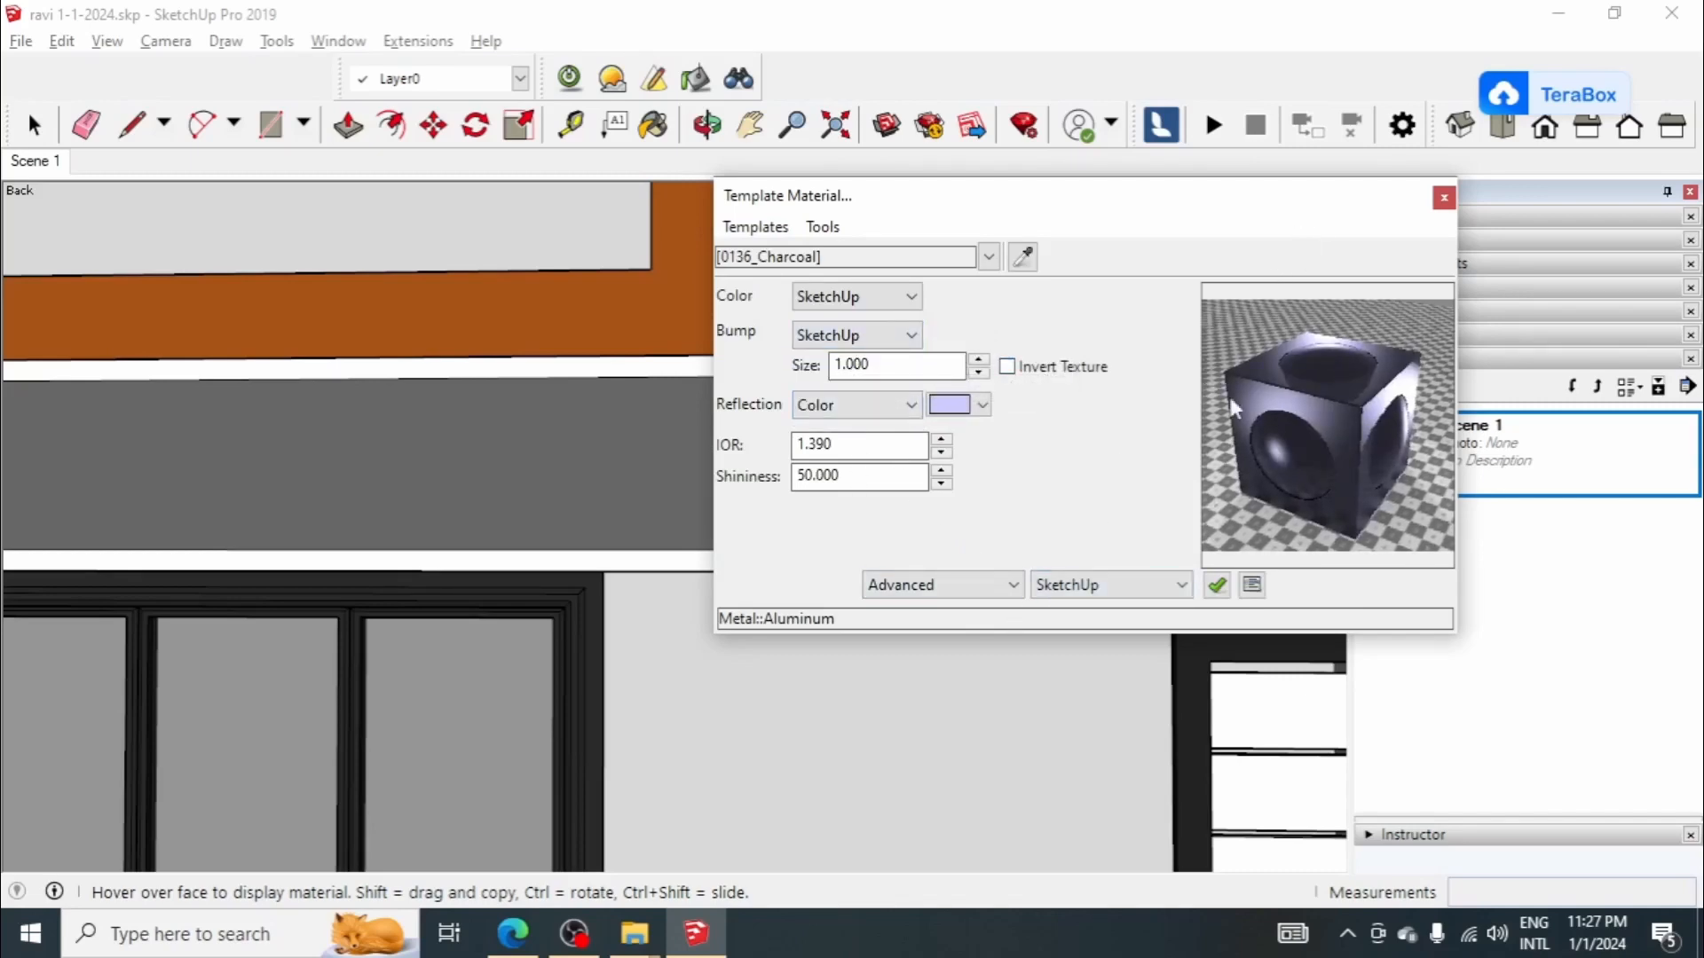
pyautogui.click(1444, 198)
# Step: Restore the Scene 1 view and render Scene 1 using the 03. Low+ preset at 800x600
pyautogui.scroll(-5, 988, 438)
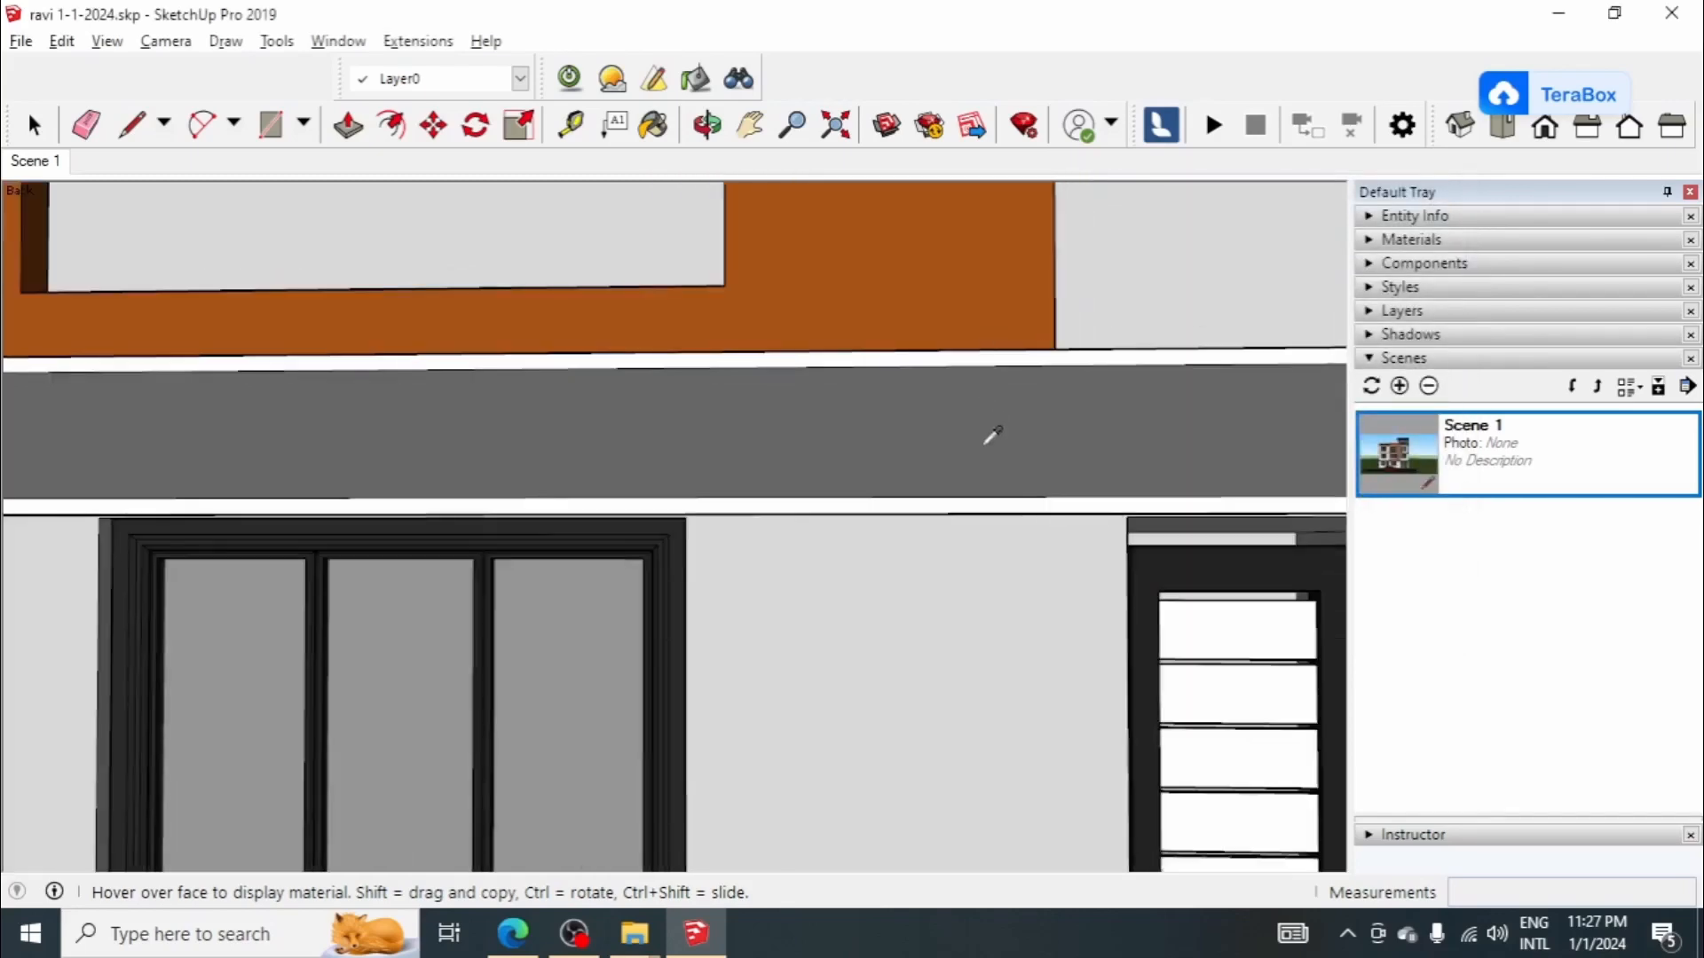
pyautogui.click(33, 165)
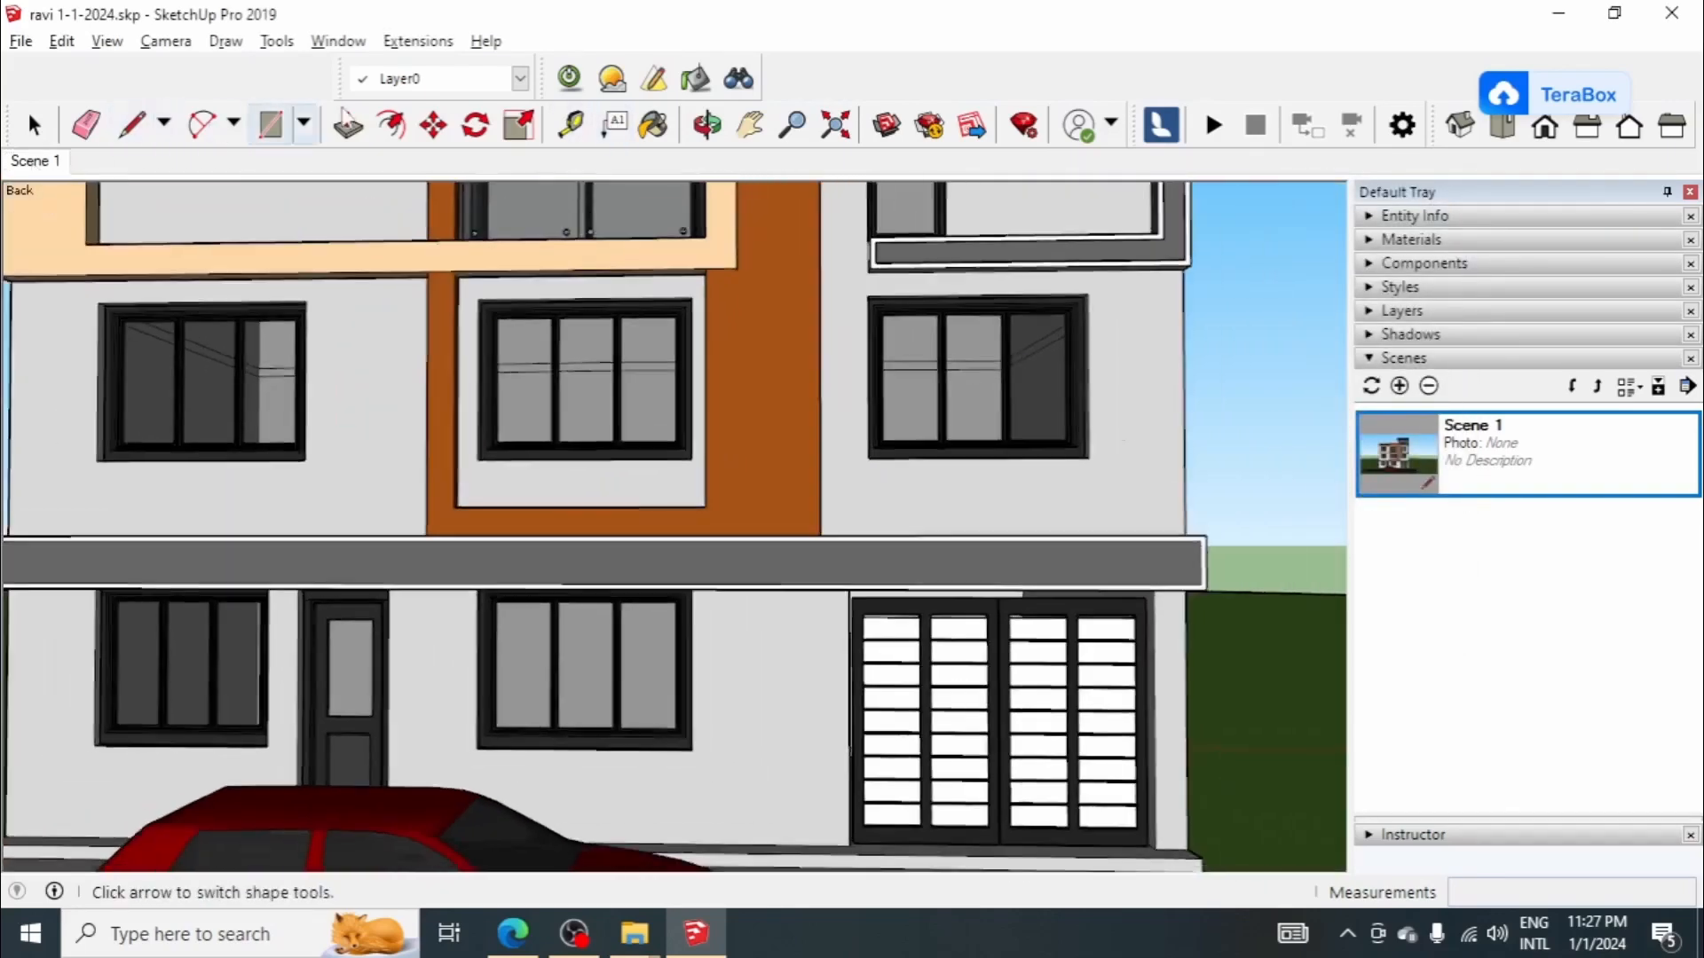
pyautogui.click(567, 80)
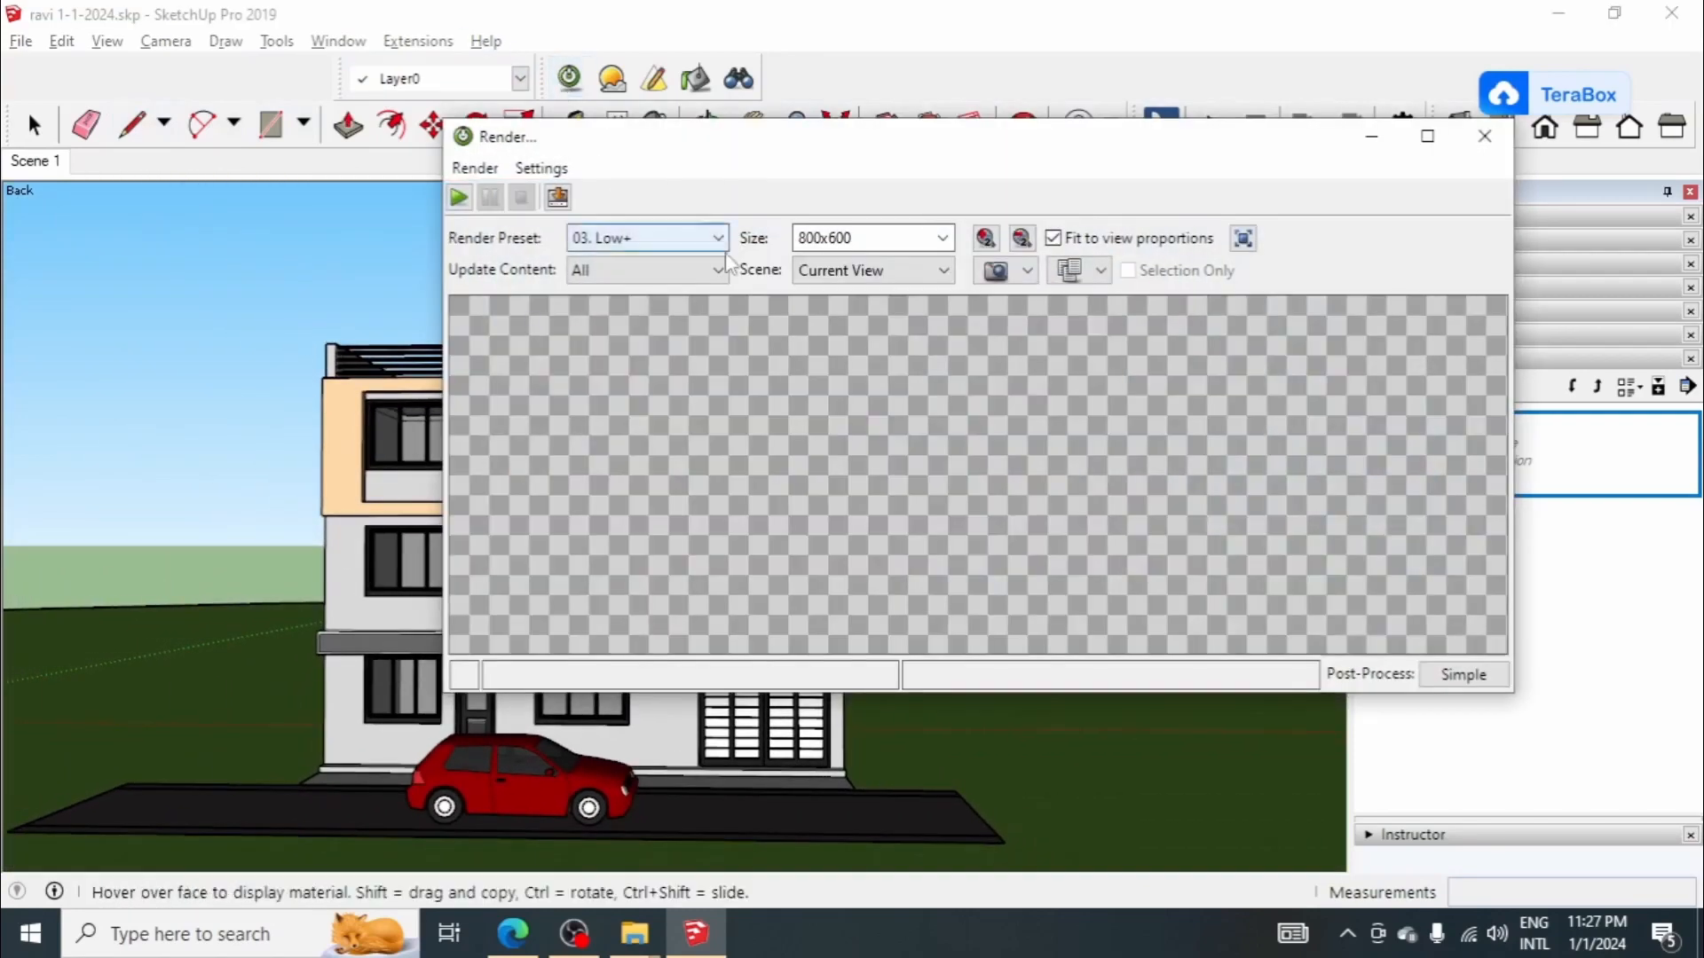
pyautogui.click(936, 270)
pyautogui.click(852, 314)
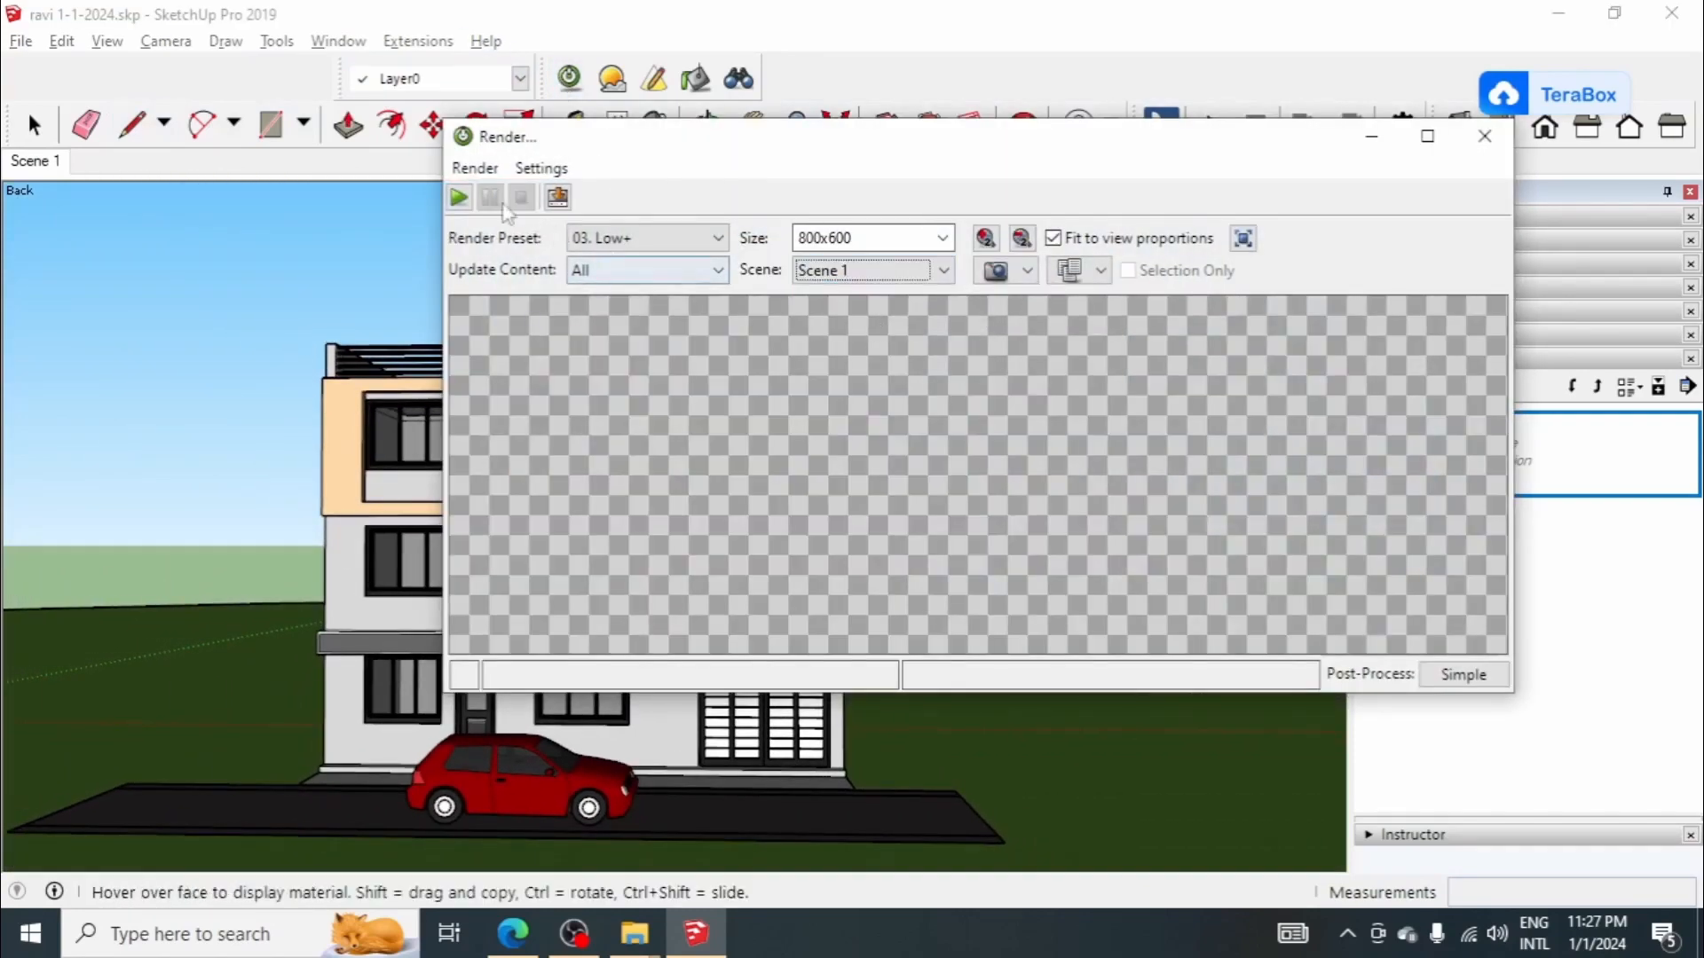
pyautogui.click(458, 197)
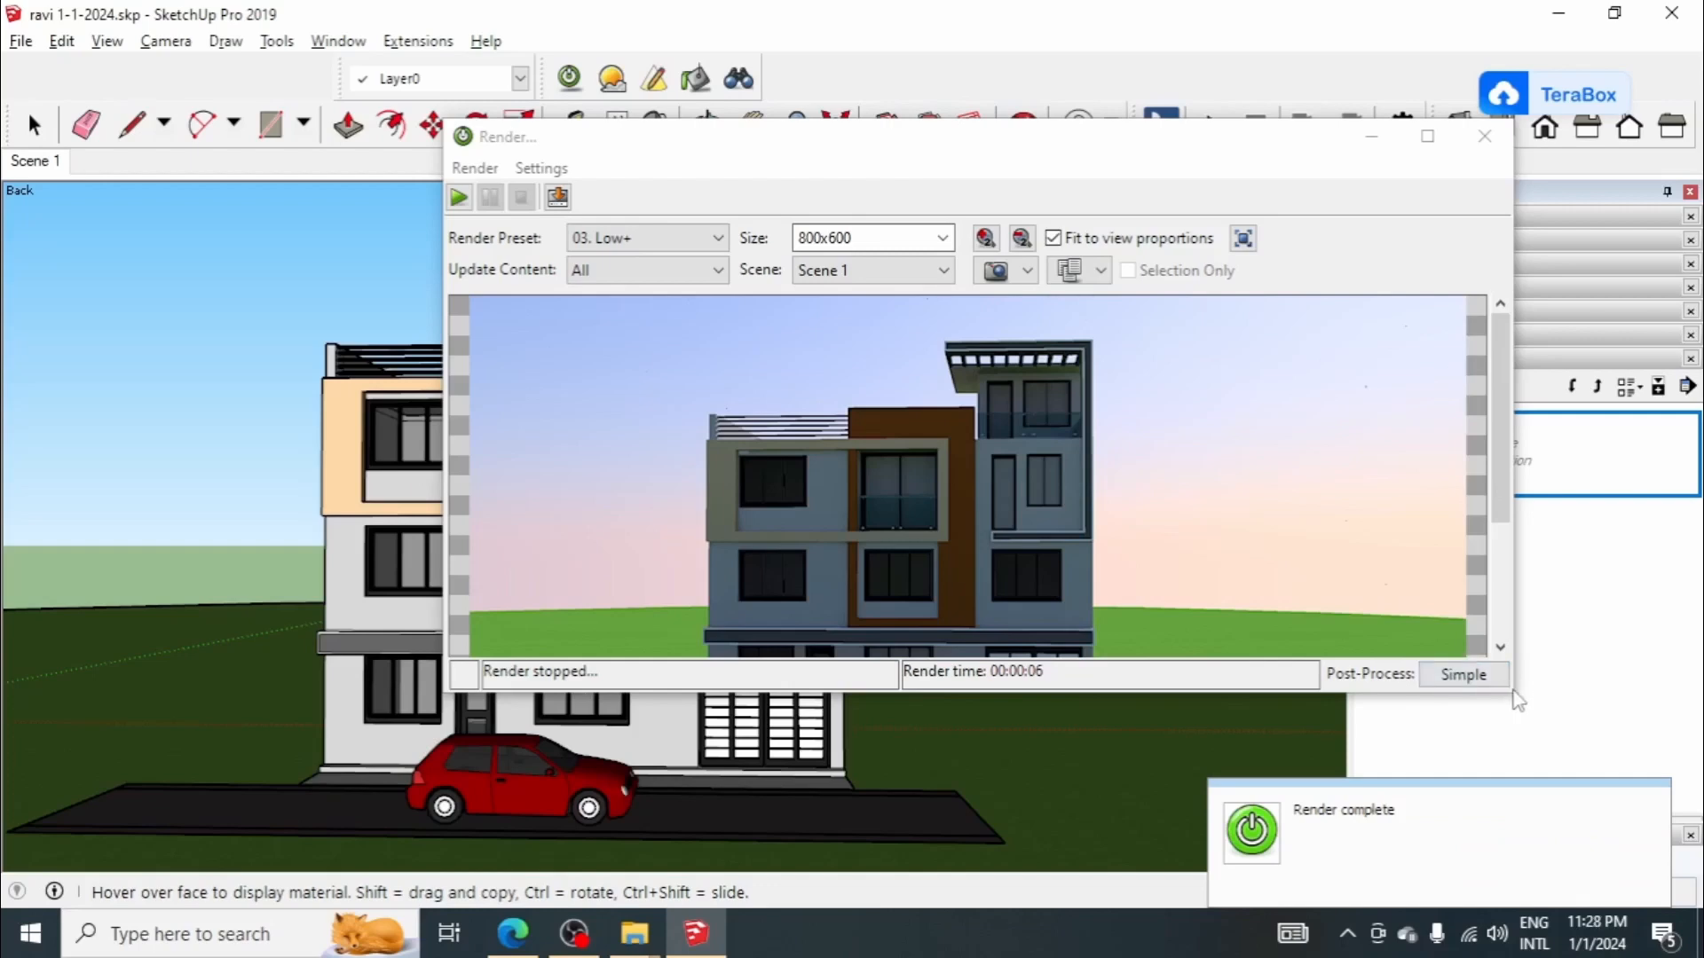
# Step: Enlarge the render window to examine the whole rendered house facade, and close it
pyautogui.moveTo(1007, 152); pyautogui.dragTo(1003, 68)
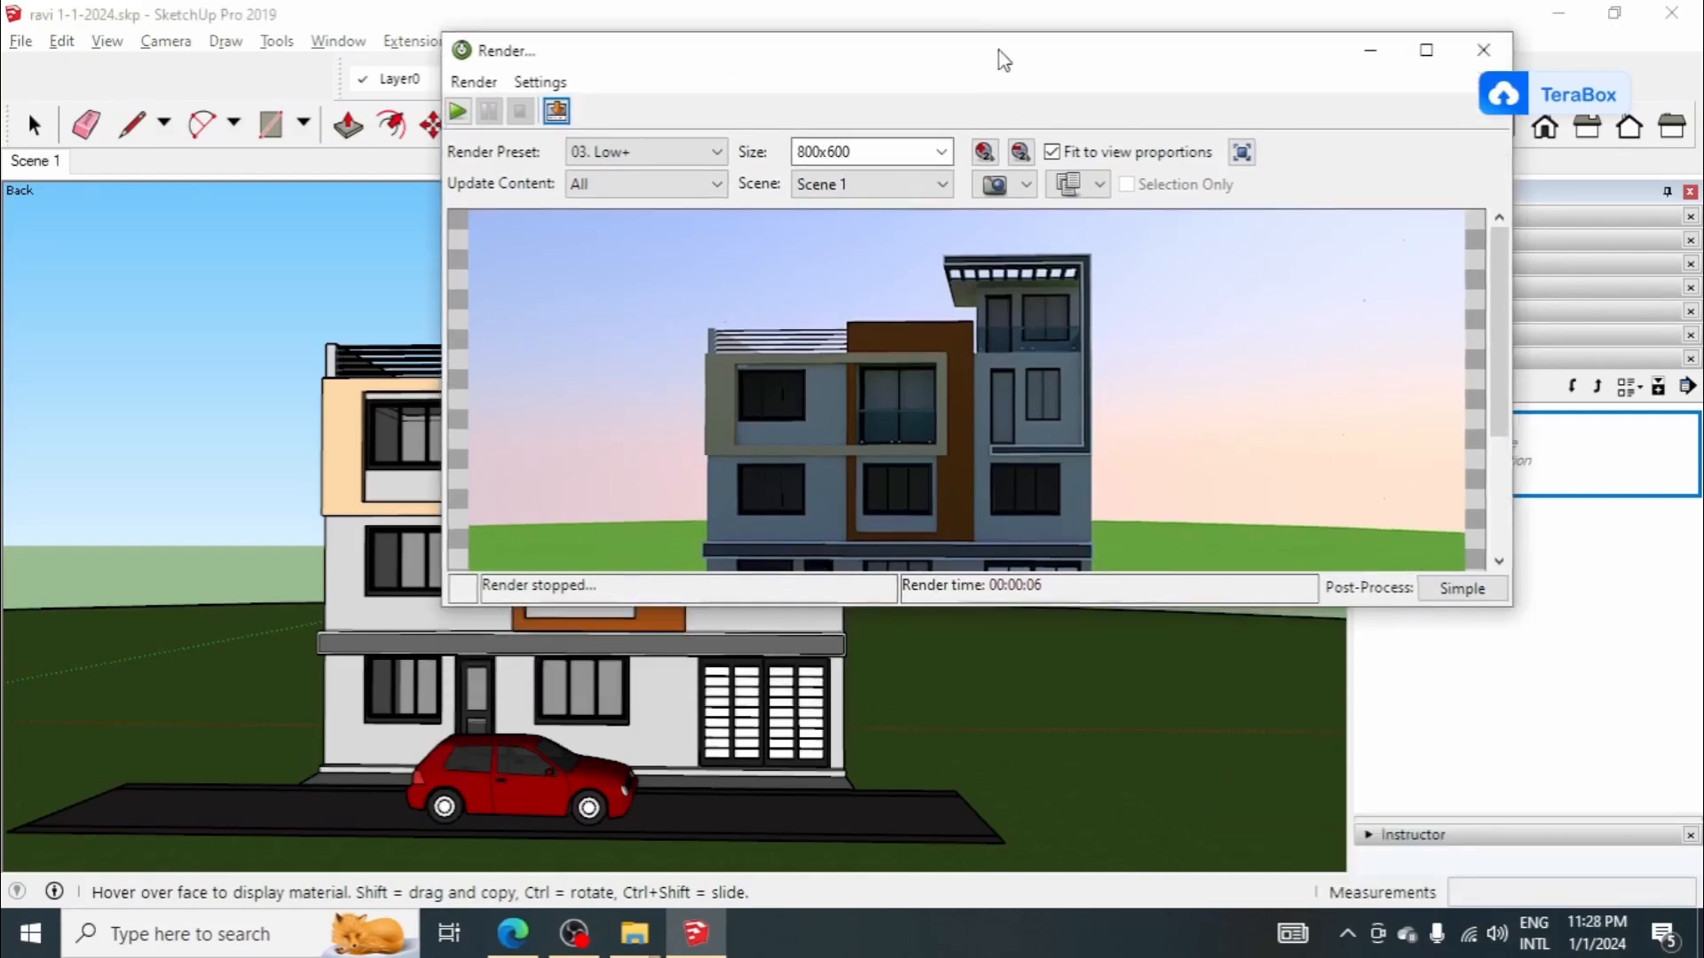
pyautogui.moveTo(574, 608); pyautogui.dragTo(574, 775)
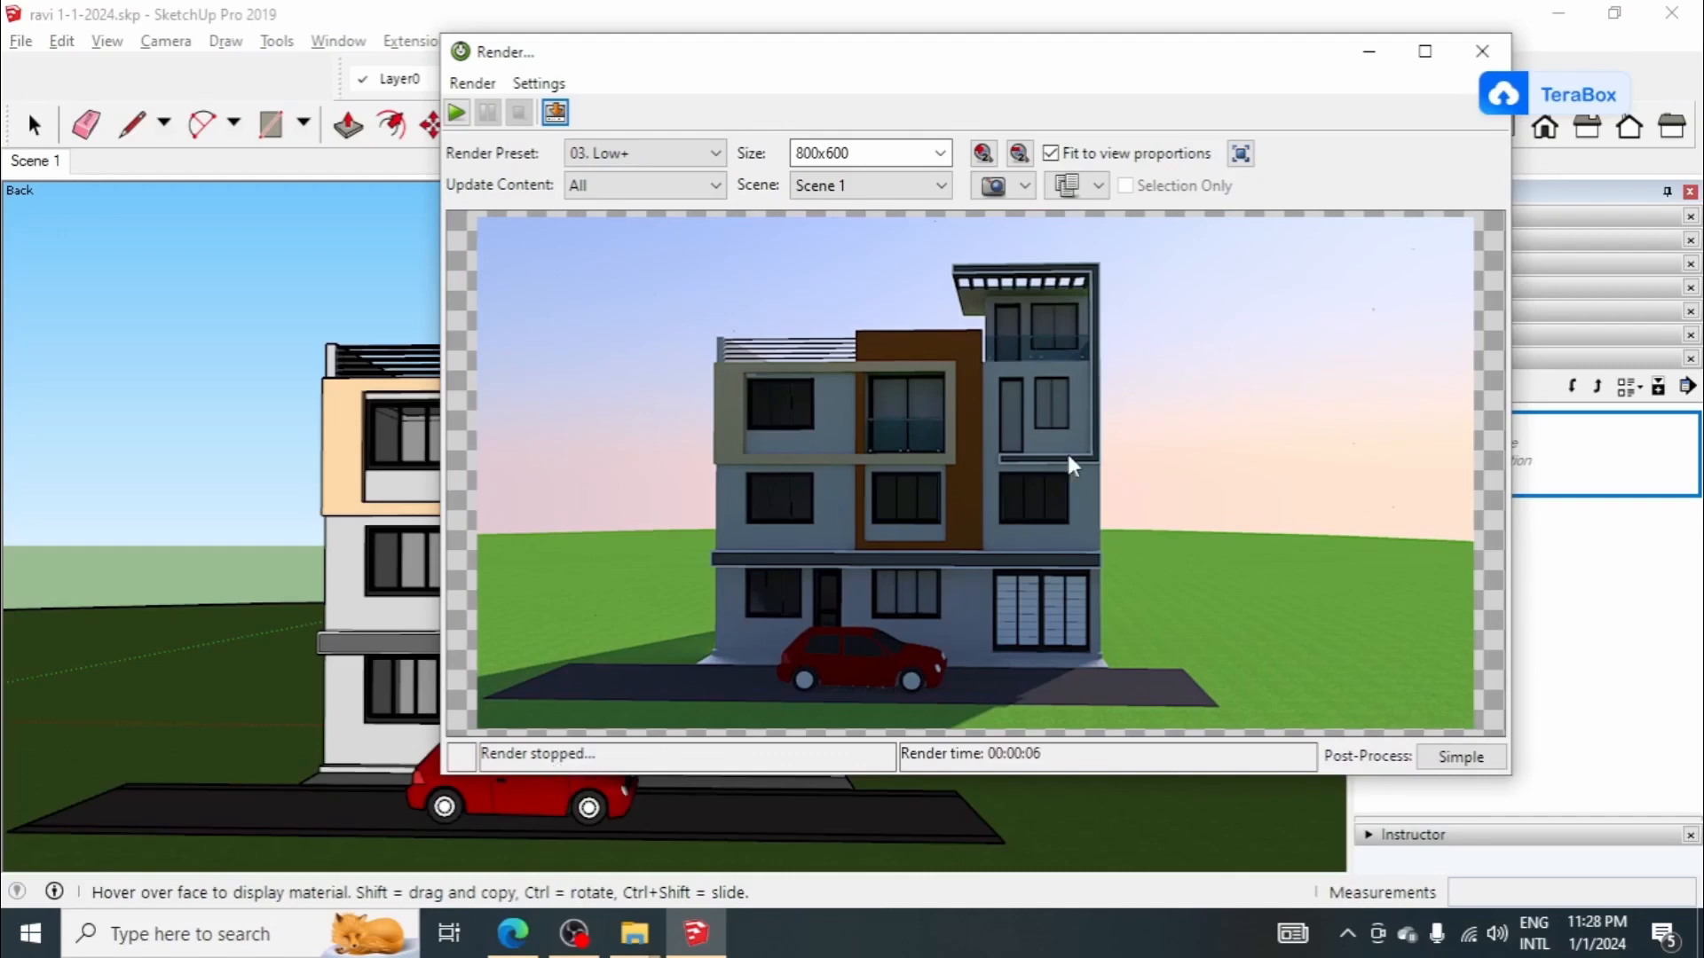
pyautogui.moveTo(1119, 71); pyautogui.dragTo(912, 80)
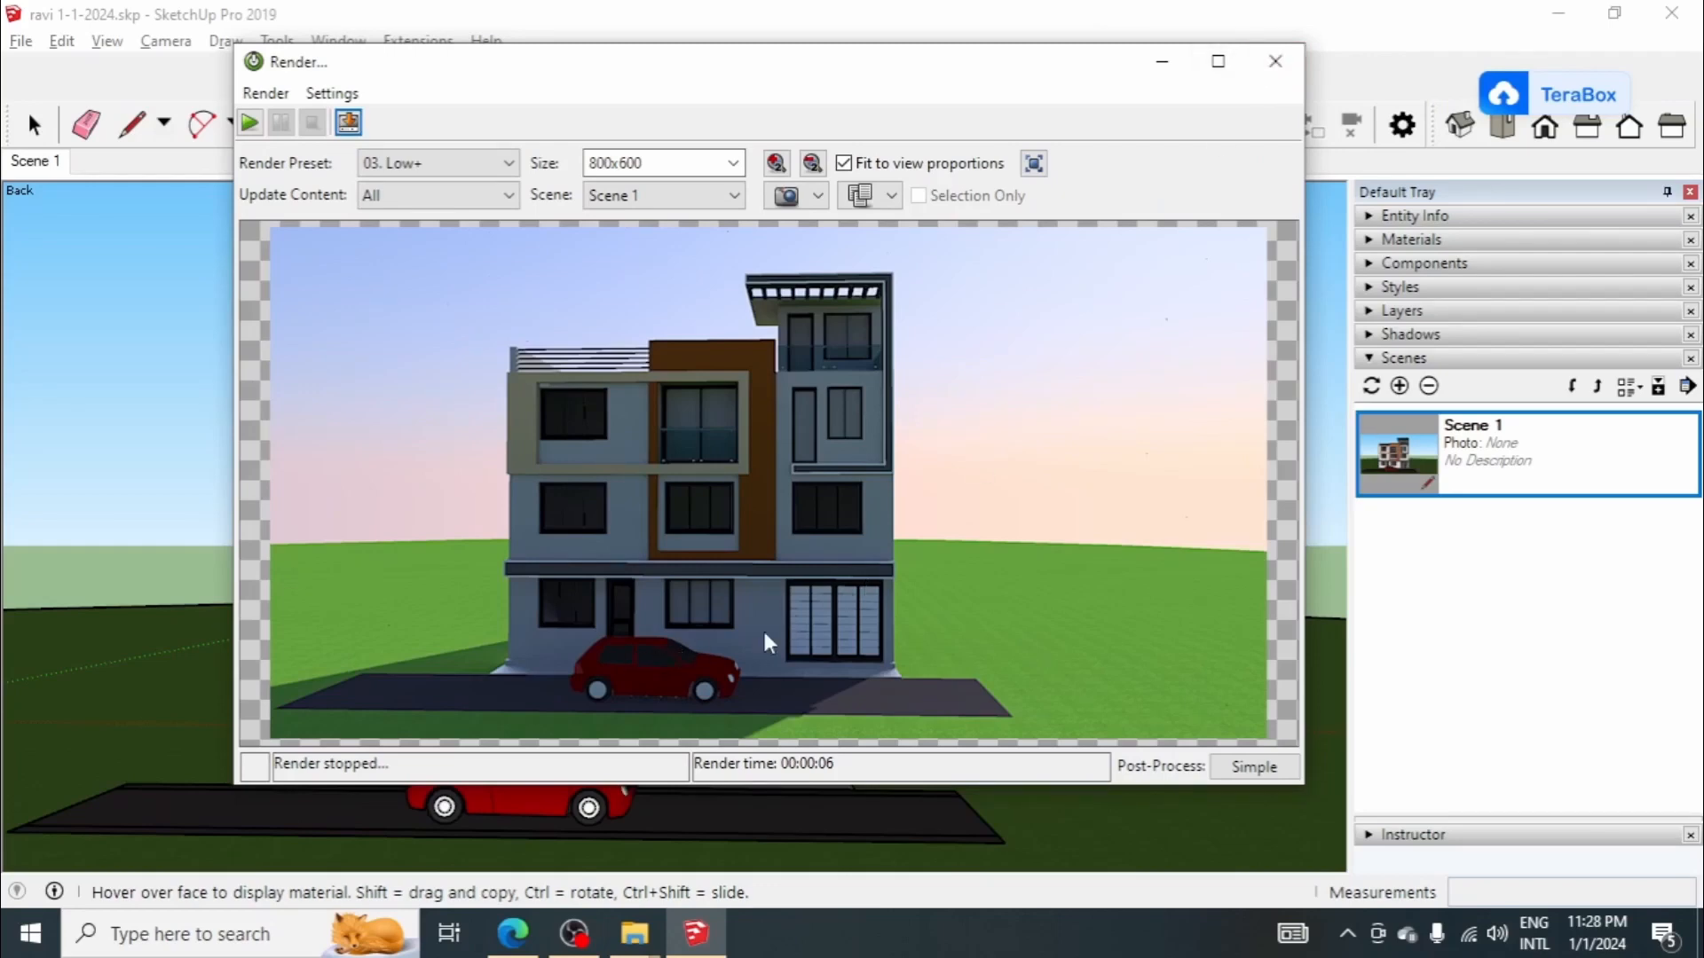
pyautogui.click(1275, 62)
# Step: Sample the car's maroon body material and give it the Car Paint Red Reflection template with SketchUp as bump source
pyautogui.click(695, 245)
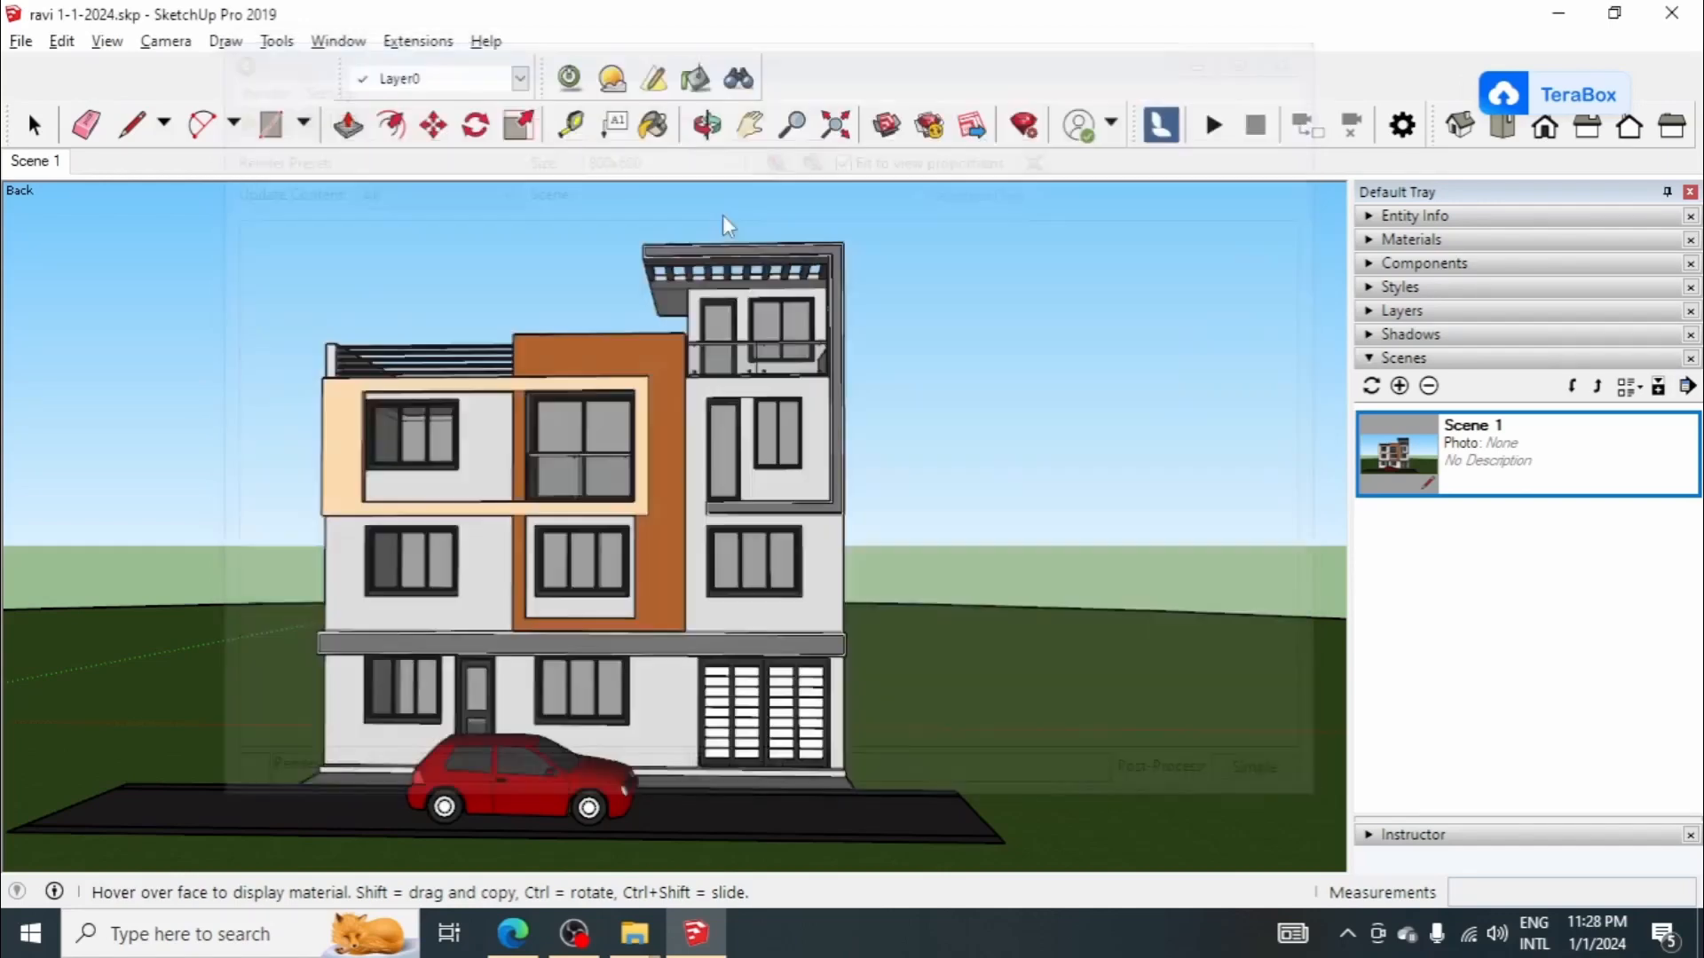
pyautogui.click(695, 78)
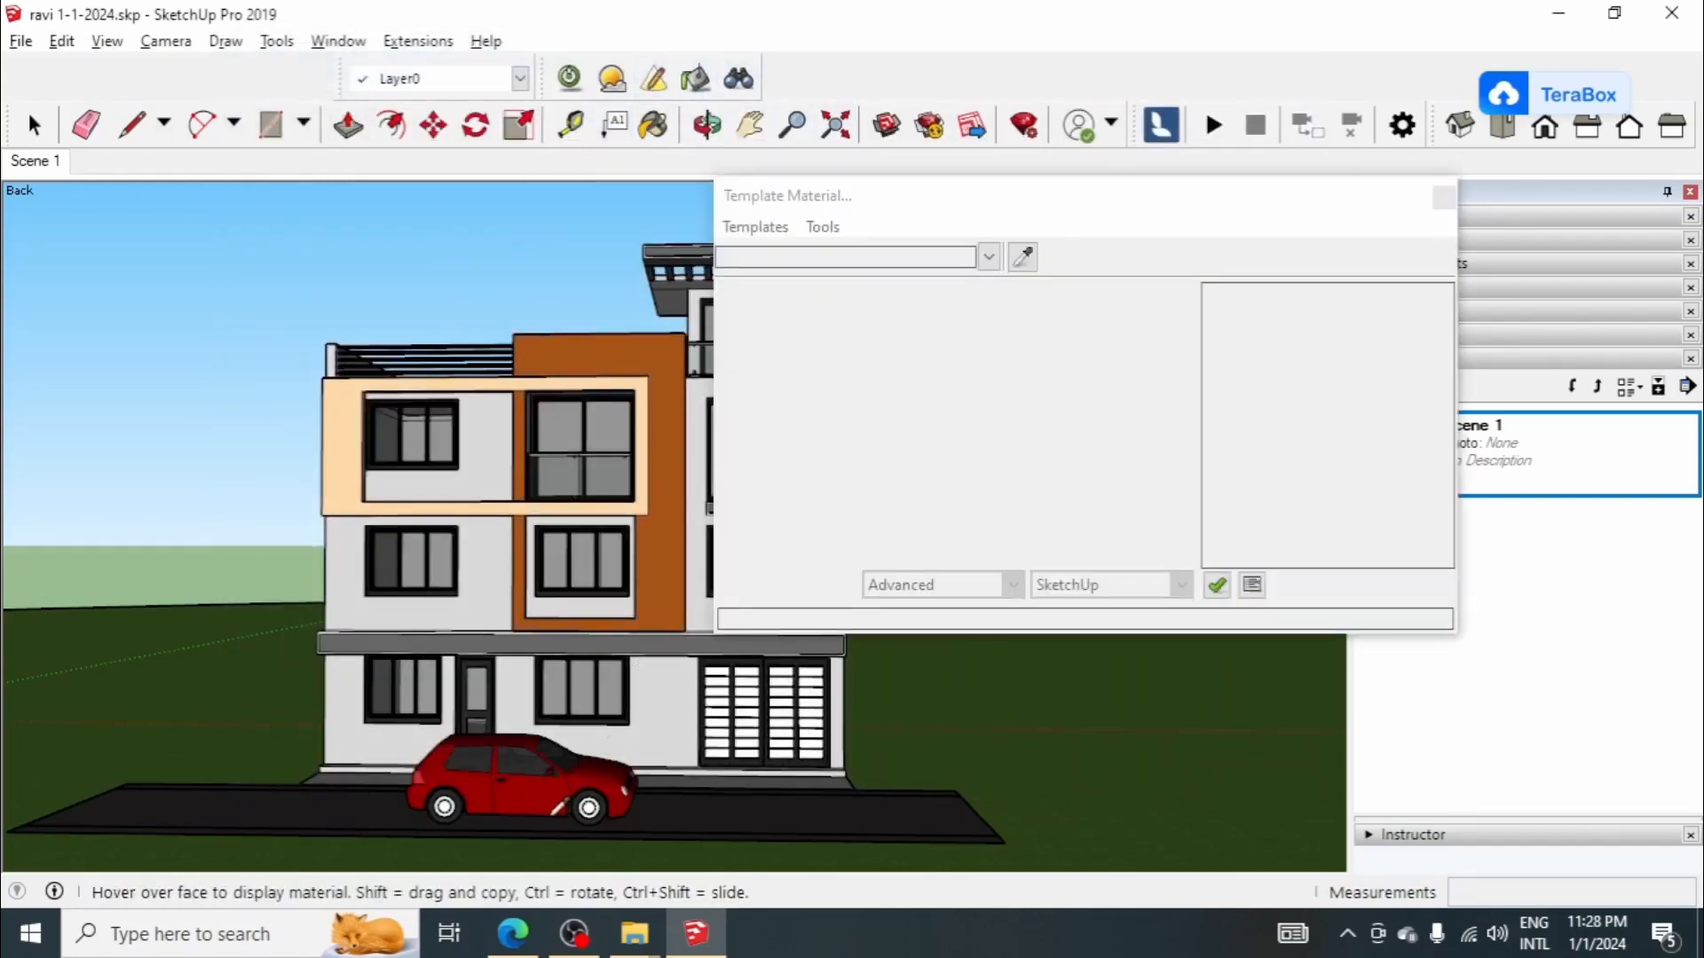
pyautogui.click(756, 226)
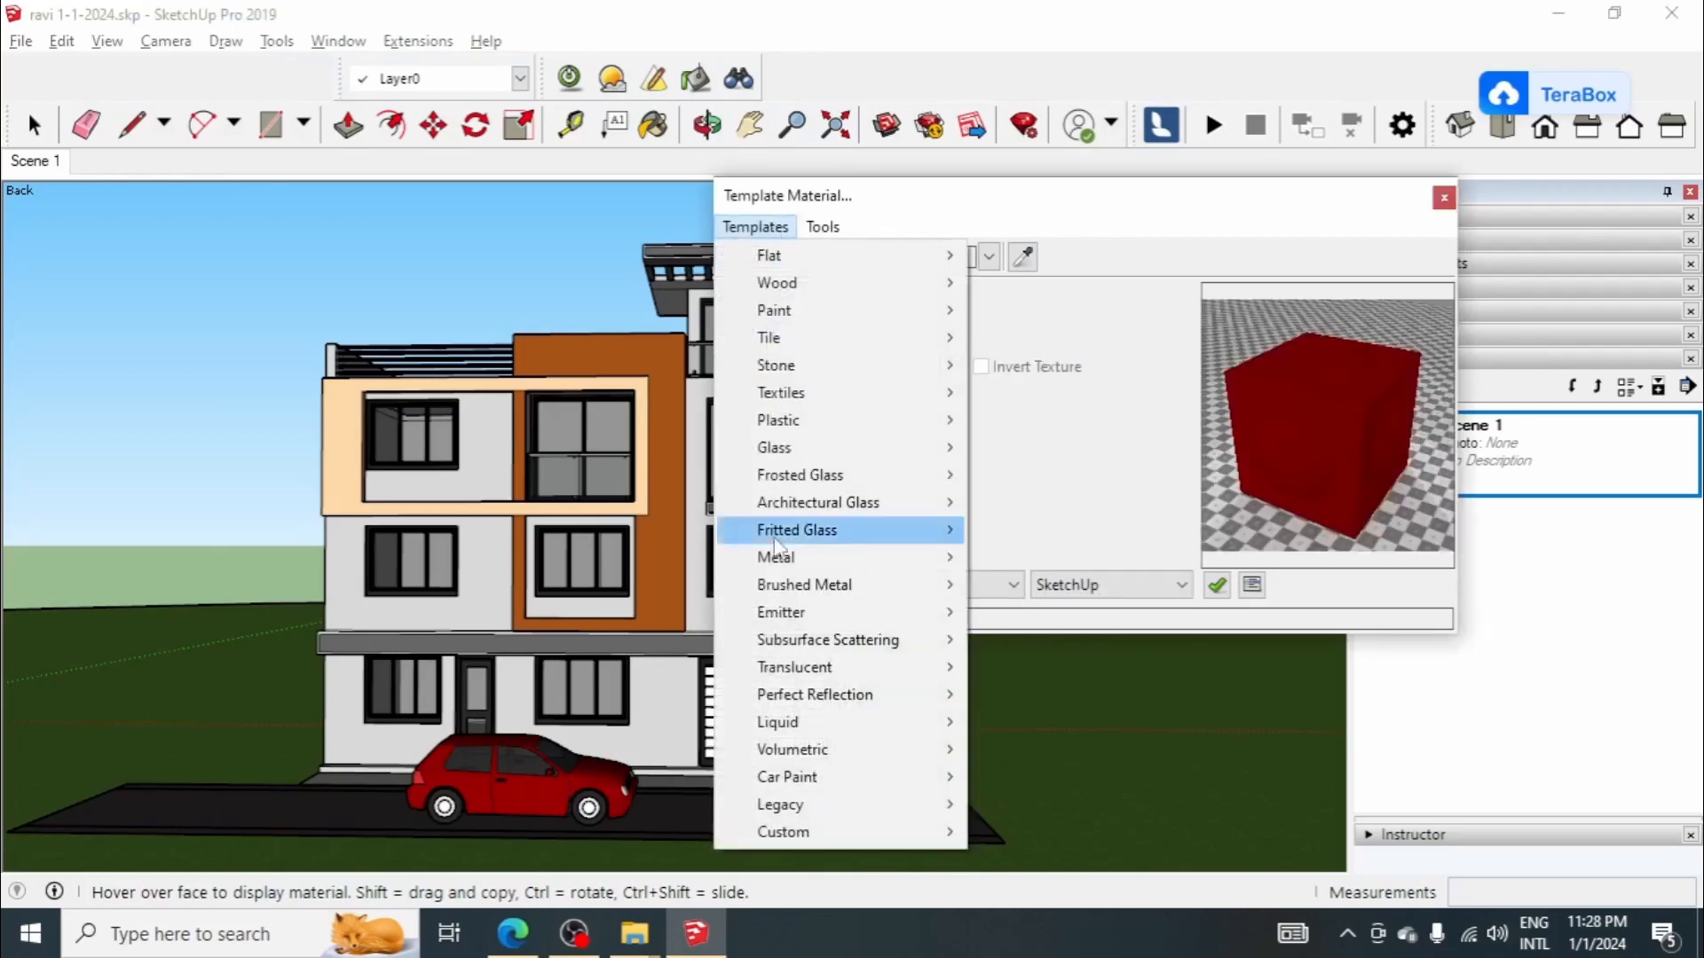
pyautogui.moveTo(786, 779)
pyautogui.click(1095, 641)
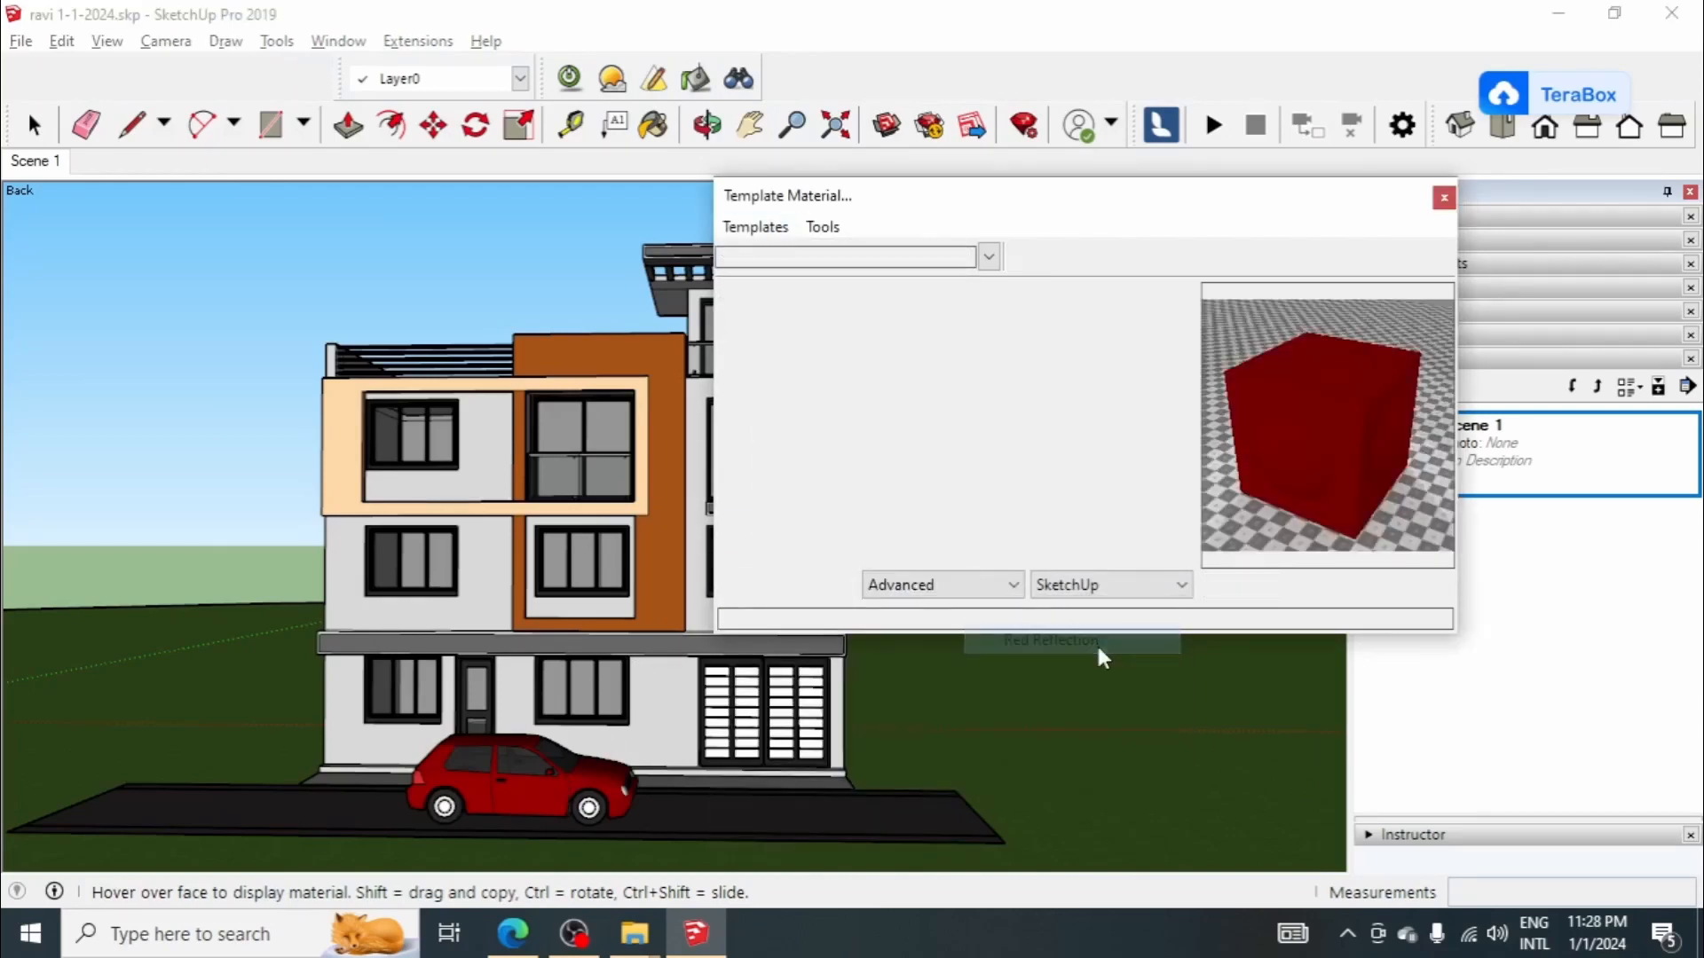
pyautogui.click(903, 374)
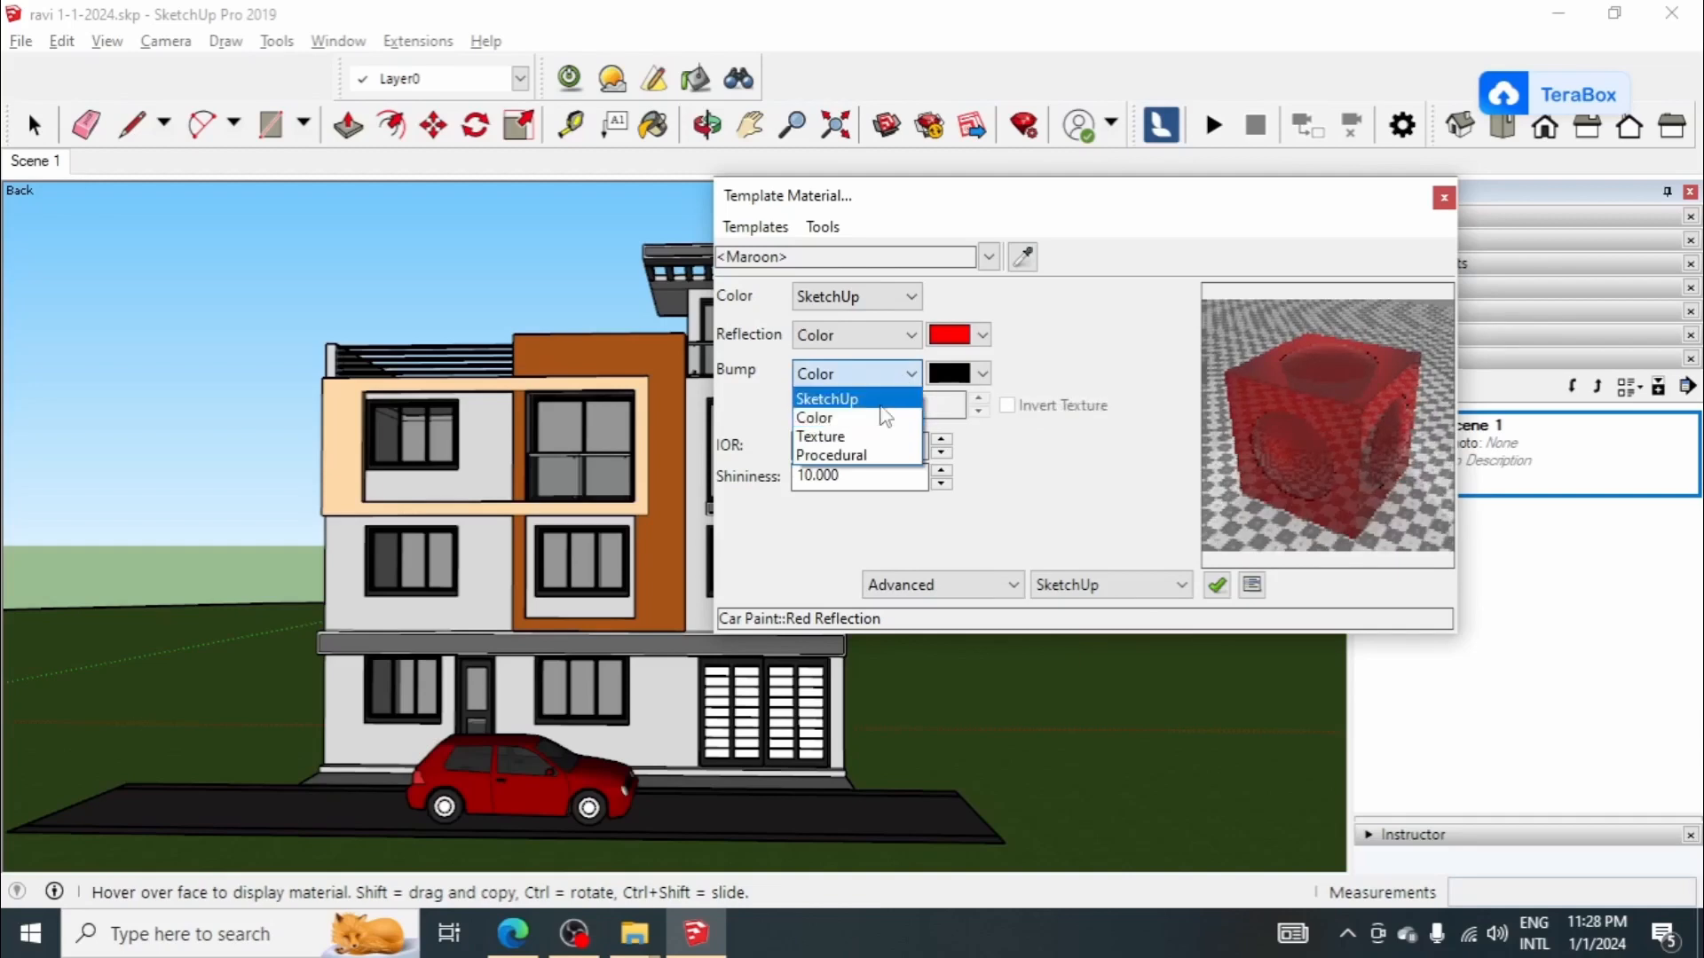
pyautogui.click(881, 398)
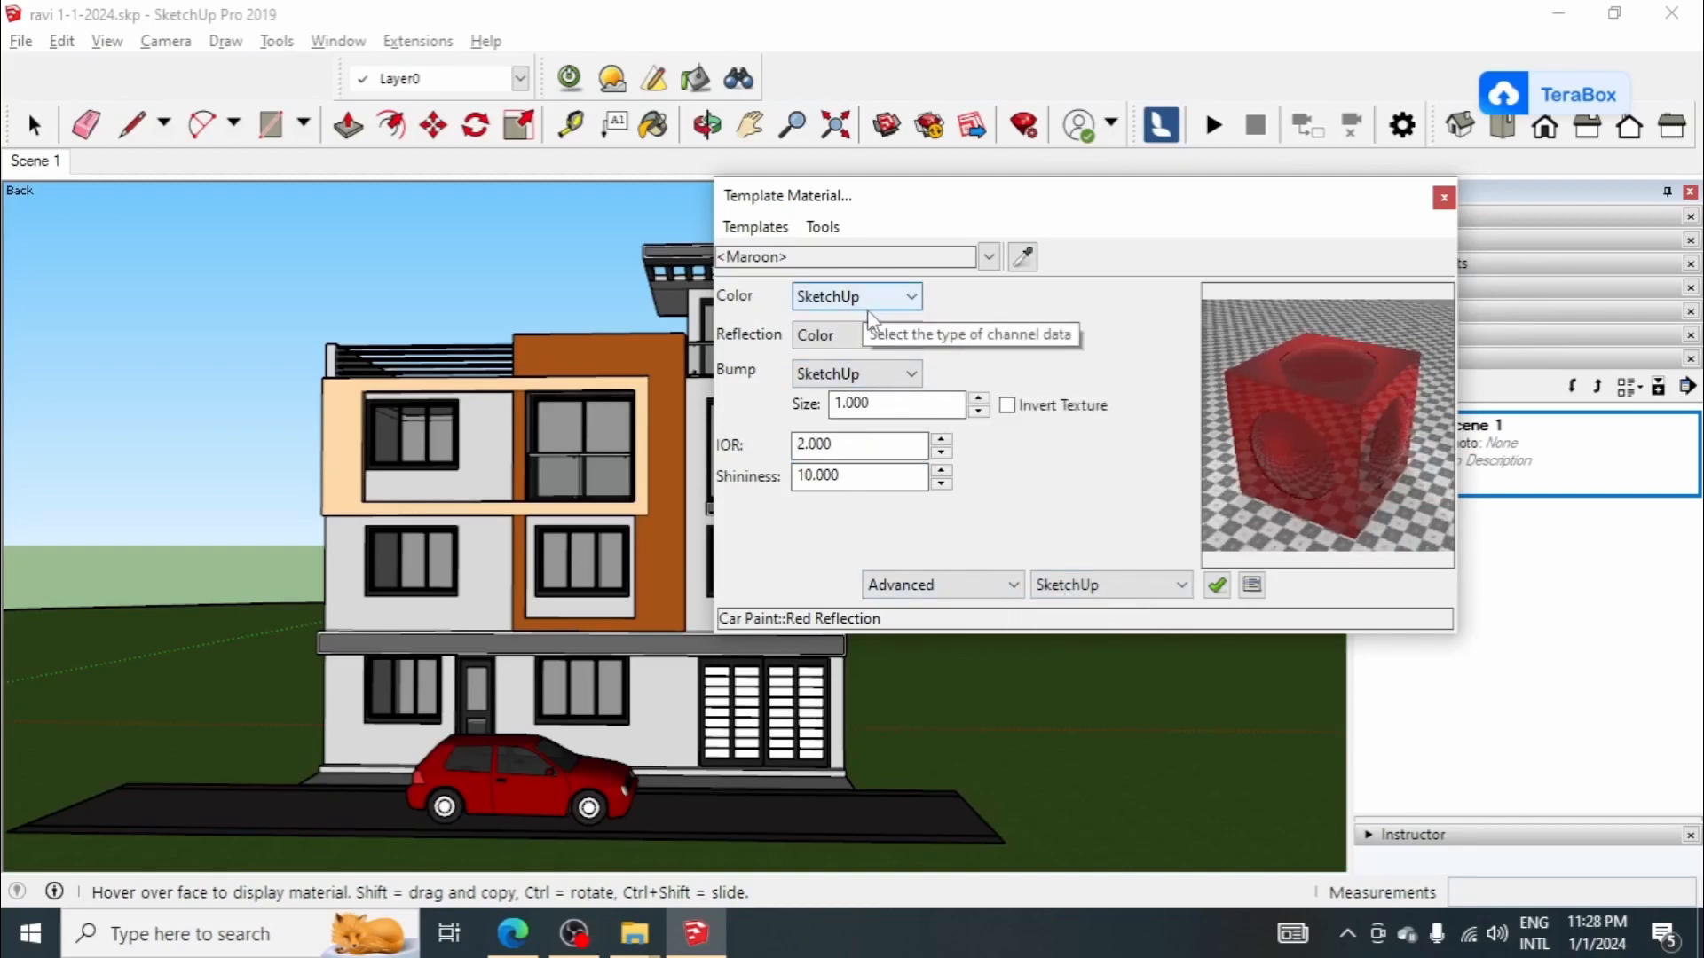
# Step: Sample the ground-floor gate's white material and give it the Wood Flat template with SketchUp as bump source
pyautogui.click(1023, 257)
pyautogui.click(792, 675)
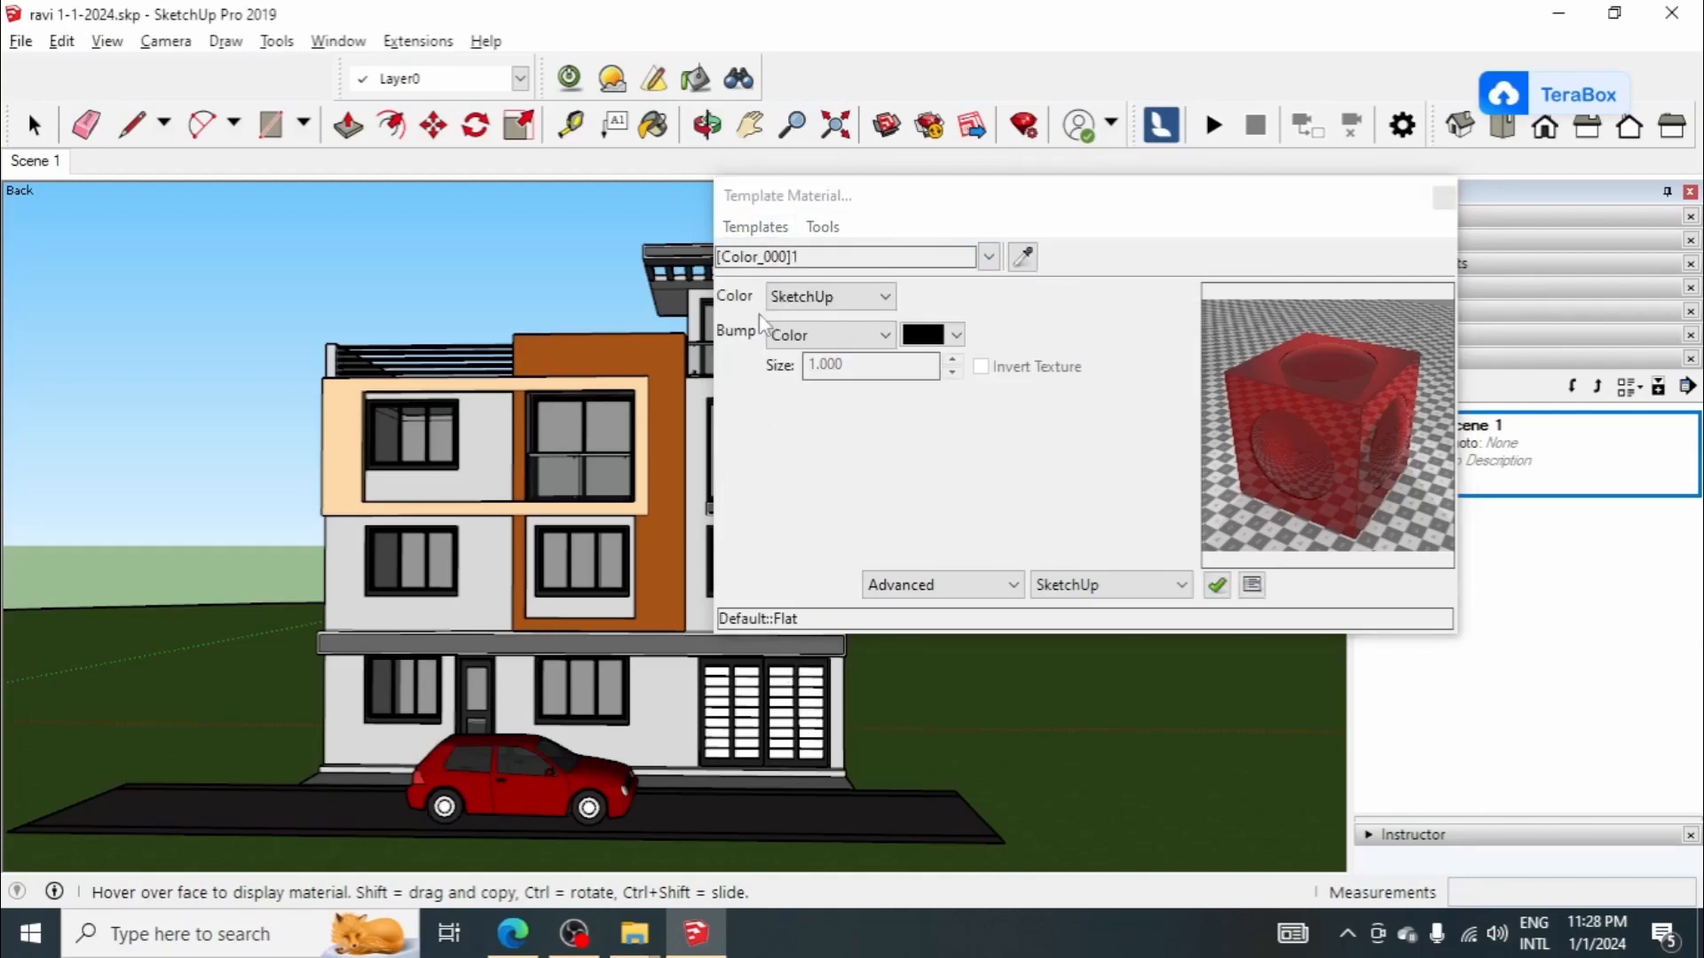
pyautogui.click(756, 226)
pyautogui.moveTo(790, 284)
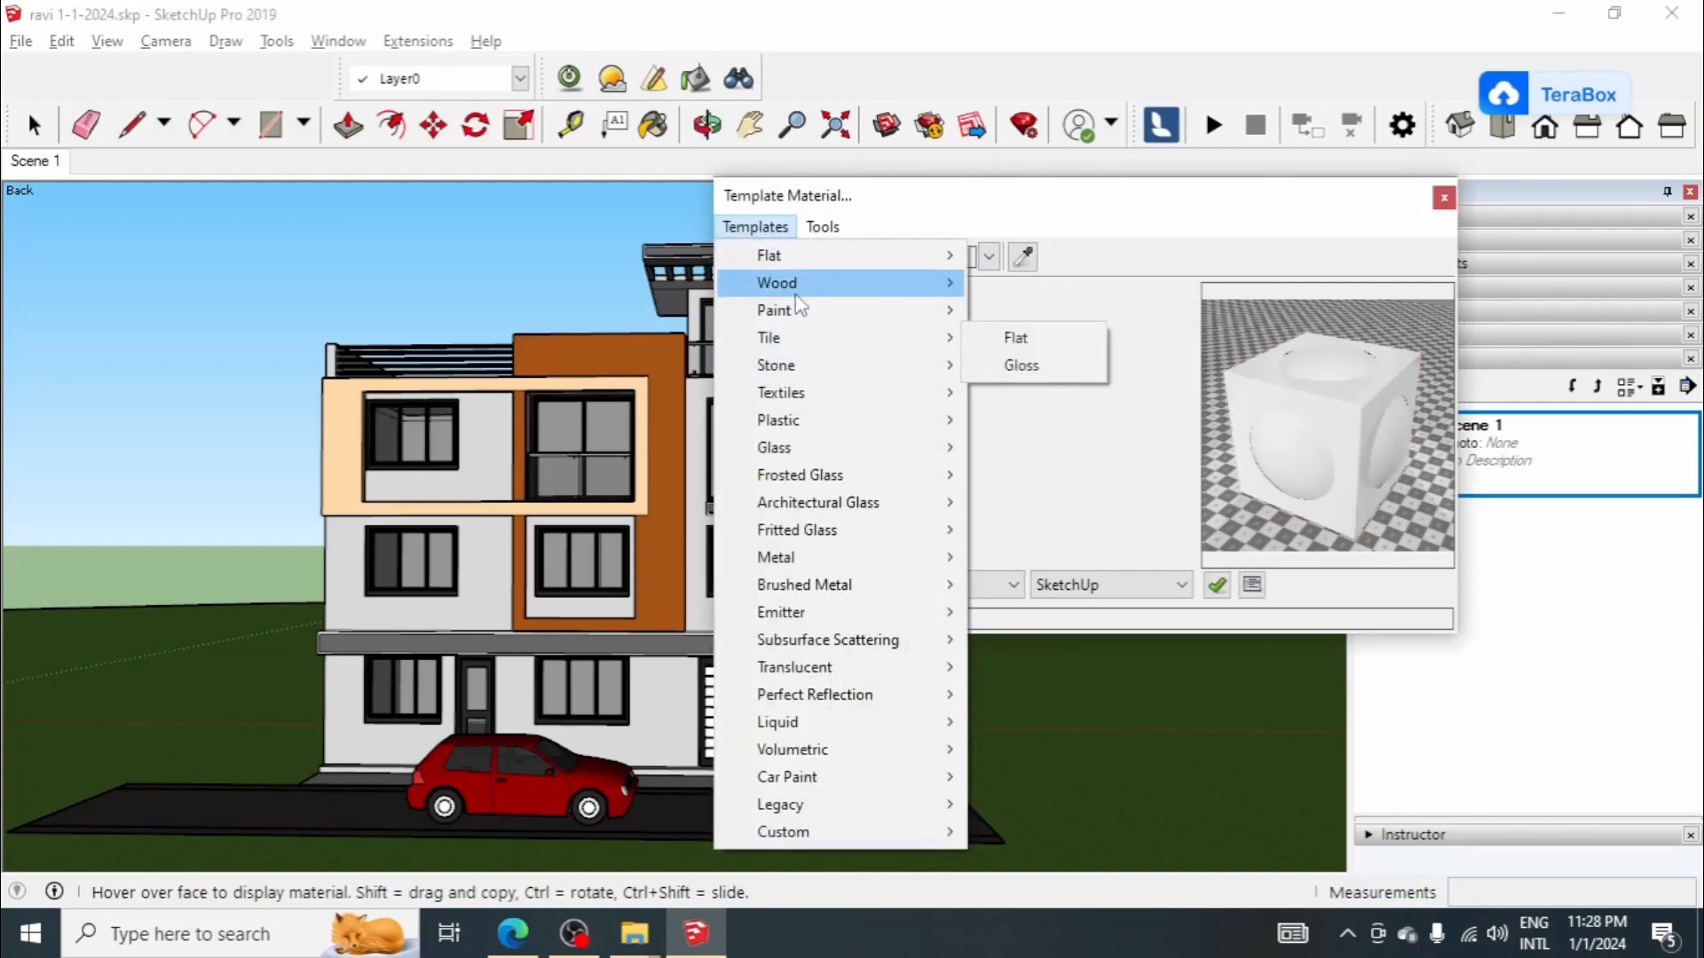
pyautogui.click(1032, 291)
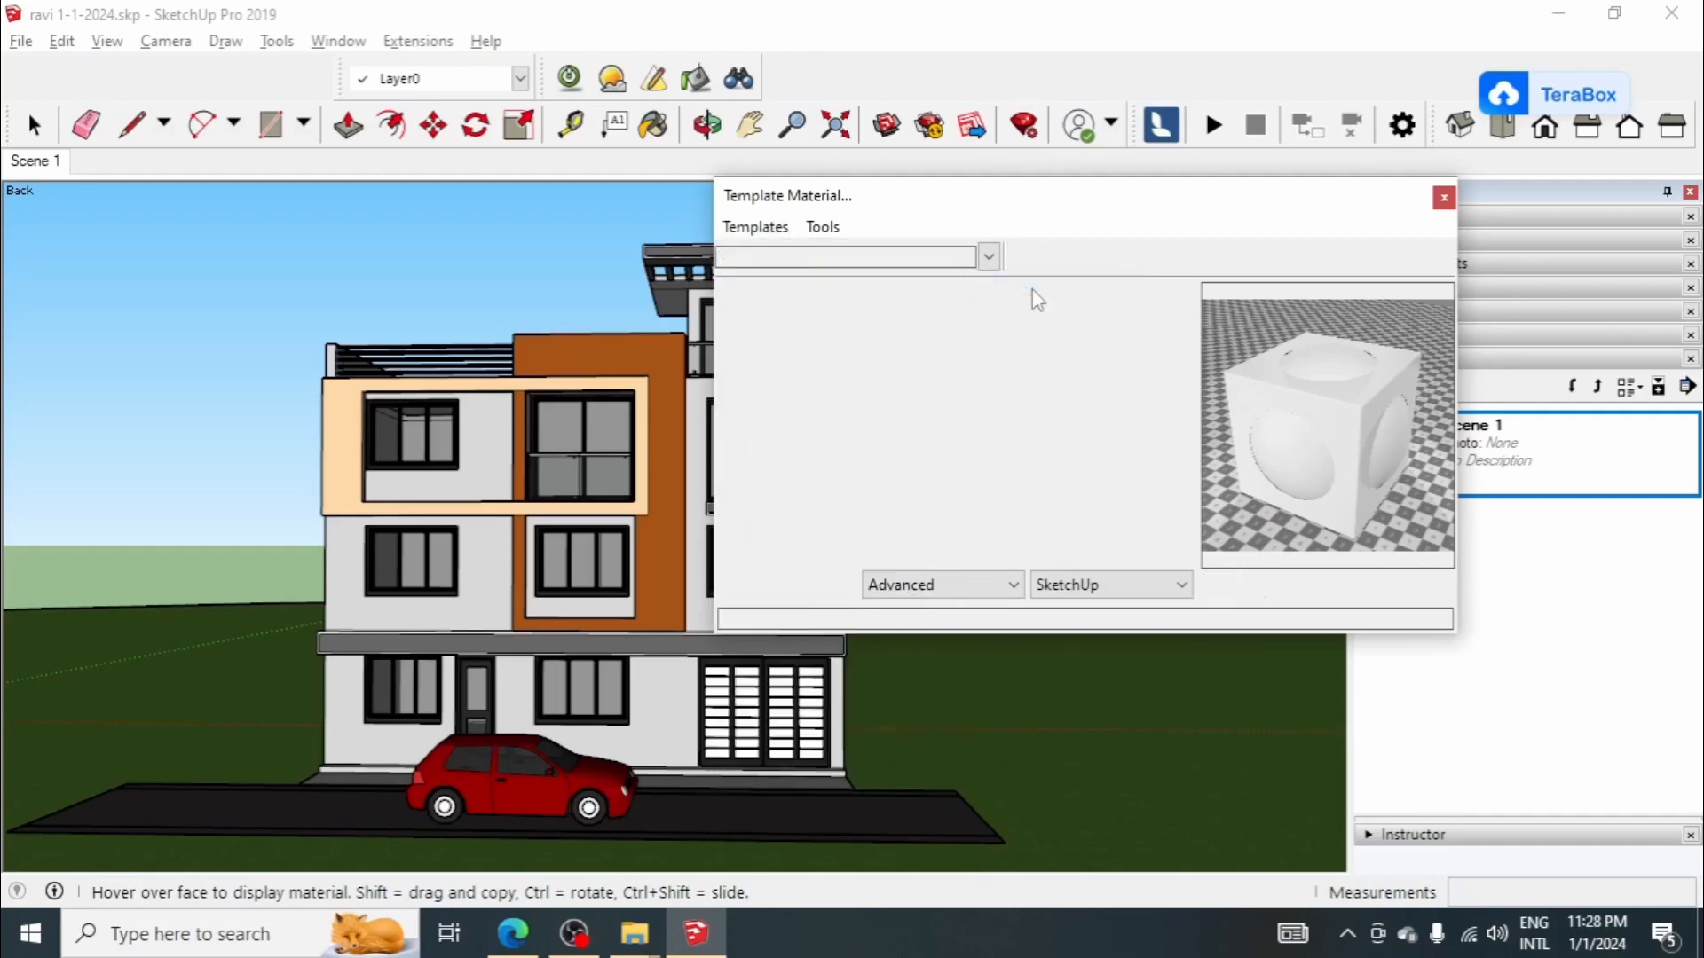
pyautogui.click(884, 335)
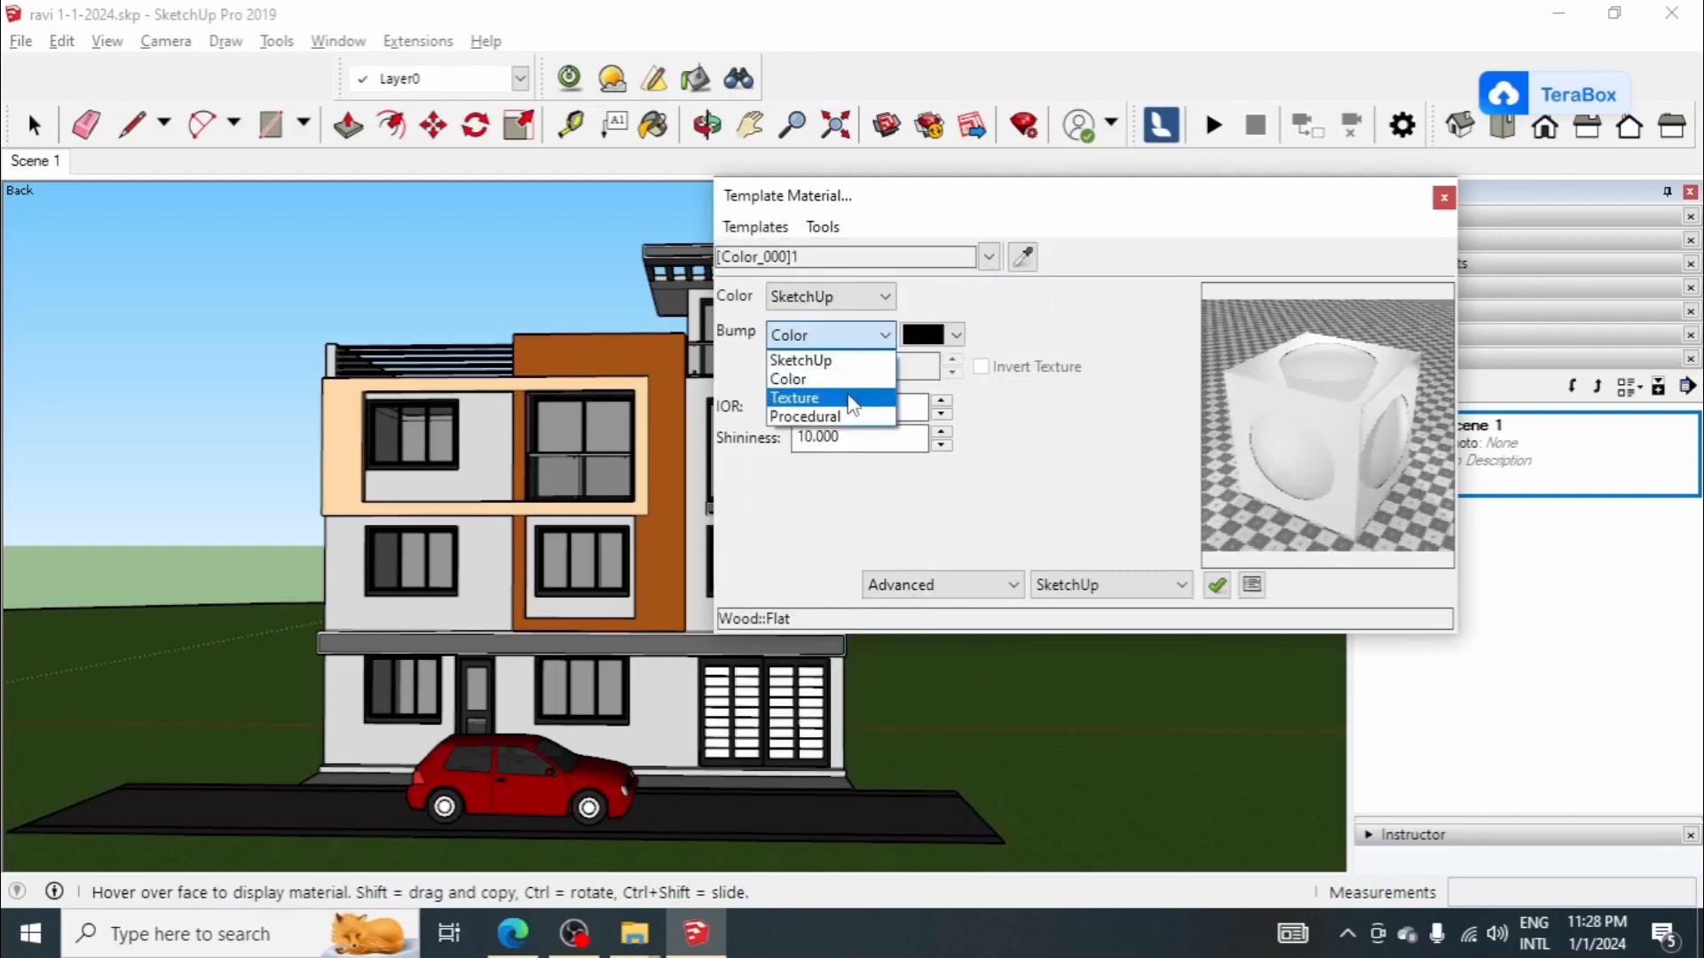
pyautogui.click(801, 360)
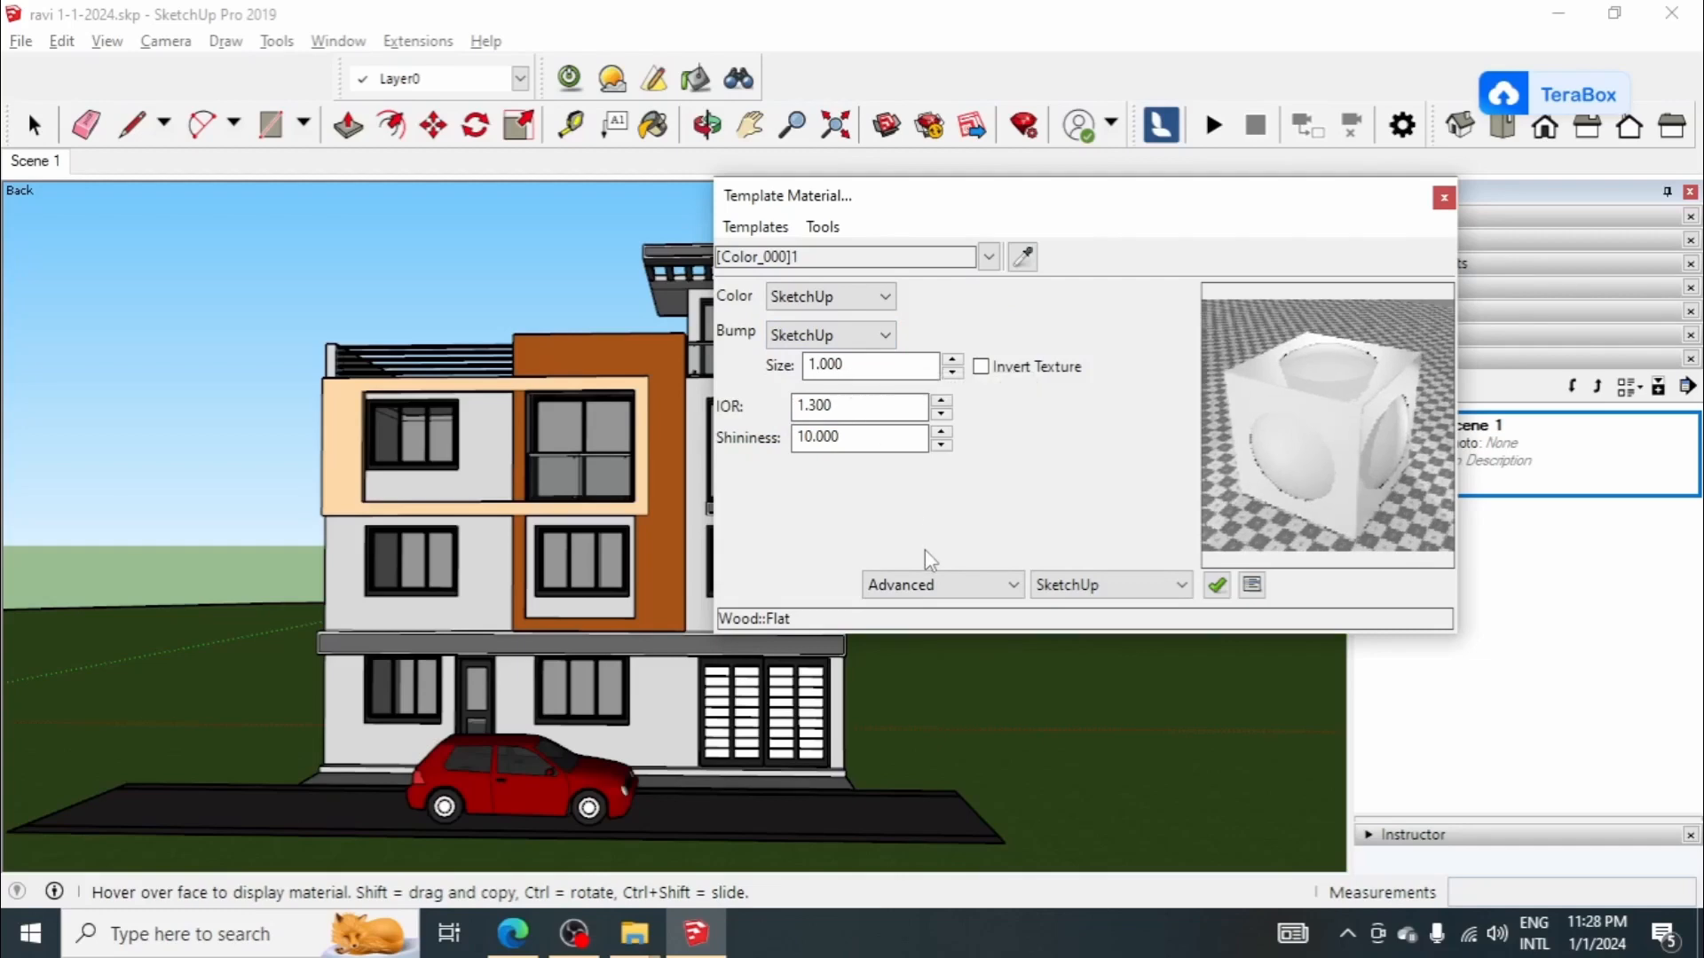
# Step: Sample the road's asphalt material and give it the Stone Rough template with SketchUp as bump source
pyautogui.click(755, 227)
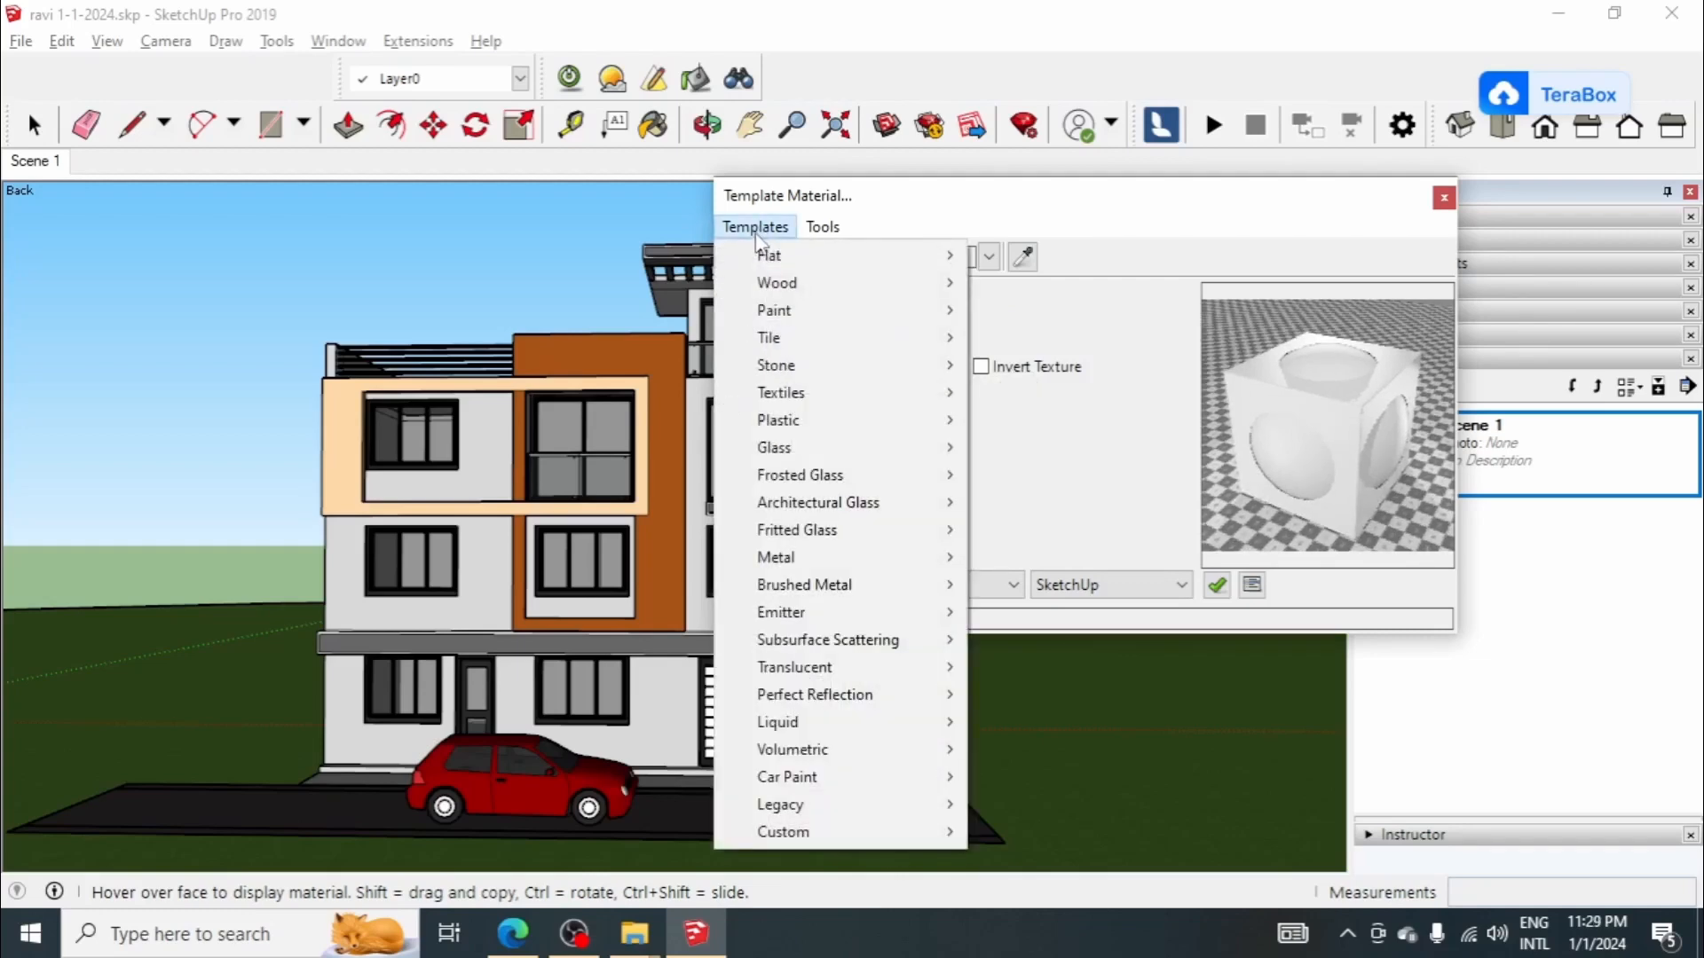
pyautogui.click(757, 235)
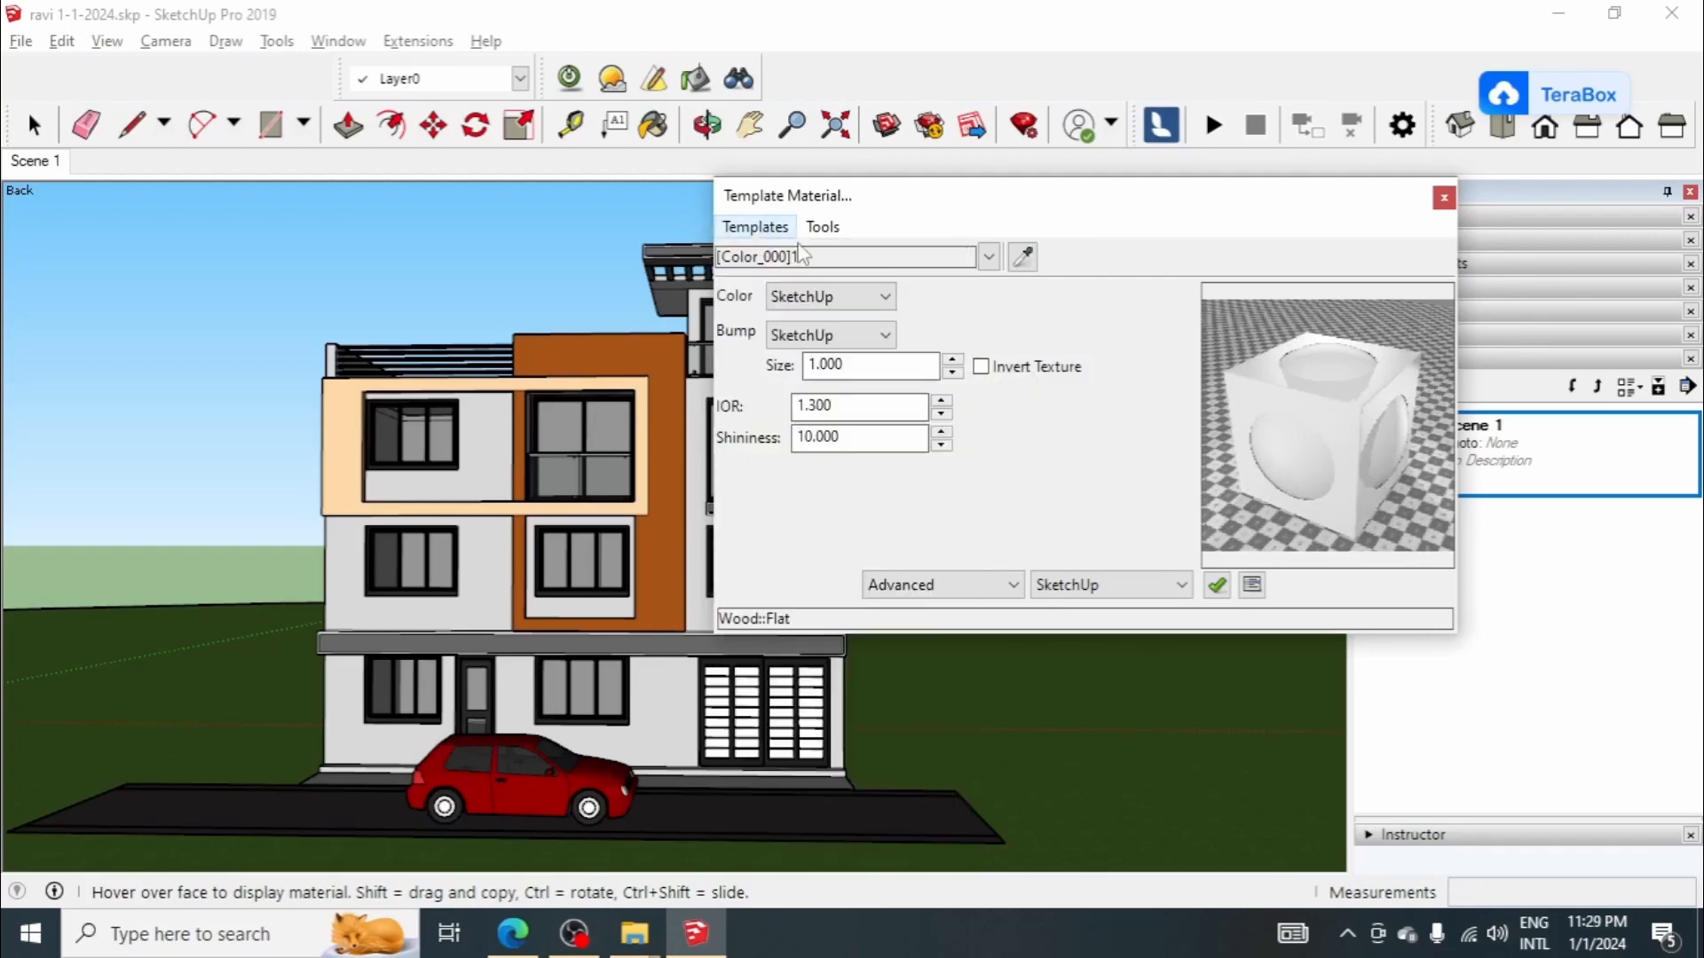
pyautogui.click(371, 817)
pyautogui.click(755, 227)
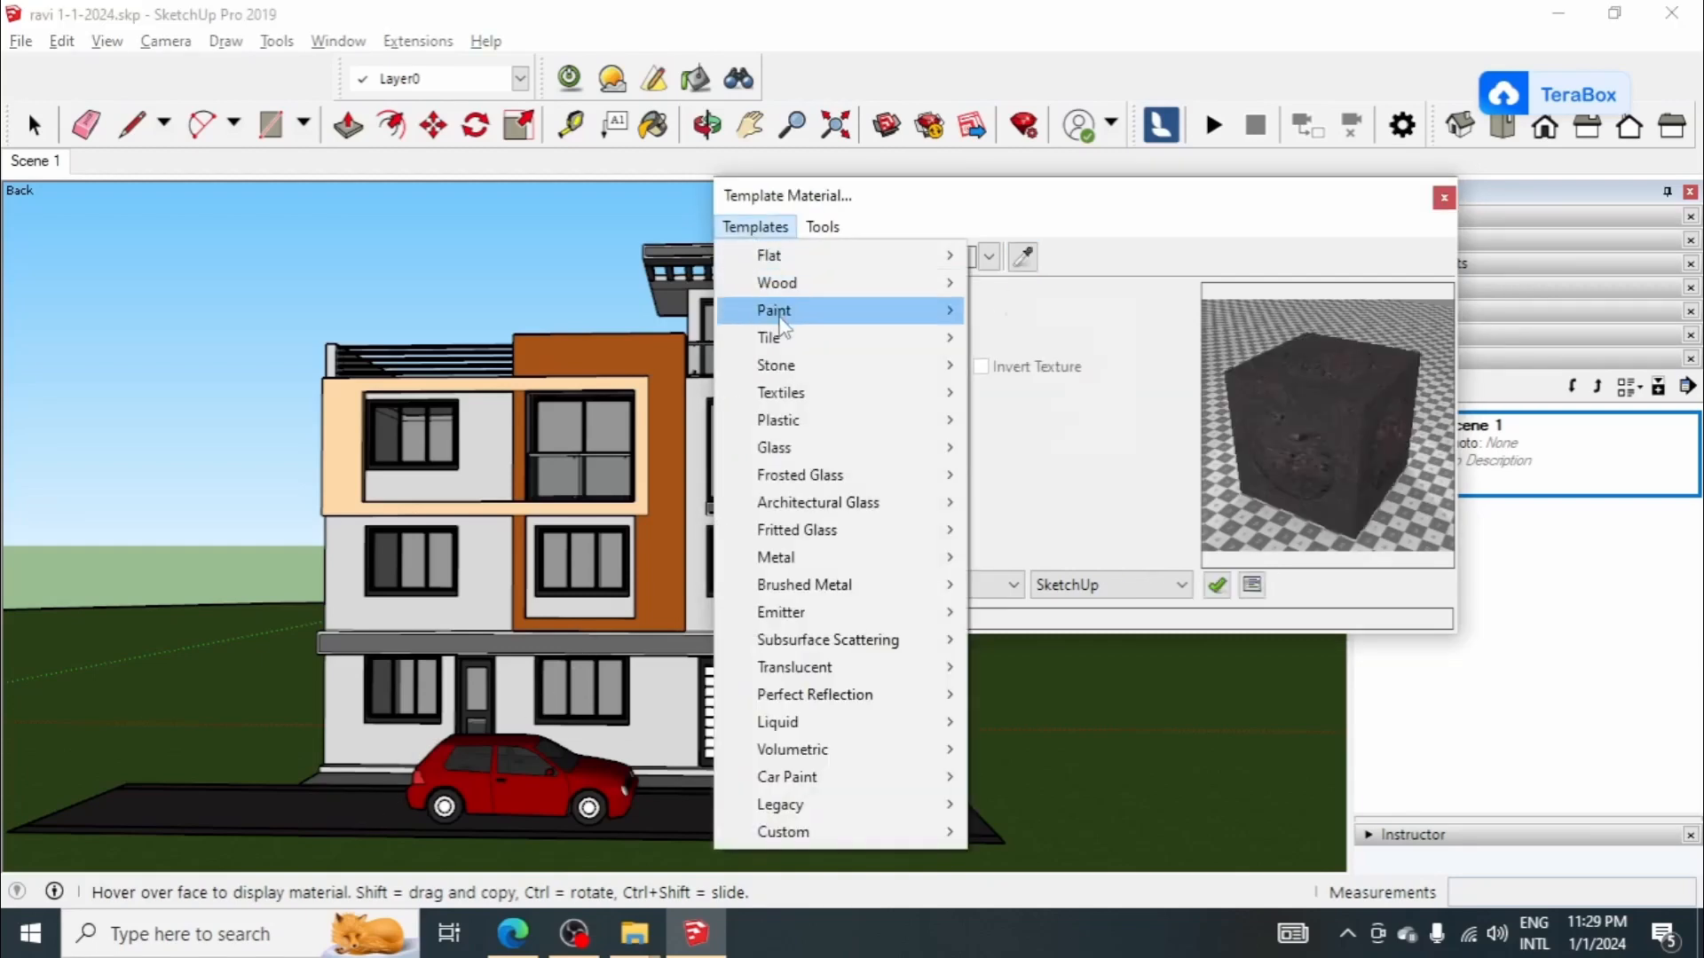
pyautogui.moveTo(781, 324)
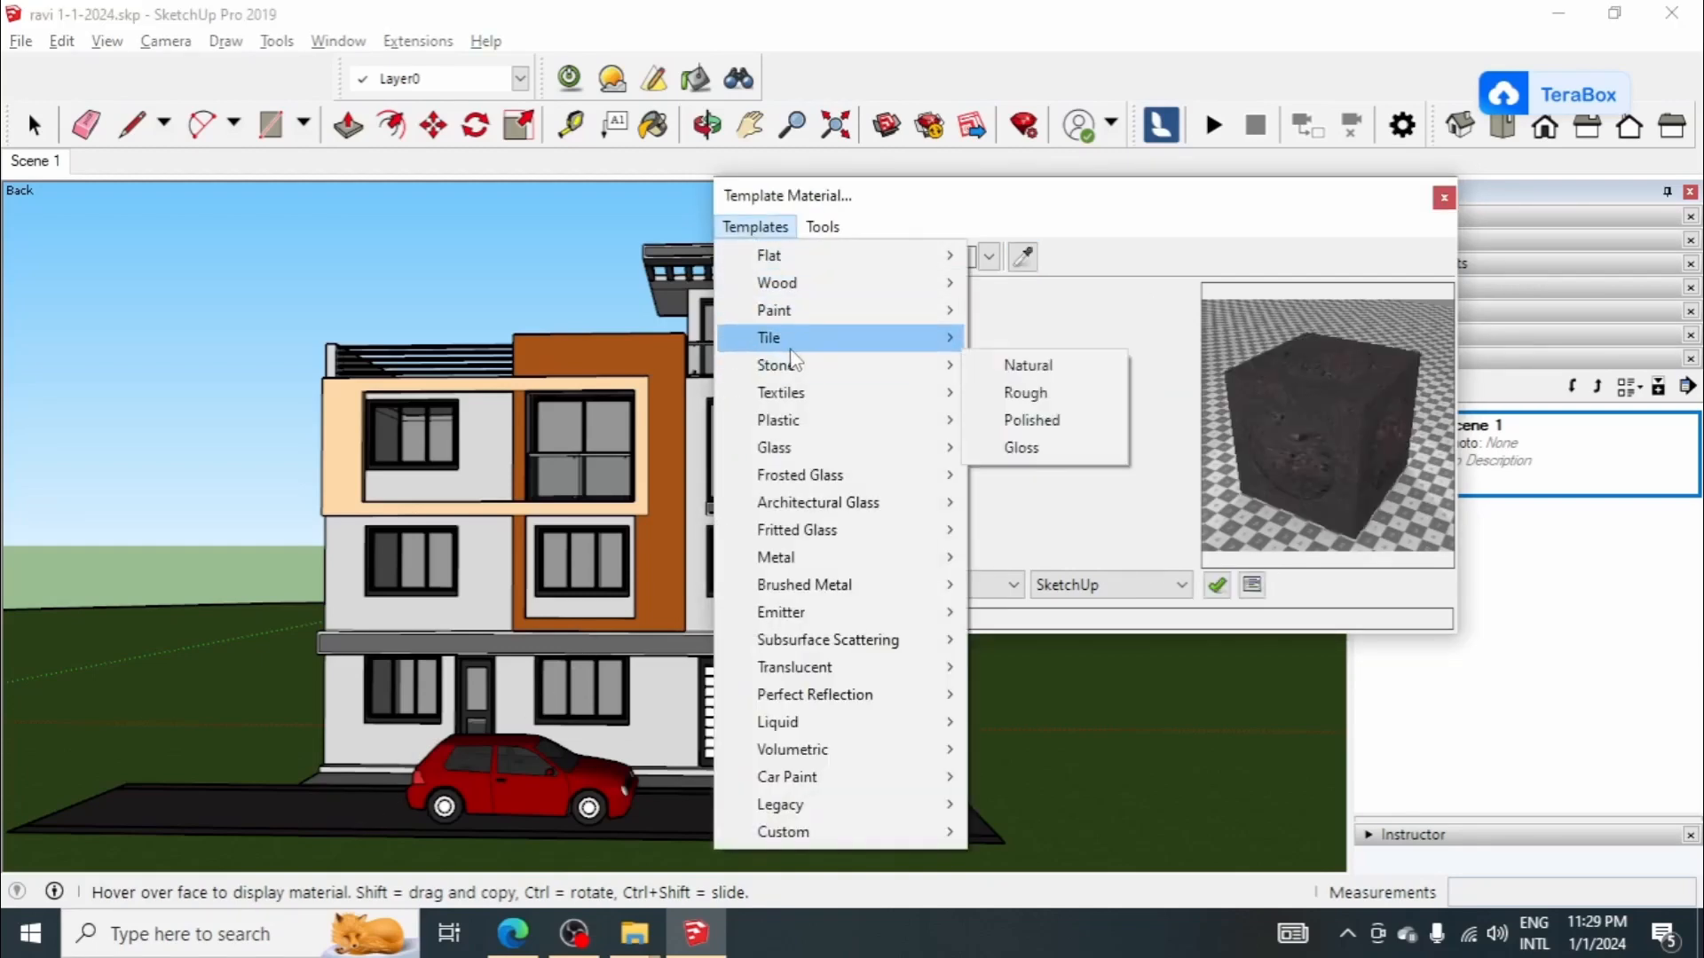
pyautogui.moveTo(791, 371)
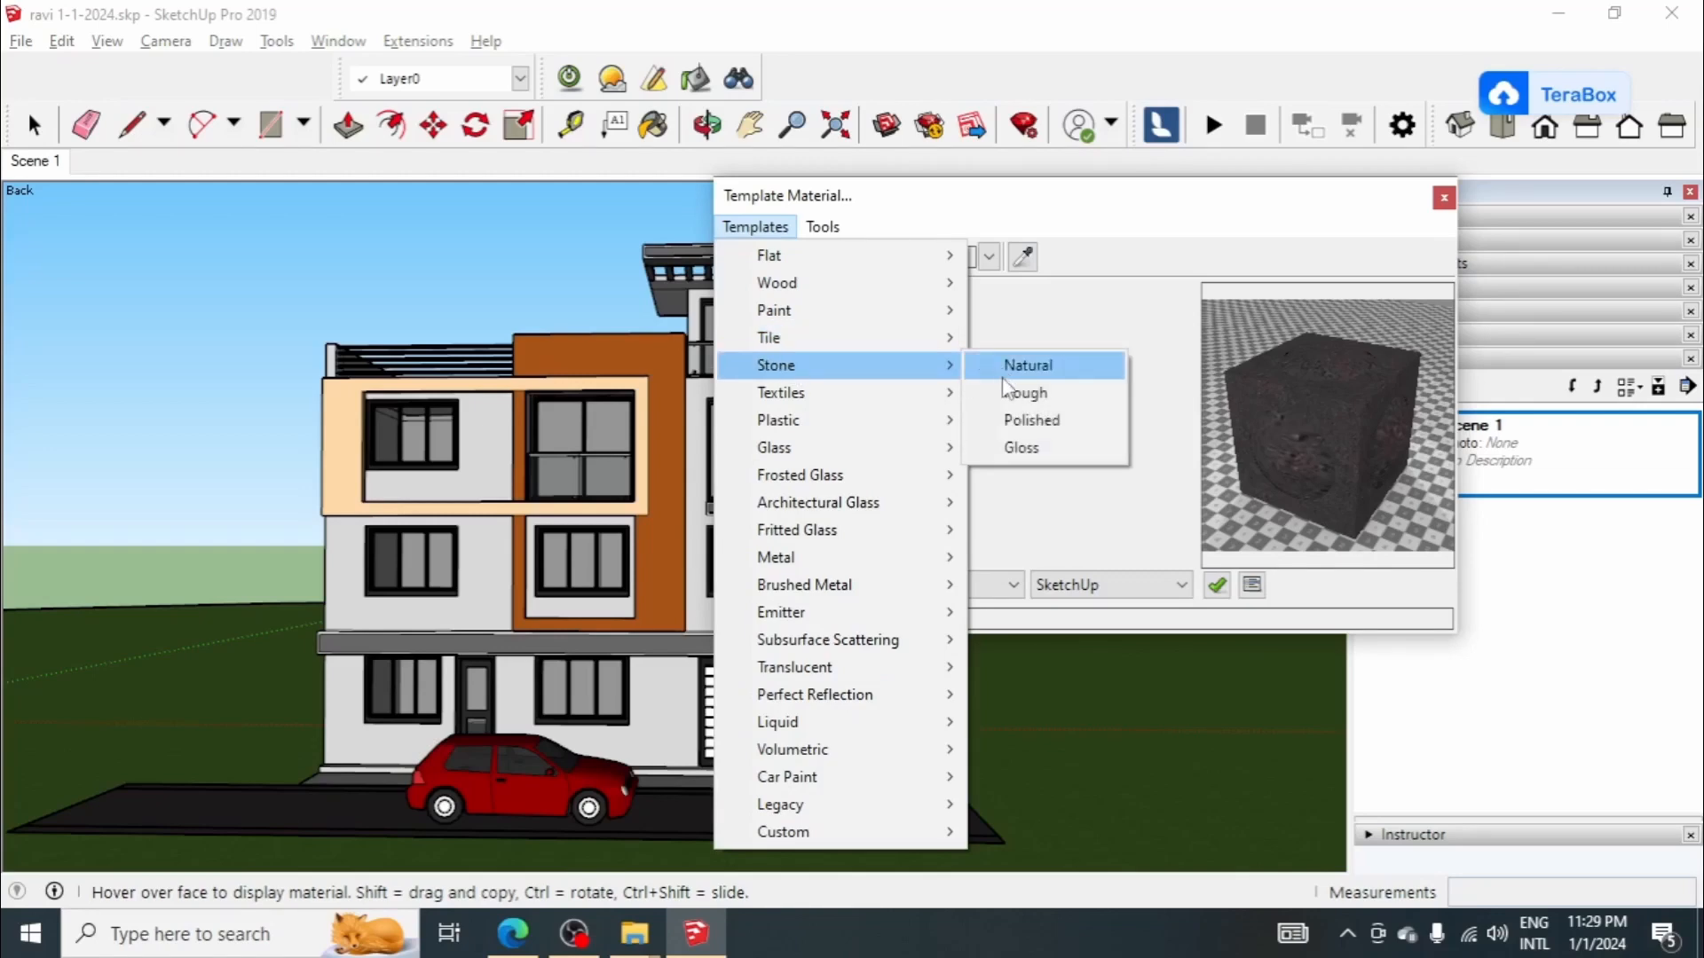
pyautogui.click(1026, 365)
pyautogui.click(755, 228)
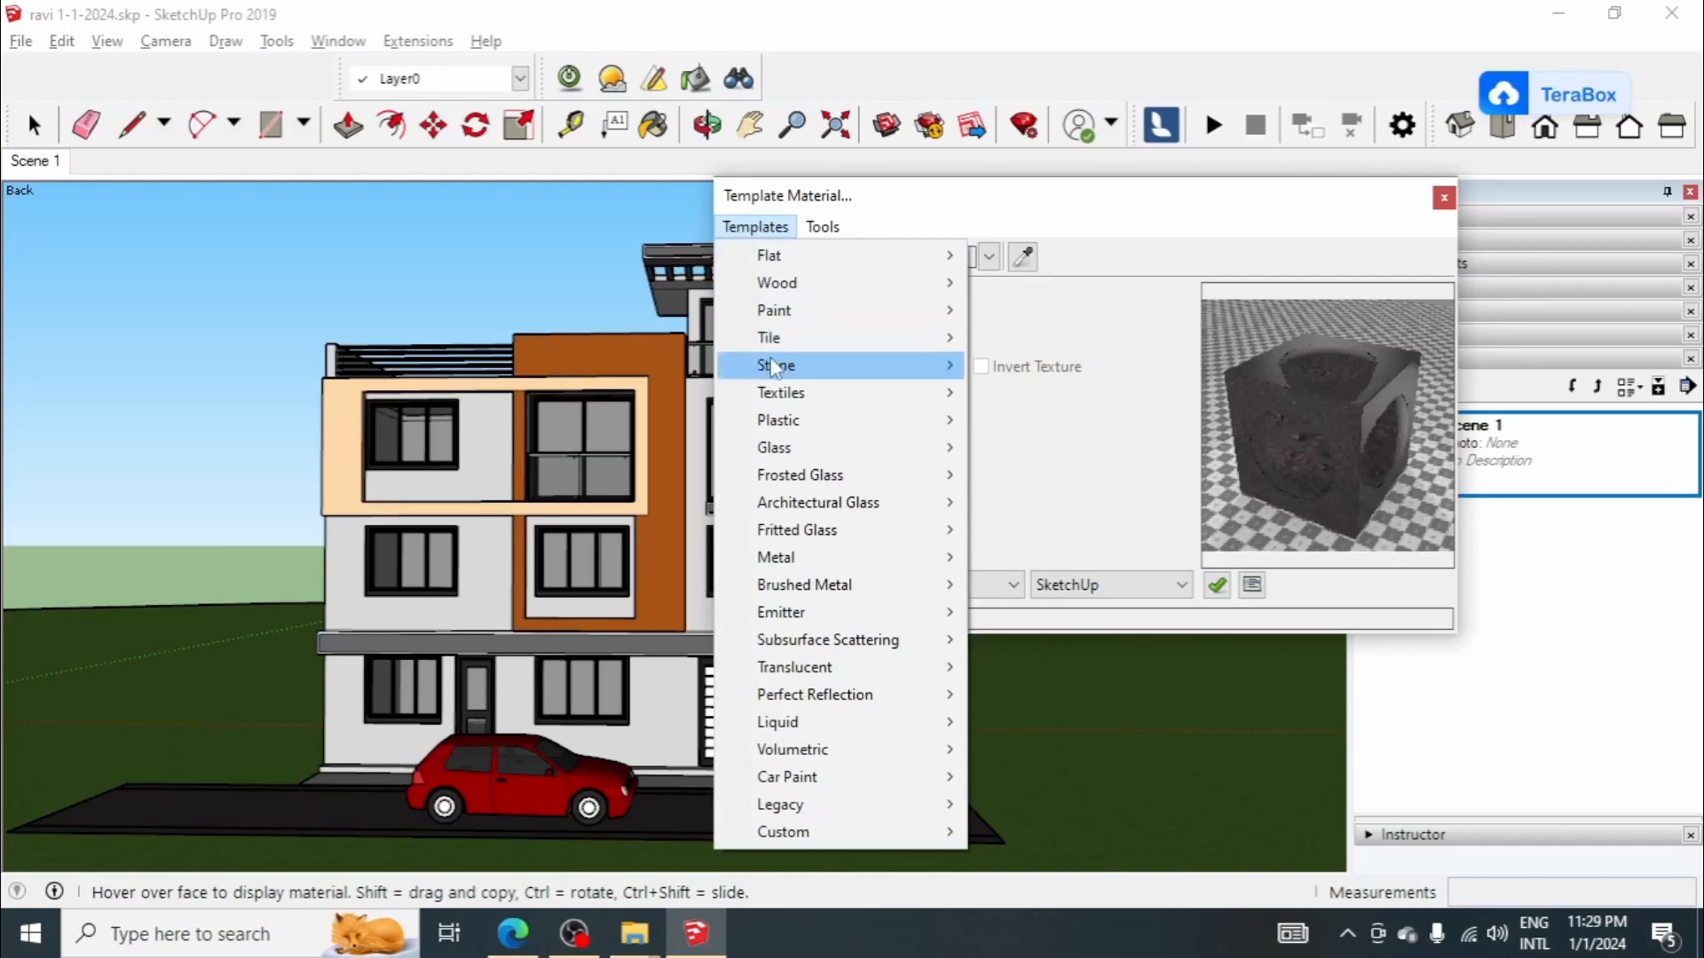
pyautogui.moveTo(798, 365)
pyautogui.click(1047, 388)
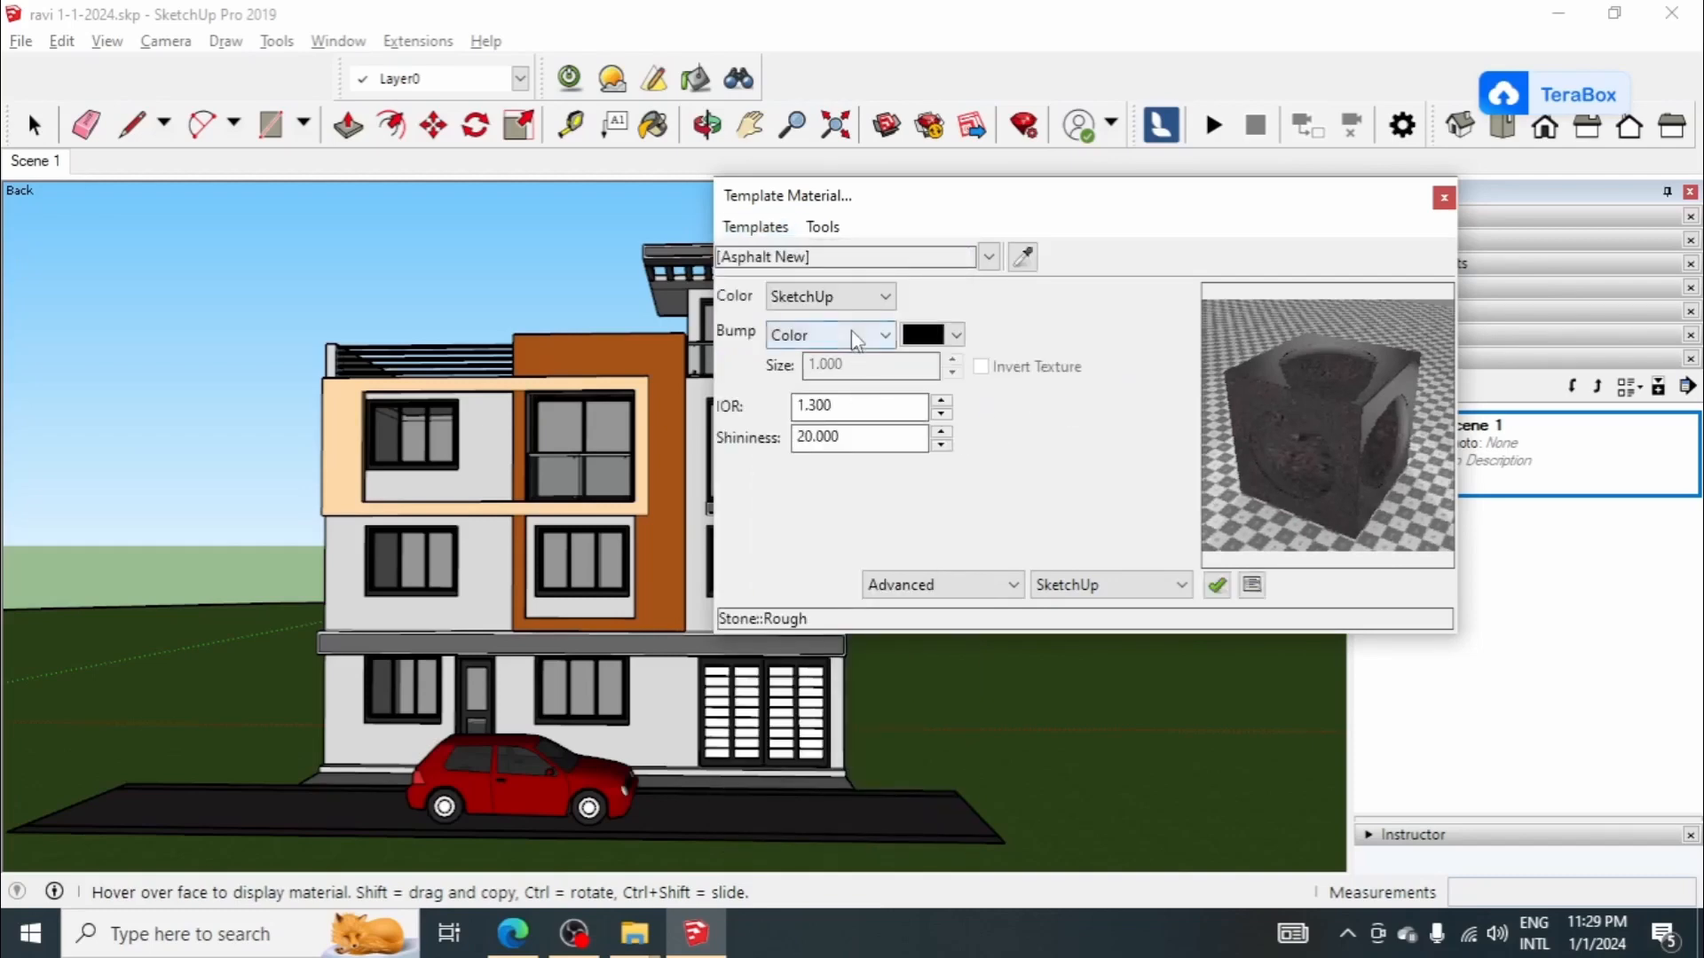
pyautogui.click(850, 330)
pyautogui.click(825, 358)
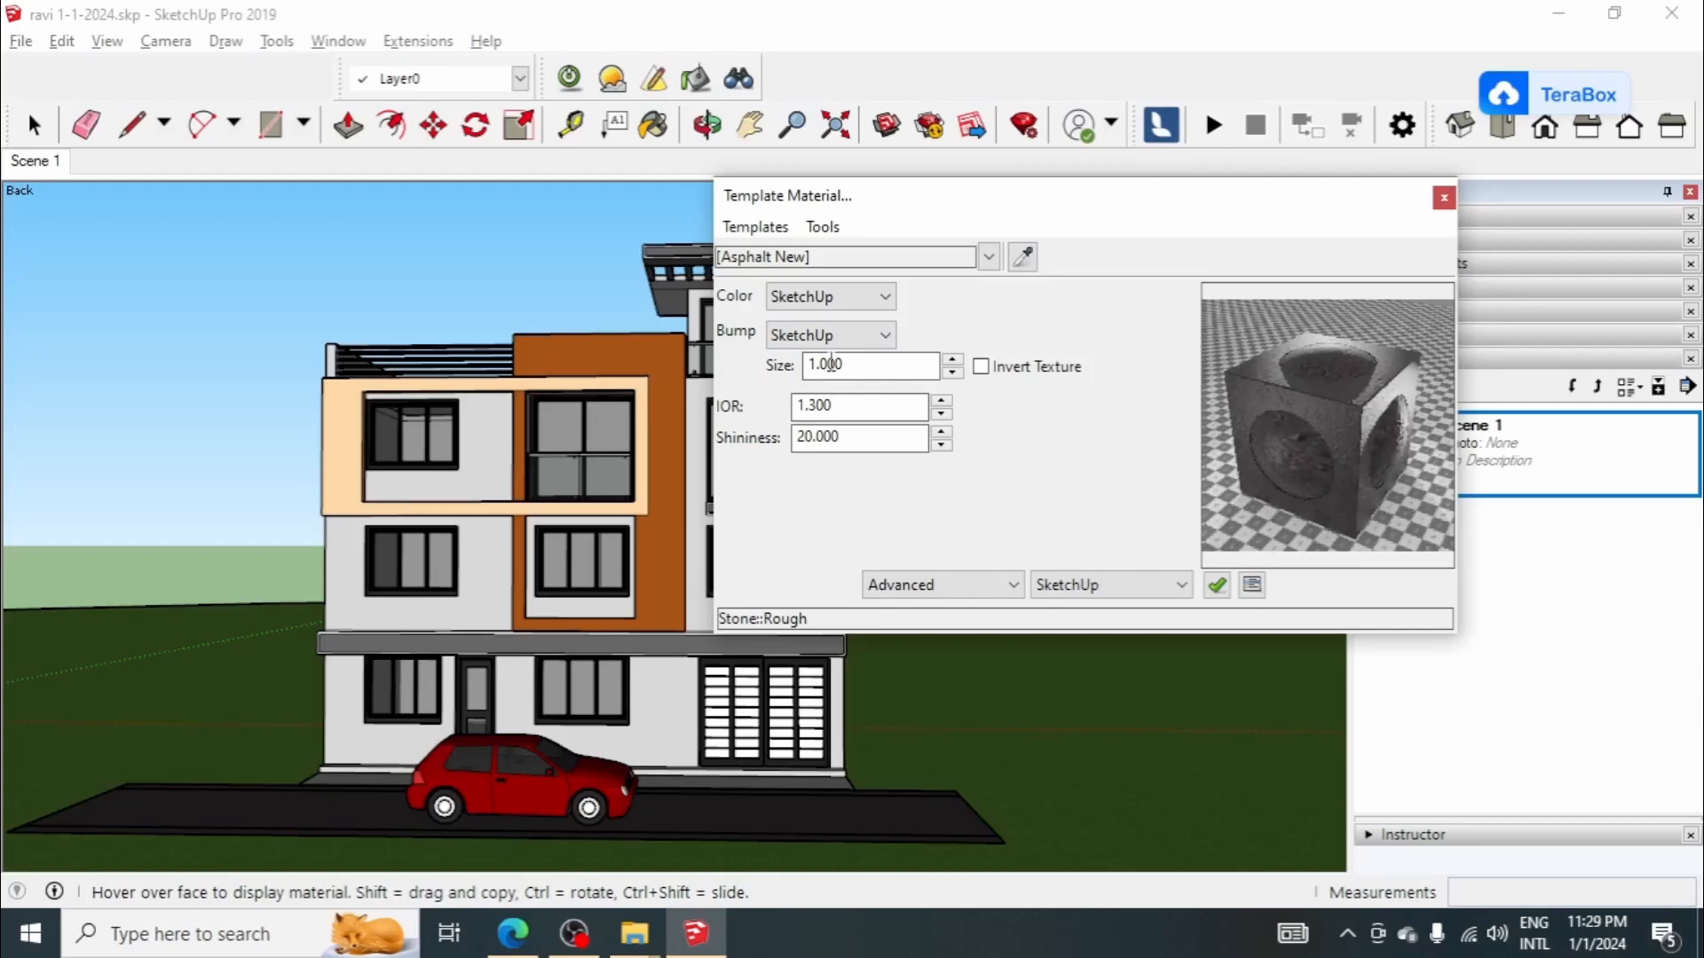
# Step: Sample the third-floor balcony railing's glass material and give it the Glass Air template
pyautogui.click(822, 226)
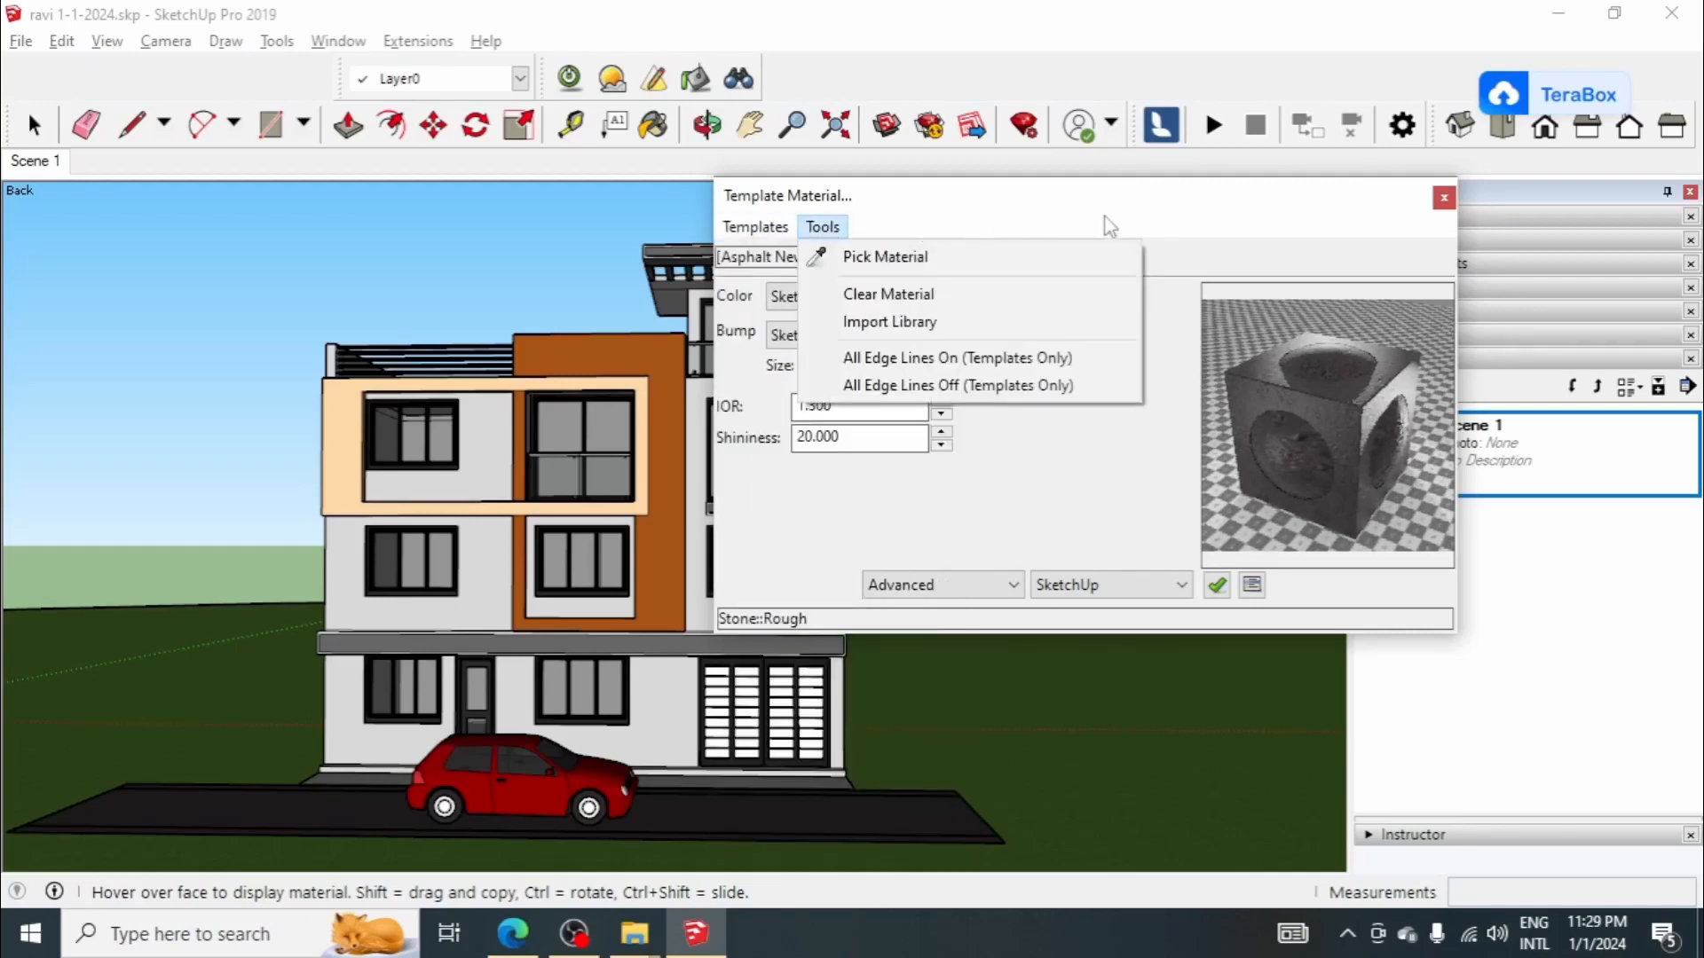
pyautogui.click(1020, 254)
pyautogui.click(617, 463)
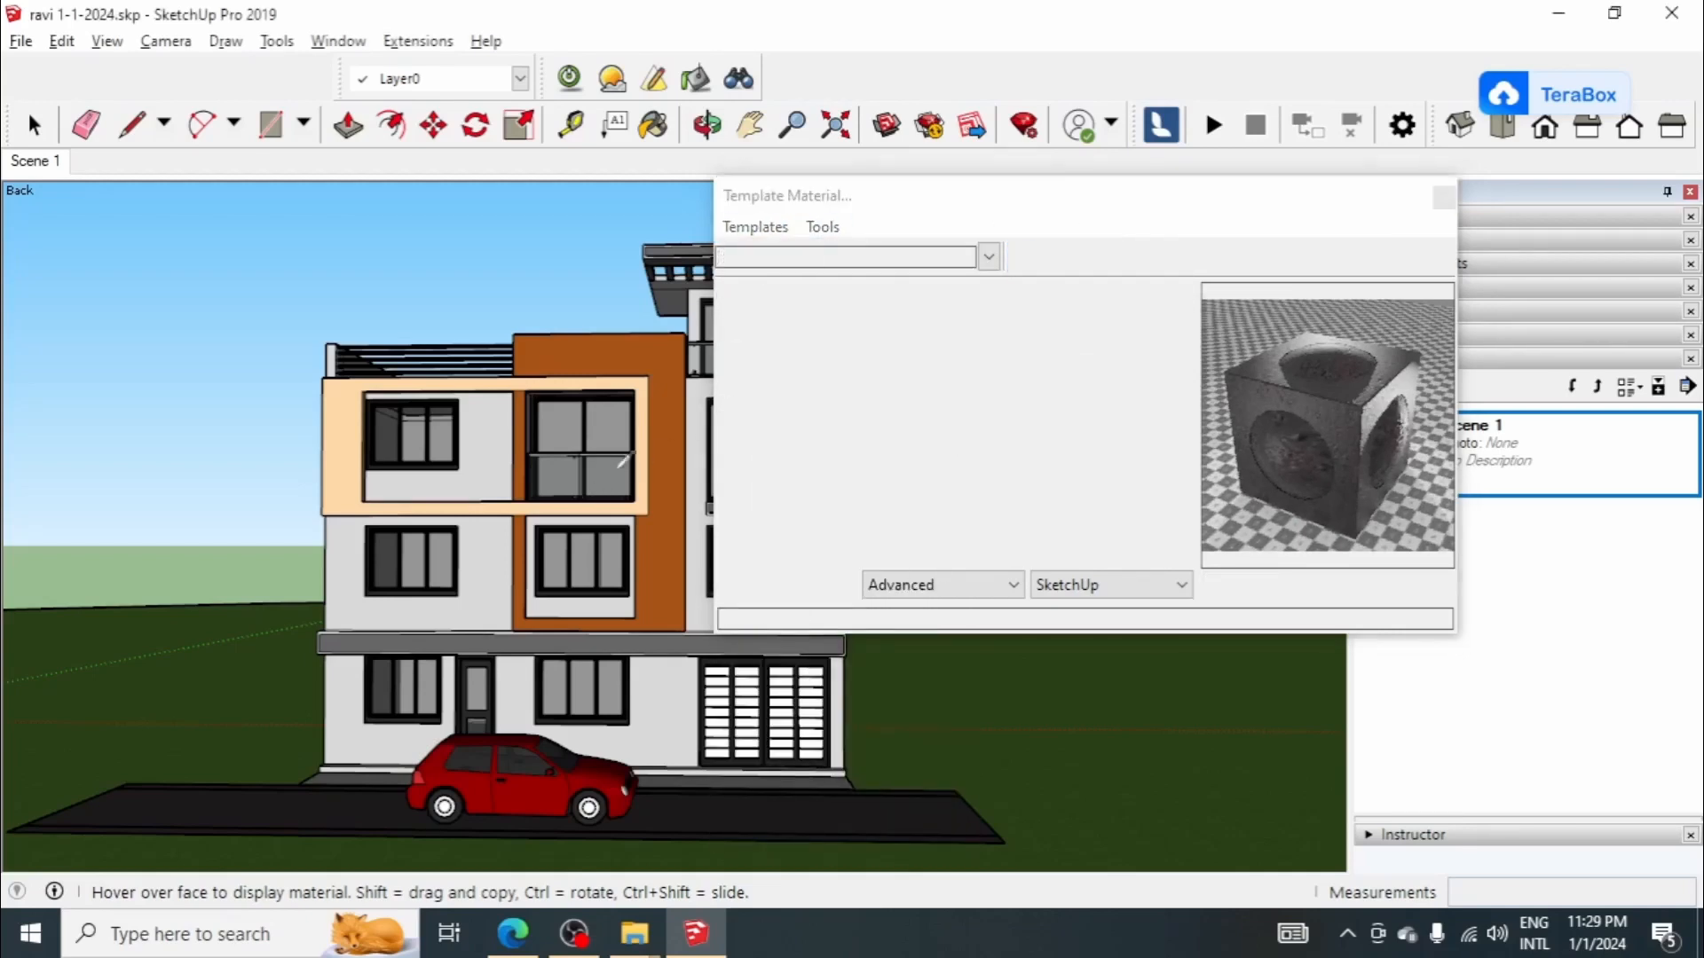
pyautogui.click(754, 226)
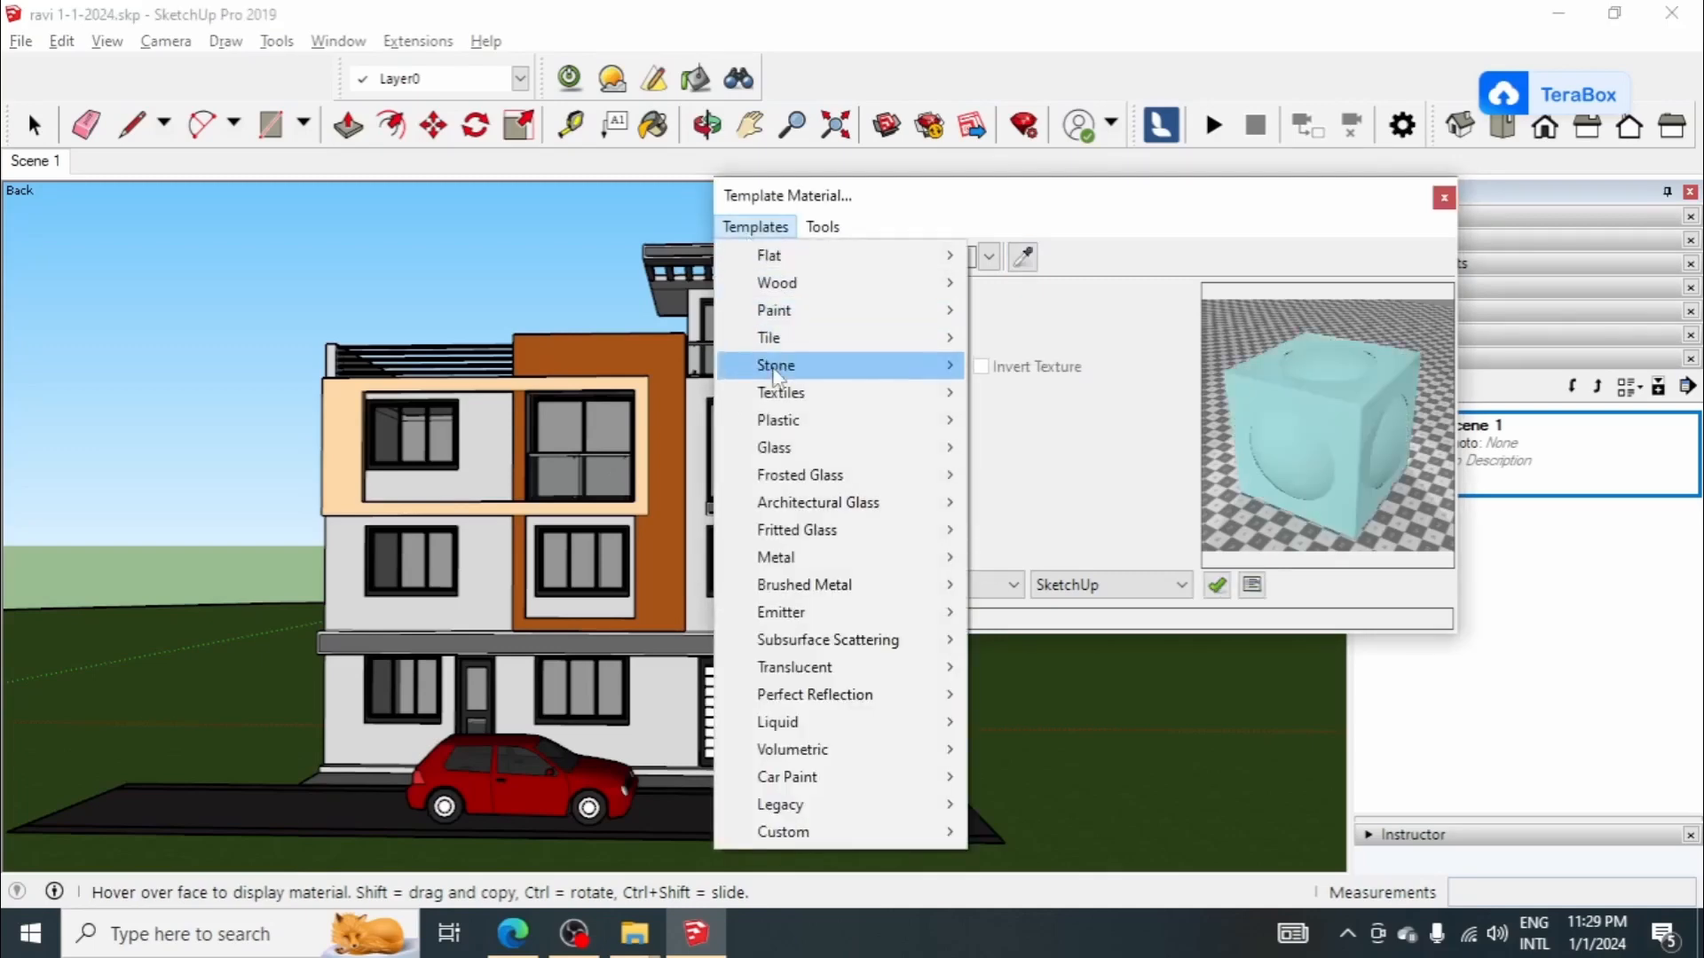
pyautogui.moveTo(792, 450)
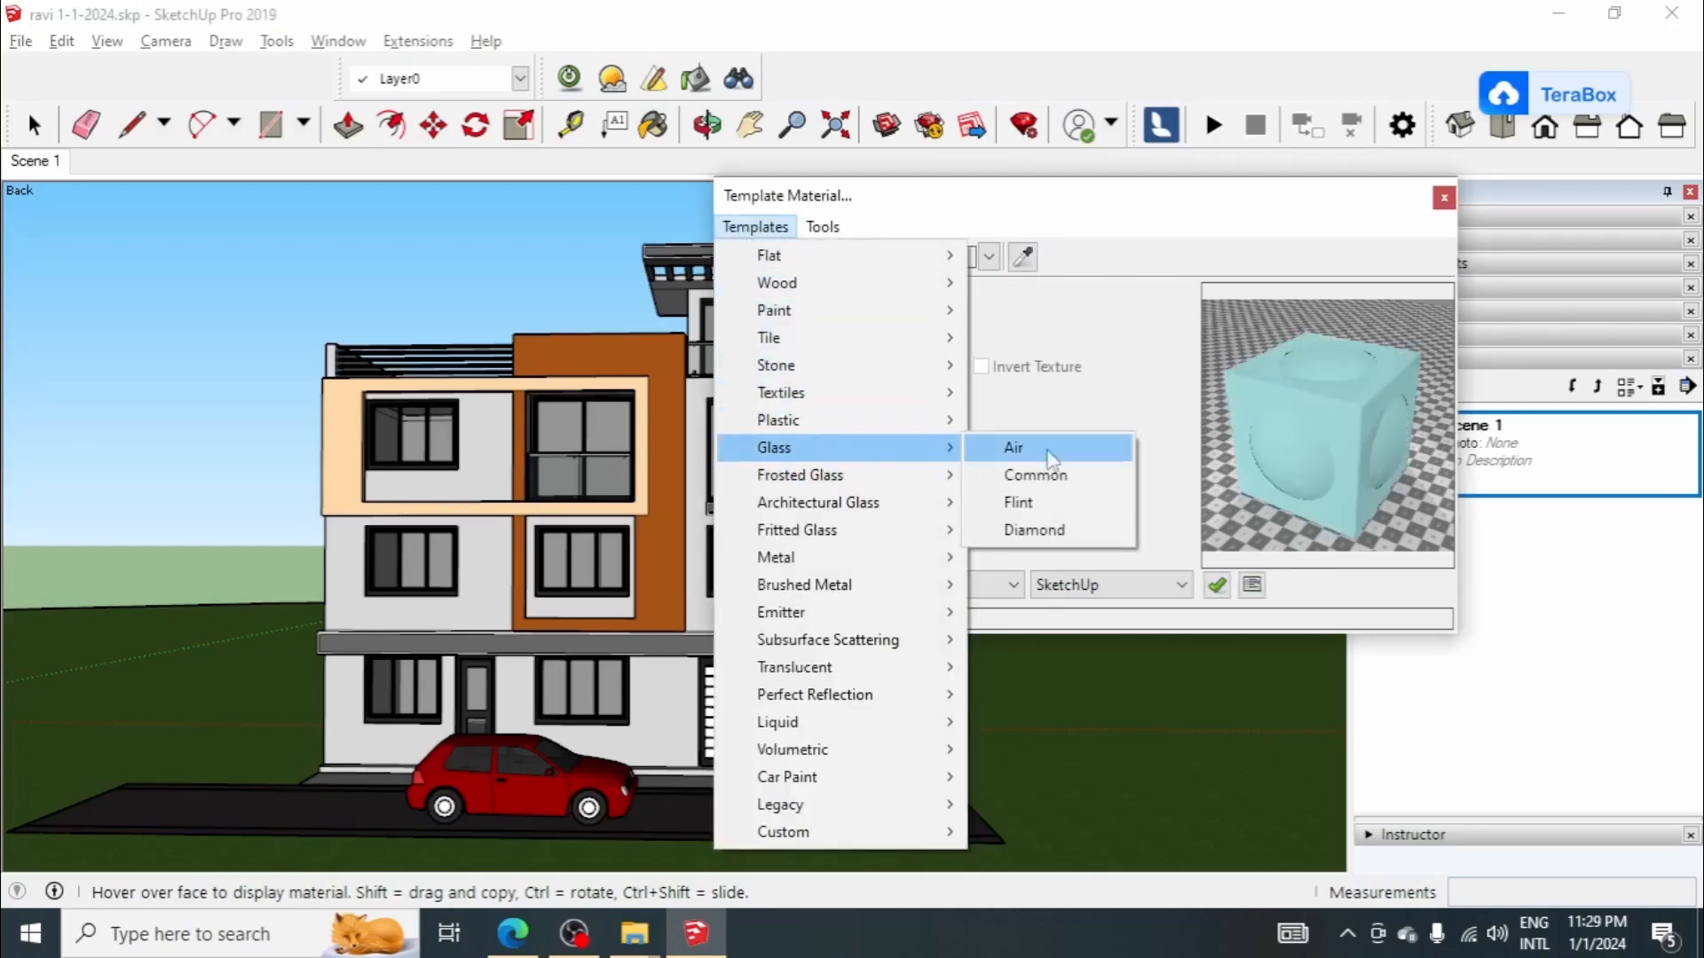
pyautogui.click(1065, 448)
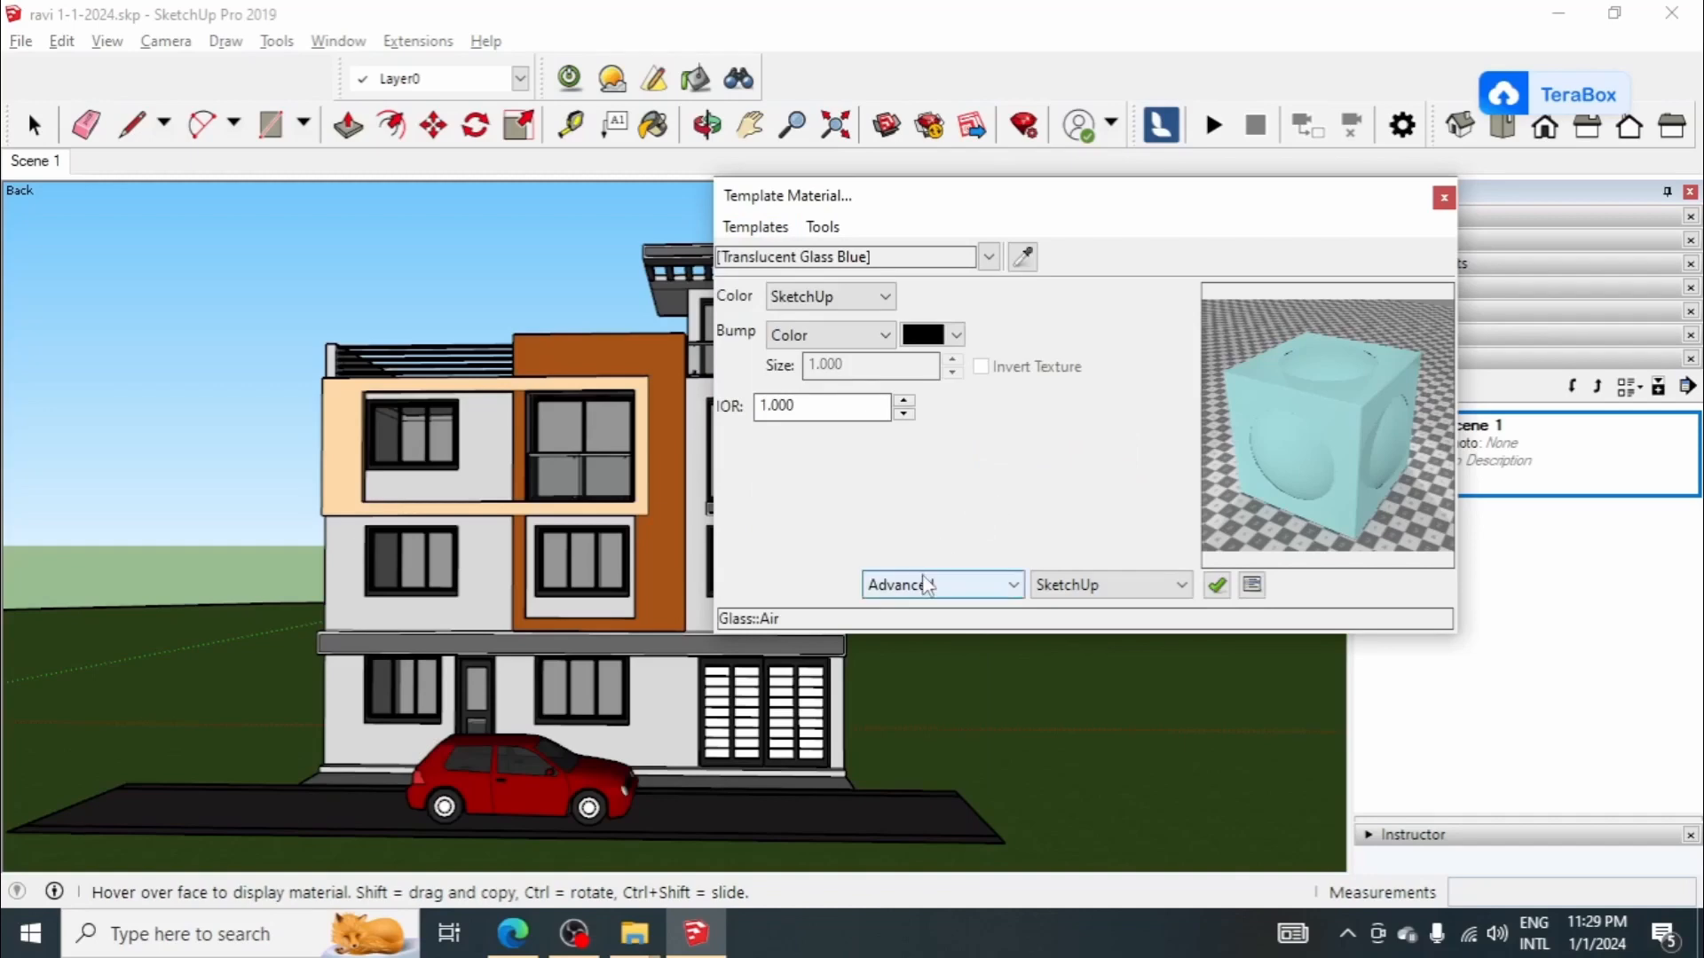
# Step: Set the balcony glass material's SketchUp alpha to 50% and close the material editor
pyautogui.click(939, 585)
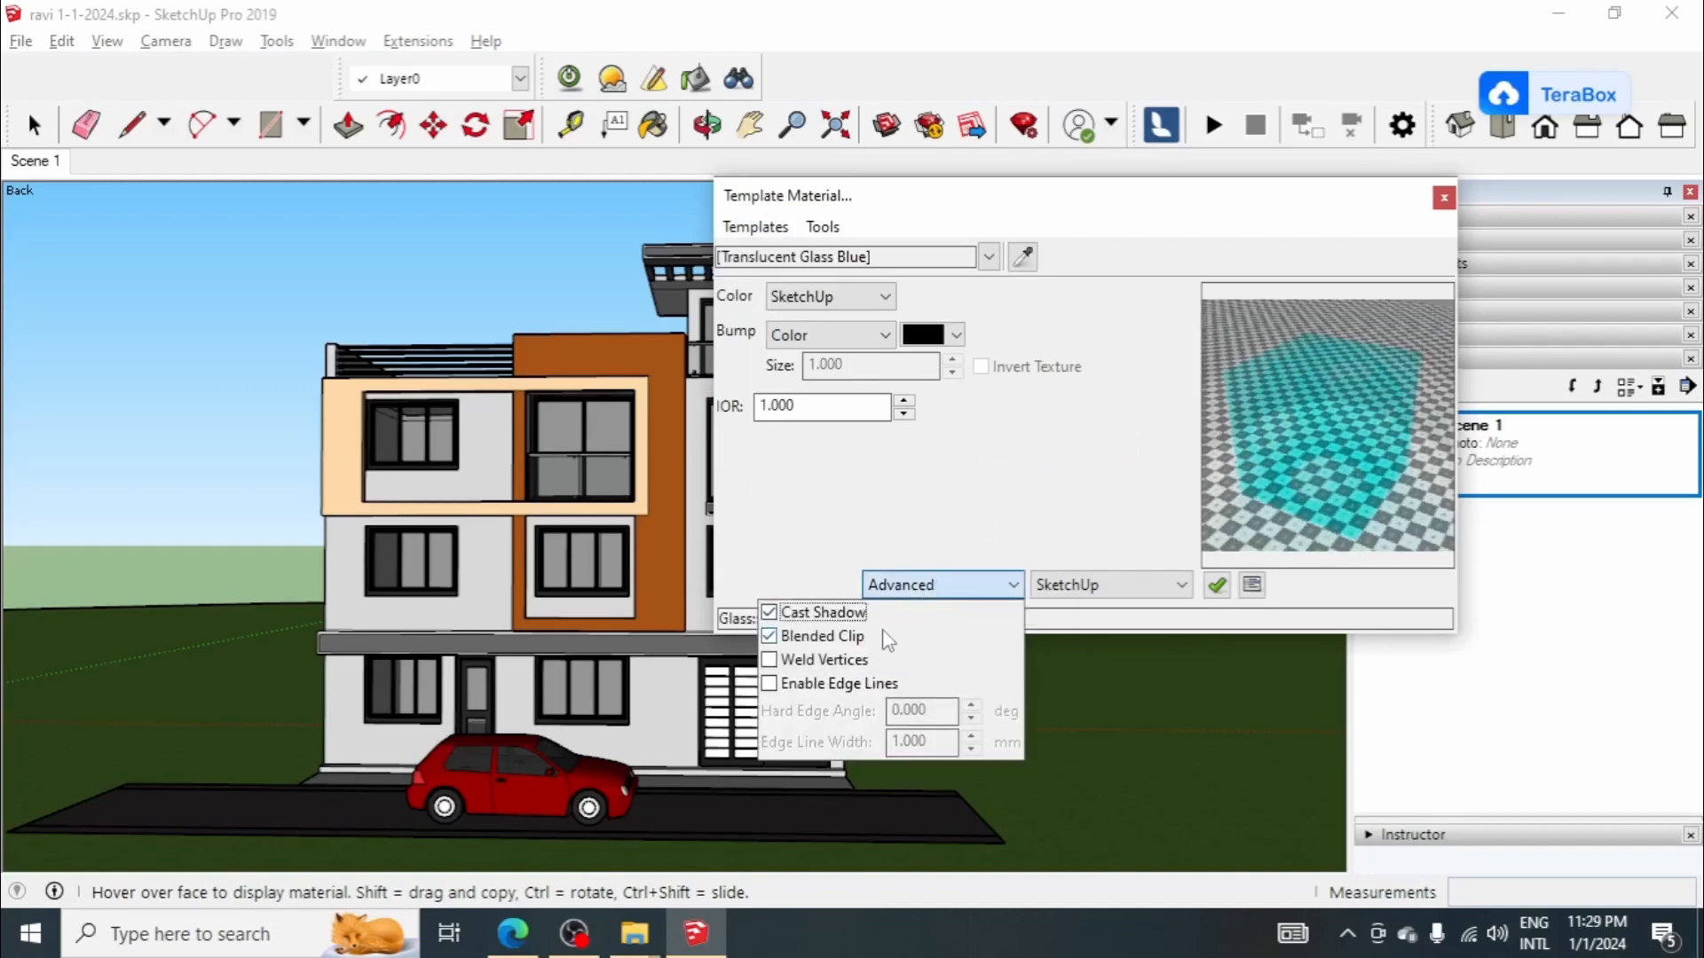
pyautogui.click(1110, 584)
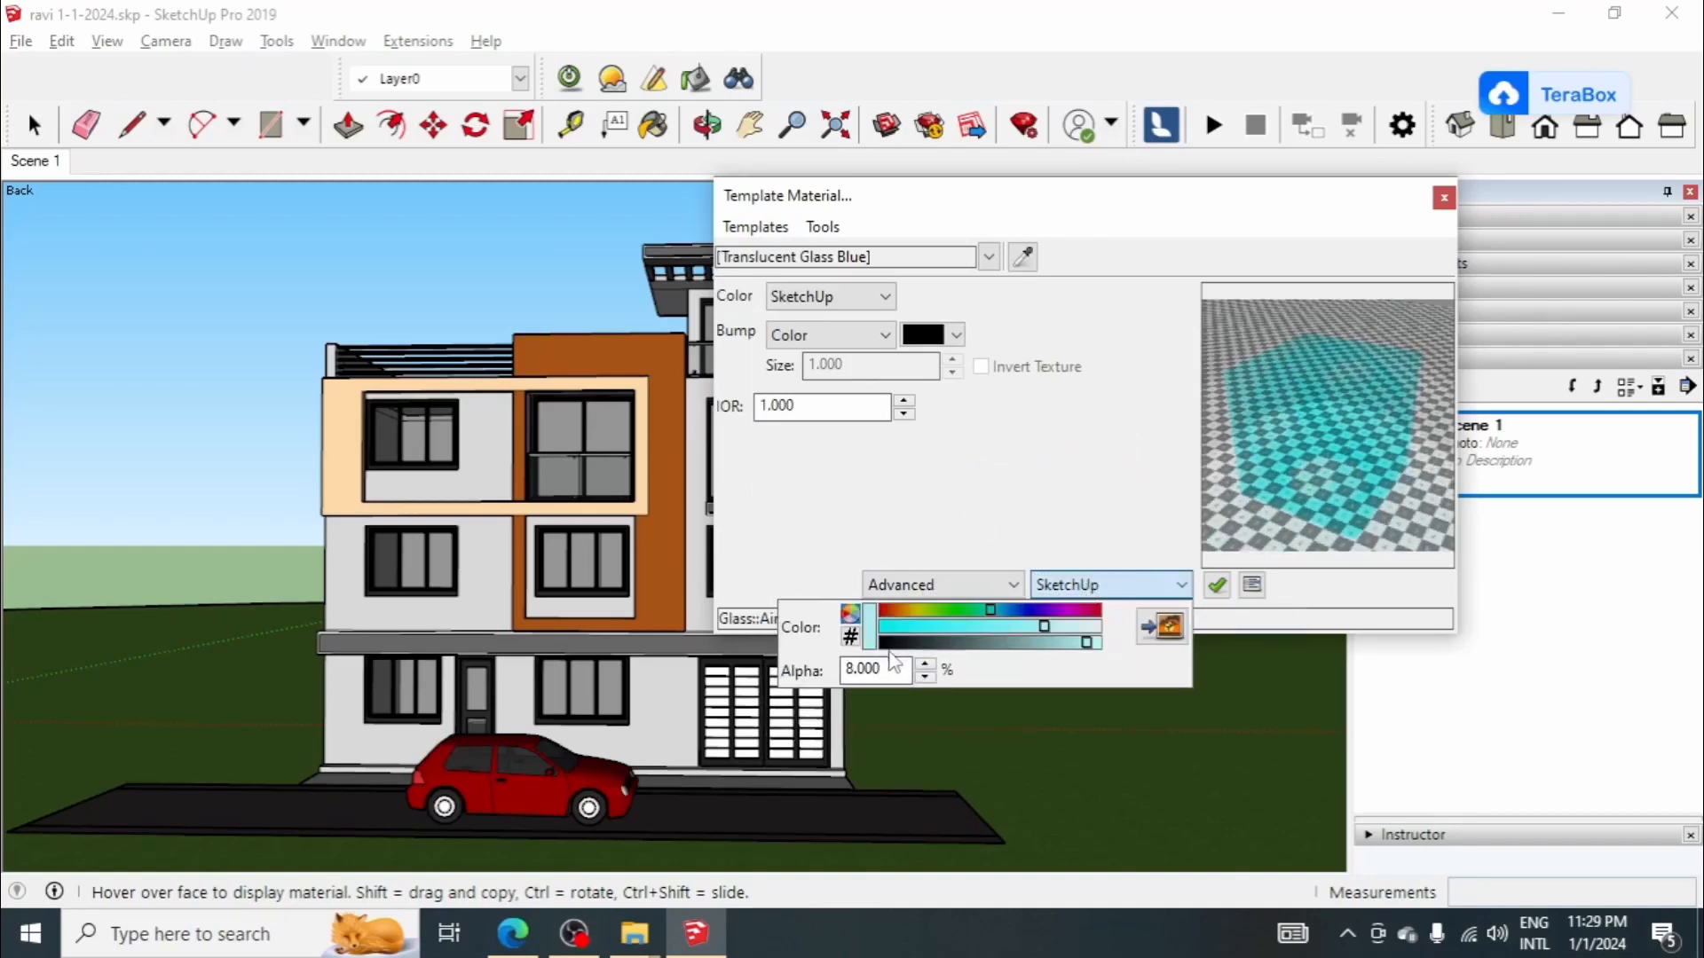
pyautogui.doubleClick(865, 669)
pyautogui.write('10')
pyautogui.moveTo(885, 670); pyautogui.dragTo(798, 670)
pyautogui.write('50')
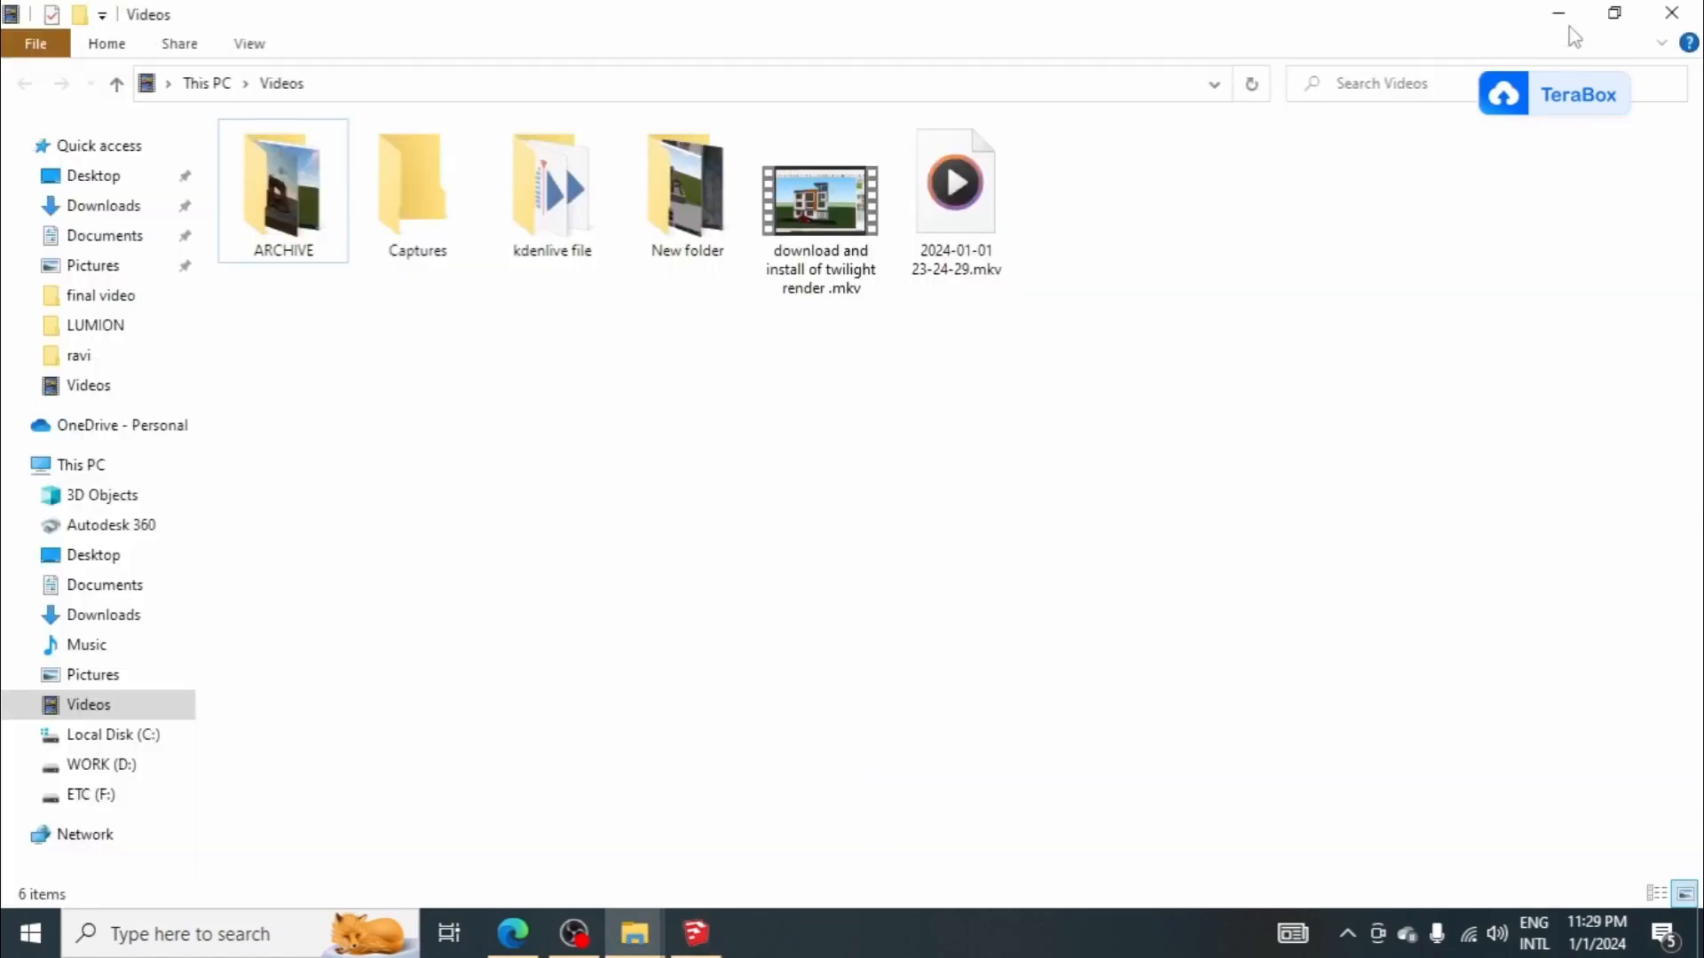
pyautogui.click(1569, 25)
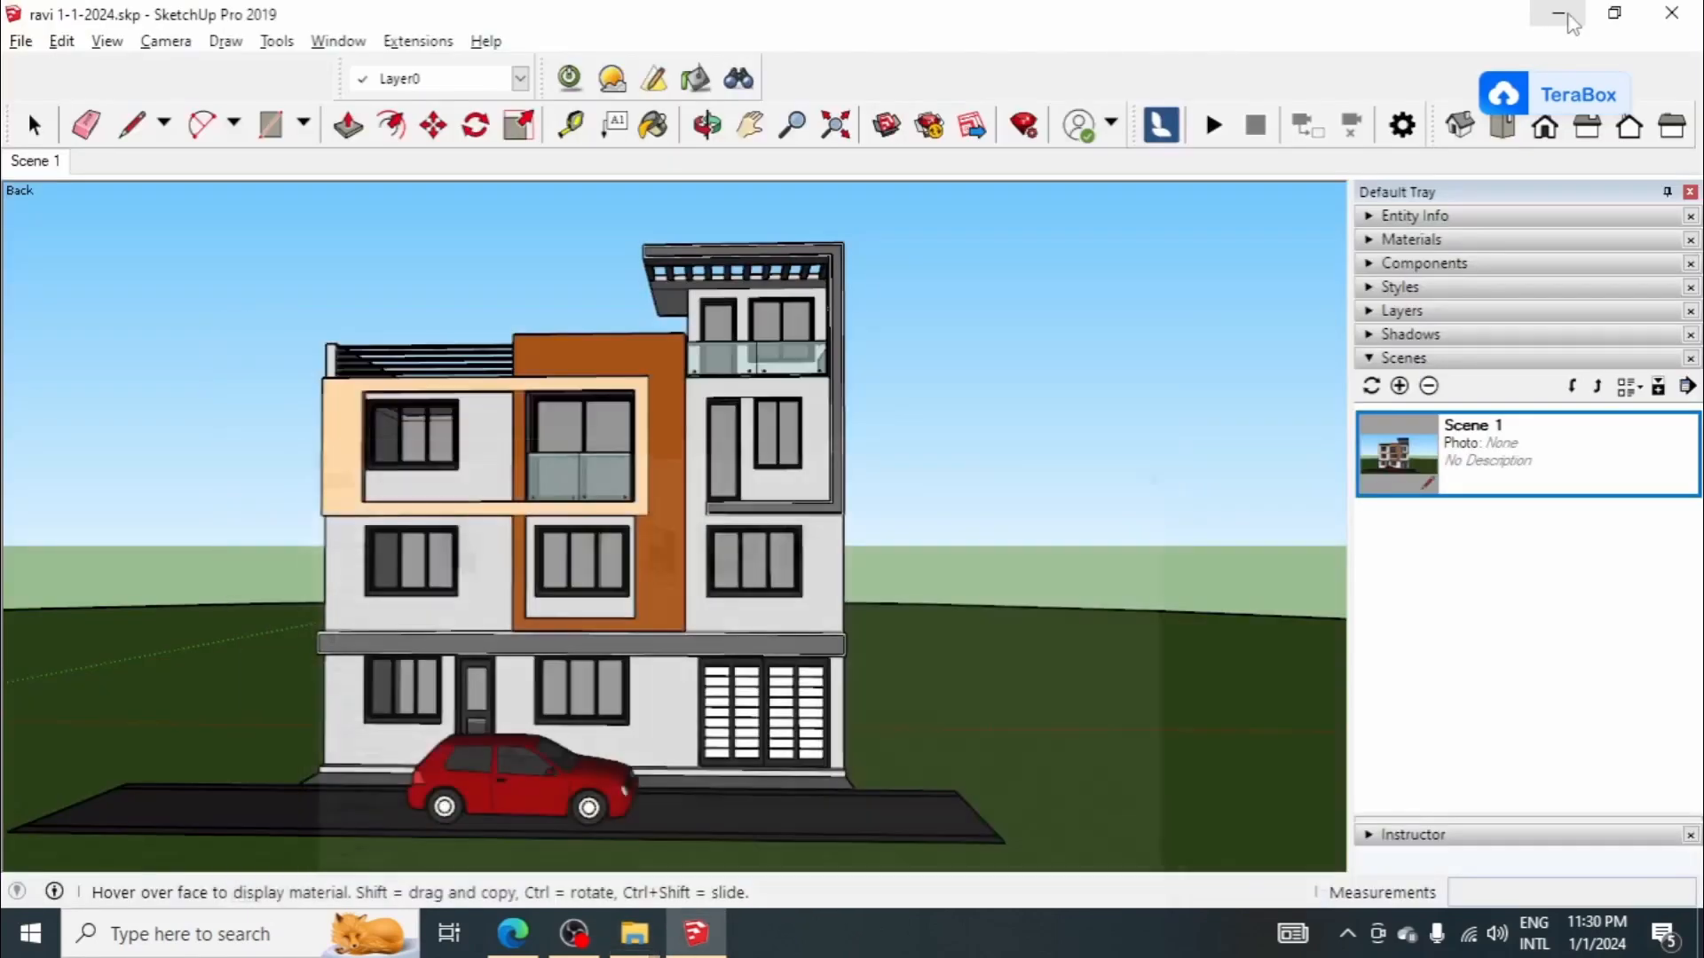
# Step: Turn on the model's shadows and set the sun to 11:16 AM on 08/22
pyautogui.click(1420, 350)
pyautogui.click(1415, 335)
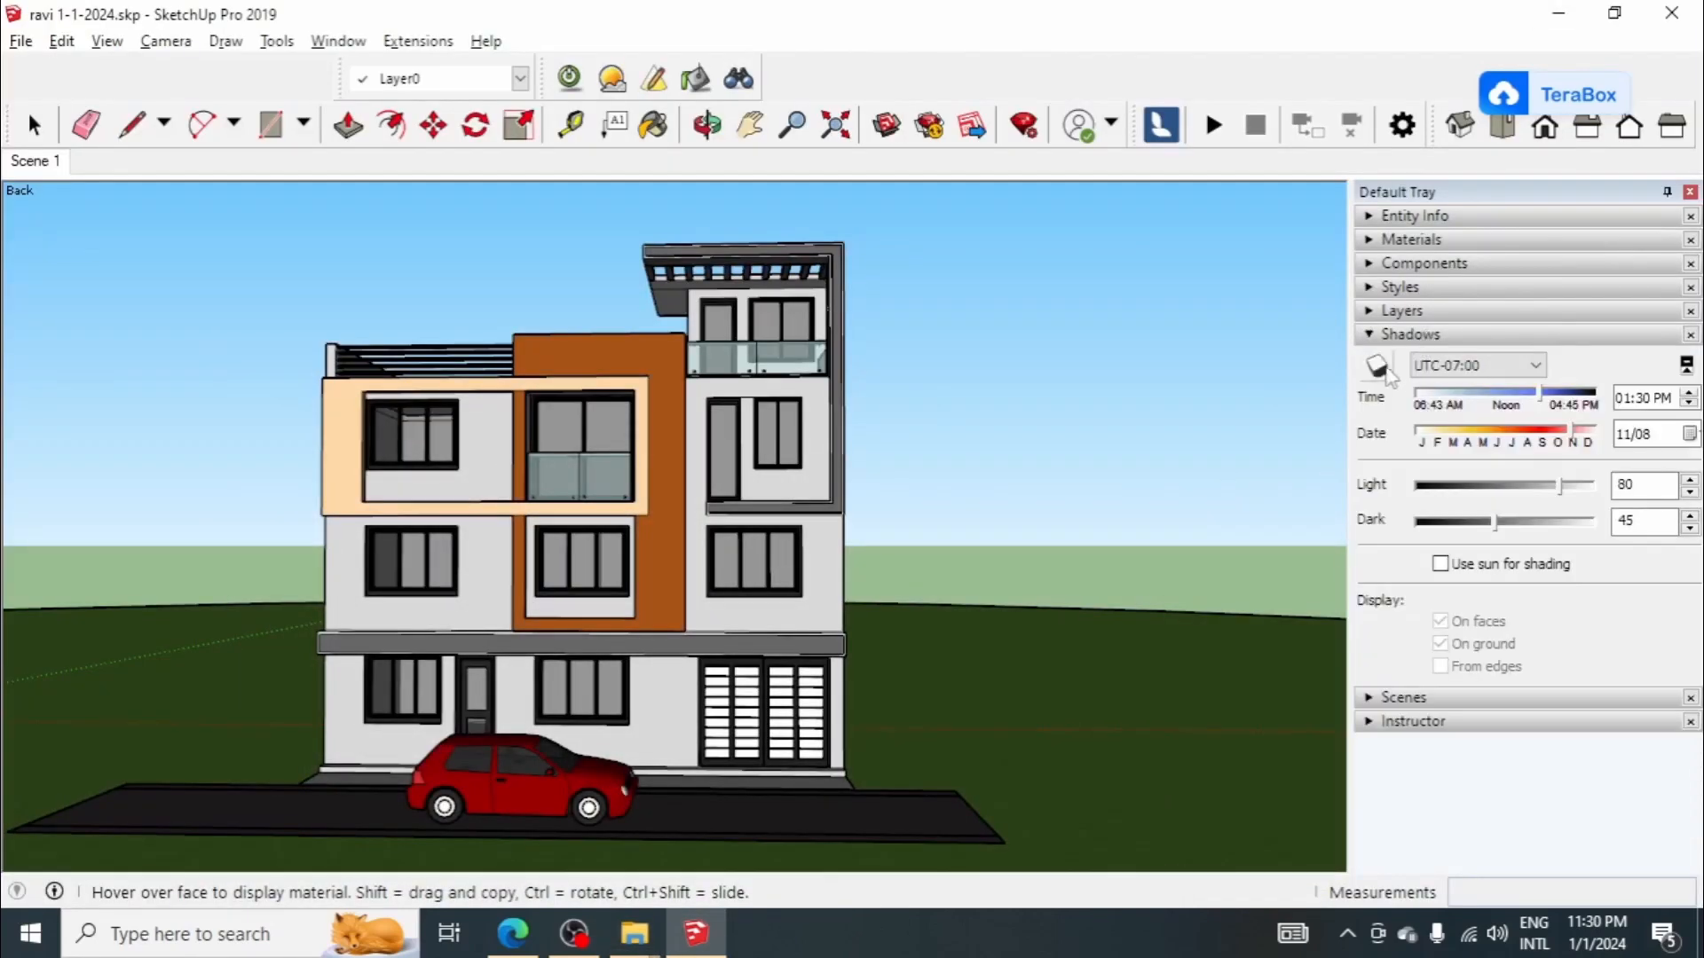
pyautogui.click(1378, 365)
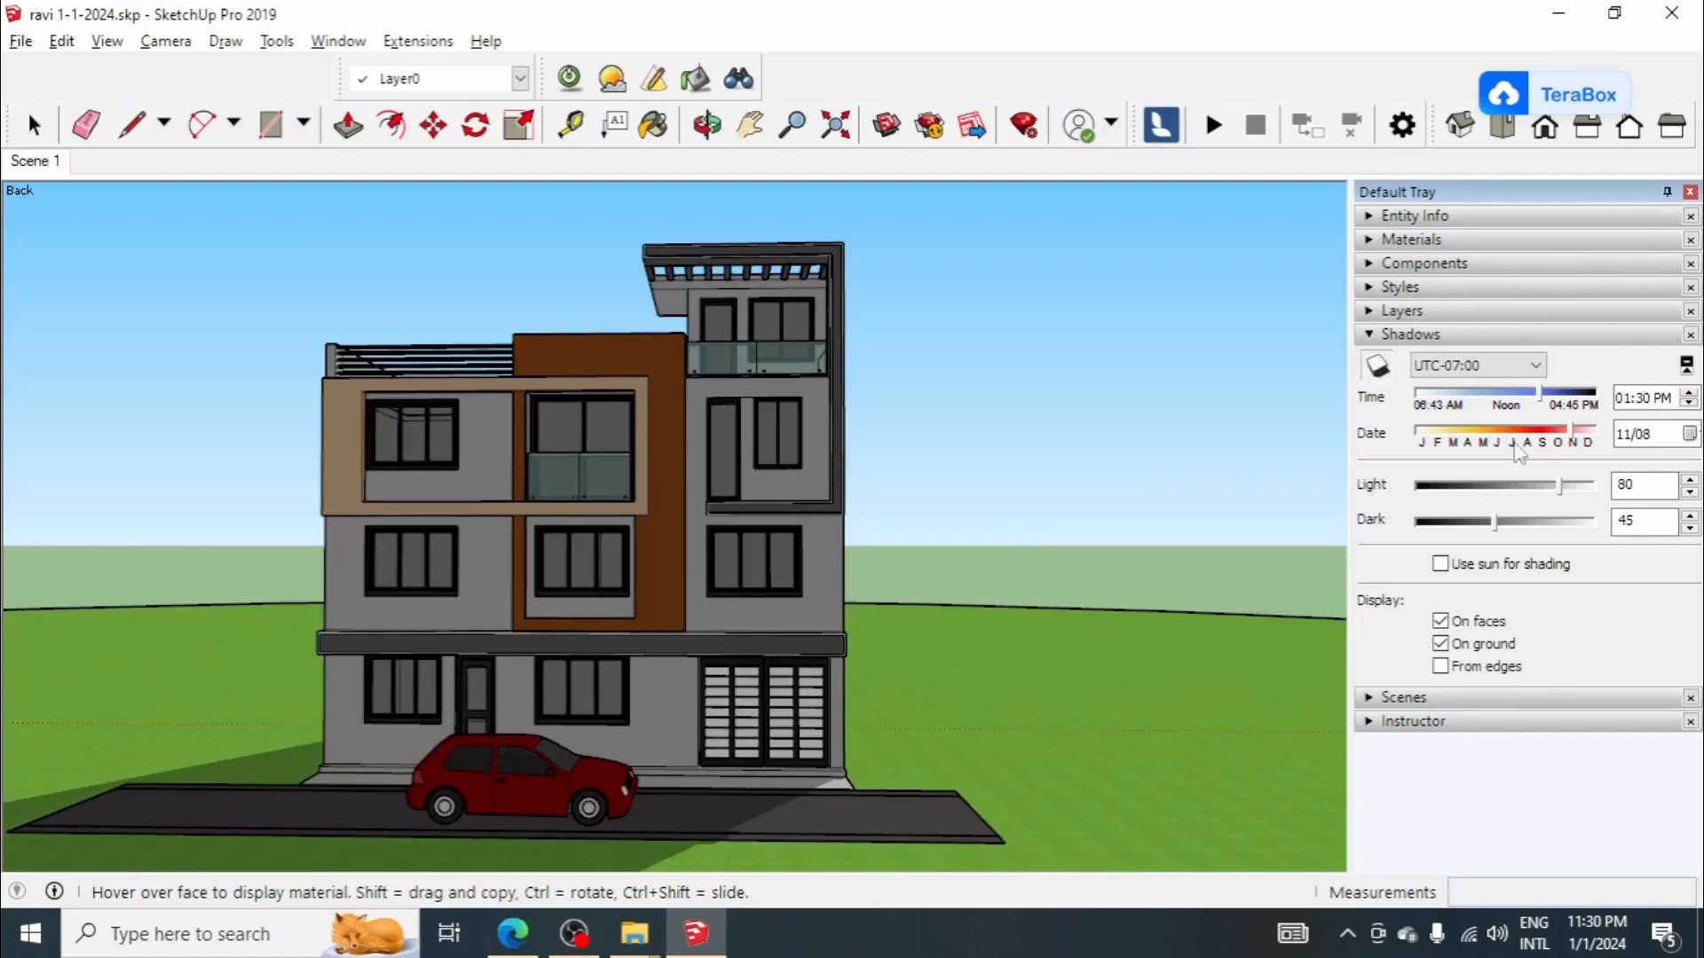
pyautogui.moveTo(1540, 396); pyautogui.dragTo(1520, 444)
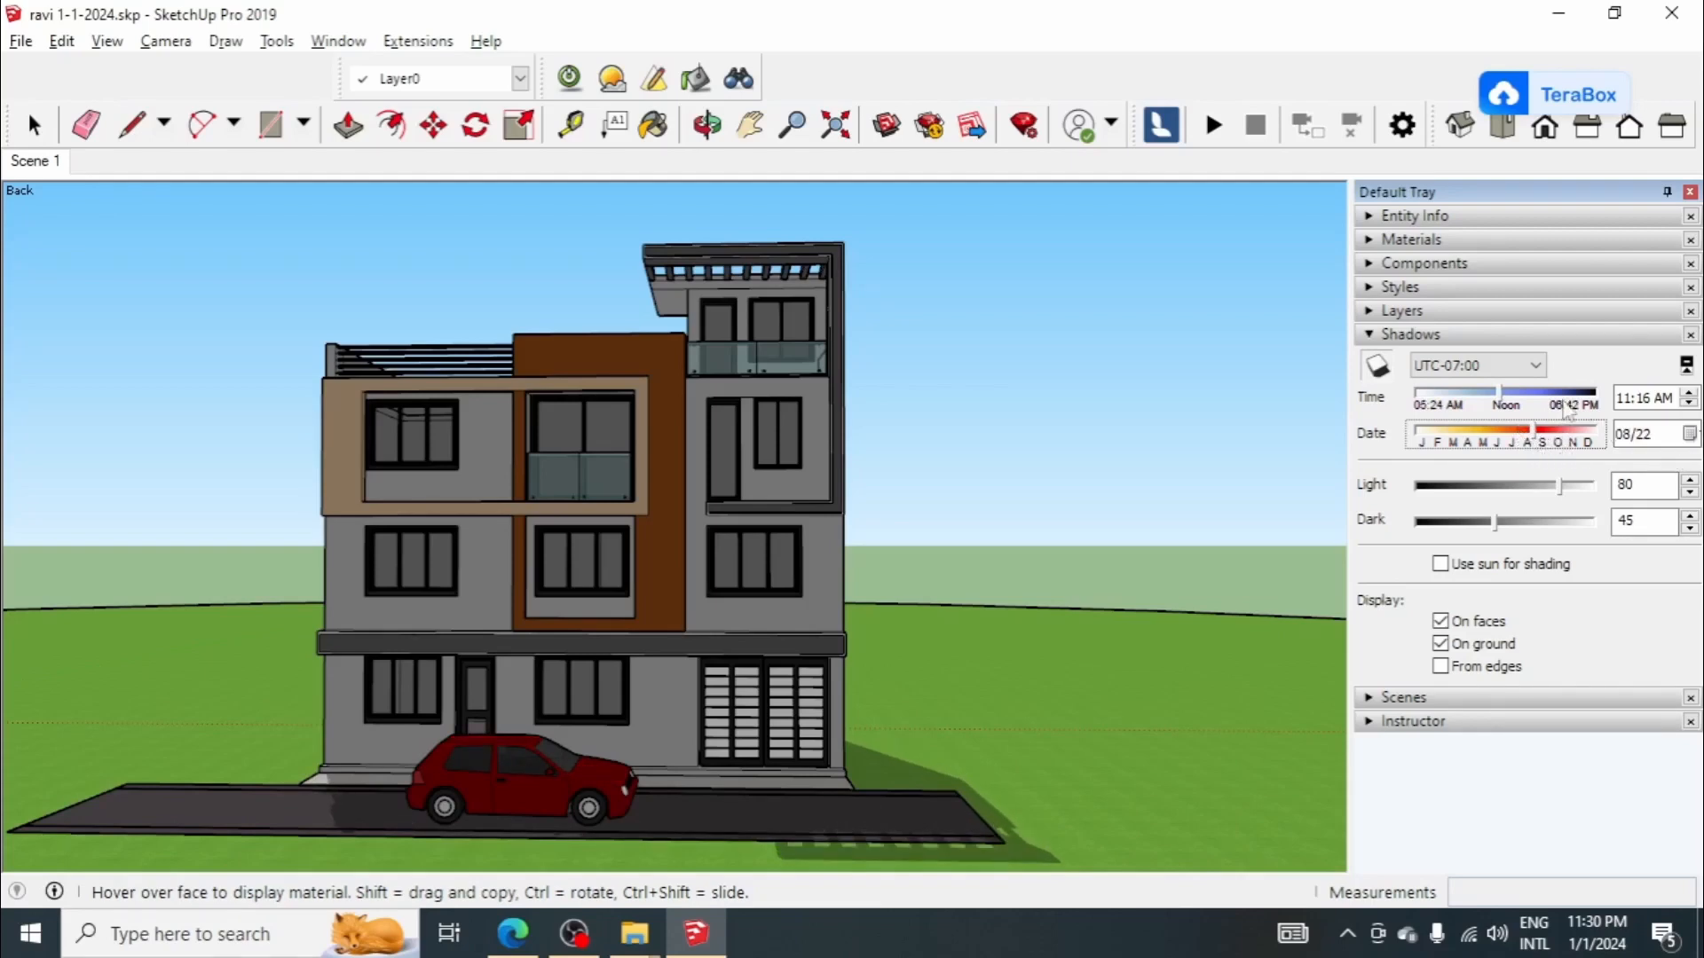
# Step: Try the UTC-04:00 time zone for the shadows with the date 08/14 and light at 74
pyautogui.click(1514, 366)
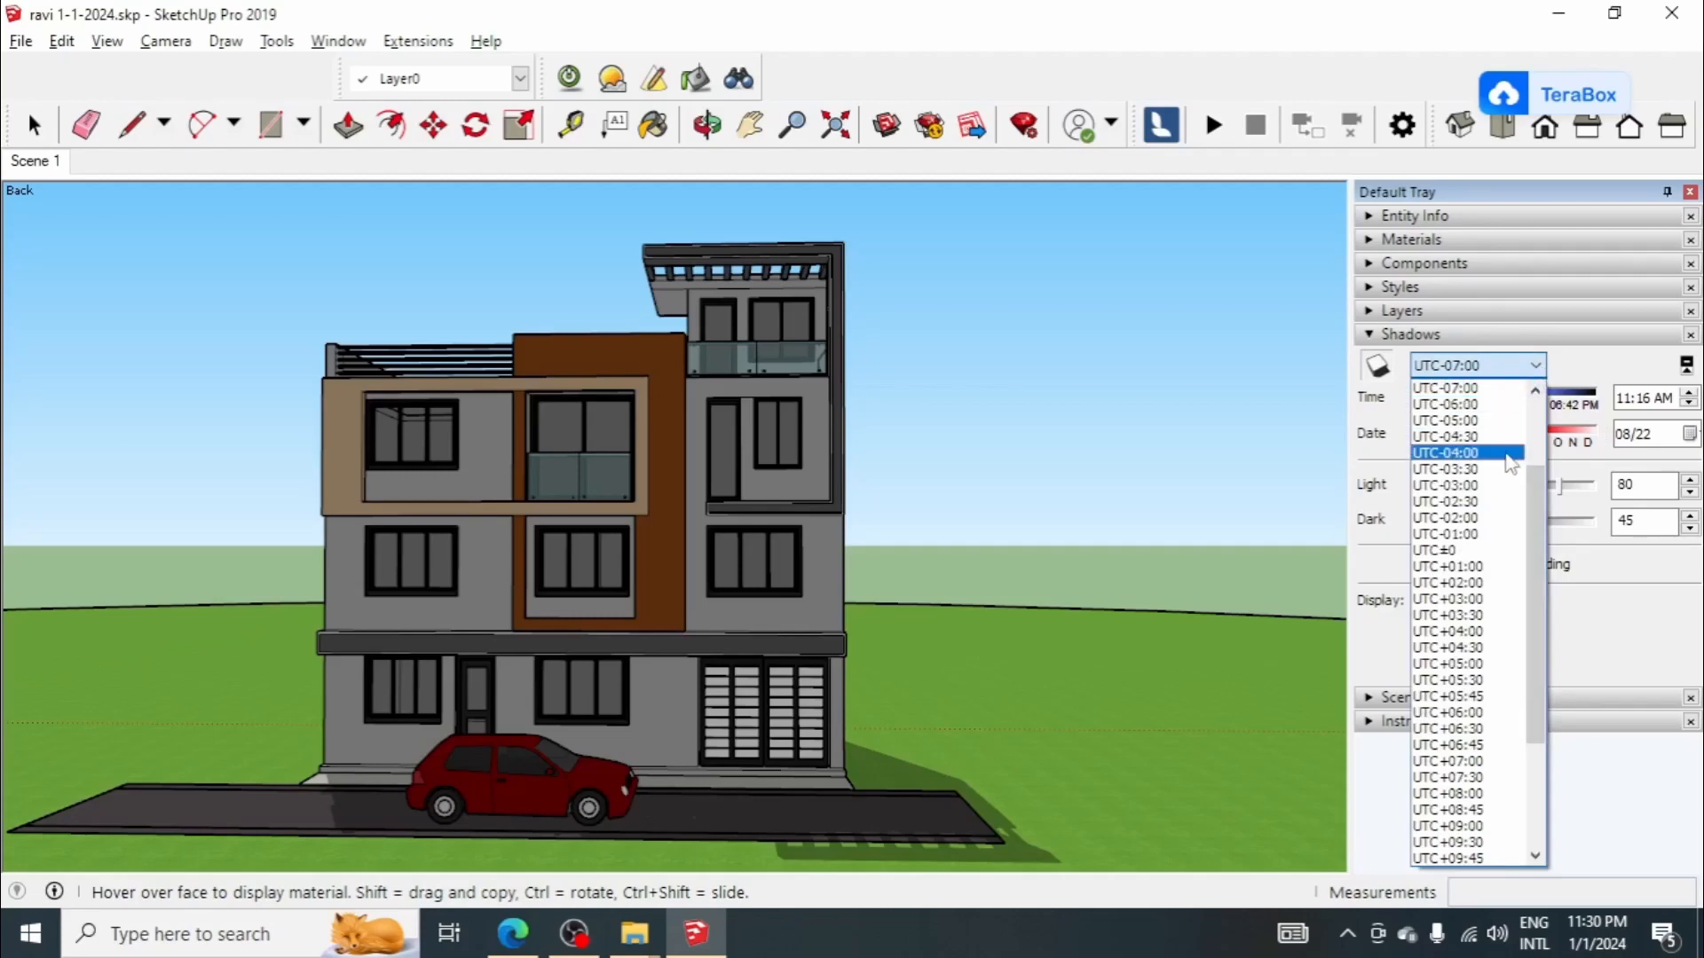
pyautogui.click(1511, 454)
pyautogui.moveTo(1562, 488); pyautogui.dragTo(1528, 441)
# Step: Try the UTC+10:00 time zone for the shadows with the time at 04:36 PM
pyautogui.click(1519, 366)
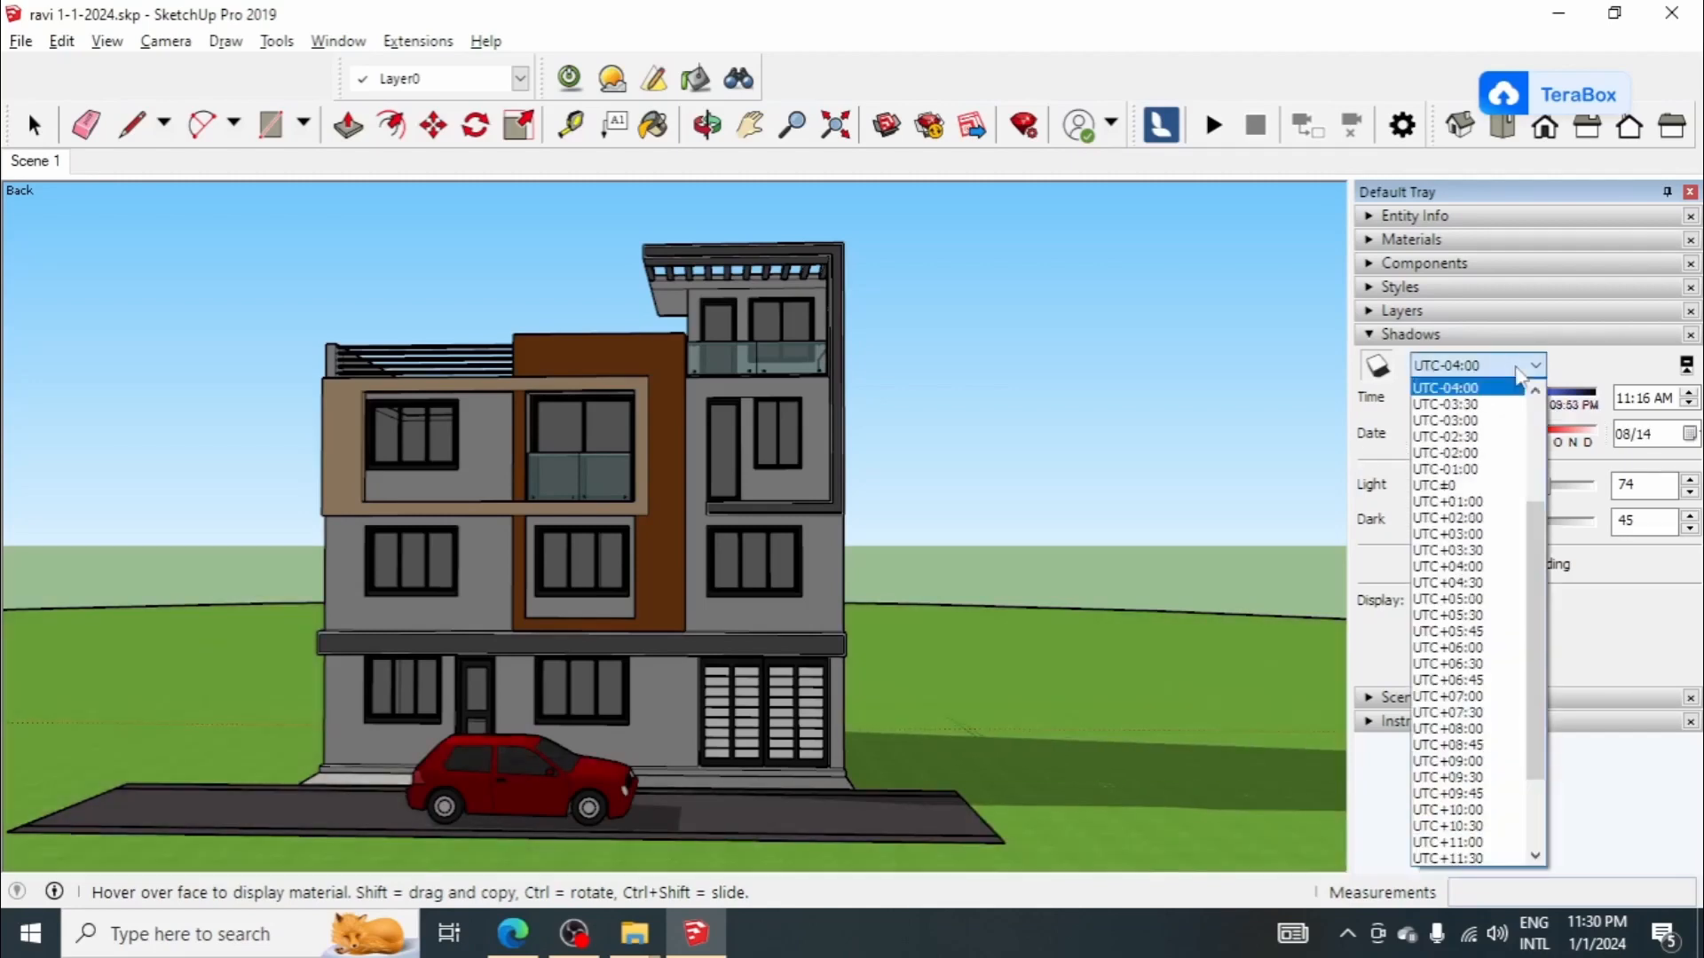
pyautogui.scroll(-1, 1479, 674)
pyautogui.click(1493, 752)
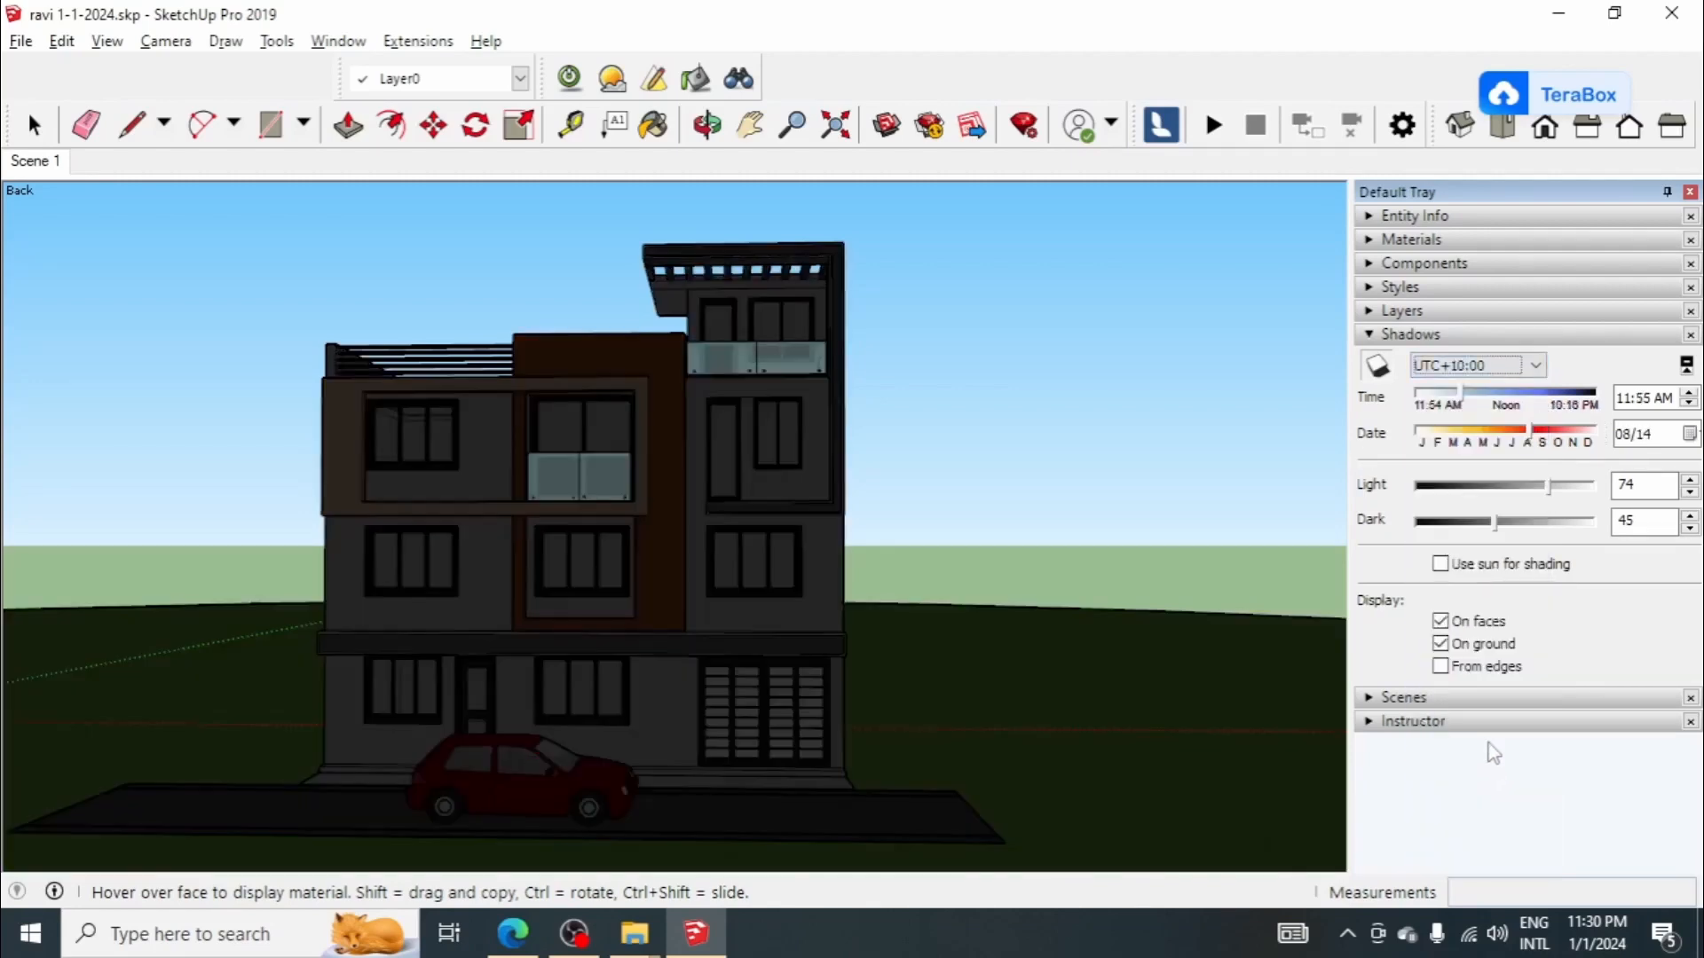
pyautogui.moveTo(1460, 398); pyautogui.dragTo(1504, 401)
# Step: Try the UTC+05:00 time zone for the shadows with the date 06/25
pyautogui.click(1508, 365)
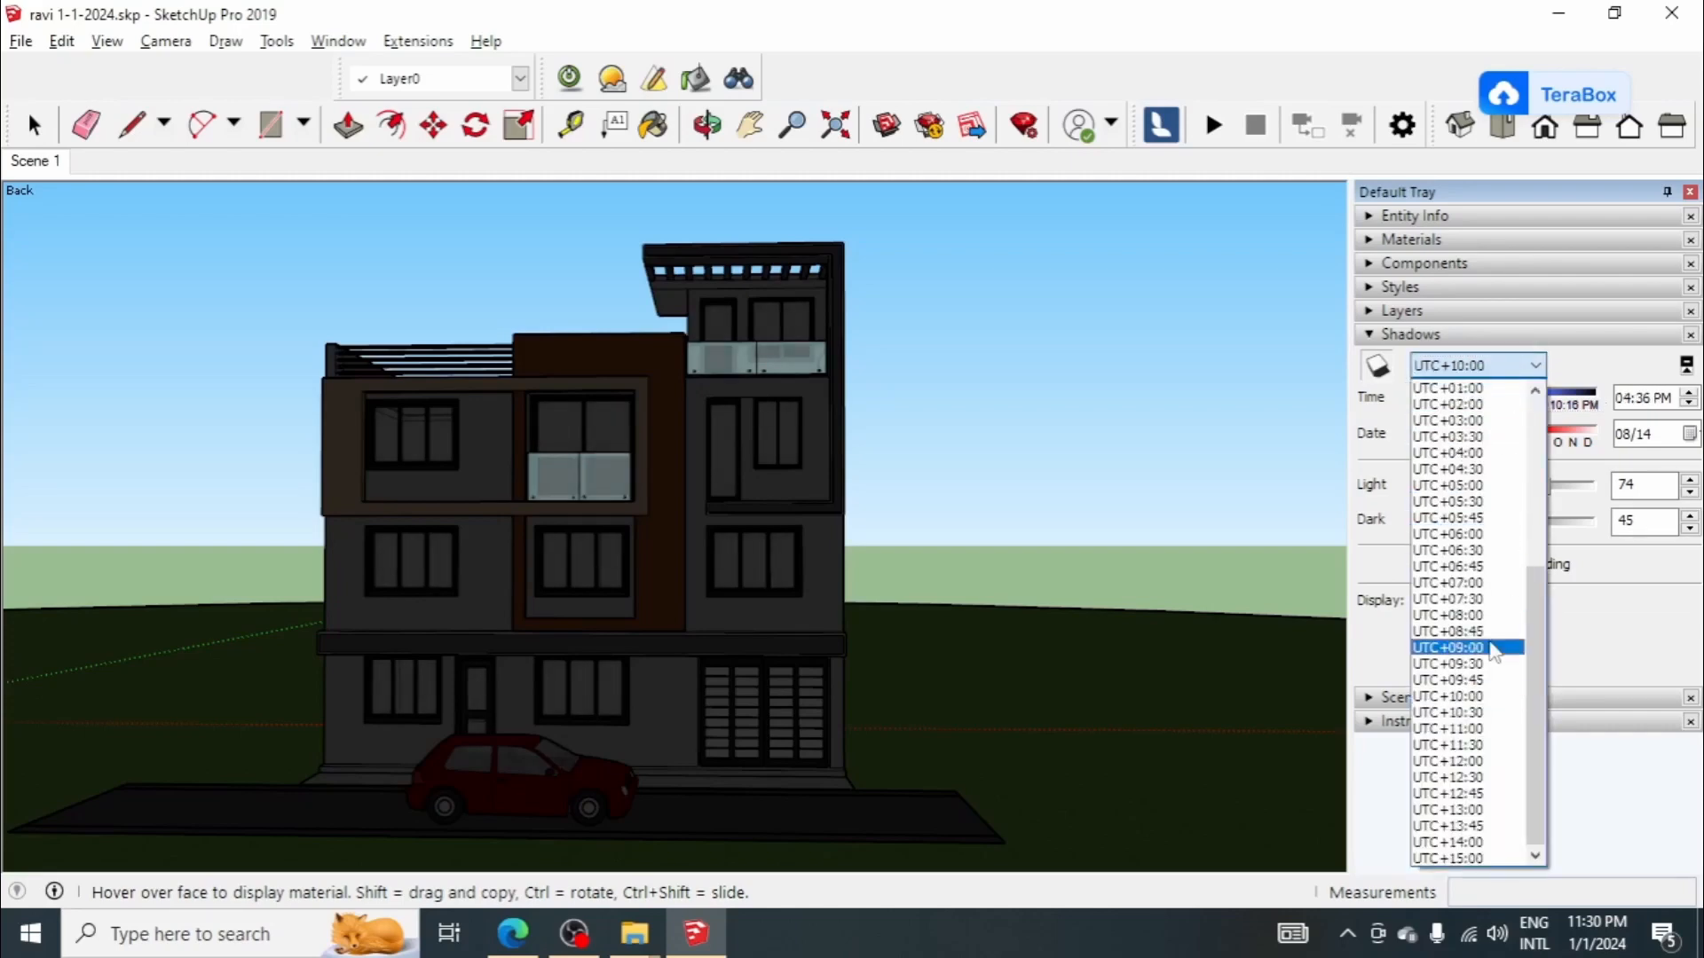
pyautogui.scroll(3, 1485, 607)
pyautogui.click(1479, 637)
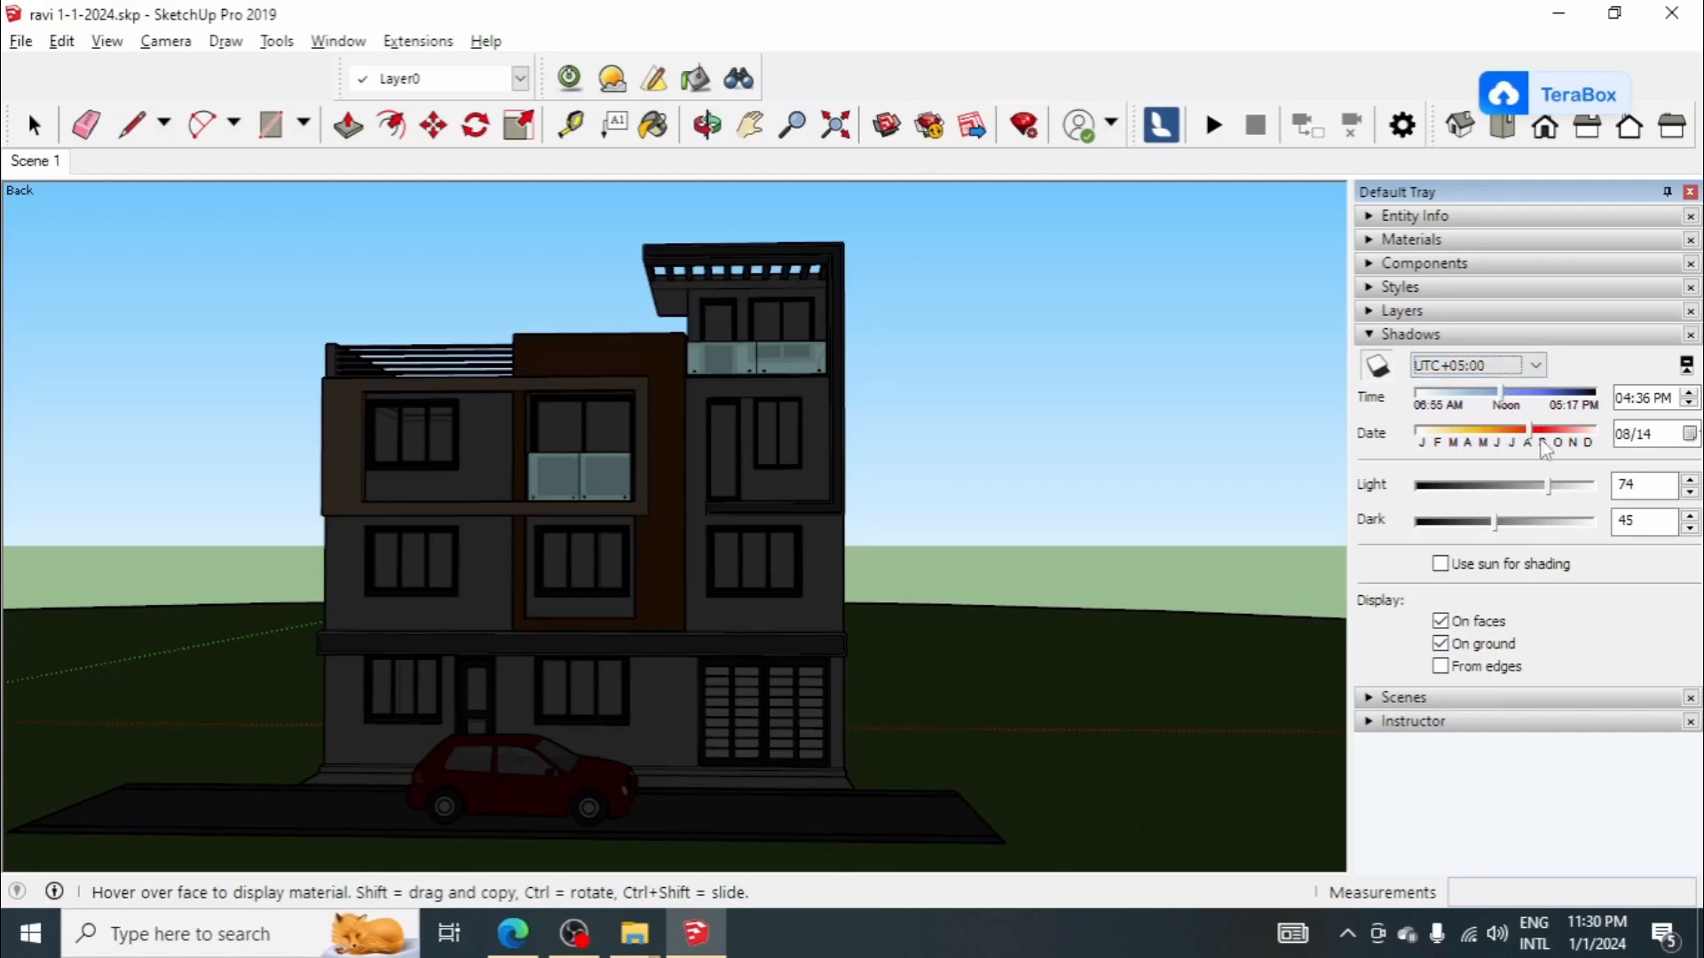
pyautogui.moveTo(1529, 436); pyautogui.dragTo(1504, 441)
# Step: Set the shadows to time zone UTC-04:30, 09:00 PM on 07/05, with light 77 and dark 47
pyautogui.click(1508, 366)
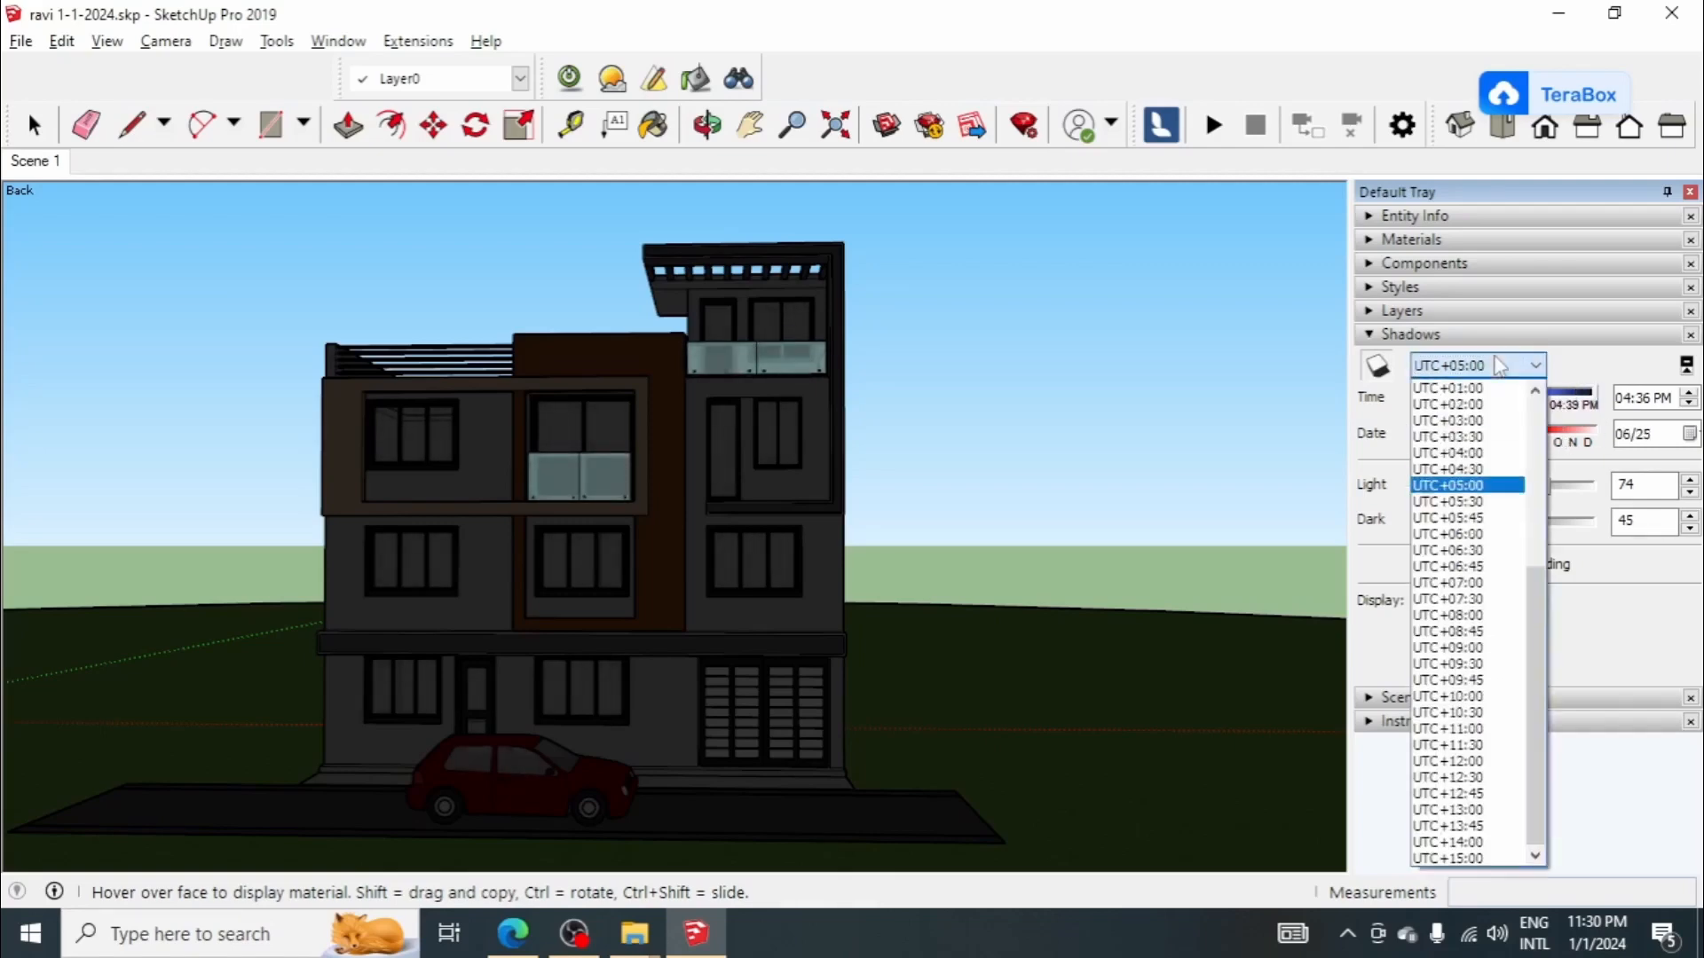
pyautogui.scroll(2, 1494, 453)
pyautogui.scroll(3, 1495, 453)
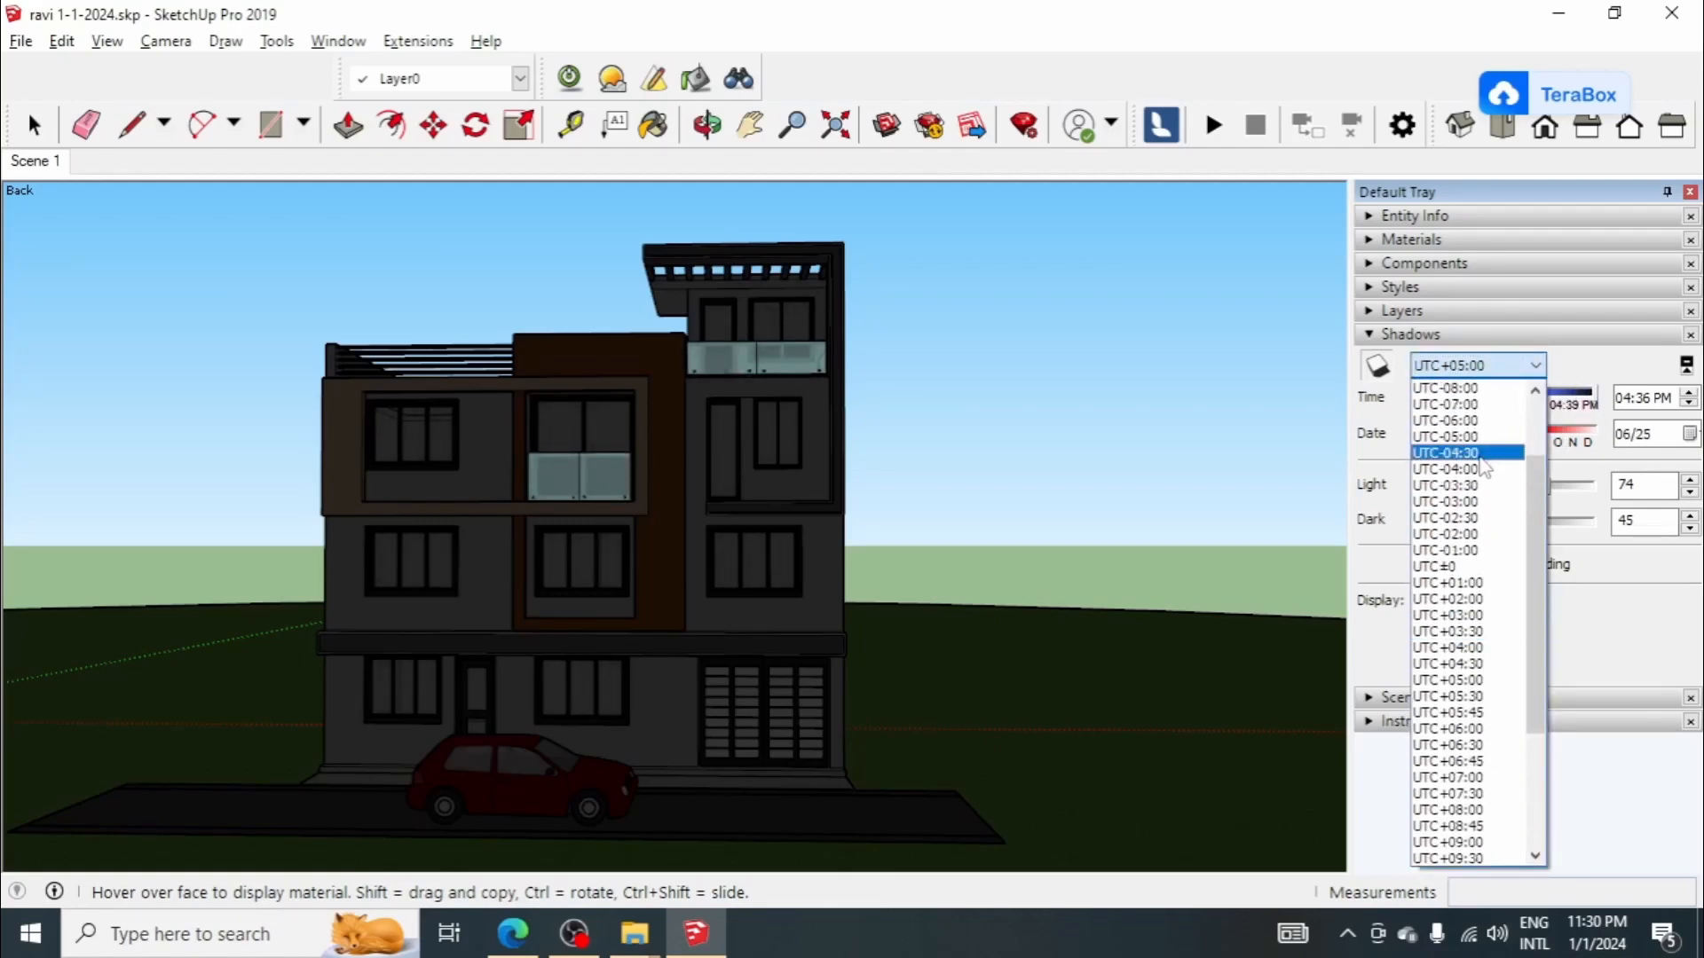
pyautogui.click(1485, 461)
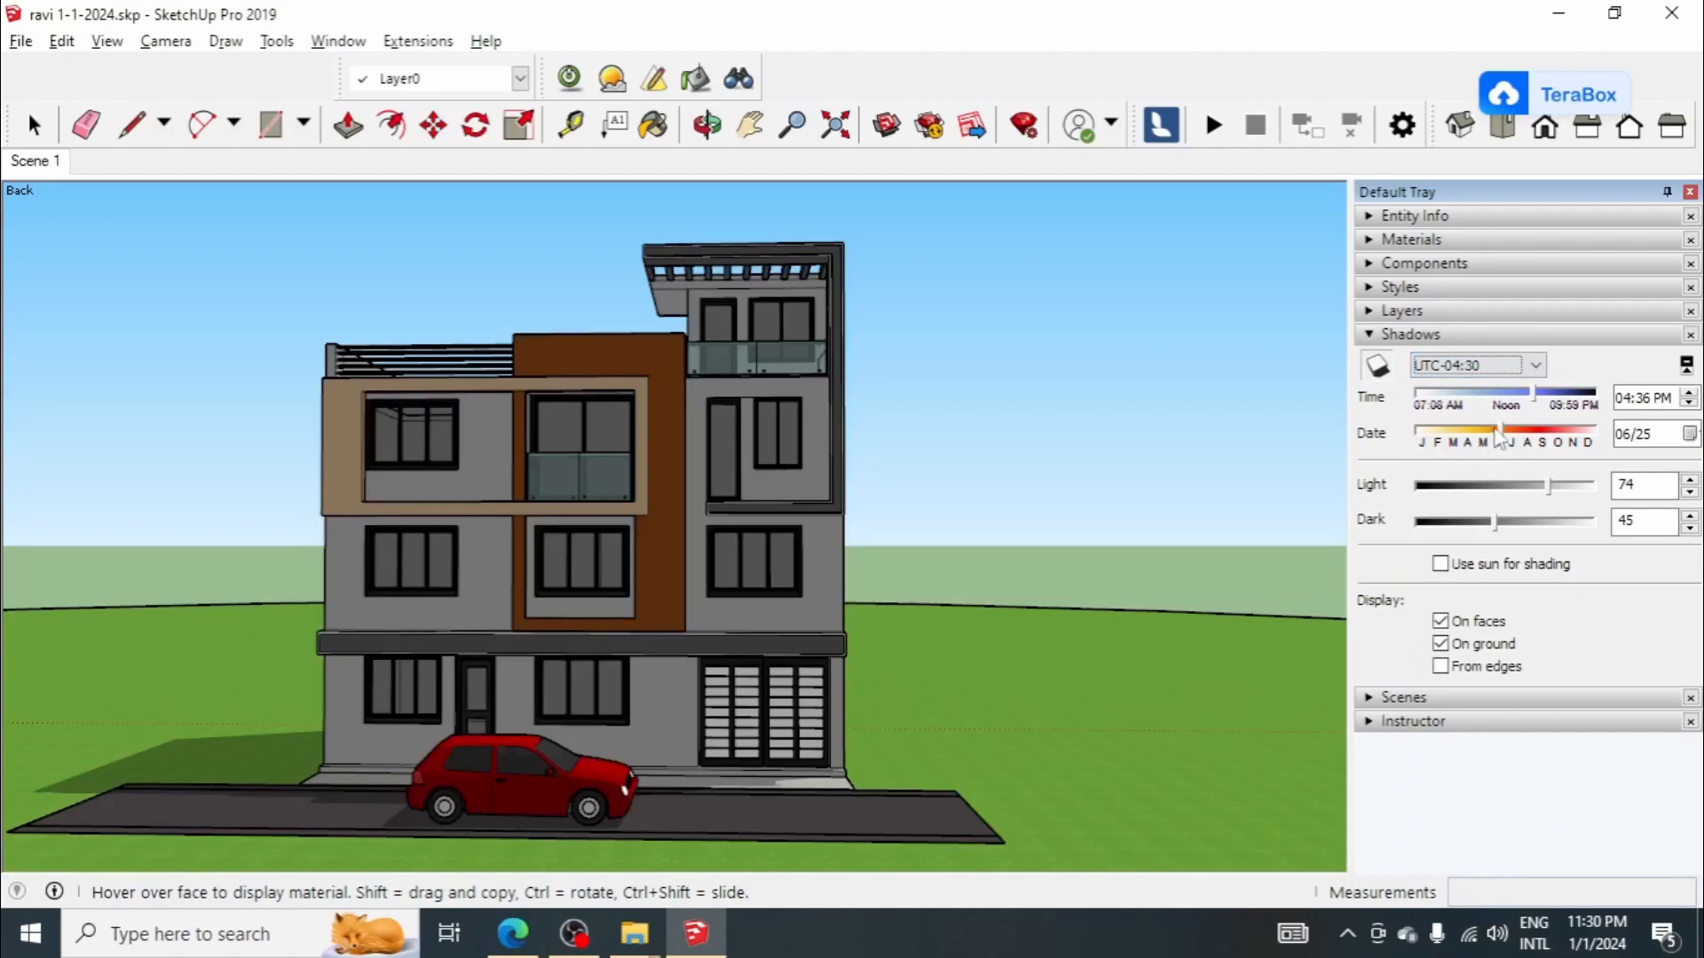
pyautogui.moveTo(1501, 440); pyautogui.dragTo(1557, 484)
pyautogui.moveTo(1488, 530); pyautogui.dragTo(1503, 531)
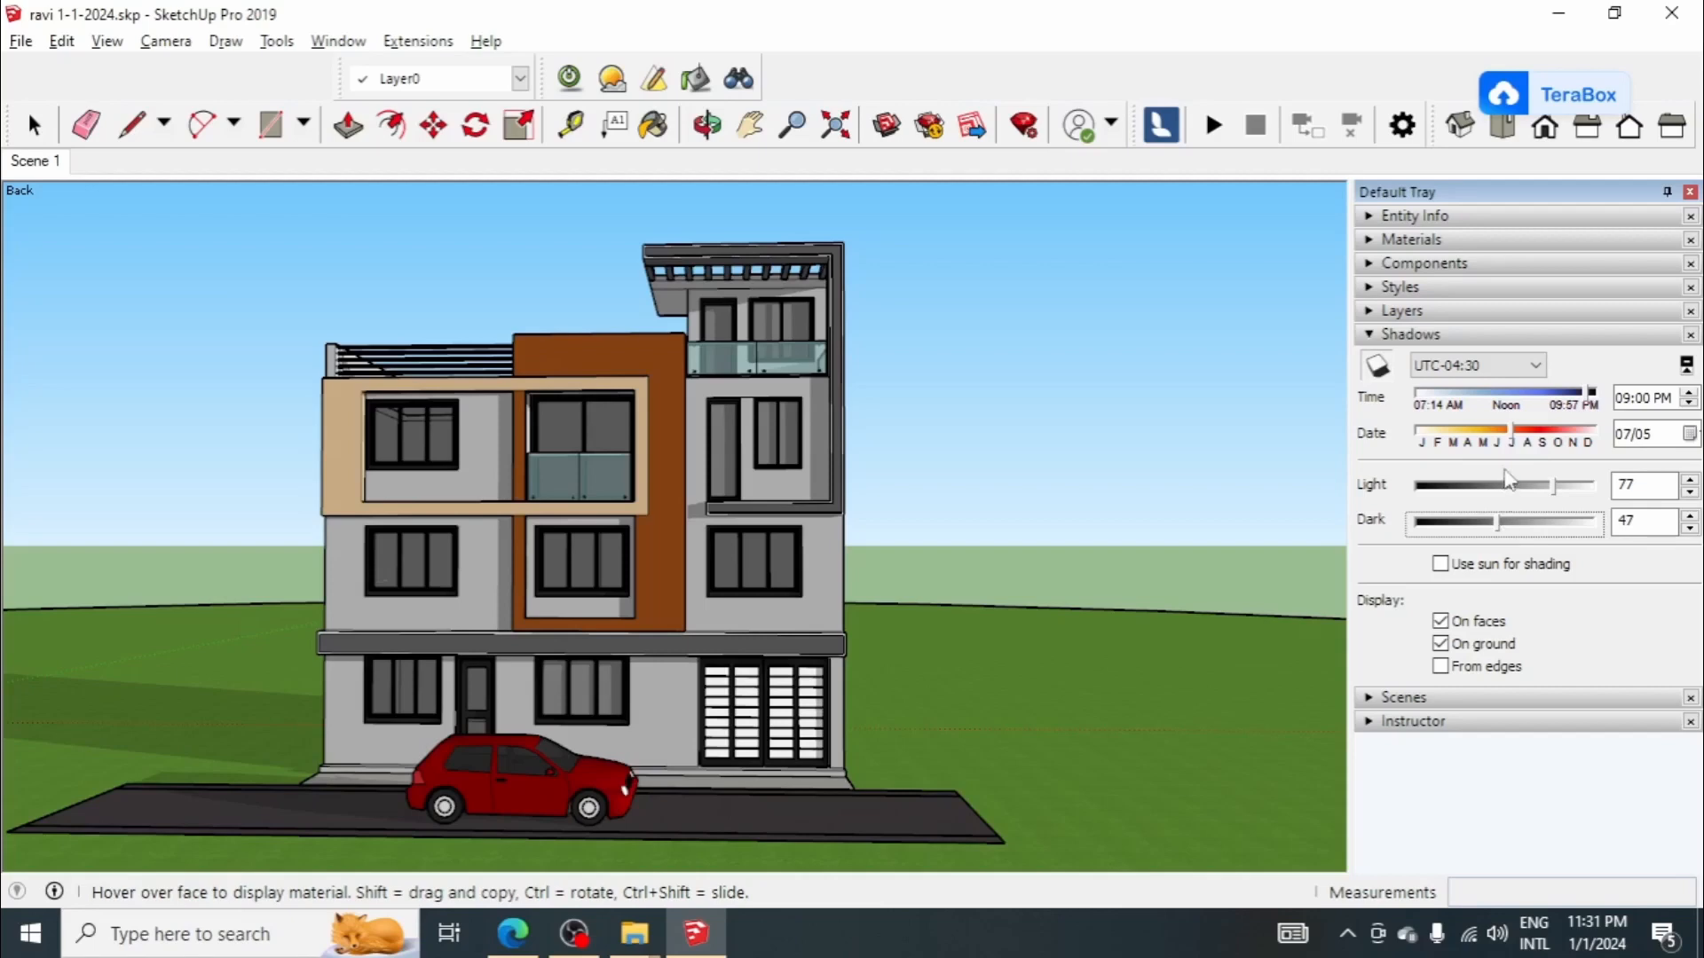
# Step: Adjust the shadows to 08:02 PM on 07/16, with light 88 and dark 49
pyautogui.moveTo(1517, 444); pyautogui.dragTo(1524, 444)
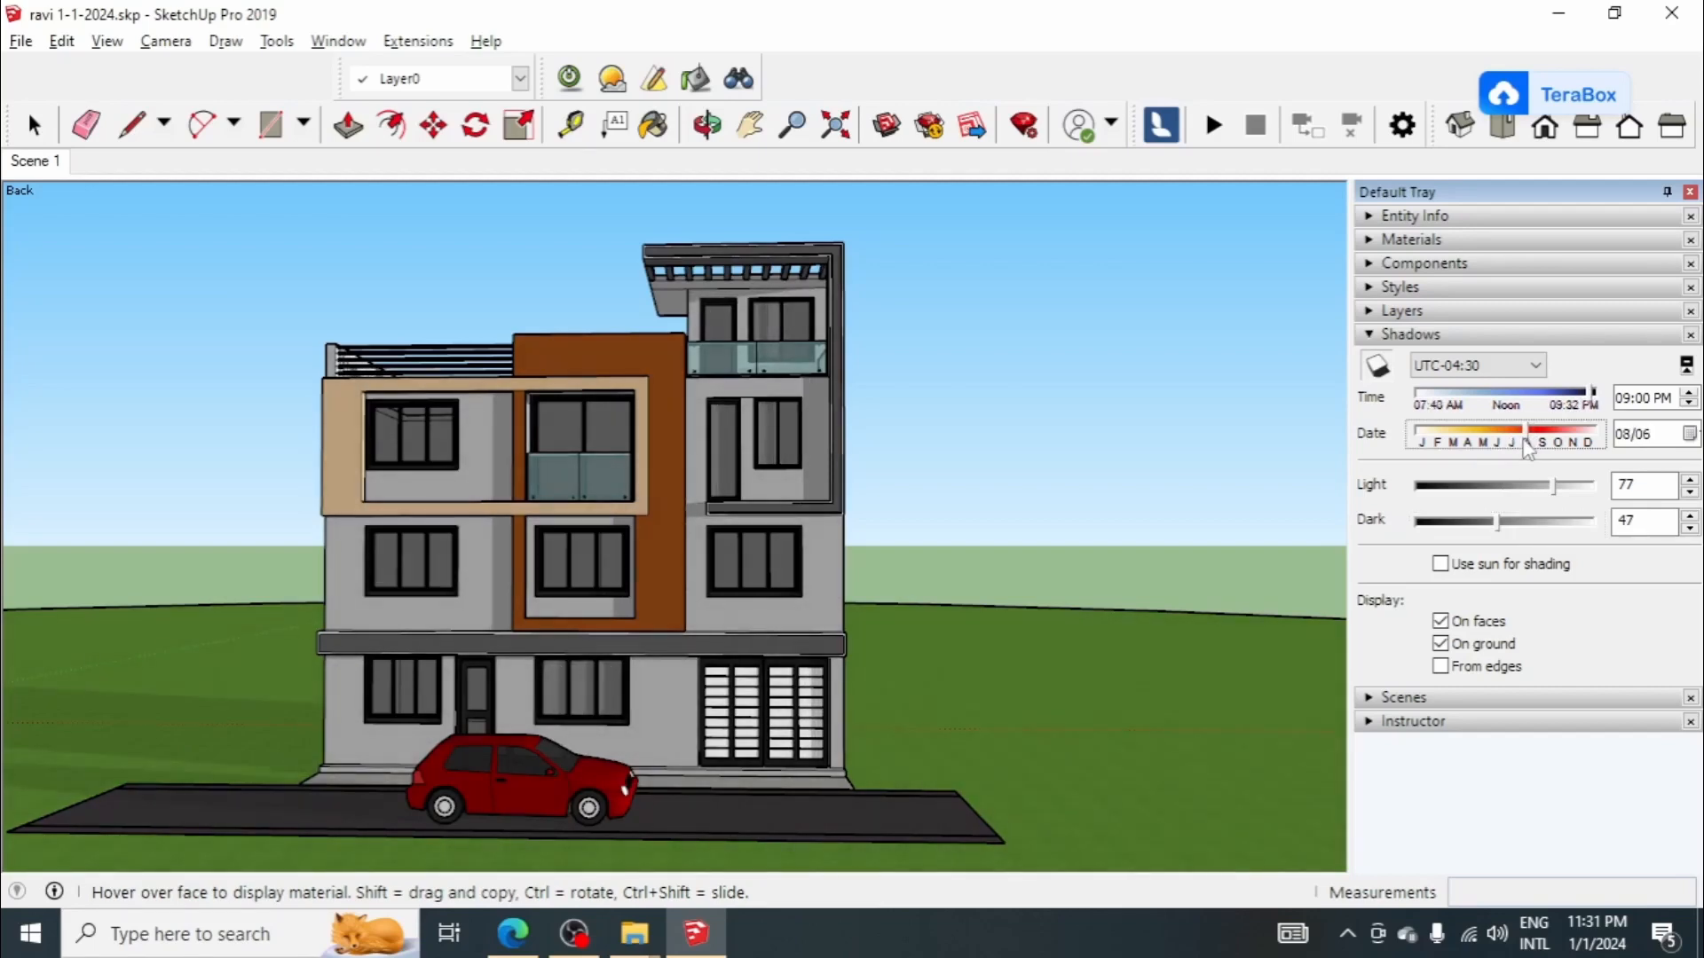
pyautogui.moveTo(1593, 394); pyautogui.dragTo(1577, 405)
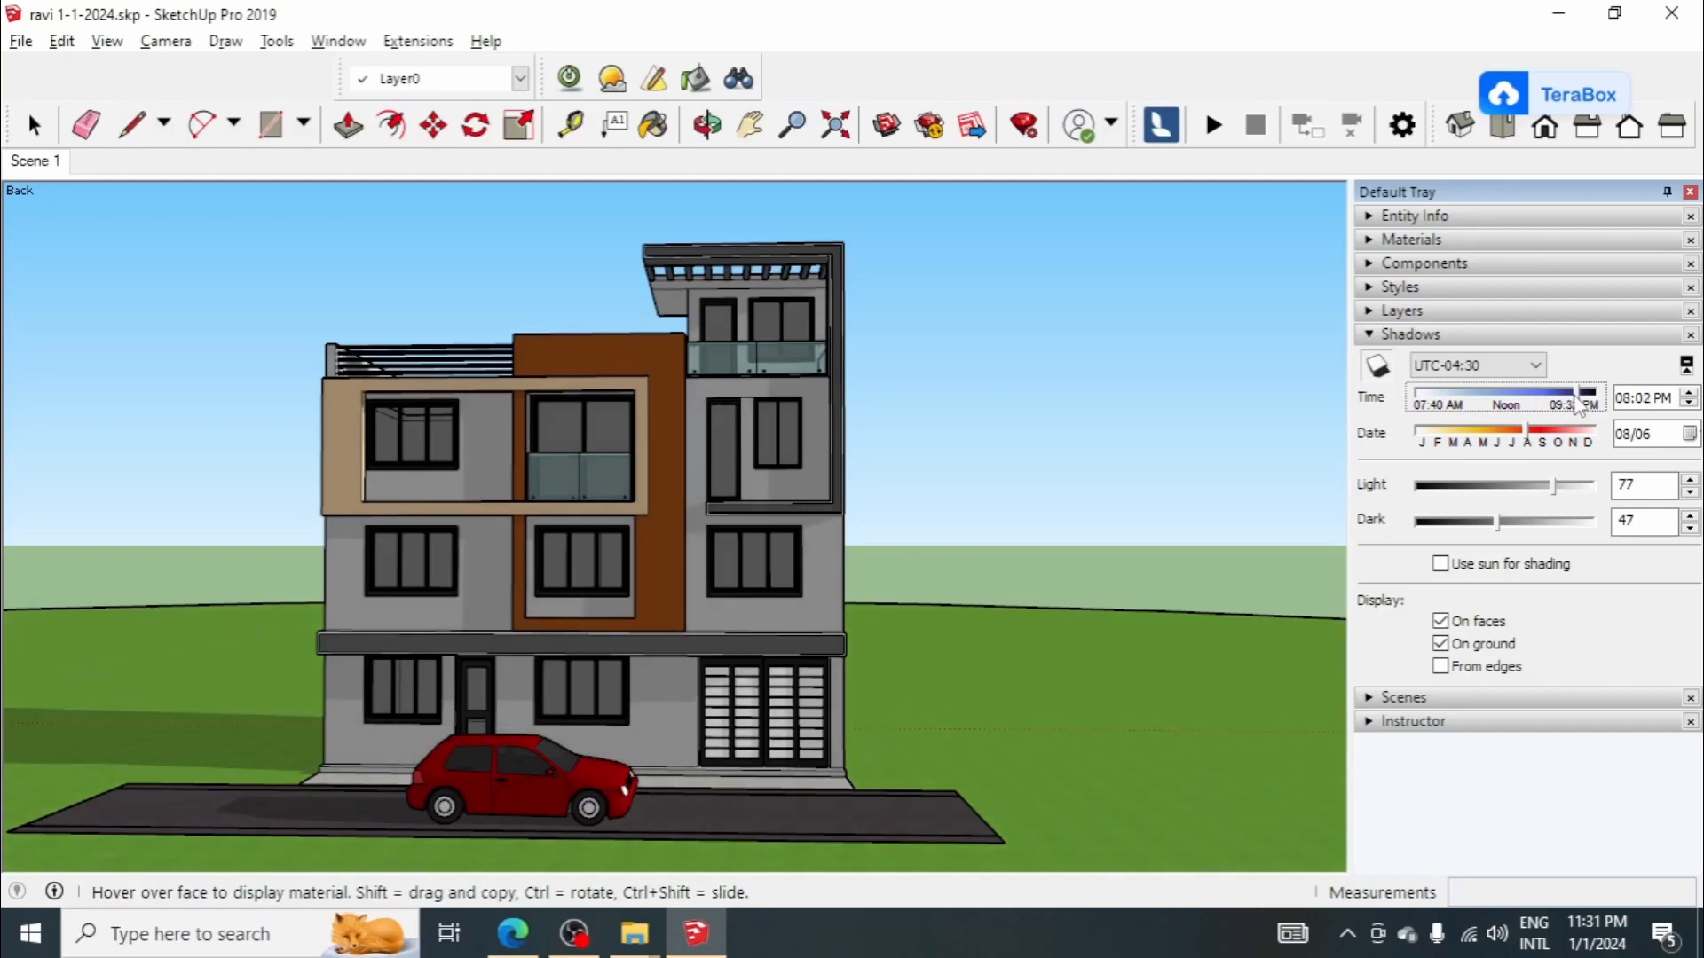
pyautogui.moveTo(1536, 441); pyautogui.dragTo(1517, 443)
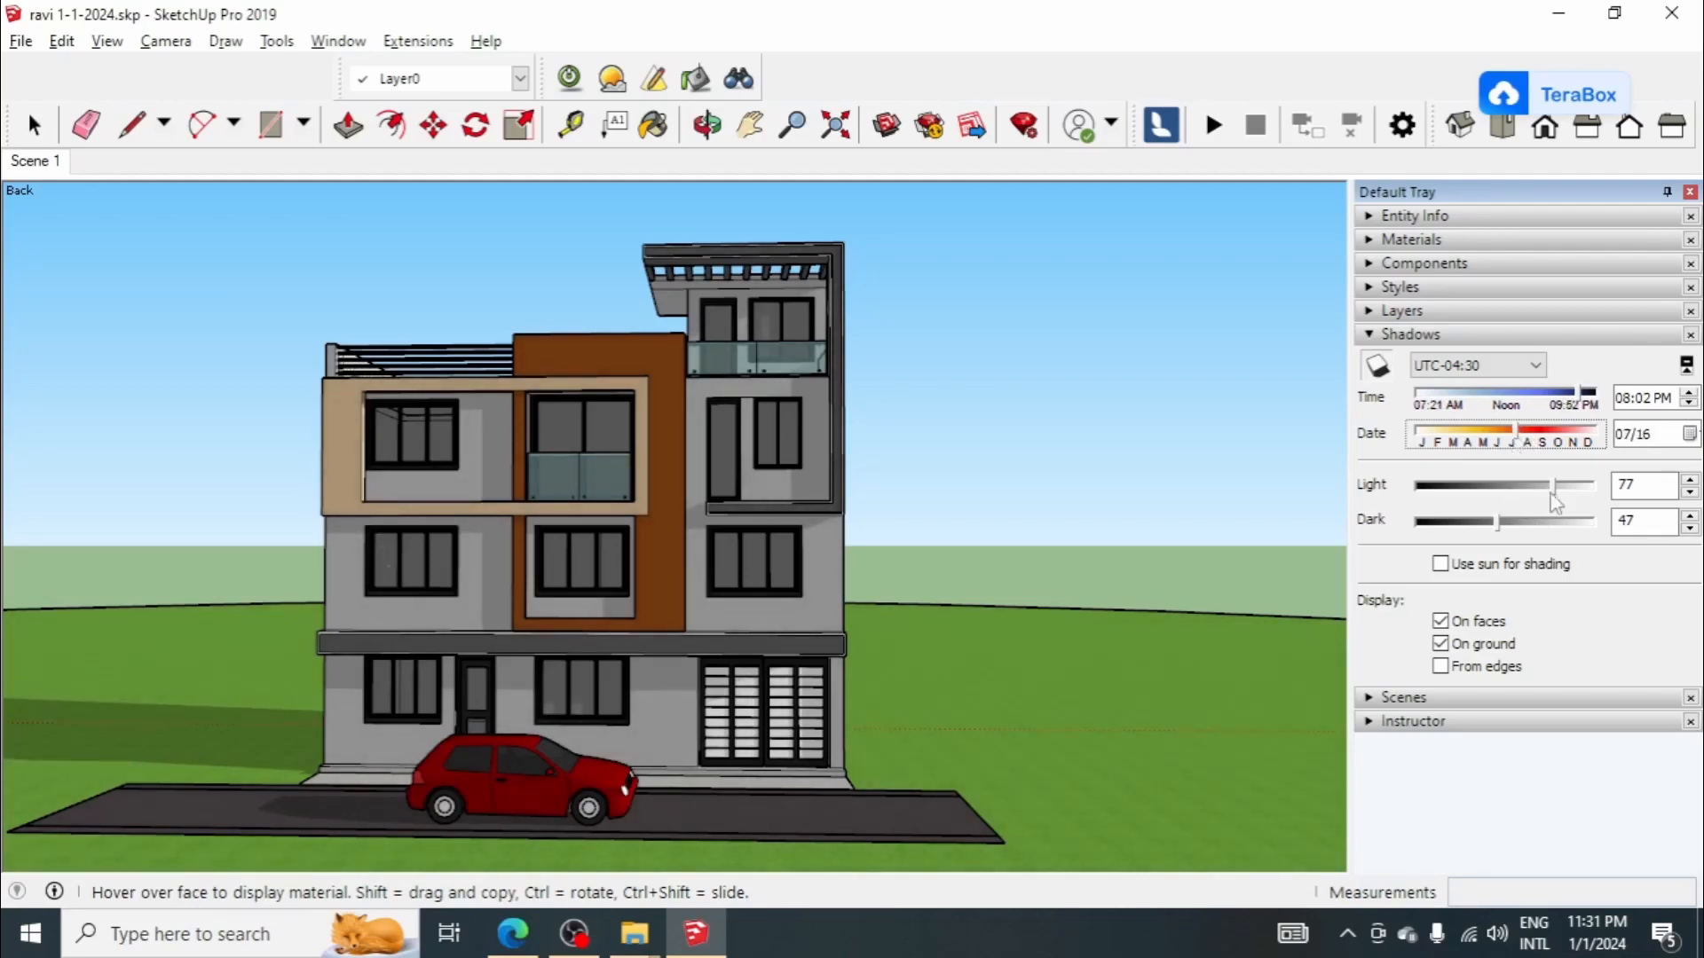
pyautogui.moveTo(1502, 526); pyautogui.dragTo(1576, 495)
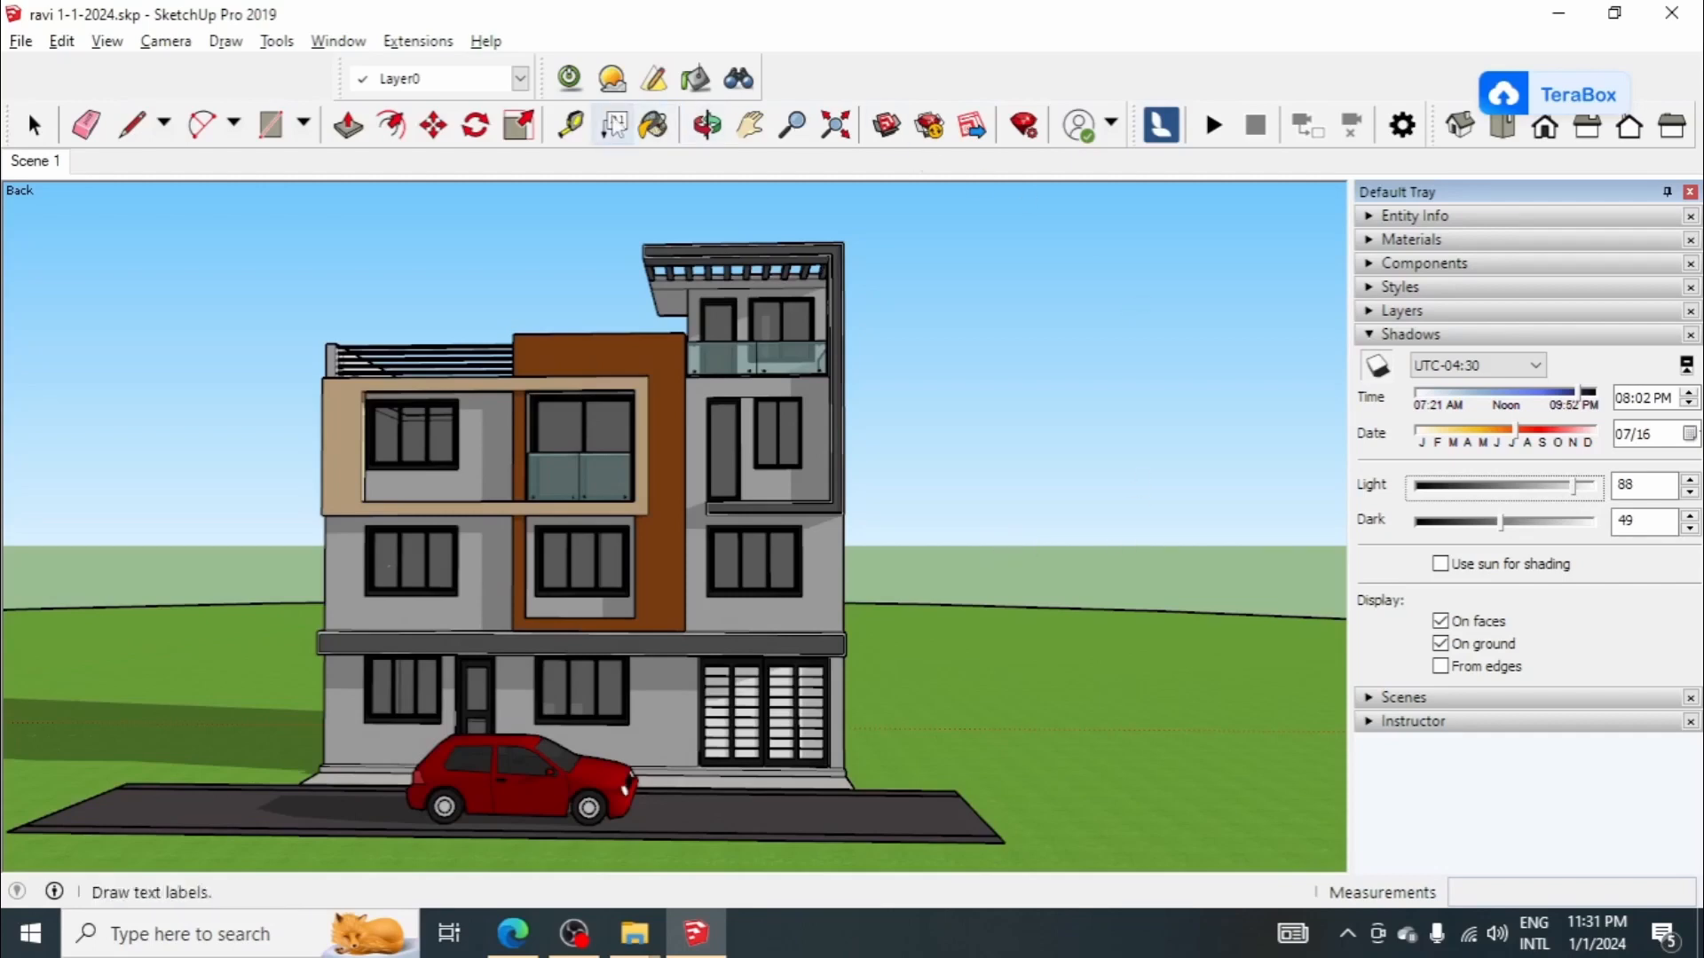
# Step: Open the Twilight environment editor and move it clear of the house to review the Physical Sky and sun settings
pyautogui.click(612, 78)
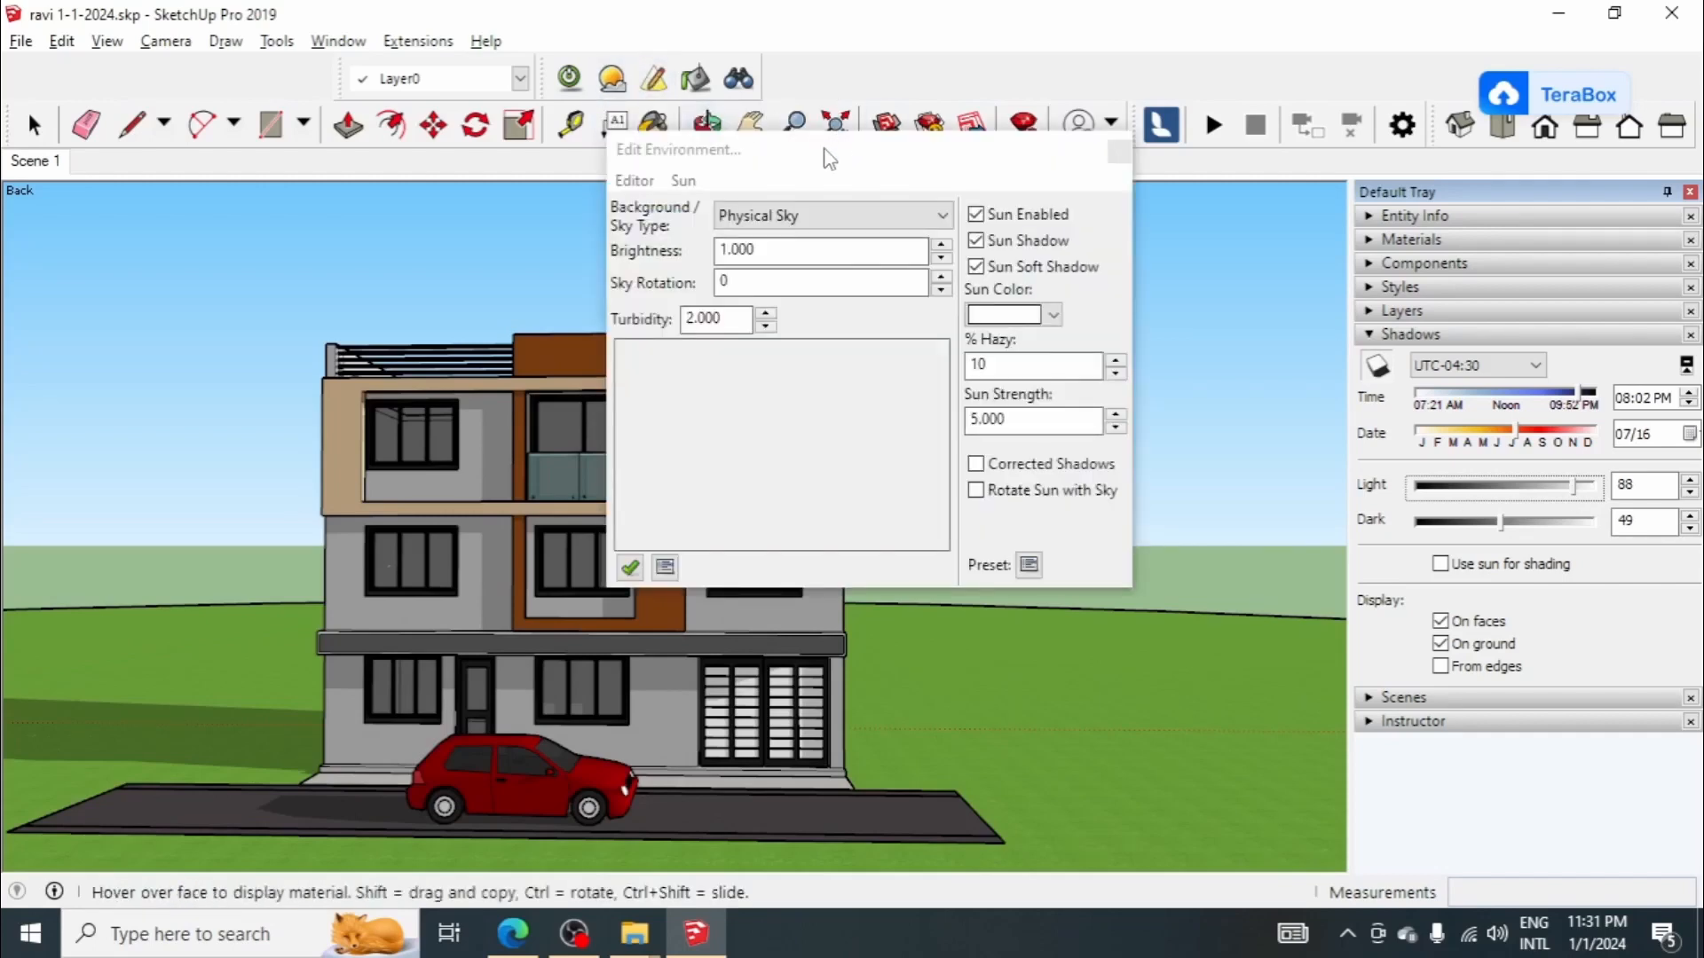
pyautogui.moveTo(903, 157); pyautogui.dragTo(1127, 158)
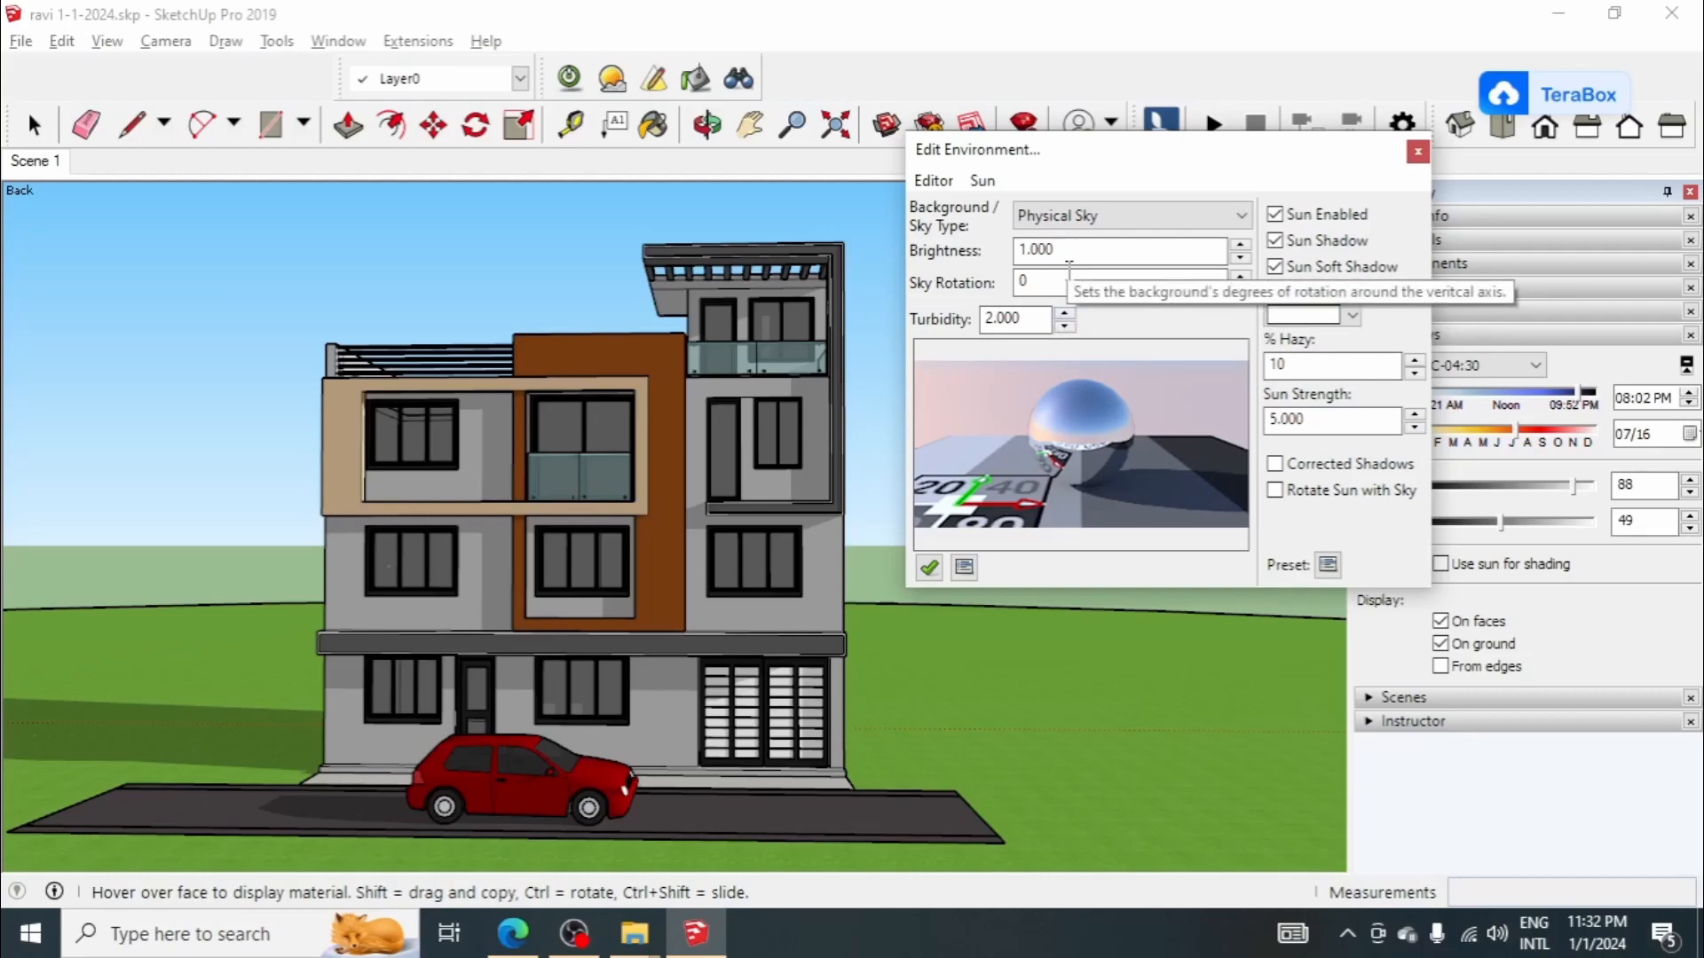
pyautogui.moveTo(1090, 151); pyautogui.dragTo(1124, 121)
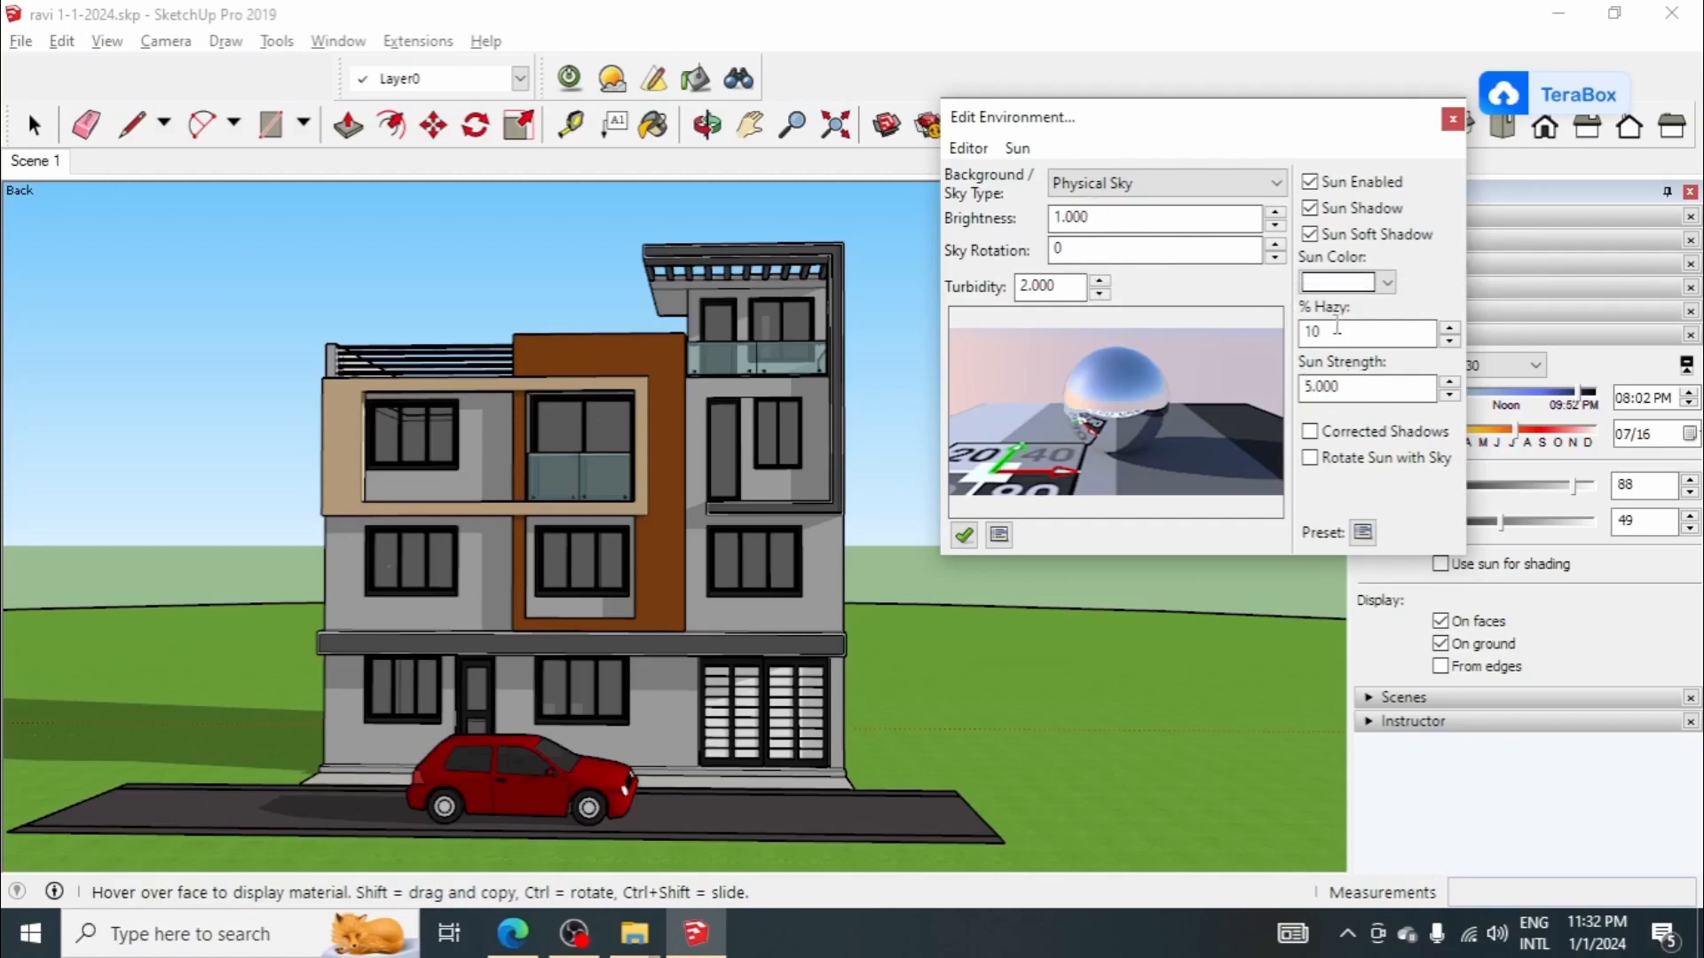
pyautogui.moveTo(1196, 131); pyautogui.dragTo(1240, 130)
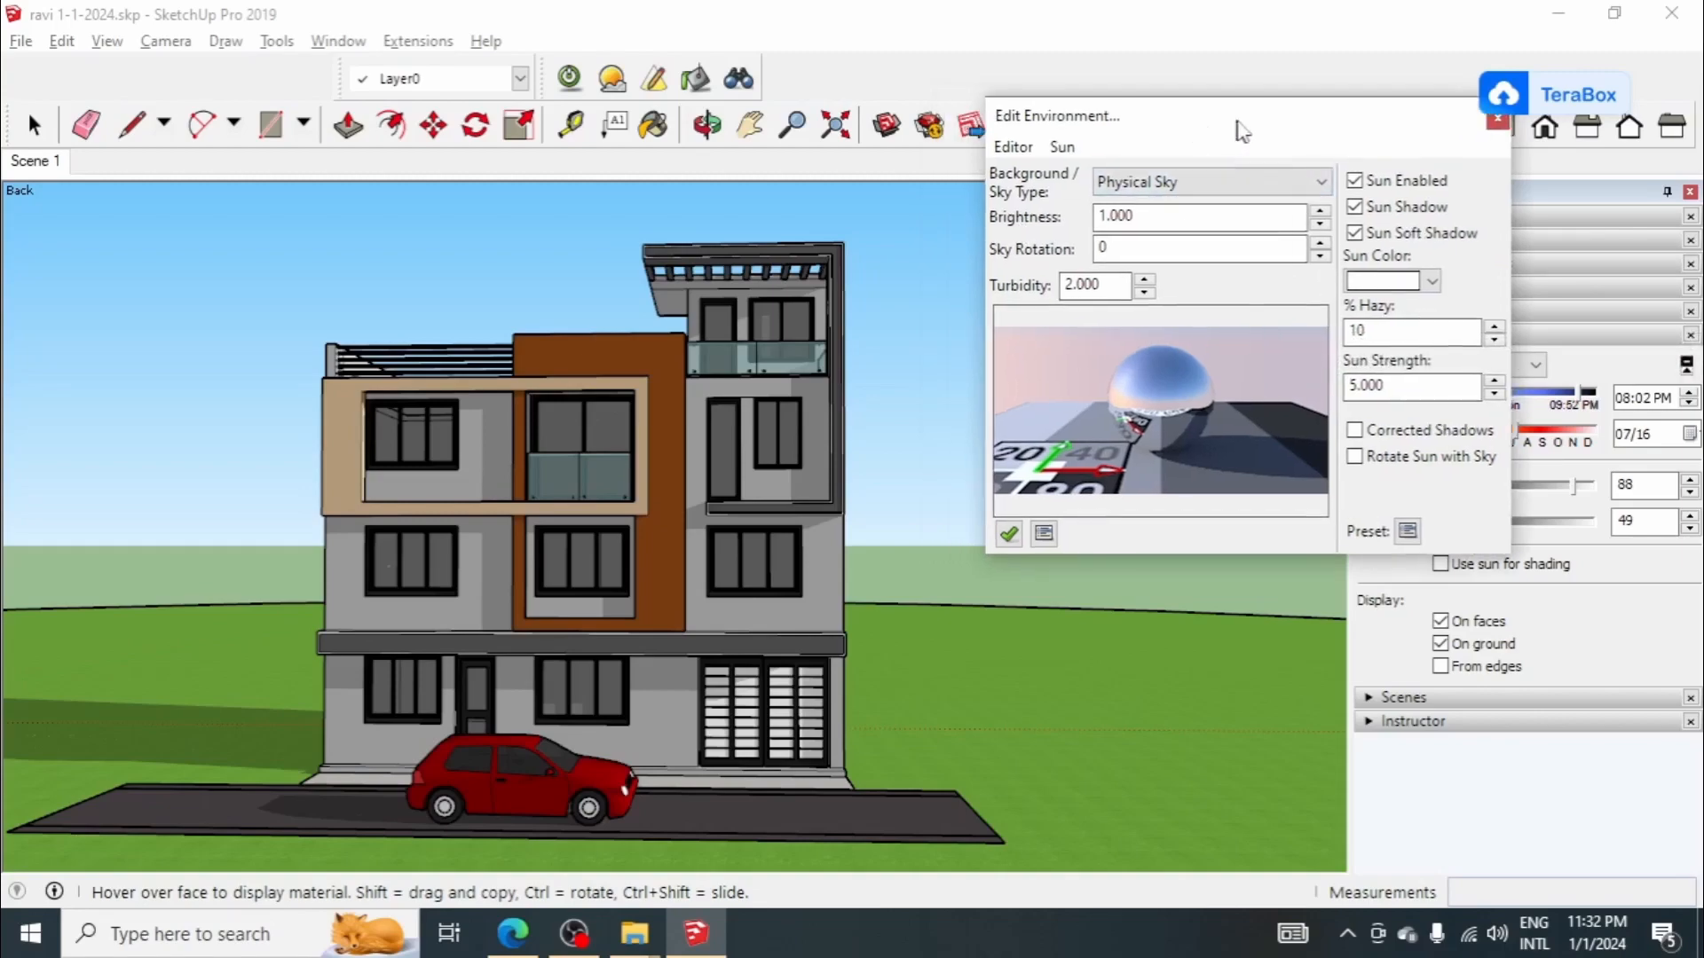
# Step: Render Scene 1 at 800x600 with the Low+ preset, examine the house, and minimize the render window
pyautogui.click(568, 78)
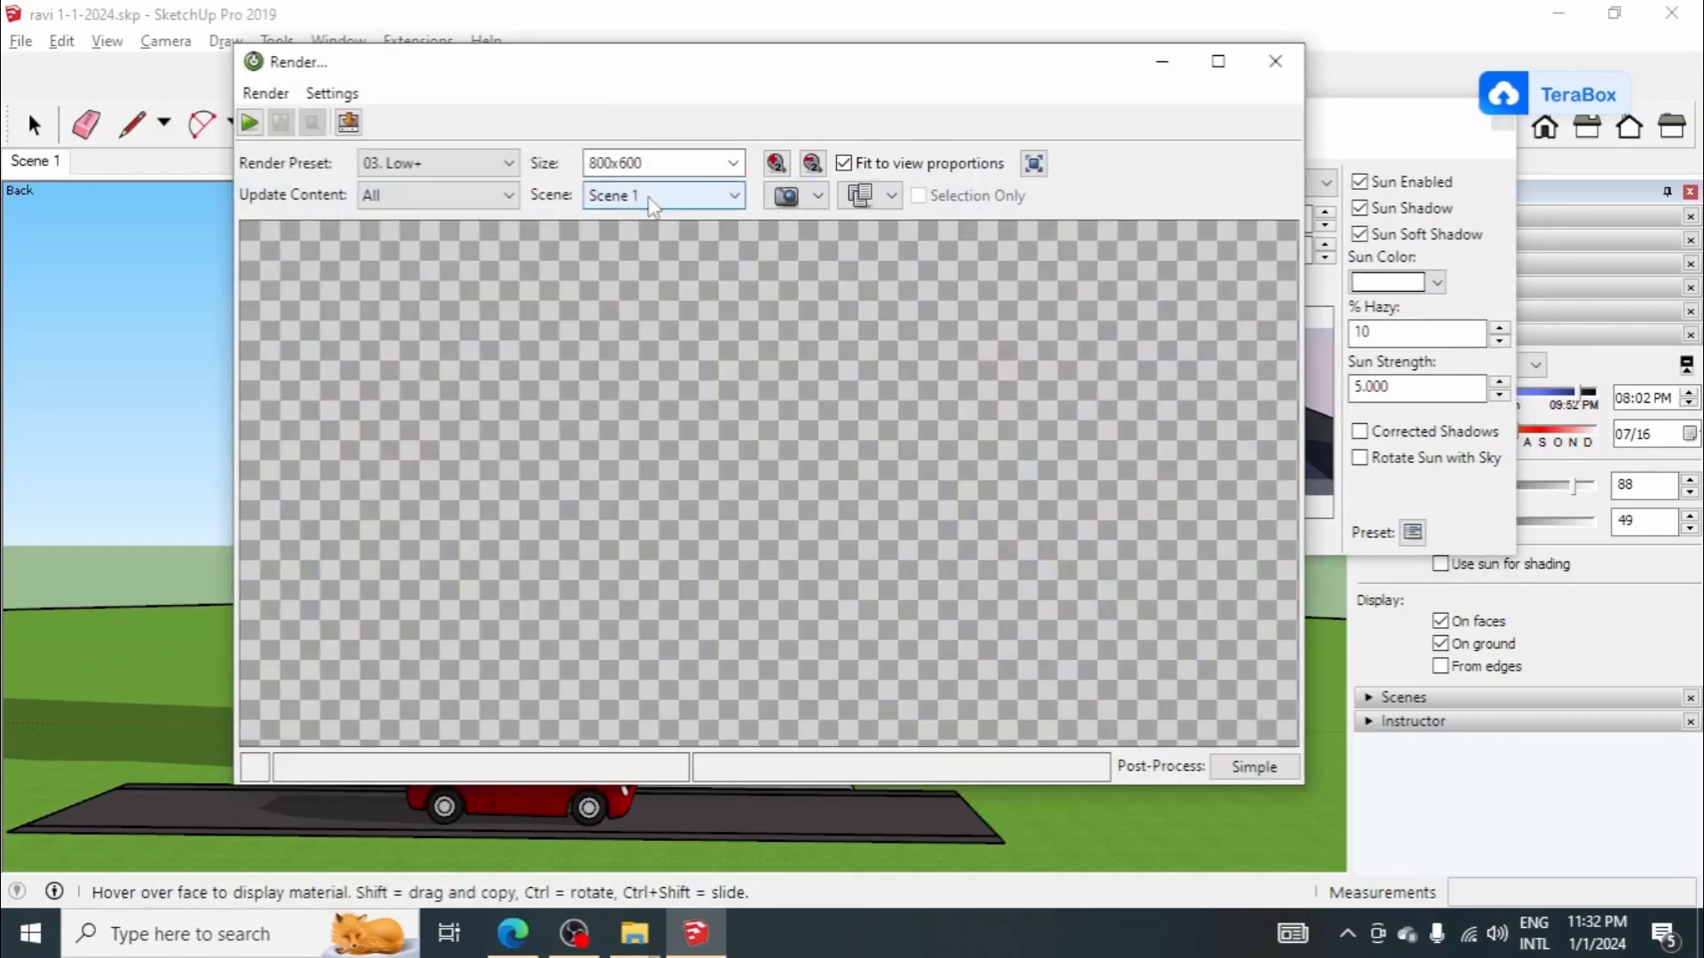
pyautogui.click(249, 121)
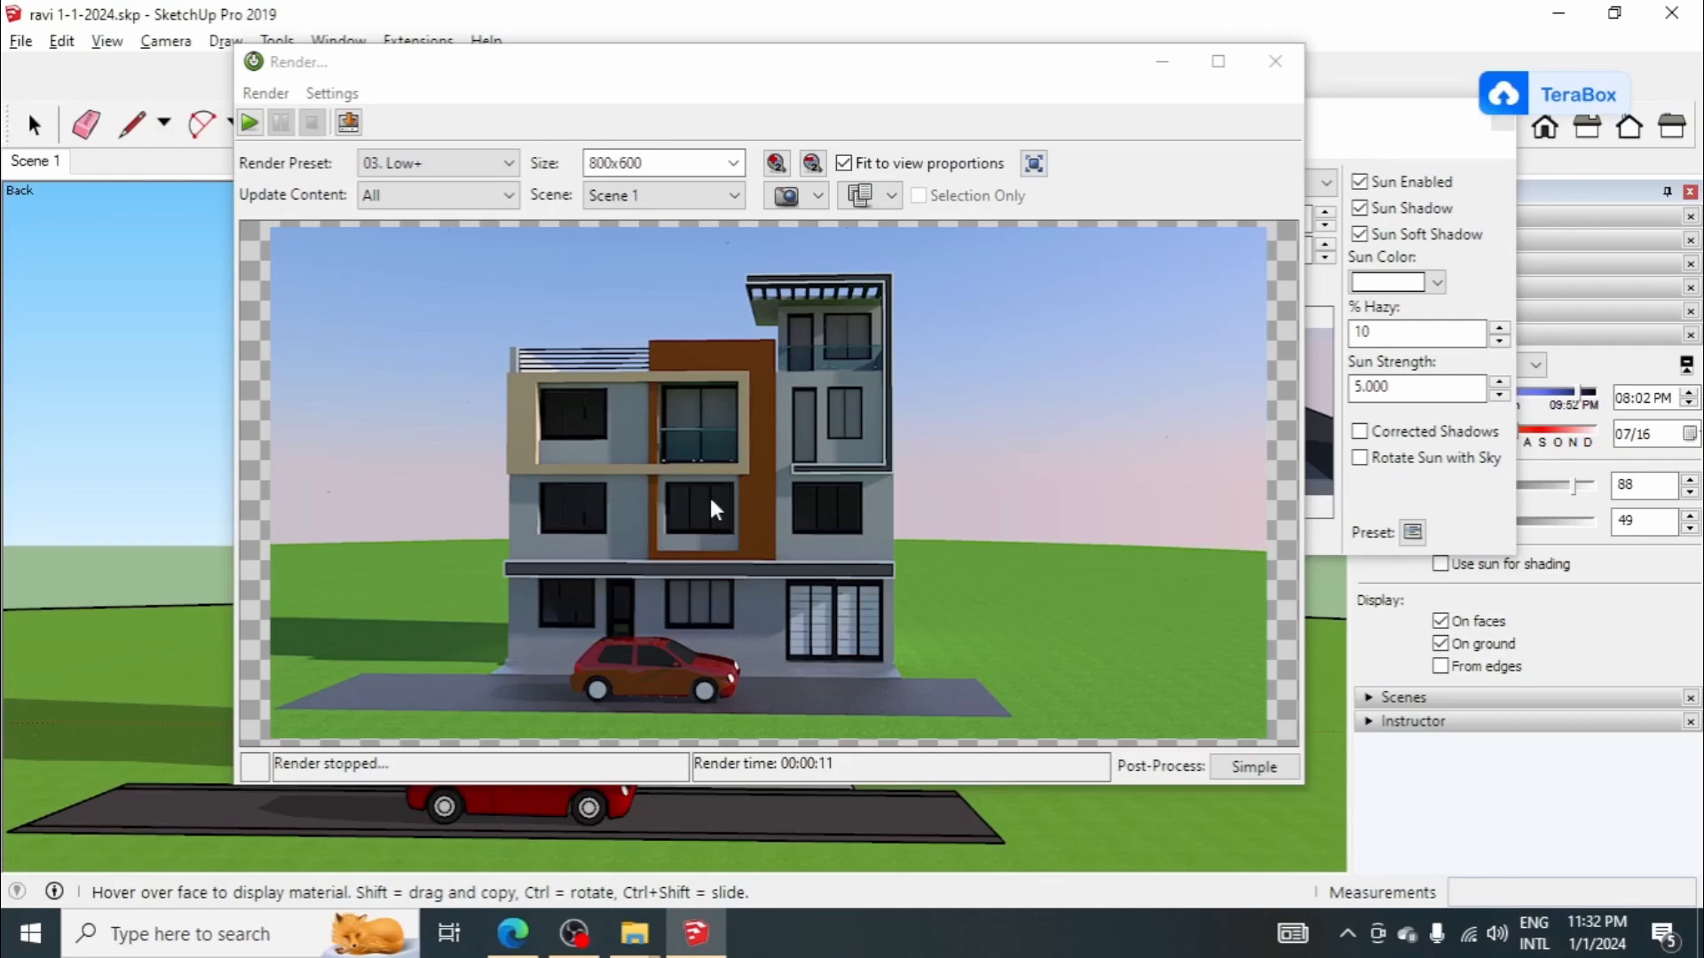
pyautogui.click(873, 500)
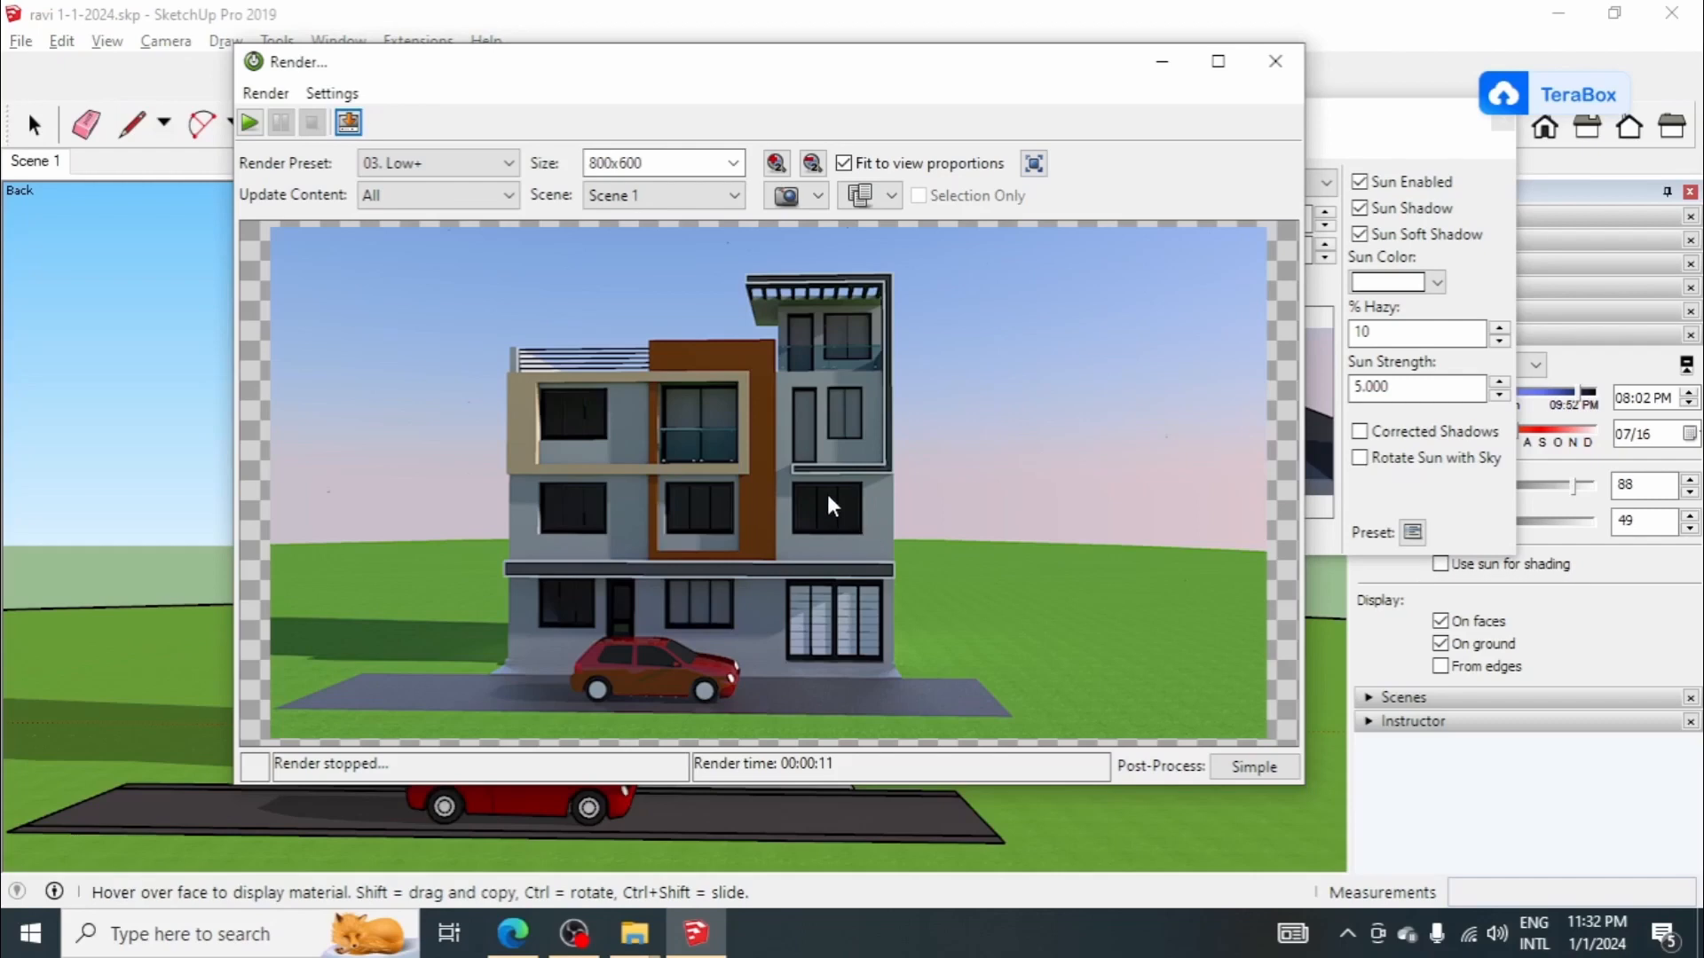
pyautogui.click(1161, 61)
# Step: Reopen the material editor and set the <Gray Glass>1 window material's SketchUp alpha to 60%
pyautogui.click(695, 80)
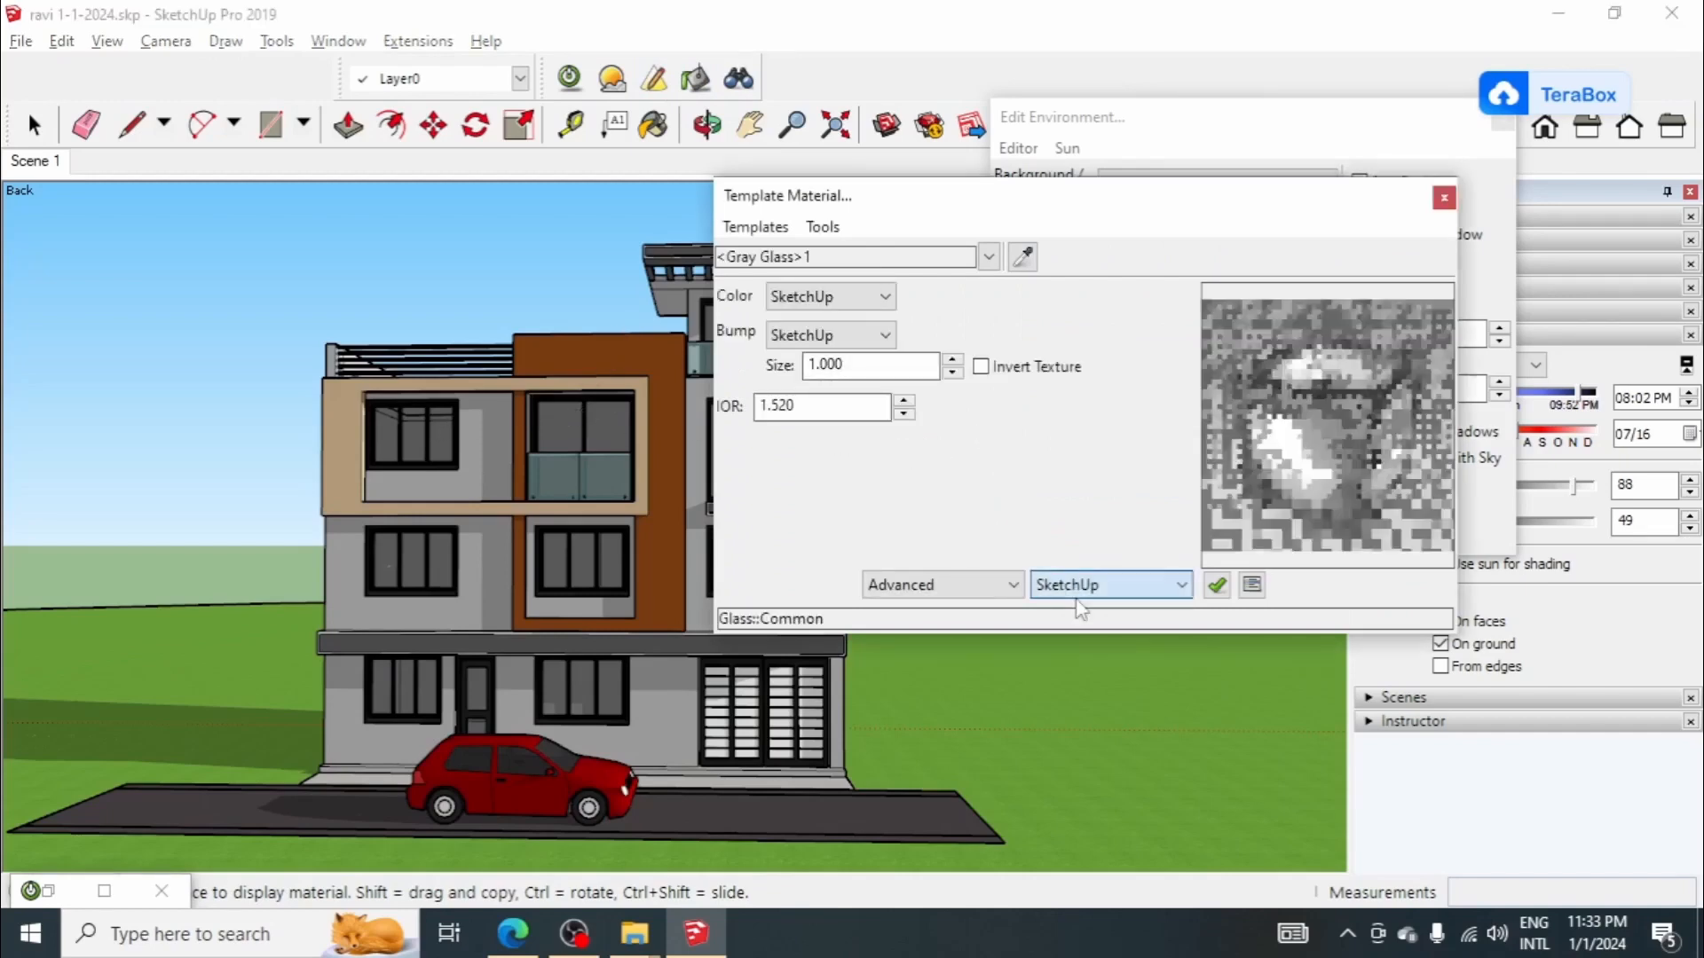
pyautogui.click(1078, 586)
pyautogui.doubleClick(890, 672)
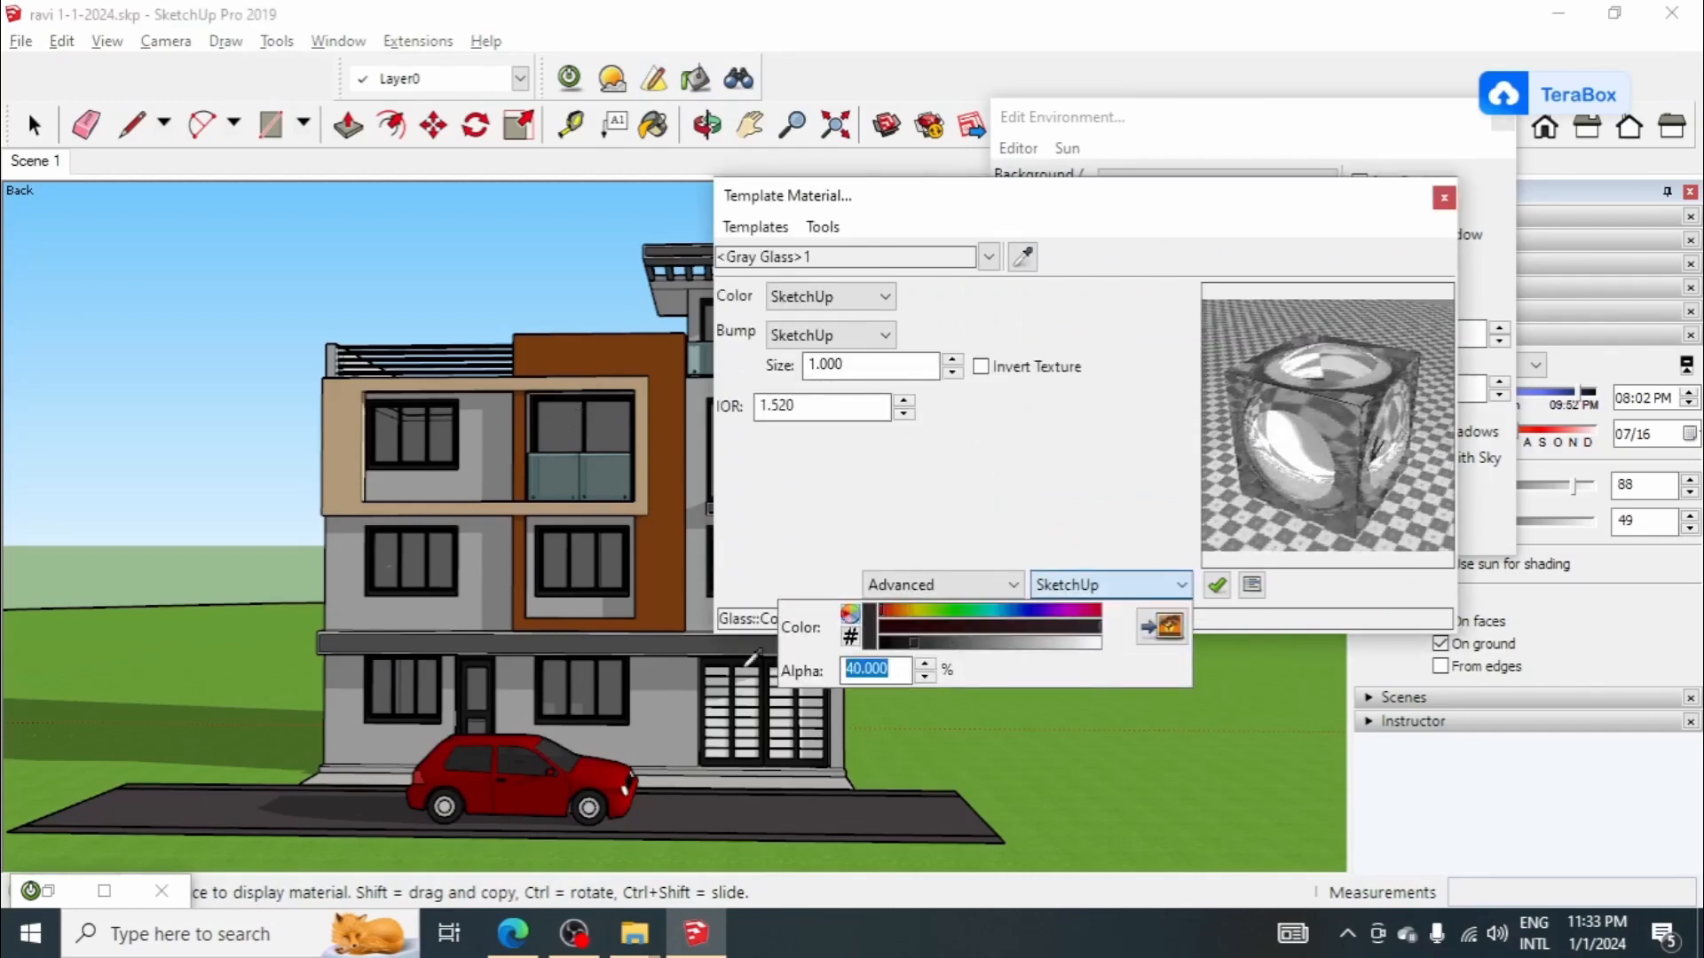
pyautogui.write('60')
pyautogui.click(902, 513)
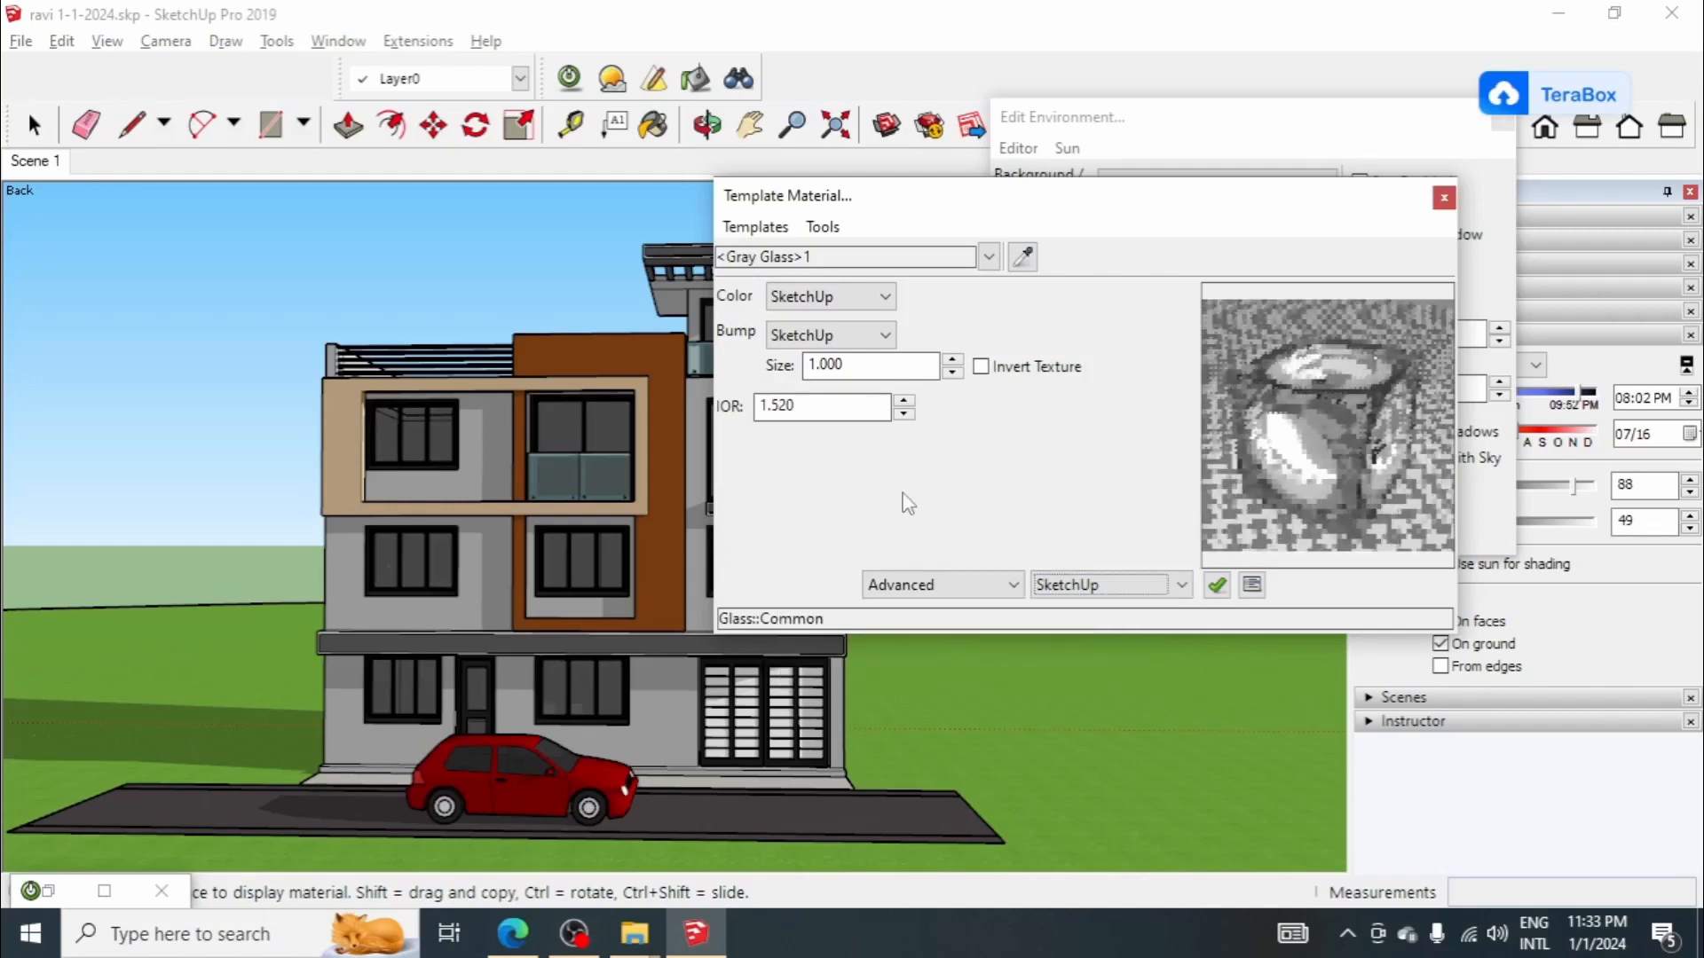
# Step: Close the material editor, re-render Scene 1 at 800x600 with Low+ without saving the previous render, and minimize the render window
pyautogui.click(1444, 197)
pyautogui.click(571, 79)
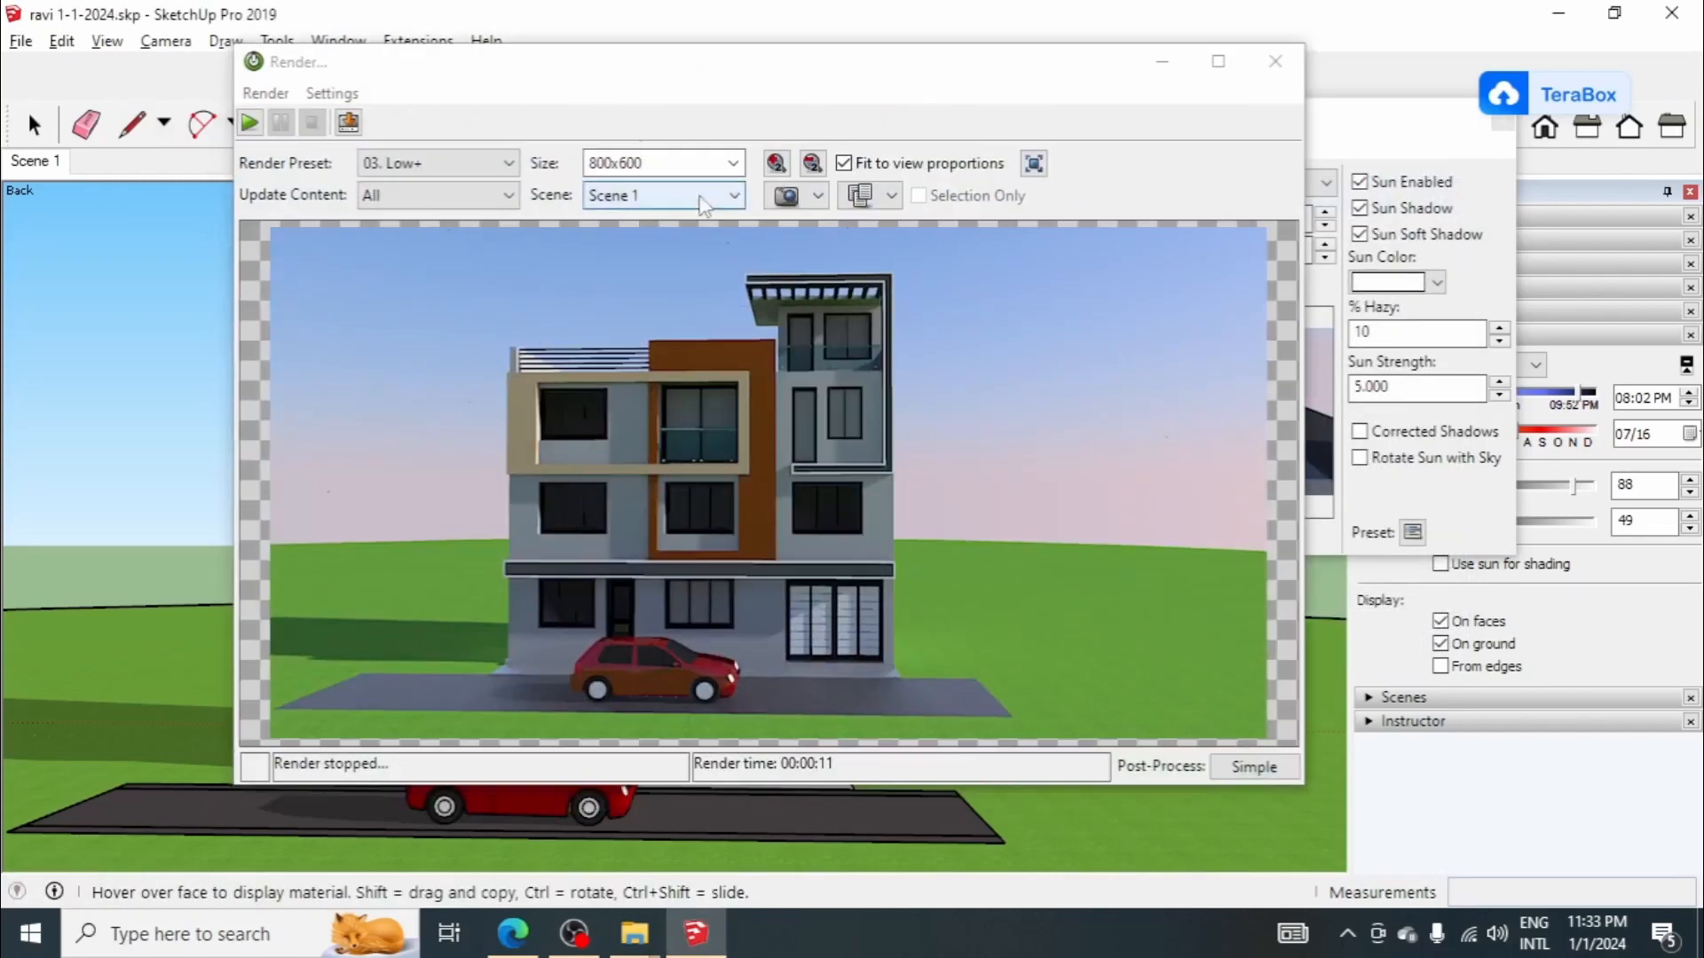
pyautogui.click(250, 122)
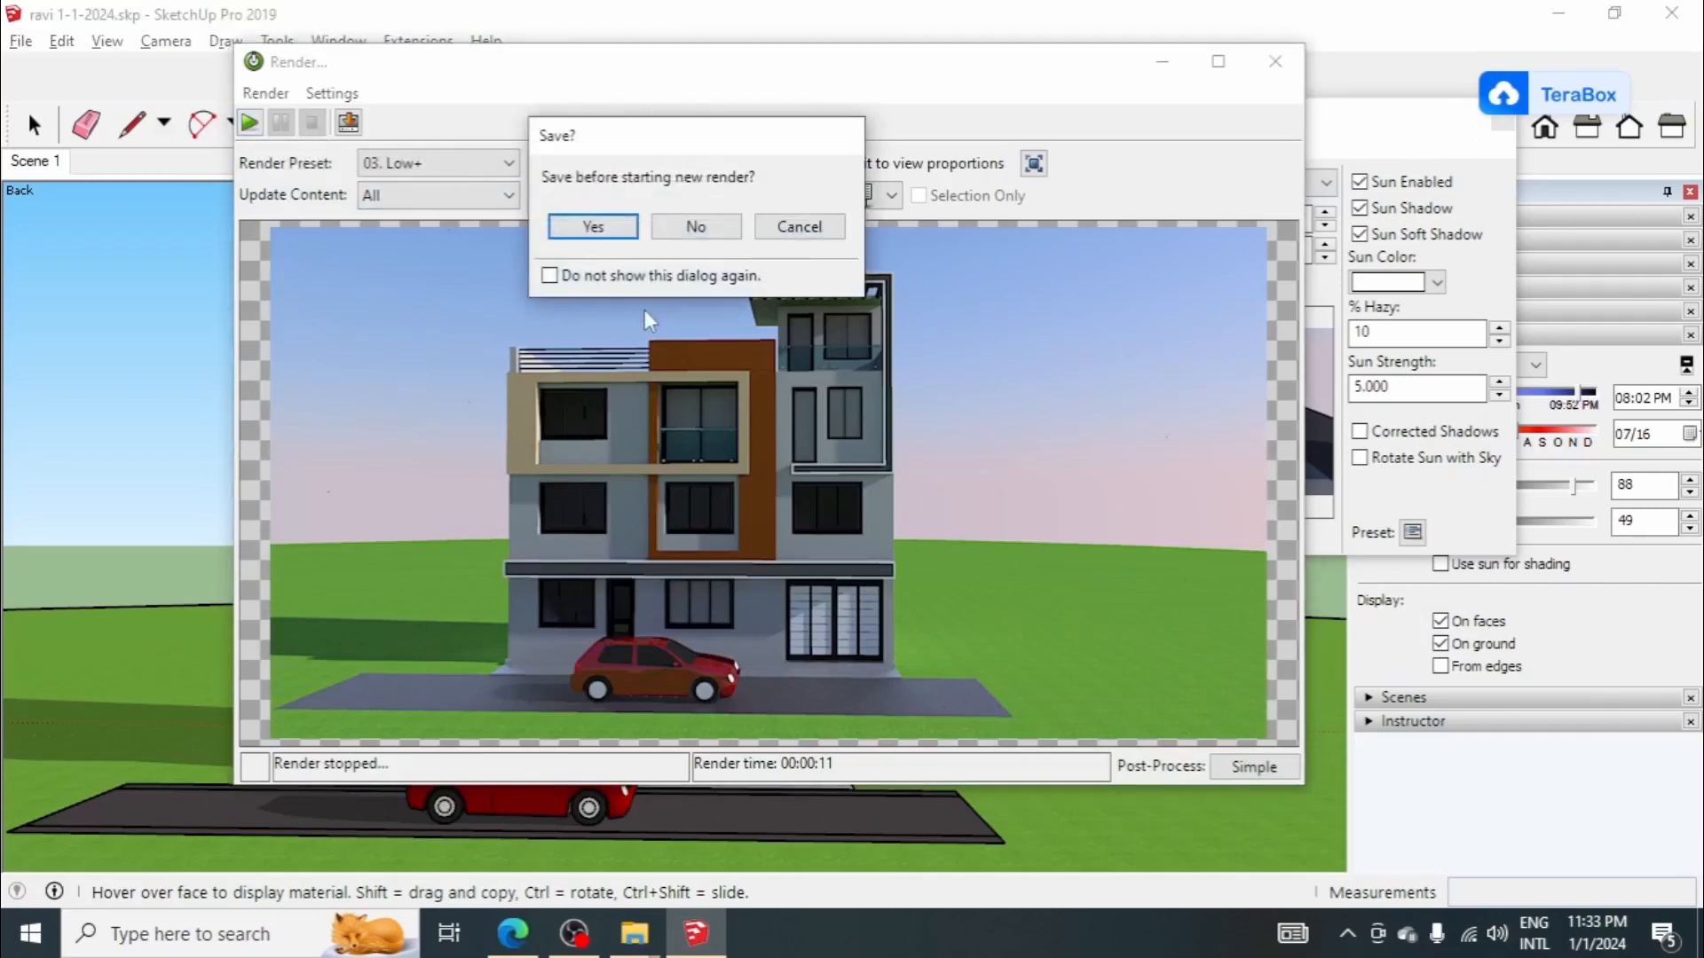
pyautogui.click(681, 228)
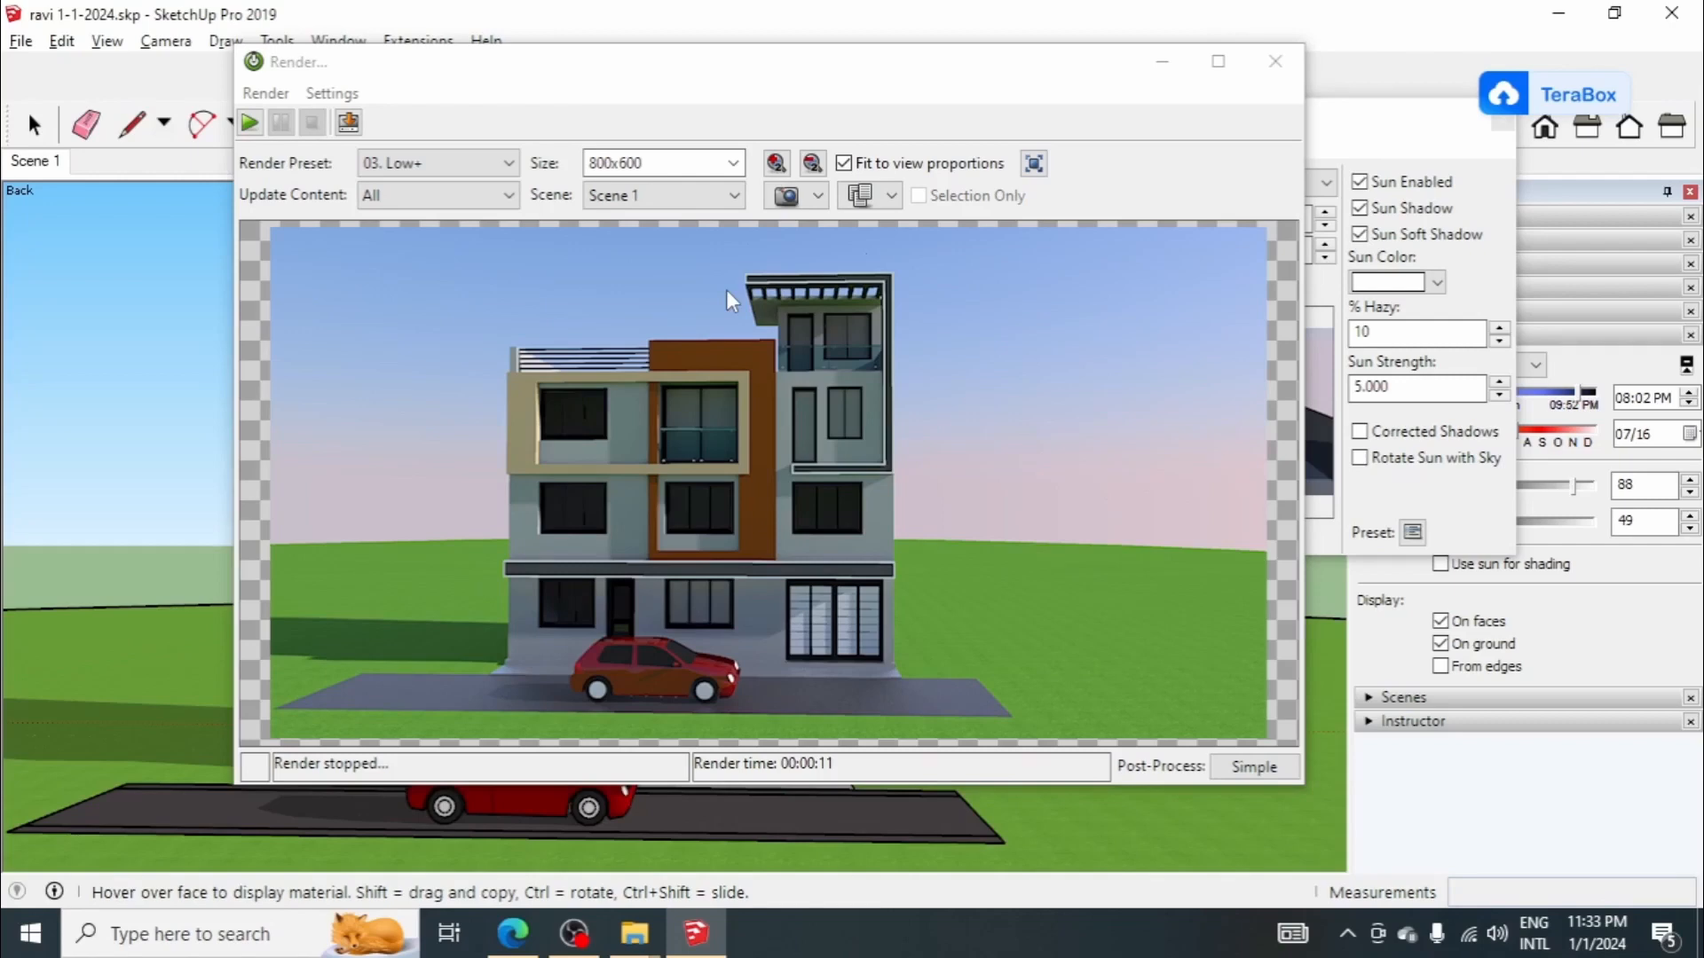
pyautogui.click(1164, 61)
# Step: Open the house group for editing and unglue the first-floor window on the right side of the facade from its wall
pyautogui.scroll(6, 730, 503)
pyautogui.scroll(-2, 729, 506)
pyautogui.moveTo(729, 507); pyautogui.dragTo(724, 562, button='middle')
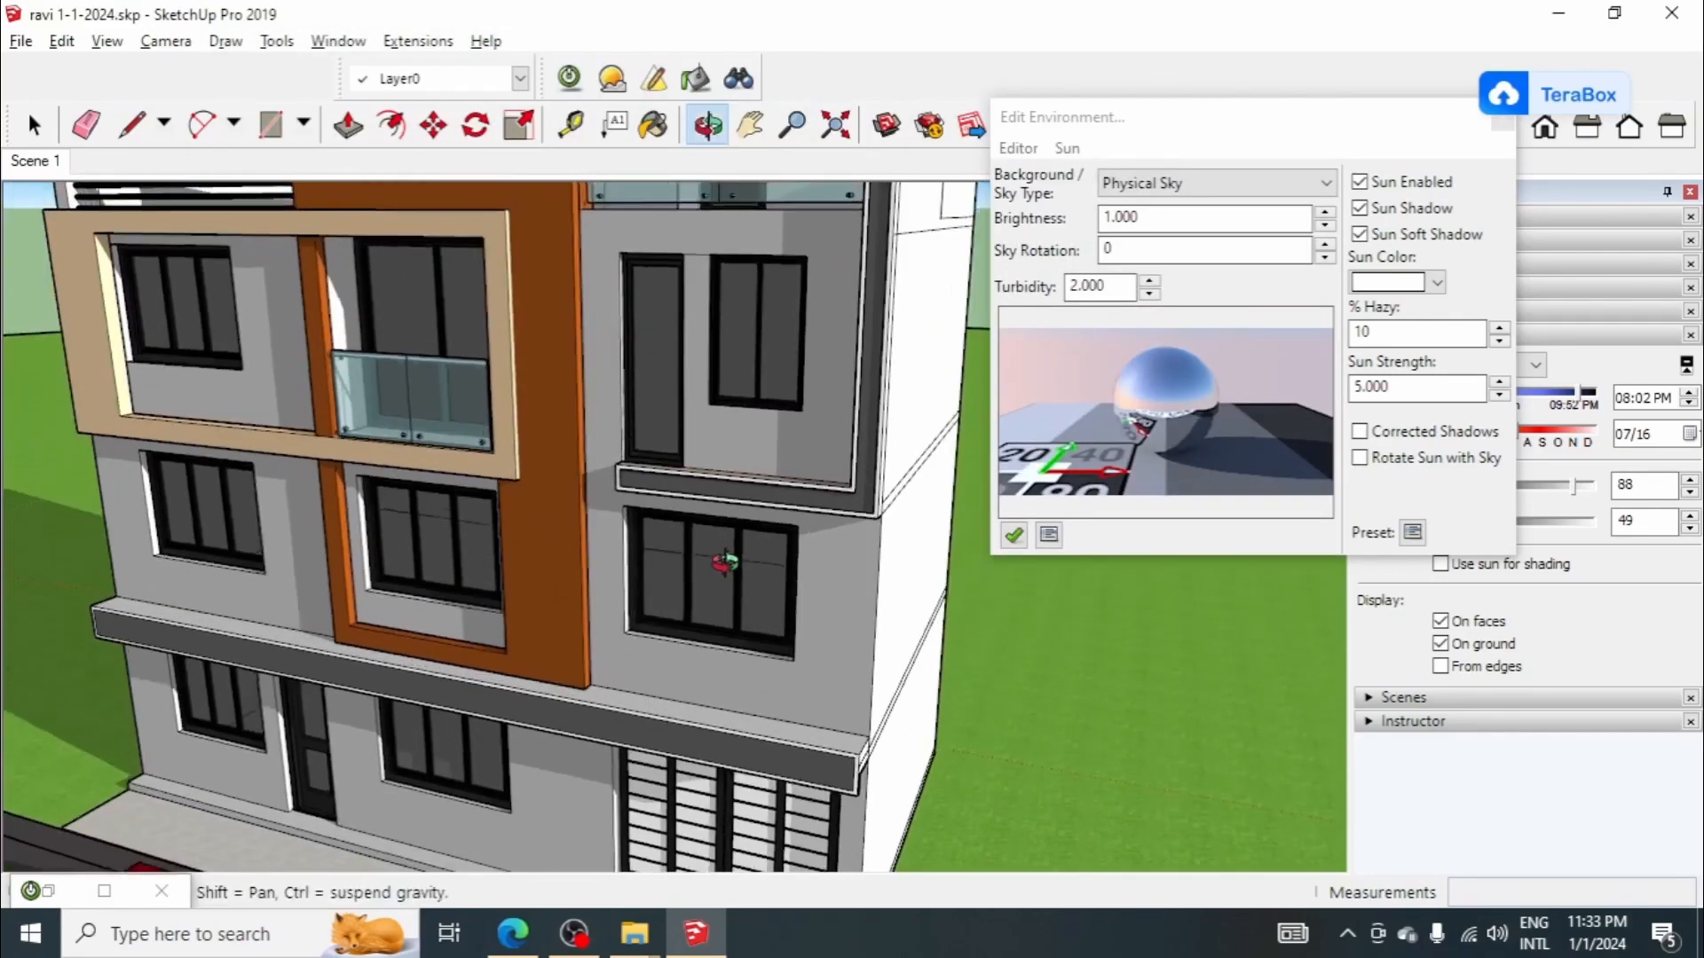
pyautogui.scroll(3, 694, 607)
pyautogui.press('space')
pyautogui.click(694, 552)
pyautogui.rightClick(694, 552)
pyautogui.click(718, 568)
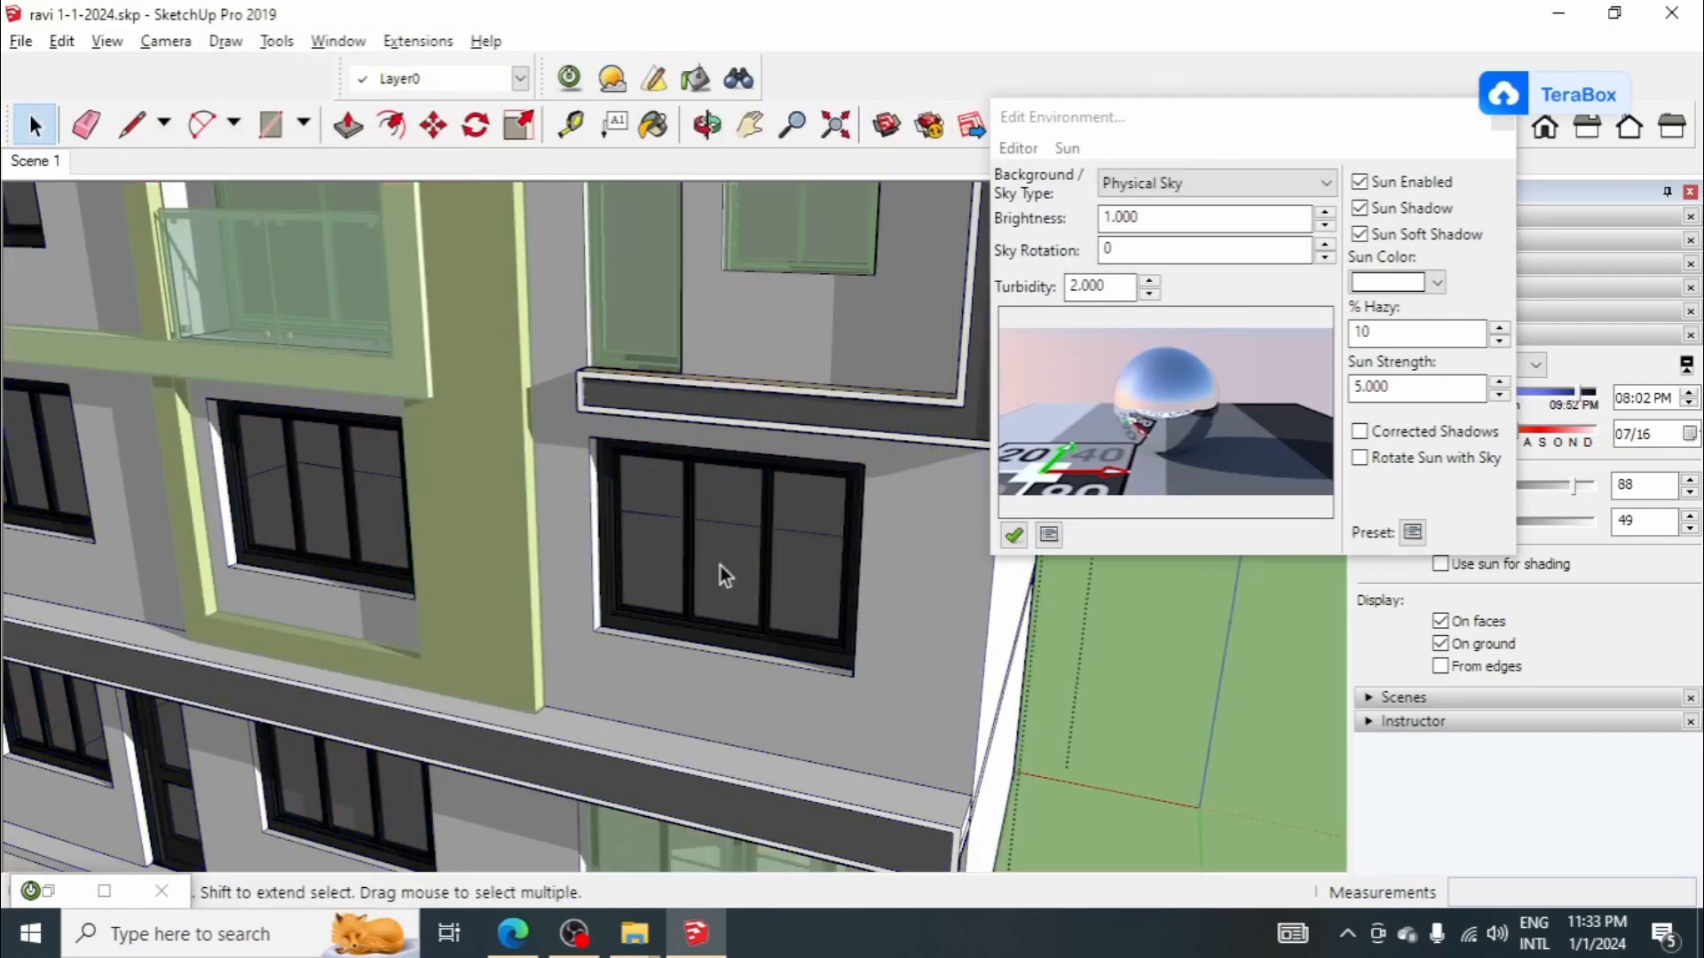
pyautogui.rightClick(722, 561)
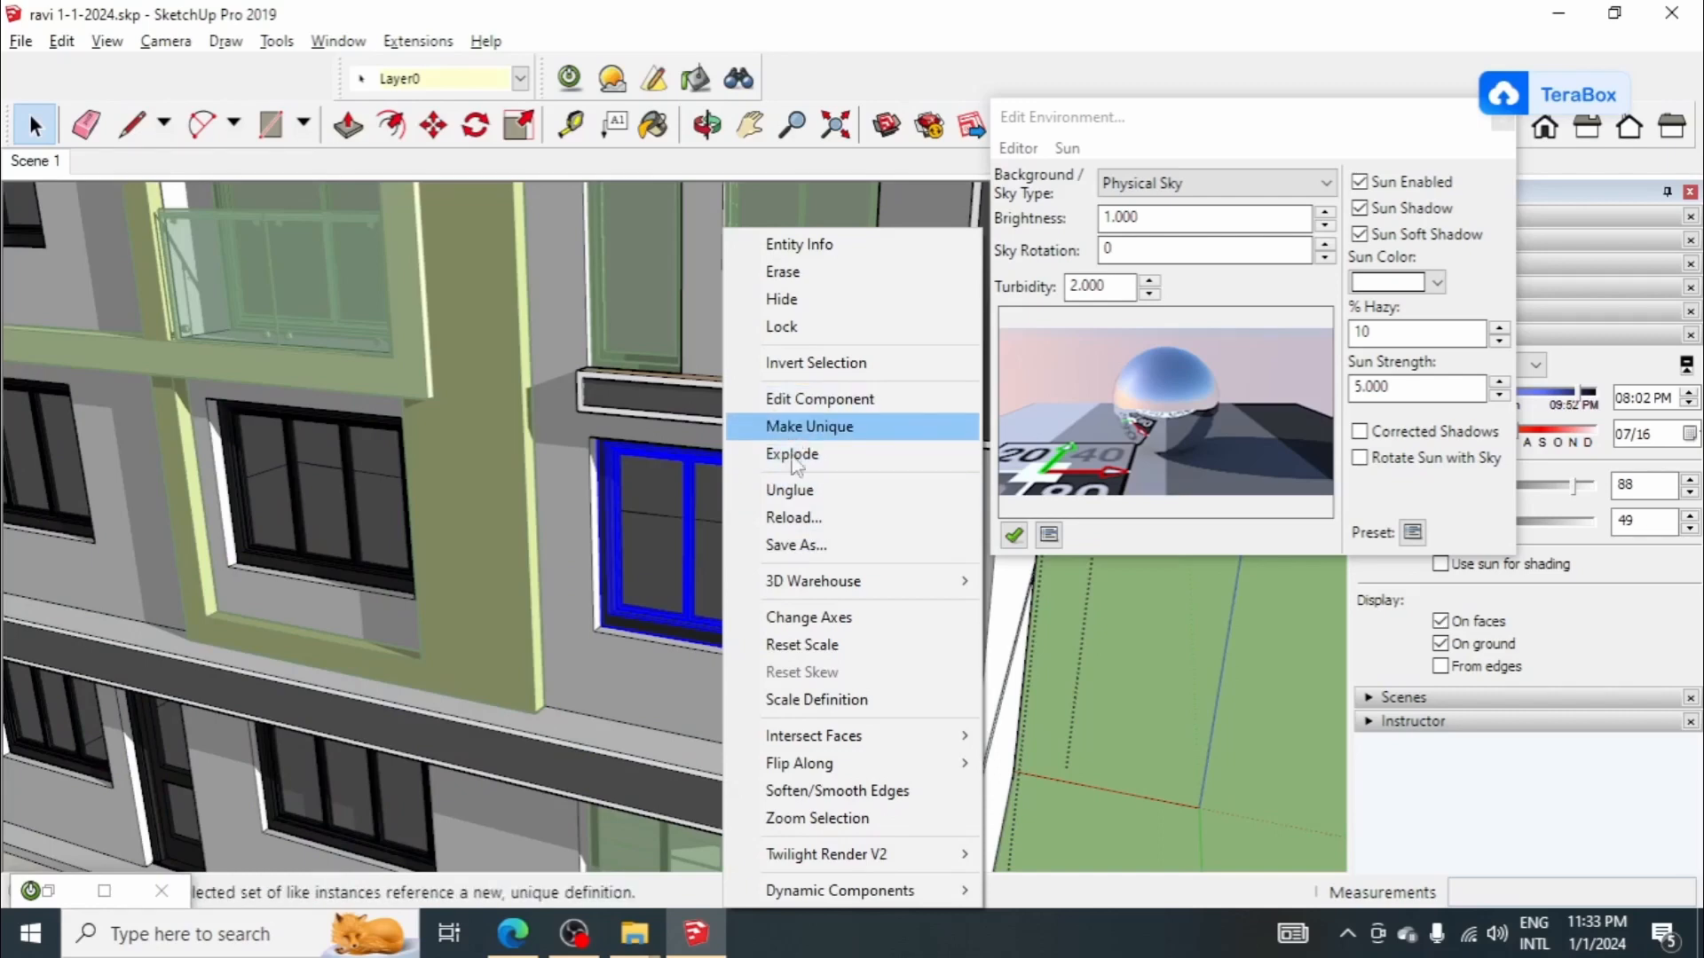
pyautogui.click(794, 495)
# Step: Unglue the first-floor window inside the central orange frame from its wall
pyautogui.scroll(-1, 780, 546)
pyautogui.click(407, 537)
pyautogui.scroll(-3, 801, 509)
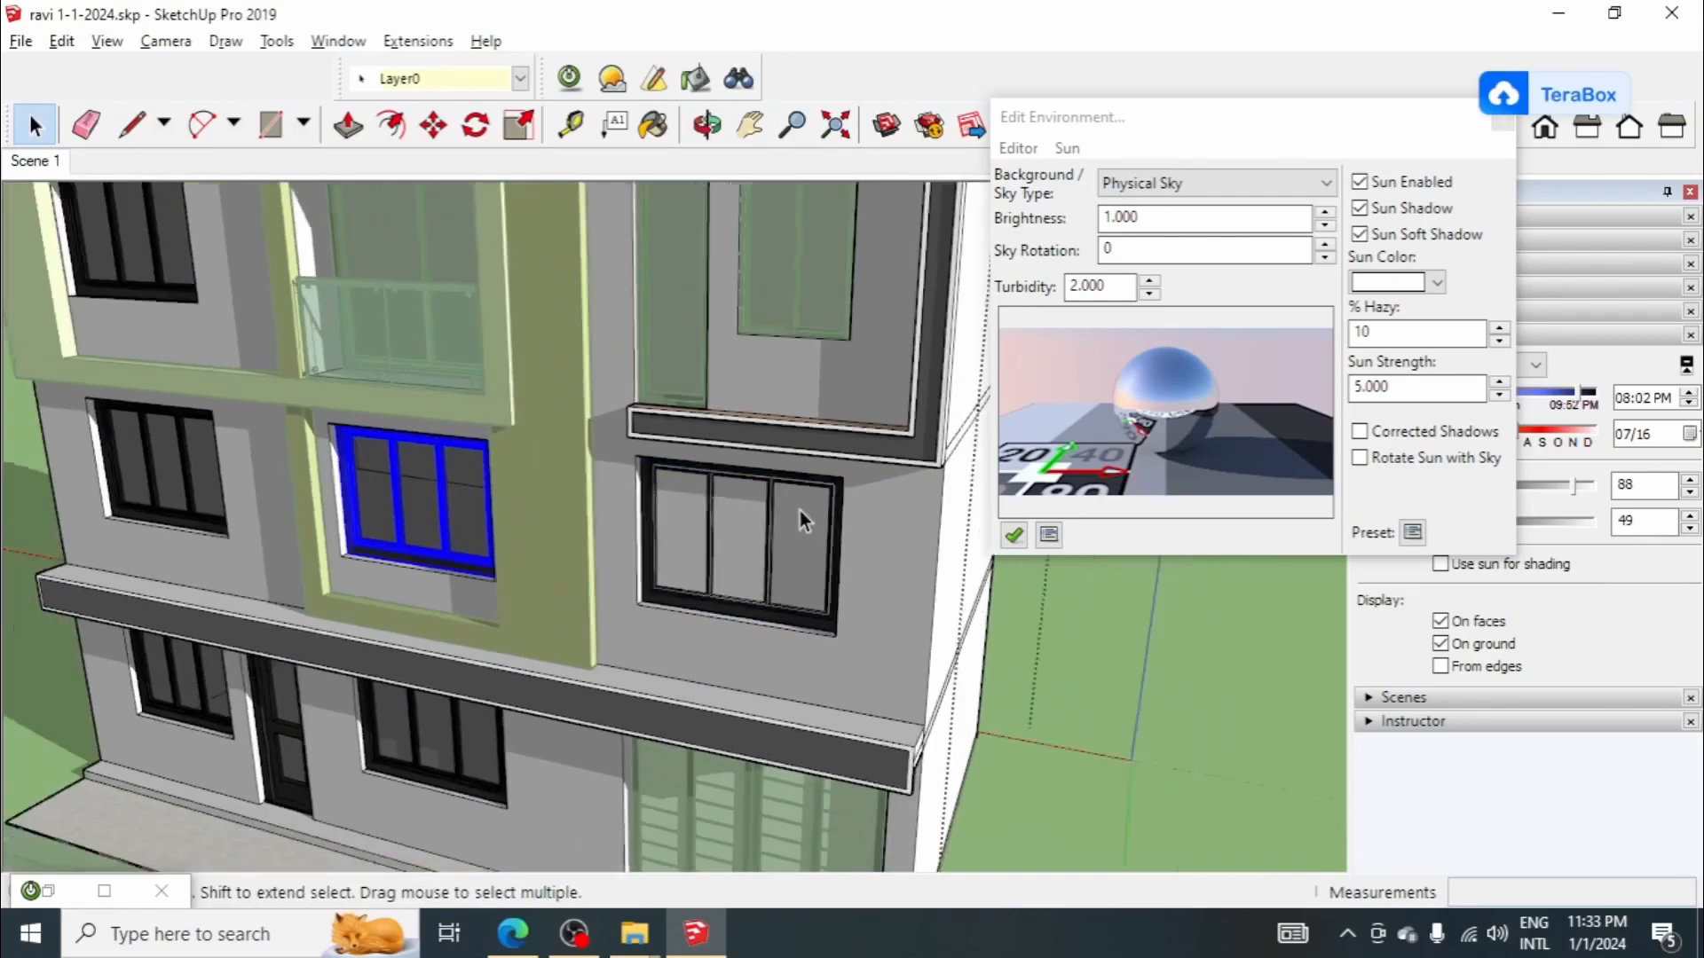
pyautogui.scroll(3, 505, 525)
pyautogui.rightClick(503, 518)
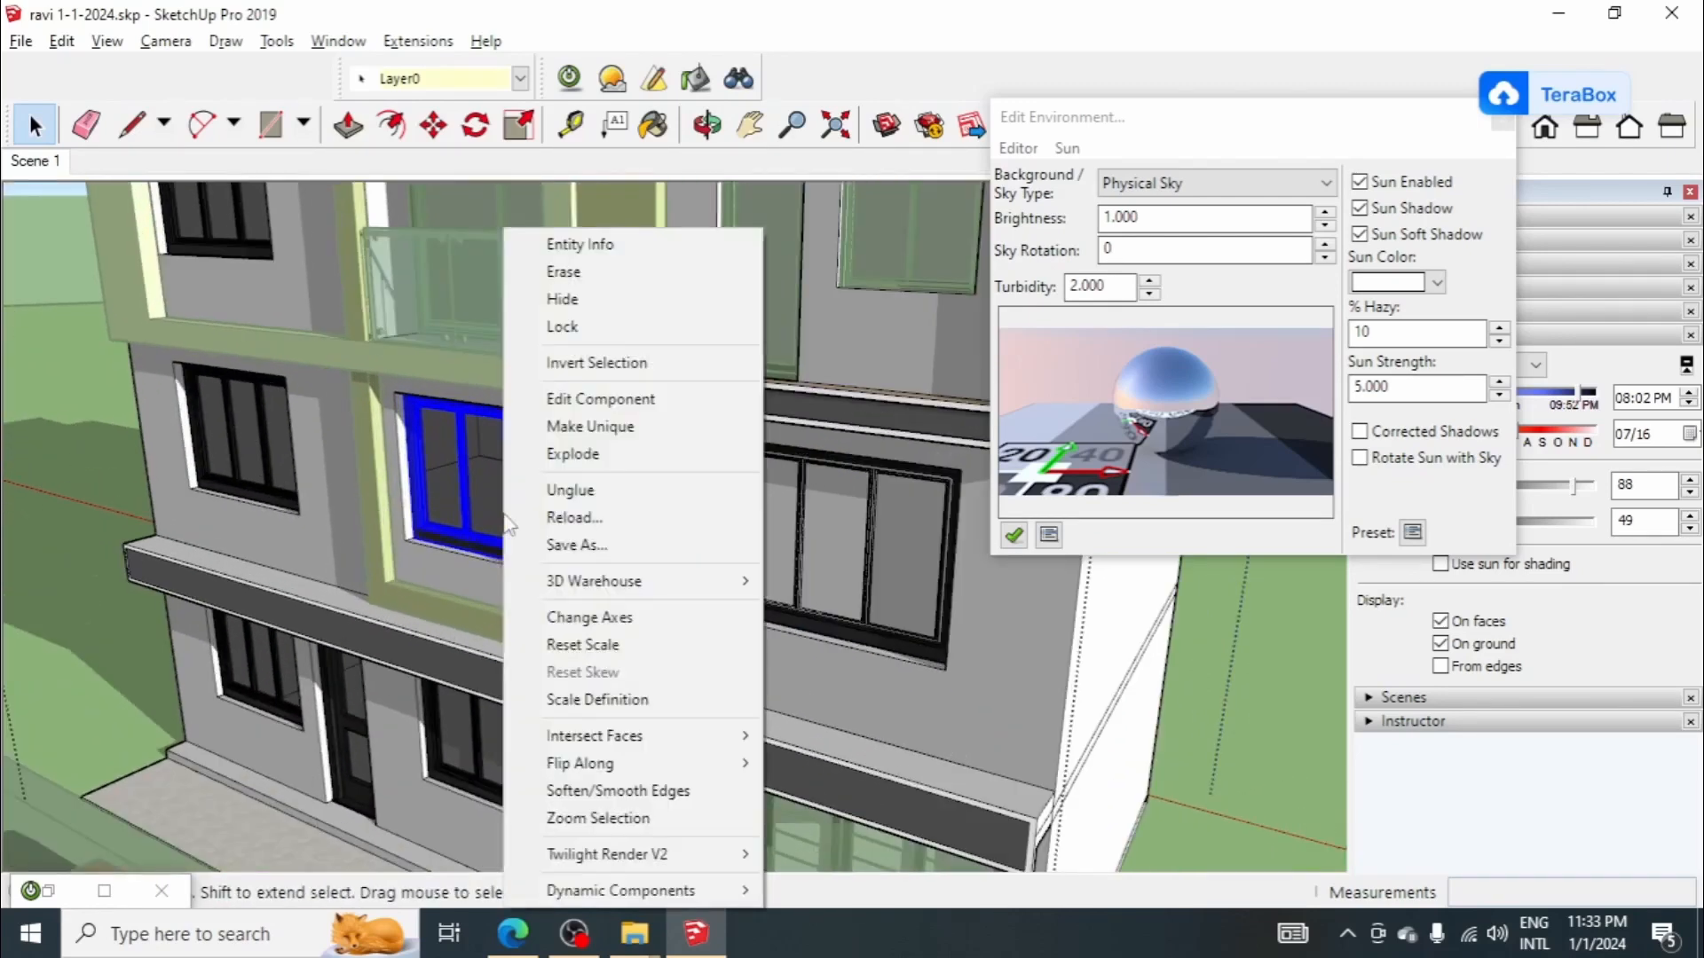
pyautogui.click(577, 491)
# Step: Unglue the first-floor window on the left side of the facade from its wall
pyautogui.scroll(-2, 672, 545)
pyautogui.click(344, 458)
pyautogui.rightClick(344, 458)
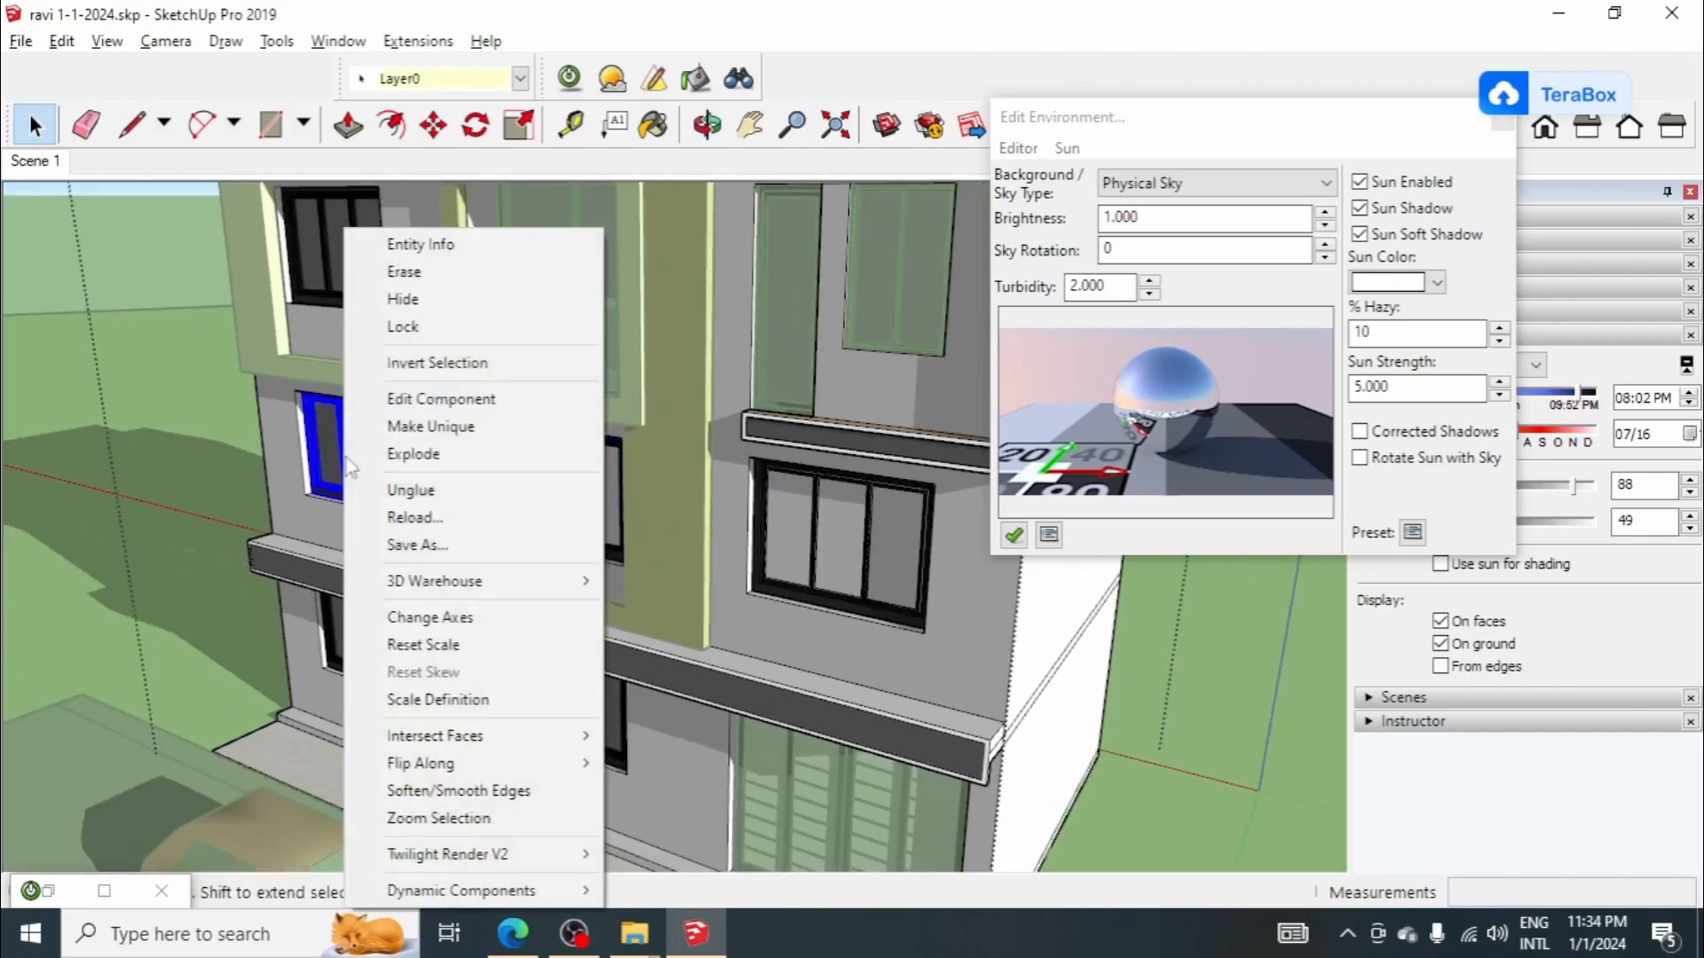
pyautogui.click(459, 487)
pyautogui.scroll(-1, 573, 428)
pyautogui.scroll(2, 554, 568)
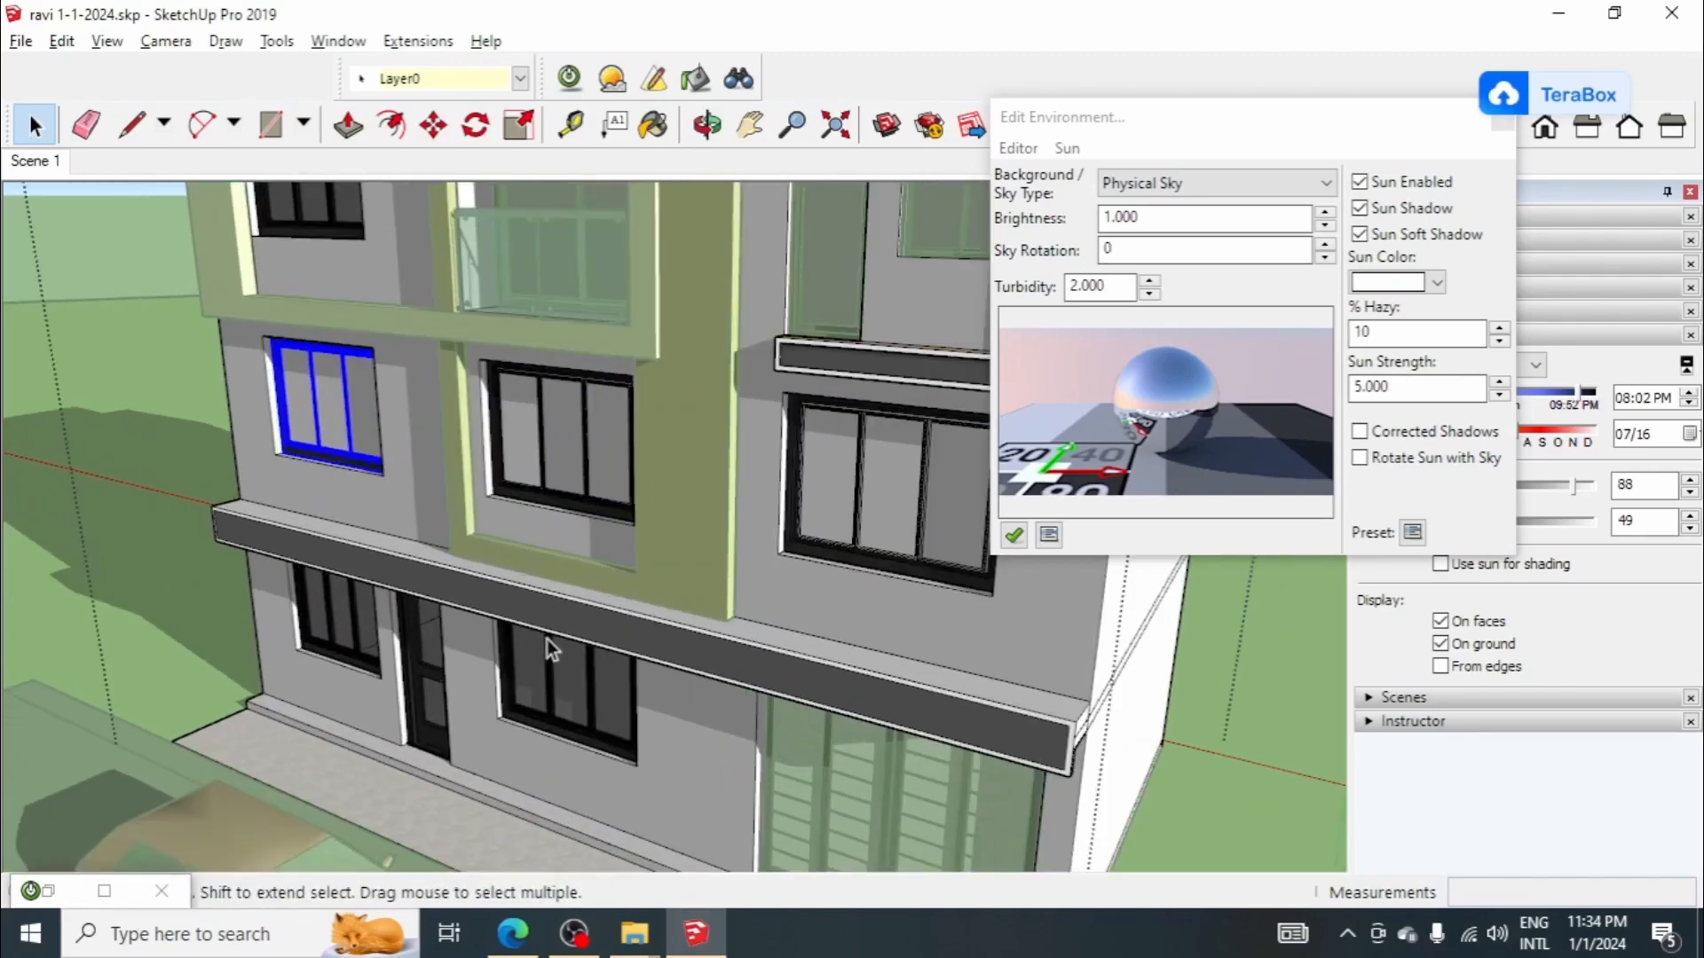
pyautogui.scroll(-2, 584, 580)
pyautogui.scroll(3, 598, 664)
pyautogui.click(599, 664)
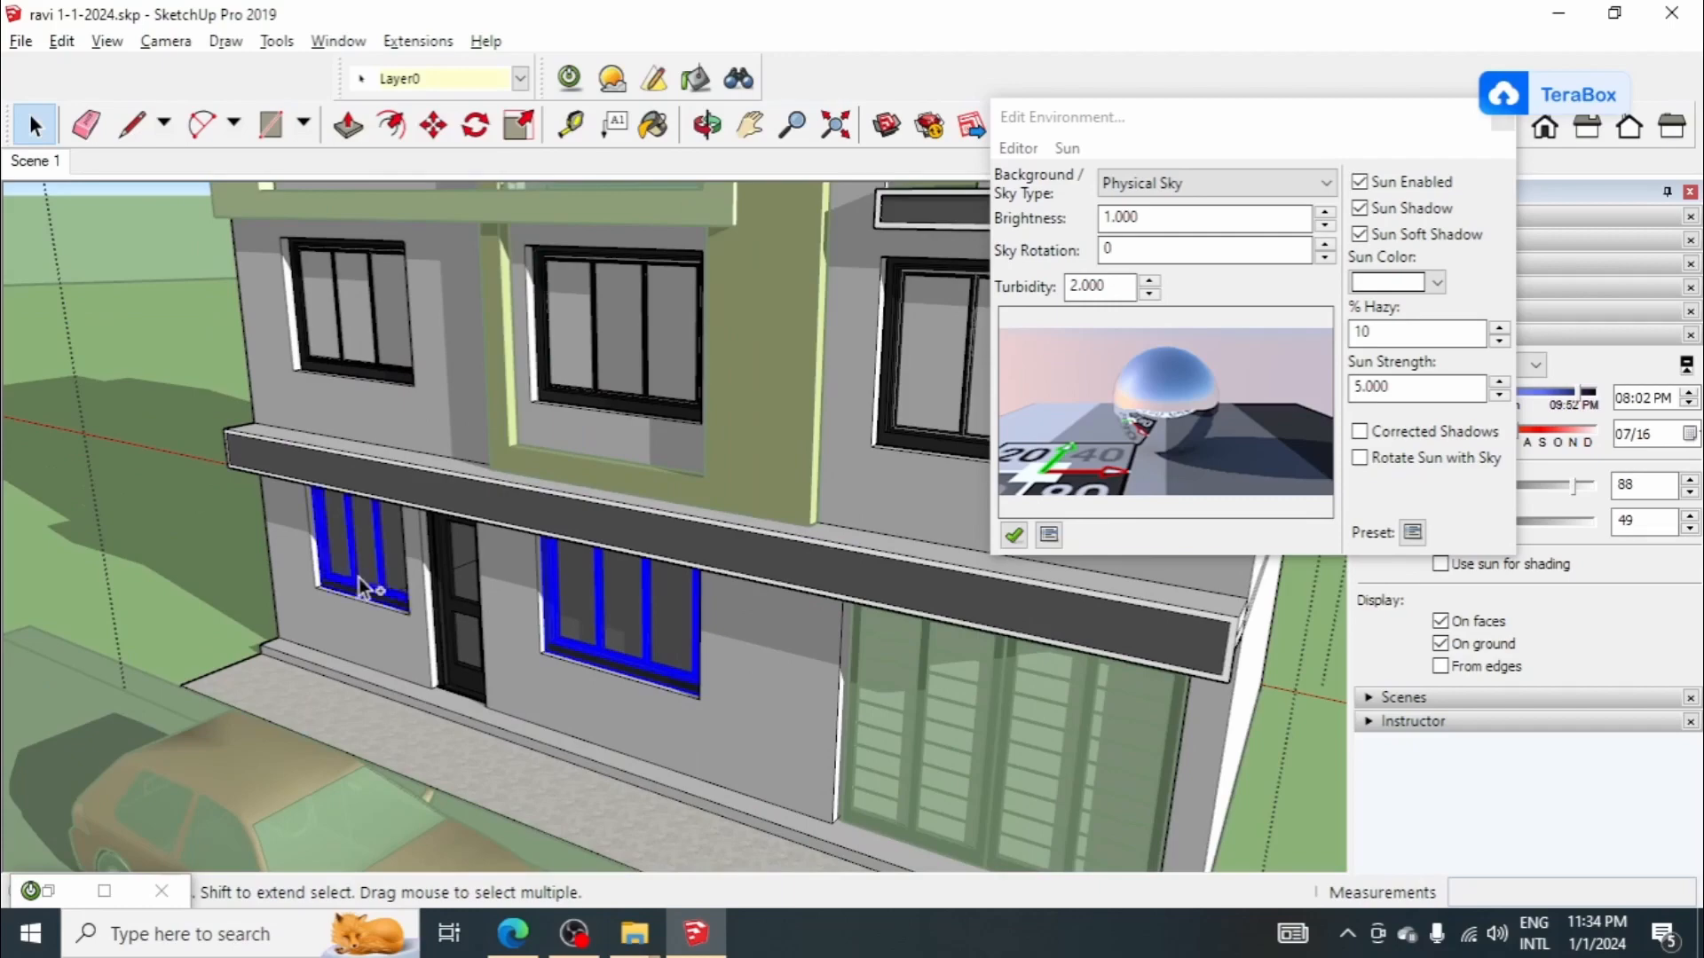
pyautogui.scroll(-3, 506, 571)
pyautogui.scroll(1, 429, 334)
pyautogui.keyDown('ctrl'); pyautogui.click(429, 334); pyautogui.keyUp('ctrl')
pyautogui.scroll(4, 433, 334)
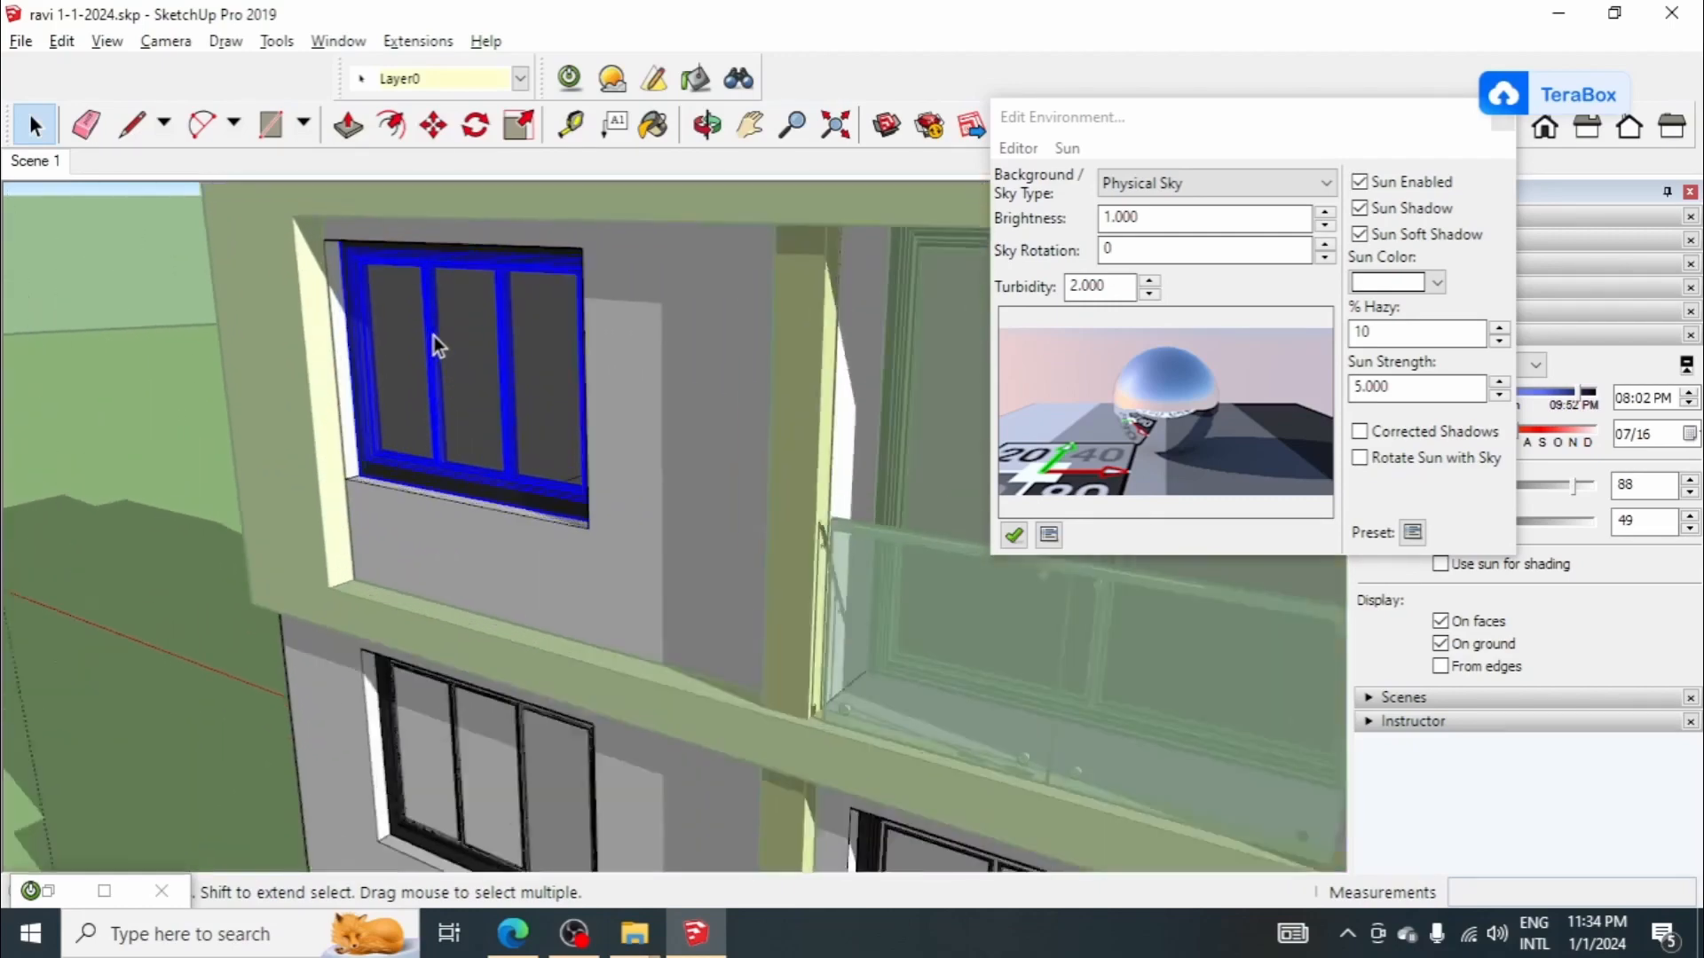
pyautogui.scroll(1, 434, 337)
pyautogui.rightClick(446, 348)
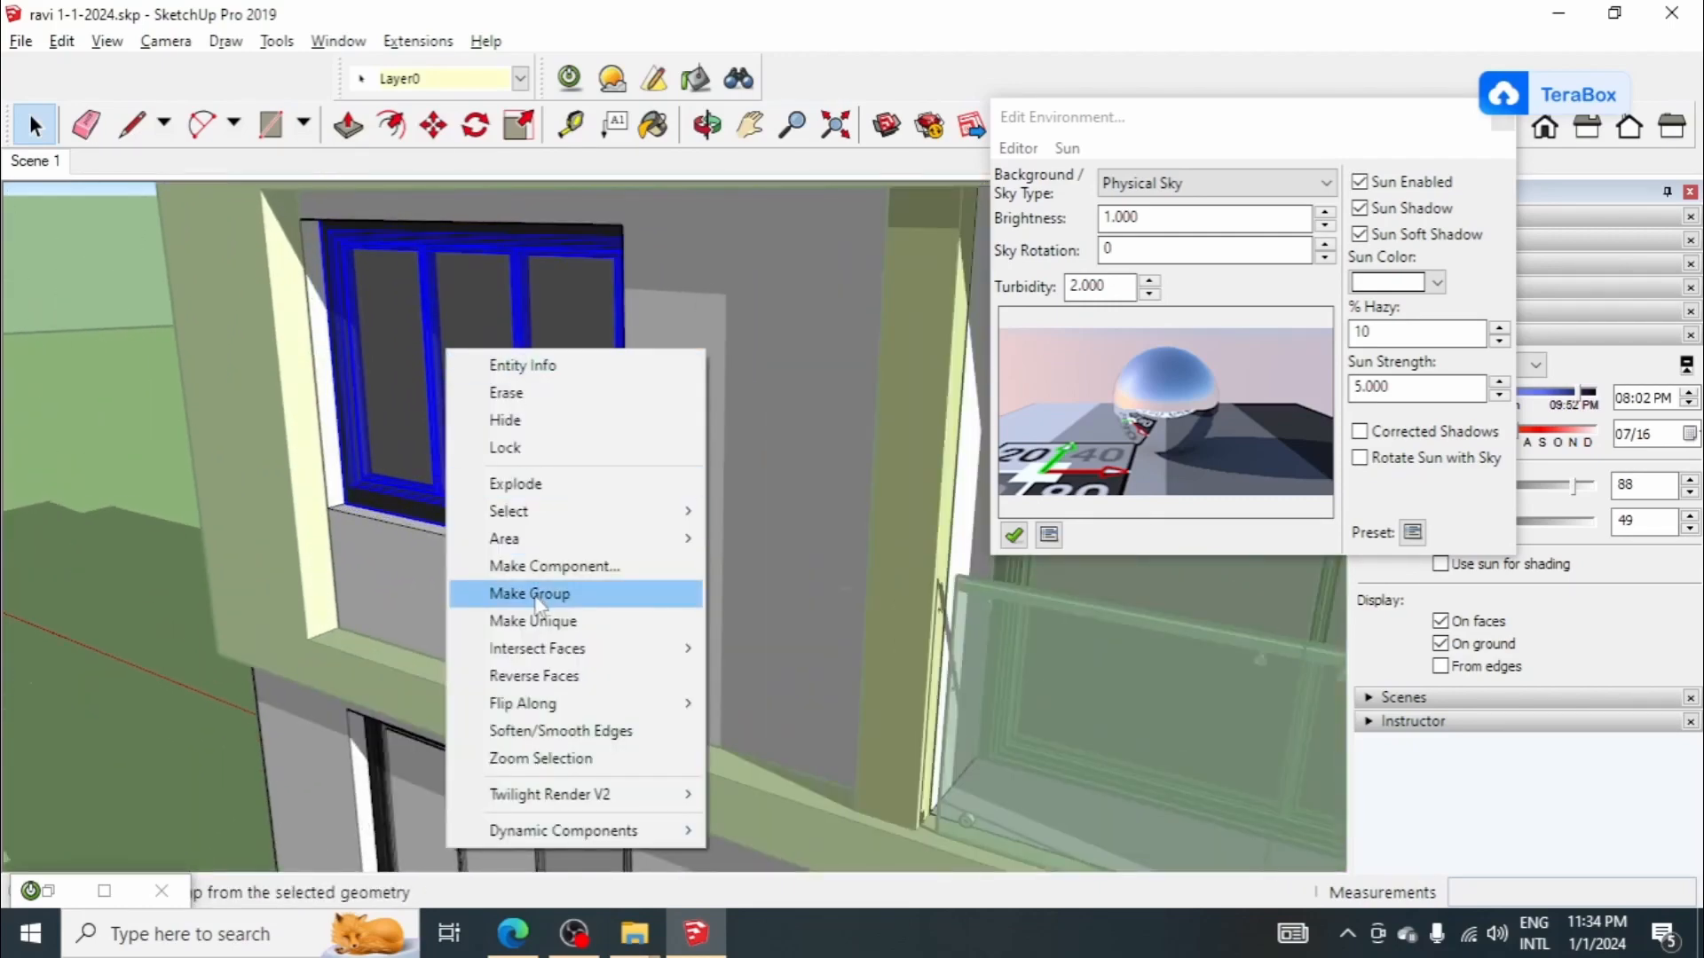
pyautogui.click(538, 599)
# Step: Unglue the second-floor window inside the beige frame on the left side of the facade
pyautogui.rightClick(435, 439)
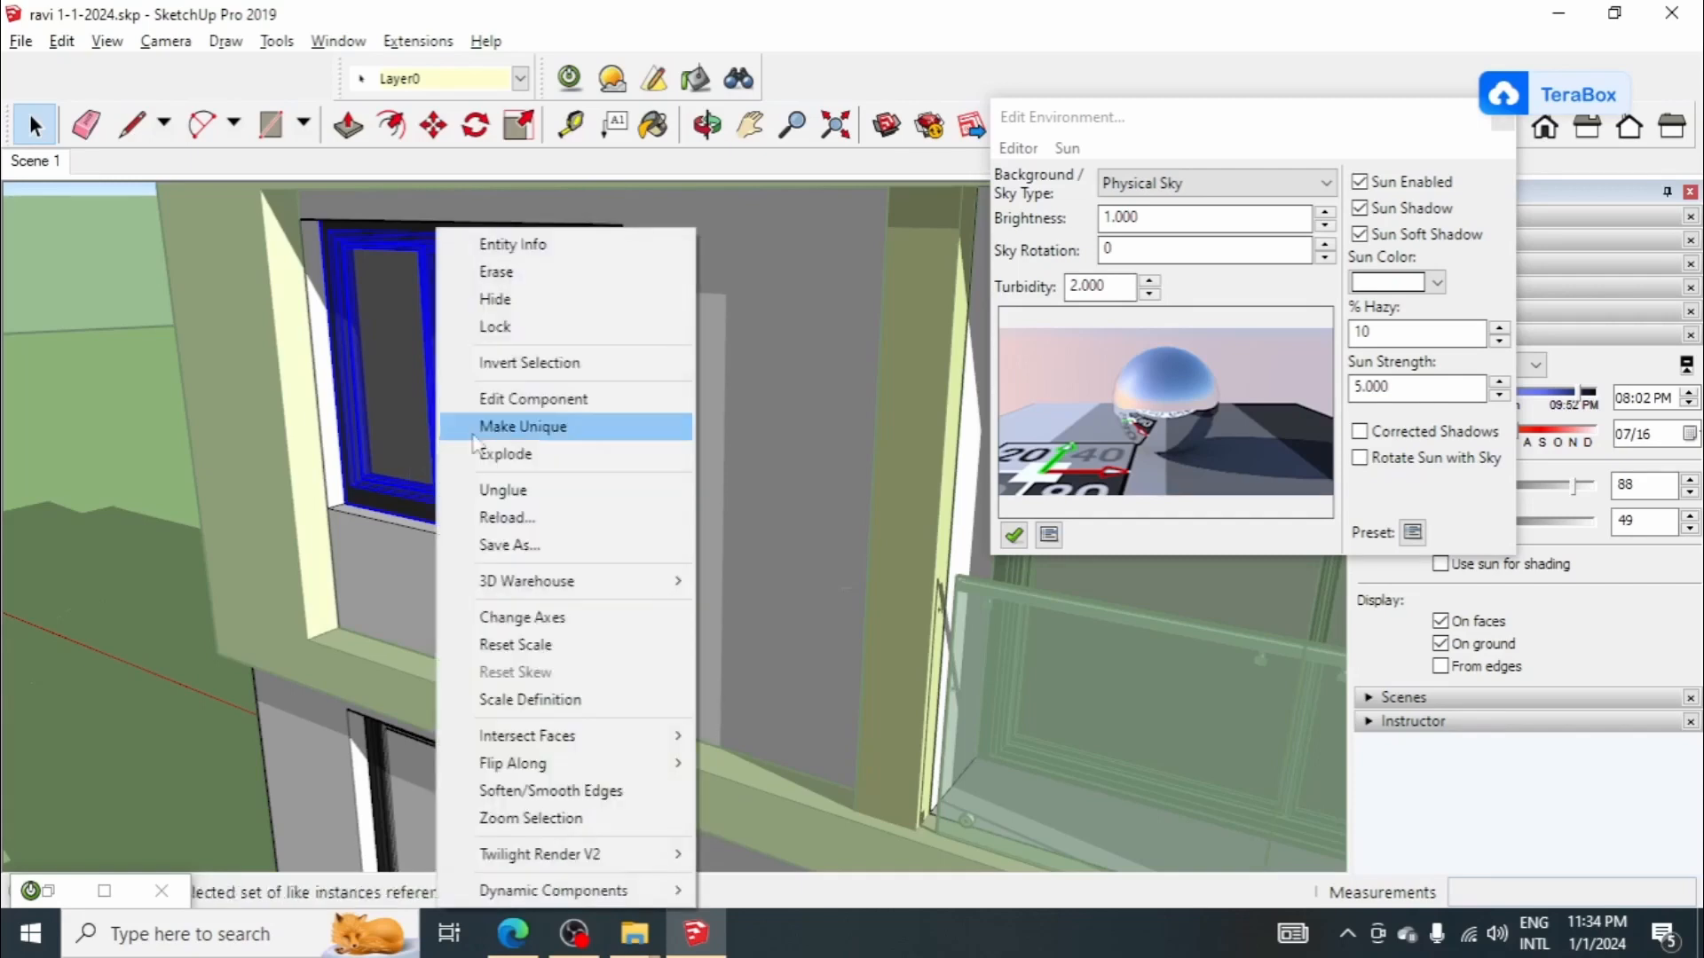
pyautogui.click(531, 449)
pyautogui.scroll(-5, 500, 315)
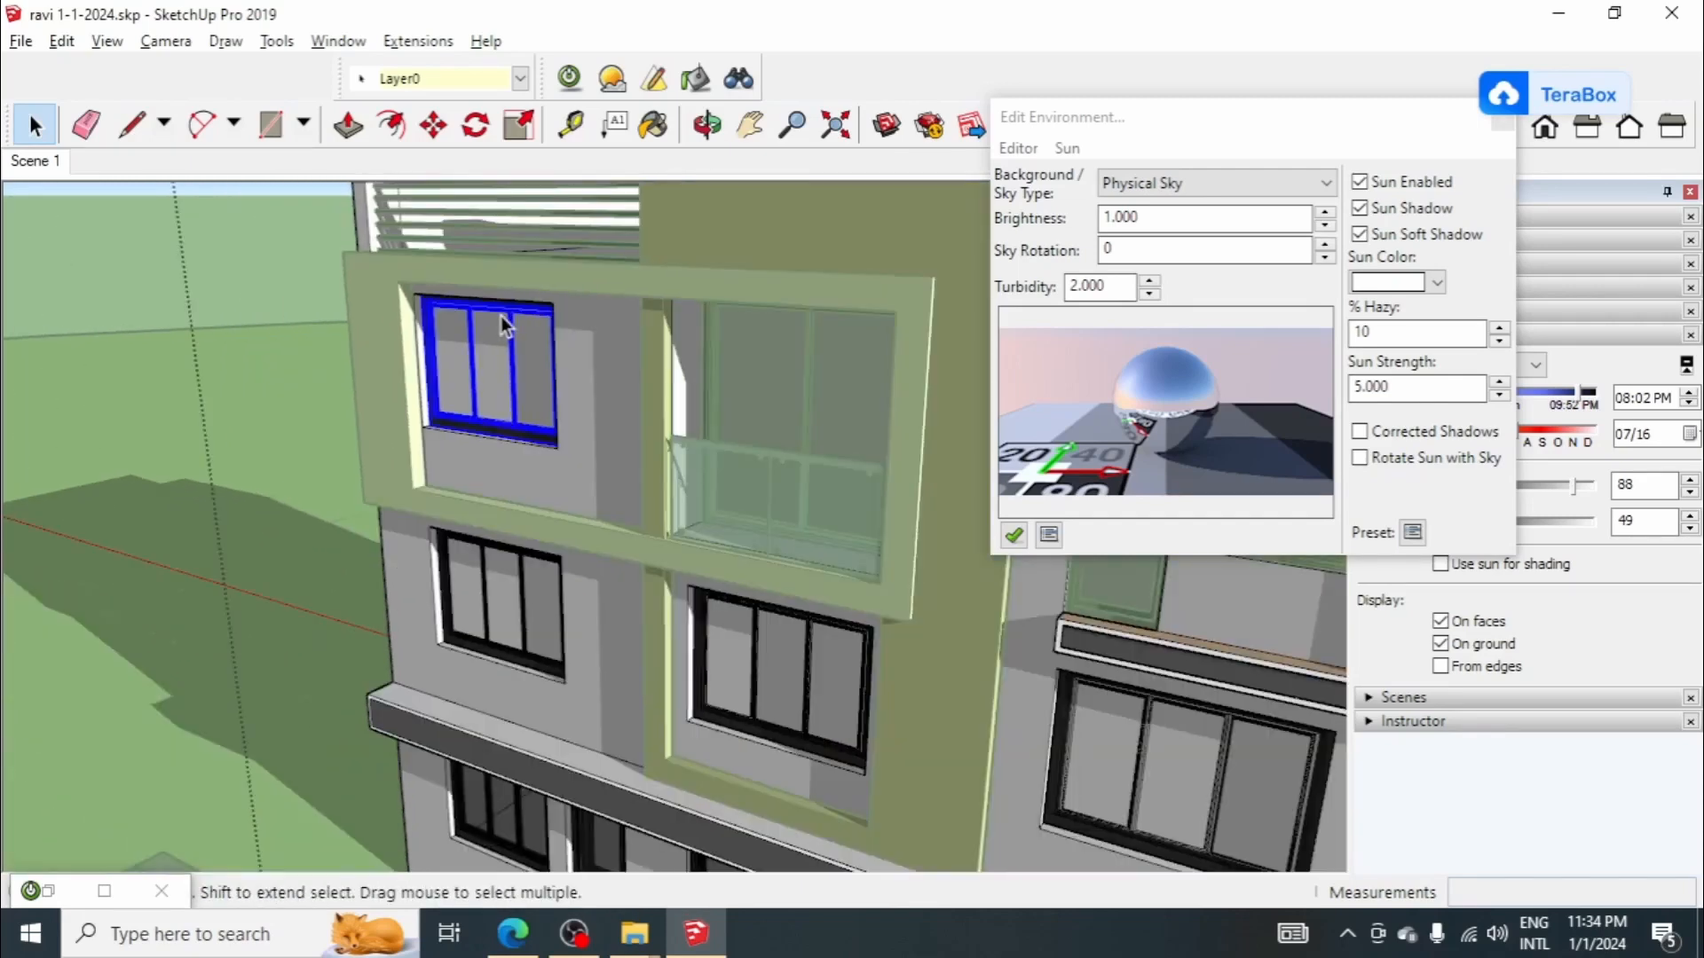
# Step: Unglue the ground-floor window between the entrance door and the shutter
pyautogui.rightClick(681, 692)
pyautogui.click(753, 236)
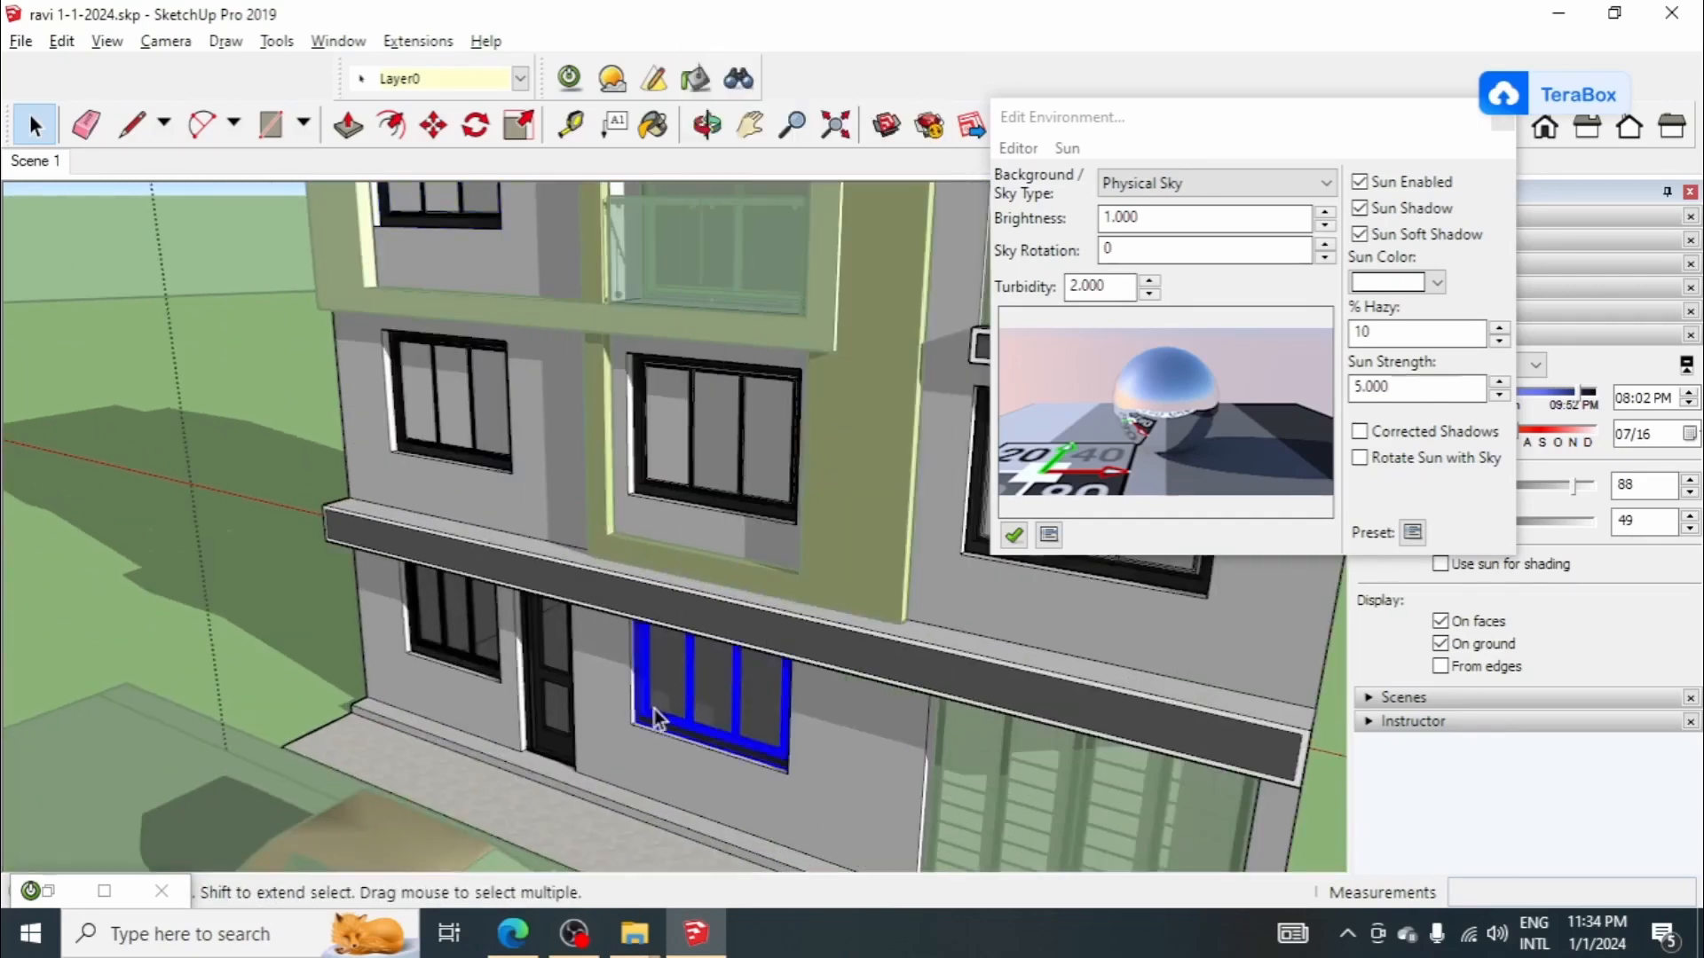
pyautogui.click(651, 713)
pyautogui.click(650, 719)
pyautogui.scroll(5, 397, 647)
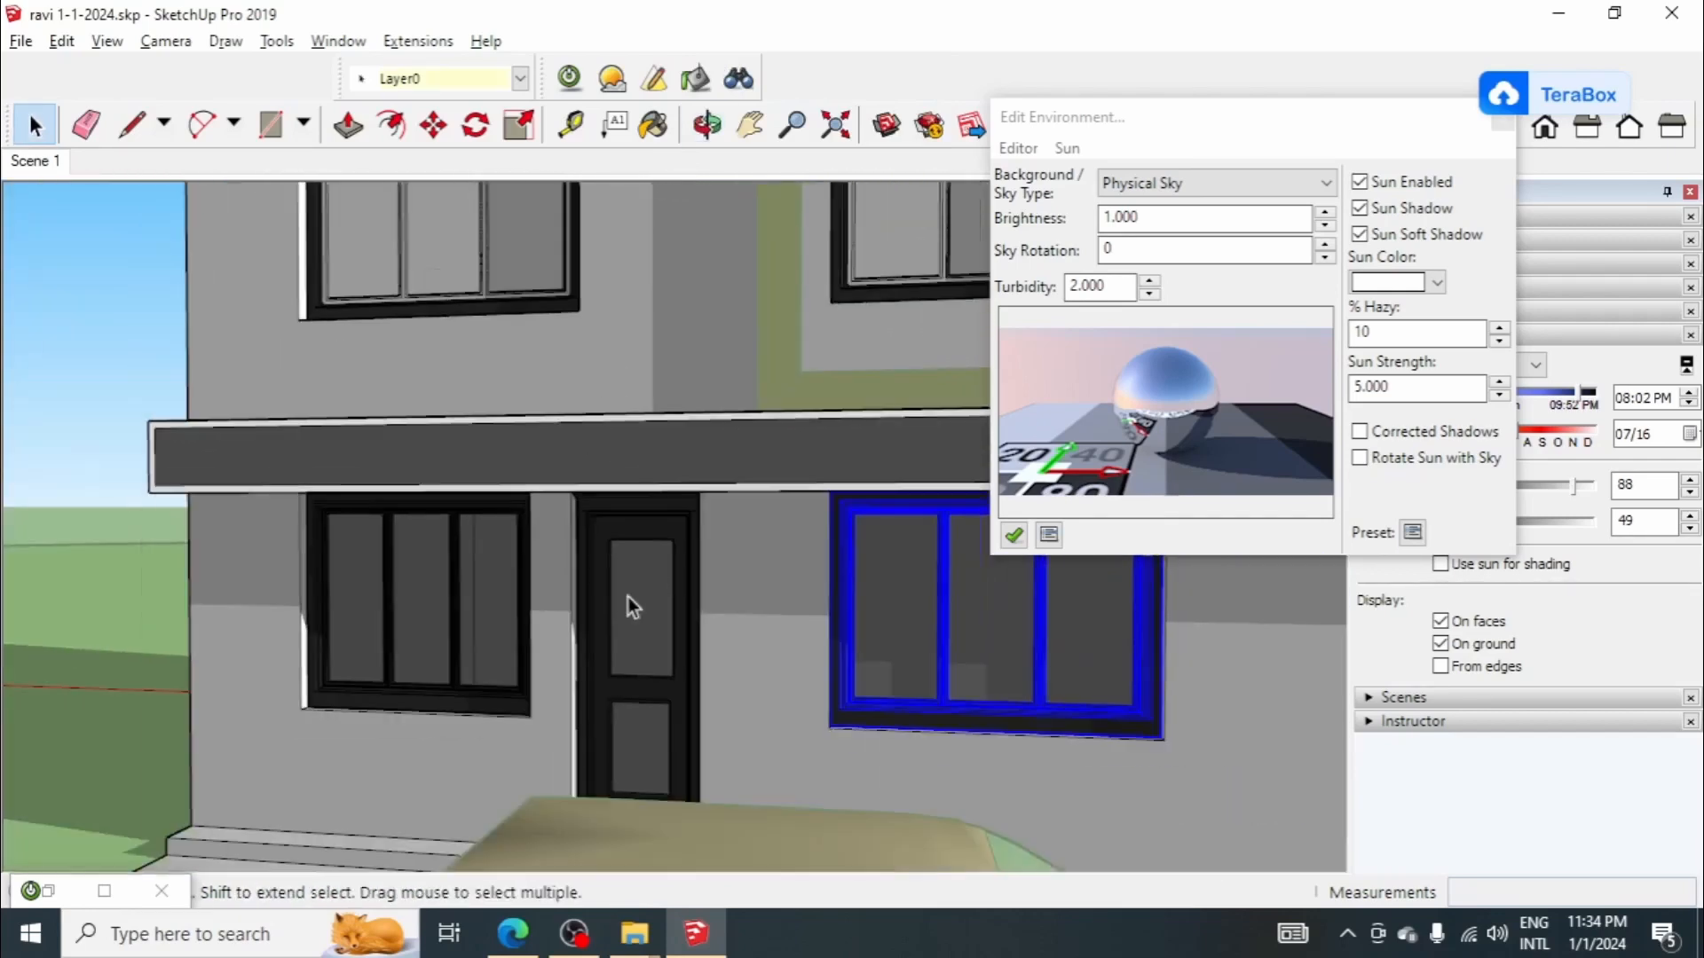
# Step: Unglue the ground-floor window to the left of the entrance door
pyautogui.click(412, 609)
pyautogui.rightClick(412, 609)
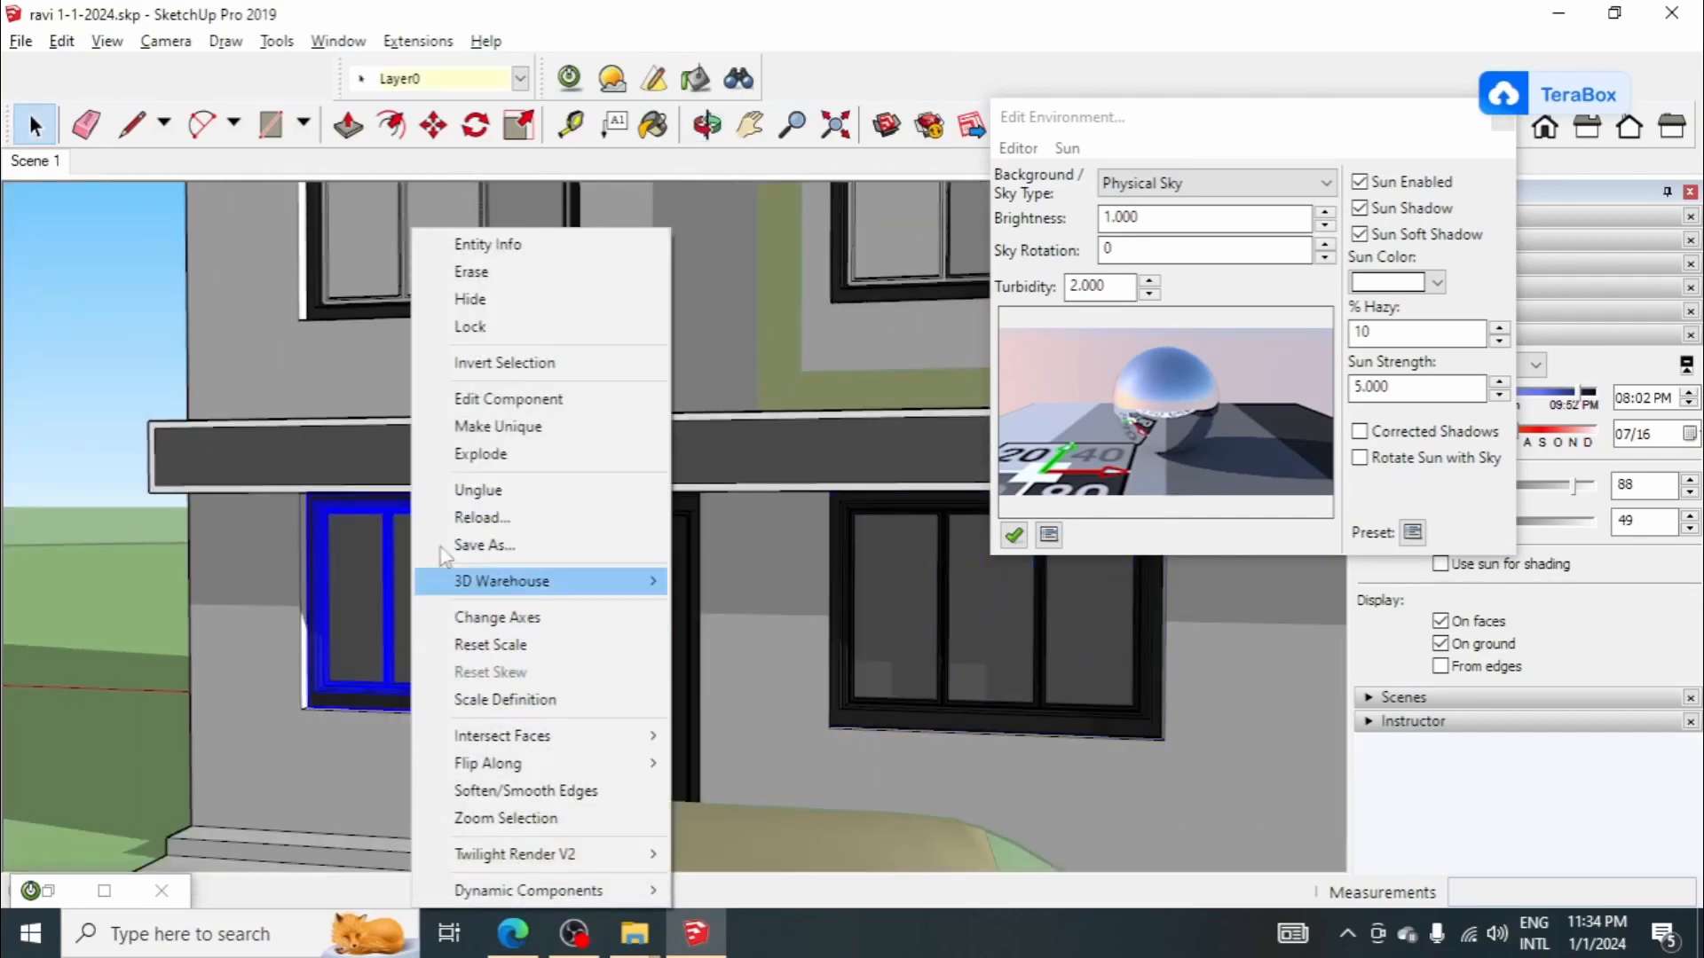
pyautogui.click(506, 488)
pyautogui.scroll(-6, 559, 603)
# Step: Leave the house group to check the unglued windows, reopen it, and select the first-floor right window
pyautogui.moveTo(534, 607); pyautogui.dragTo(630, 609, button='middle')
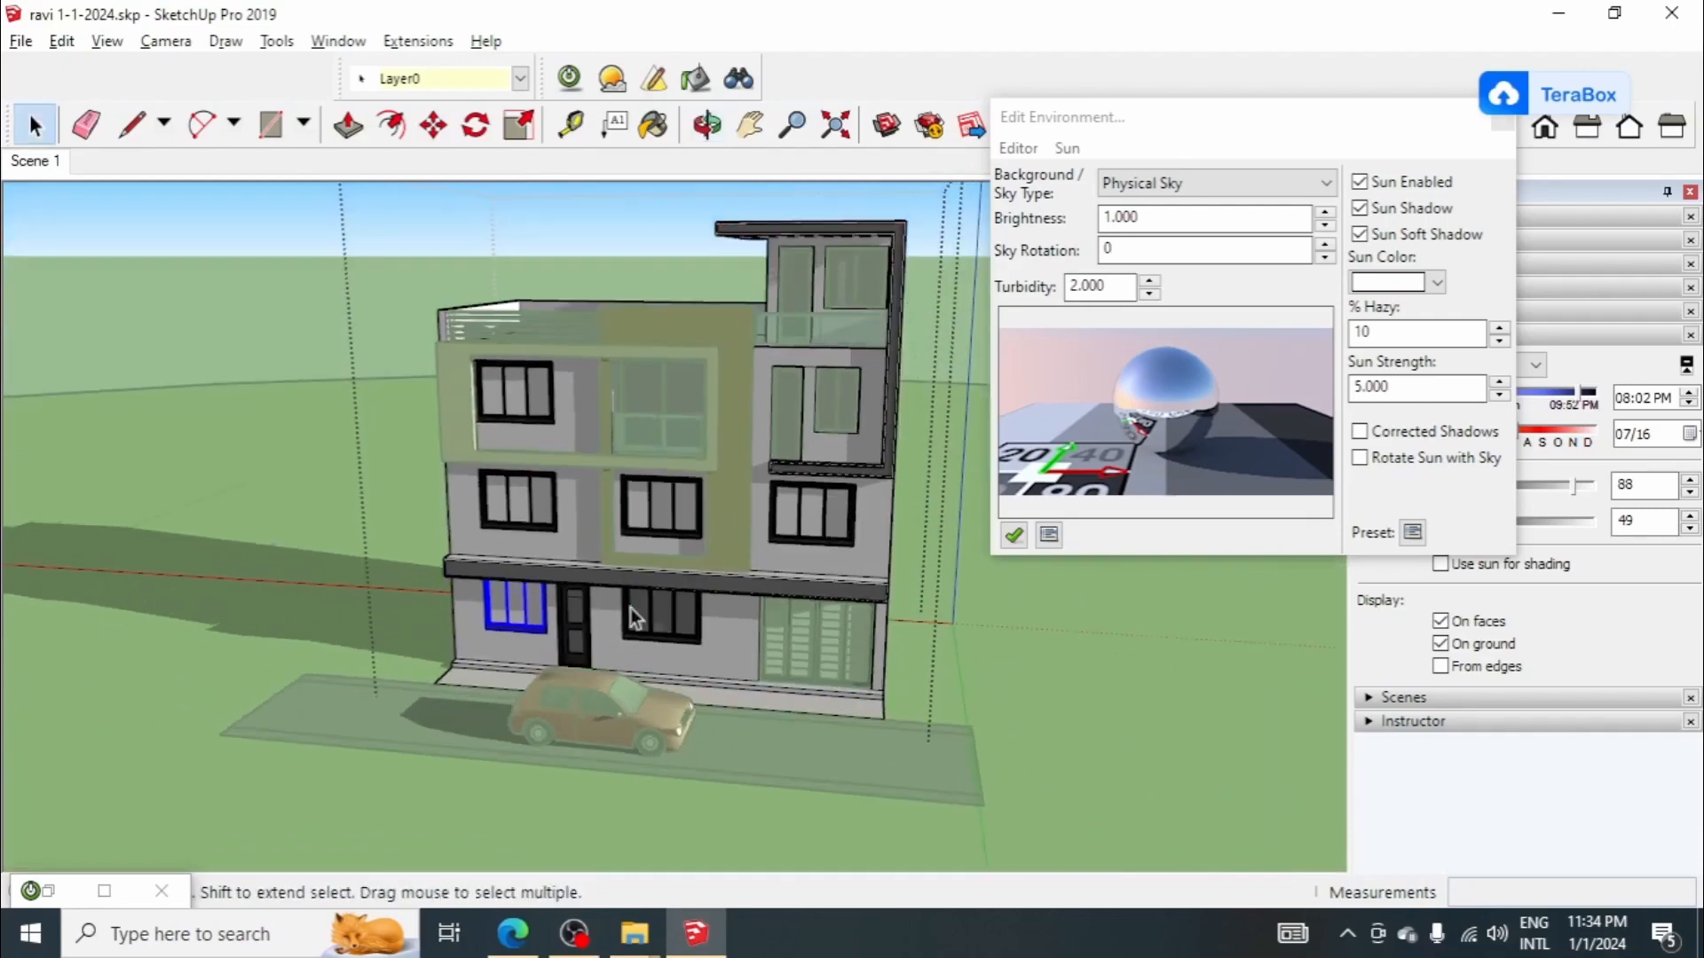
pyautogui.scroll(4, 829, 442)
pyautogui.moveTo(893, 639); pyautogui.dragTo(880, 615, button='middle')
pyautogui.click(886, 614)
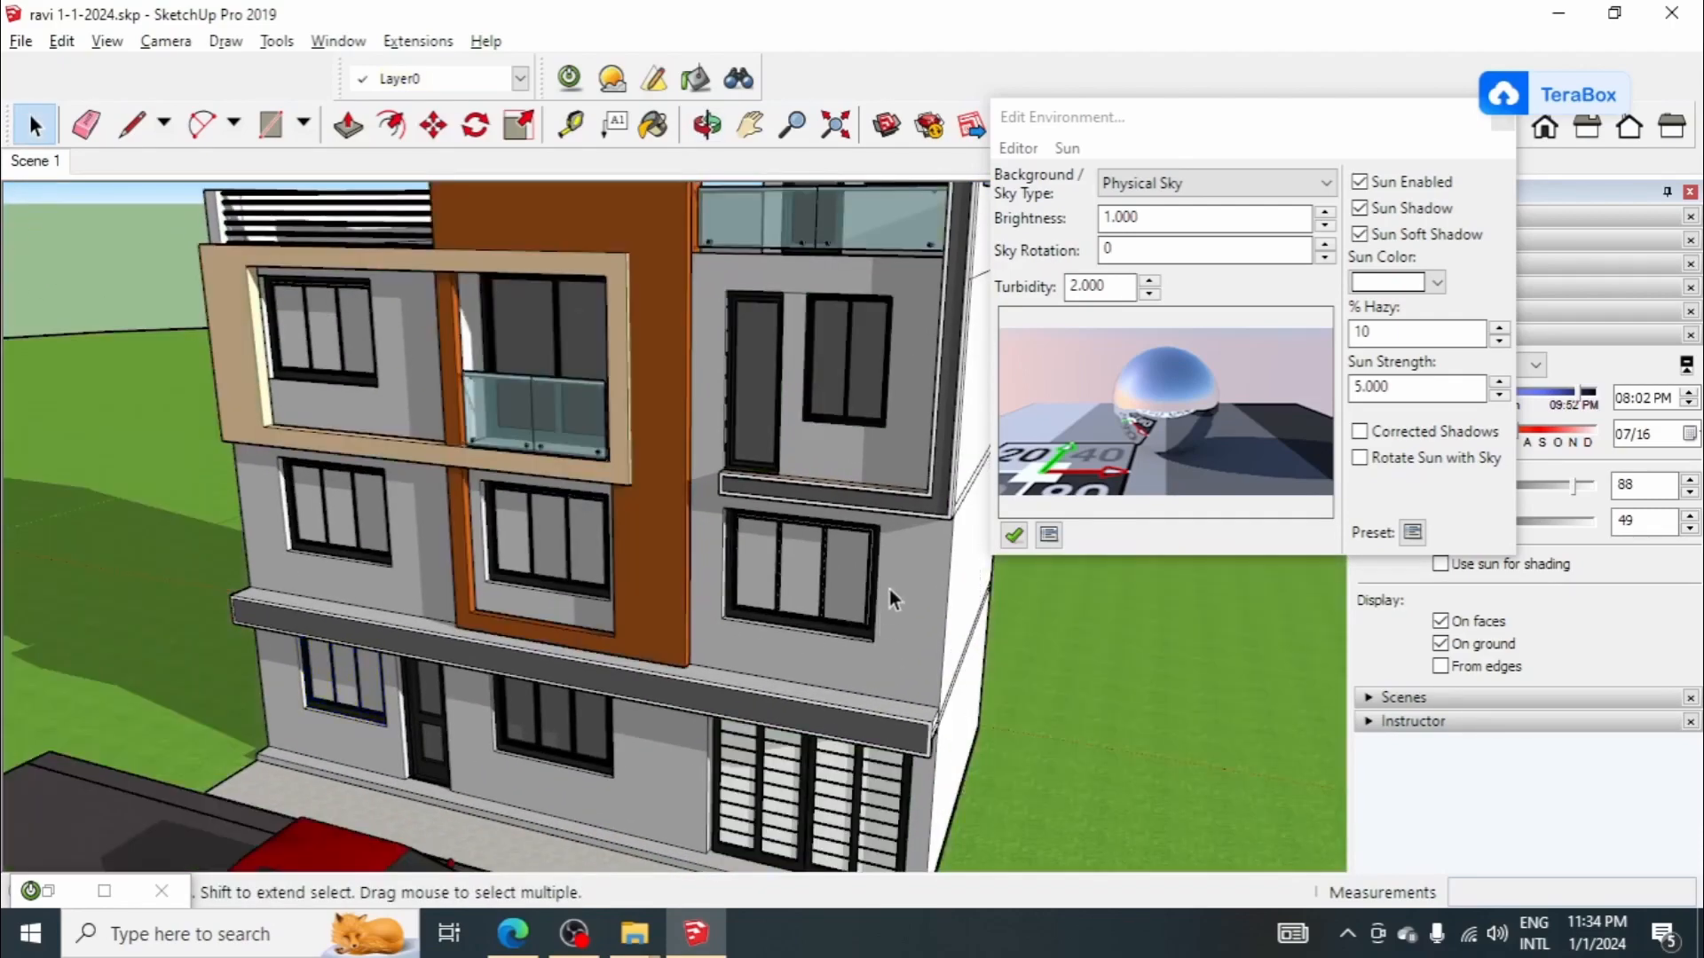
pyautogui.moveTo(815, 546); pyautogui.dragTo(724, 594, button='middle')
pyautogui.scroll(5, 717, 616)
pyautogui.click(806, 520)
pyautogui.scroll(-6, 806, 520)
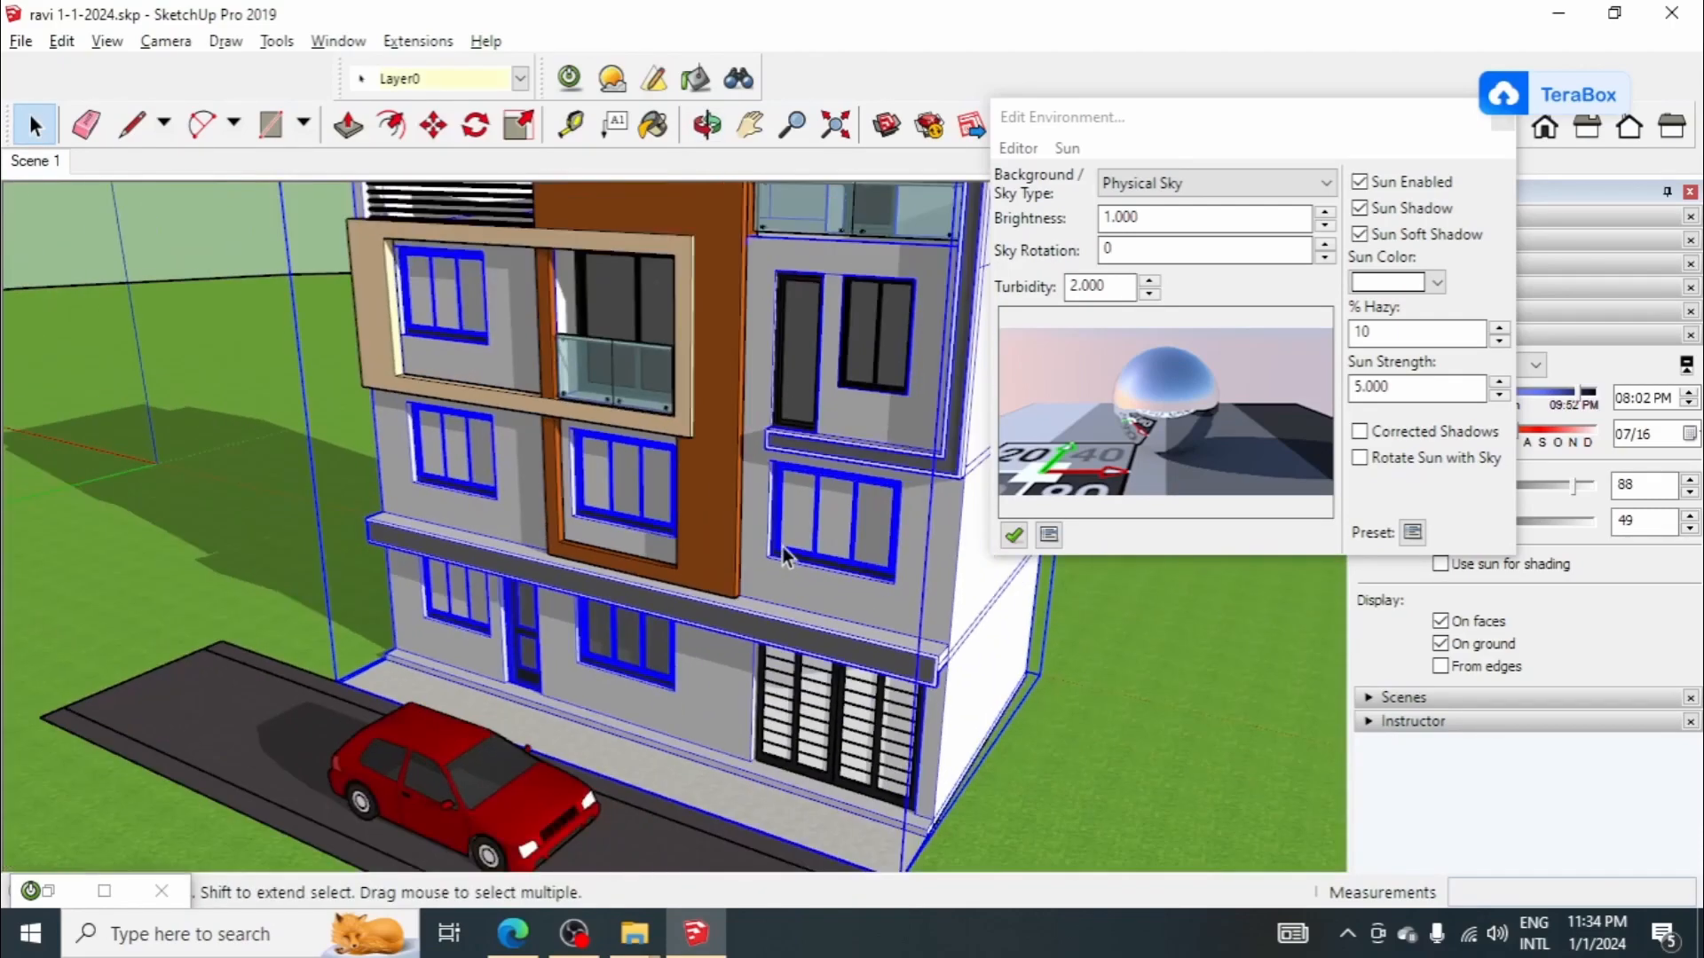
pyautogui.doubleClick(782, 542)
pyautogui.click(783, 539)
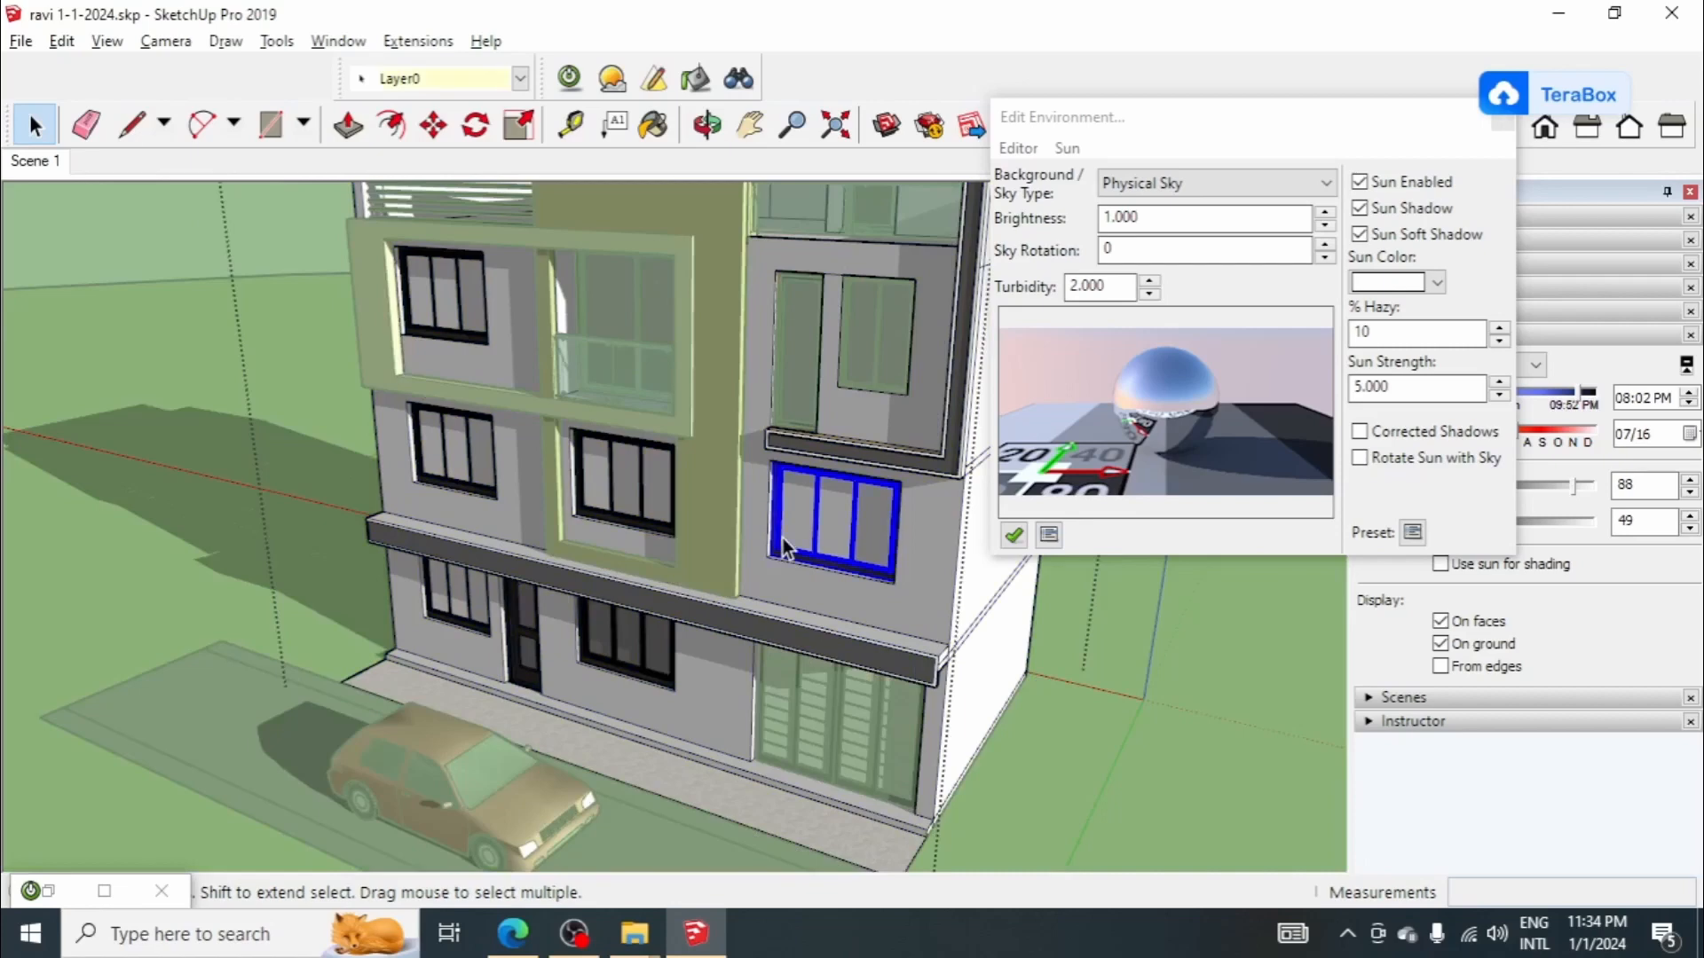
# Step: Select all six unglued windows together: two on the ground floor, three on the first floor, and the second-floor left one
pyautogui.keyDown('shift'); pyautogui.click(610, 498); pyautogui.keyUp('shift')
pyautogui.click(609, 493)
pyautogui.click(619, 519)
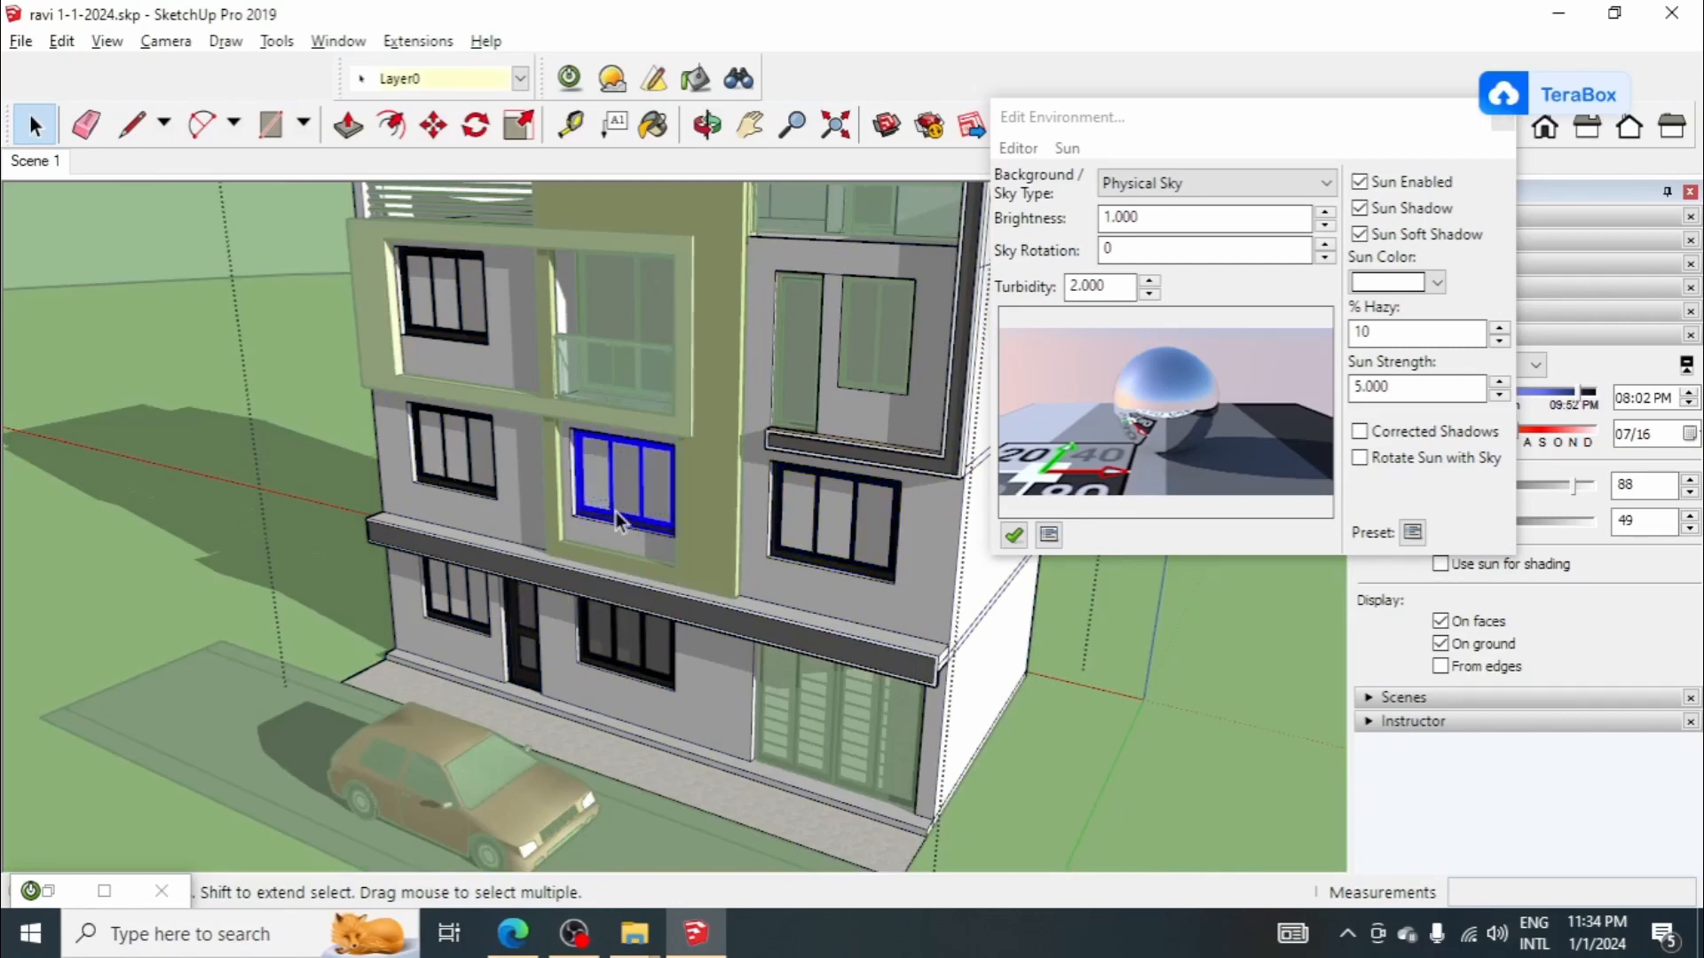
pyautogui.scroll(2, 799, 561)
pyautogui.keyDown('shift'); pyautogui.click(802, 563); pyautogui.keyUp('shift')
pyautogui.scroll(6, 578, 647)
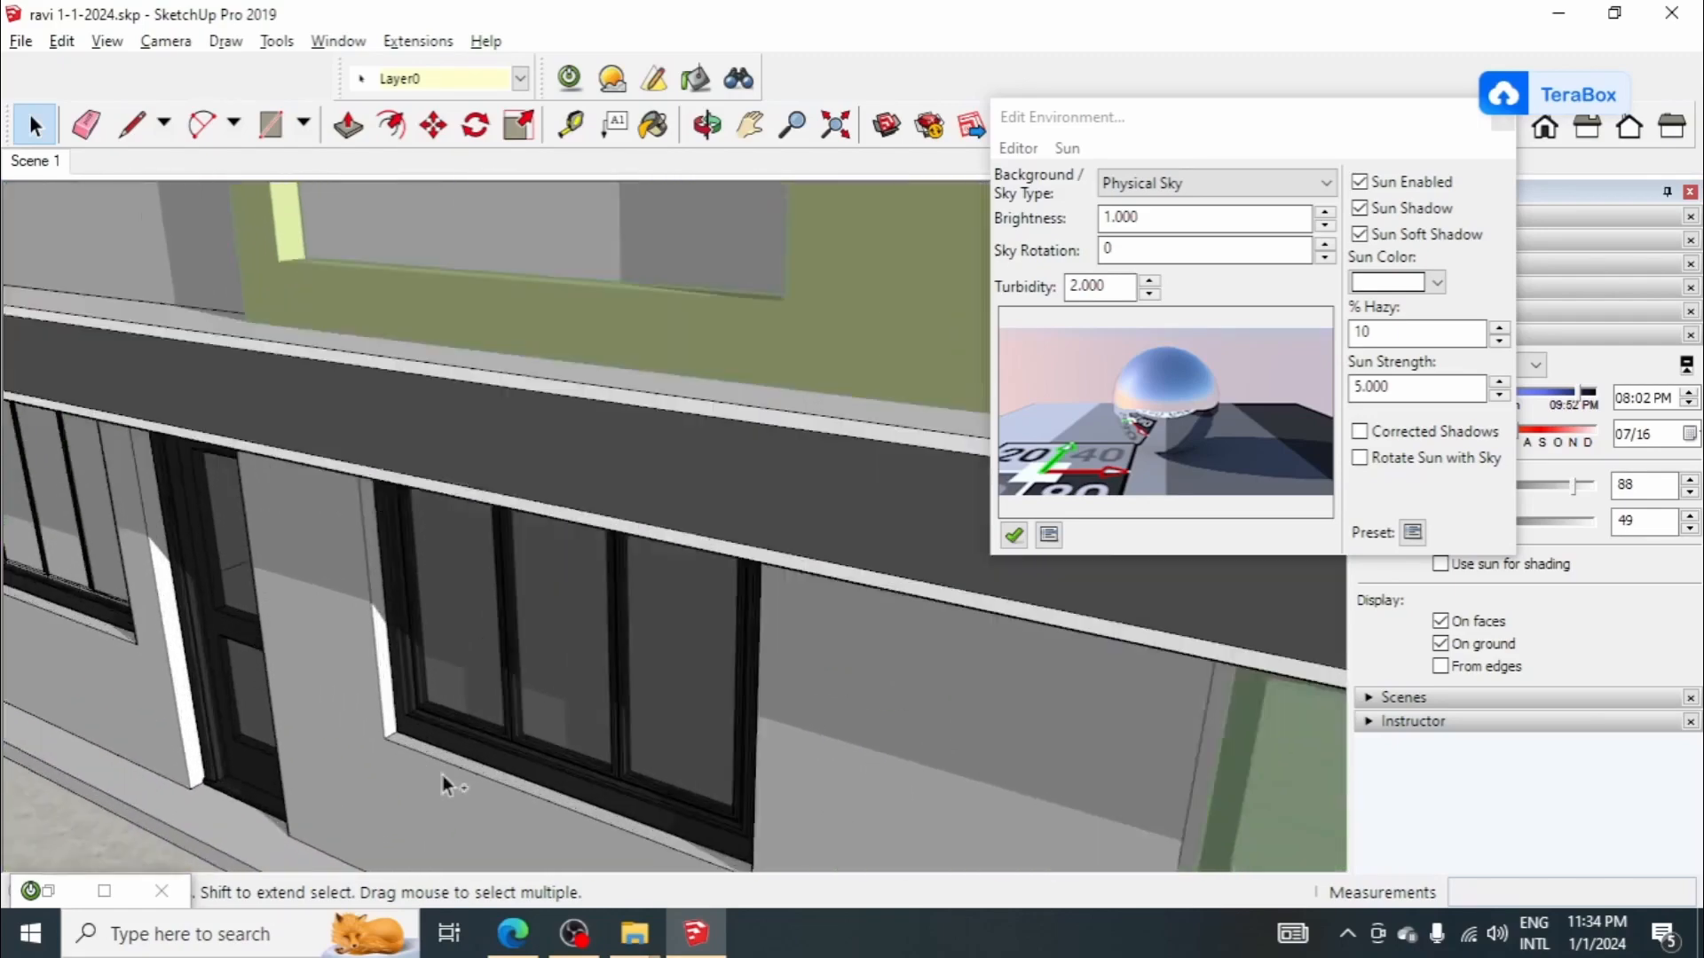
pyautogui.scroll(-6, 426, 736)
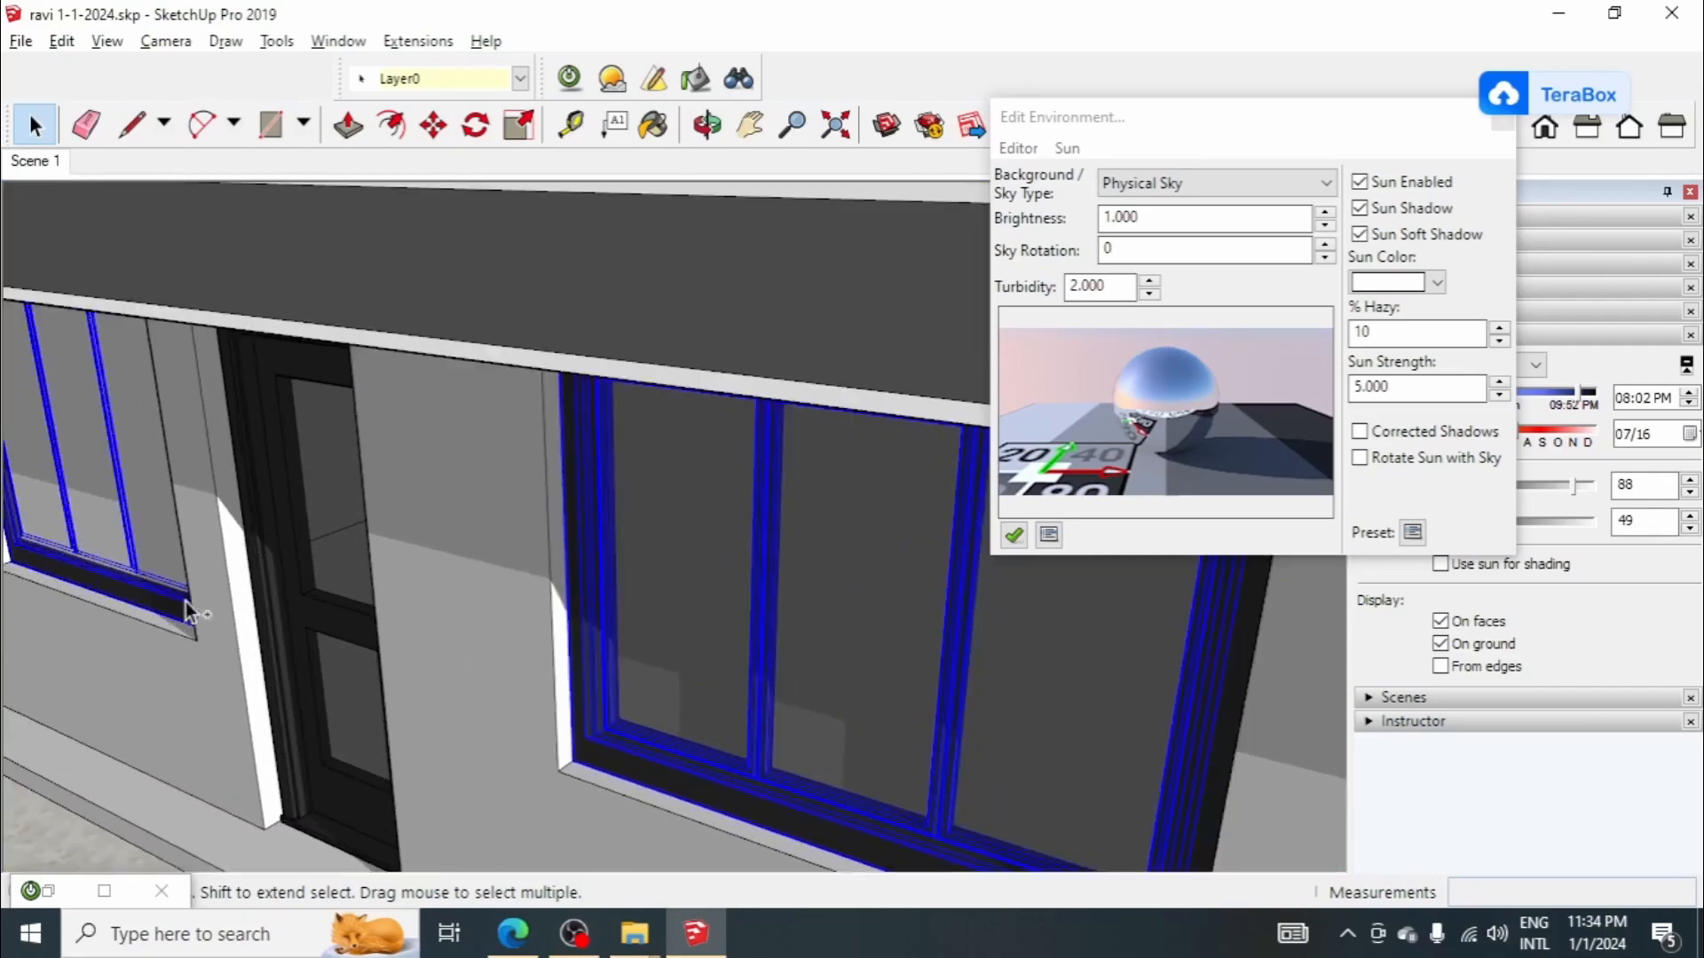
pyautogui.scroll(-3, 539, 672)
pyautogui.scroll(3, 317, 417)
pyautogui.scroll(2, 292, 483)
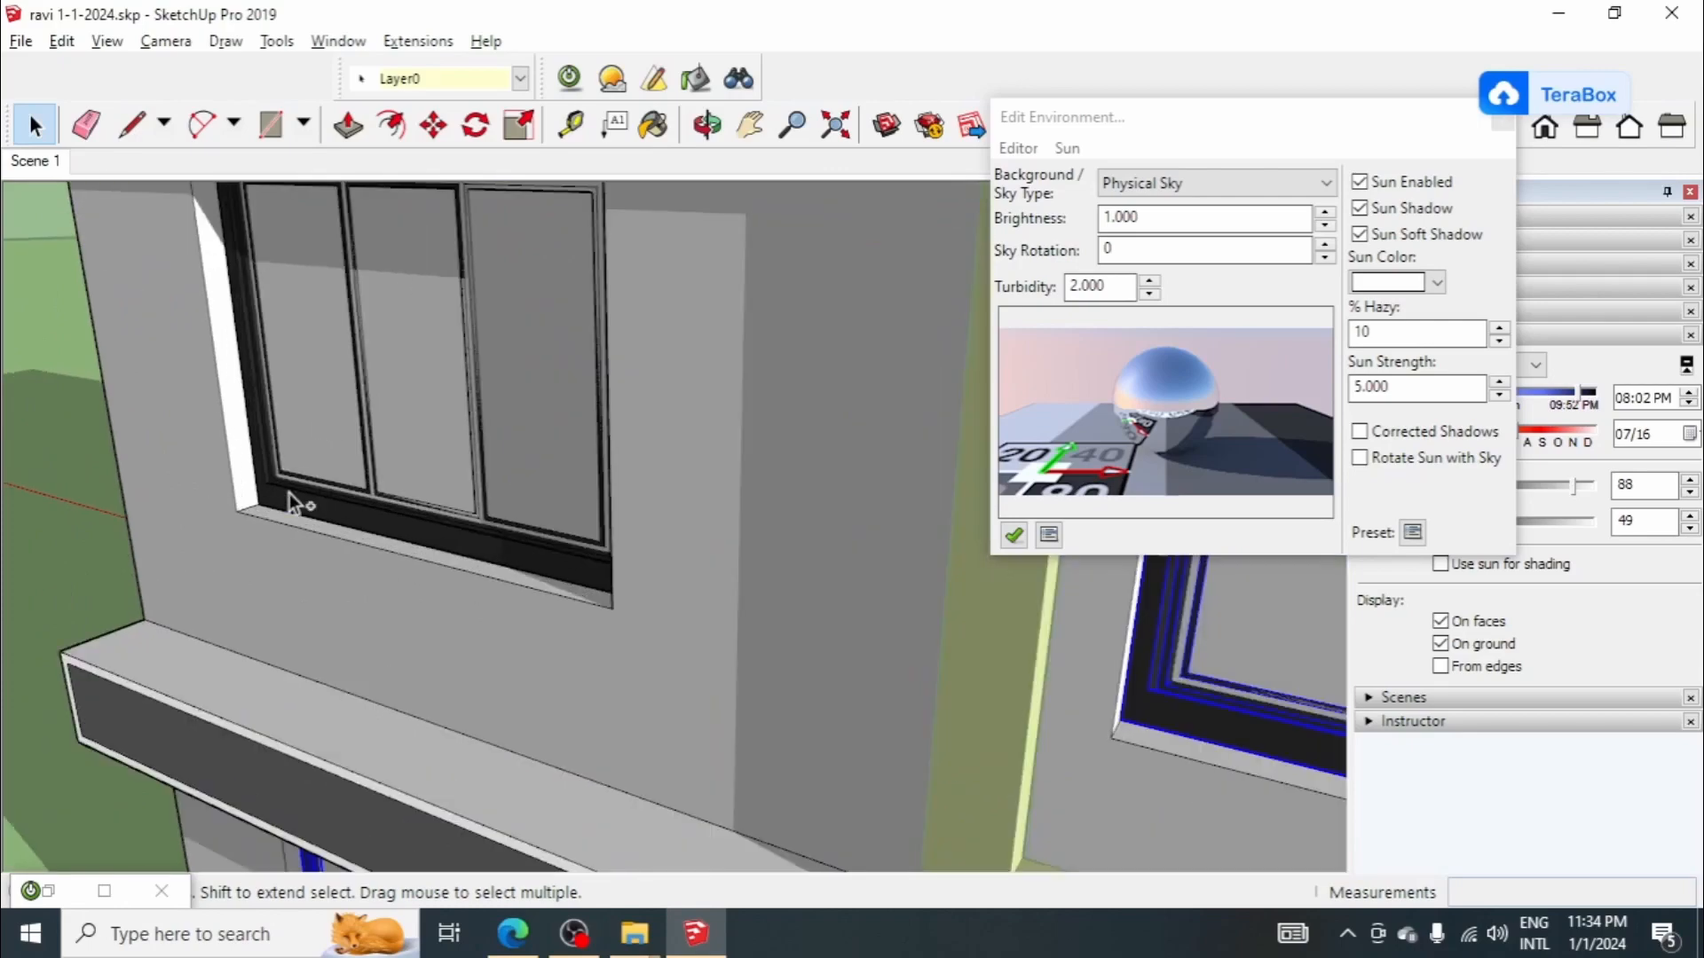
pyautogui.scroll(2, 603, 547)
pyautogui.scroll(-3, 603, 548)
pyautogui.scroll(2, 491, 270)
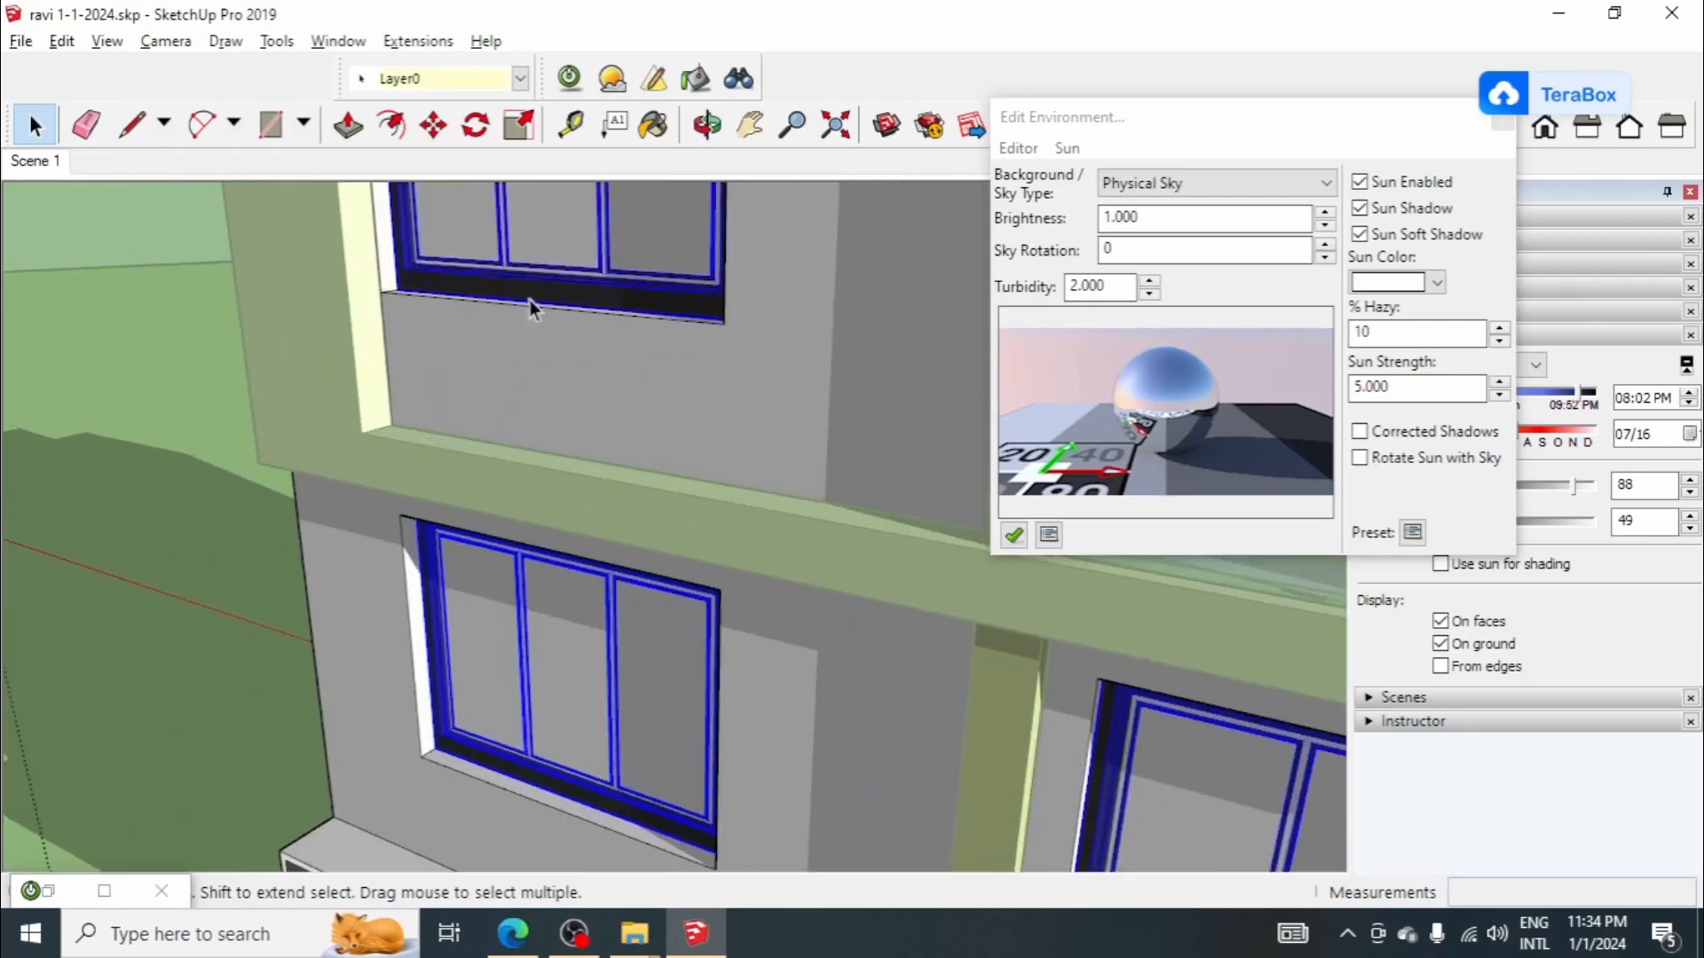
# Step: Move the selected windows a short distance outward toward the facade face, snapping from the frame corner, and leave the house group
pyautogui.scroll(-2, 491, 508)
pyautogui.scroll(-3, 490, 501)
pyautogui.moveTo(852, 612); pyautogui.dragTo(759, 641, button='middle')
pyautogui.scroll(2, 759, 640)
pyautogui.scroll(4, 667, 536)
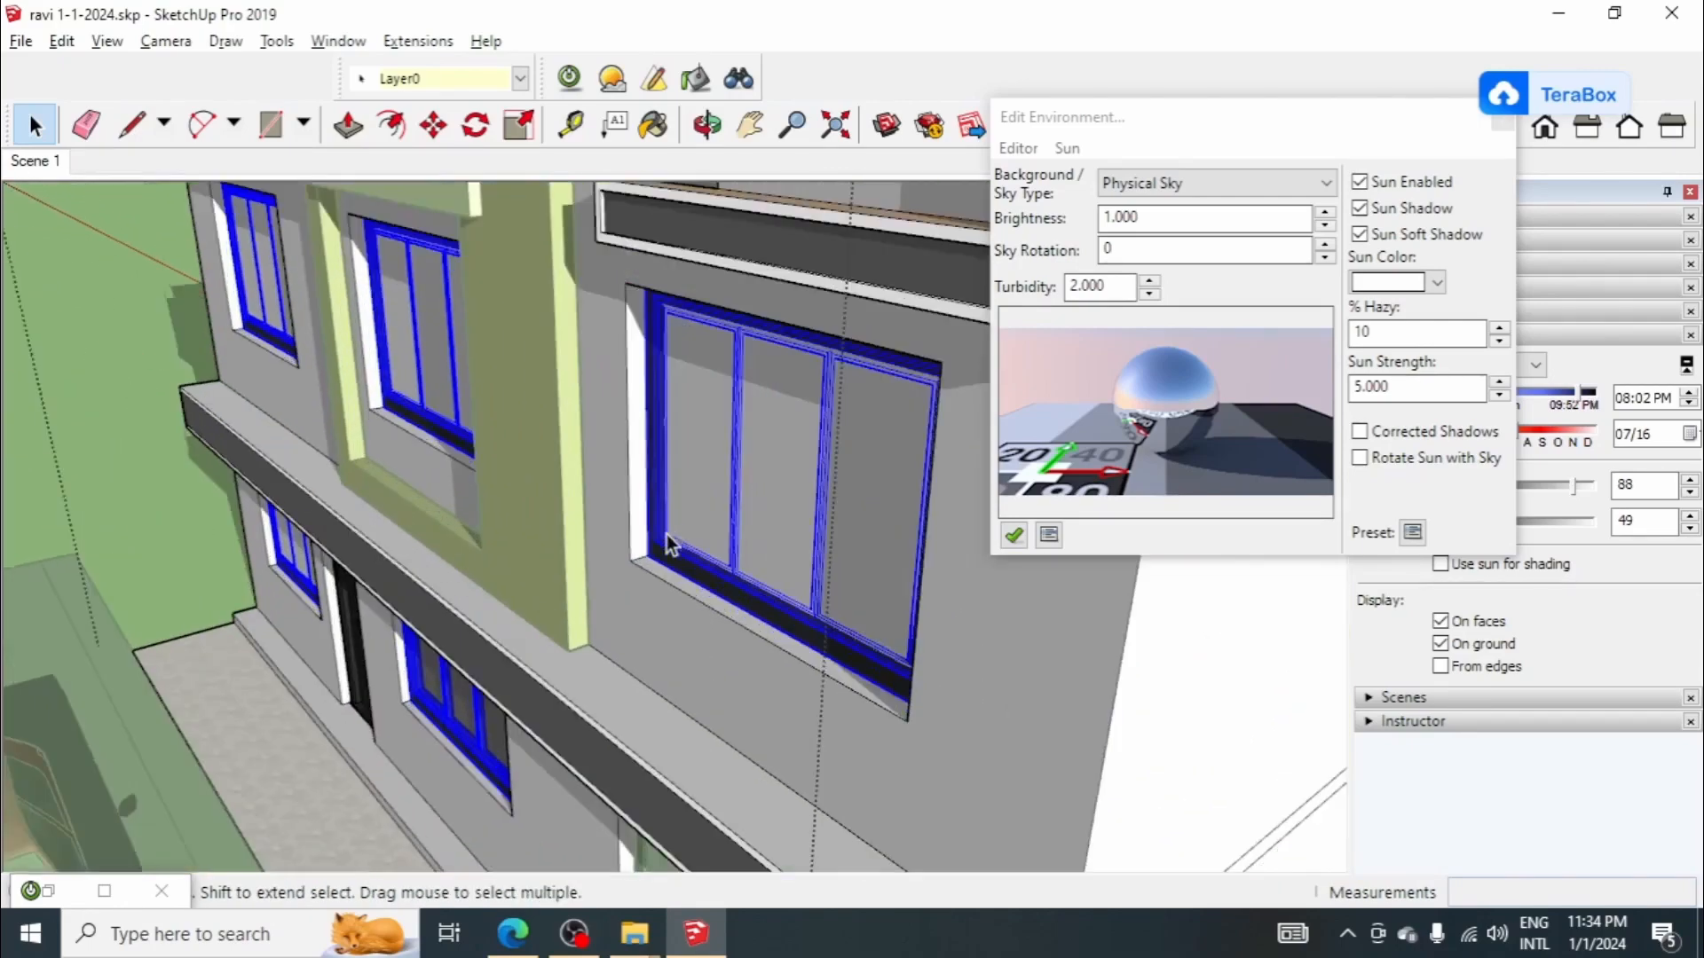
pyautogui.scroll(3, 631, 549)
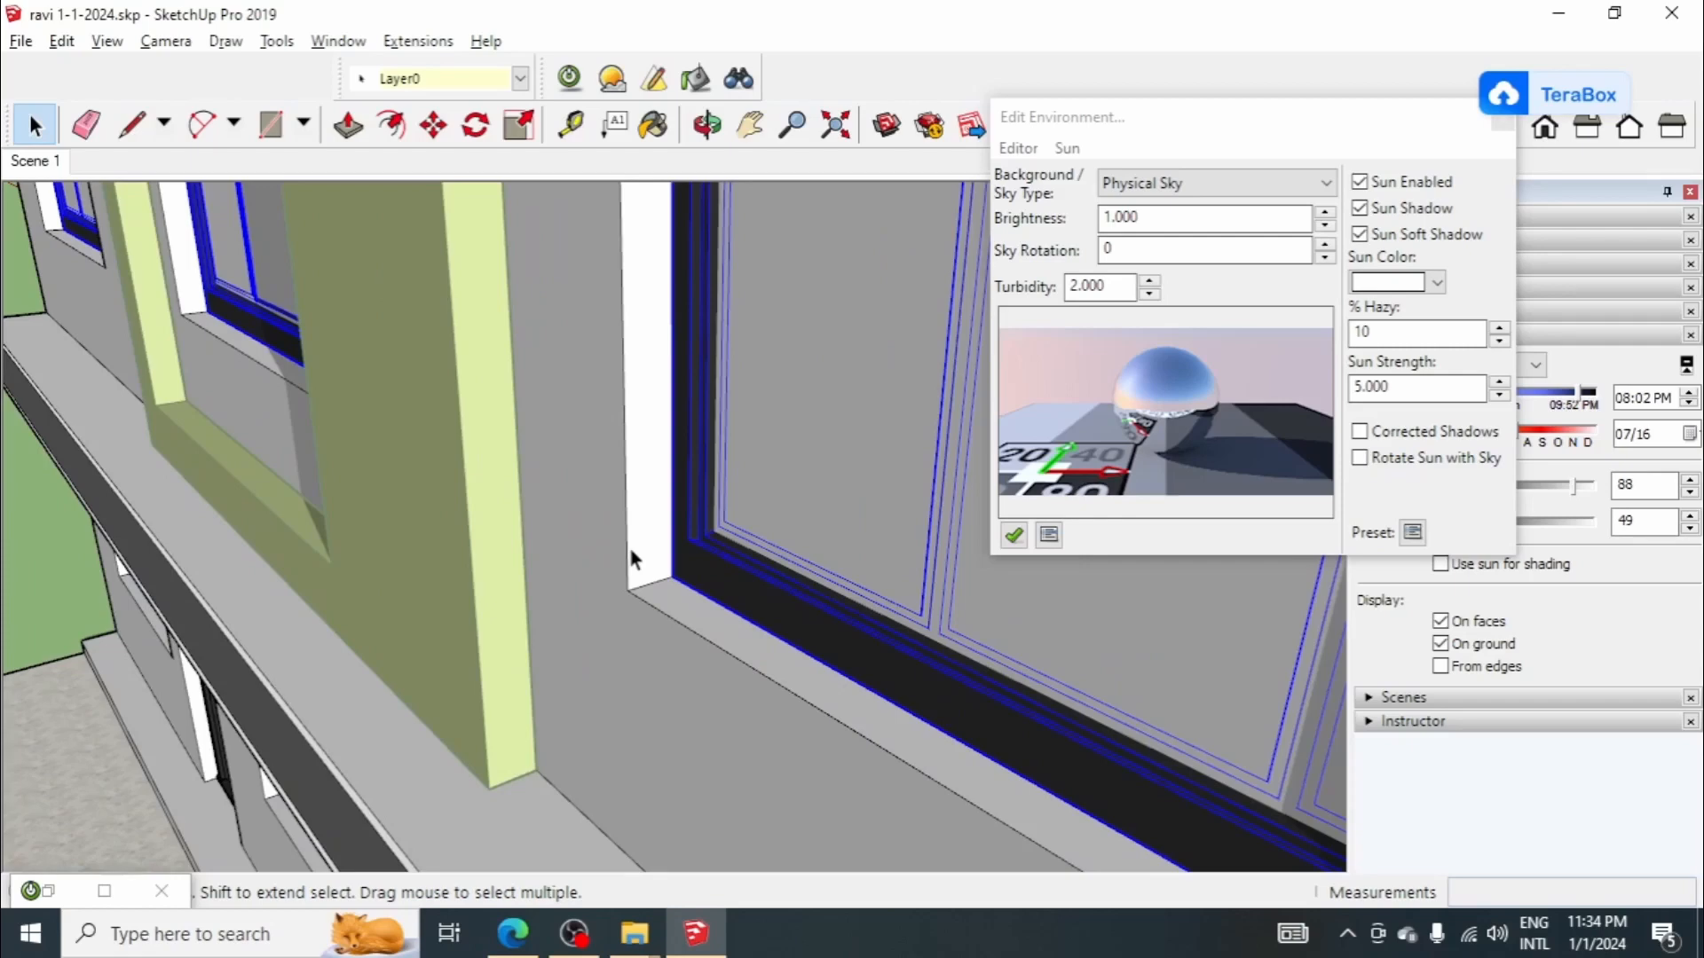
pyautogui.press('m')
pyautogui.scroll(3, 641, 594)
pyautogui.click(681, 579)
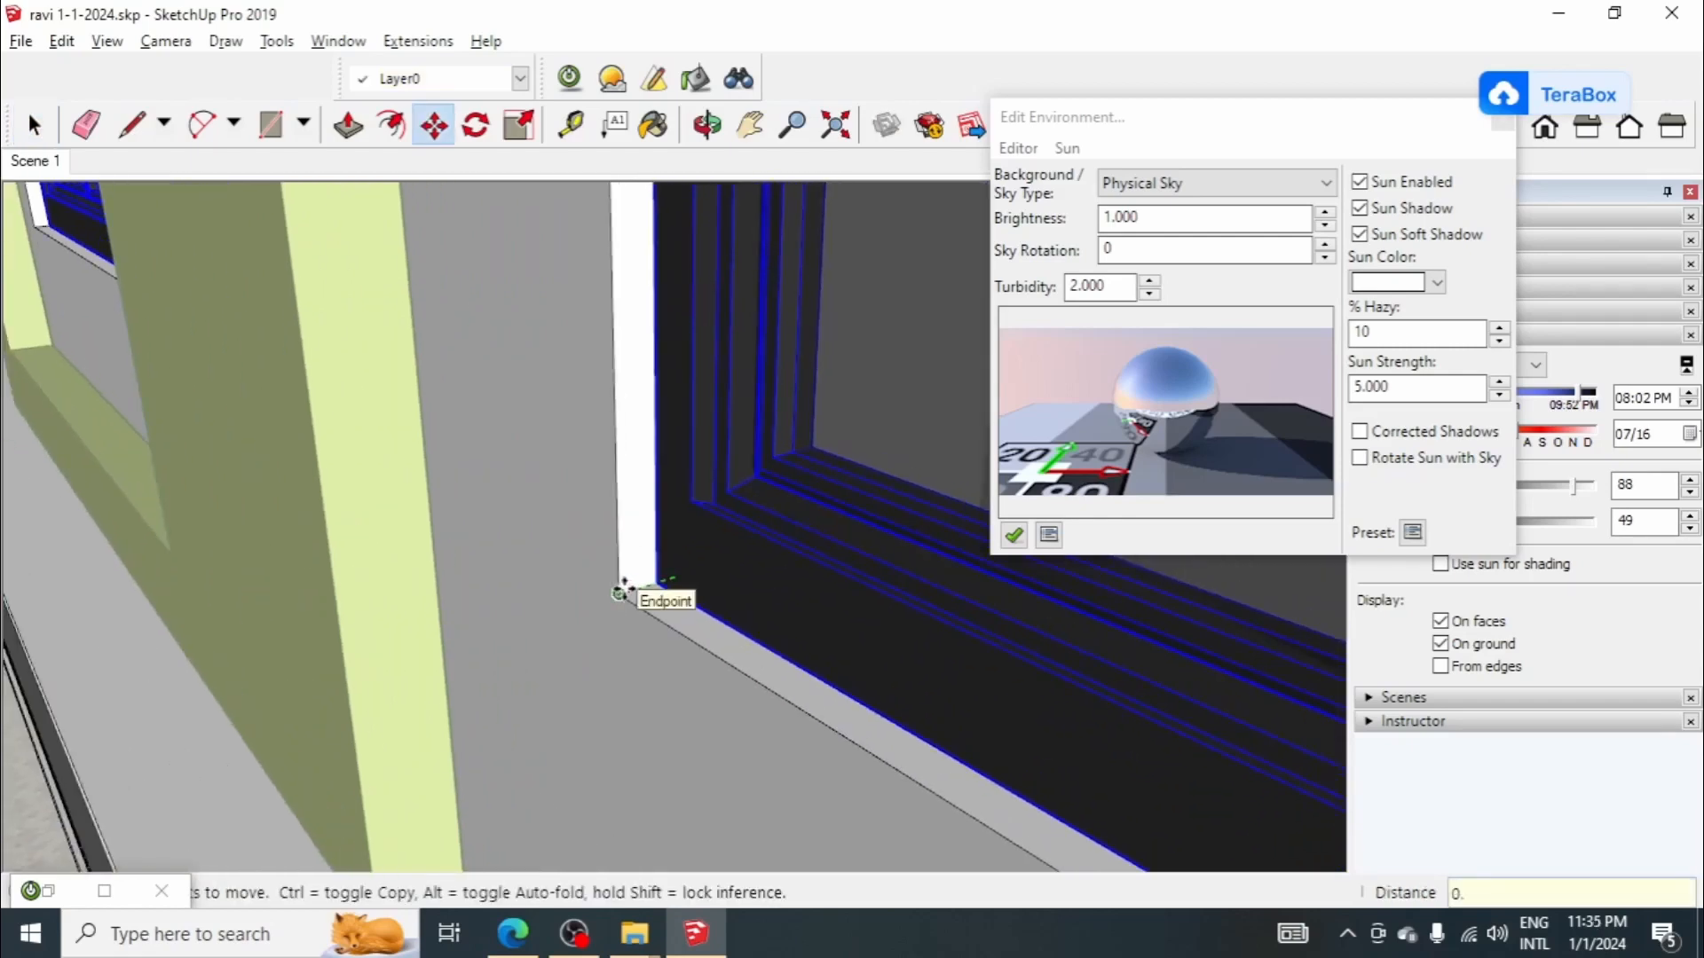
pyautogui.press('Return')
pyautogui.scroll(-10, 677, 562)
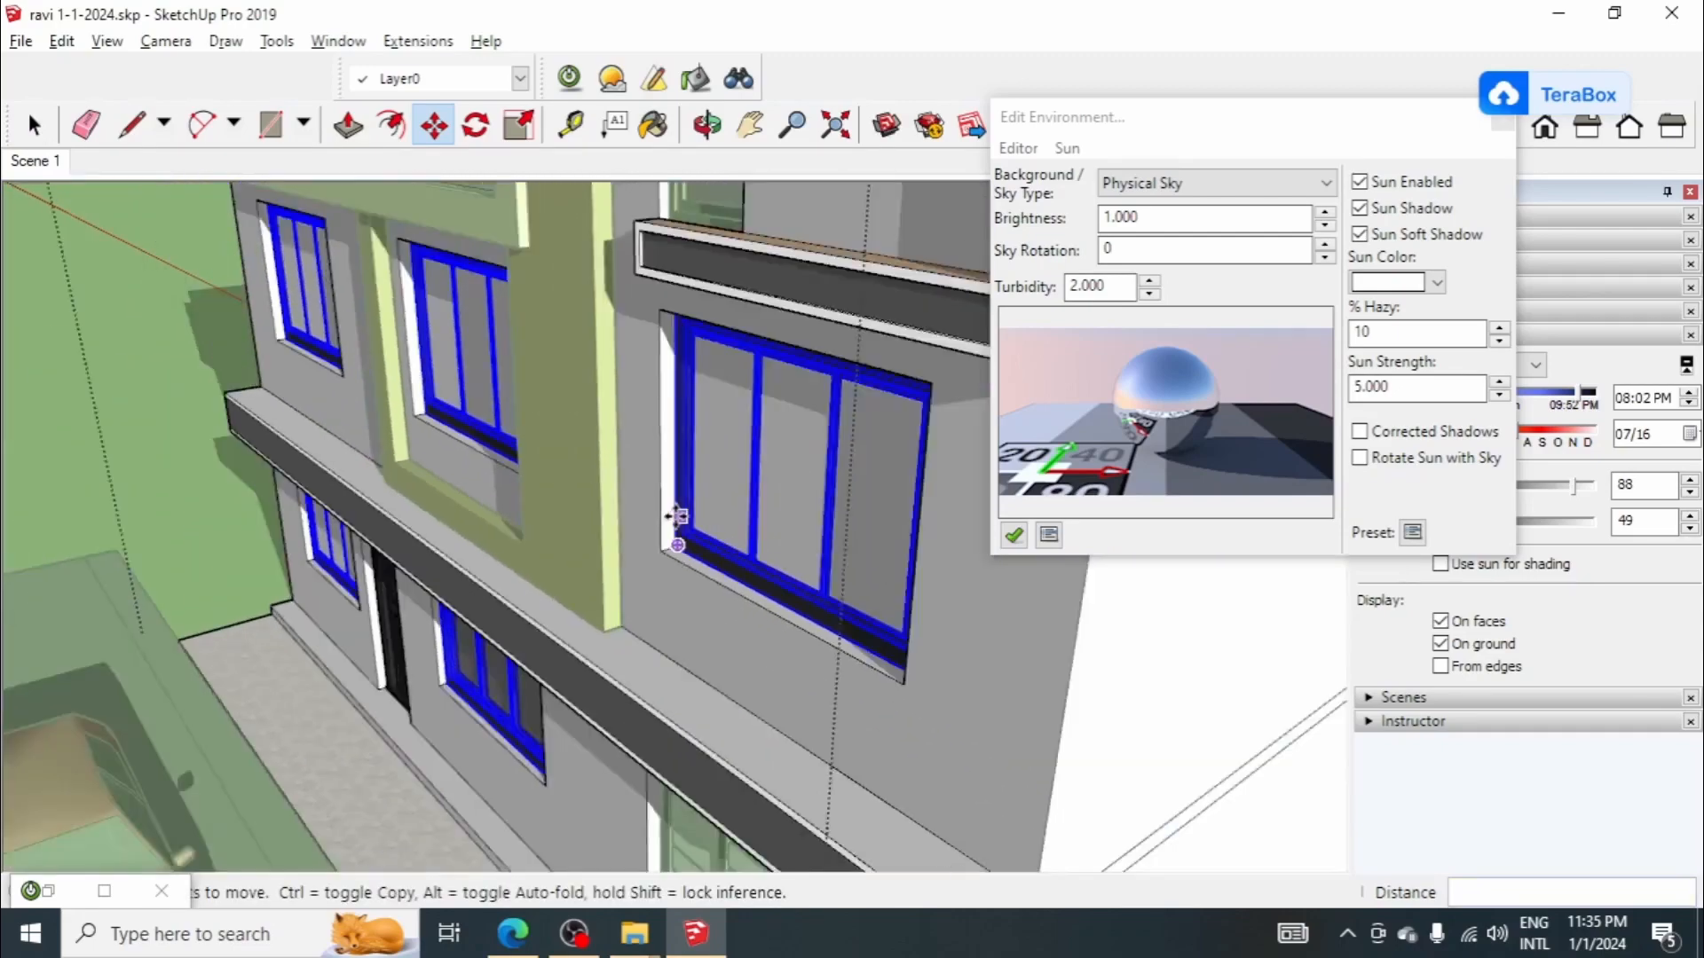
pyautogui.moveTo(772, 568); pyautogui.dragTo(689, 580, button='middle')
pyautogui.scroll(-5, 693, 559)
pyautogui.press('space')
pyautogui.click(683, 530)
# Step: Examine the repositioned windows, the rooftop door and window, and the upper glass railing
pyautogui.scroll(1, 728, 422)
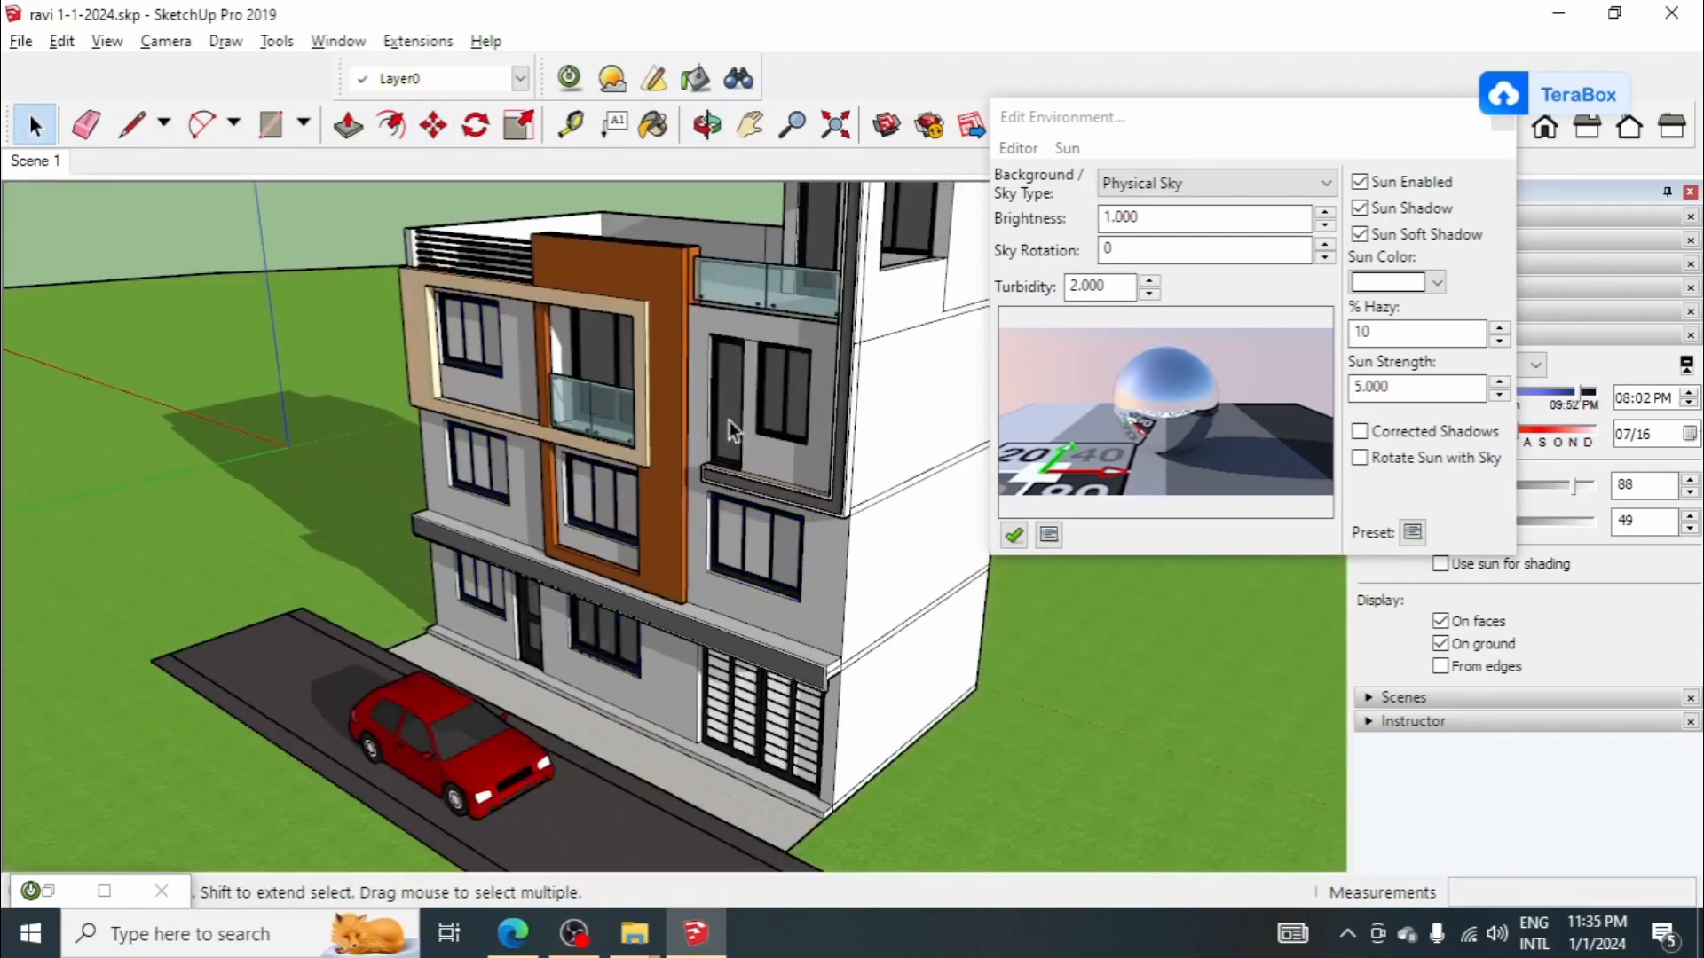
pyautogui.scroll(-2, 749, 441)
pyautogui.moveTo(748, 448)
pyautogui.mouseDown(button='middle')
pyautogui.moveTo(871, 391)
pyautogui.moveTo(666, 501)
pyautogui.mouseUp(button='middle')
pyautogui.scroll(6, 786, 435)
pyautogui.scroll(-5, 660, 508)
pyautogui.scroll(2, 703, 295)
pyautogui.scroll(6, 741, 377)
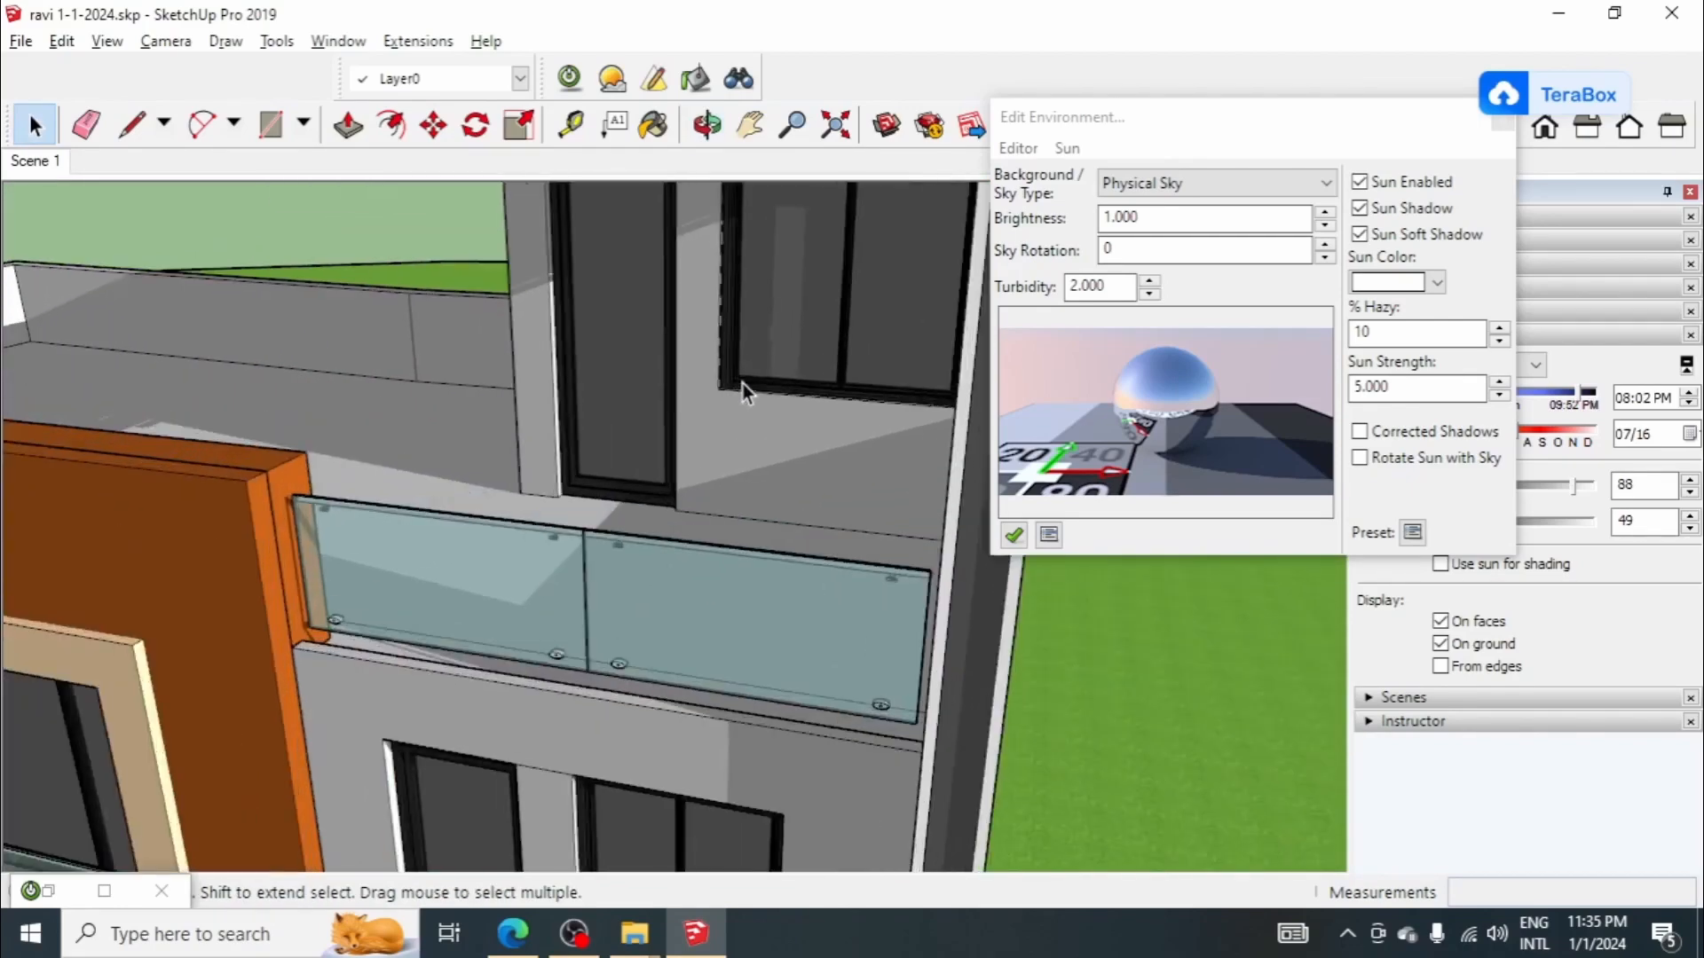
pyautogui.moveTo(743, 383); pyautogui.dragTo(885, 261, button='middle')
pyautogui.scroll(-8, 721, 301)
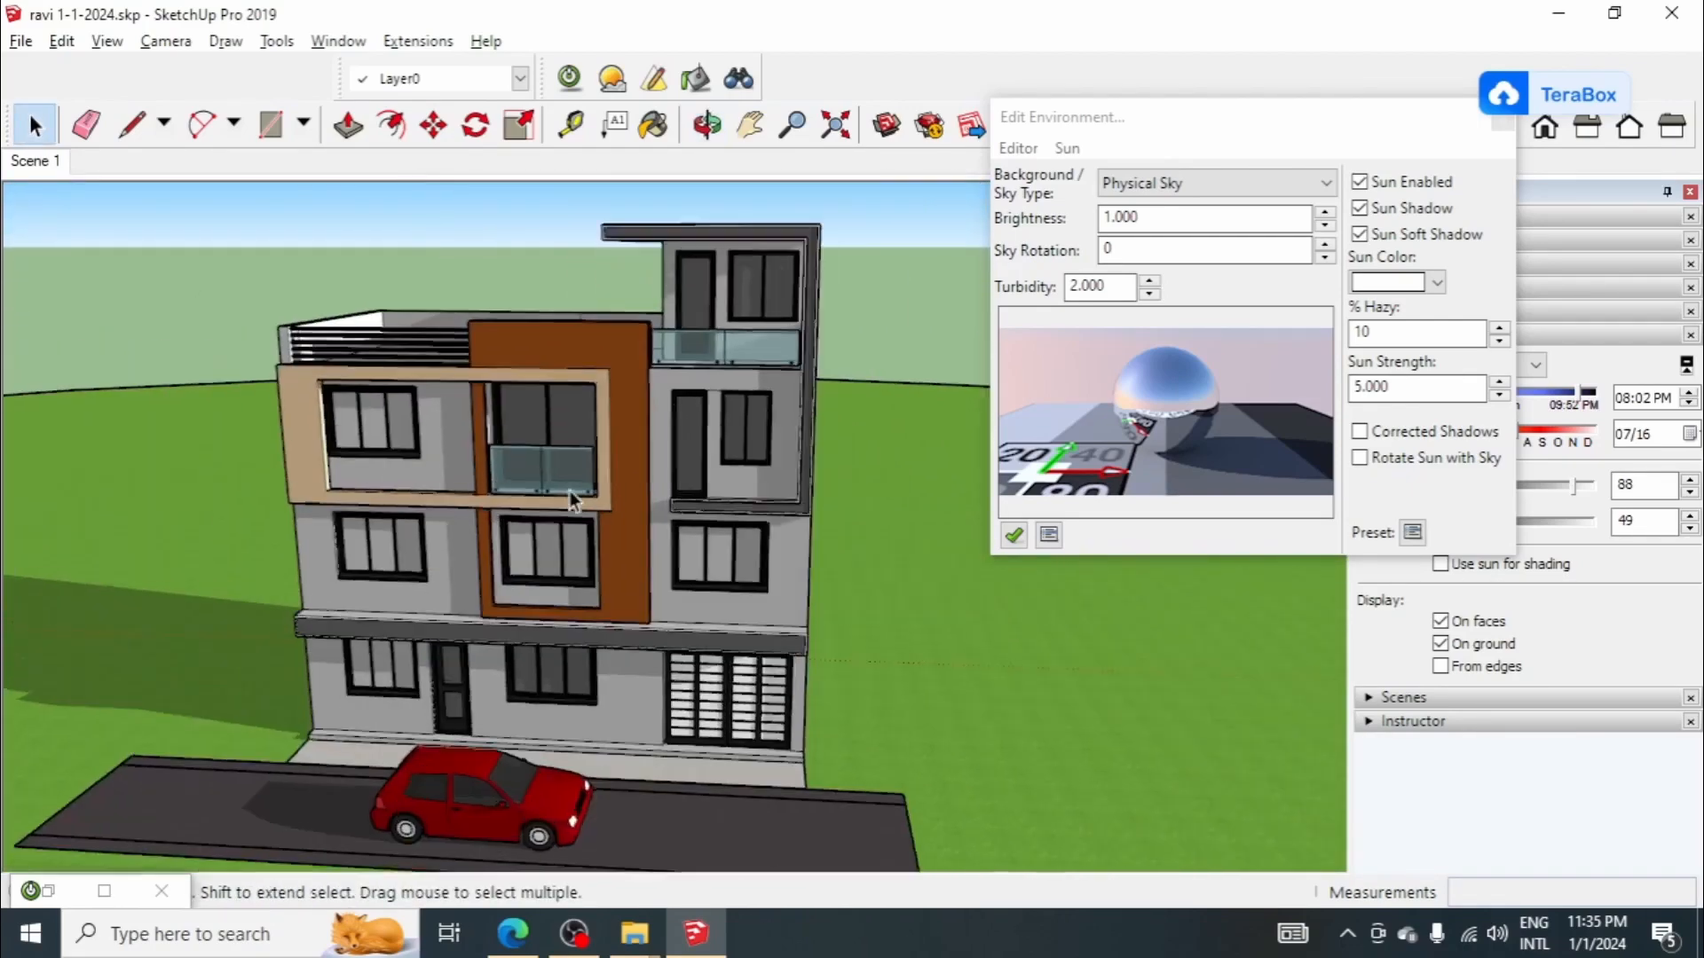
# Step: Examine the second-floor balcony's glass railing and the window behind it
pyautogui.scroll(3, 519, 468)
pyautogui.scroll(-4, 552, 509)
pyautogui.moveTo(519, 468)
pyautogui.mouseDown(button='middle')
pyautogui.moveTo(558, 474)
pyautogui.moveTo(559, 497)
pyautogui.mouseUp(button='middle')
pyautogui.scroll(4, 580, 461)
pyautogui.scroll(3, 568, 464)
pyautogui.scroll(3, 596, 502)
pyautogui.scroll(-3, 604, 498)
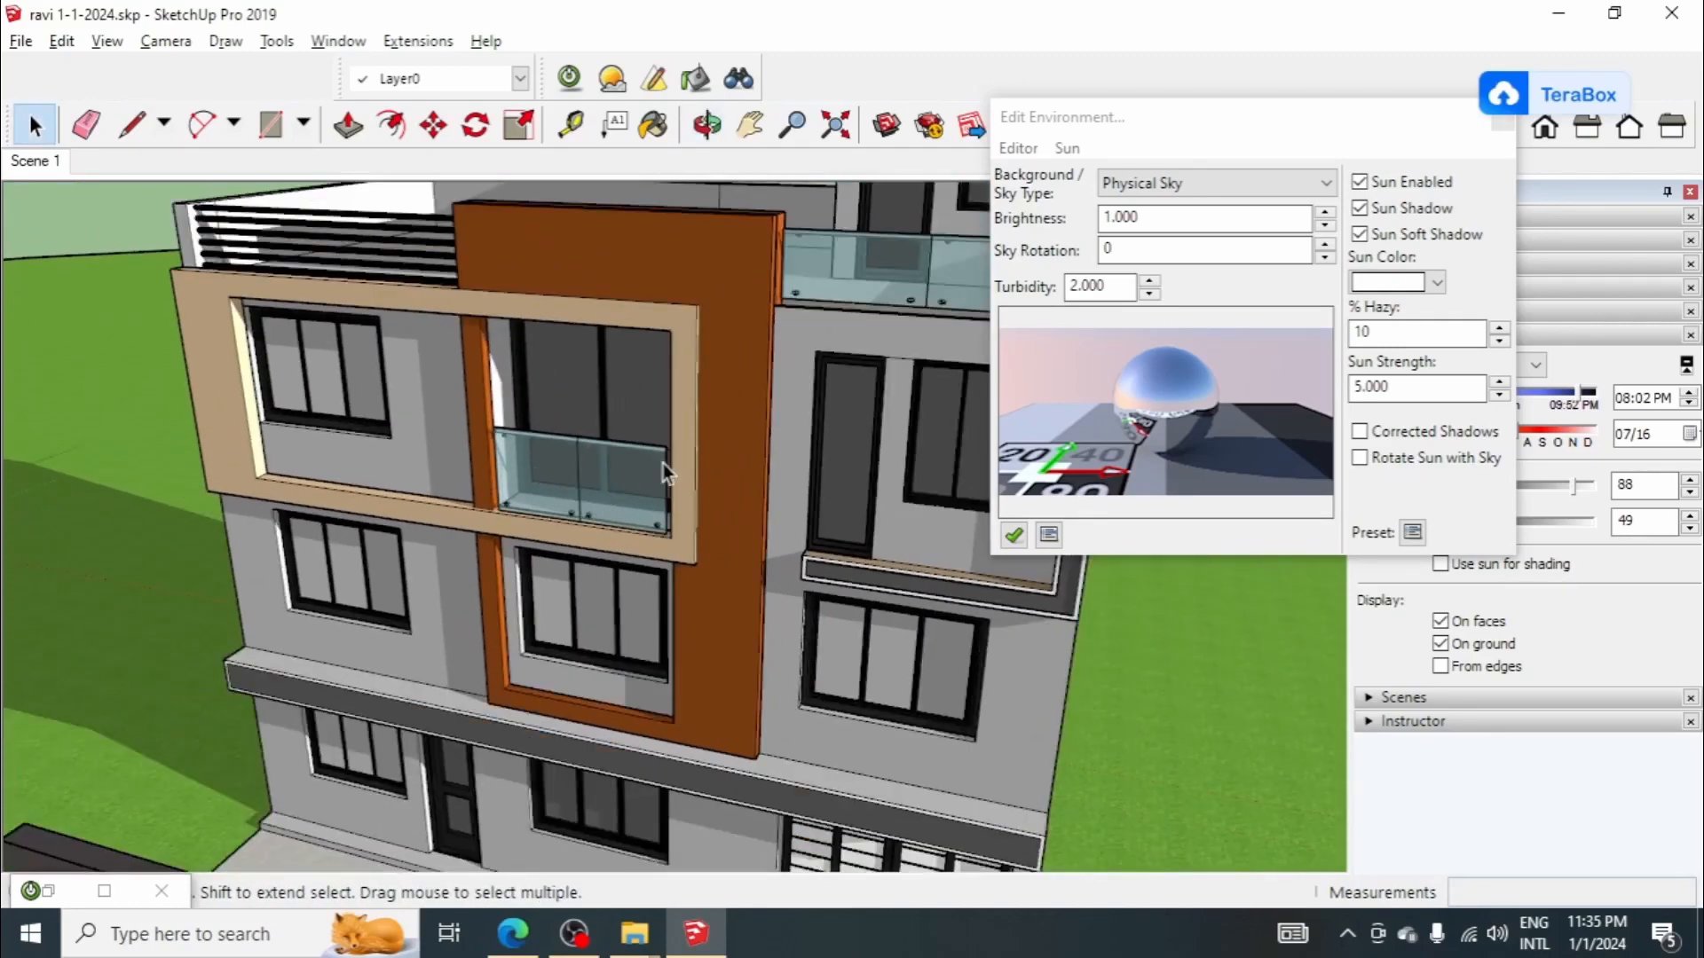
# Step: Examine the windows on the right-hand bay of the facade and select the second-floor one for inspection
pyautogui.moveTo(663, 463); pyautogui.dragTo(786, 530, button='middle')
pyautogui.scroll(5, 849, 514)
pyautogui.scroll(-4, 447, 493)
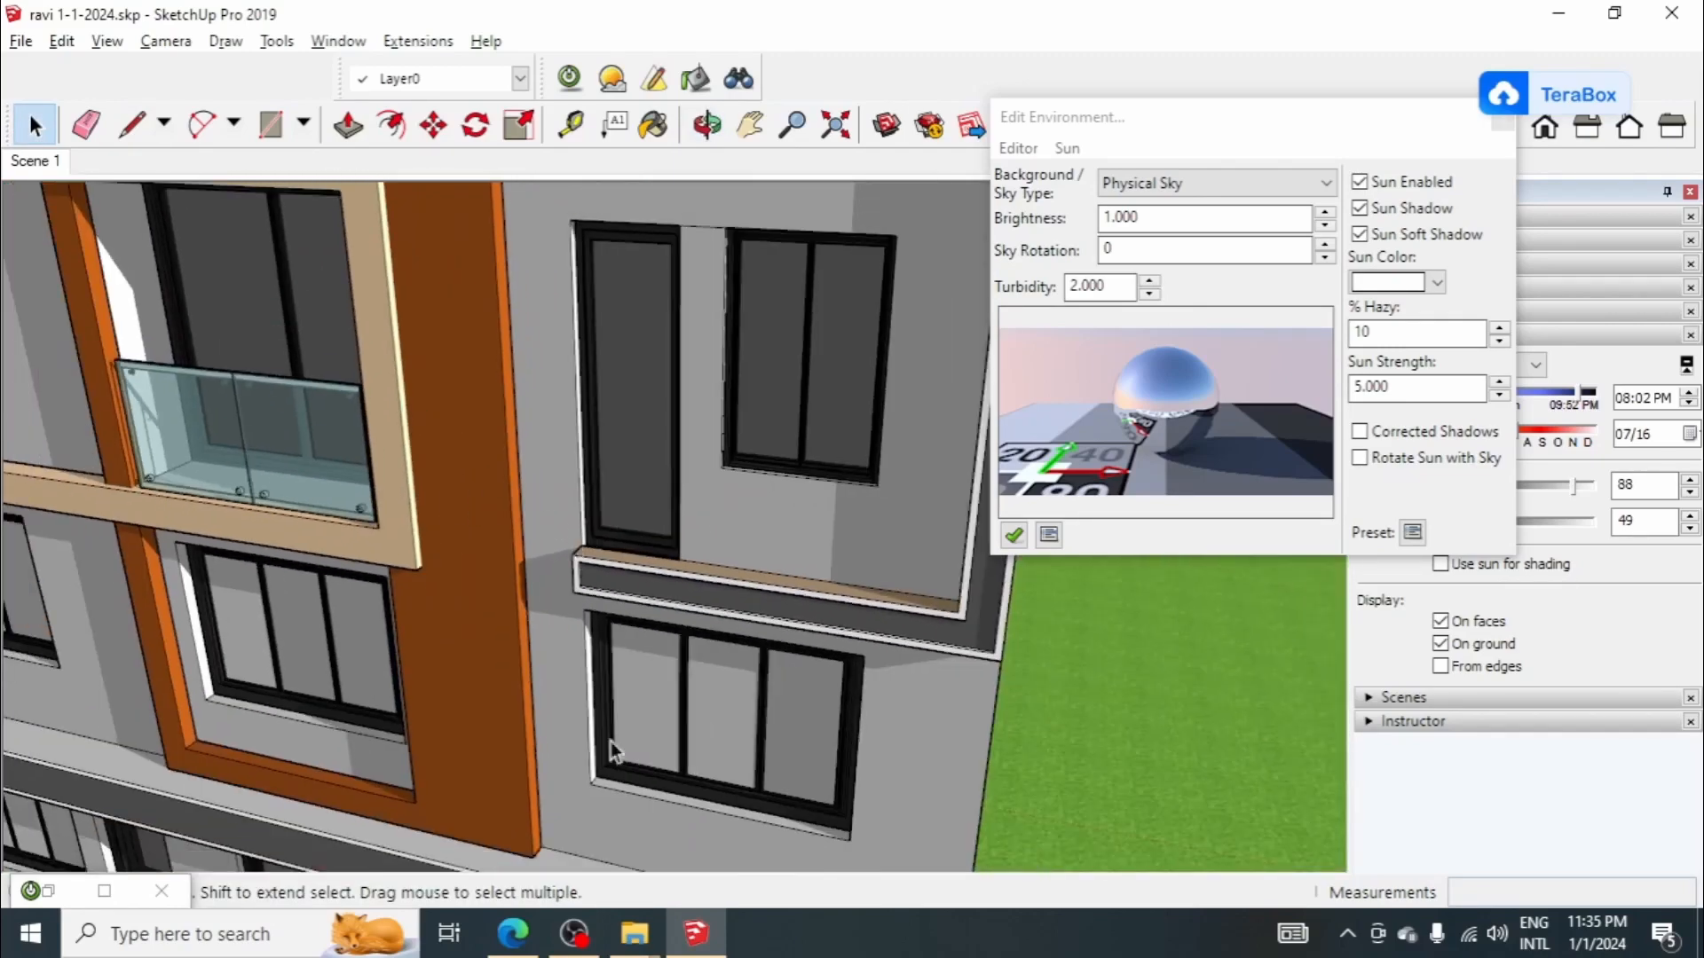
pyautogui.scroll(2, 849, 449)
pyautogui.click(850, 446)
pyautogui.scroll(3, 849, 439)
pyautogui.moveTo(849, 438); pyautogui.dragTo(726, 458, button='middle')
pyautogui.scroll(-5, 697, 407)
pyautogui.moveTo(667, 355)
pyautogui.mouseDown(button='middle')
pyautogui.moveTo(666, 447)
pyautogui.moveTo(699, 355)
pyautogui.mouseUp(button='middle')
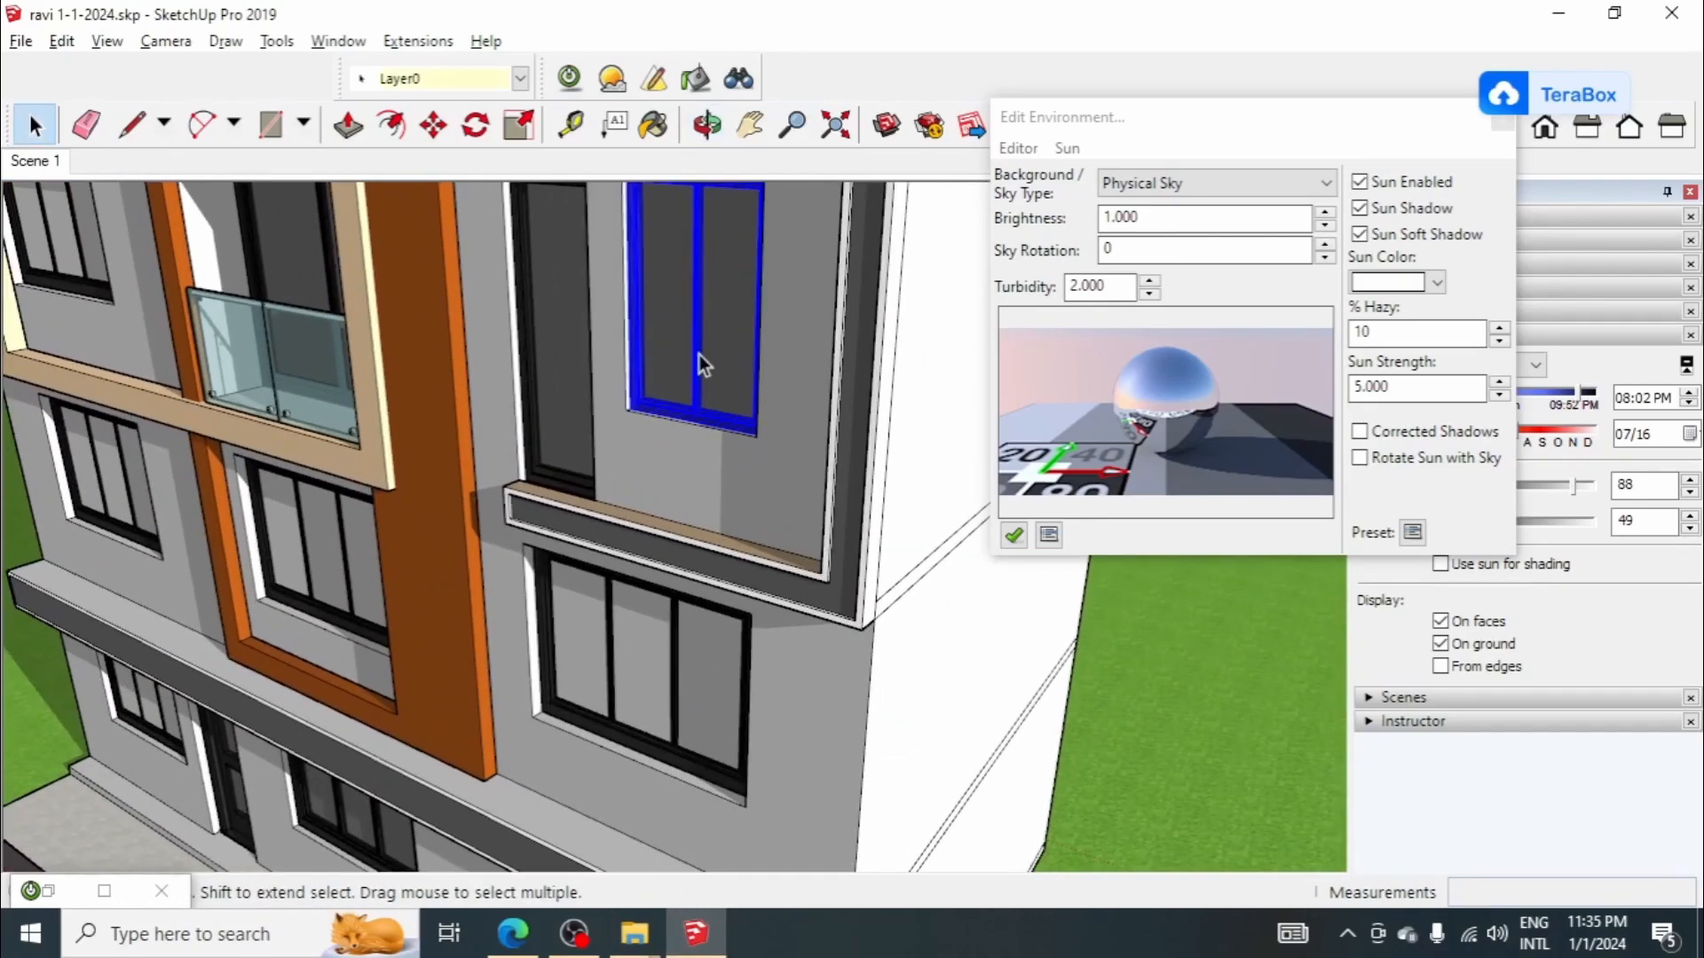
# Step: Enter the house group and select the pane faces of the first-floor and second-floor right-hand windows to compare them
pyautogui.doubleClick(635, 620)
pyautogui.scroll(2, 637, 618)
pyautogui.click(641, 619)
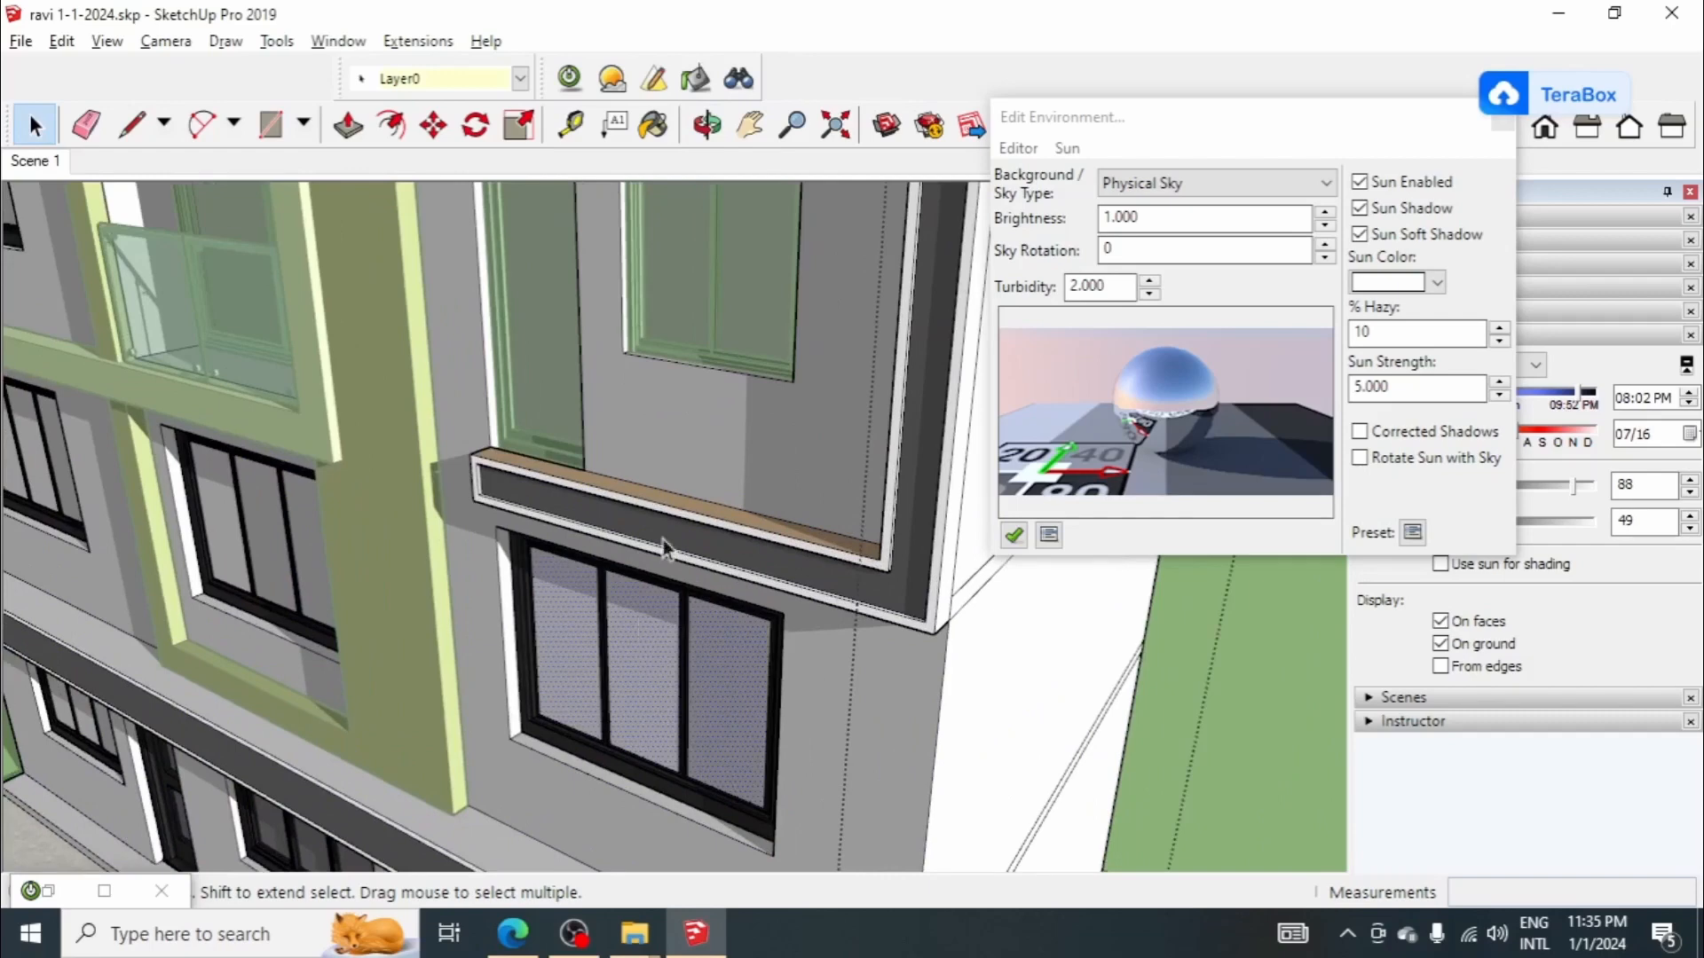
pyautogui.click(732, 294)
pyautogui.scroll(2, 725, 301)
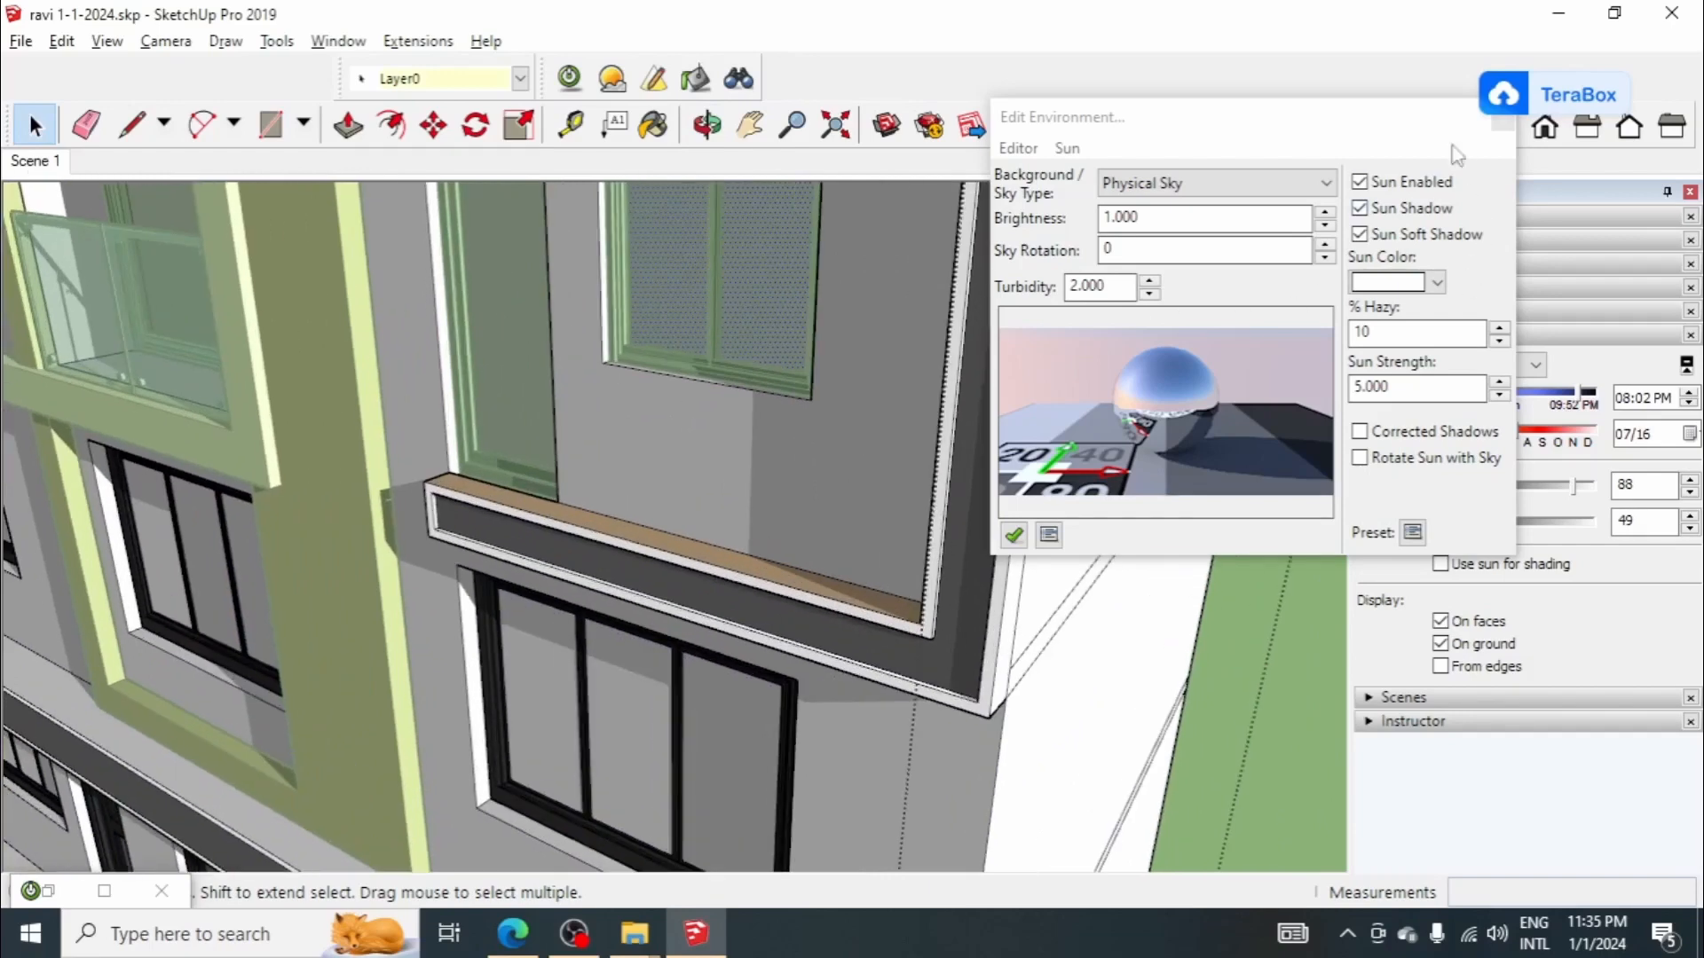
# Step: Close the environment editor and show the material settings in place of the shadow settings
pyautogui.moveTo(1414, 119); pyautogui.dragTo(1382, 193)
pyautogui.click(1471, 193)
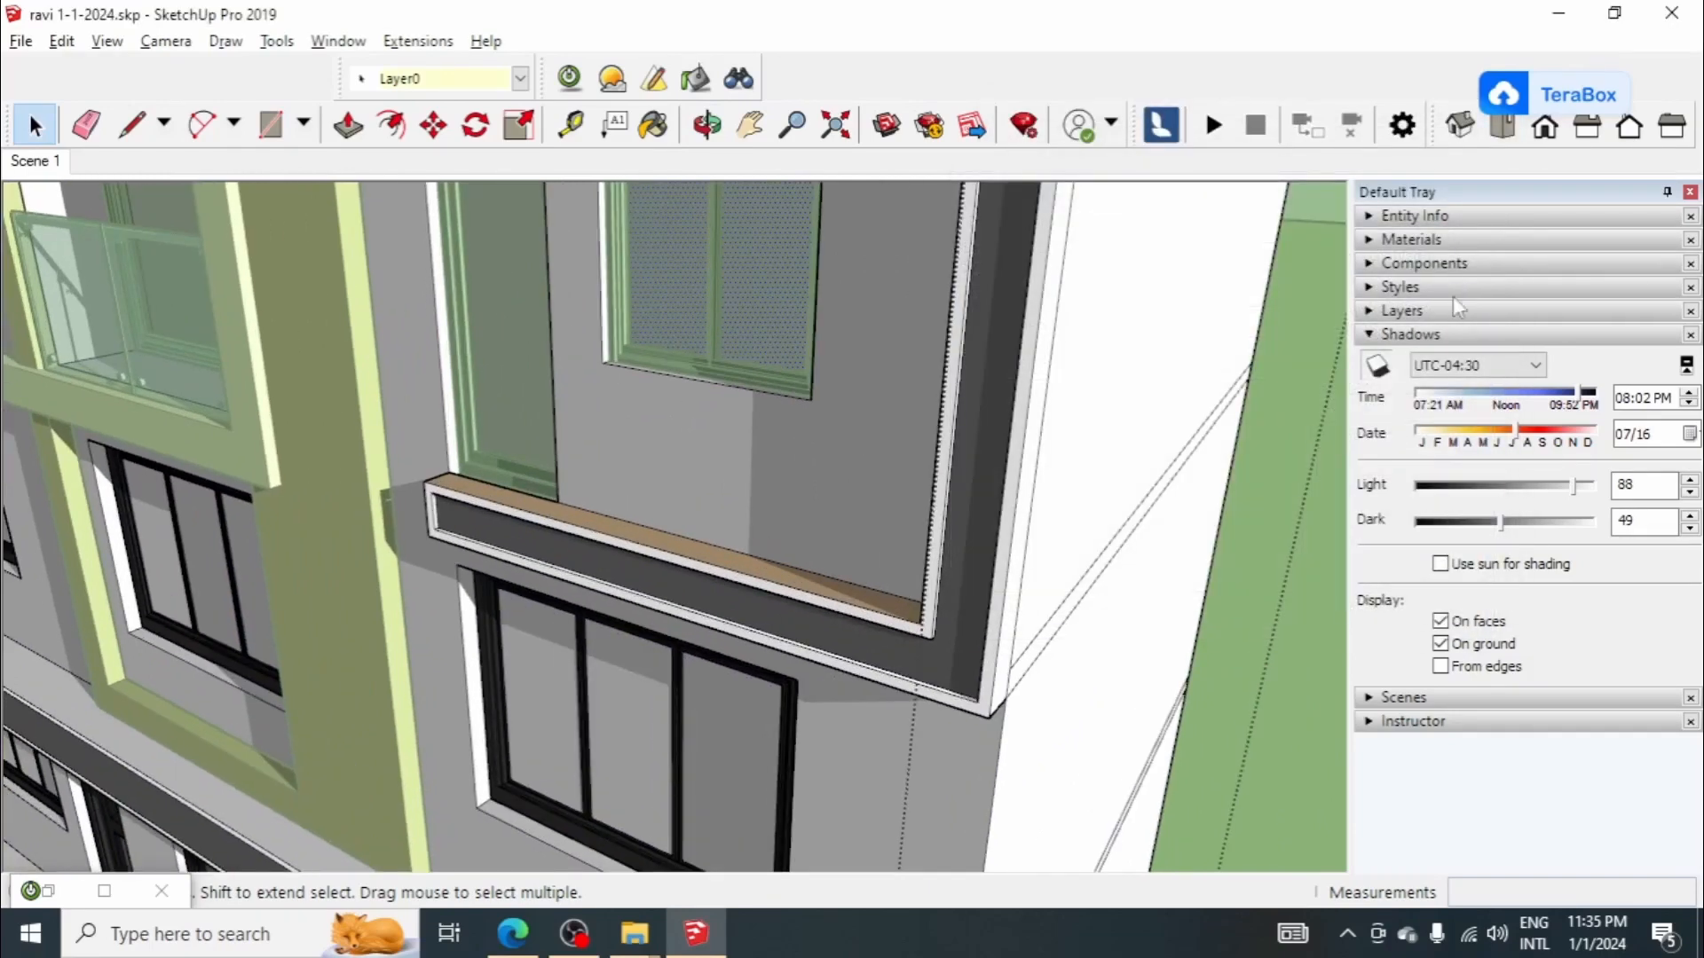
pyautogui.click(1455, 335)
pyautogui.click(1451, 241)
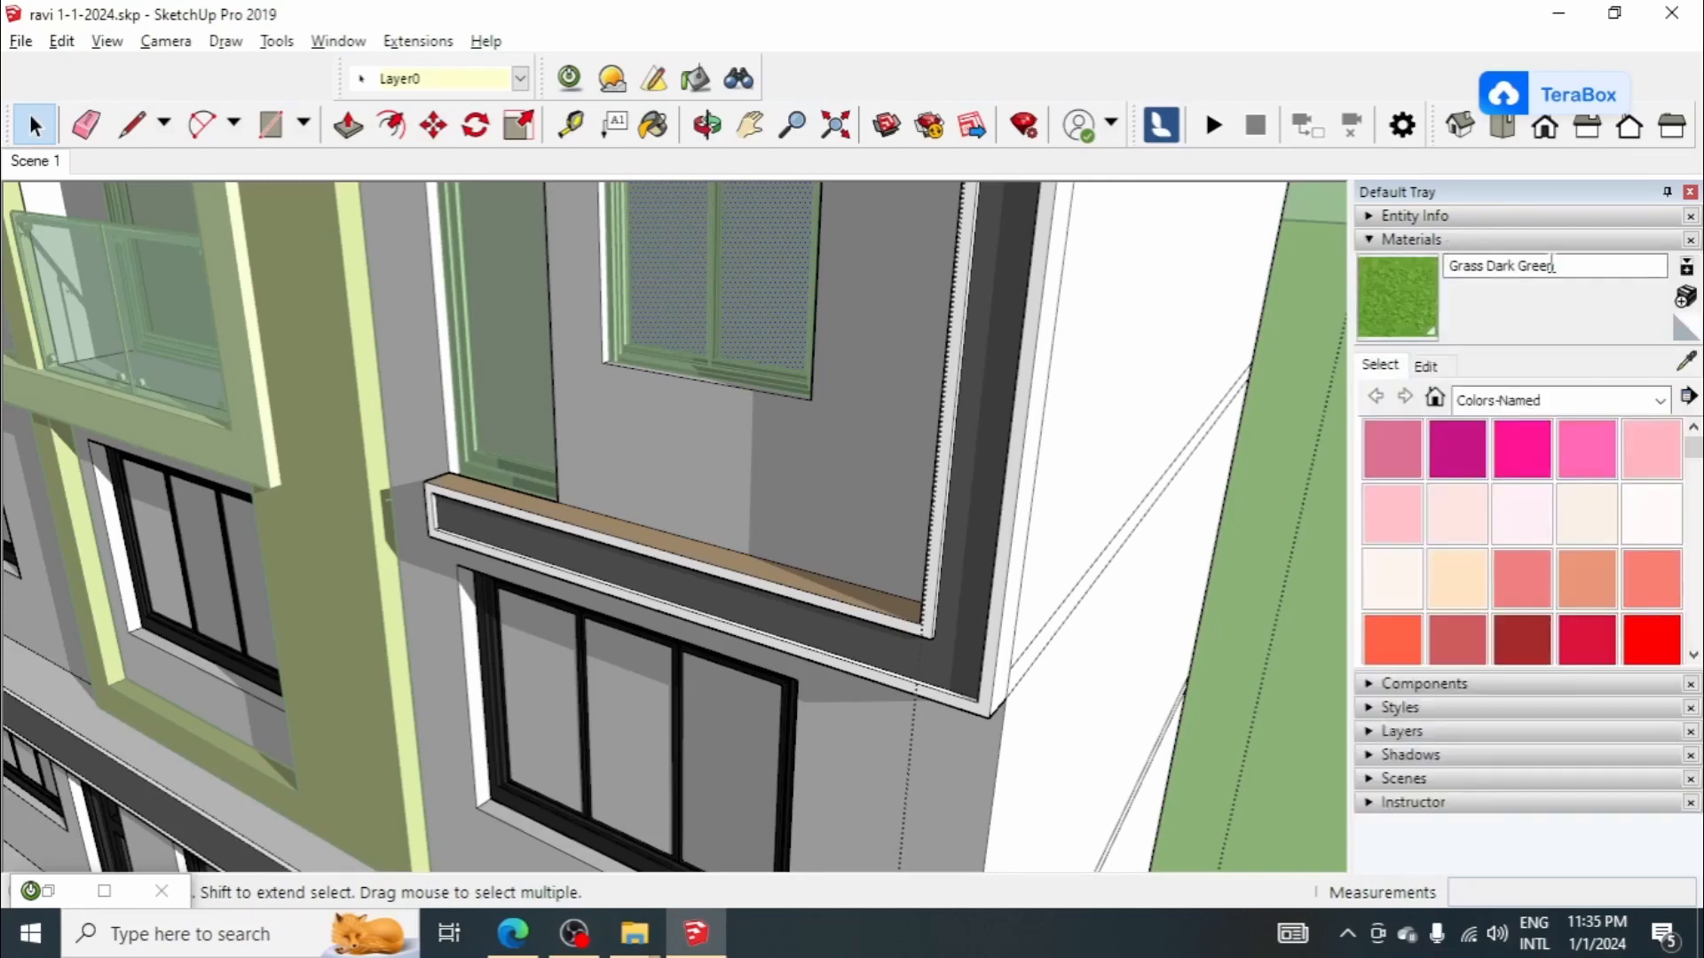
# Step: Sample the materials of the second-floor and first-floor right-hand window panes, then leave the house group
pyautogui.click(1686, 360)
pyautogui.click(775, 302)
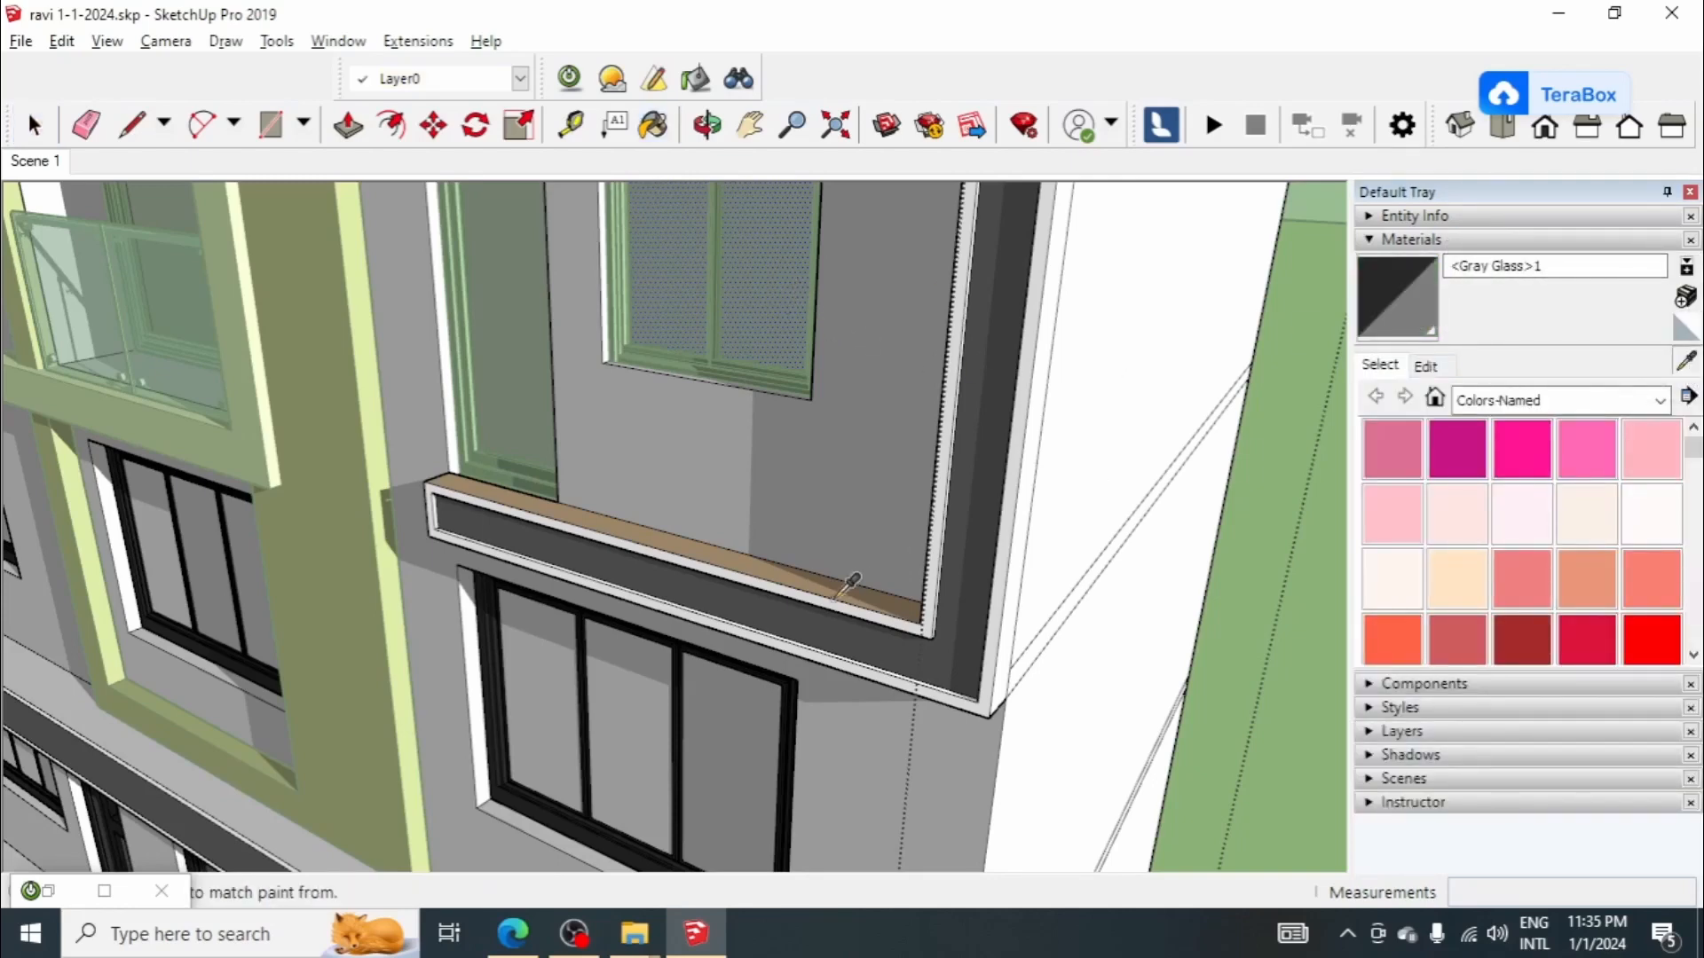
pyautogui.click(748, 699)
pyautogui.moveTo(747, 699)
pyautogui.mouseDown(button='middle')
pyautogui.moveTo(745, 395)
pyautogui.moveTo(717, 587)
pyautogui.moveTo(704, 331)
pyautogui.moveTo(696, 749)
pyautogui.mouseUp(button='middle')
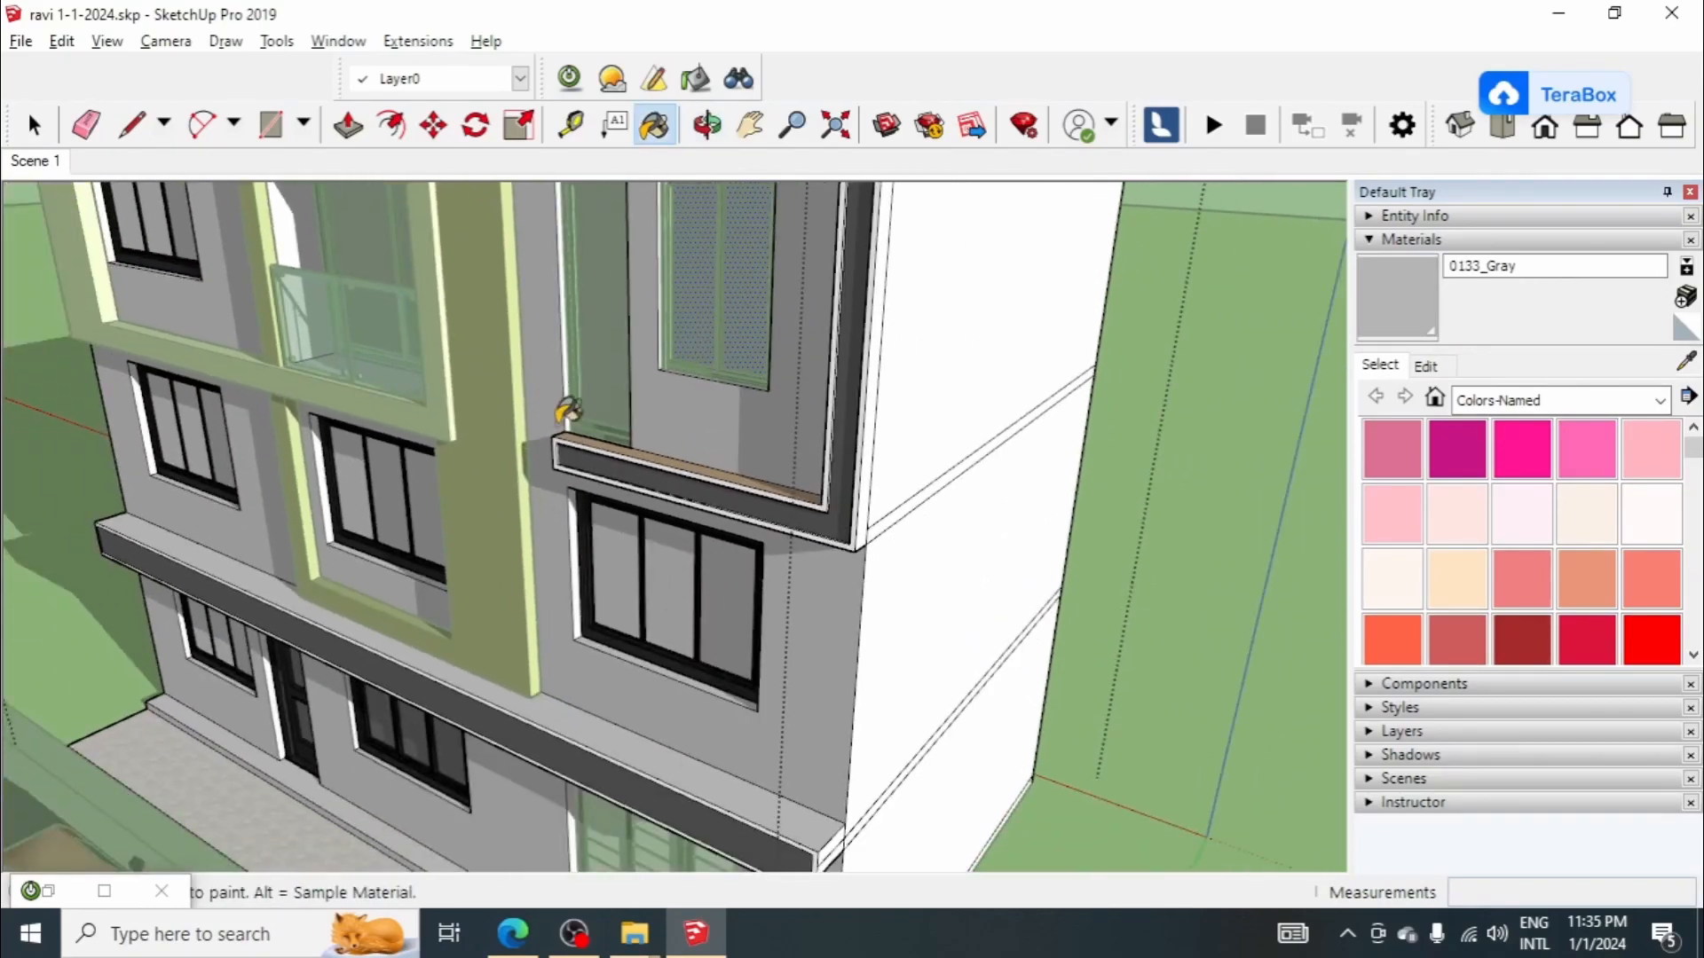
pyautogui.moveTo(568, 410); pyautogui.dragTo(710, 395, button='middle')
pyautogui.scroll(2, 775, 335)
pyautogui.press('space')
pyautogui.scroll(-1, 1217, 410)
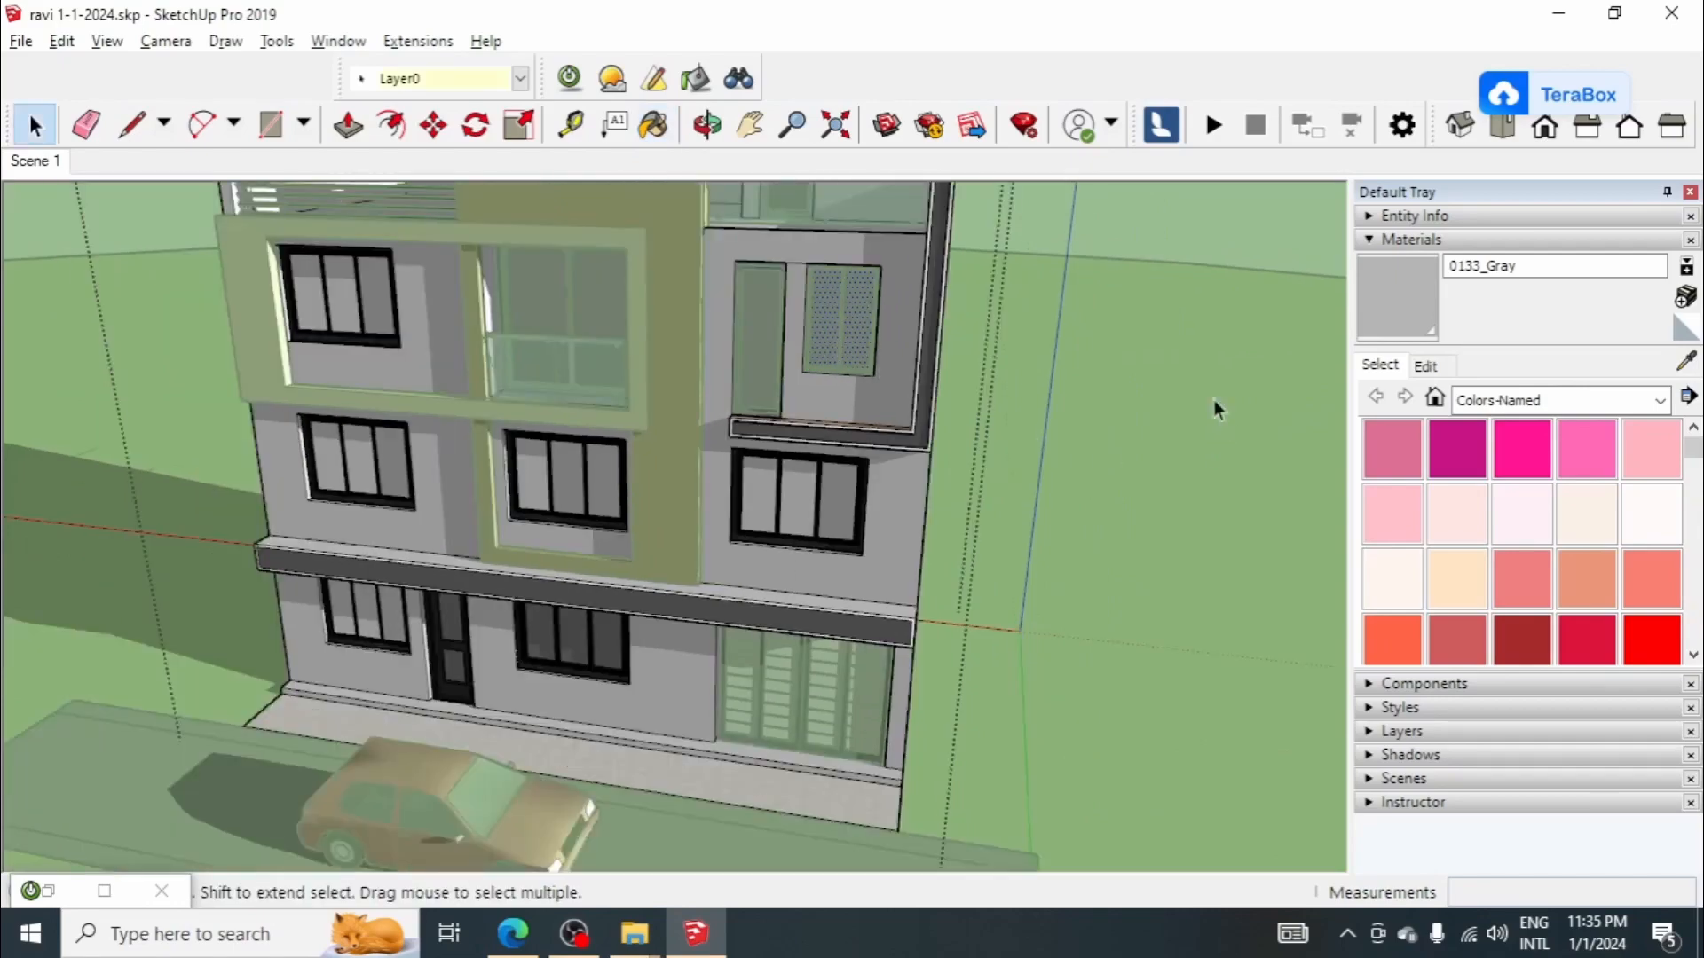
pyautogui.click(1217, 410)
# Step: Render Scene 1 again with the 03. Low+ preset at 800x600 without saving the previous image, and minimize the render window
pyautogui.scroll(-4, 1217, 410)
pyautogui.moveTo(1217, 410); pyautogui.dragTo(1093, 355, button='middle')
pyautogui.scroll(4, 1092, 364)
pyautogui.scroll(-4, 1045, 364)
pyautogui.moveTo(913, 427); pyautogui.dragTo(897, 382, button='middle')
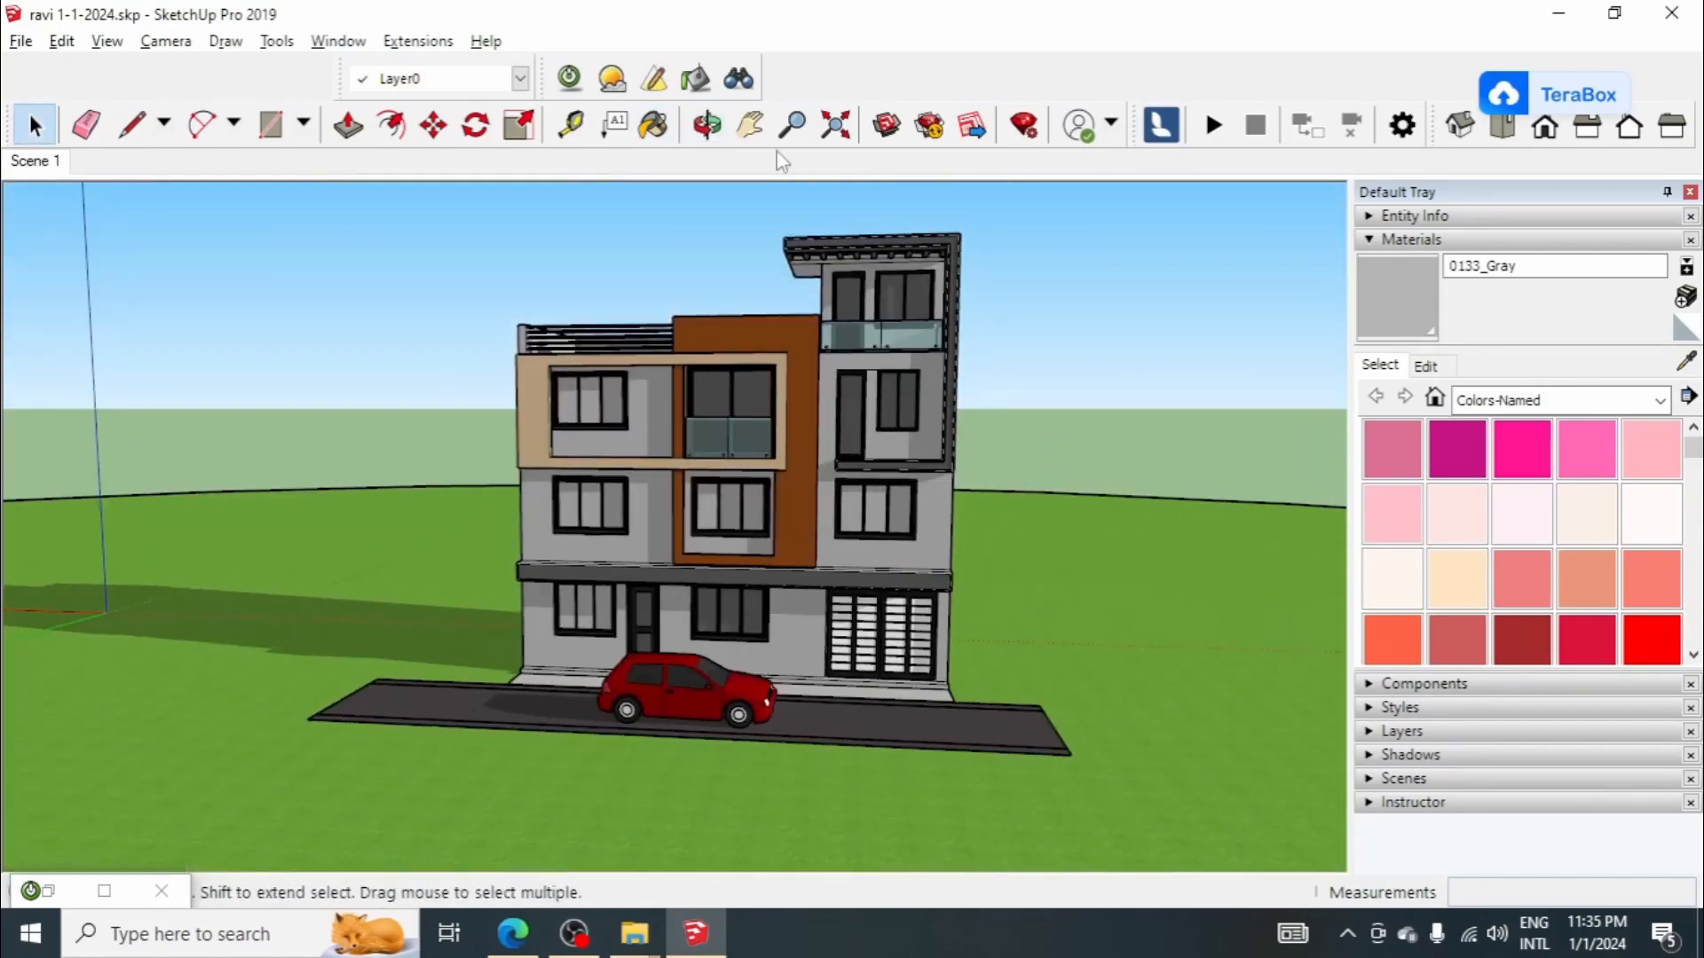
pyautogui.click(569, 78)
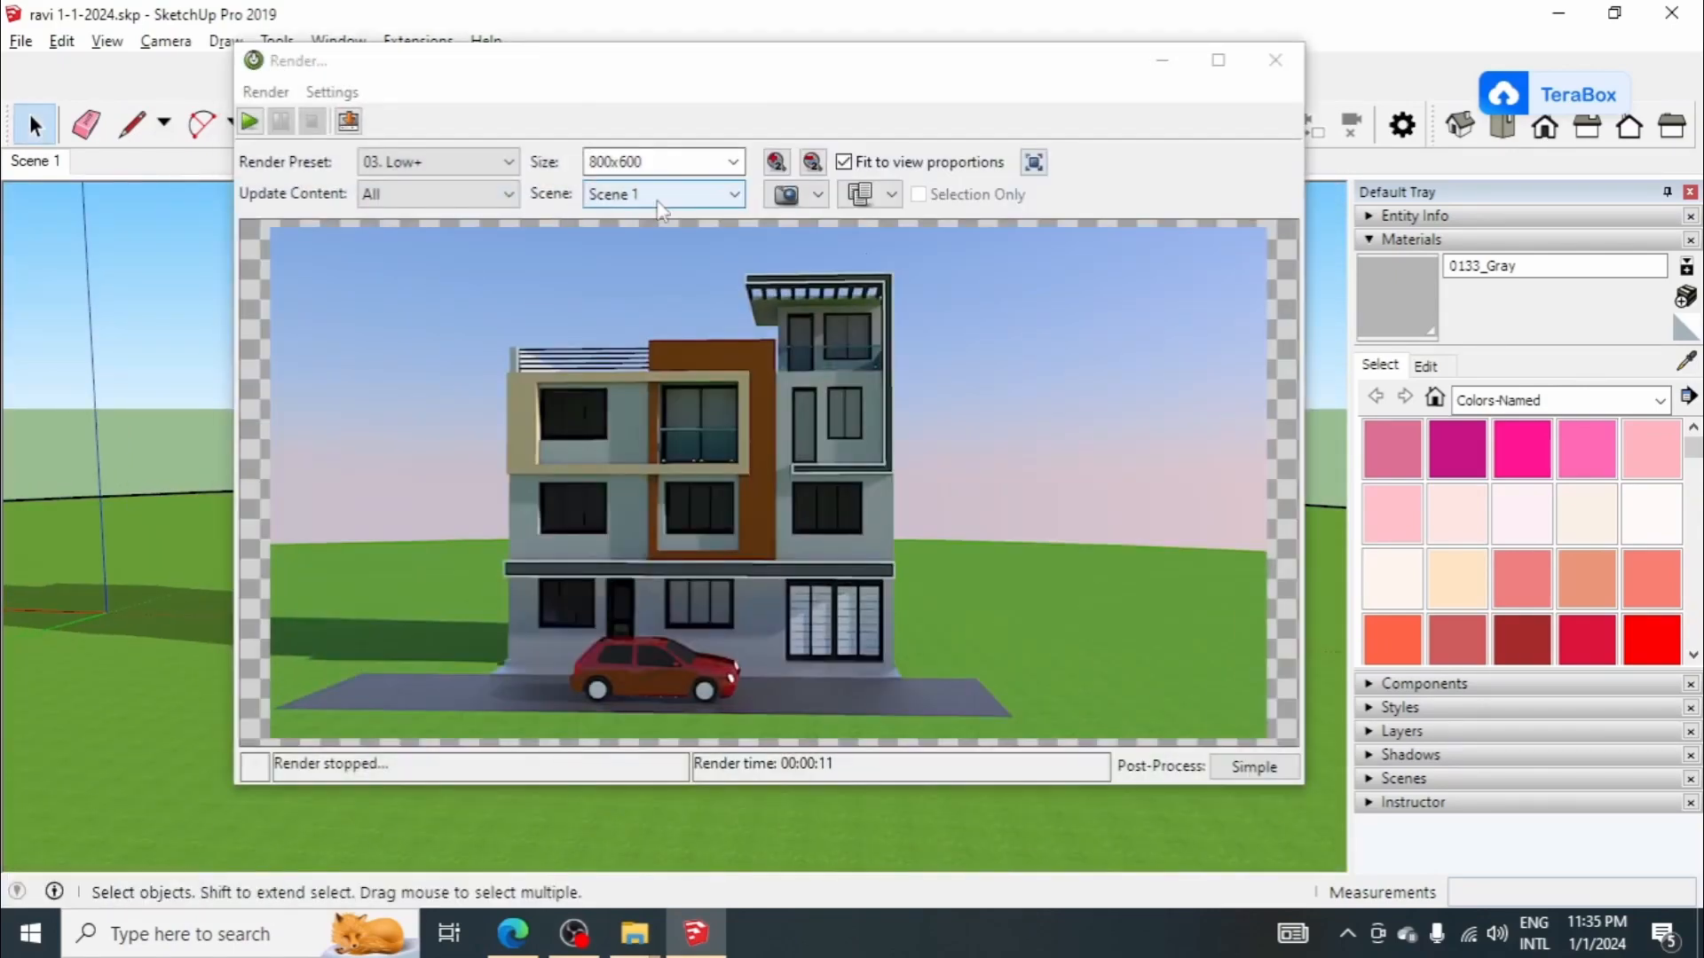
pyautogui.click(251, 120)
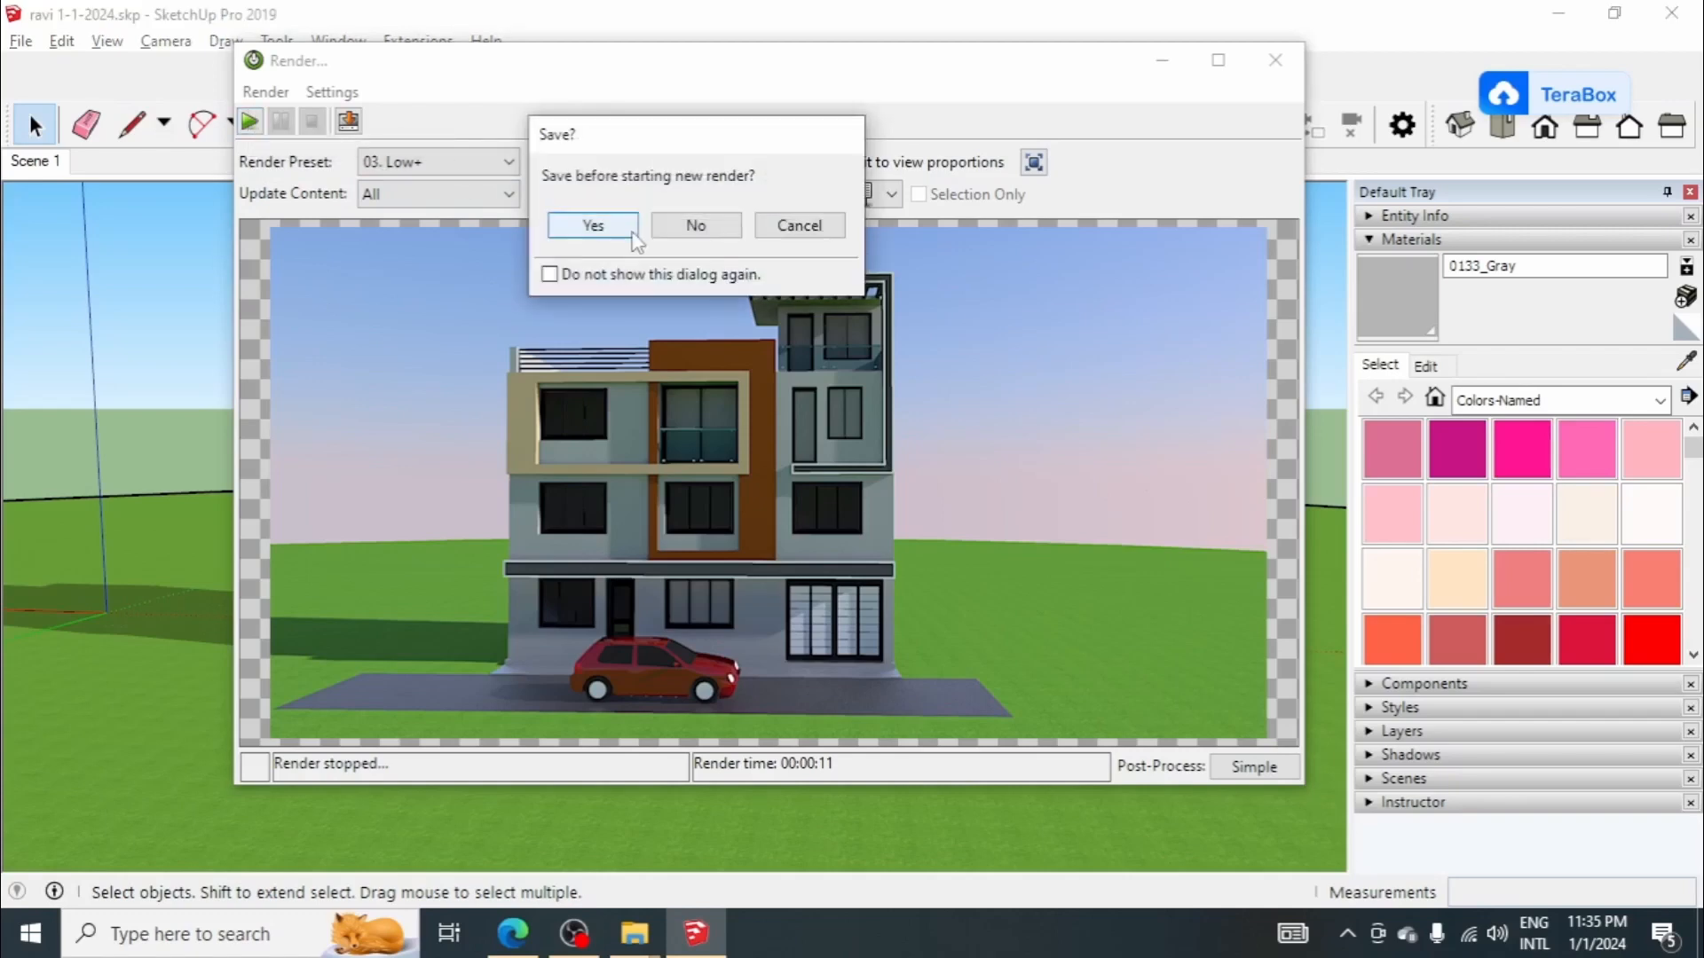
pyautogui.click(693, 227)
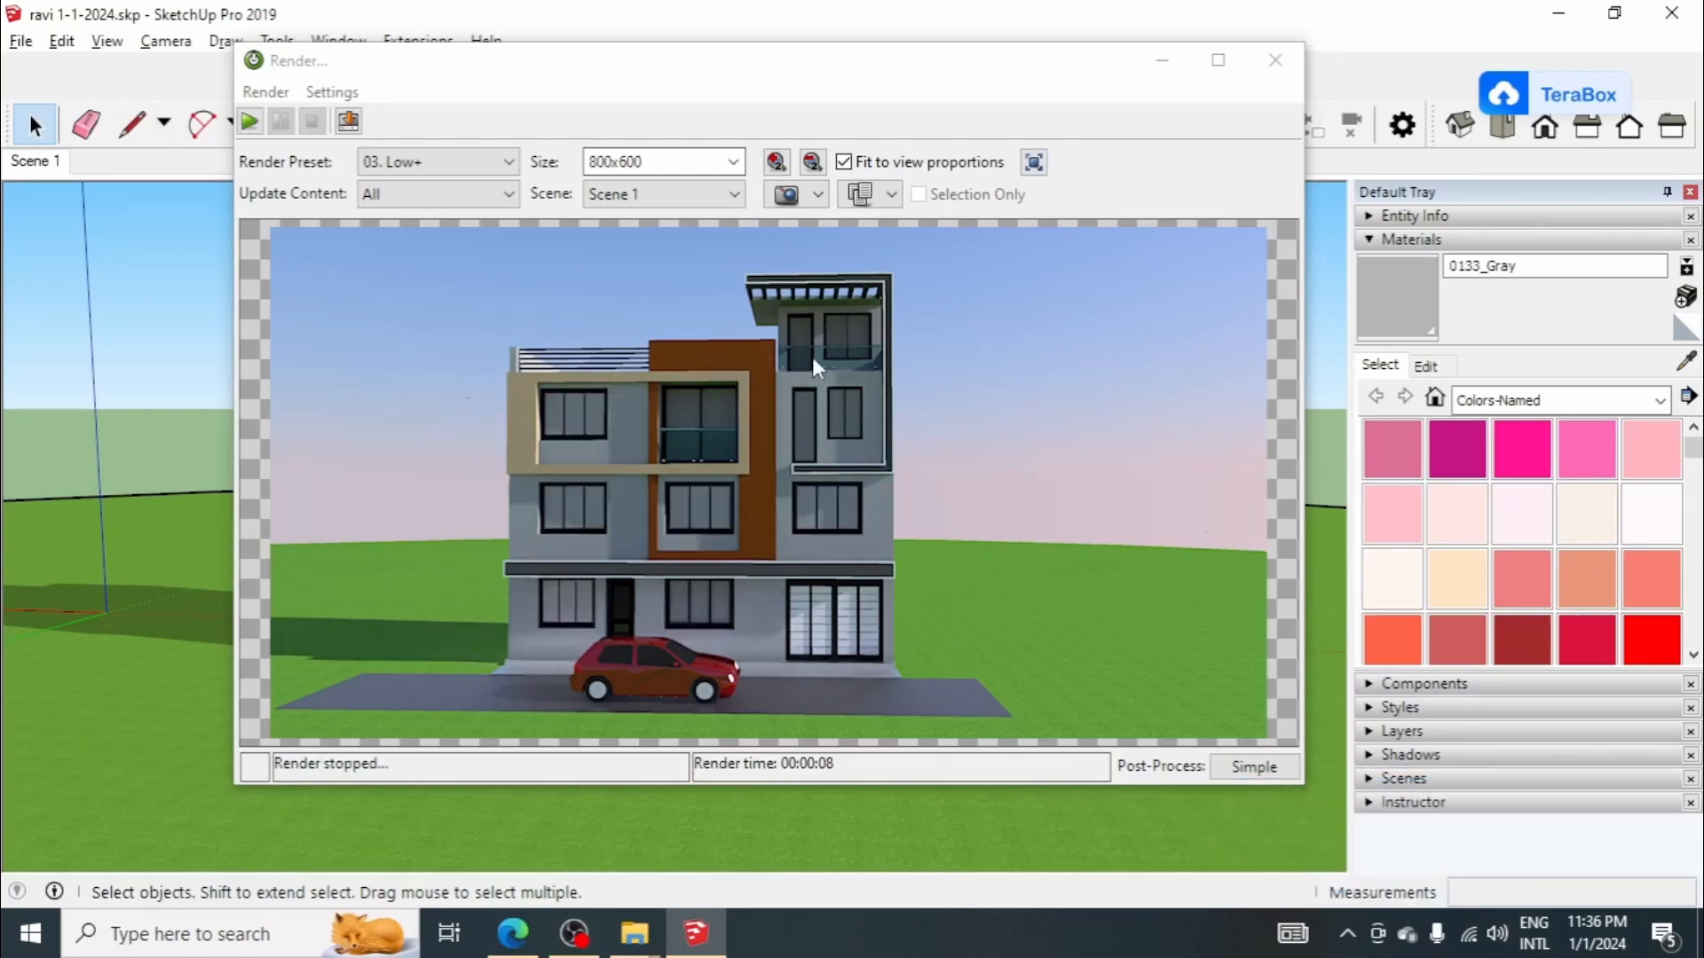
pyautogui.click(1162, 62)
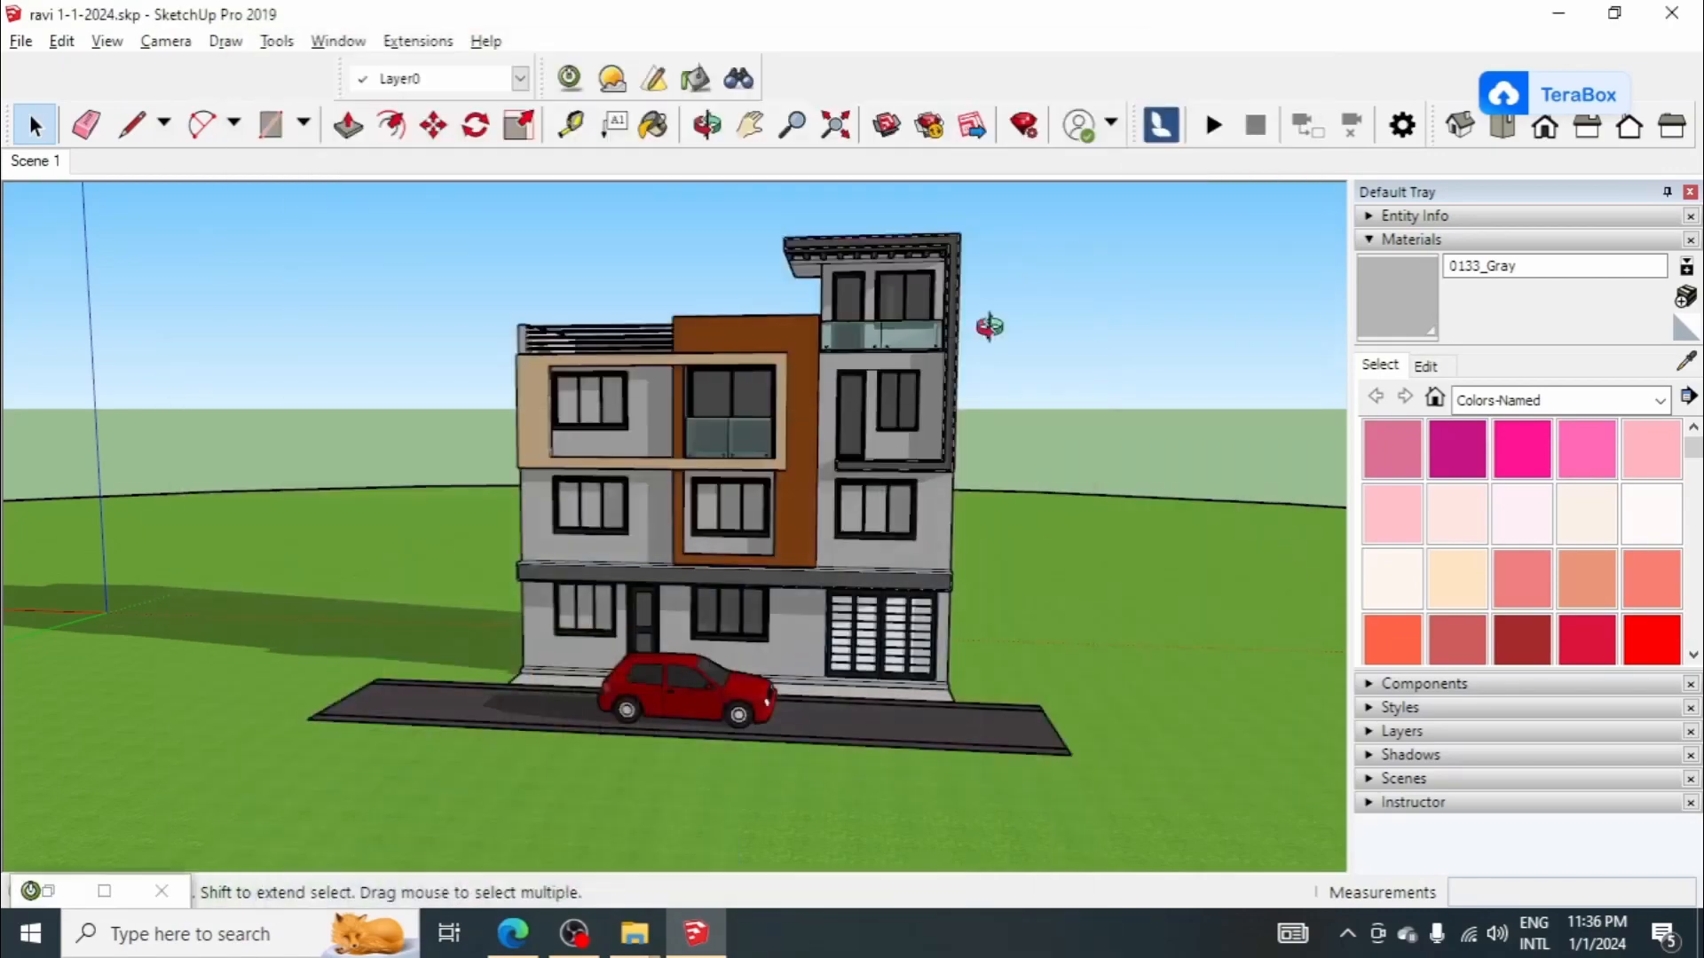
# Step: Sample <Gray Glass>1 from the second-floor door and paint it on the first-floor right-hand window's panes inside the house group
pyautogui.scroll(5, 860, 449)
pyautogui.click(1687, 361)
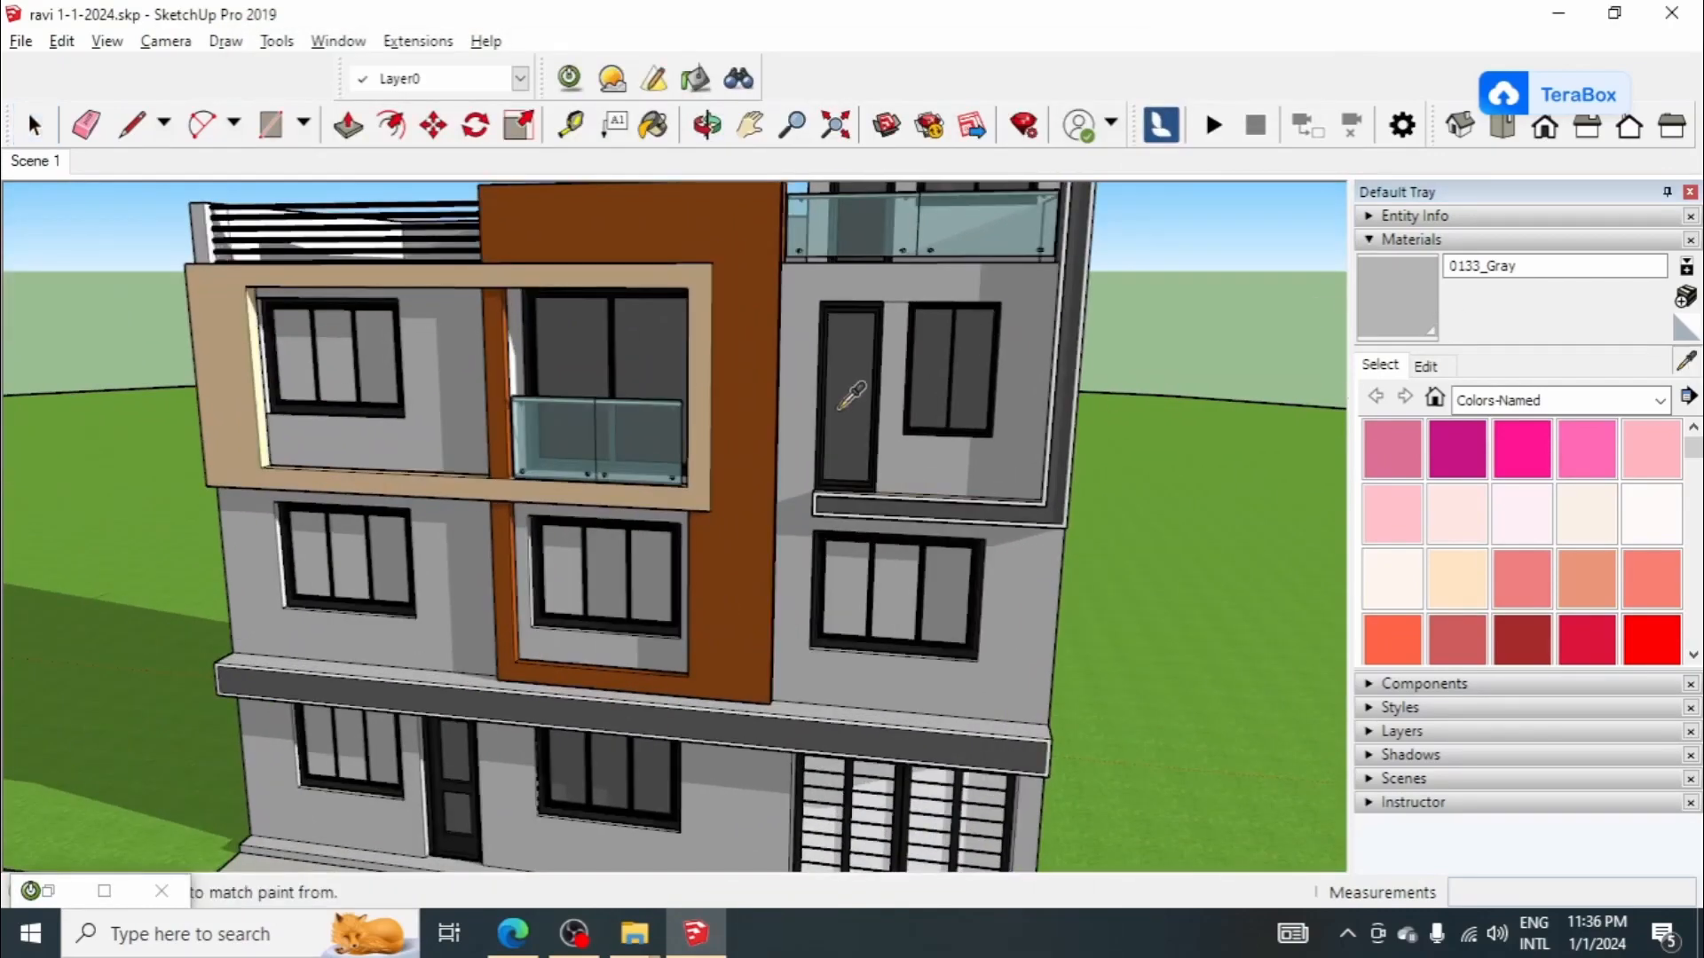
pyautogui.click(839, 407)
pyautogui.scroll(-3, 843, 403)
pyautogui.press('space')
pyautogui.scroll(1, 861, 507)
pyautogui.scroll(2, 887, 561)
pyautogui.scroll(3, 892, 532)
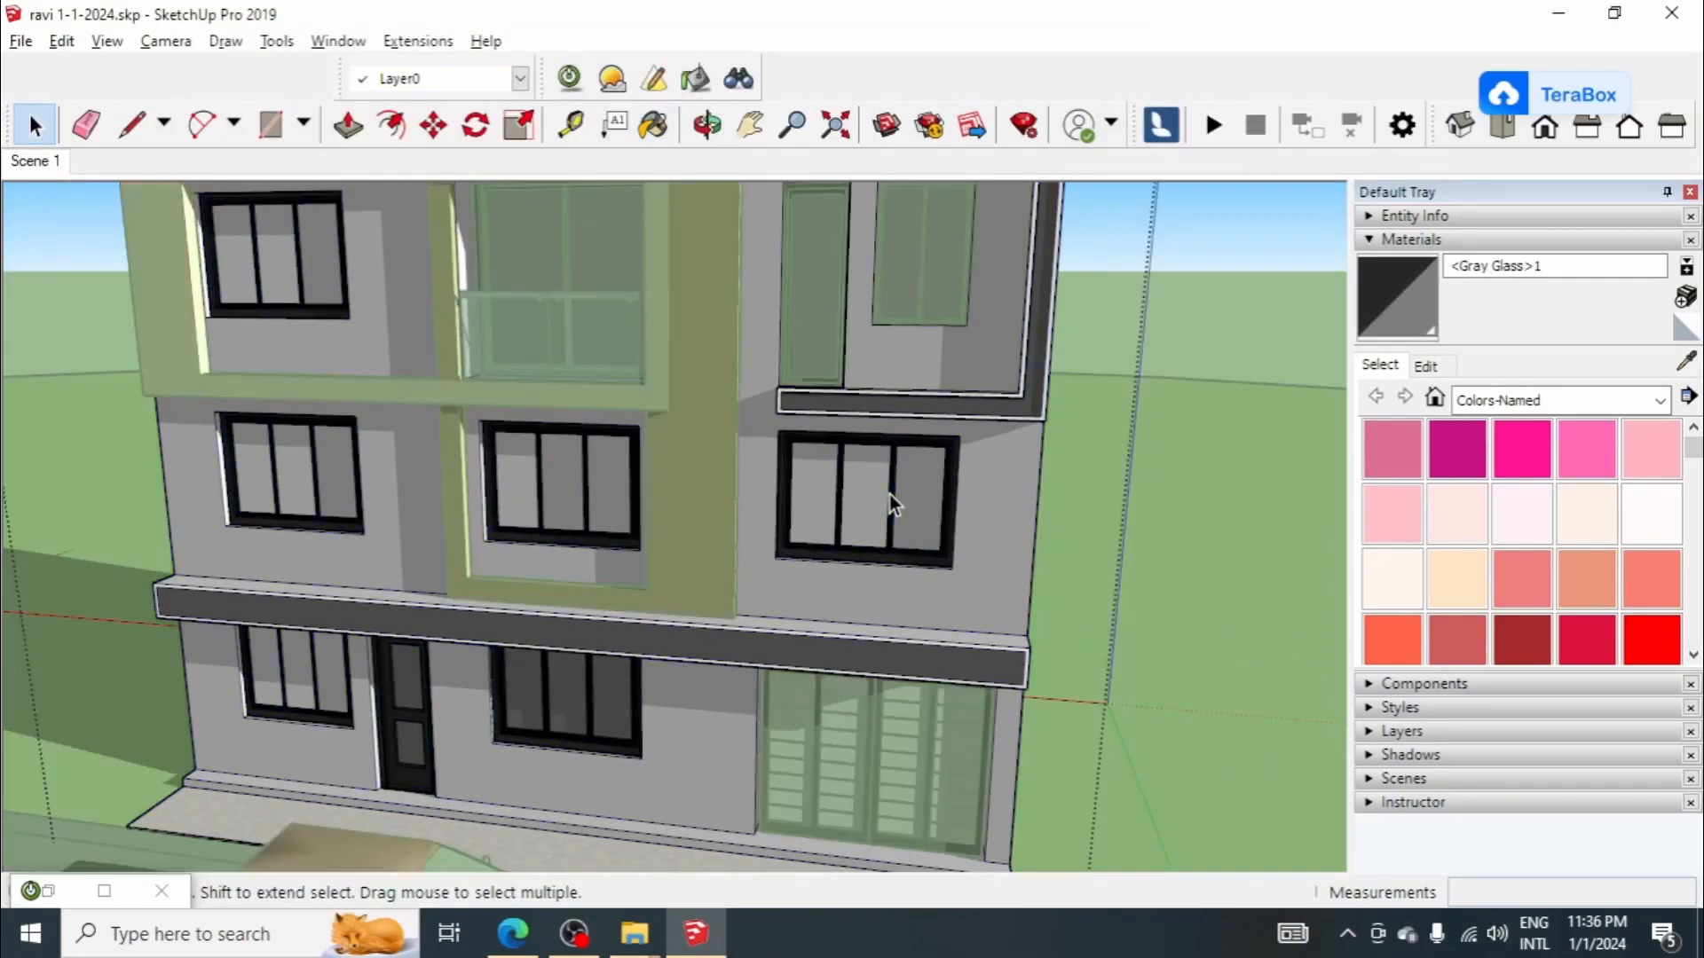
pyautogui.click(875, 498)
pyautogui.click(1376, 322)
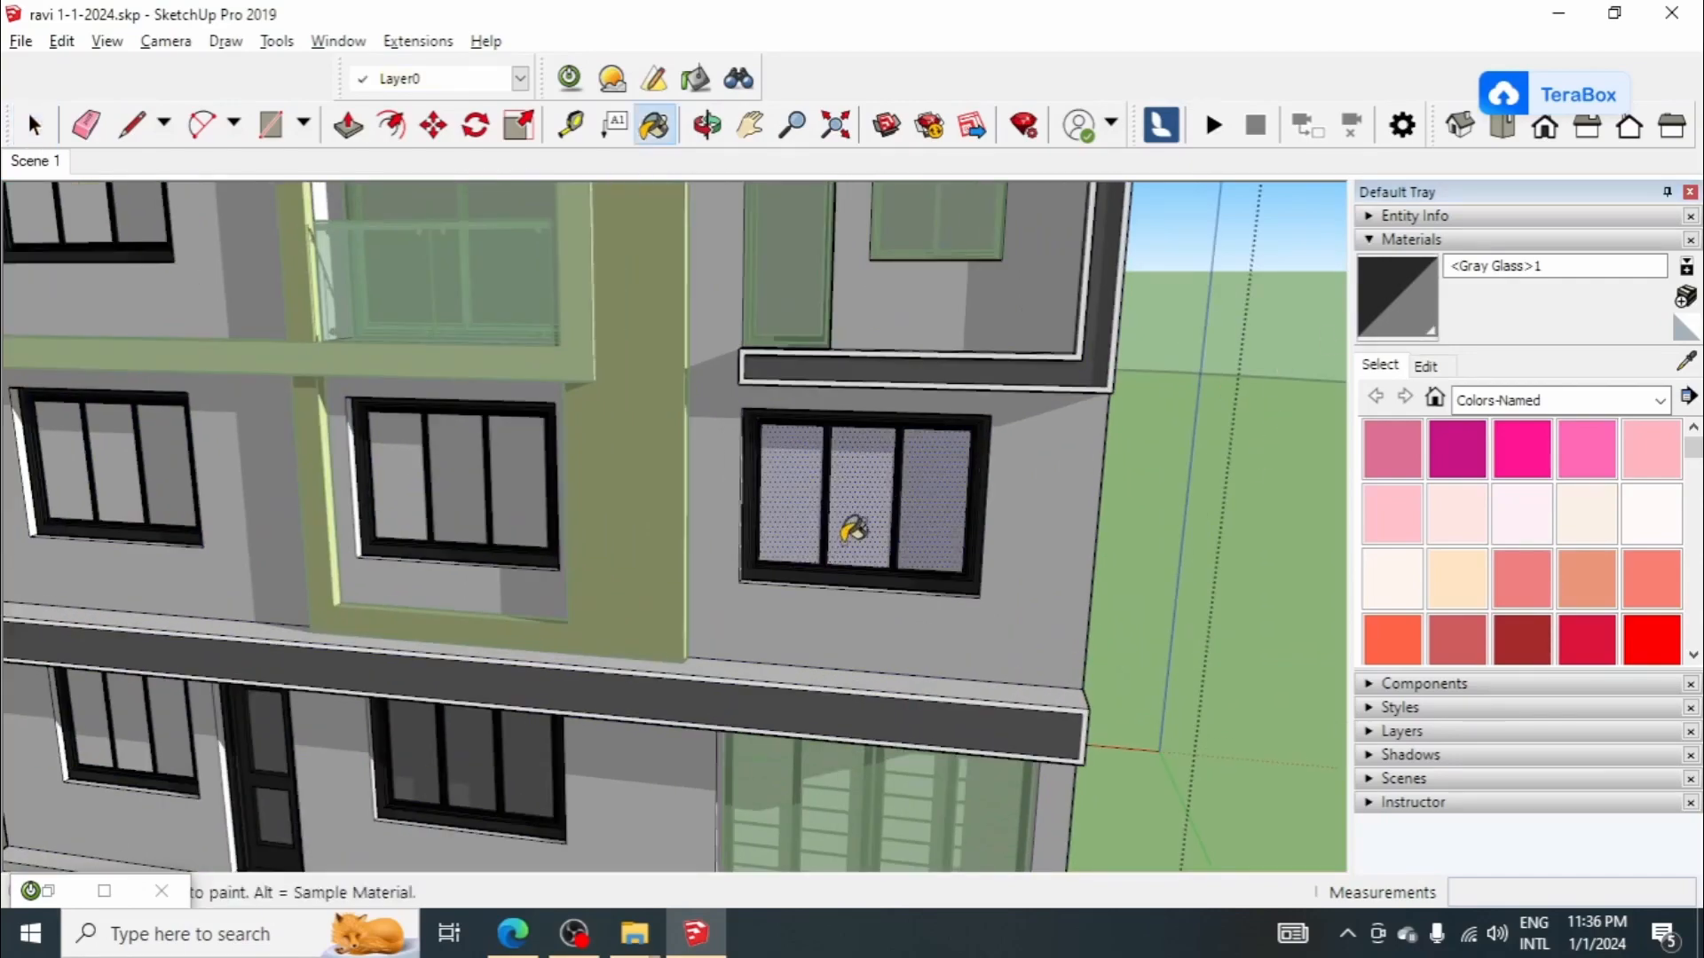
pyautogui.scroll(4, 856, 536)
pyautogui.click(888, 510)
# Step: Paint the first-floor middle window's panes with <Gray Glass>1 and select them to check the painted glass
pyautogui.scroll(-1, 893, 538)
pyautogui.scroll(-3, 894, 538)
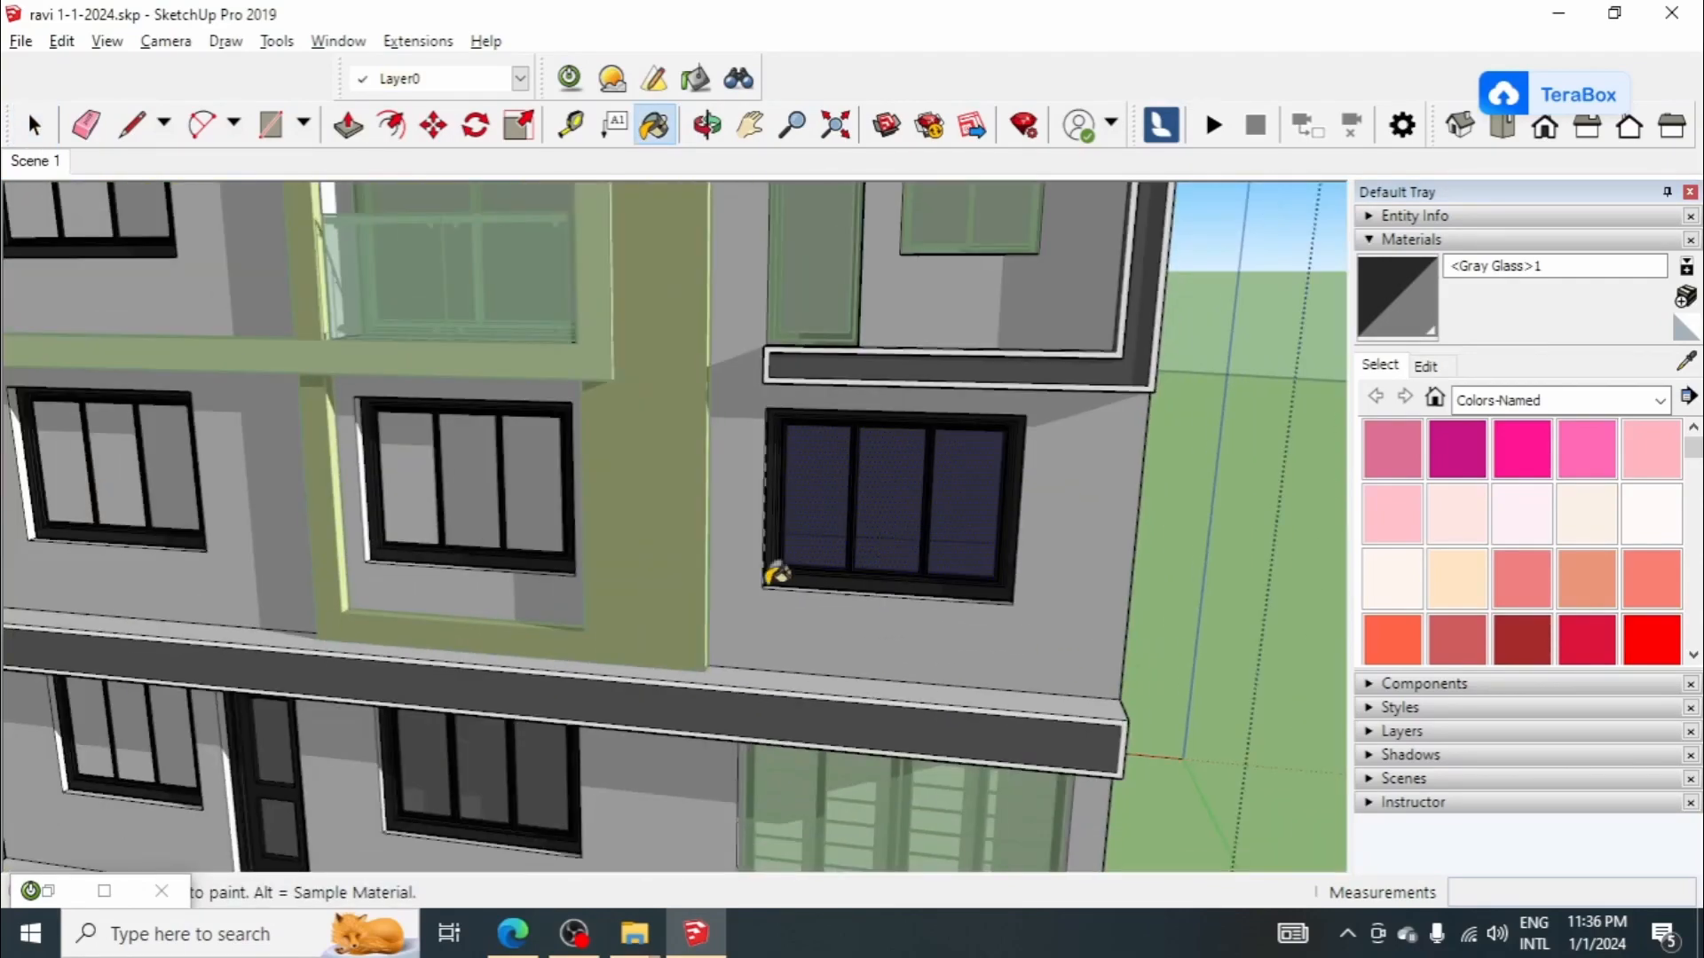
pyautogui.scroll(-2, 700, 541)
pyautogui.scroll(2, 621, 524)
pyautogui.click(593, 503)
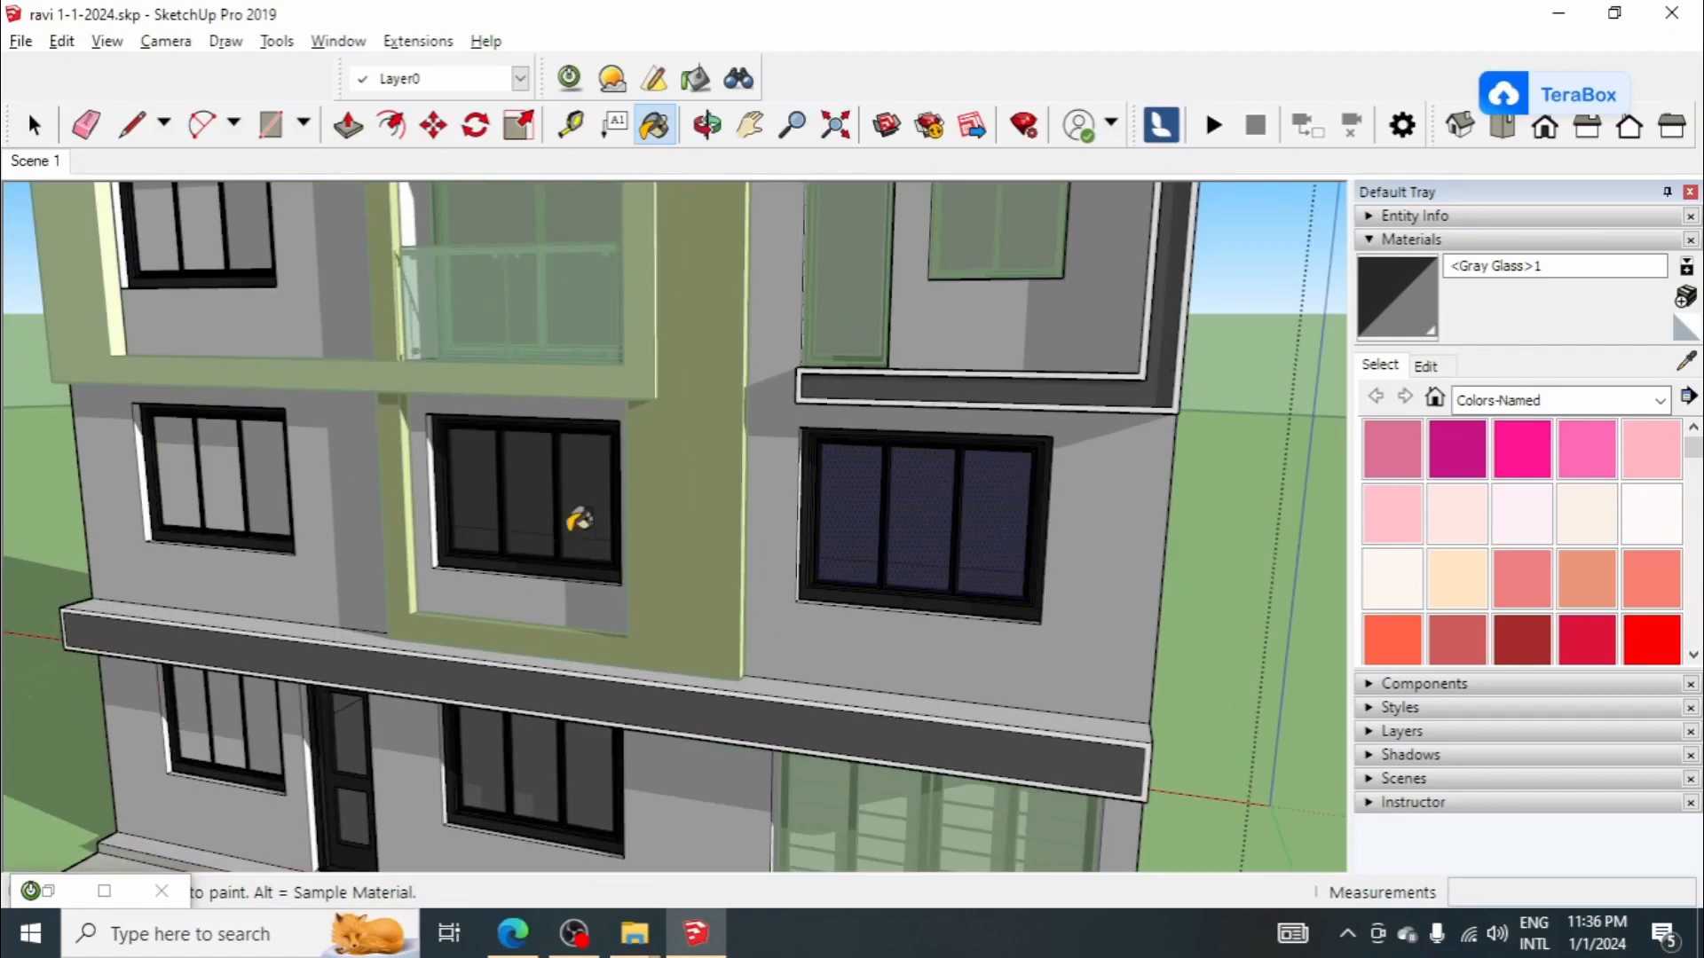
pyautogui.scroll(5, 533, 506)
pyautogui.moveTo(498, 529); pyautogui.dragTo(626, 505, button='middle')
pyautogui.scroll(-6, 674, 519)
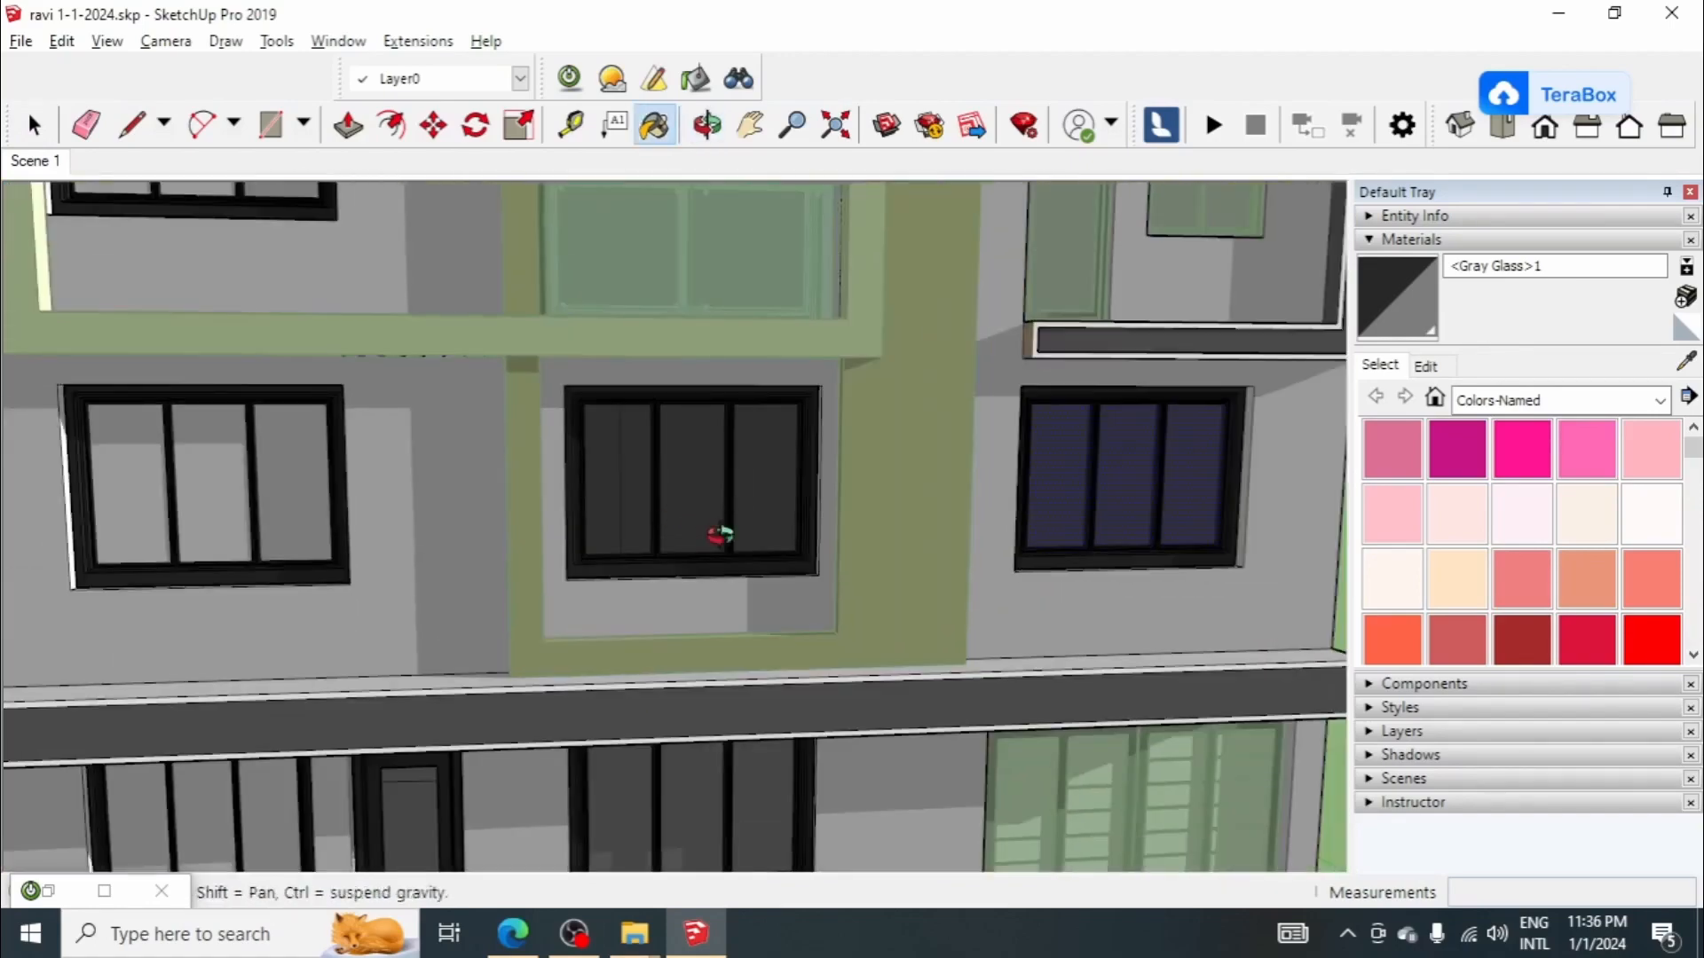
pyautogui.press('space')
pyautogui.click(716, 518)
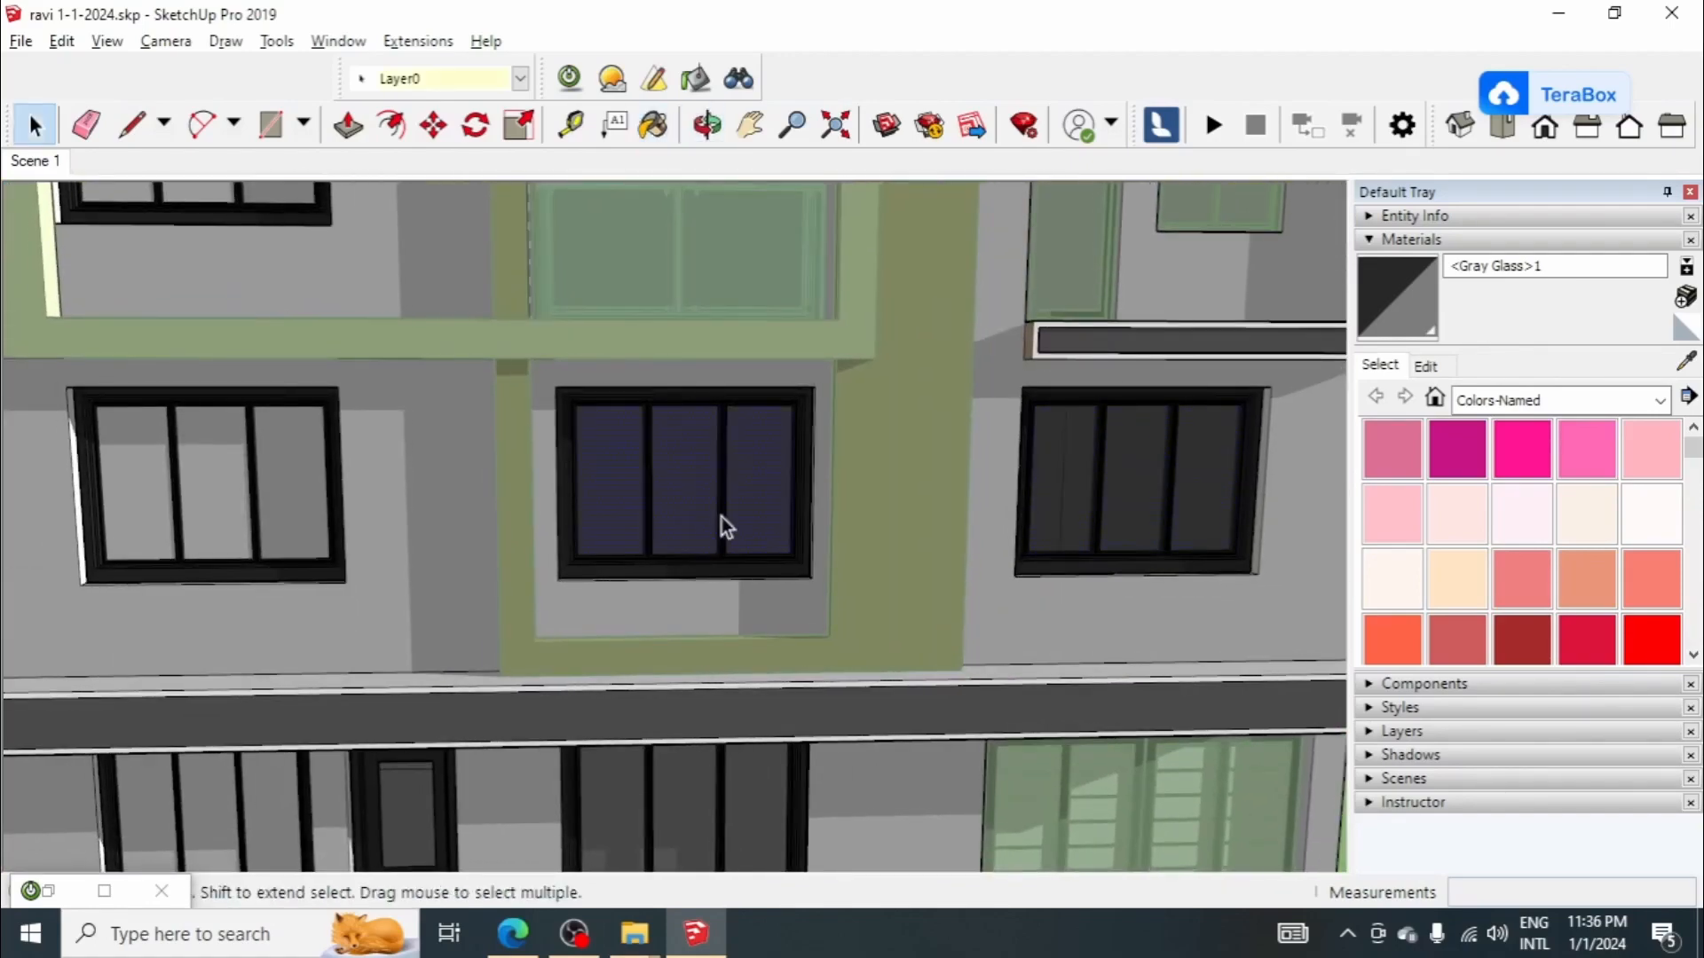
# Step: Select the first-floor left window's panes and paint them with <Gray Glass>1
pyautogui.moveTo(717, 518); pyautogui.dragTo(589, 548, button='middle')
pyautogui.scroll(1, 382, 519)
pyautogui.click(305, 495)
pyautogui.scroll(3, 302, 502)
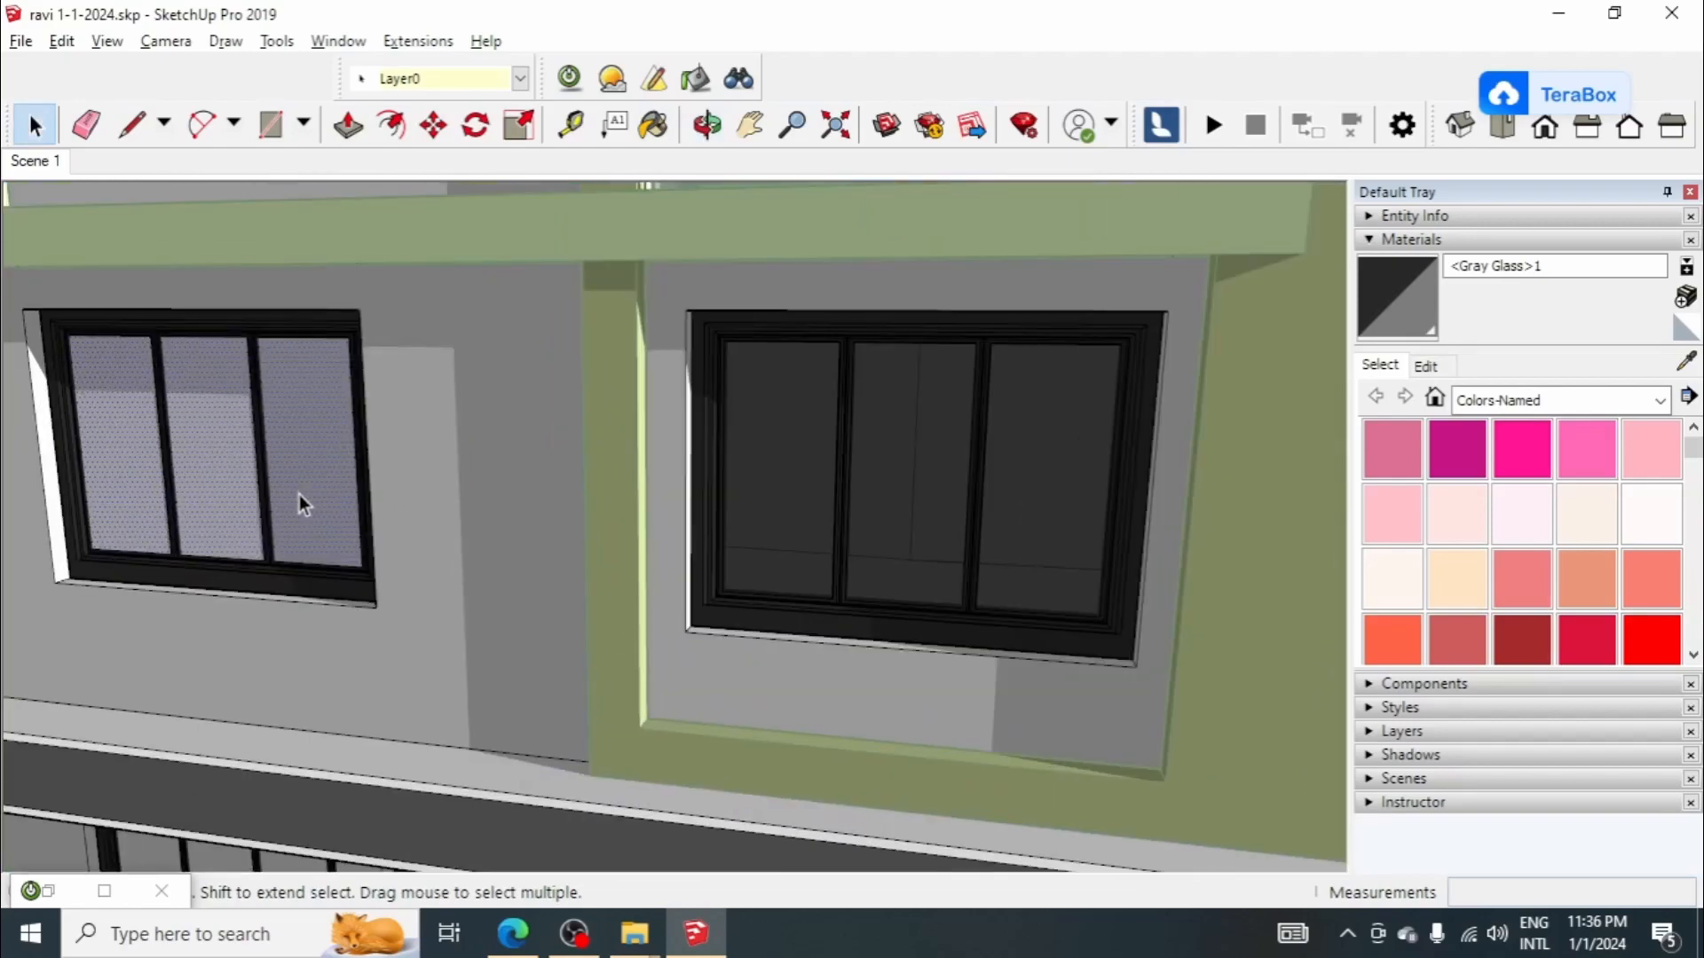
pyautogui.scroll(-4, 635, 468)
pyautogui.scroll(2, 424, 508)
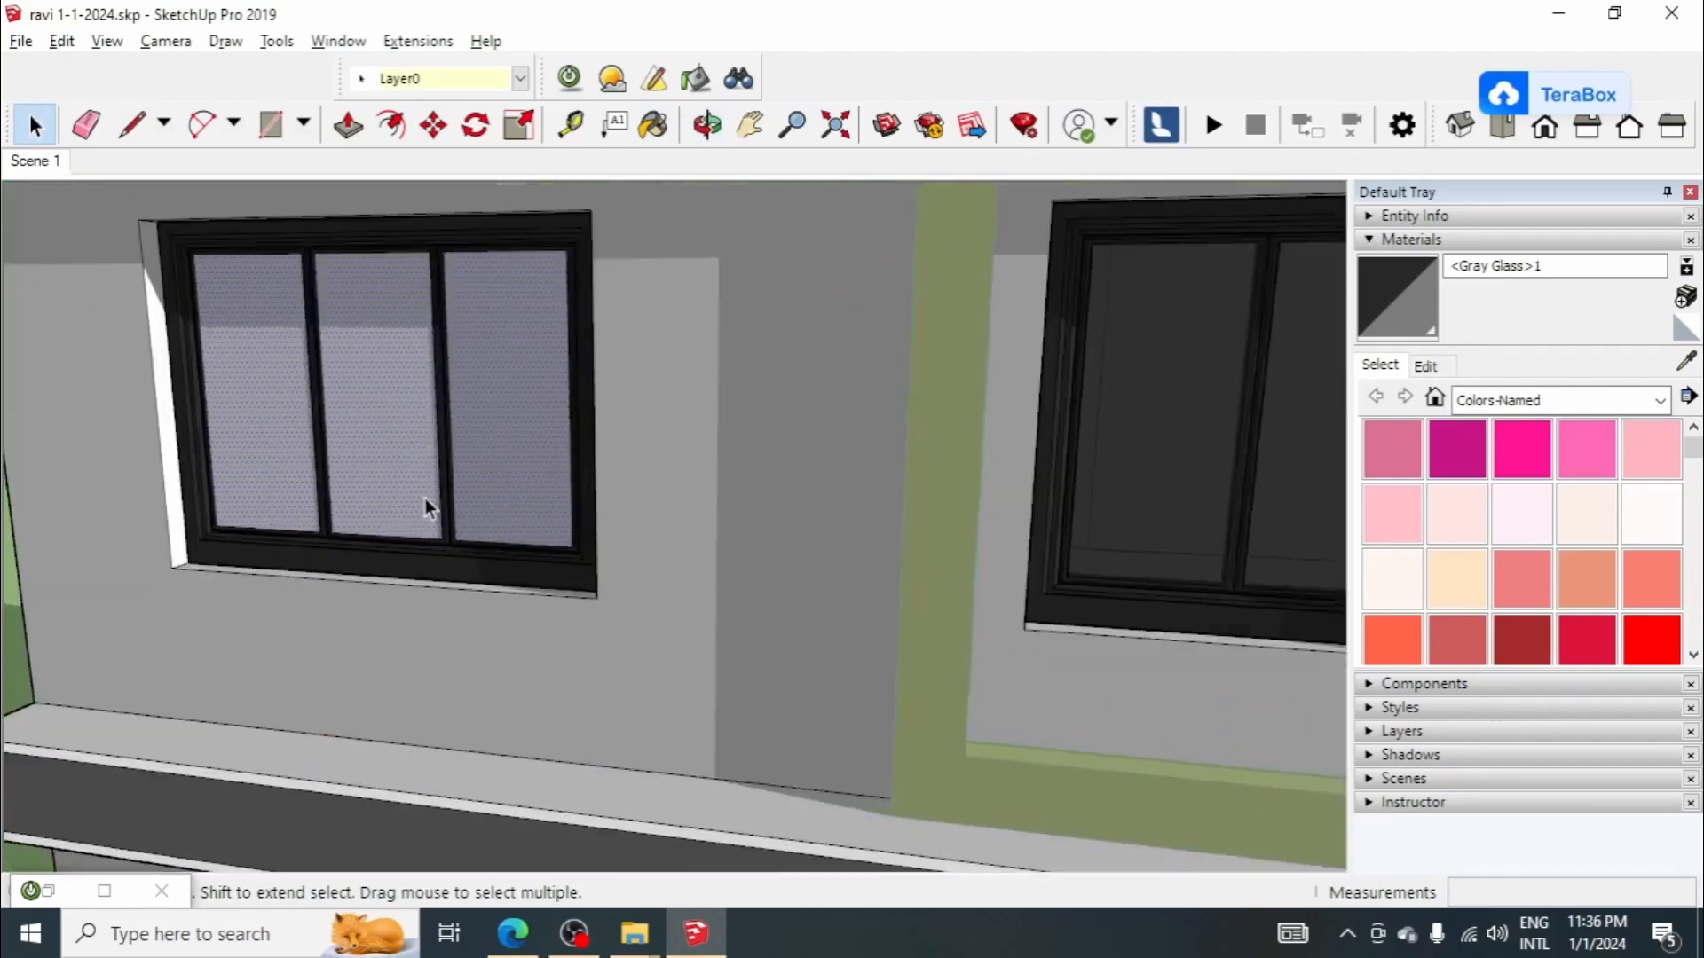
pyautogui.scroll(-5, 421, 519)
pyautogui.moveTo(696, 537); pyautogui.dragTo(468, 450, button='middle')
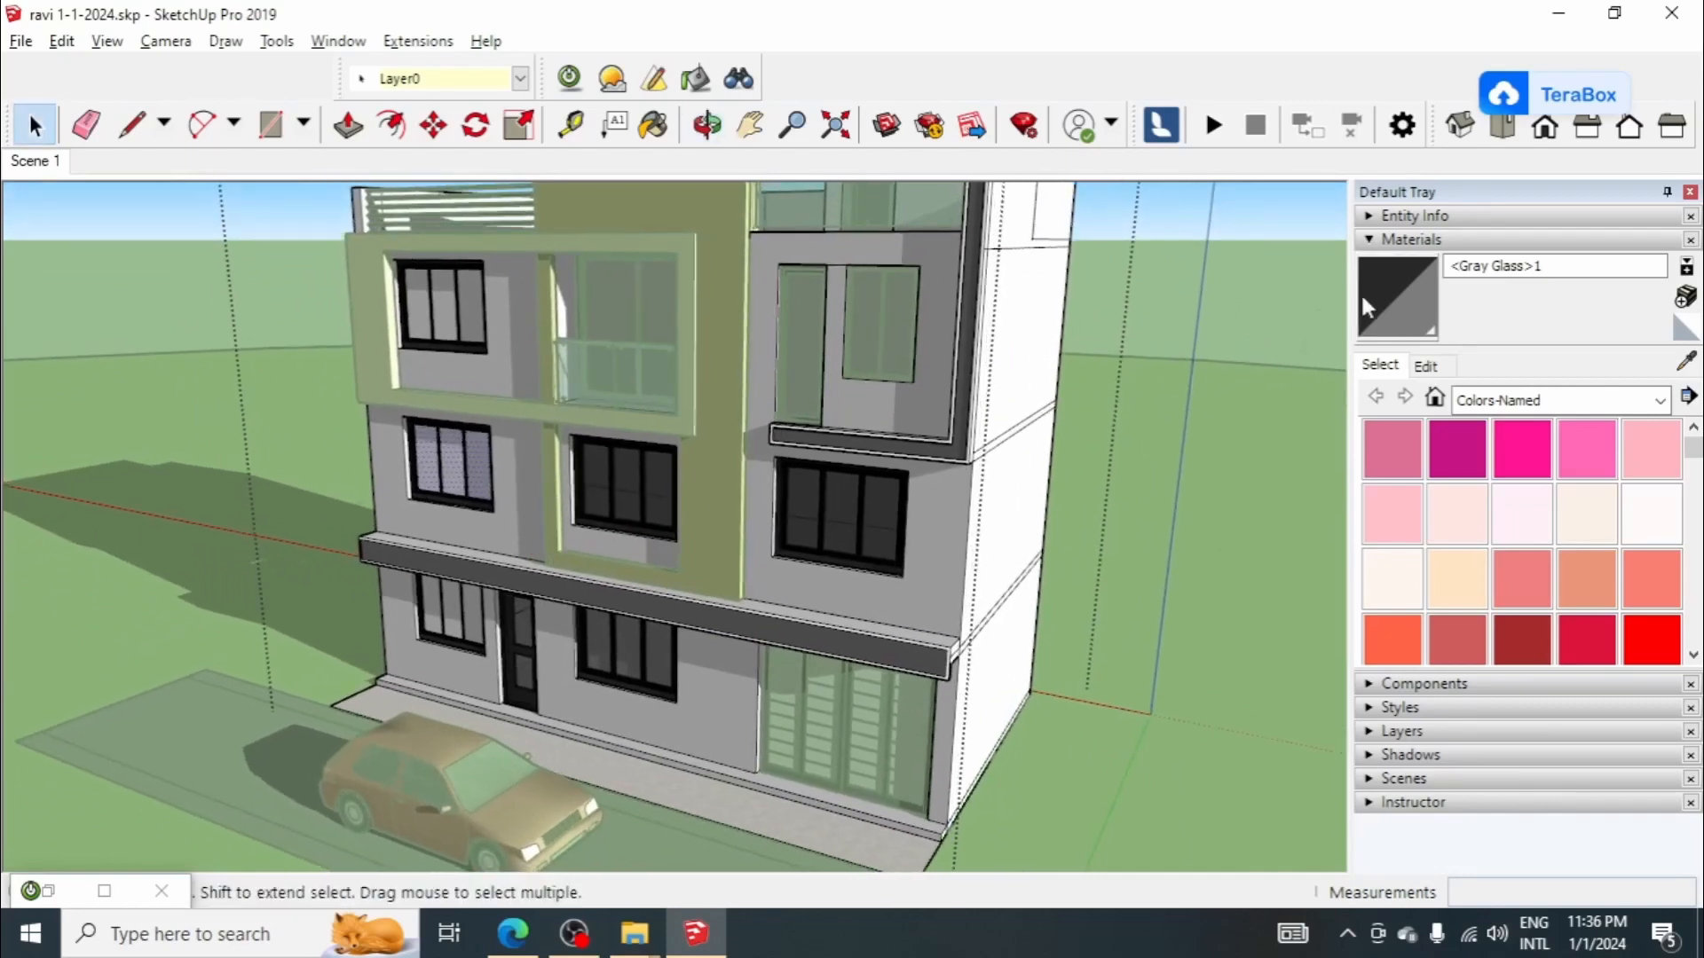
pyautogui.press('b')
pyautogui.scroll(4, 464, 453)
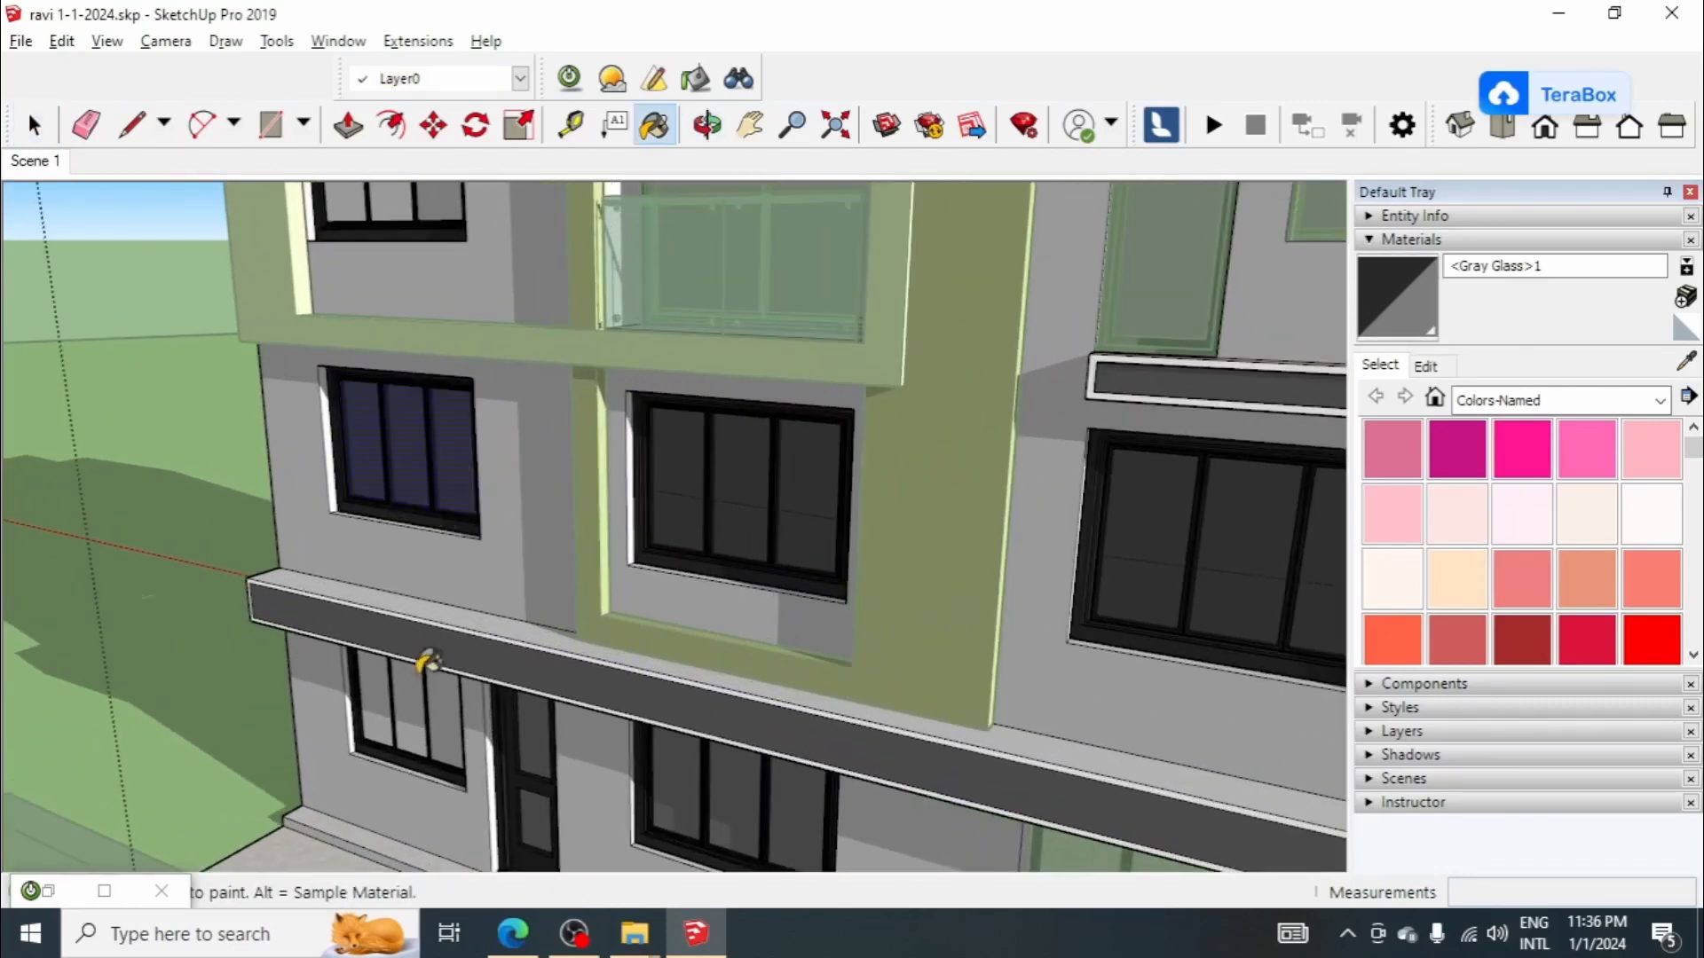
# Step: Paint the panes of both ground-floor windows and the second-floor left window with <Gray Glass>1
pyautogui.scroll(-5, 683, 769)
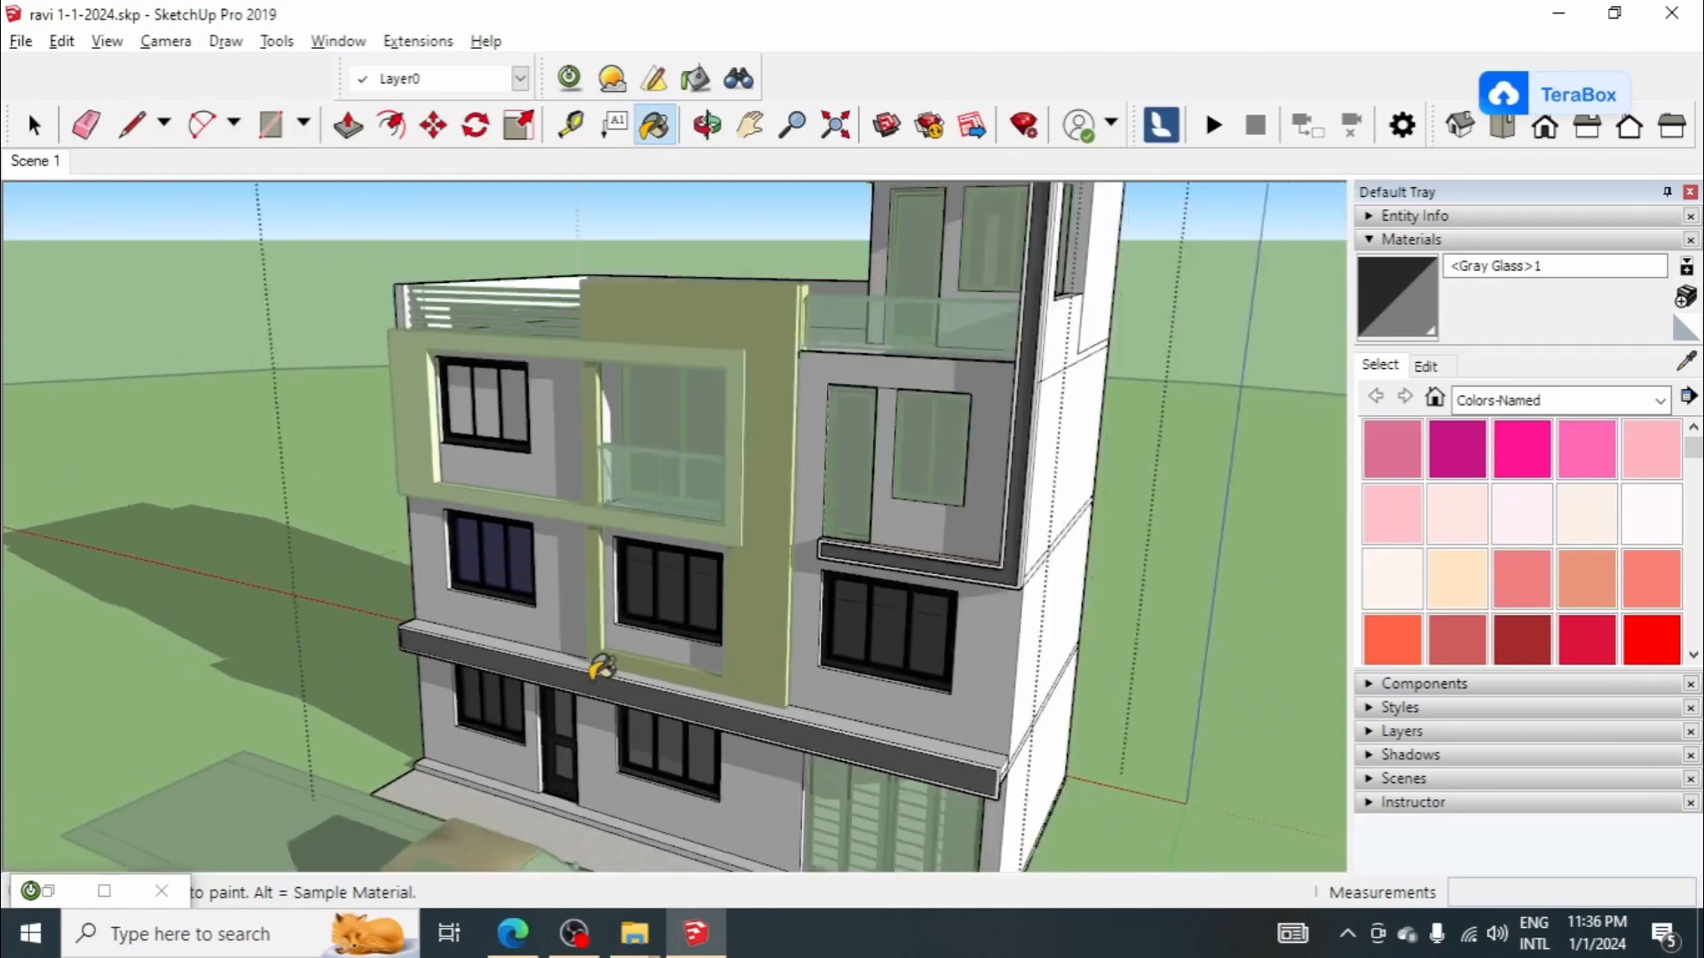
pyautogui.moveTo(600, 670); pyautogui.dragTo(780, 585, button='middle')
pyautogui.scroll(3, 737, 467)
pyautogui.scroll(3, 396, 441)
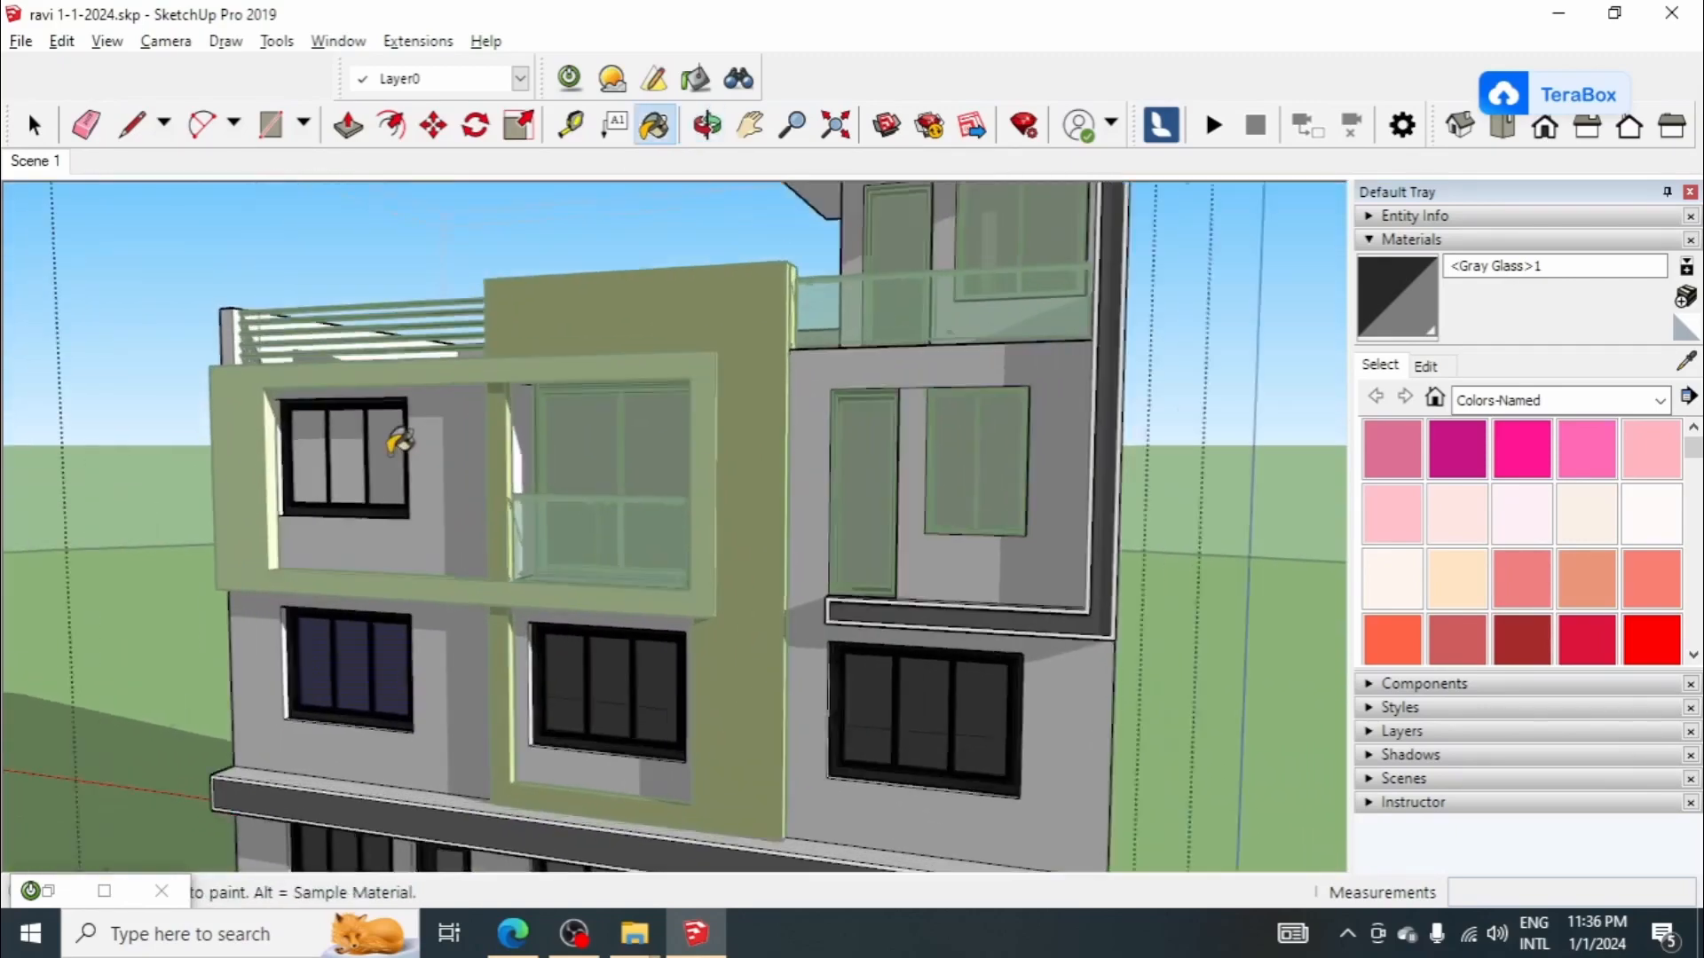
pyautogui.click(394, 466)
# Step: Leave the house group and select the second-floor window beside the narrow door
pyautogui.scroll(-3, 396, 464)
pyautogui.moveTo(644, 499); pyautogui.dragTo(655, 534, button='middle')
pyautogui.press('space')
pyautogui.click(843, 475)
pyautogui.scroll(3, 844, 473)
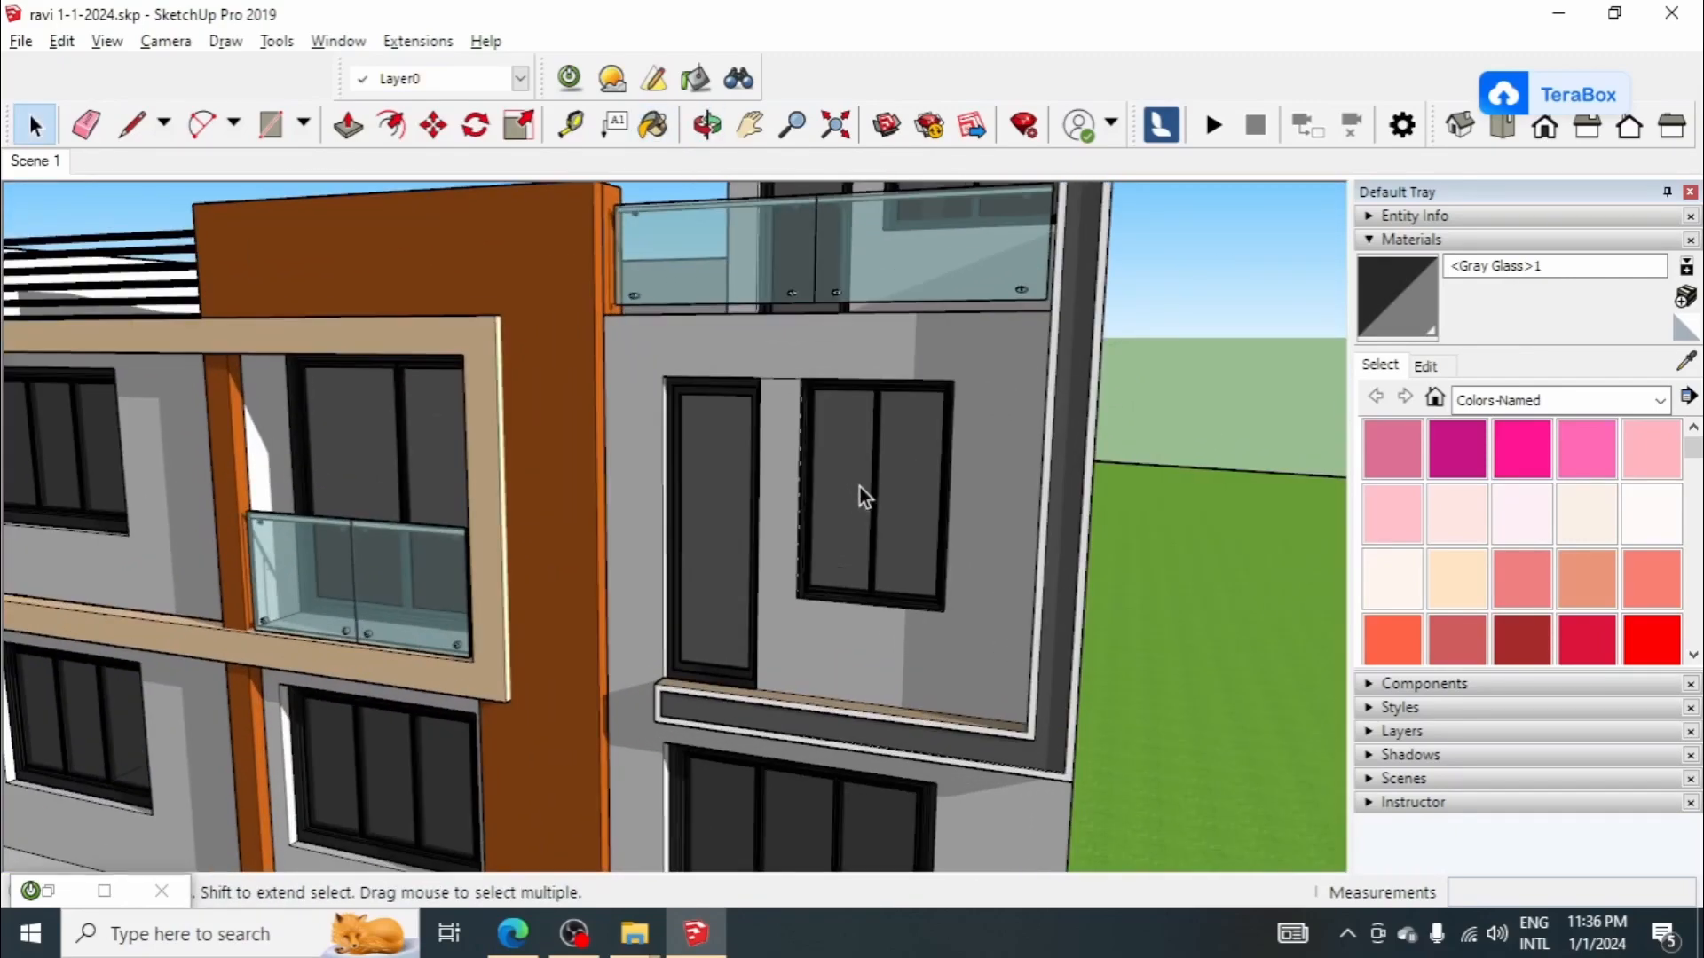
pyautogui.click(859, 462)
pyautogui.scroll(-2, 855, 444)
pyautogui.moveTo(866, 495); pyautogui.dragTo(877, 488, button='middle')
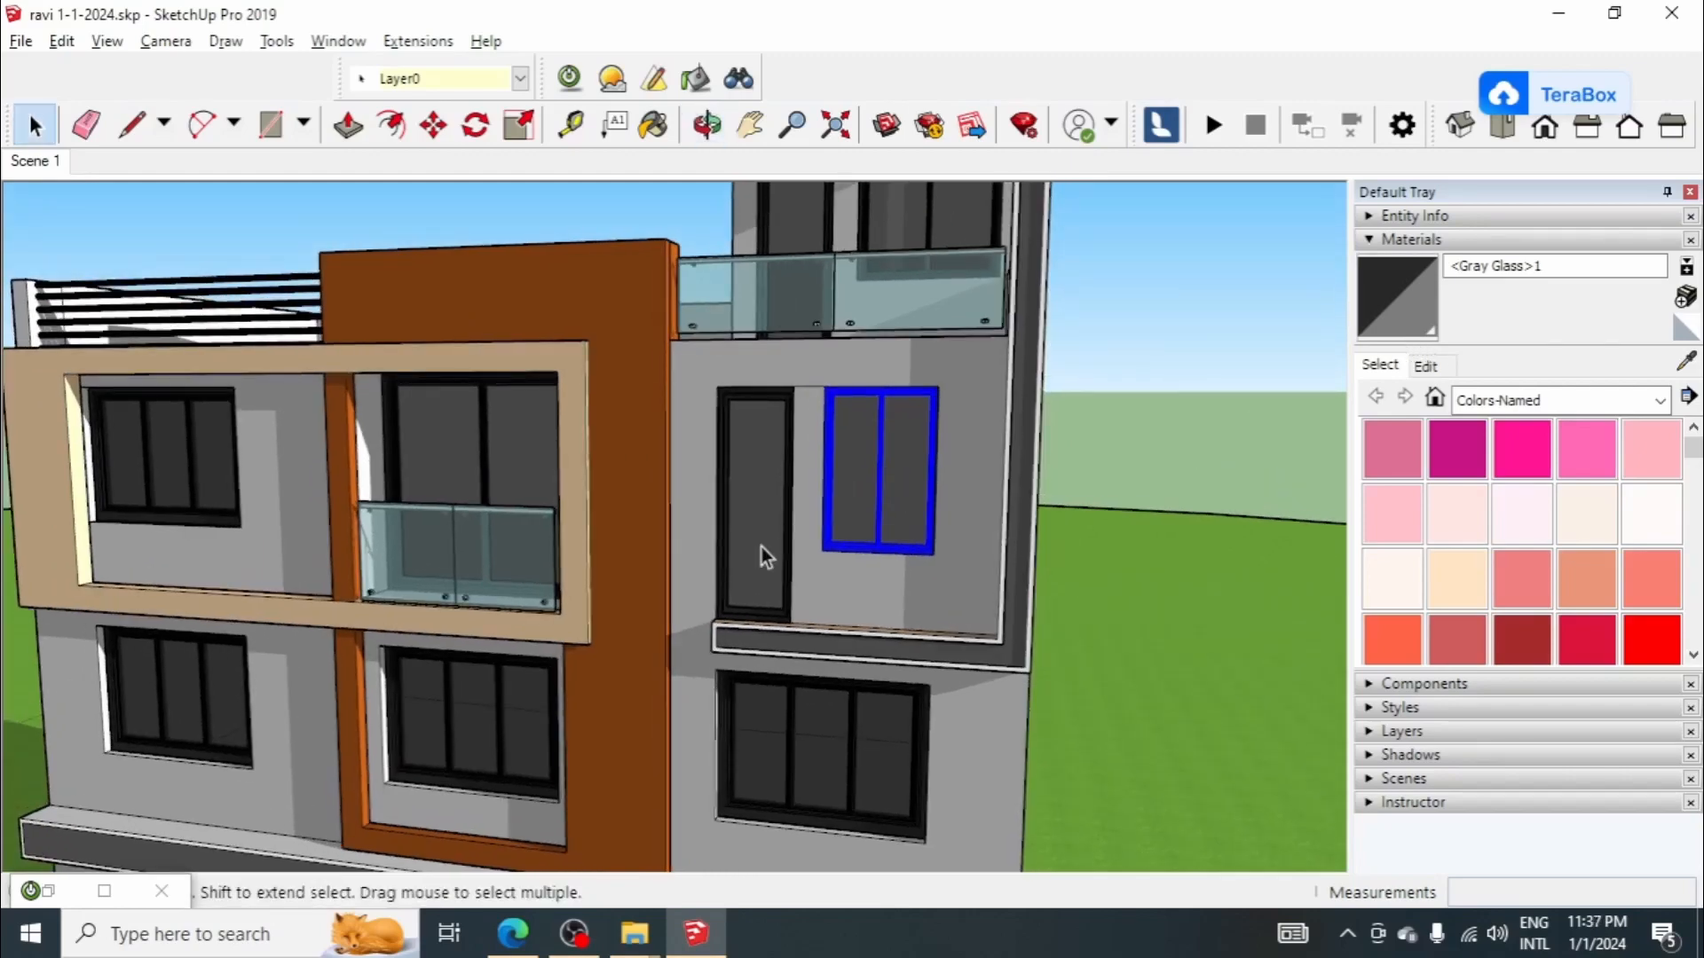
# Step: Examine the glass of the rooftop door and window and the terrace railing from several angles
pyautogui.scroll(-5, 799, 524)
pyautogui.moveTo(834, 404); pyautogui.dragTo(679, 486, button='middle')
pyautogui.scroll(2, 836, 395)
pyautogui.press('b')
pyautogui.scroll(2, 850, 368)
pyautogui.scroll(2, 849, 369)
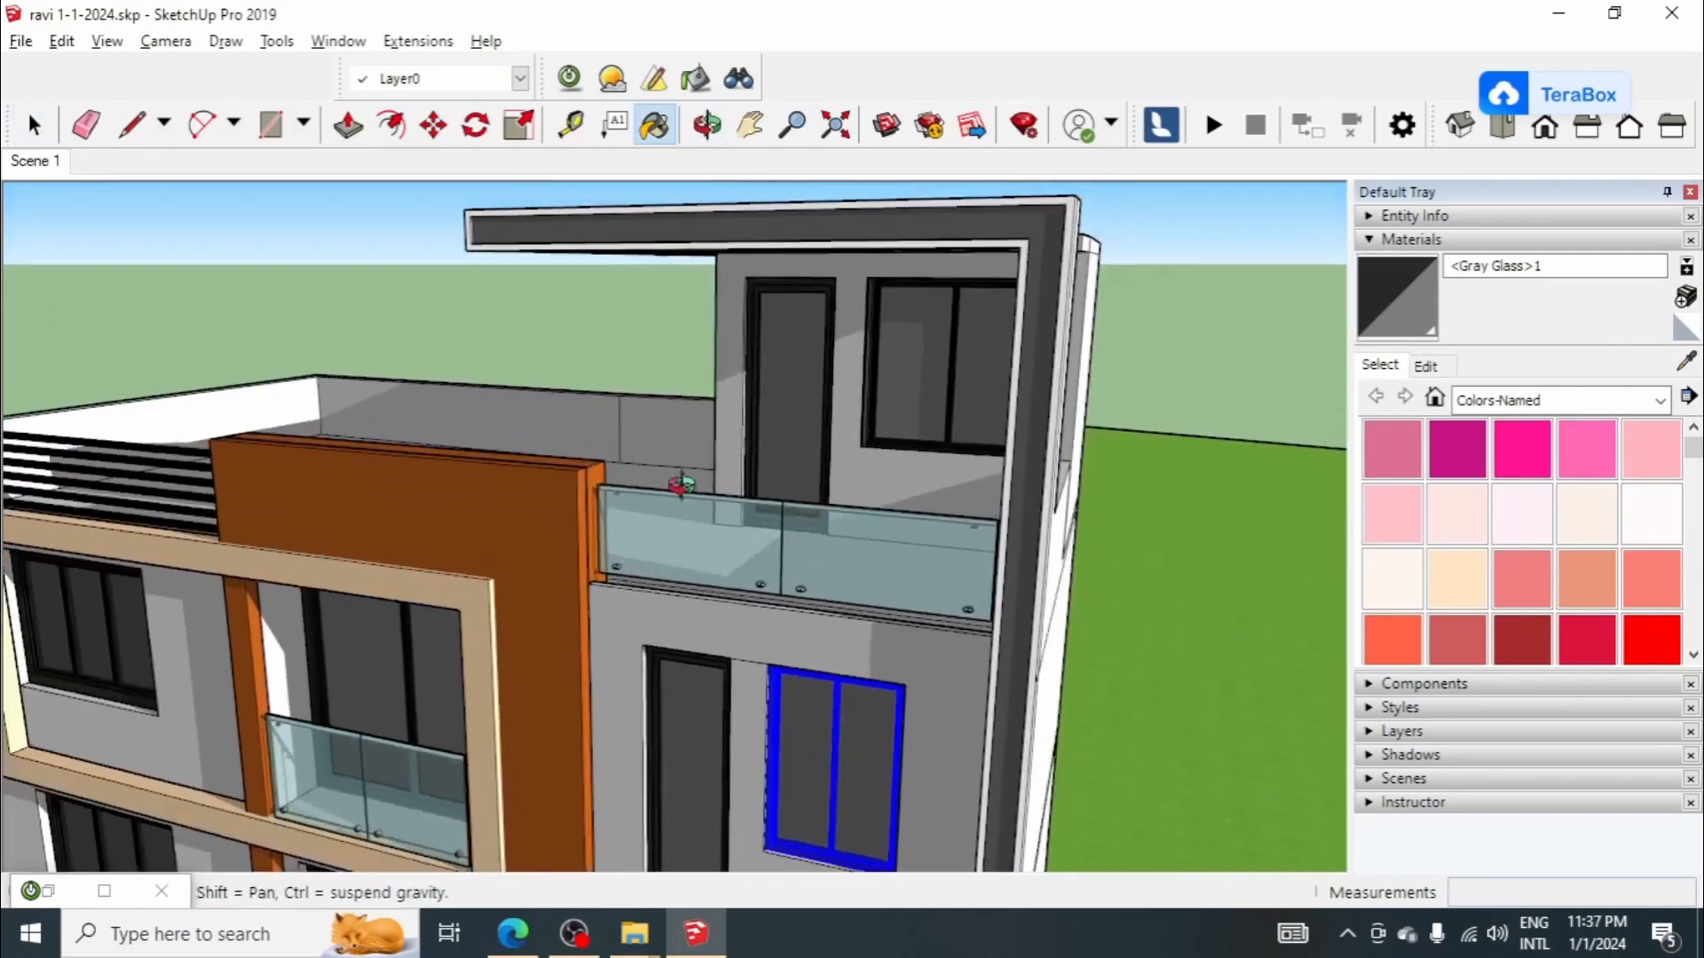
pyautogui.scroll(3, 821, 388)
pyautogui.moveTo(914, 412)
pyautogui.mouseDown(button='middle')
pyautogui.moveTo(915, 446)
pyautogui.moveTo(779, 391)
pyautogui.mouseUp(button='middle')
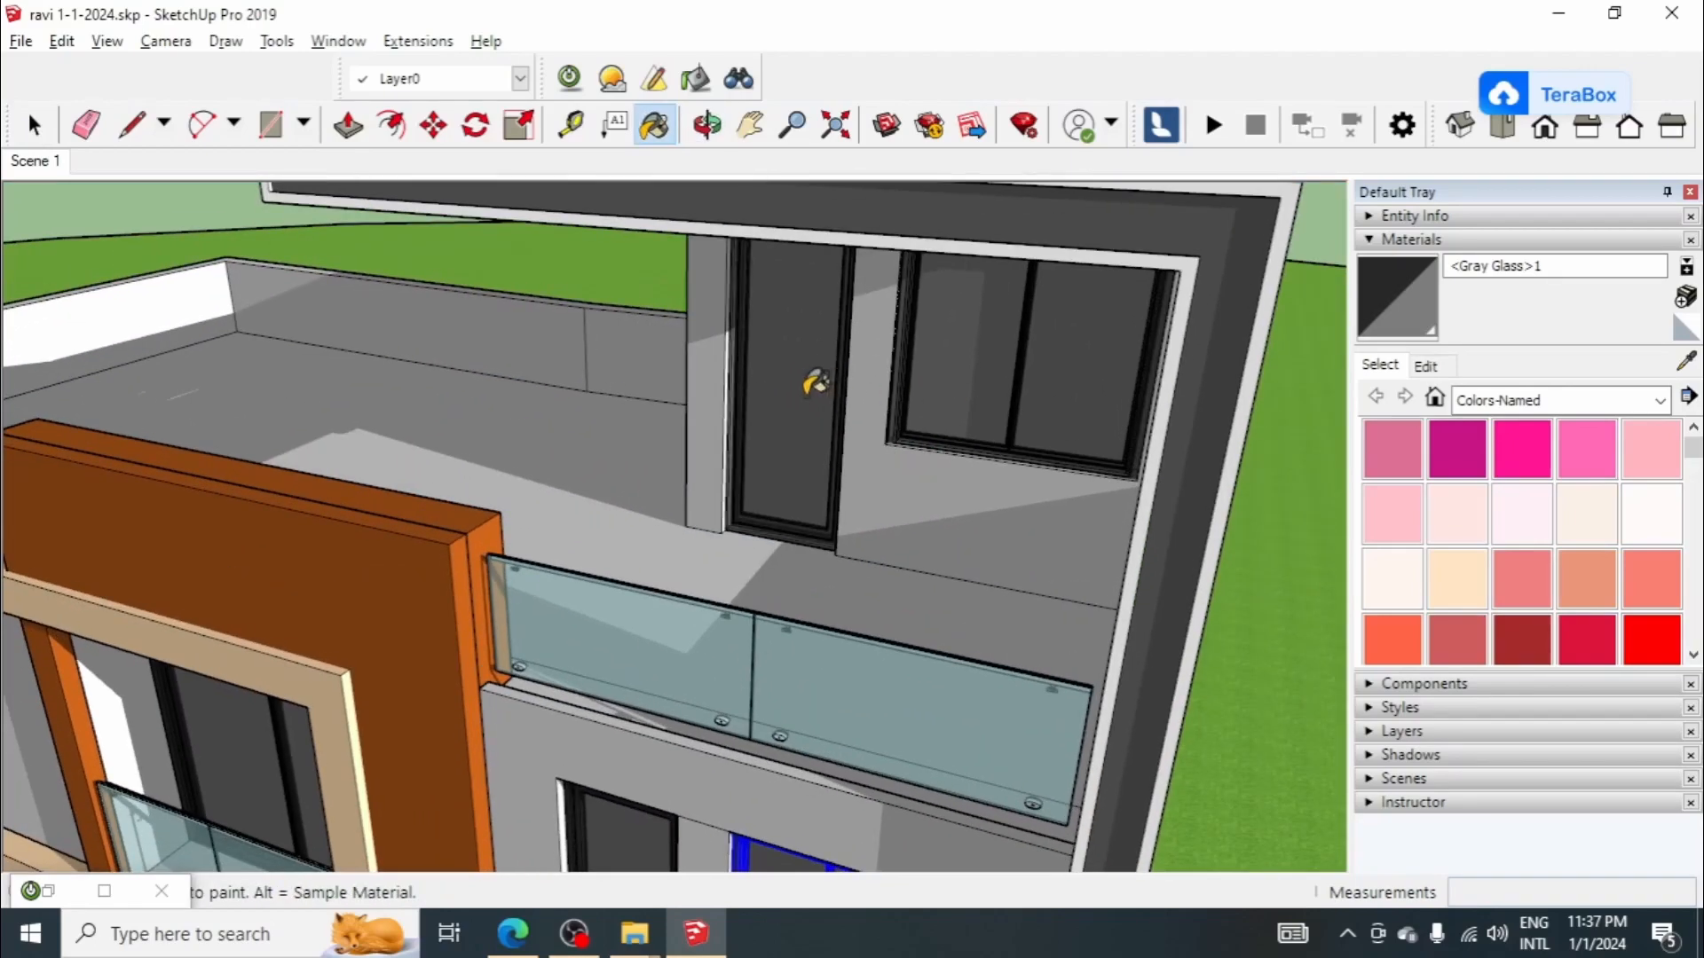
pyautogui.scroll(-2, 779, 385)
pyautogui.scroll(5, 769, 468)
pyautogui.scroll(3, 768, 468)
pyautogui.moveTo(761, 506)
pyautogui.mouseDown(button='middle')
pyautogui.moveTo(742, 562)
pyautogui.moveTo(757, 563)
pyautogui.mouseUp(button='middle')
pyautogui.scroll(-5, 618, 497)
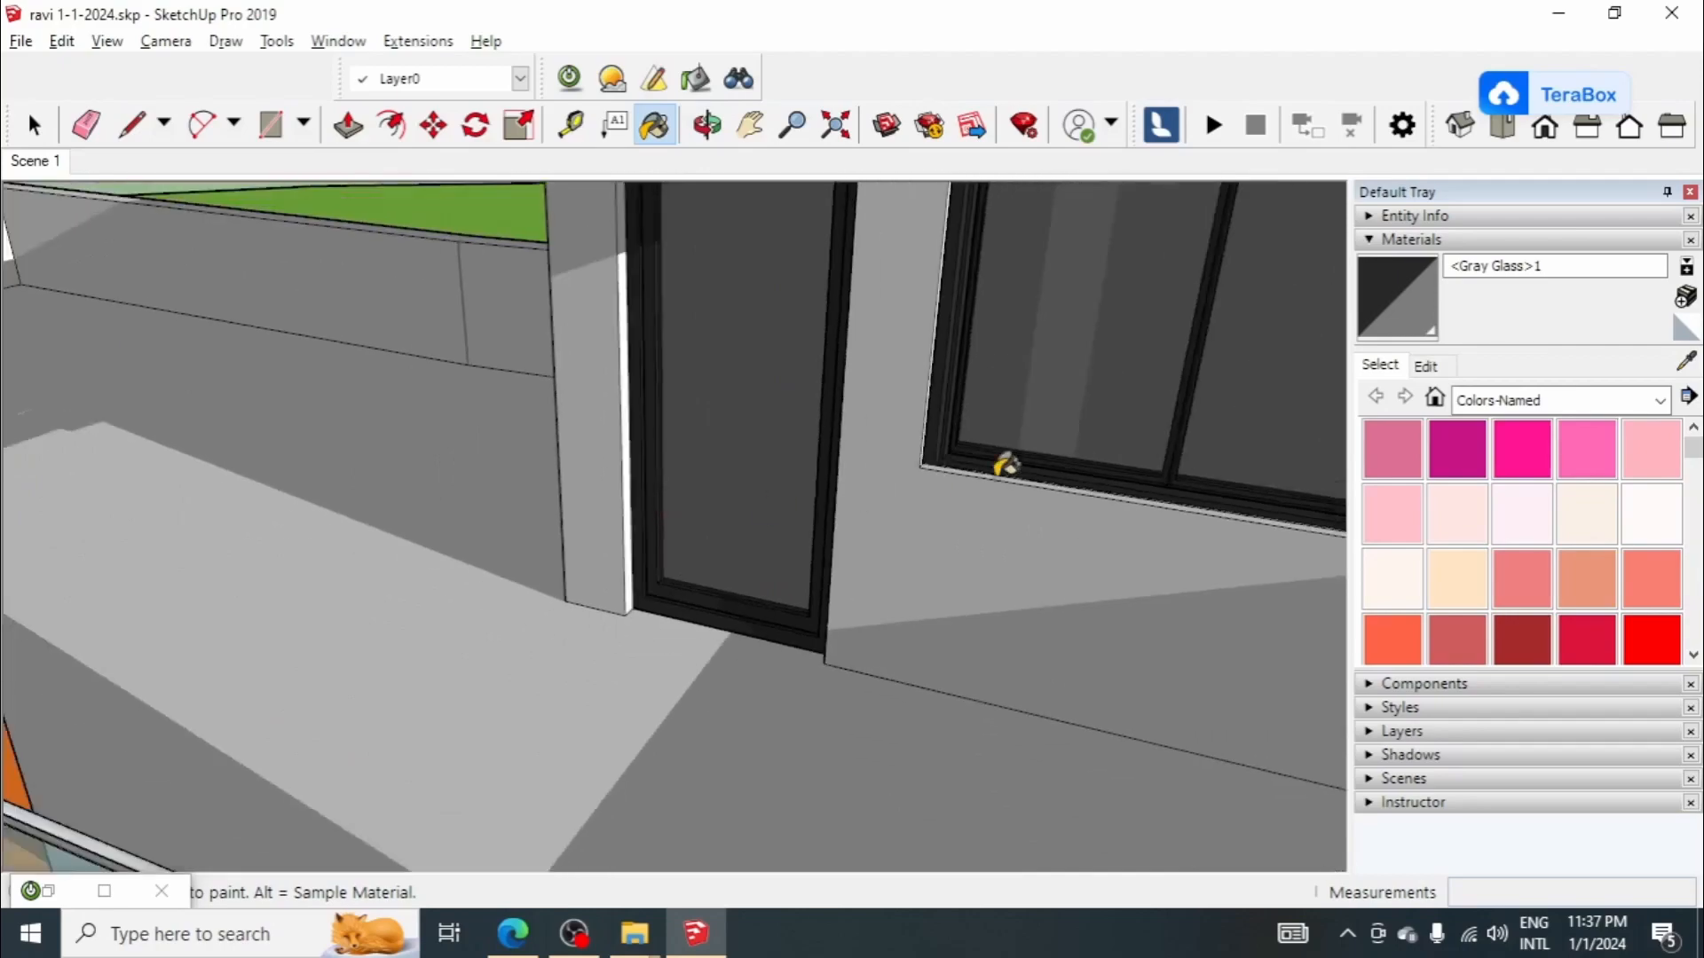
pyautogui.scroll(4, 1001, 462)
pyautogui.moveTo(989, 417)
pyautogui.mouseDown(button='middle')
pyautogui.moveTo(822, 479)
pyautogui.moveTo(658, 465)
pyautogui.moveTo(505, 495)
pyautogui.moveTo(849, 476)
pyautogui.mouseUp(button='middle')
pyautogui.scroll(-3, 680, 387)
pyautogui.scroll(-10, 673, 385)
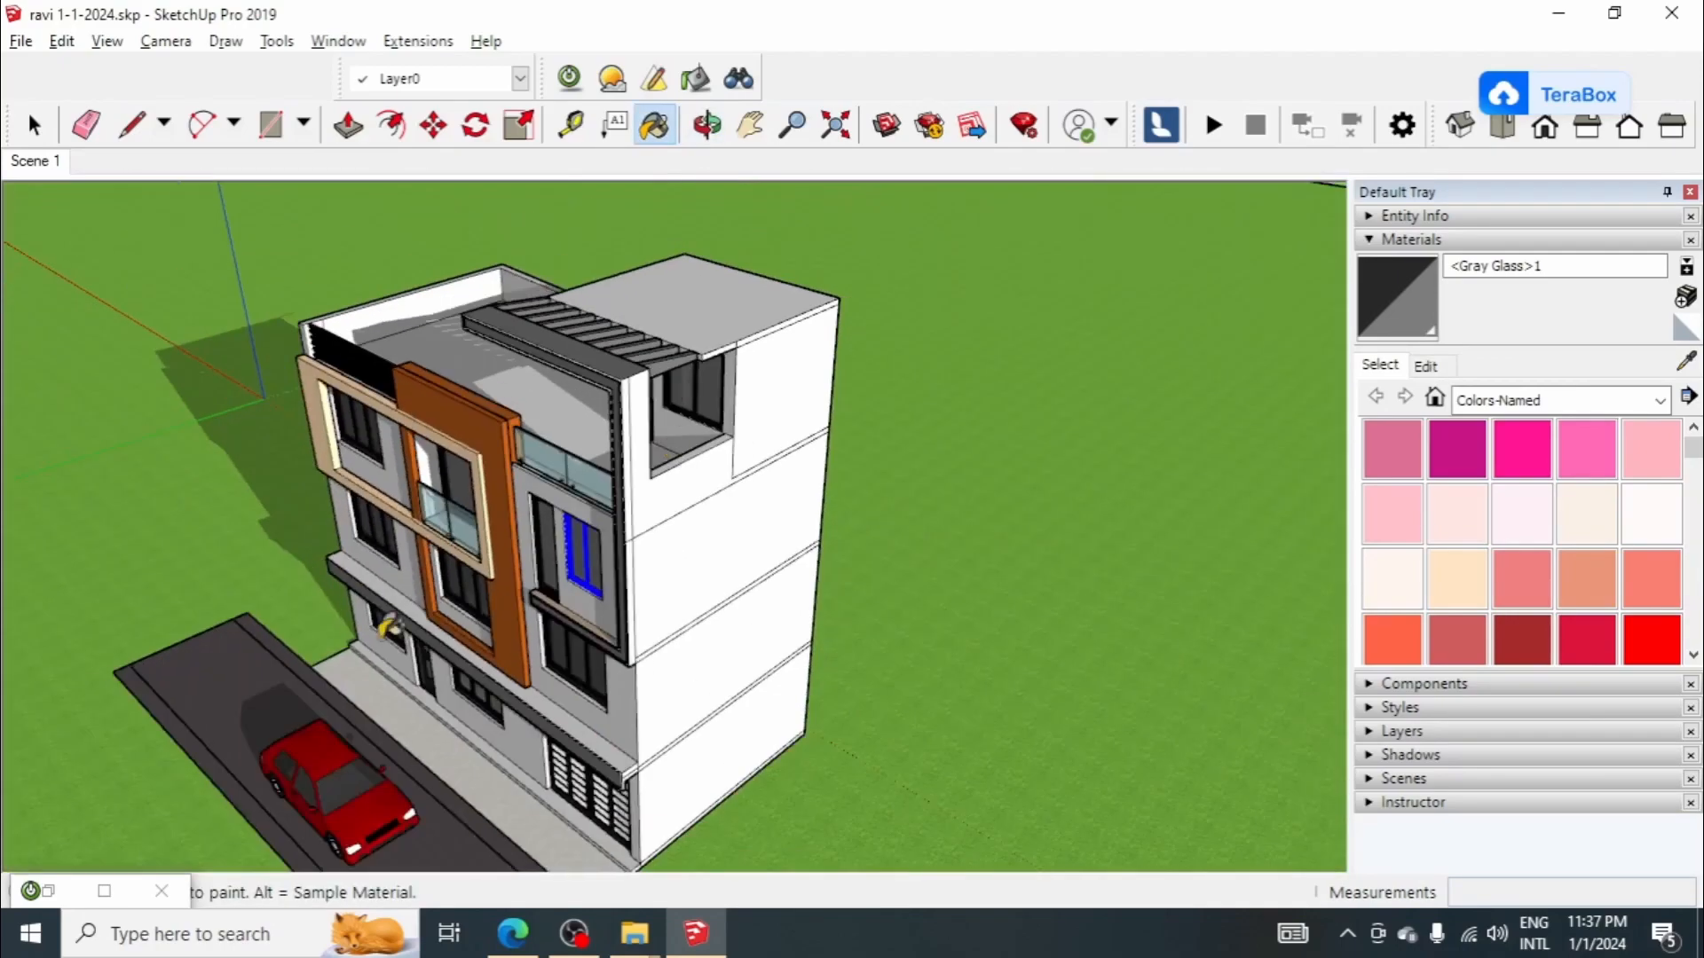
# Step: Render Scene 1 again with the Low+ preset at 800x600 without saving the previous render, and minimize the render window
pyautogui.moveTo(383, 621); pyautogui.dragTo(638, 589, button='middle')
pyautogui.scroll(3, 641, 586)
pyautogui.scroll(-3, 653, 466)
pyautogui.press('space')
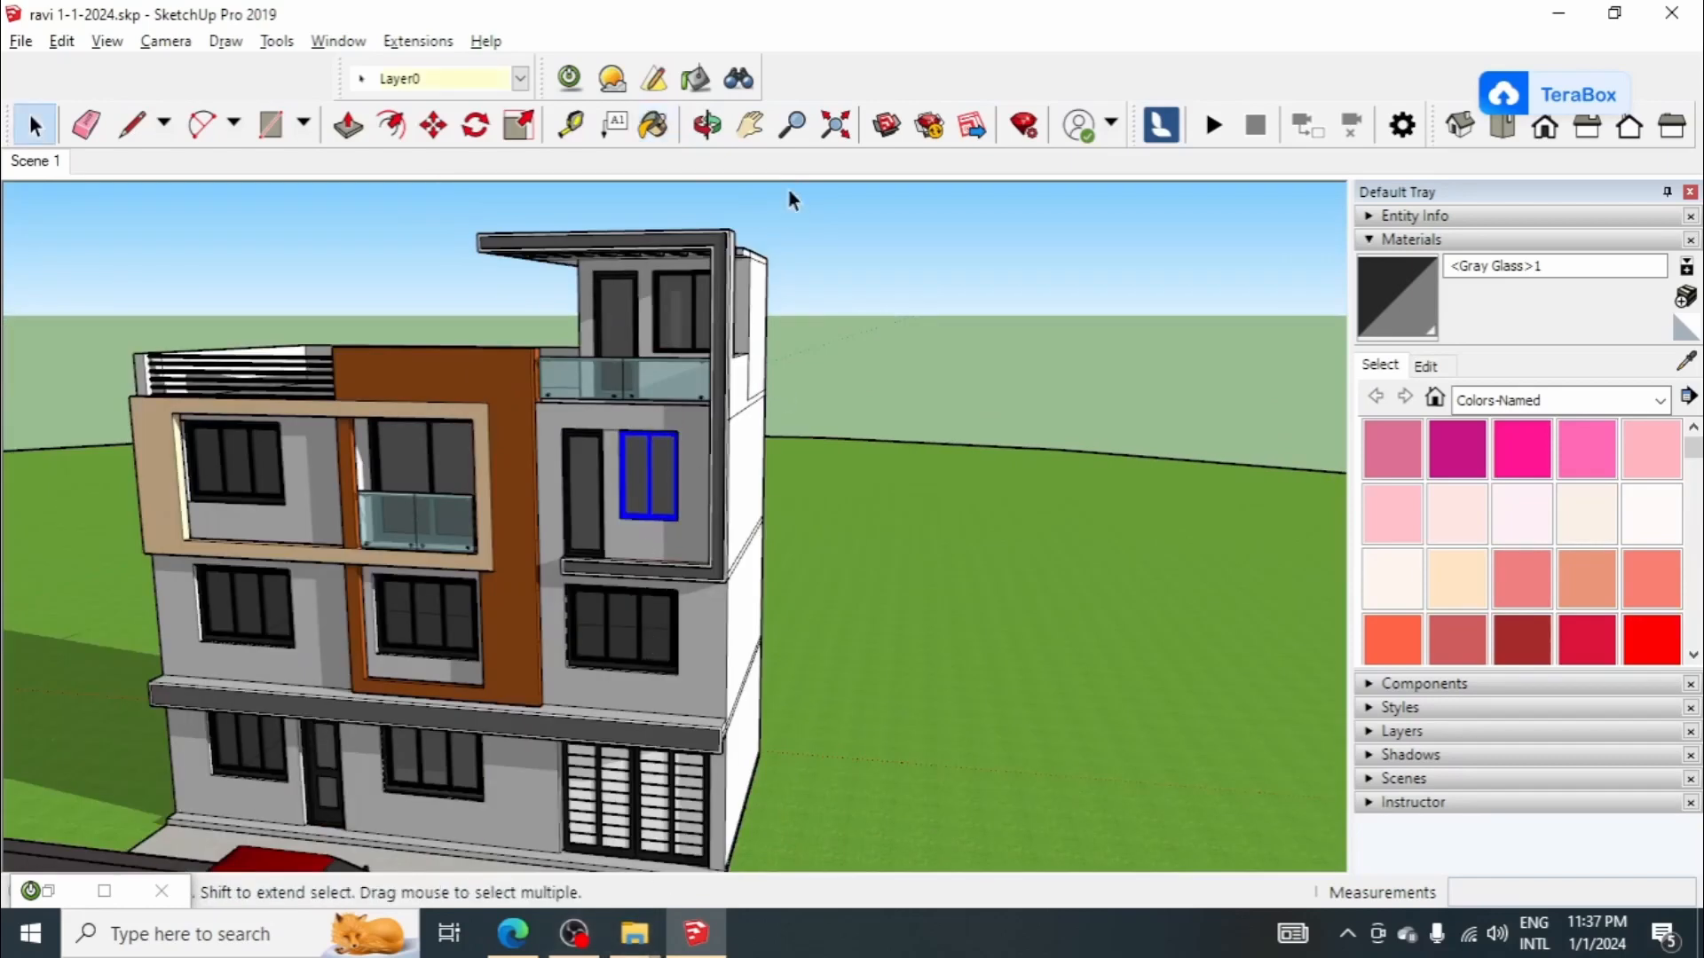
pyautogui.click(612, 79)
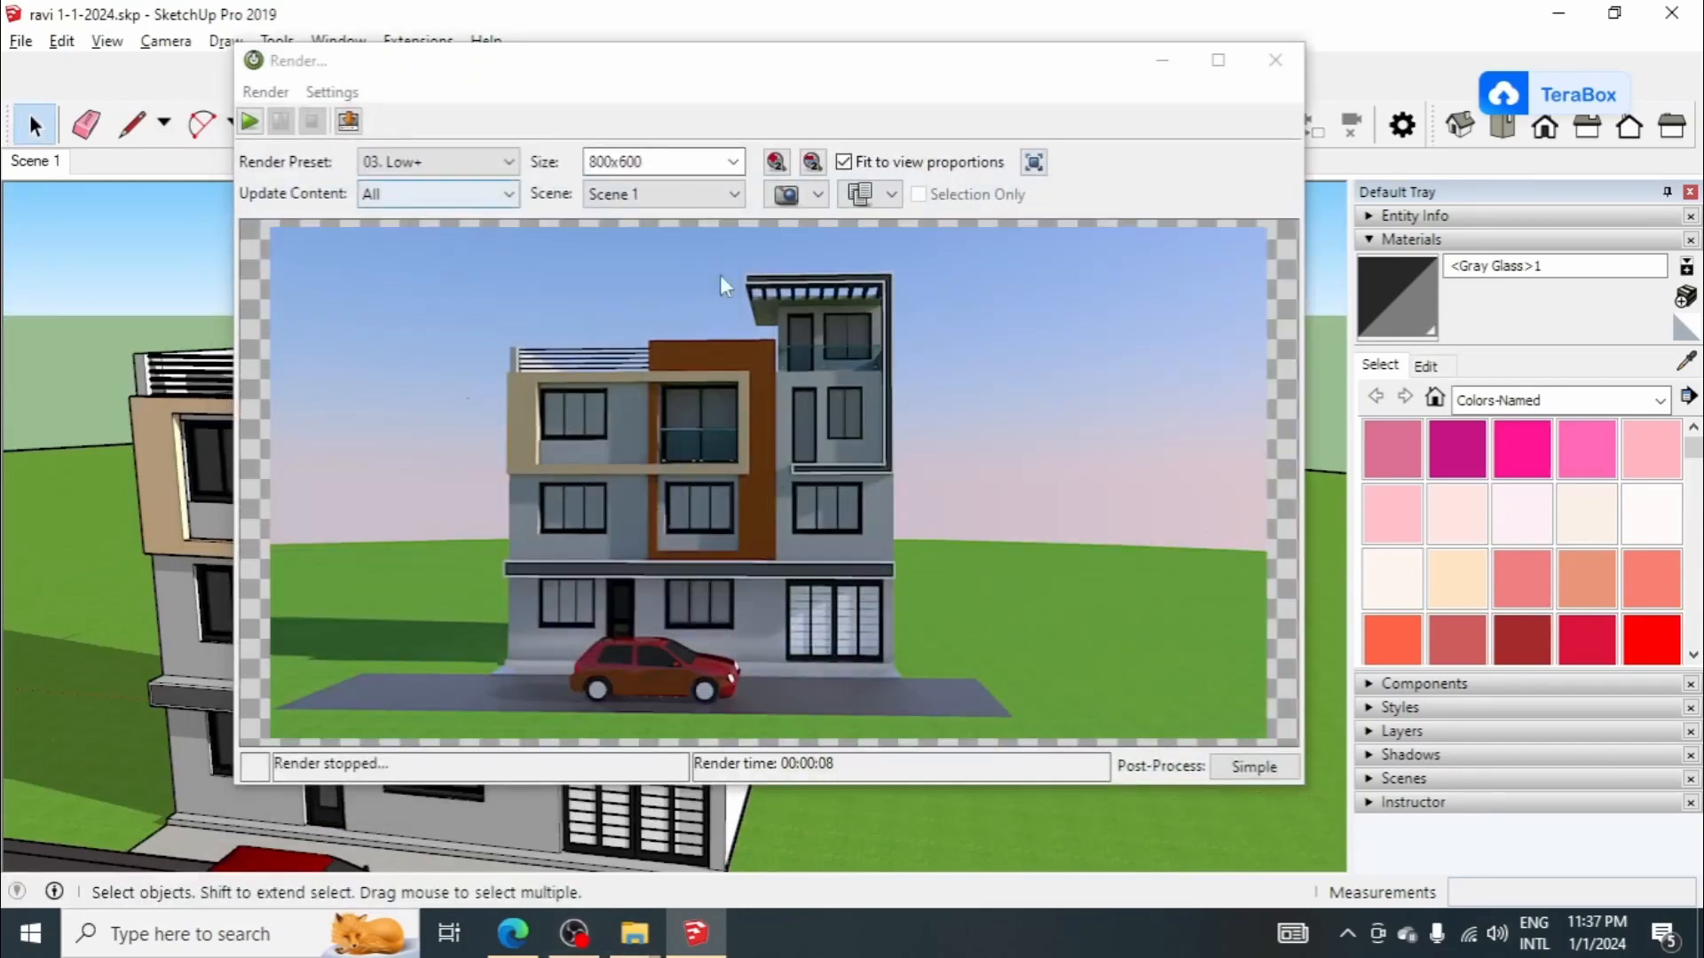
pyautogui.click(249, 121)
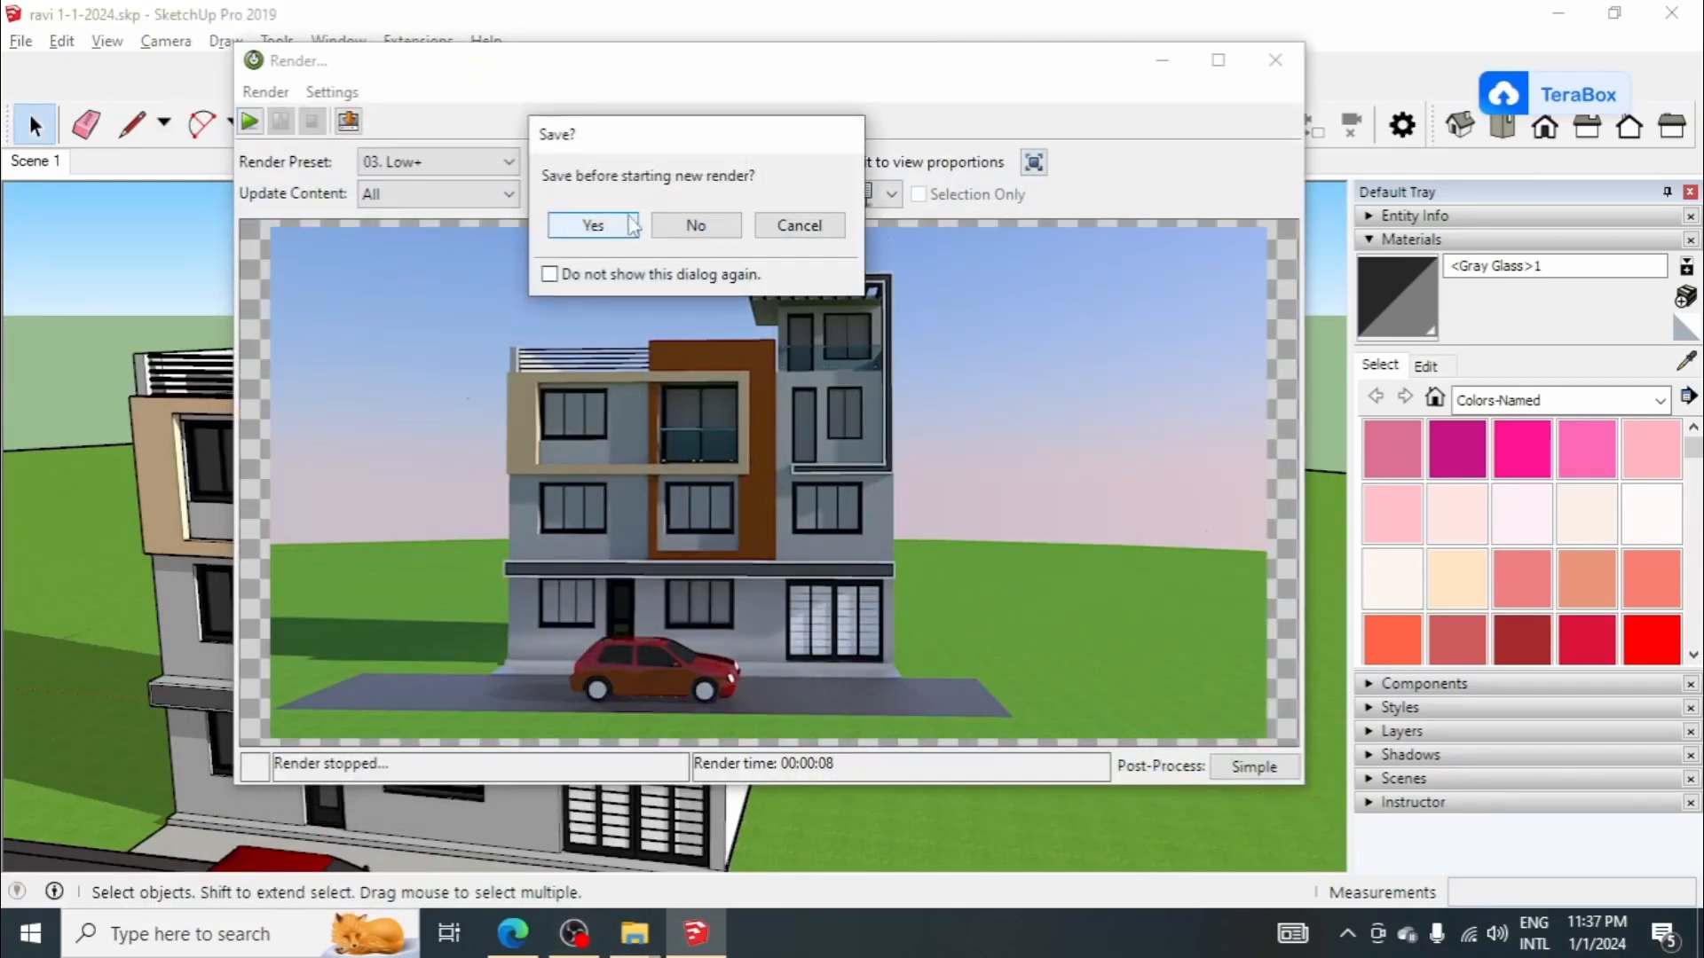
pyautogui.click(680, 228)
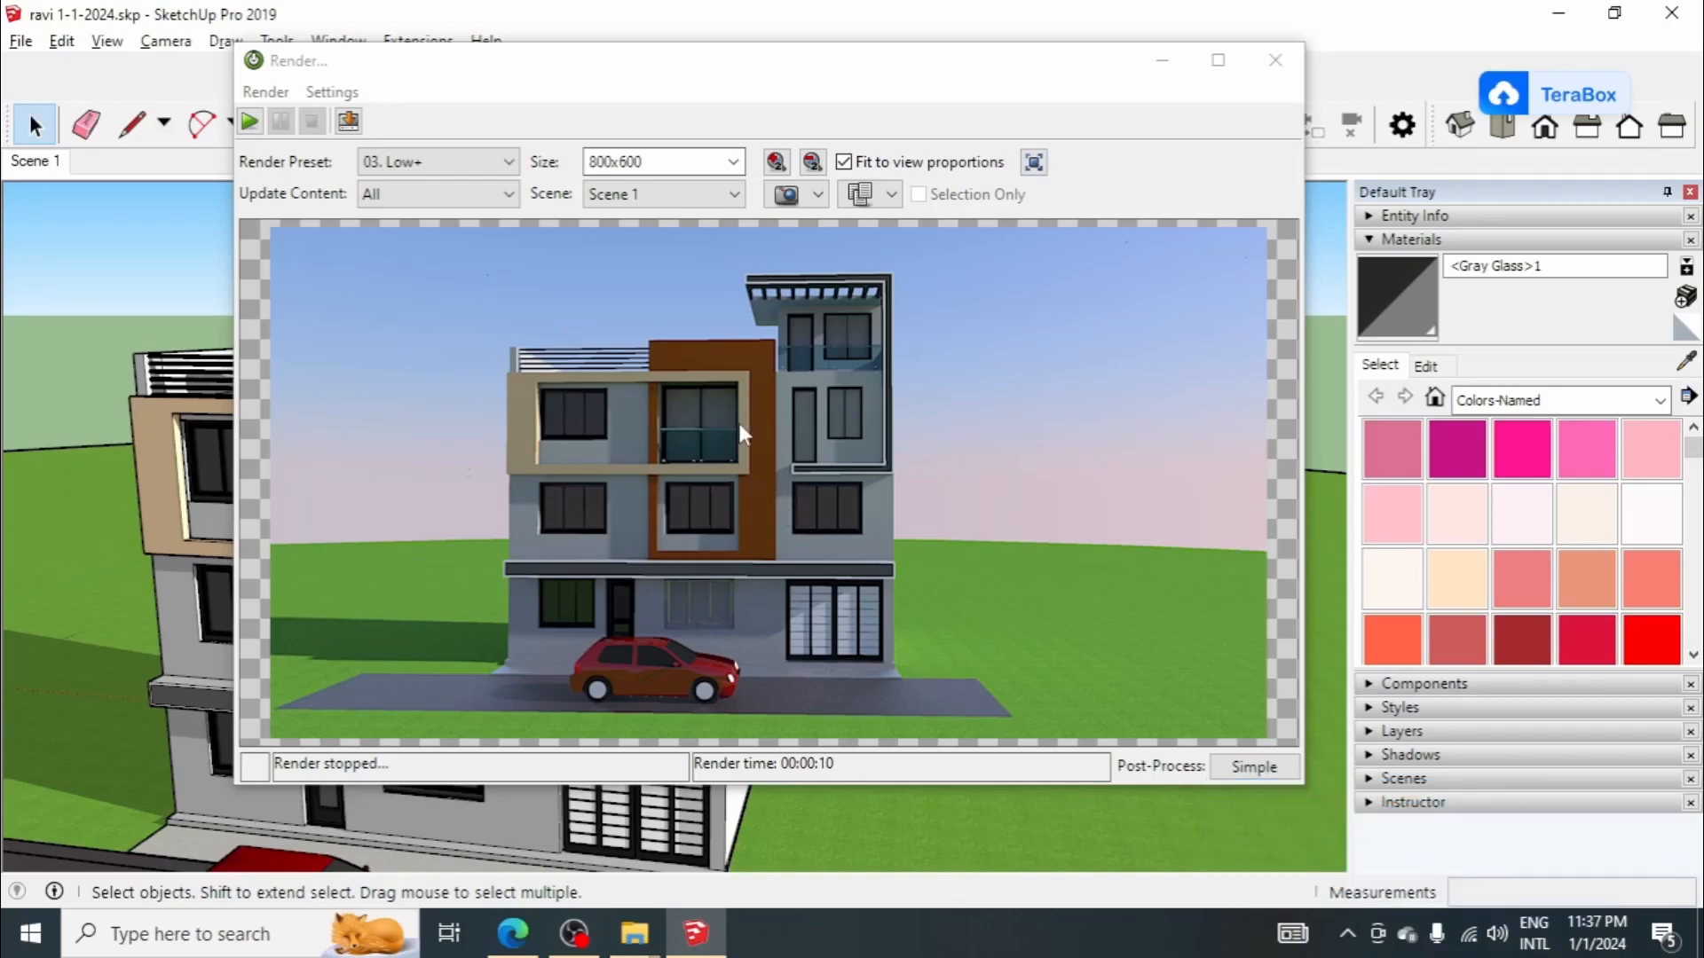
pyautogui.click(1166, 70)
# Step: Sample the glass material from the first-floor window beneath the narrow door
pyautogui.scroll(5, 874, 570)
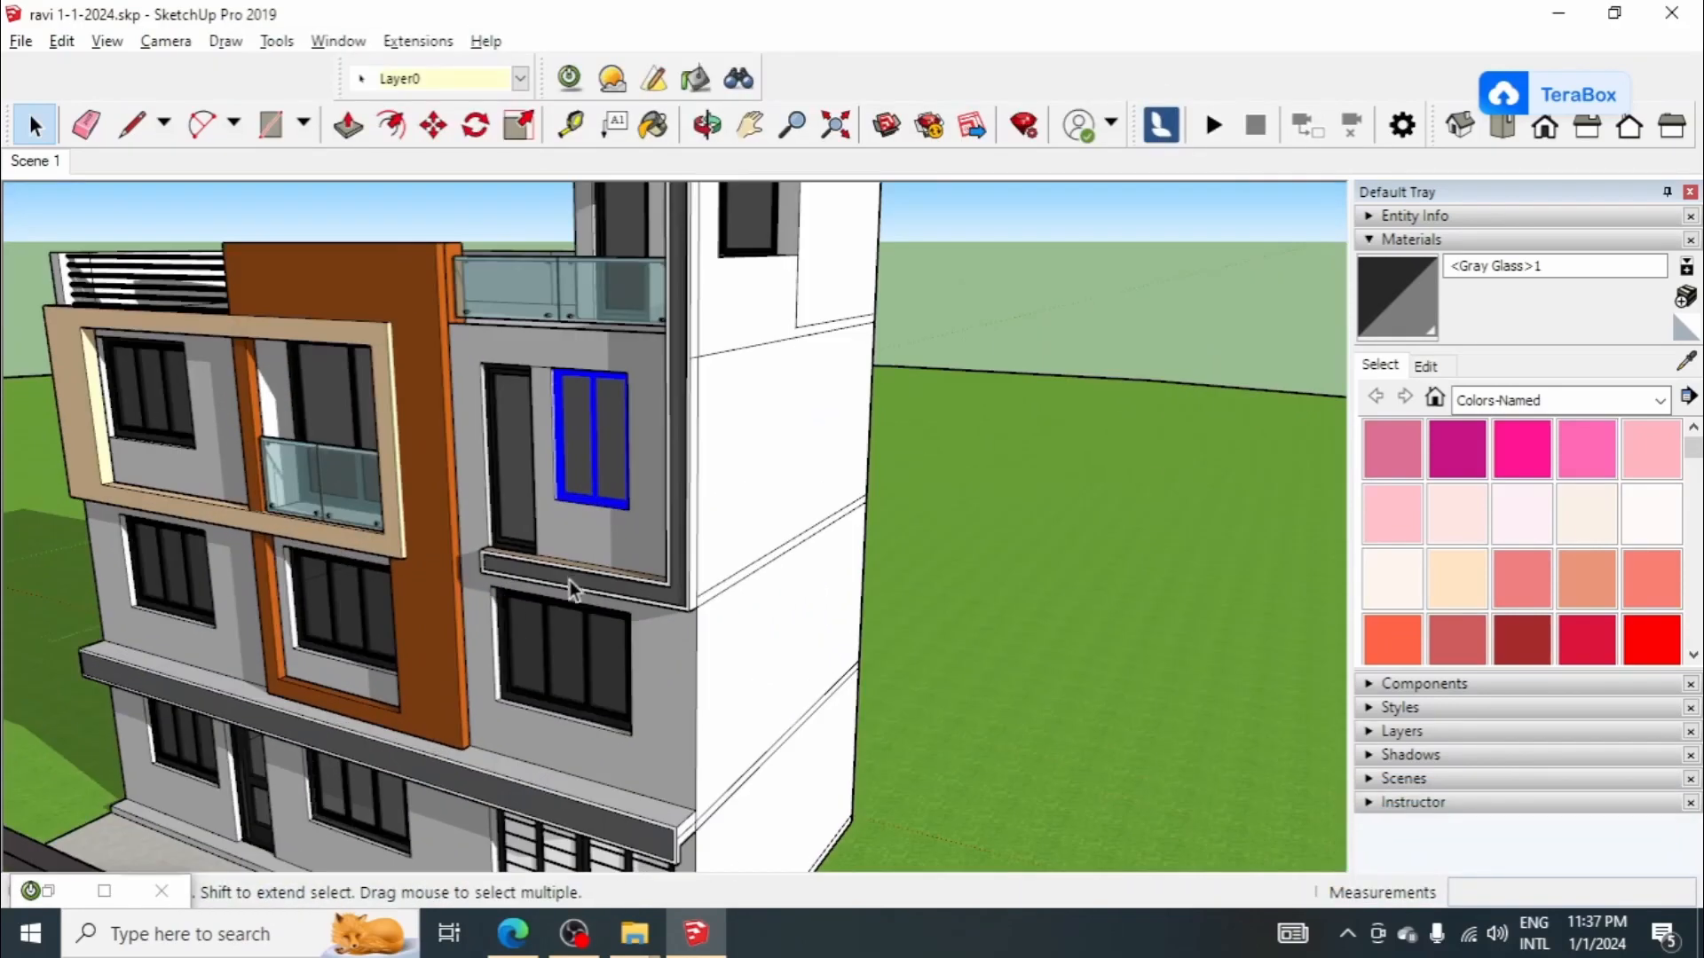
pyautogui.click(1686, 362)
pyautogui.scroll(1, 612, 650)
pyautogui.click(603, 655)
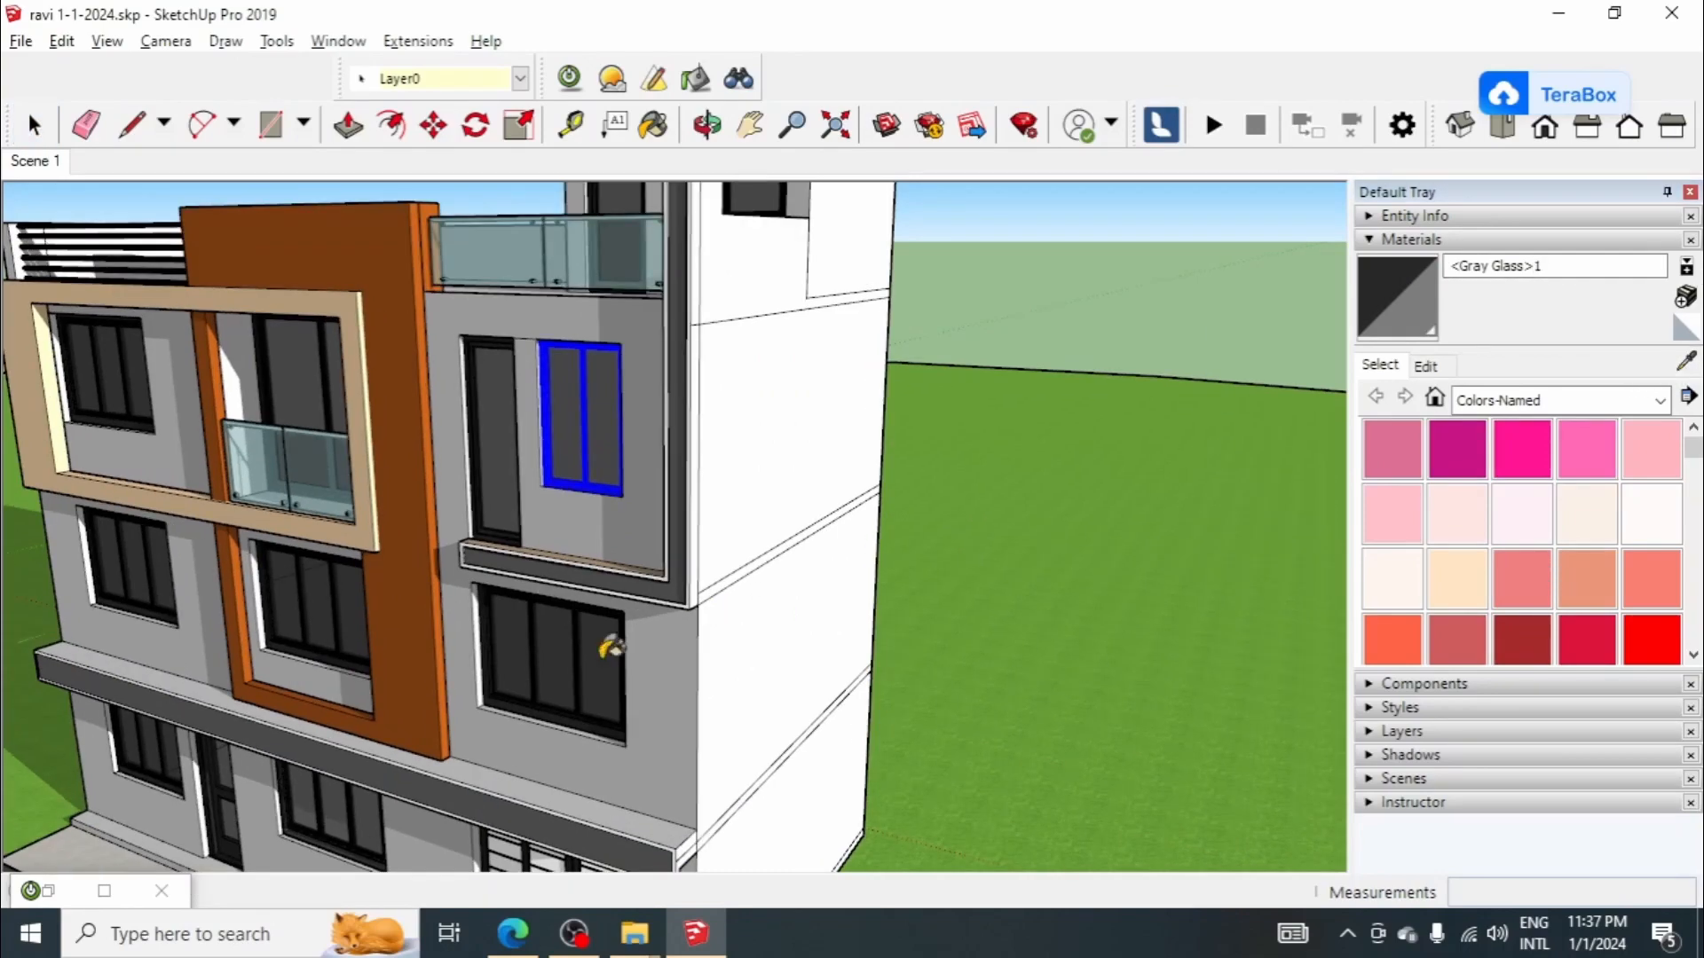
# Step: Open the second-floor balcony door for editing and apply <Gray Glass>1 to its panes
pyautogui.scroll(-4, 607, 650)
pyautogui.scroll(5, 408, 485)
pyautogui.press('space')
pyautogui.scroll(8, 555, 462)
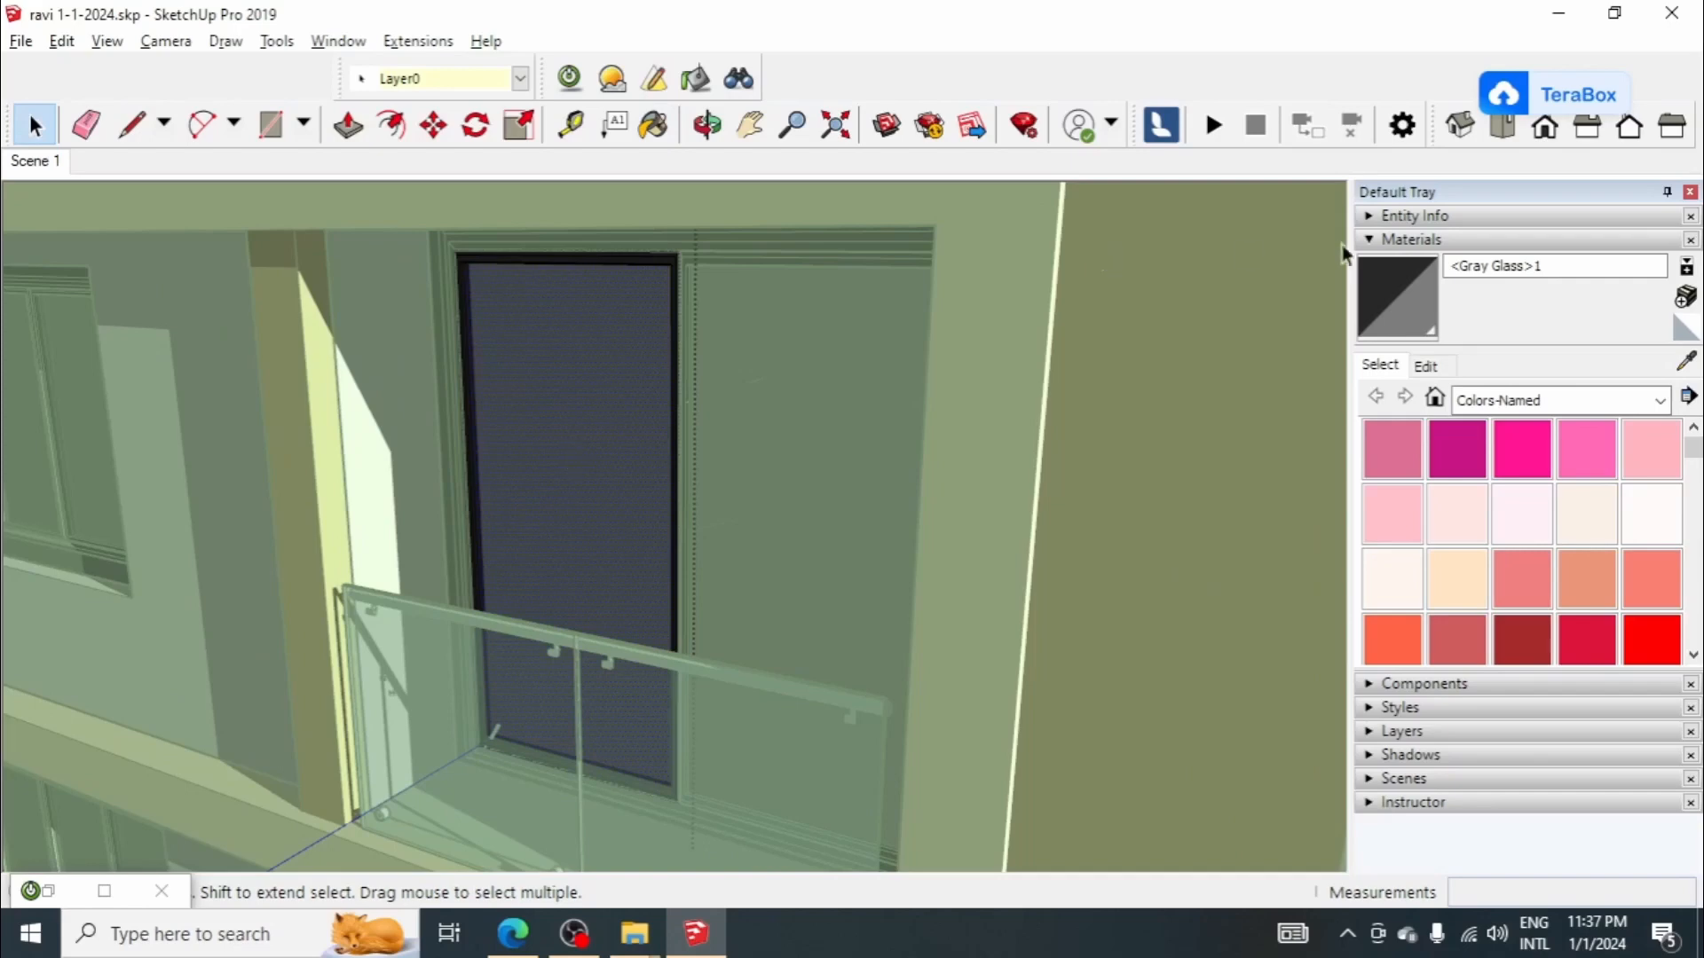
pyautogui.click(1382, 289)
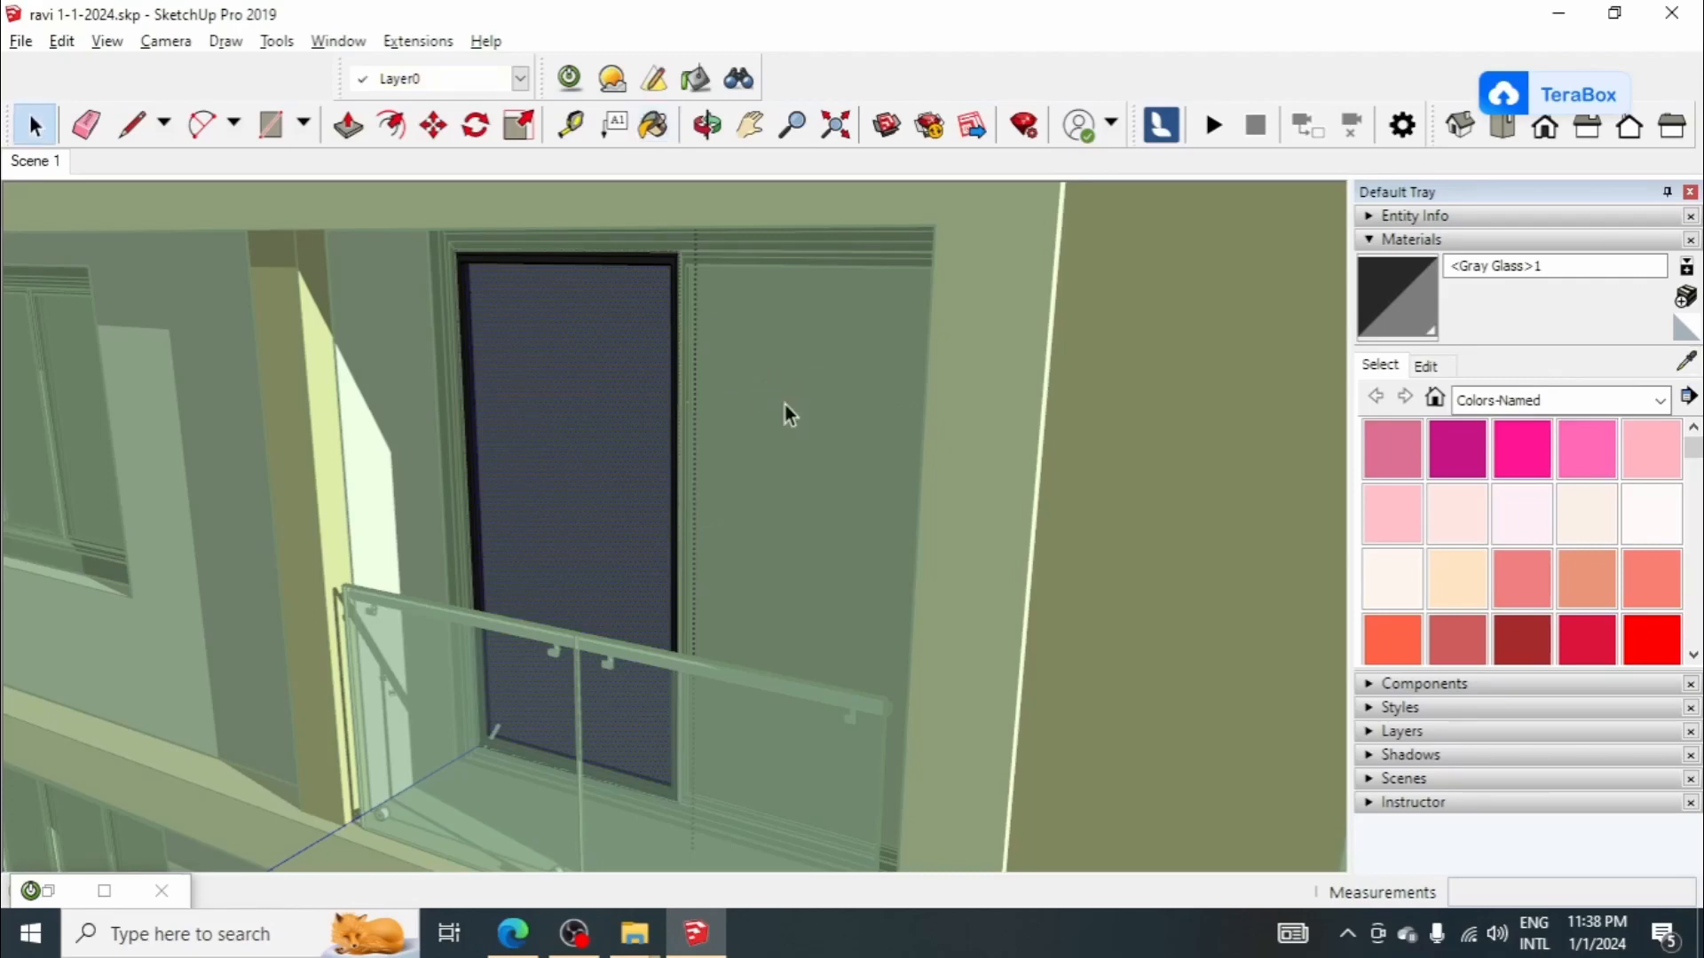
pyautogui.scroll(5, 784, 406)
pyautogui.click(803, 439)
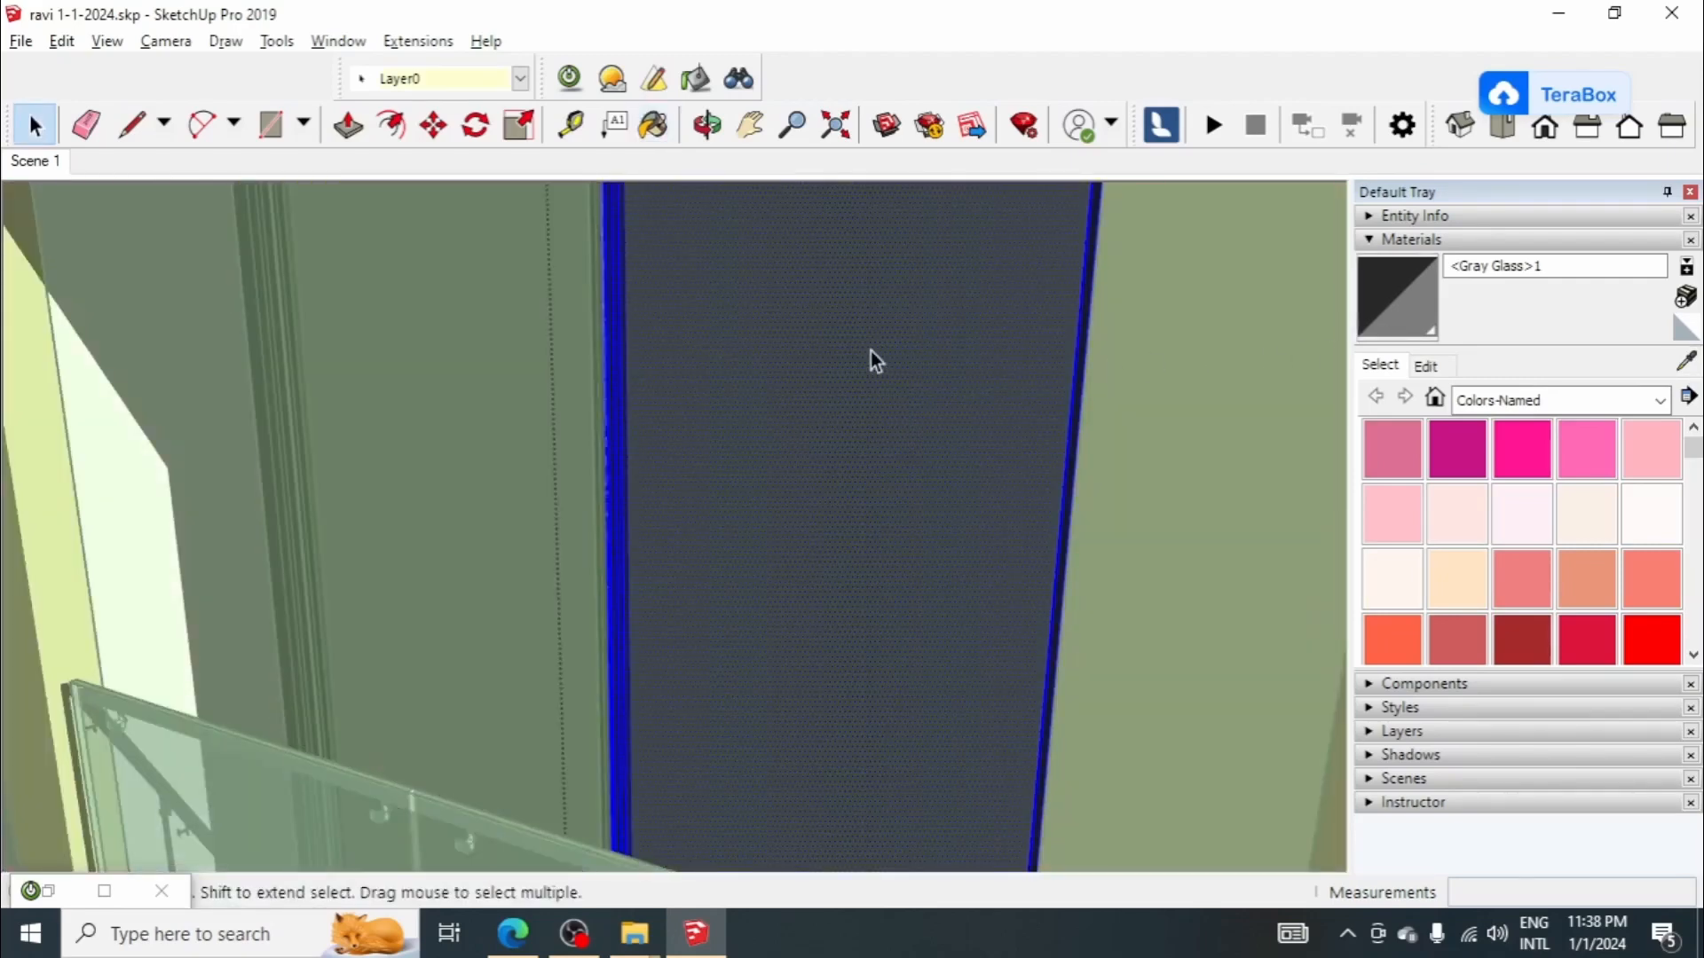
pyautogui.press('b')
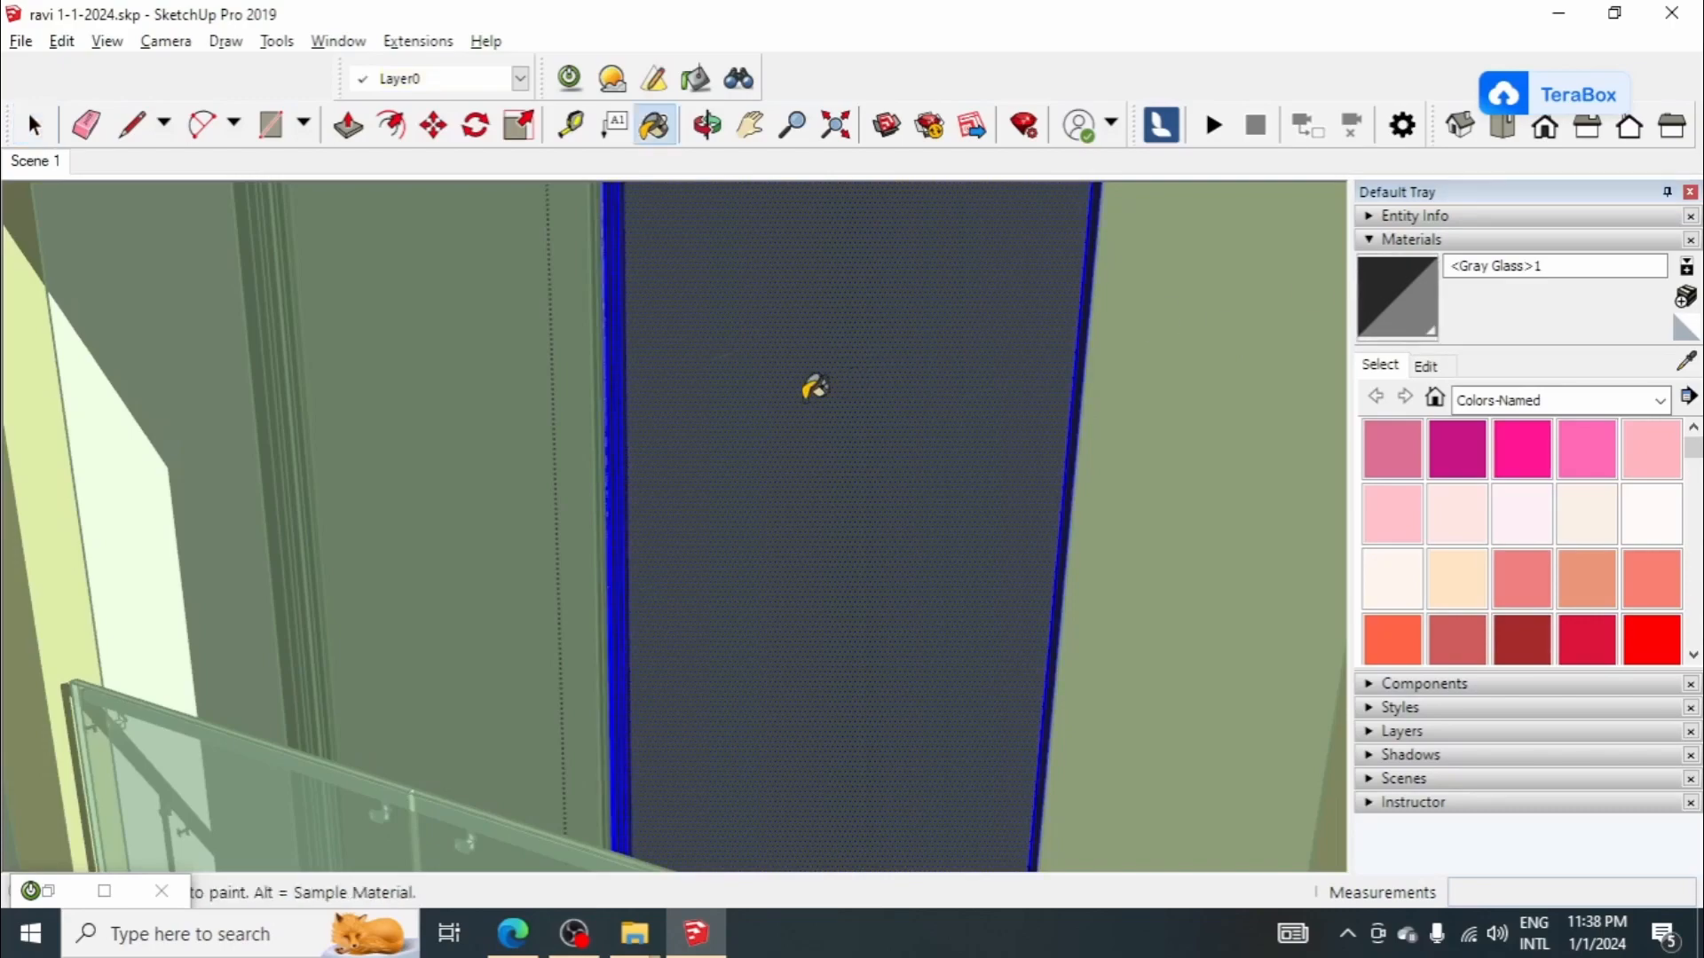
pyautogui.scroll(-3, 710, 390)
pyautogui.press('space')
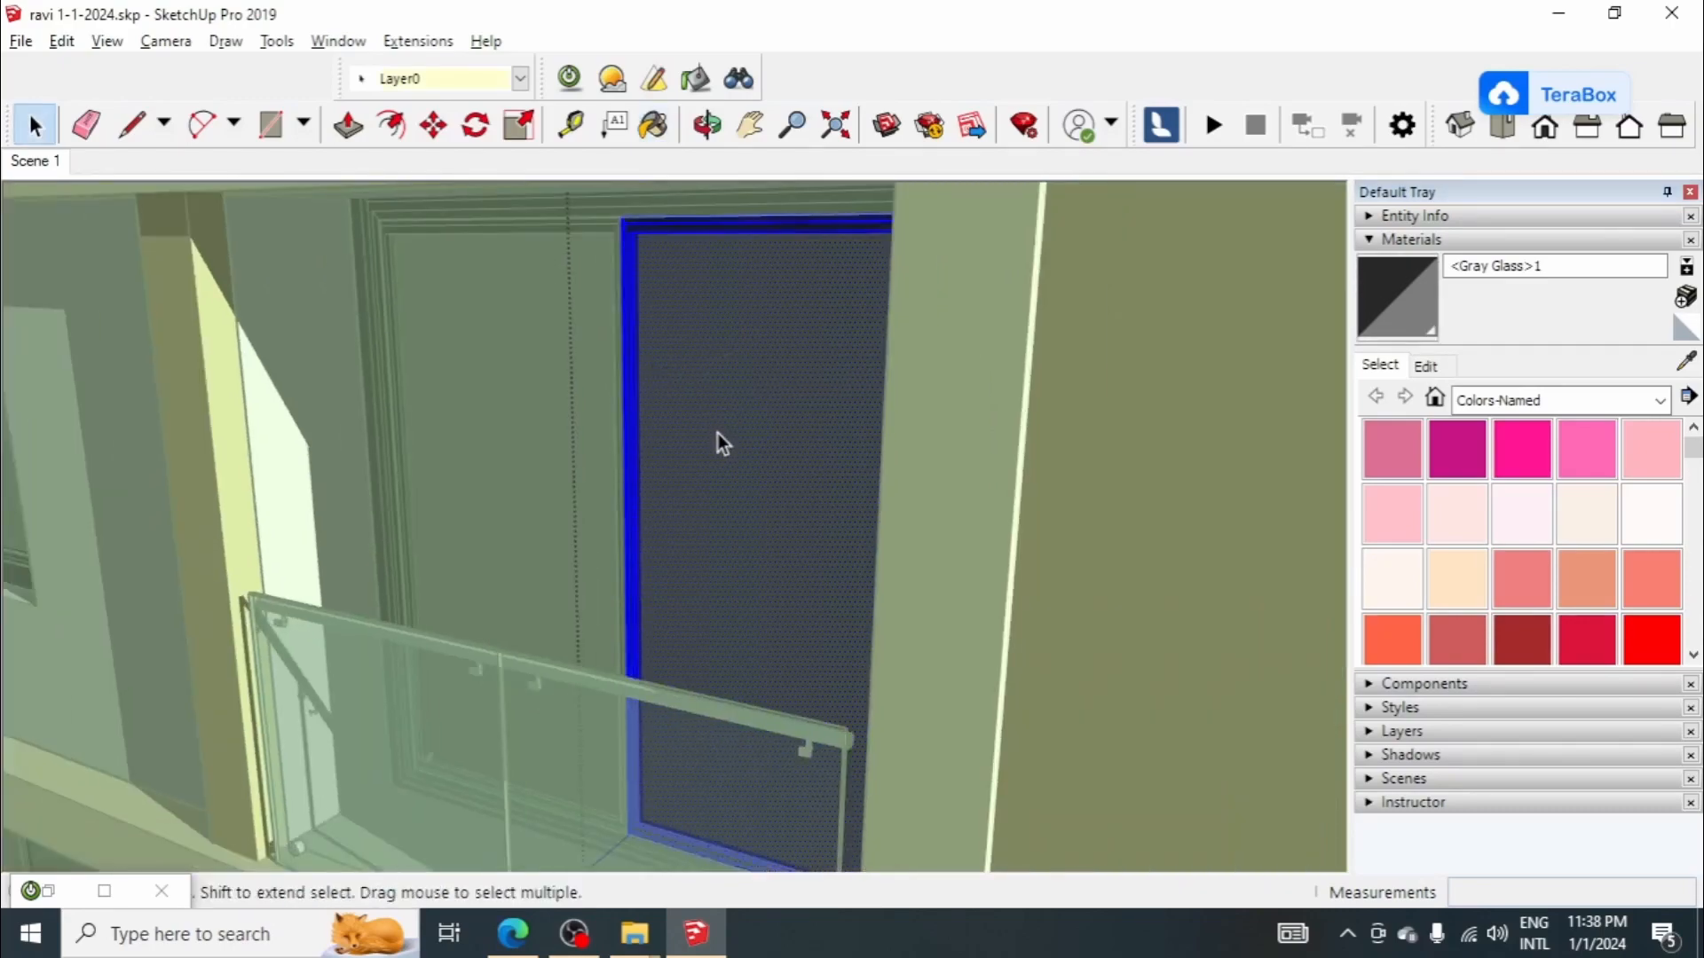
# Step: Examine the window and door glass across the whole facade from several angles
pyautogui.scroll(-6, 573, 353)
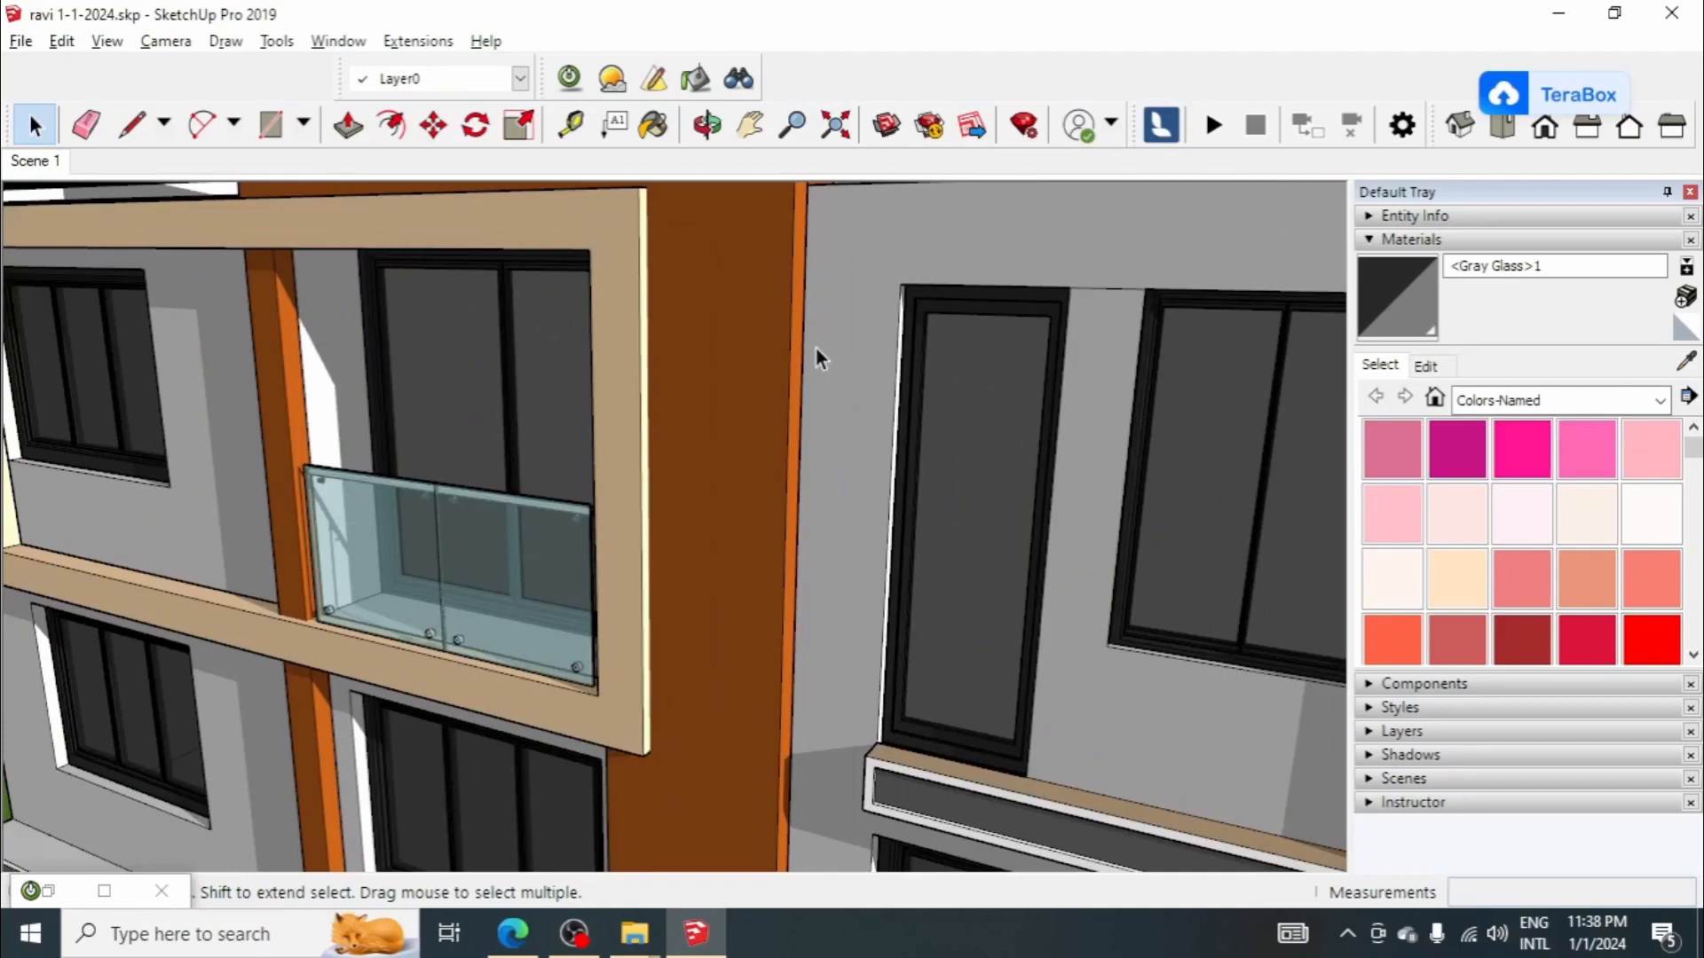
pyautogui.moveTo(814, 354); pyautogui.dragTo(833, 449, button='middle')
pyautogui.scroll(-8, 994, 437)
pyautogui.scroll(3, 805, 599)
pyautogui.click(864, 595)
pyautogui.scroll(4, 858, 596)
pyautogui.scroll(-7, 792, 594)
pyautogui.scroll(1, 833, 449)
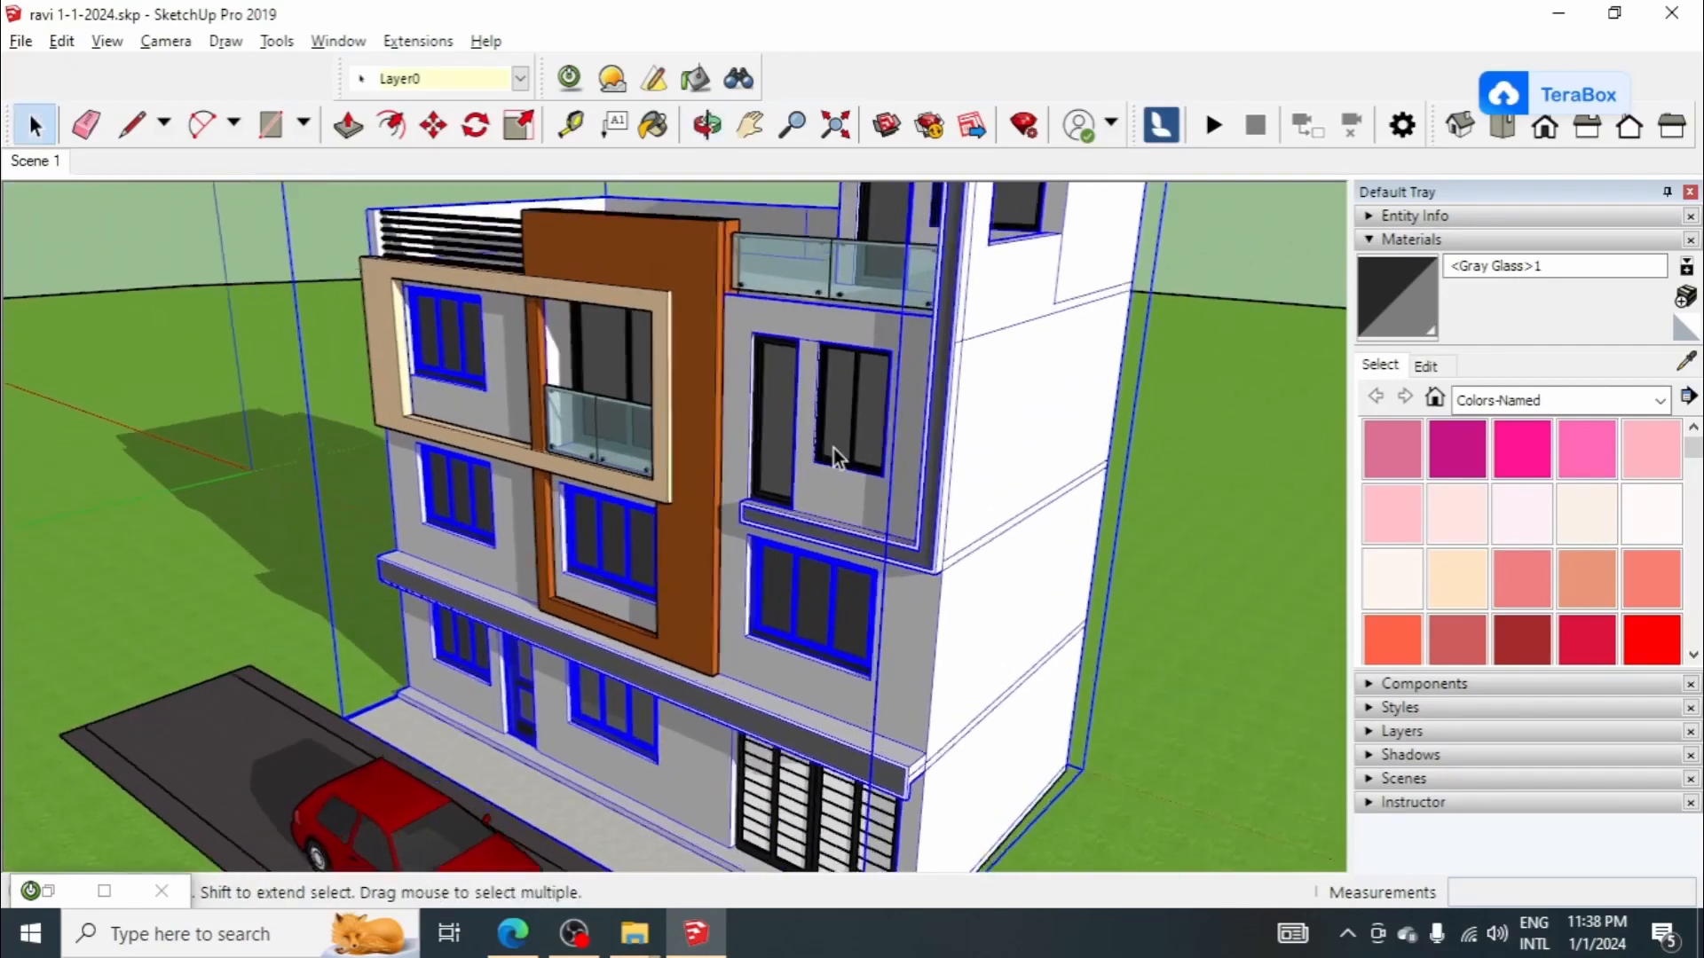
pyautogui.scroll(-8, 833, 449)
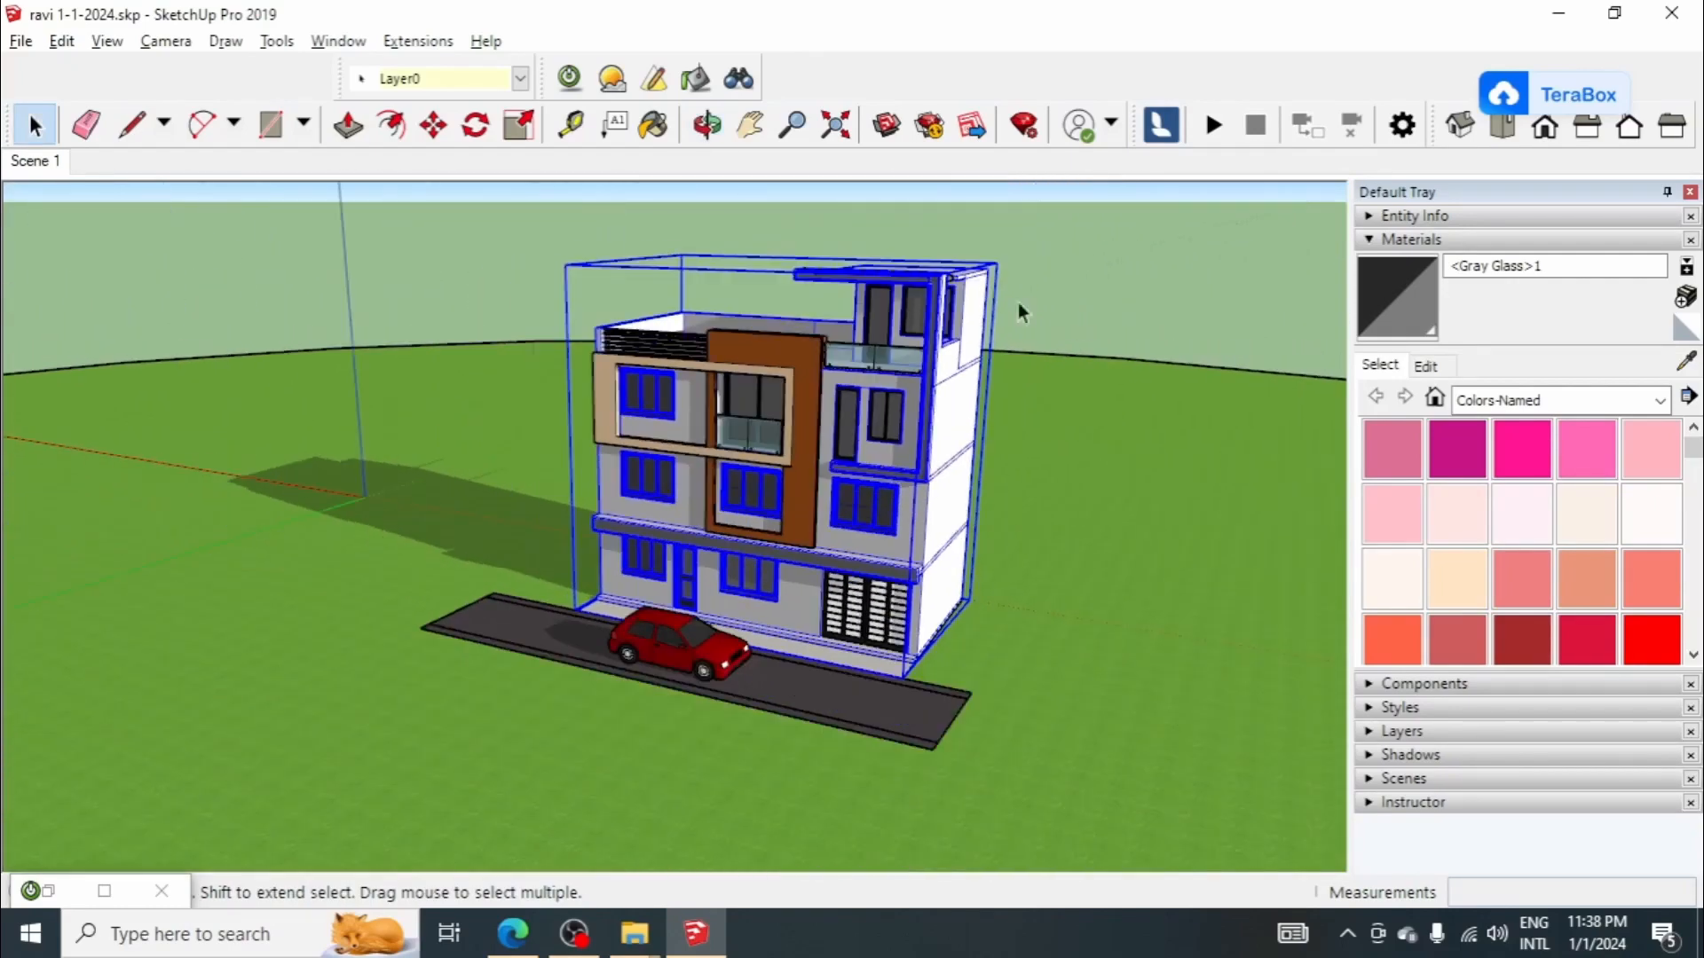
pyautogui.click(595, 816)
pyautogui.scroll(8, 636, 673)
pyautogui.moveTo(780, 572); pyautogui.dragTo(965, 488, button='middle')
pyautogui.scroll(-6, 581, 587)
pyautogui.scroll(-3, 914, 506)
pyautogui.scroll(6, 728, 319)
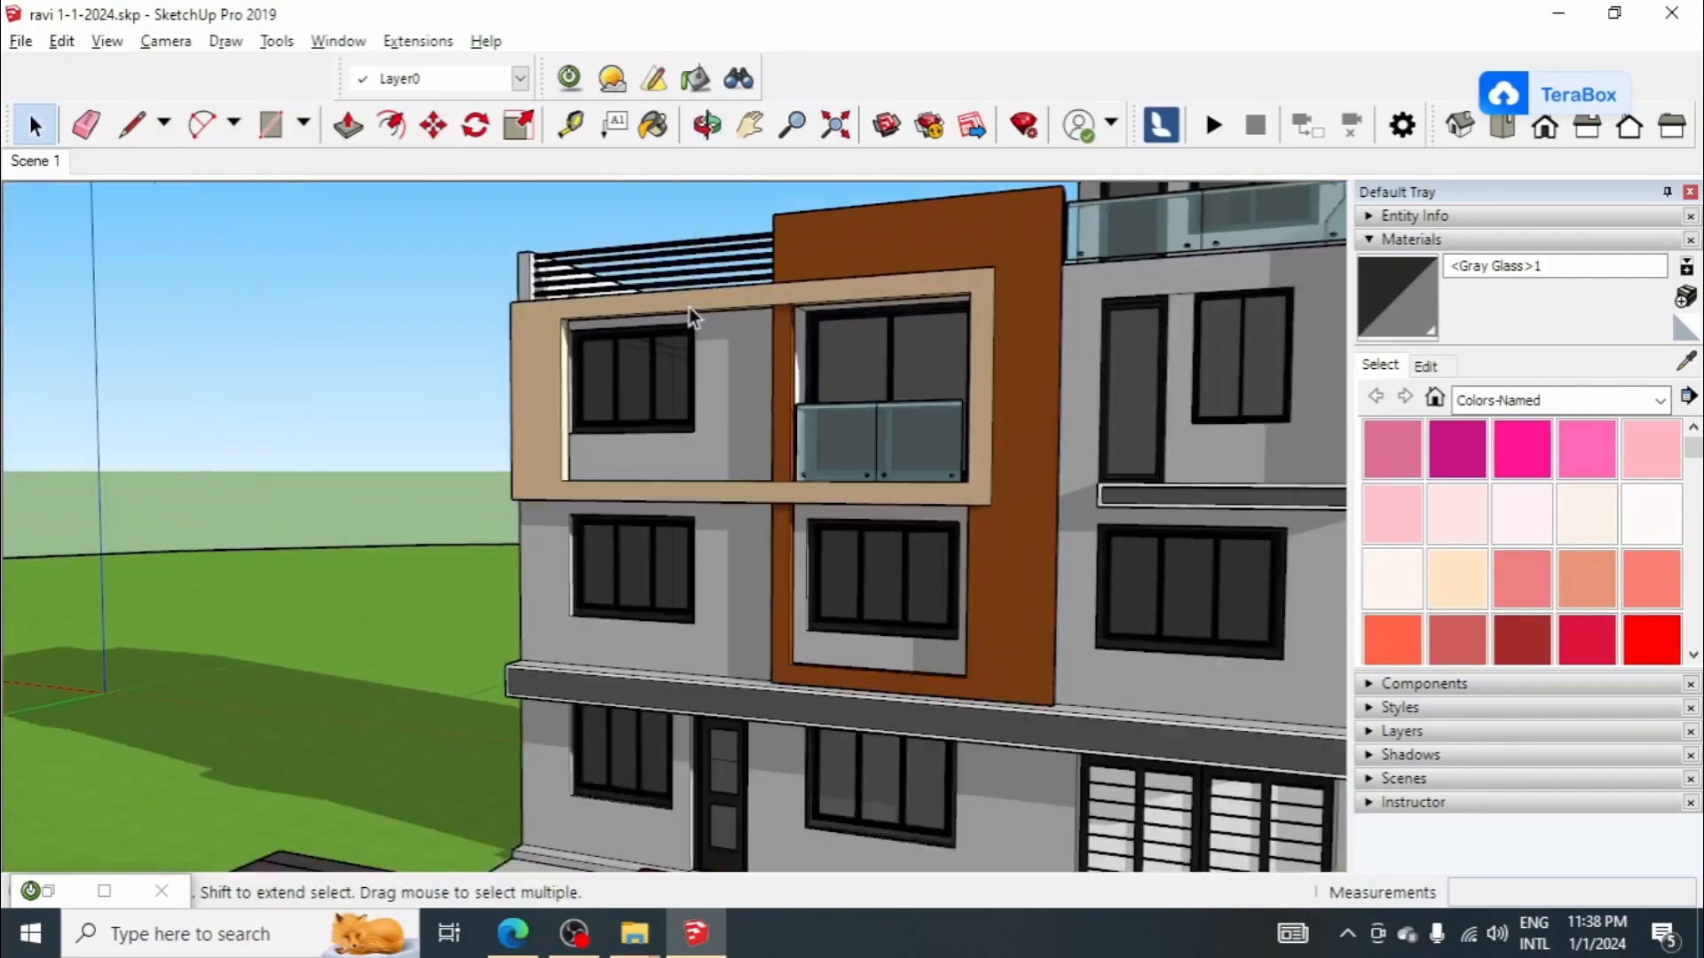
pyautogui.moveTo(689, 307); pyautogui.dragTo(870, 369, button='middle')
pyautogui.scroll(-3, 772, 410)
pyautogui.moveTo(772, 410); pyautogui.dragTo(668, 463, button='middle')
pyautogui.scroll(2, 876, 389)
pyautogui.scroll(6, 634, 399)
# Step: Hide the second-floor left window inside the house group to inspect the opening behind it, and undo the hiding
pyautogui.click(632, 396)
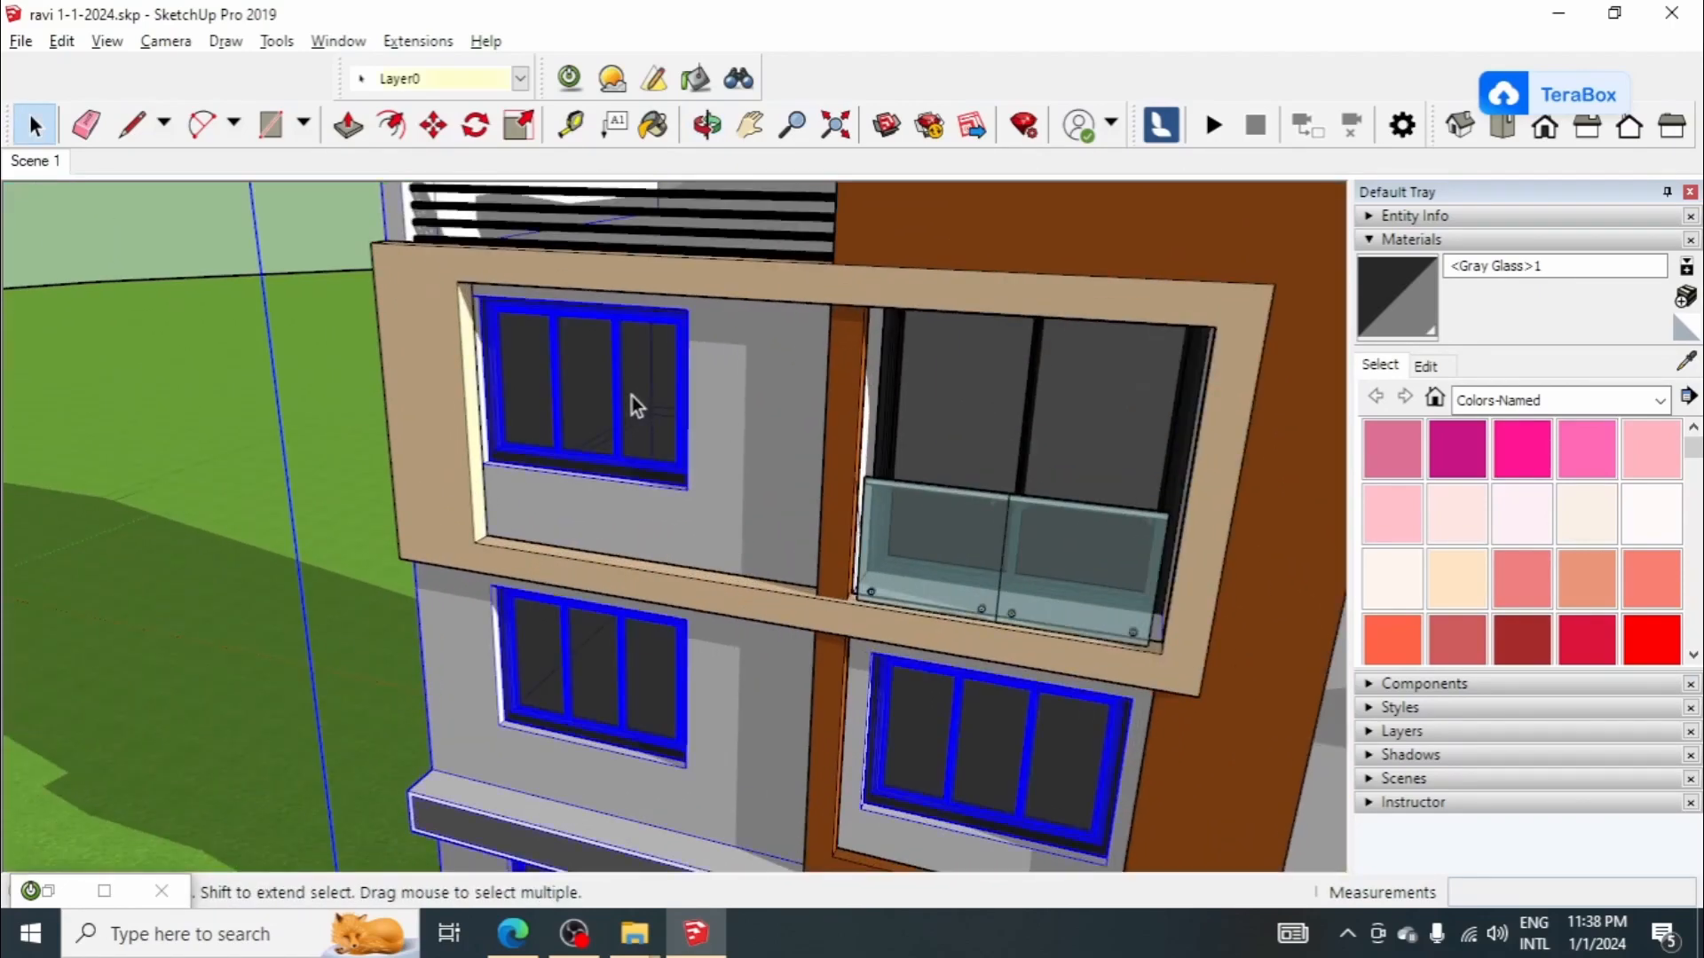
pyautogui.scroll(-3, 620, 397)
pyautogui.doubleClick(637, 405)
pyautogui.click(636, 402)
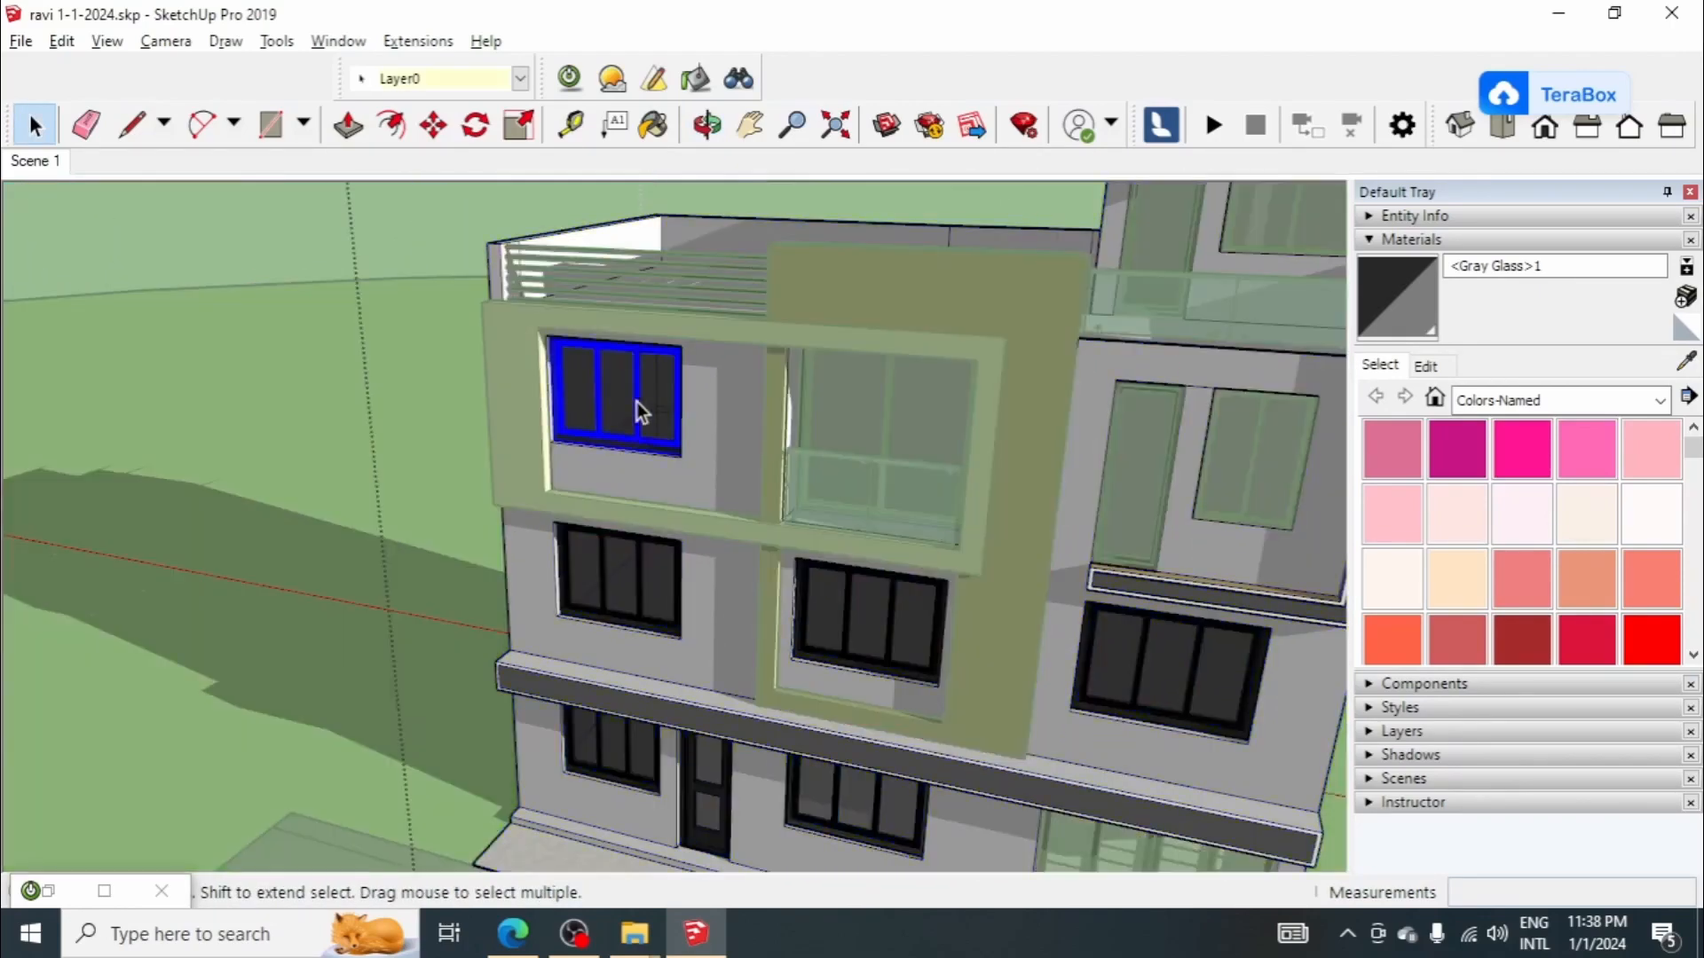
pyautogui.scroll(3, 636, 402)
pyautogui.rightClick(636, 408)
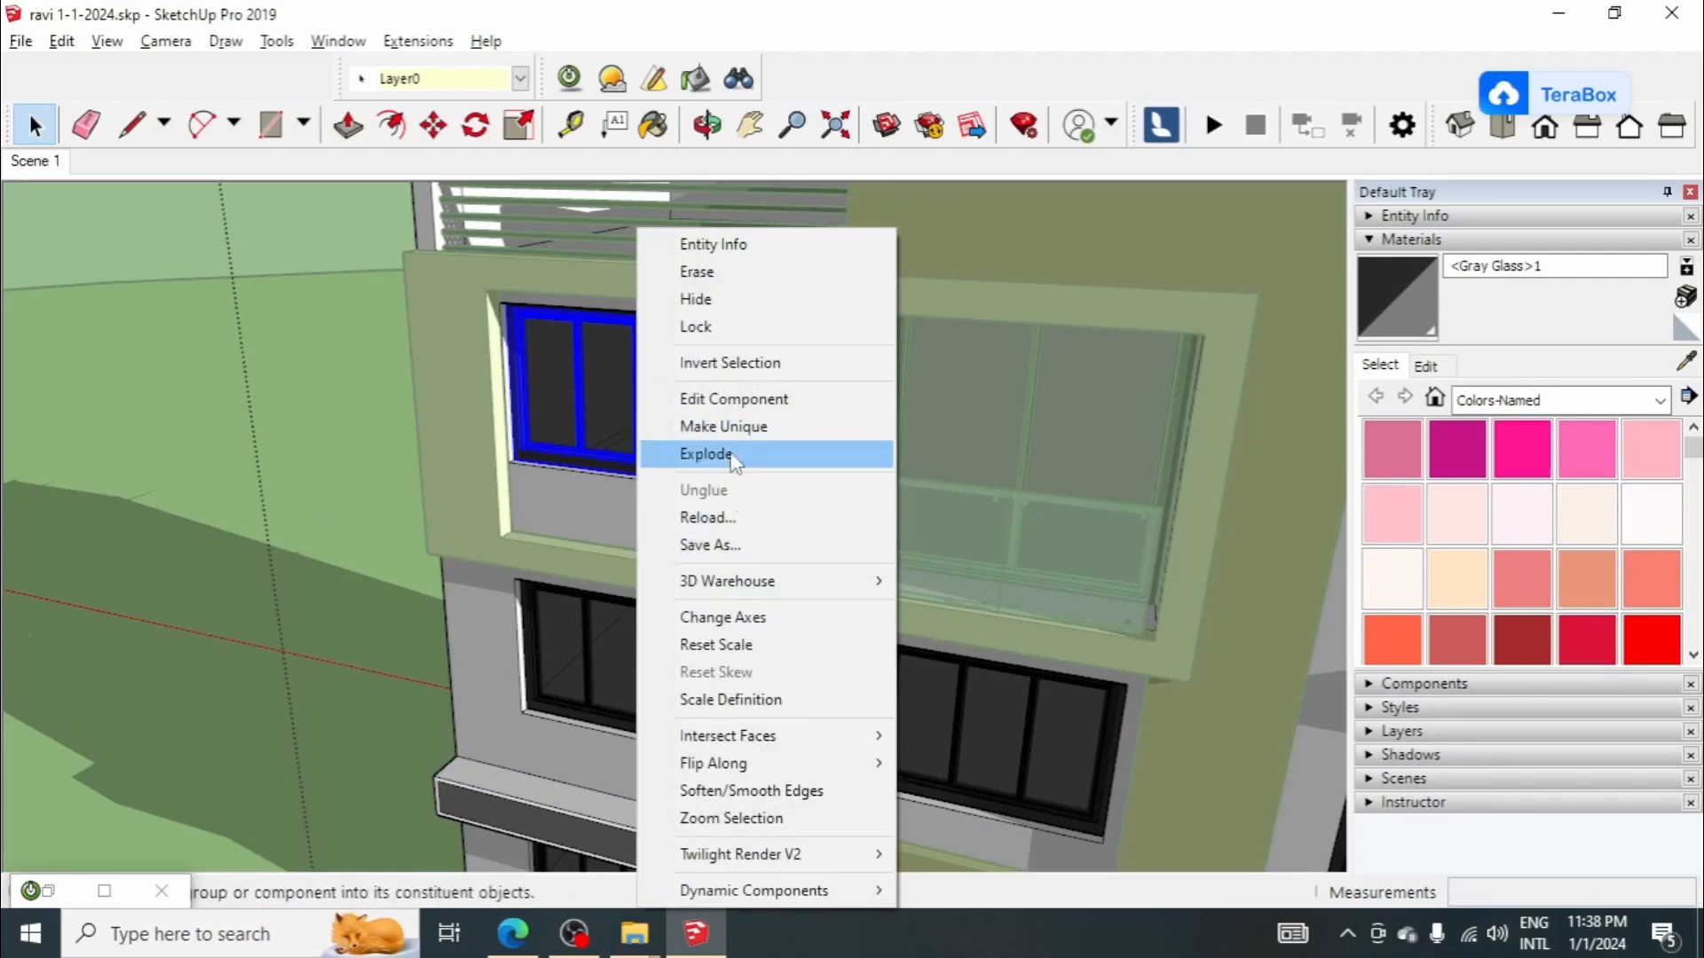
pyautogui.click(736, 313)
pyautogui.scroll(2, 677, 426)
pyautogui.moveTo(677, 426); pyautogui.dragTo(787, 551, button='middle')
pyautogui.scroll(-5, 654, 402)
pyautogui.moveTo(823, 490); pyautogui.dragTo(795, 360, button='middle')
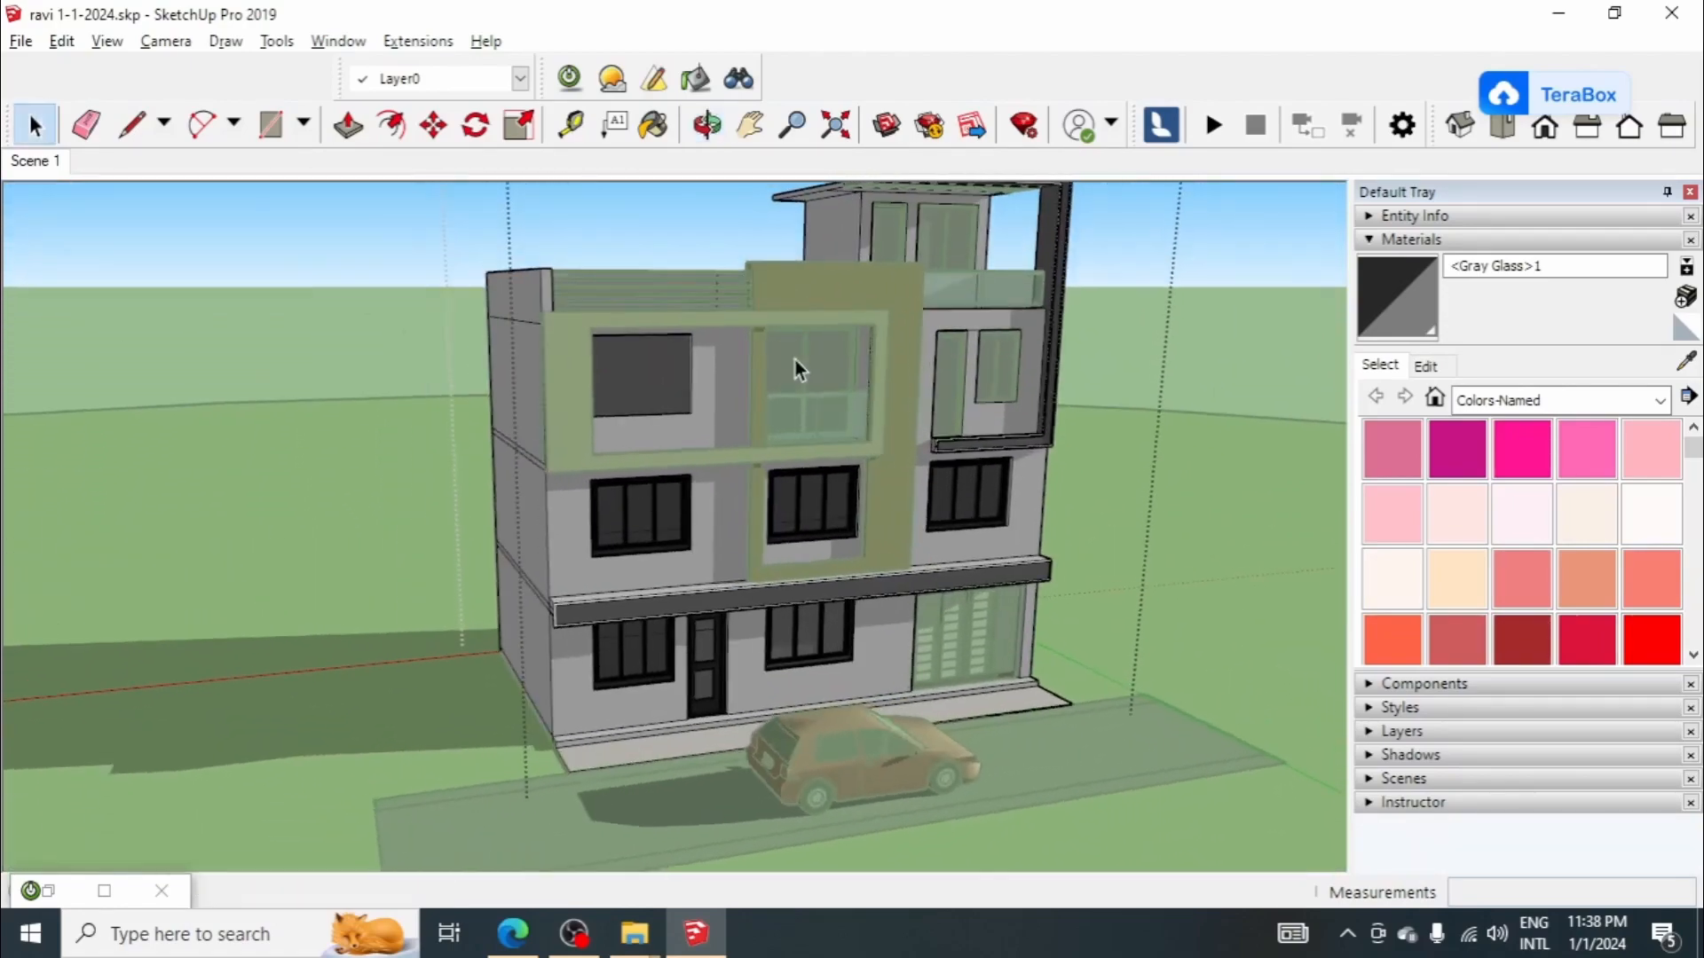
pyautogui.hotkey('ctrl', 'z')
# Step: Leave the house group and add a new scene from a low, angled front view of the house and car
pyautogui.scroll(-3, 823, 434)
pyautogui.click(1034, 429)
pyautogui.moveTo(1040, 431); pyautogui.dragTo(918, 395, button='middle')
pyautogui.scroll(2, 999, 487)
pyautogui.moveTo(1000, 487); pyautogui.dragTo(864, 447, button='middle')
pyautogui.scroll(-2, 865, 447)
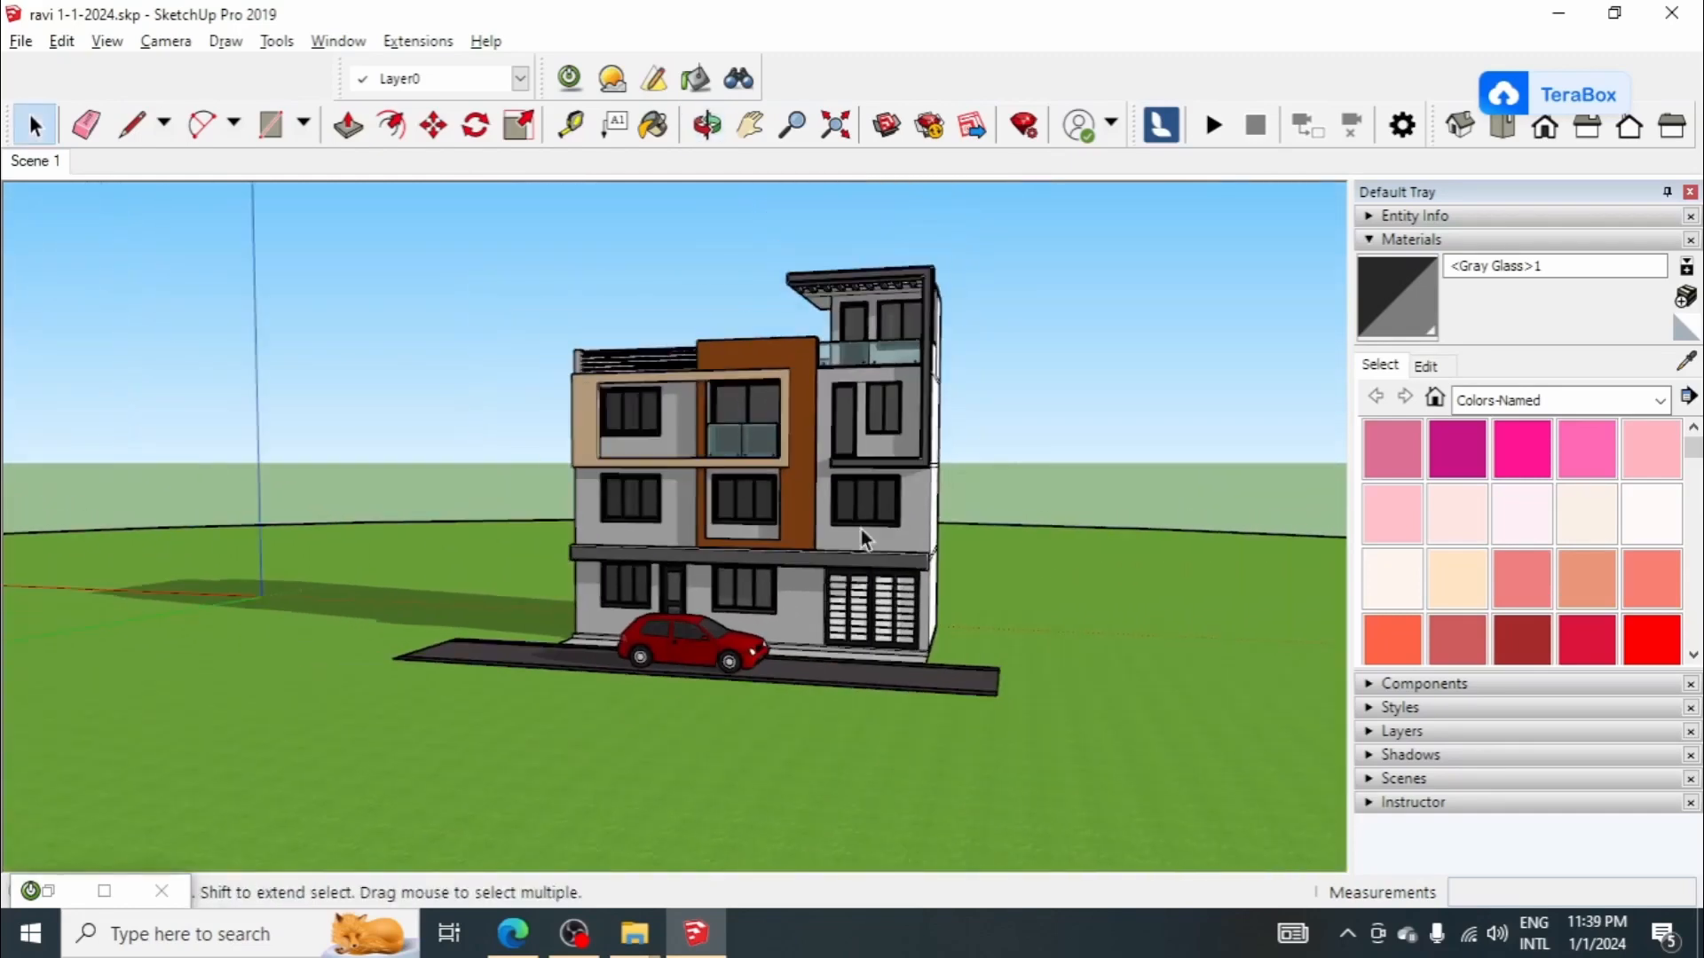
pyautogui.scroll(3, 726, 374)
pyautogui.moveTo(726, 374); pyautogui.dragTo(815, 399, button='middle')
pyautogui.scroll(2, 753, 380)
pyautogui.scroll(3, 1037, 395)
pyautogui.scroll(-4, 889, 420)
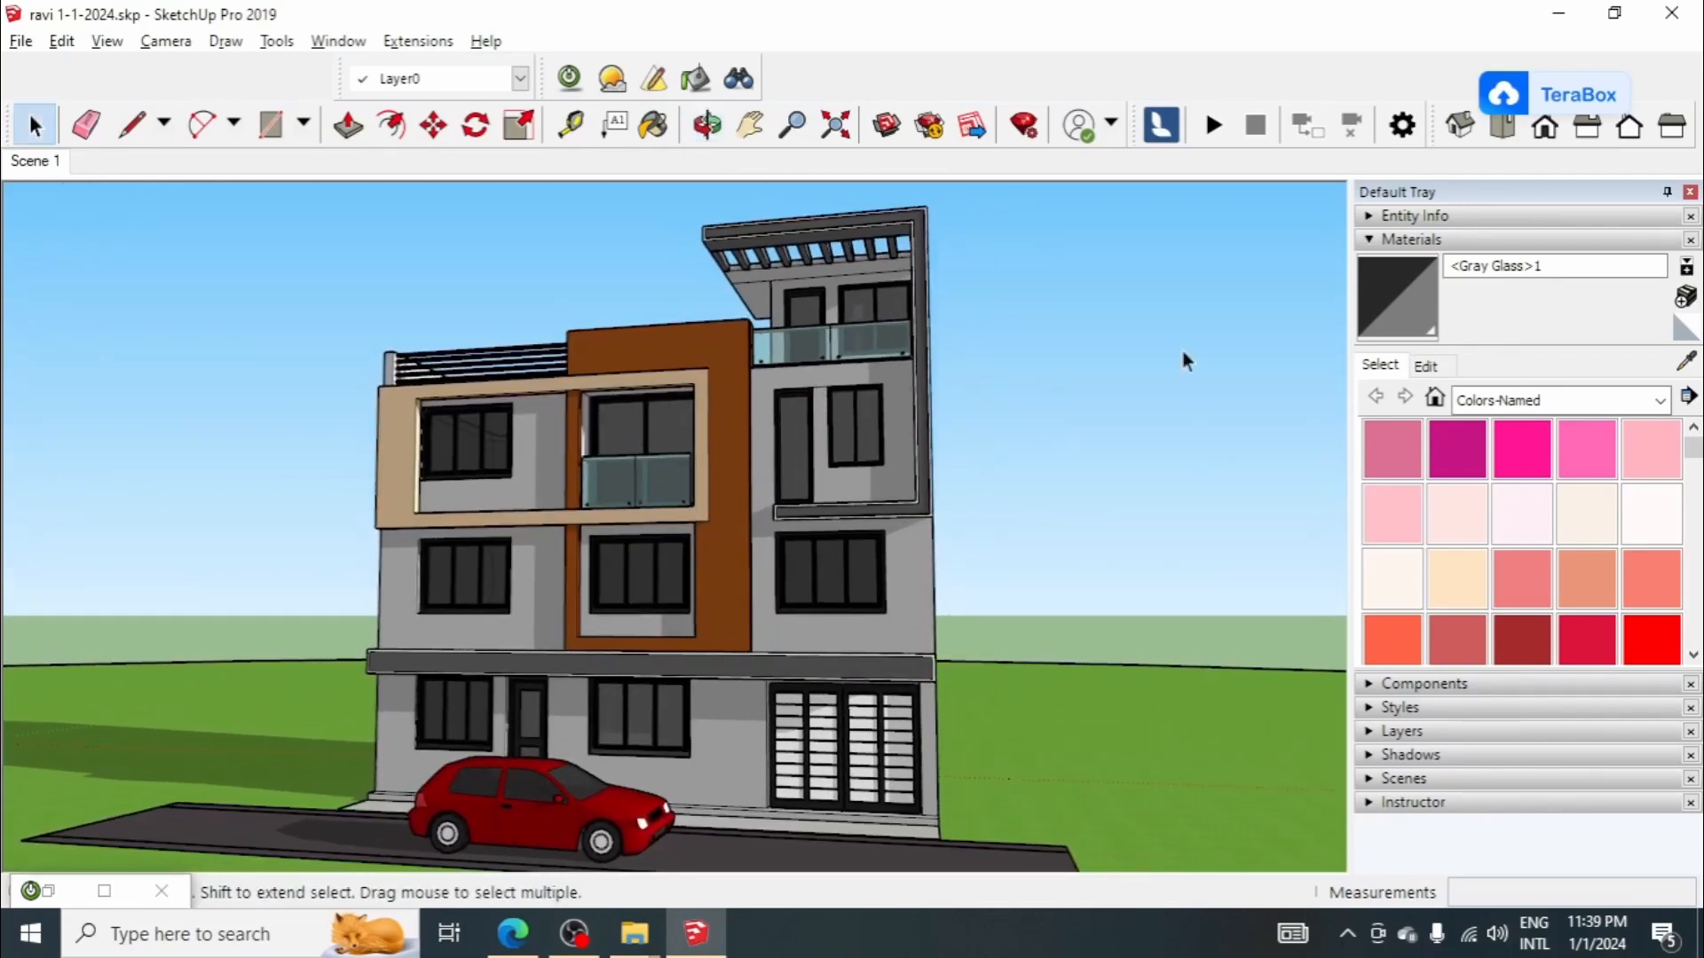
pyautogui.click(1384, 242)
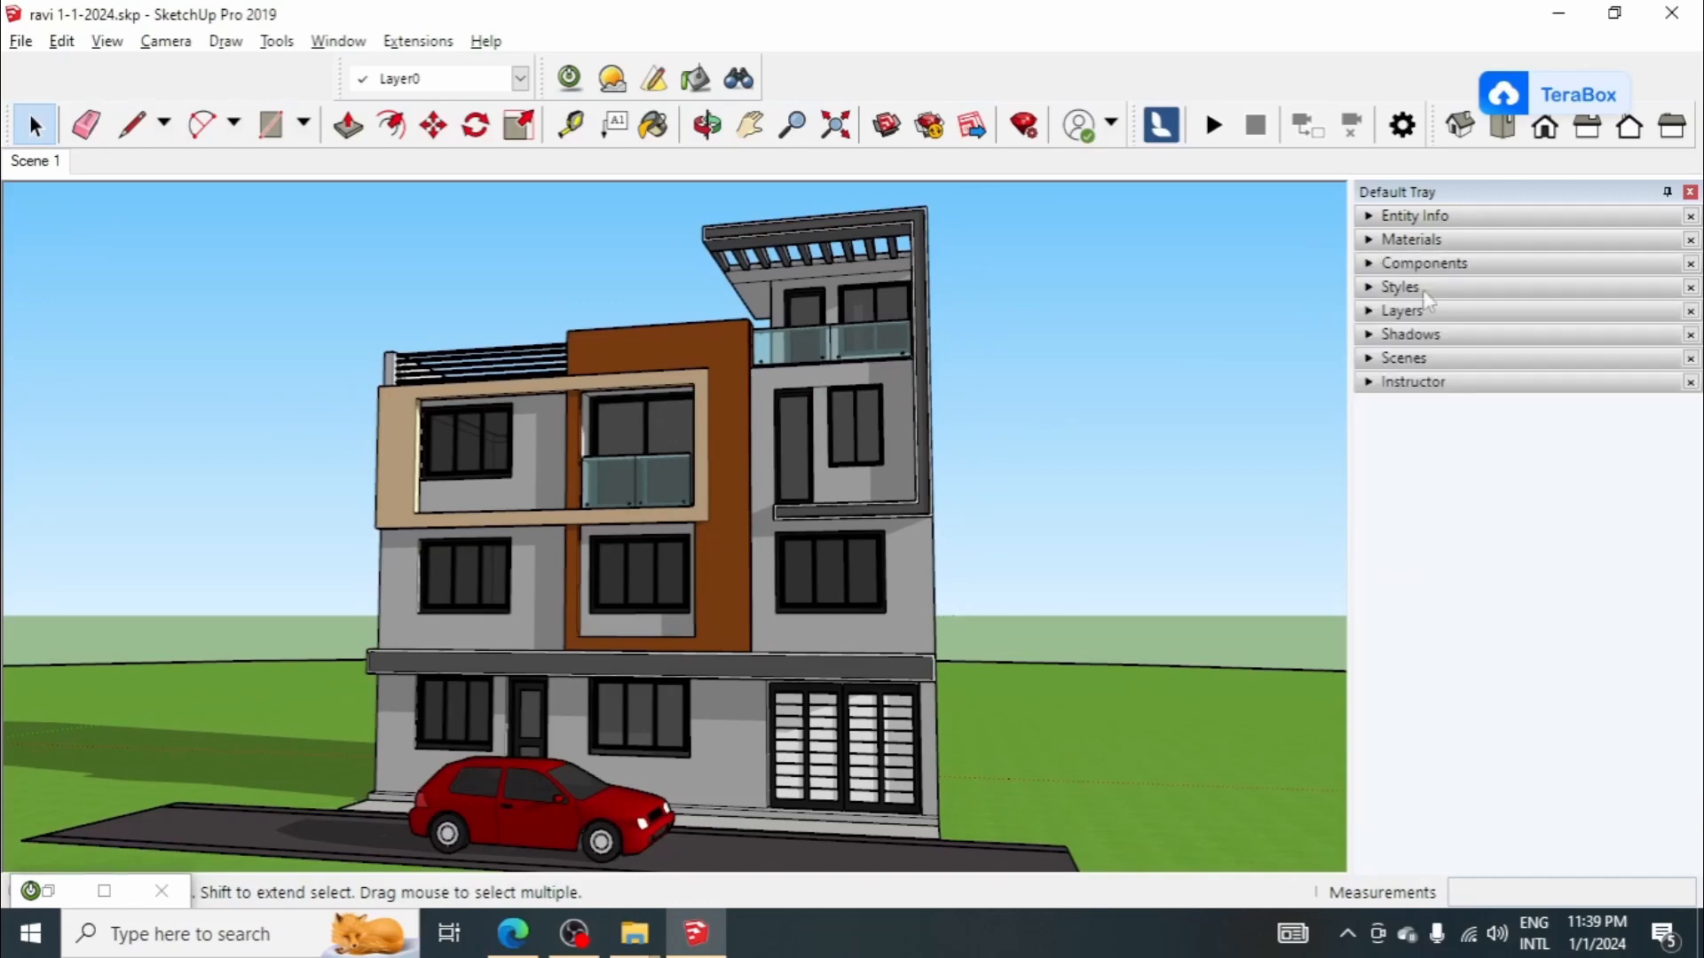
pyautogui.click(1420, 360)
pyautogui.click(1400, 386)
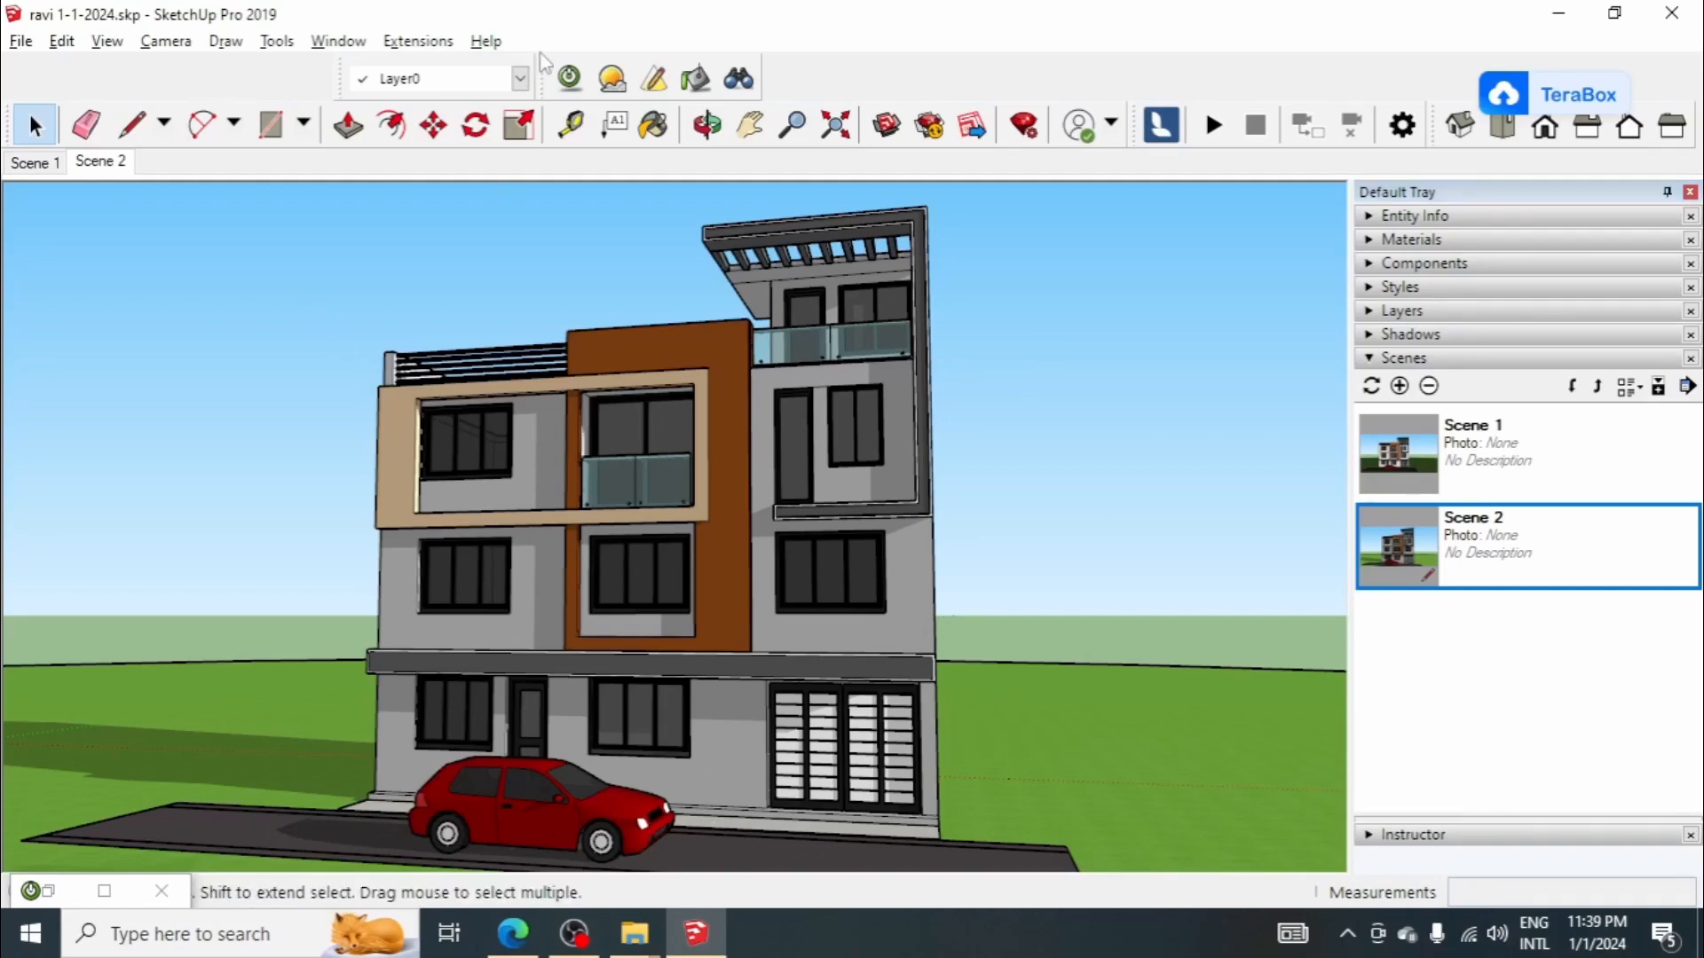
# Step: Render Scene 2 with the Low+ preset at 800x600 without saving the previous render, and minimize the render window
pyautogui.click(568, 78)
pyautogui.click(657, 193)
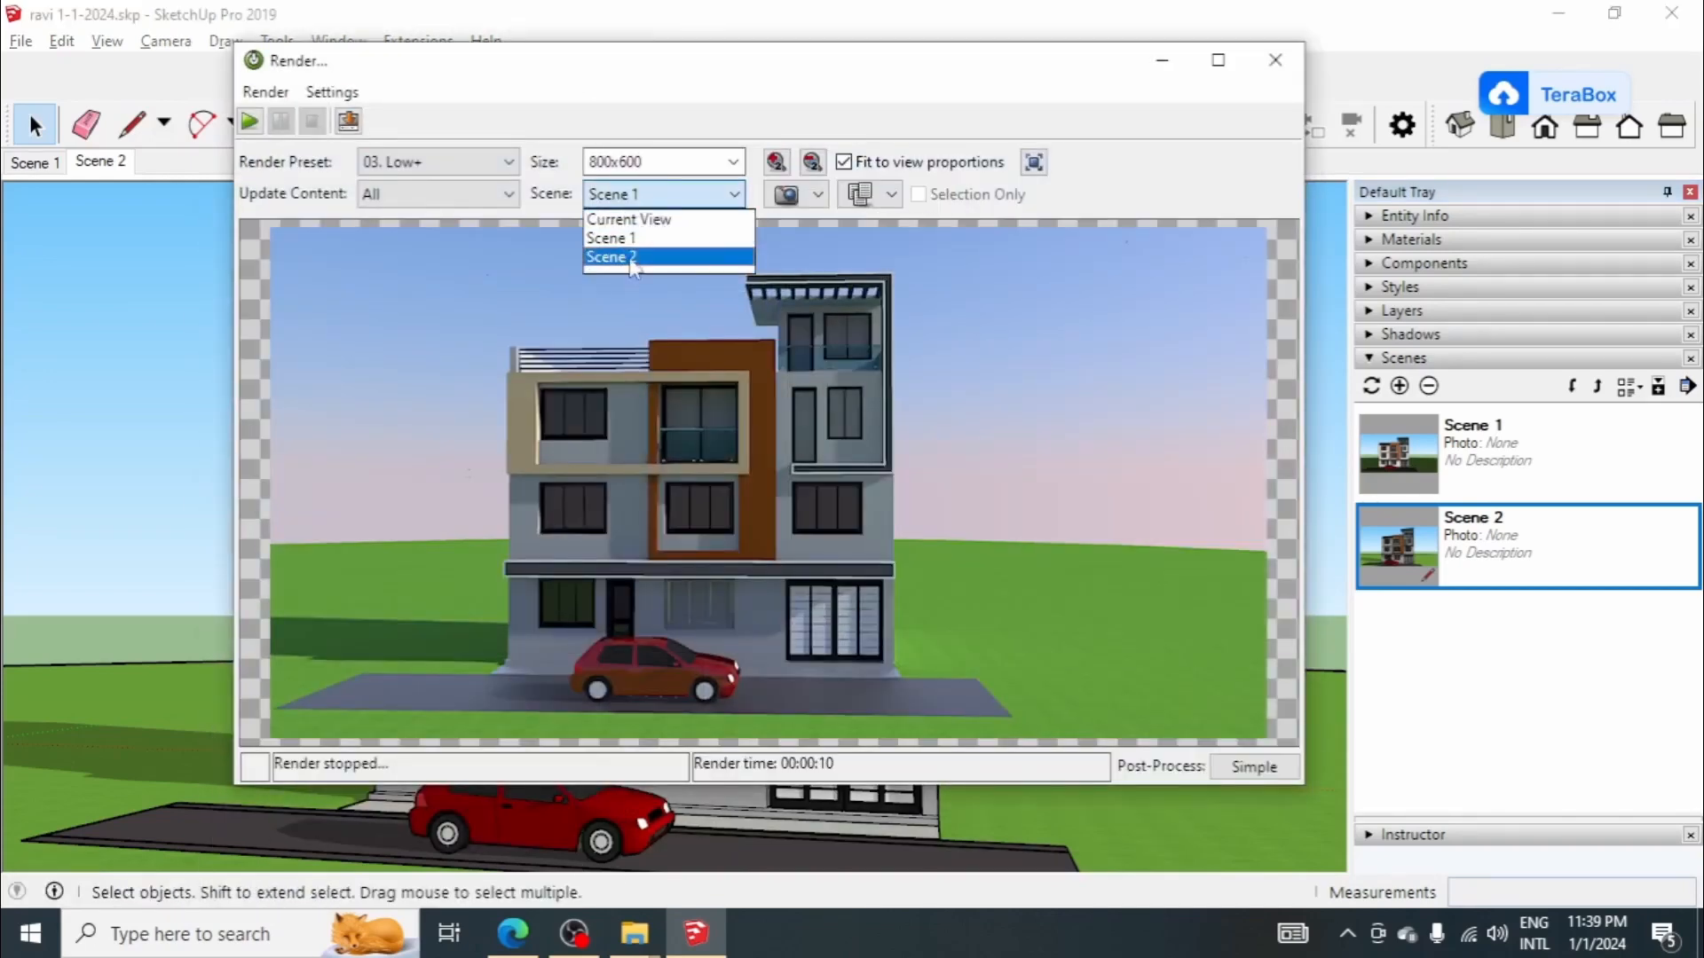
pyautogui.click(633, 258)
pyautogui.click(250, 122)
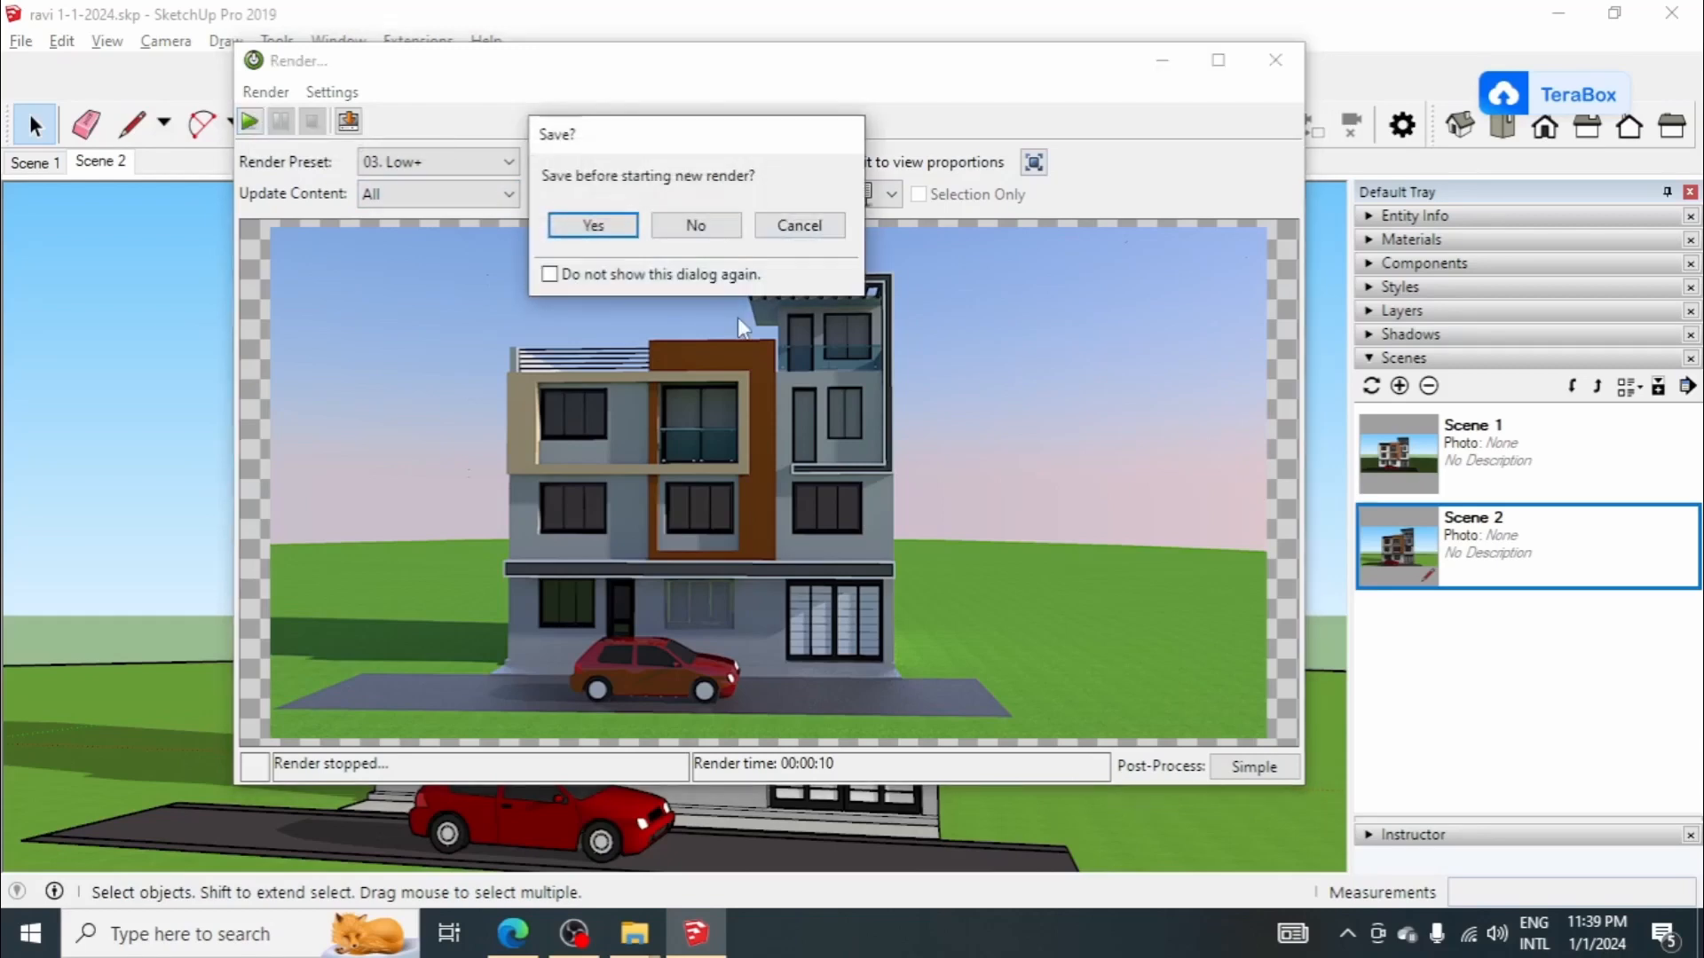
pyautogui.click(695, 227)
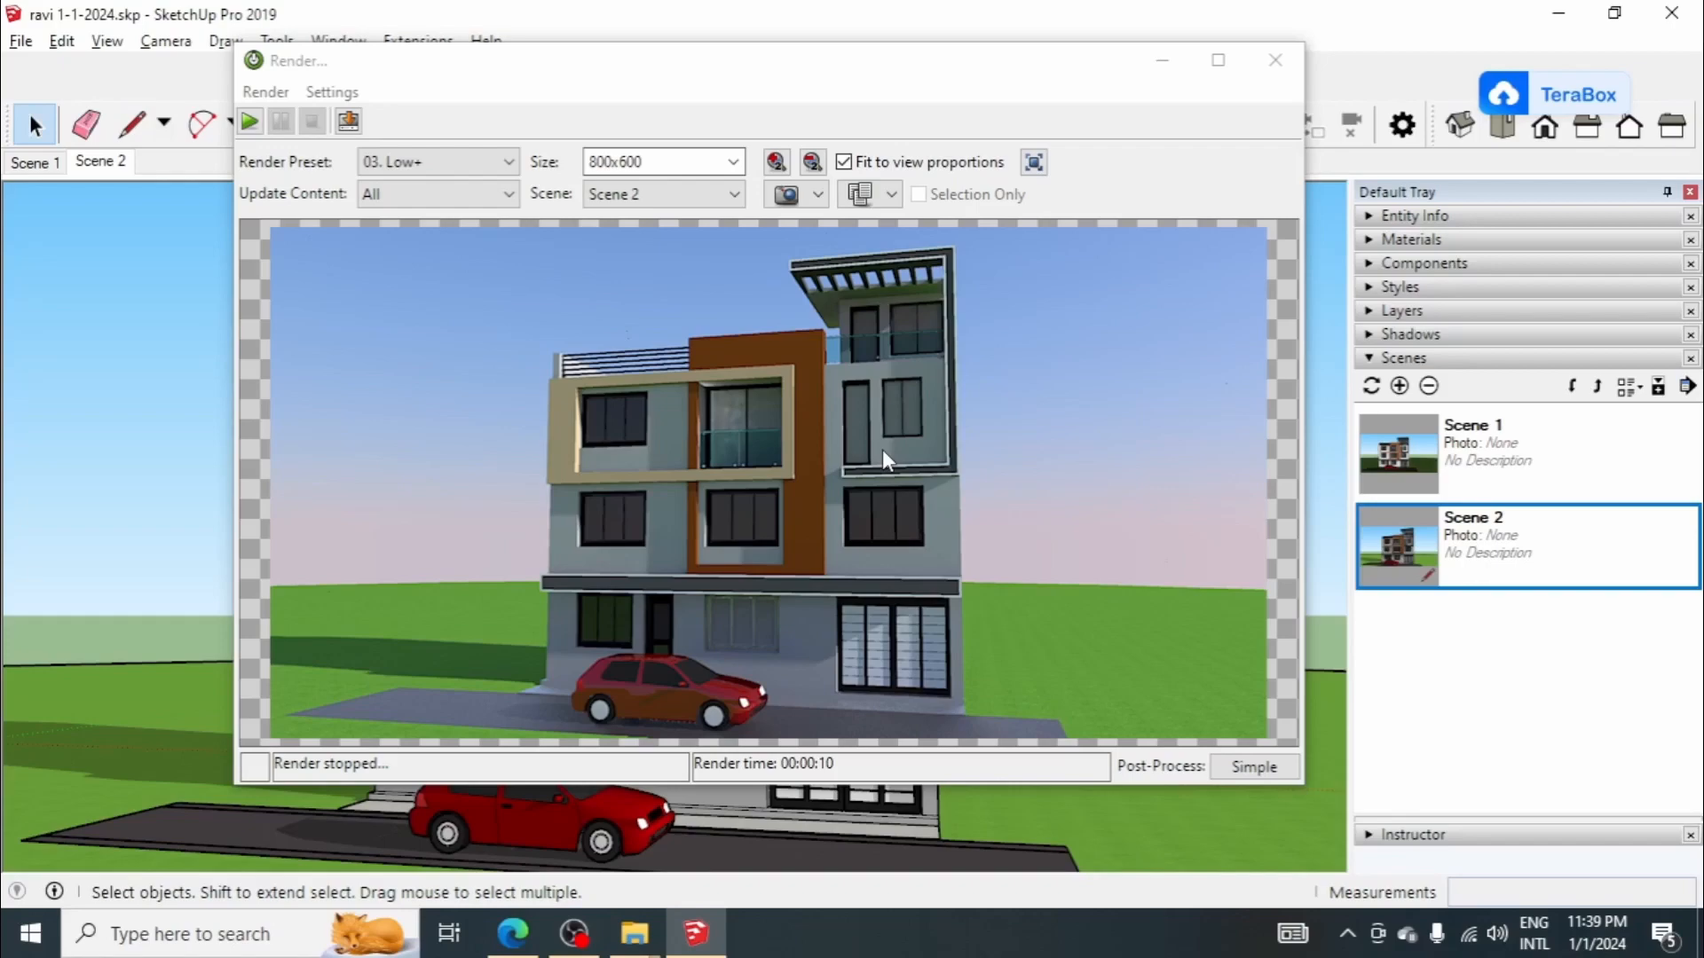
pyautogui.click(1154, 62)
# Step: Hide the second-floor window, narrow door and balcony door together with the rooftop door and window
pyautogui.scroll(5, 689, 339)
pyautogui.click(829, 417)
pyautogui.scroll(3, 792, 499)
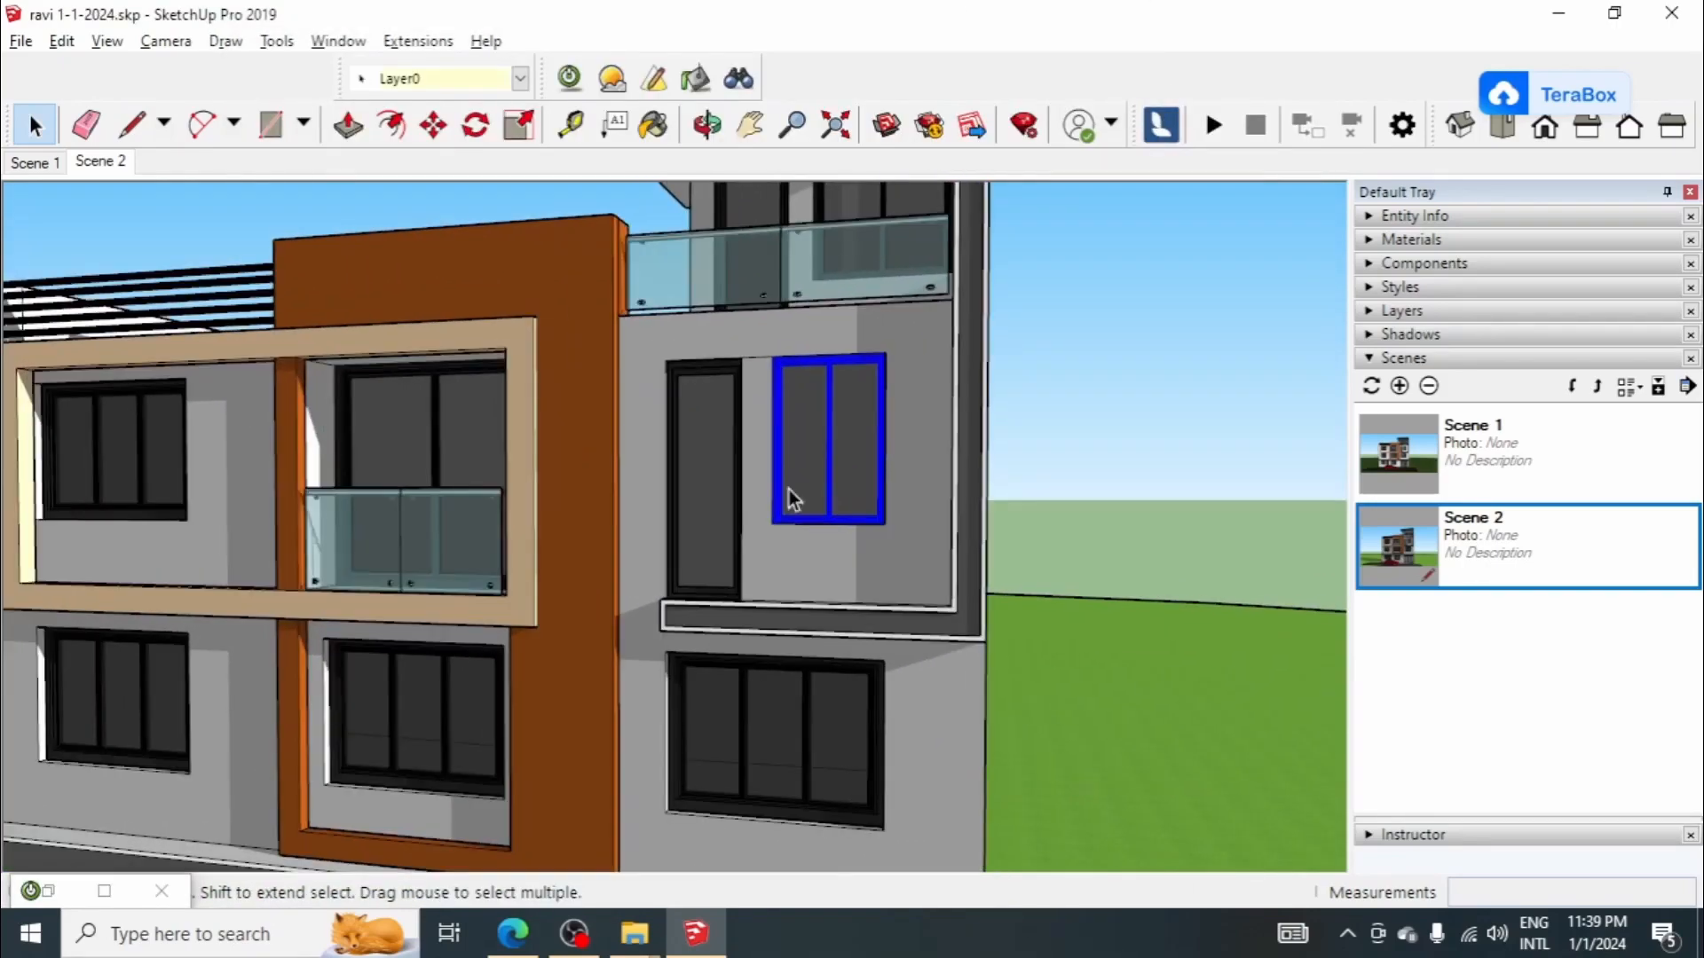
pyautogui.keyDown('shift'); pyautogui.click(719, 456); pyautogui.keyUp('shift')
pyautogui.keyDown('shift'); pyautogui.click(481, 435); pyautogui.keyUp('shift')
pyautogui.scroll(-2, 642, 547)
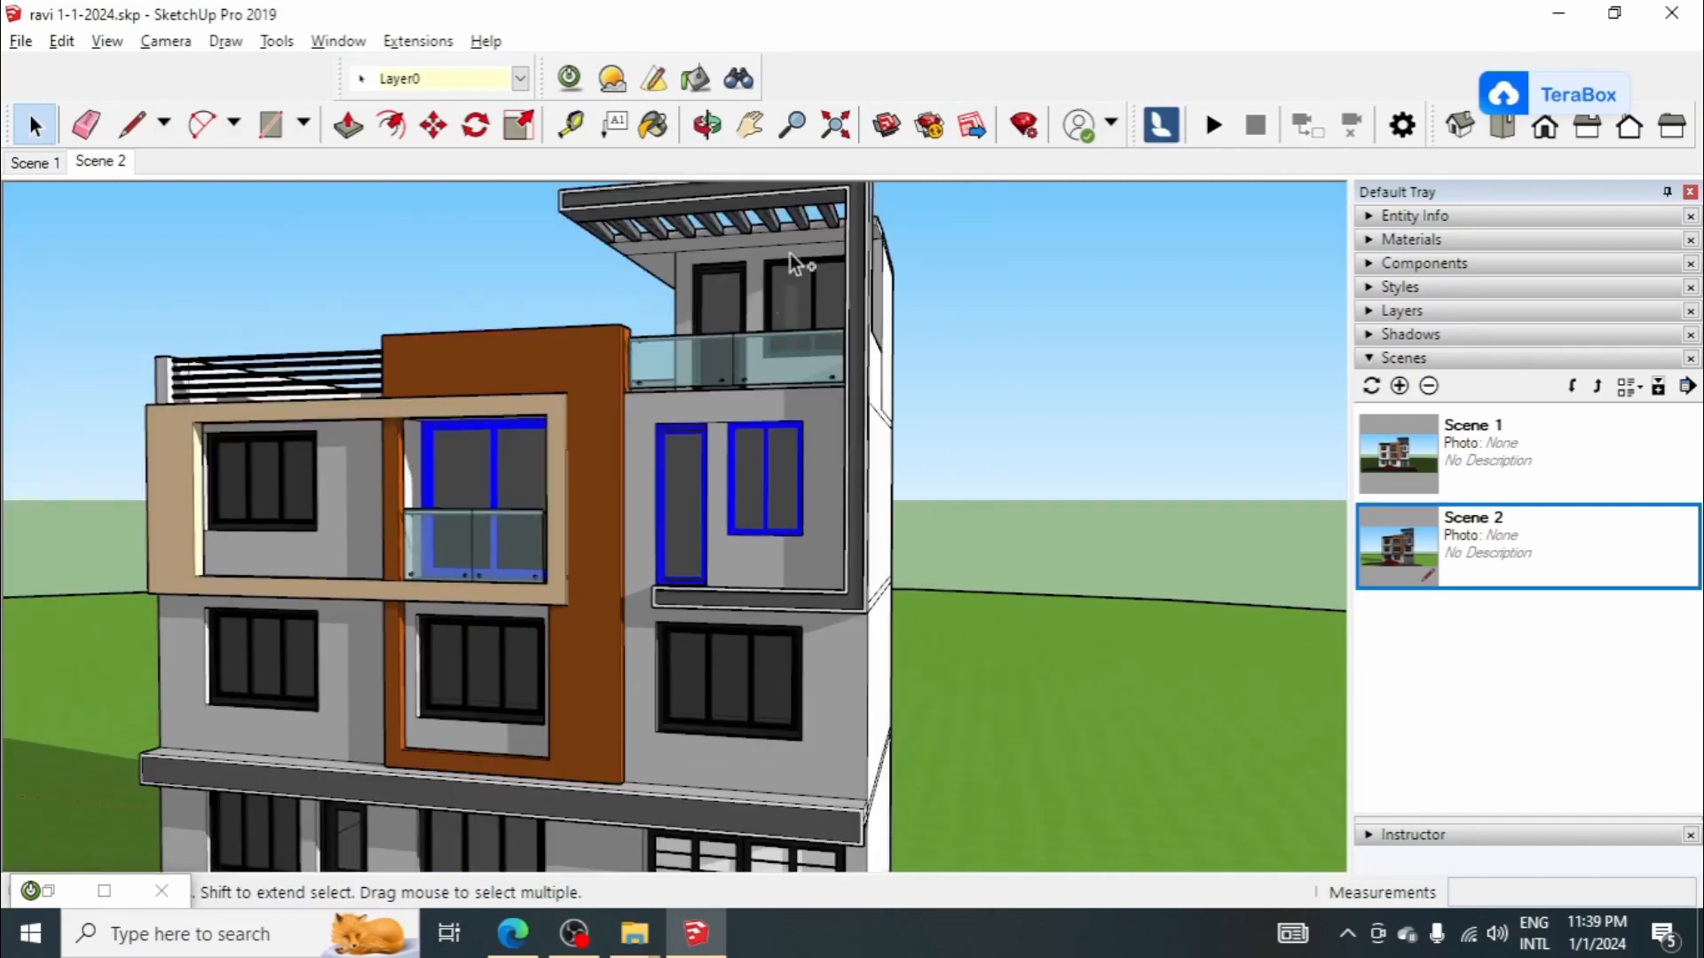
pyautogui.keyDown('shift'); pyautogui.click(714, 296); pyautogui.keyUp('shift')
pyautogui.rightClick(729, 307)
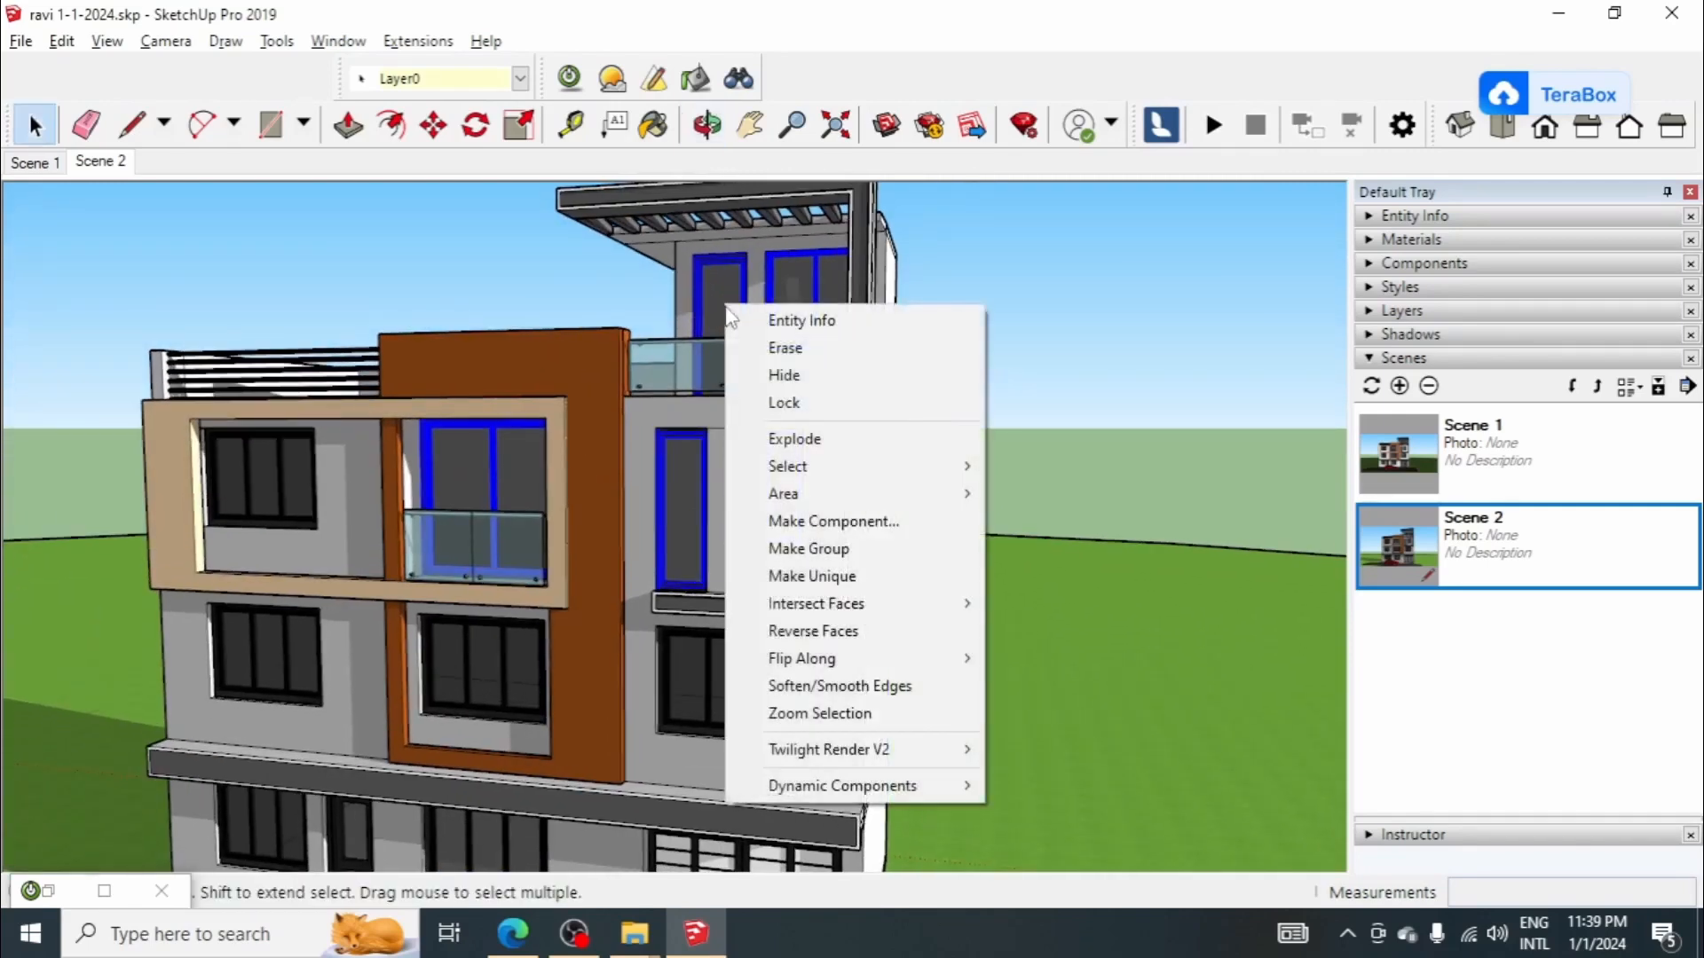
pyautogui.click(791, 380)
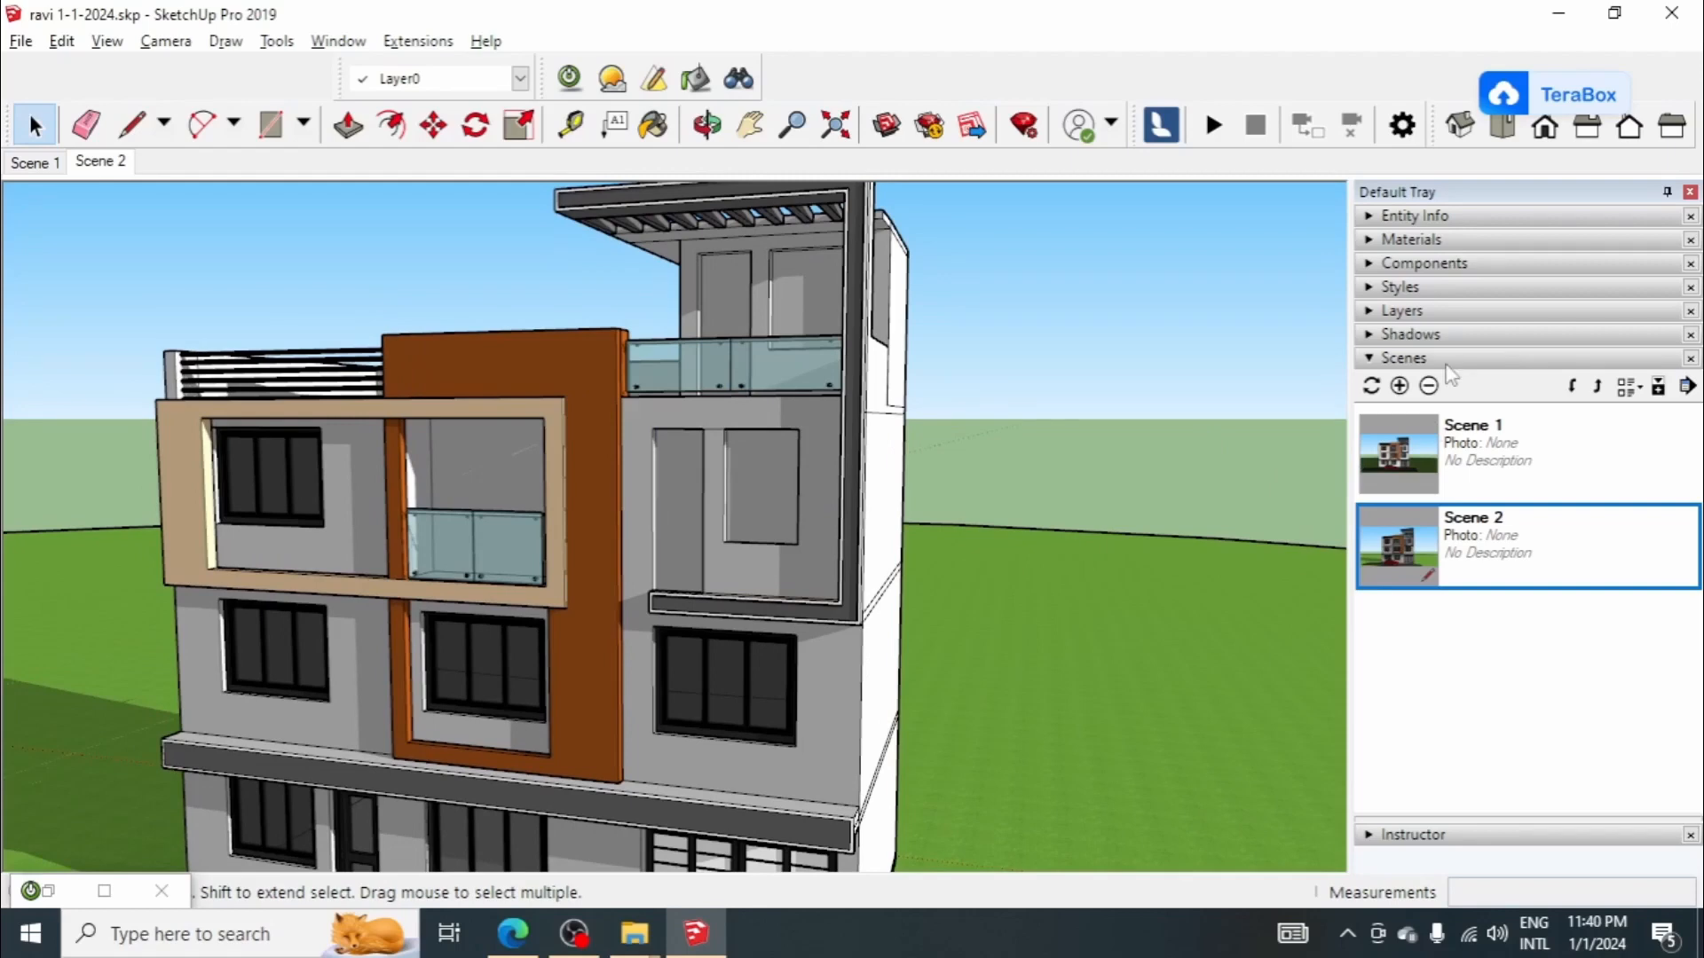
# Step: Enter the house group and paint the face in the second-floor right window opening with <Gray Glass>1
pyautogui.click(1437, 357)
pyautogui.click(1462, 239)
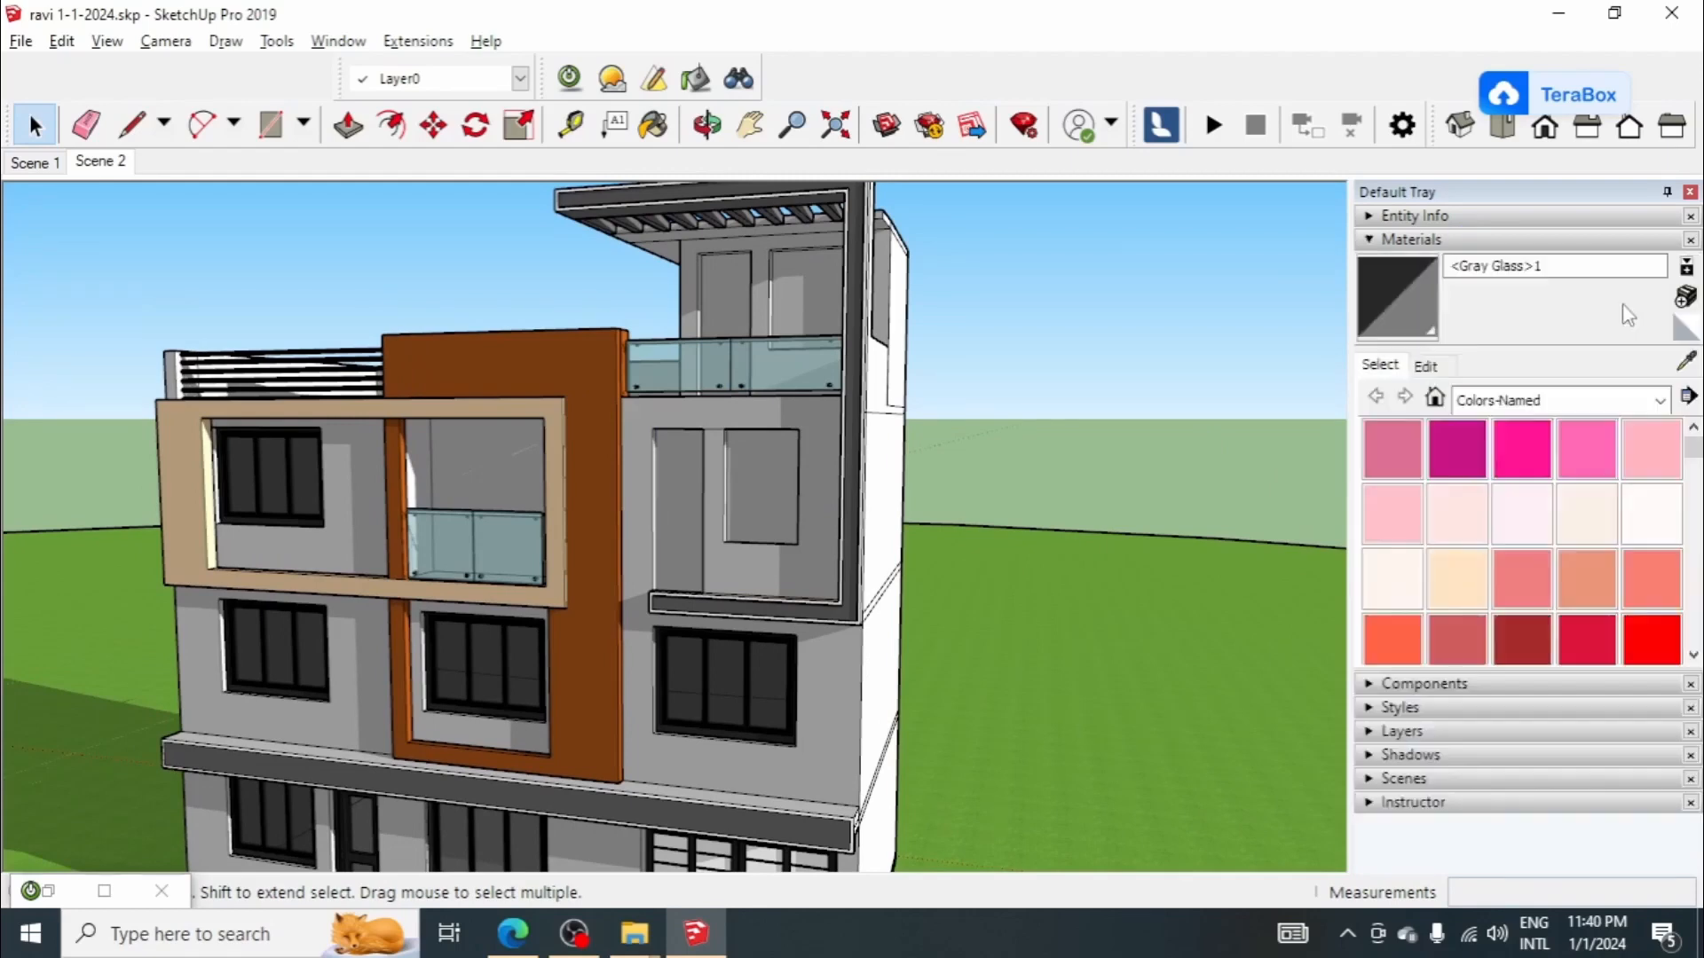
pyautogui.click(1417, 305)
pyautogui.press('space')
pyautogui.scroll(3, 751, 481)
pyautogui.doubleClick(749, 485)
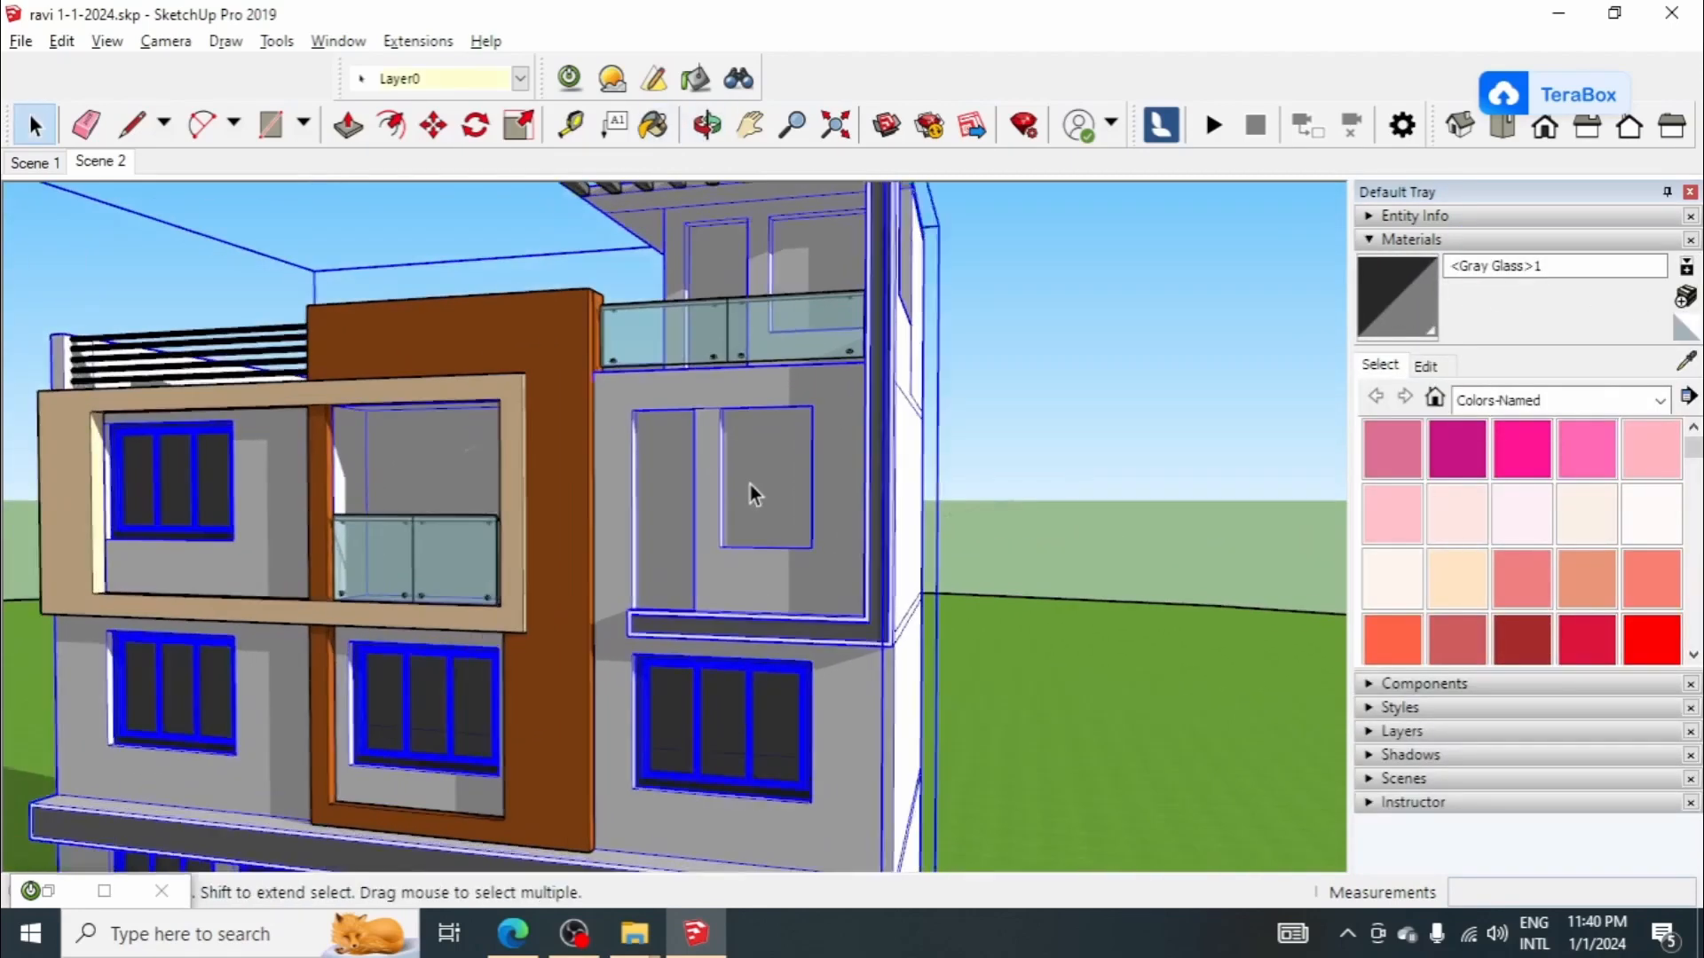
pyautogui.tripleClick(749, 479)
pyautogui.doubleClick(752, 477)
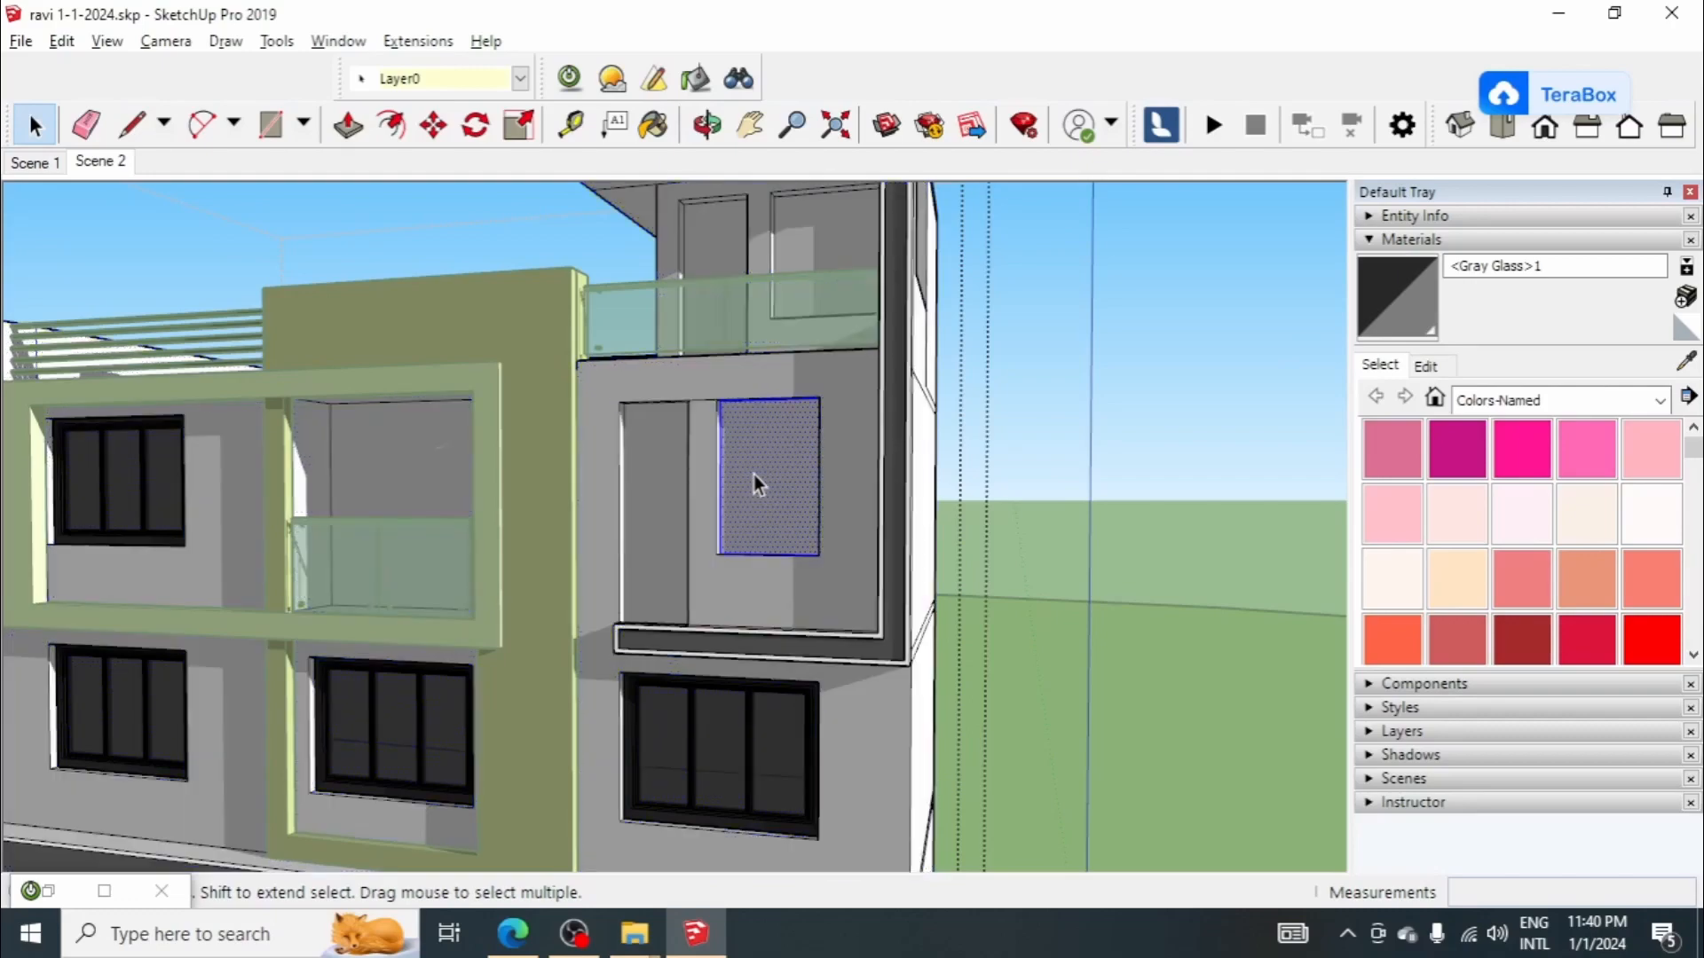
pyautogui.click(1433, 326)
pyautogui.click(769, 417)
# Step: Paint the faces in the narrow door, balcony door and rooftop door openings with <Gray Glass>1
pyautogui.scroll(2, 654, 452)
pyautogui.click(607, 438)
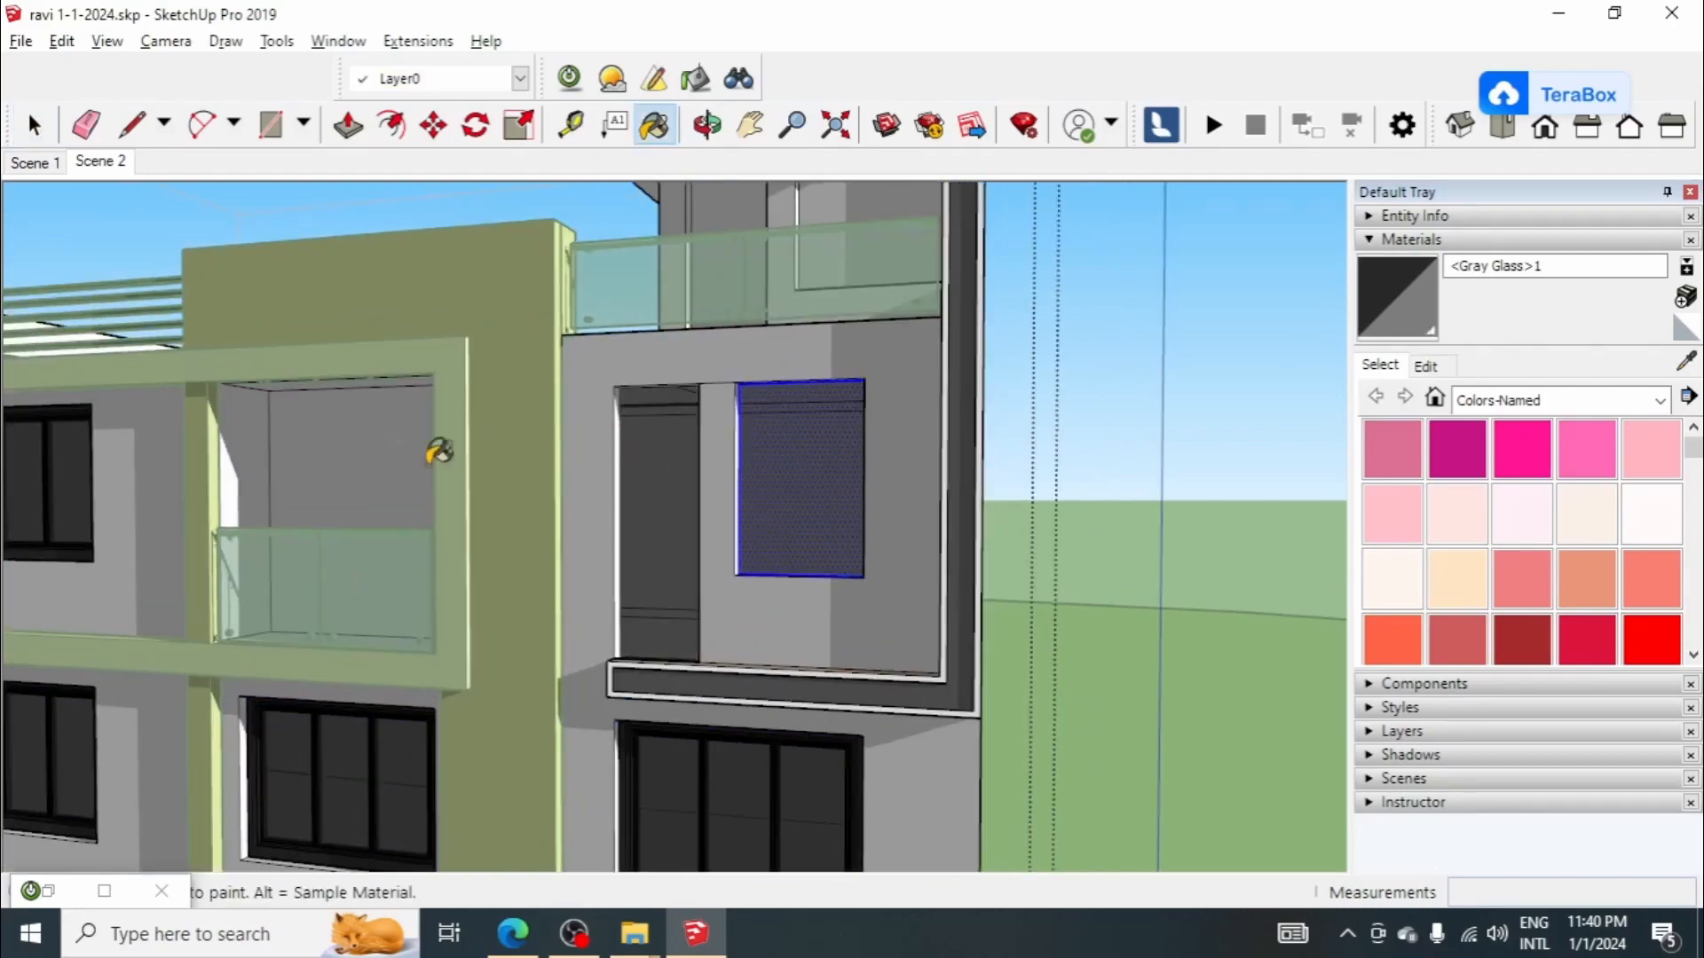
pyautogui.click(434, 455)
pyautogui.moveTo(435, 453)
pyautogui.mouseDown(button='middle')
pyautogui.moveTo(662, 275)
pyautogui.moveTo(619, 272)
pyautogui.mouseUp(button='middle')
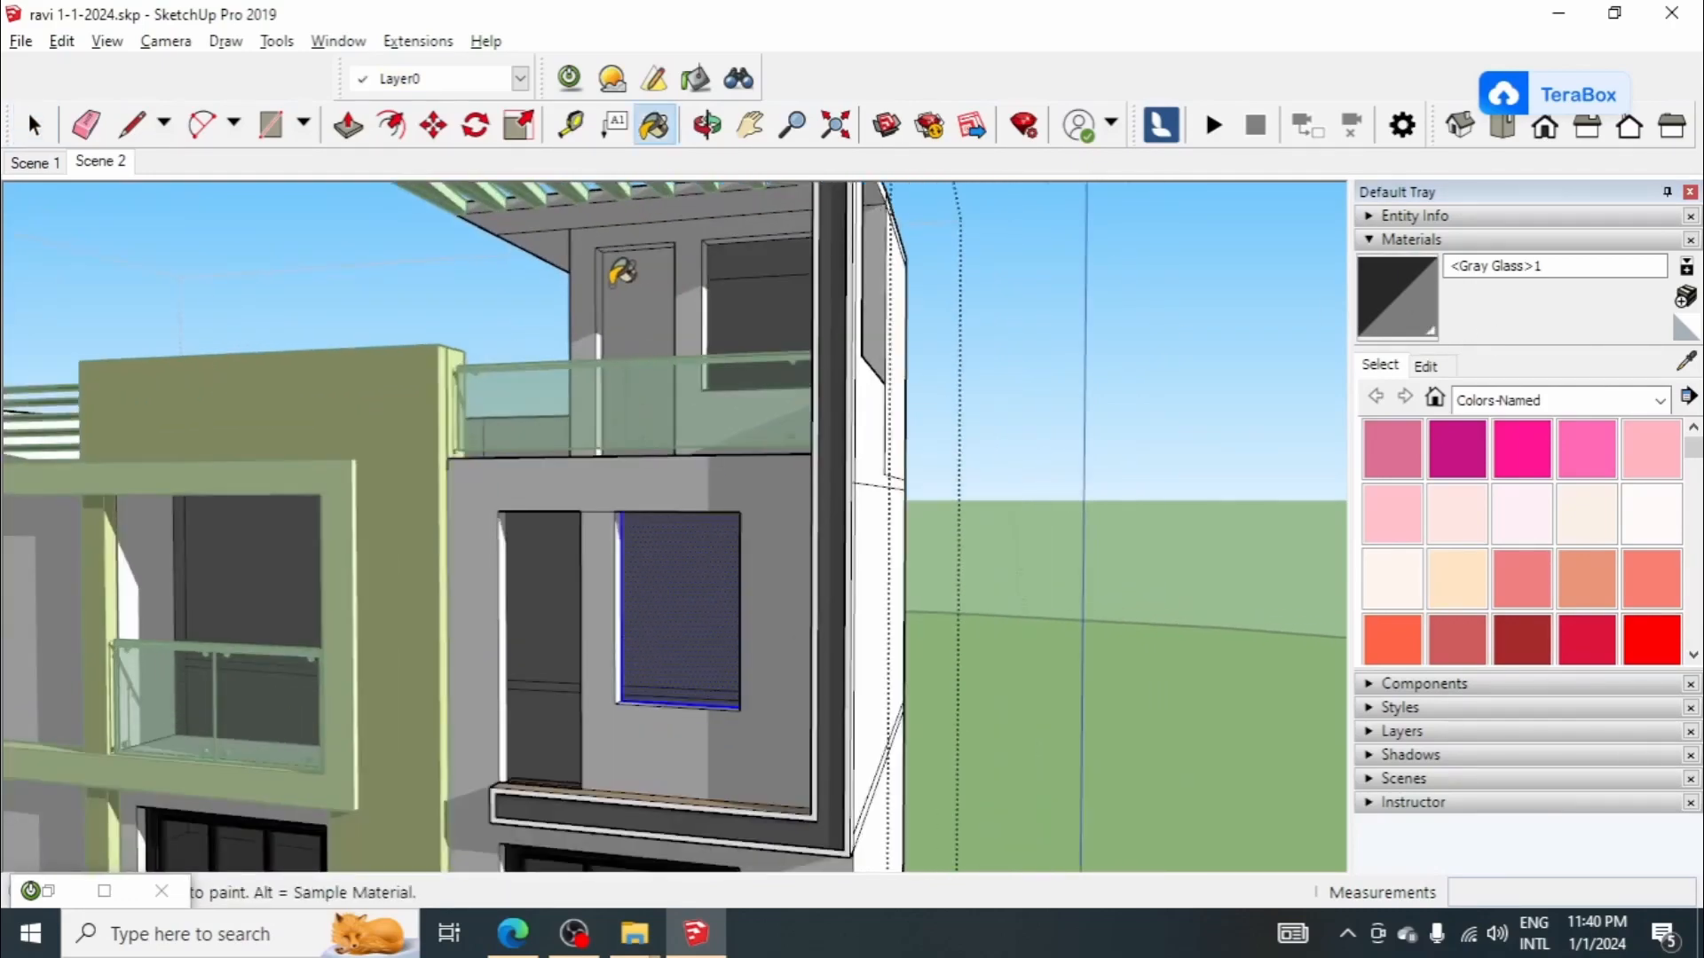
pyautogui.click(621, 271)
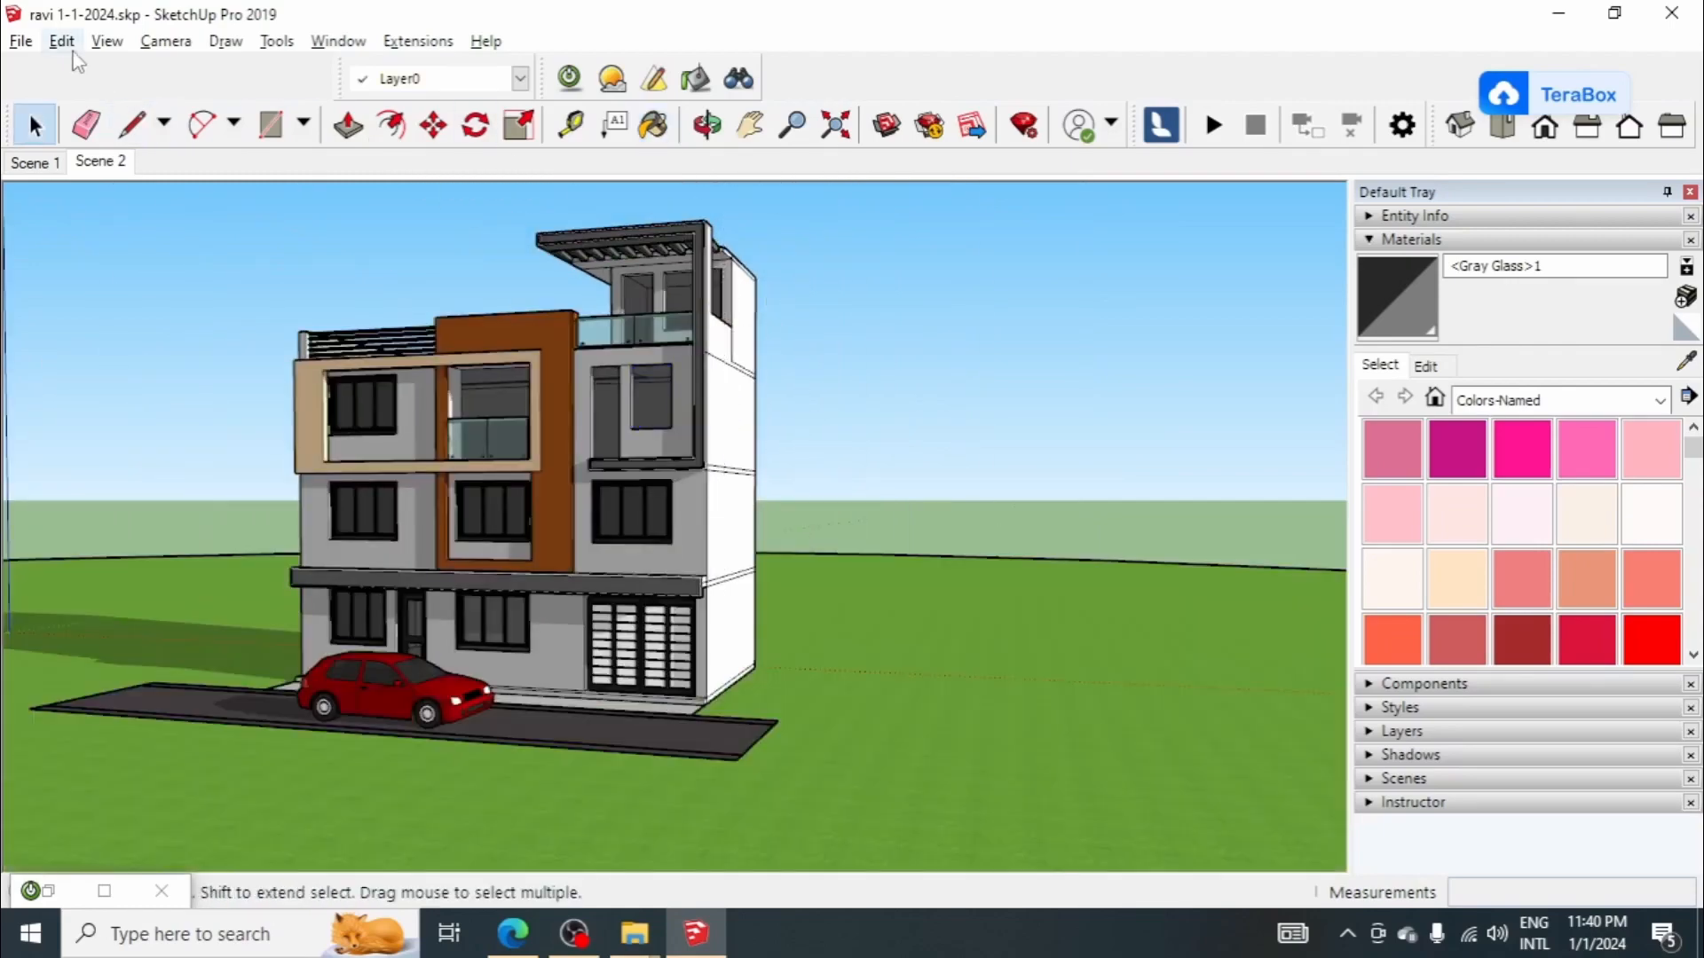
# Step: Unhide all hidden windows and doors so the complete facade shows in the house model
pyautogui.click(62, 41)
pyautogui.moveTo(278, 426)
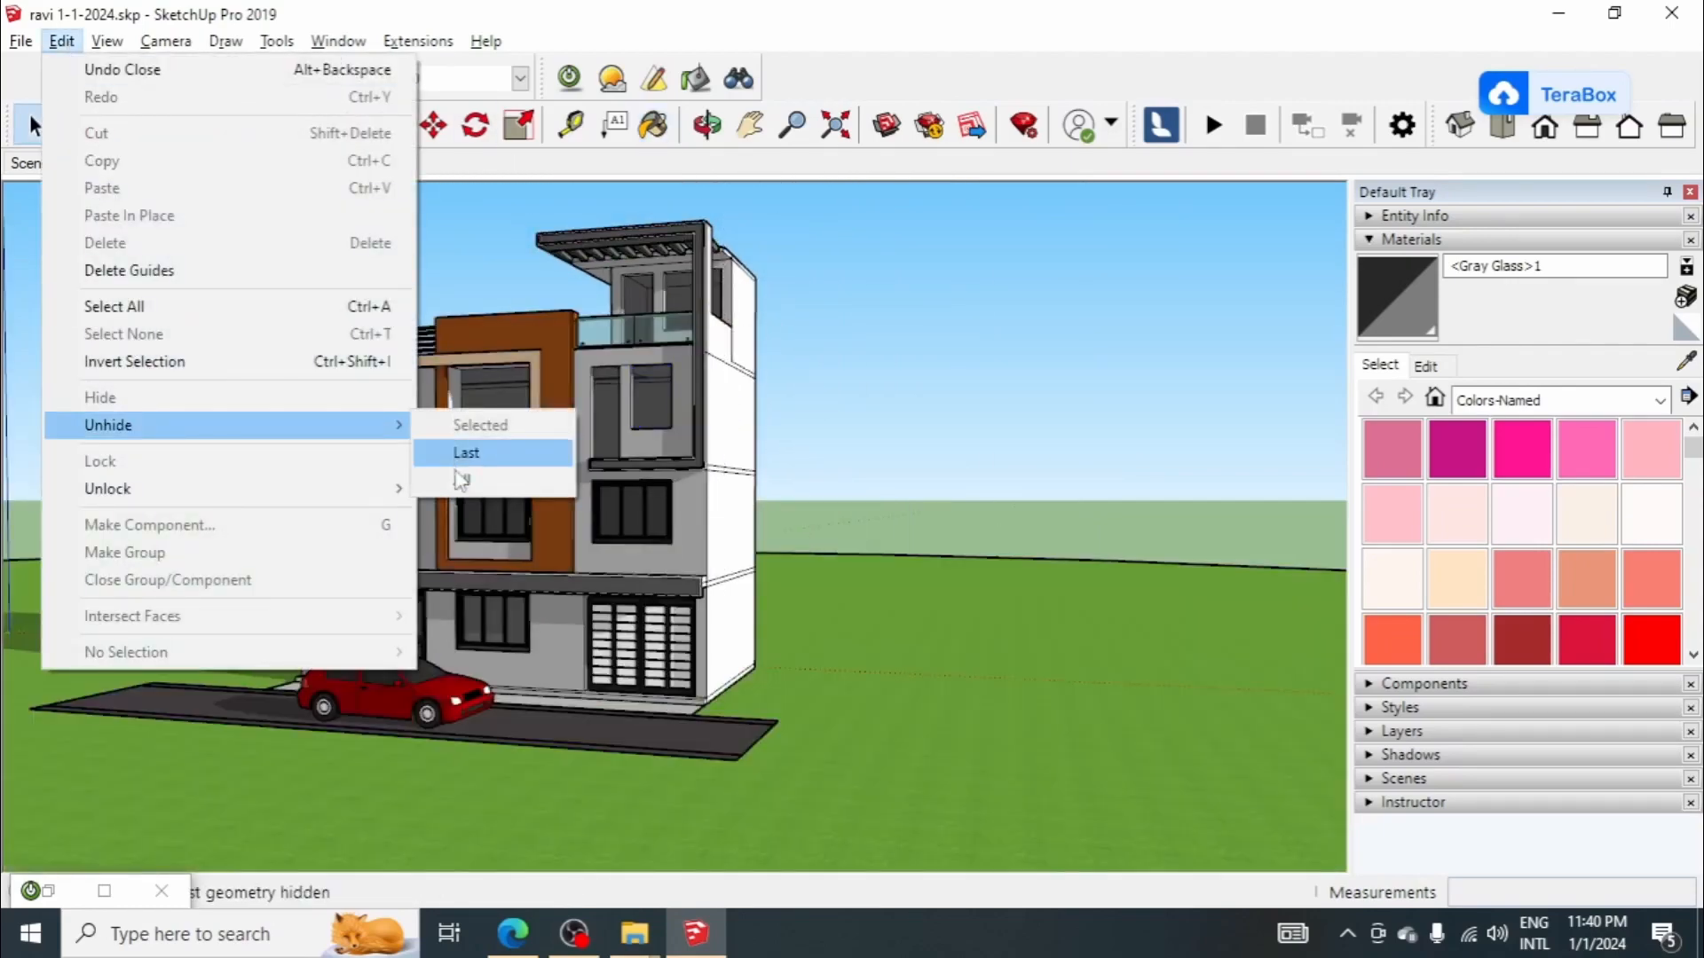
pyautogui.click(460, 479)
pyautogui.scroll(-5, 1142, 527)
pyautogui.scroll(7, 1270, 494)
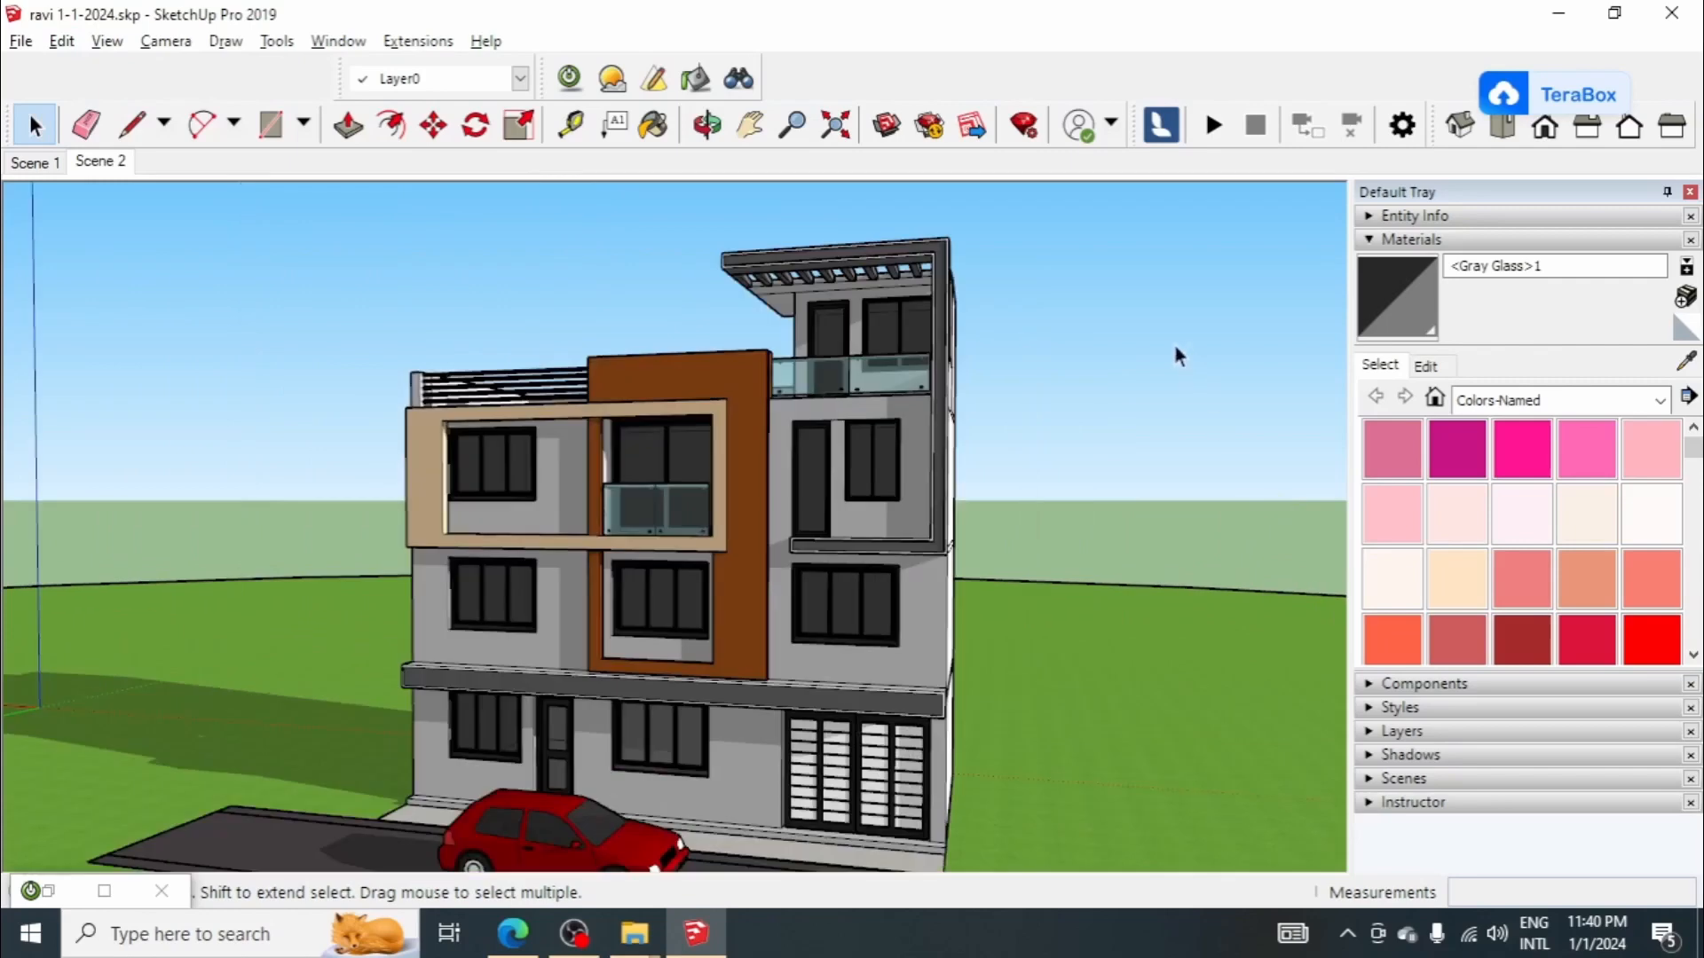
pyautogui.scroll(-3, 834, 497)
pyautogui.moveTo(832, 493); pyautogui.dragTo(826, 502, button='middle')
pyautogui.scroll(2, 825, 502)
pyautogui.scroll(-2, 816, 479)
pyautogui.moveTo(799, 408)
pyautogui.mouseDown(button='middle')
pyautogui.moveTo(795, 433)
pyautogui.moveTo(808, 414)
pyautogui.mouseUp(button='middle')
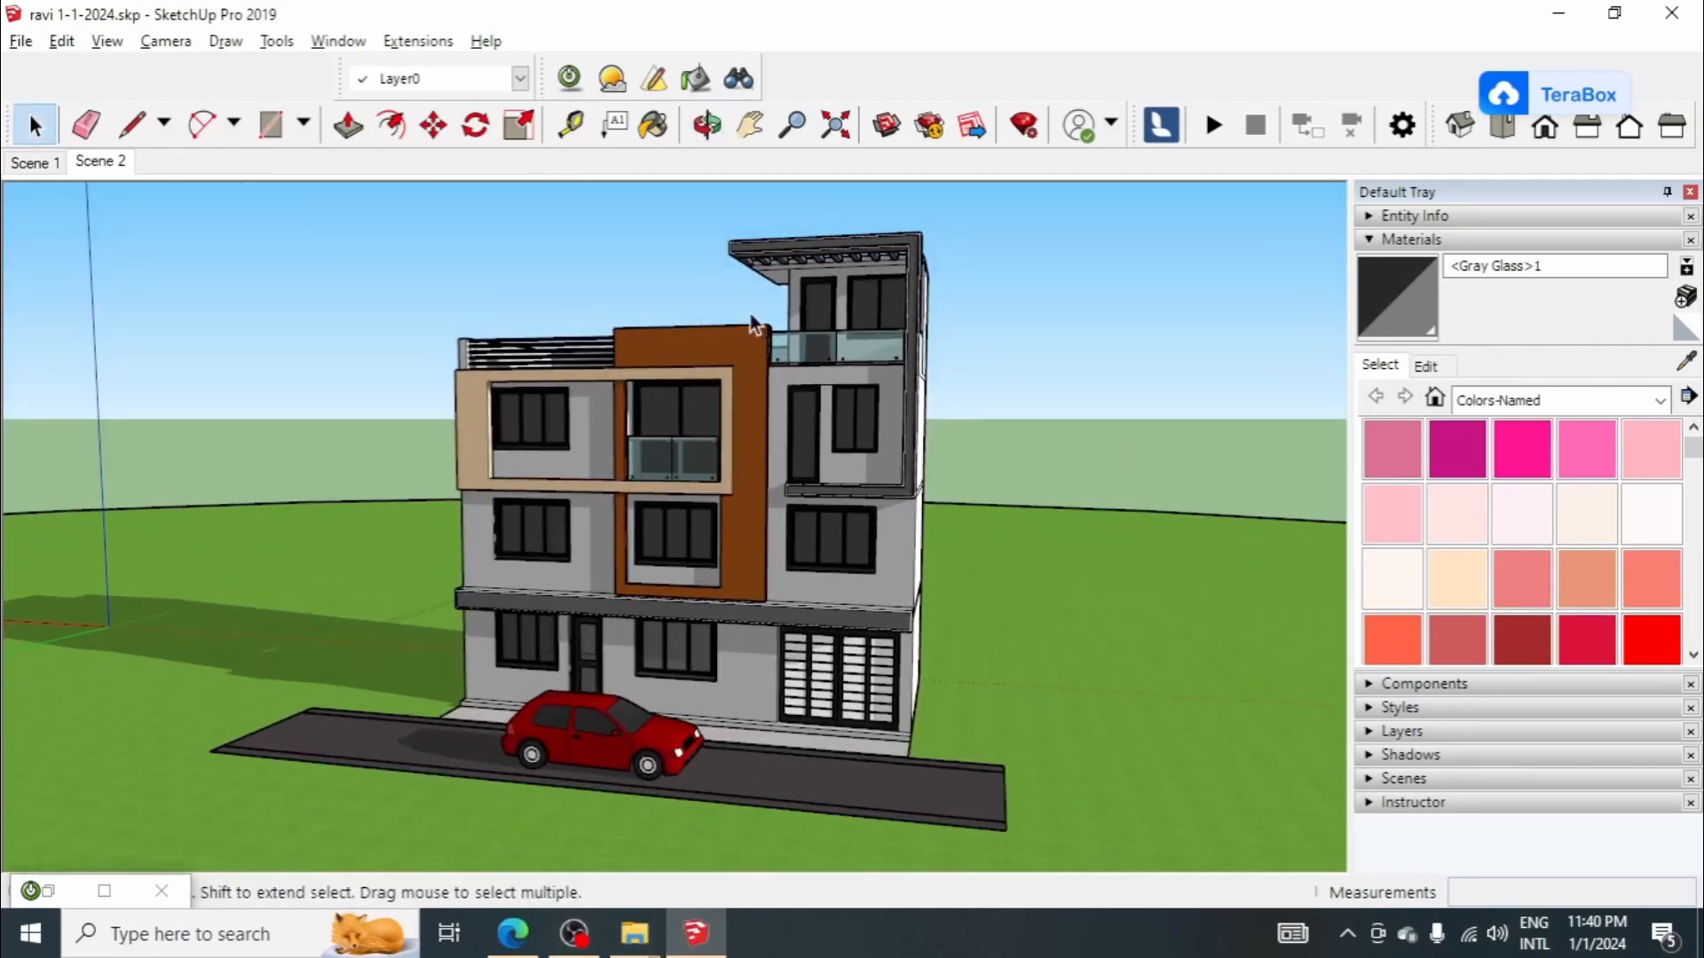
# Step: Render Scene 2 again with the Low+ preset at 800x600, discarding the previous render, and minimize the render window
pyautogui.click(569, 78)
pyautogui.click(257, 126)
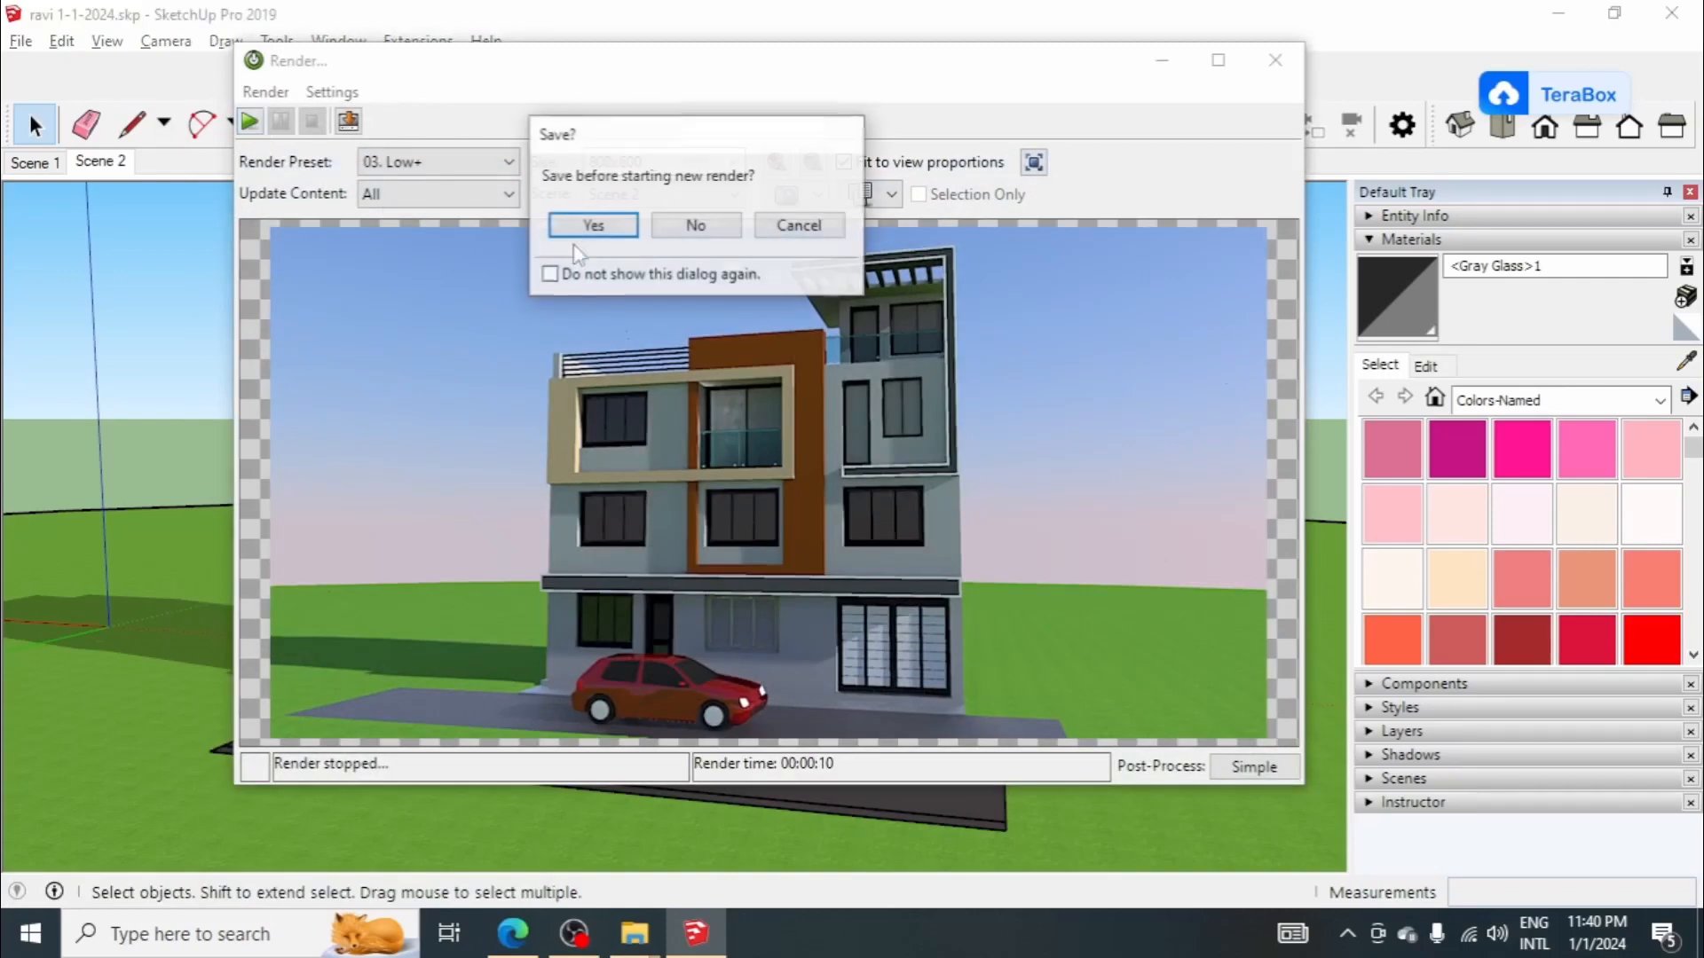
pyautogui.click(695, 228)
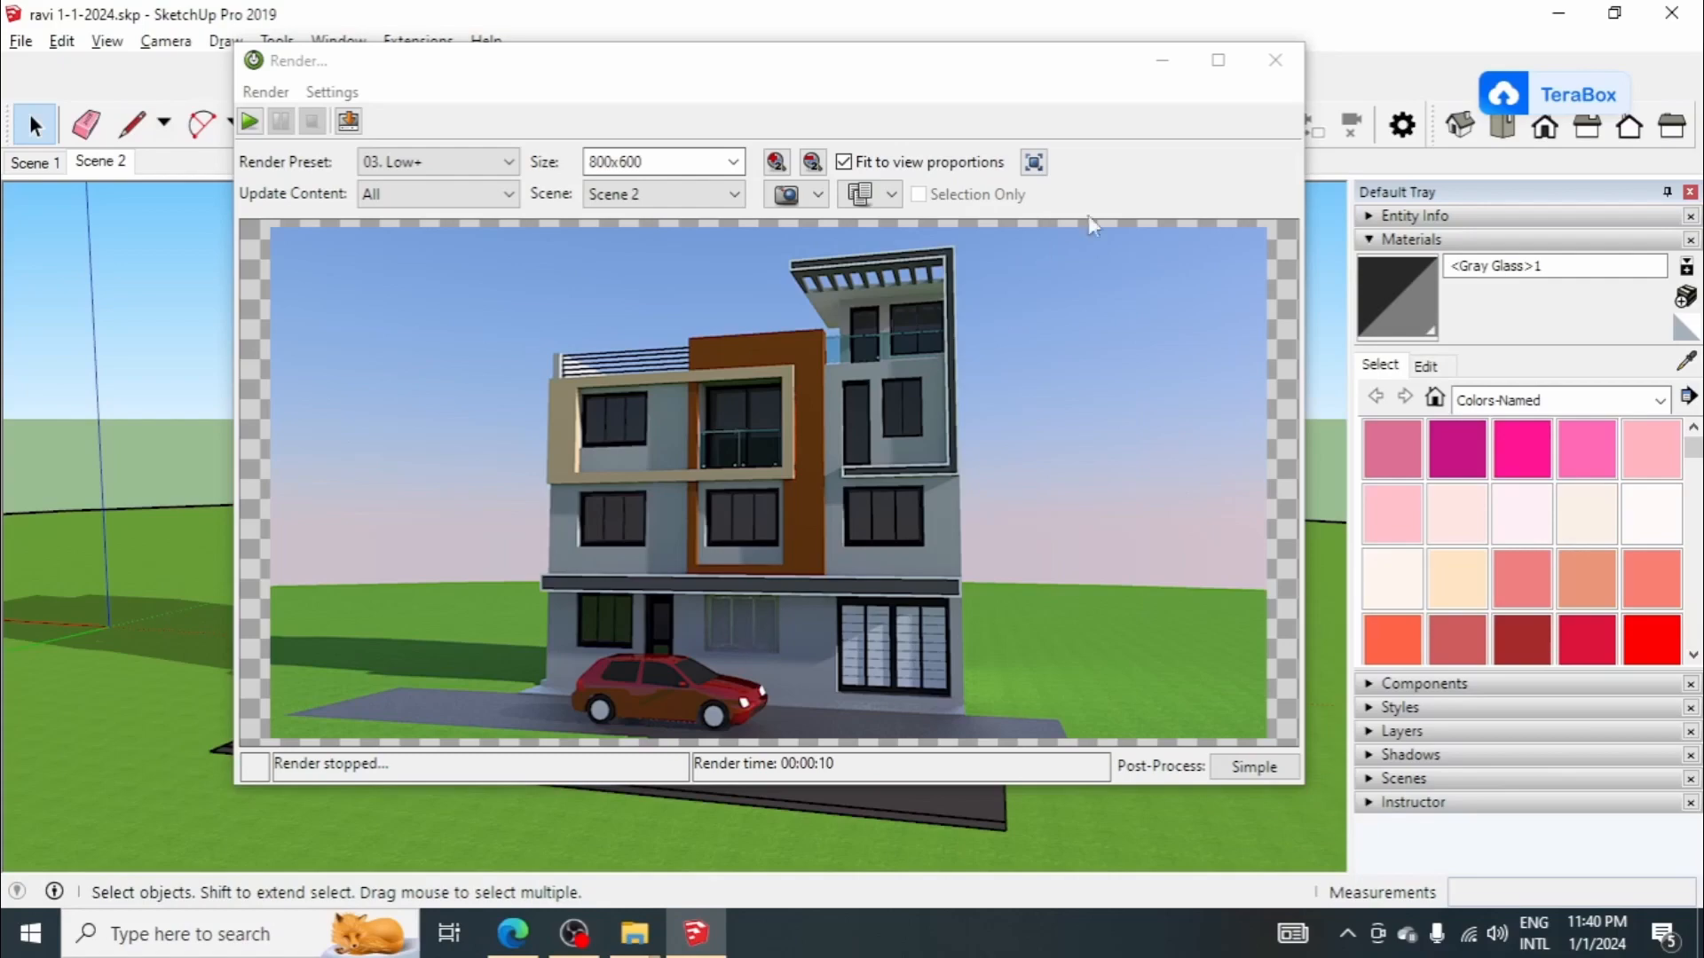
pyautogui.click(1160, 64)
# Step: Enter the house group and hide the middle ground-floor window beside the garage door
pyautogui.scroll(3, 653, 628)
pyautogui.click(674, 653)
pyautogui.scroll(-2, 674, 653)
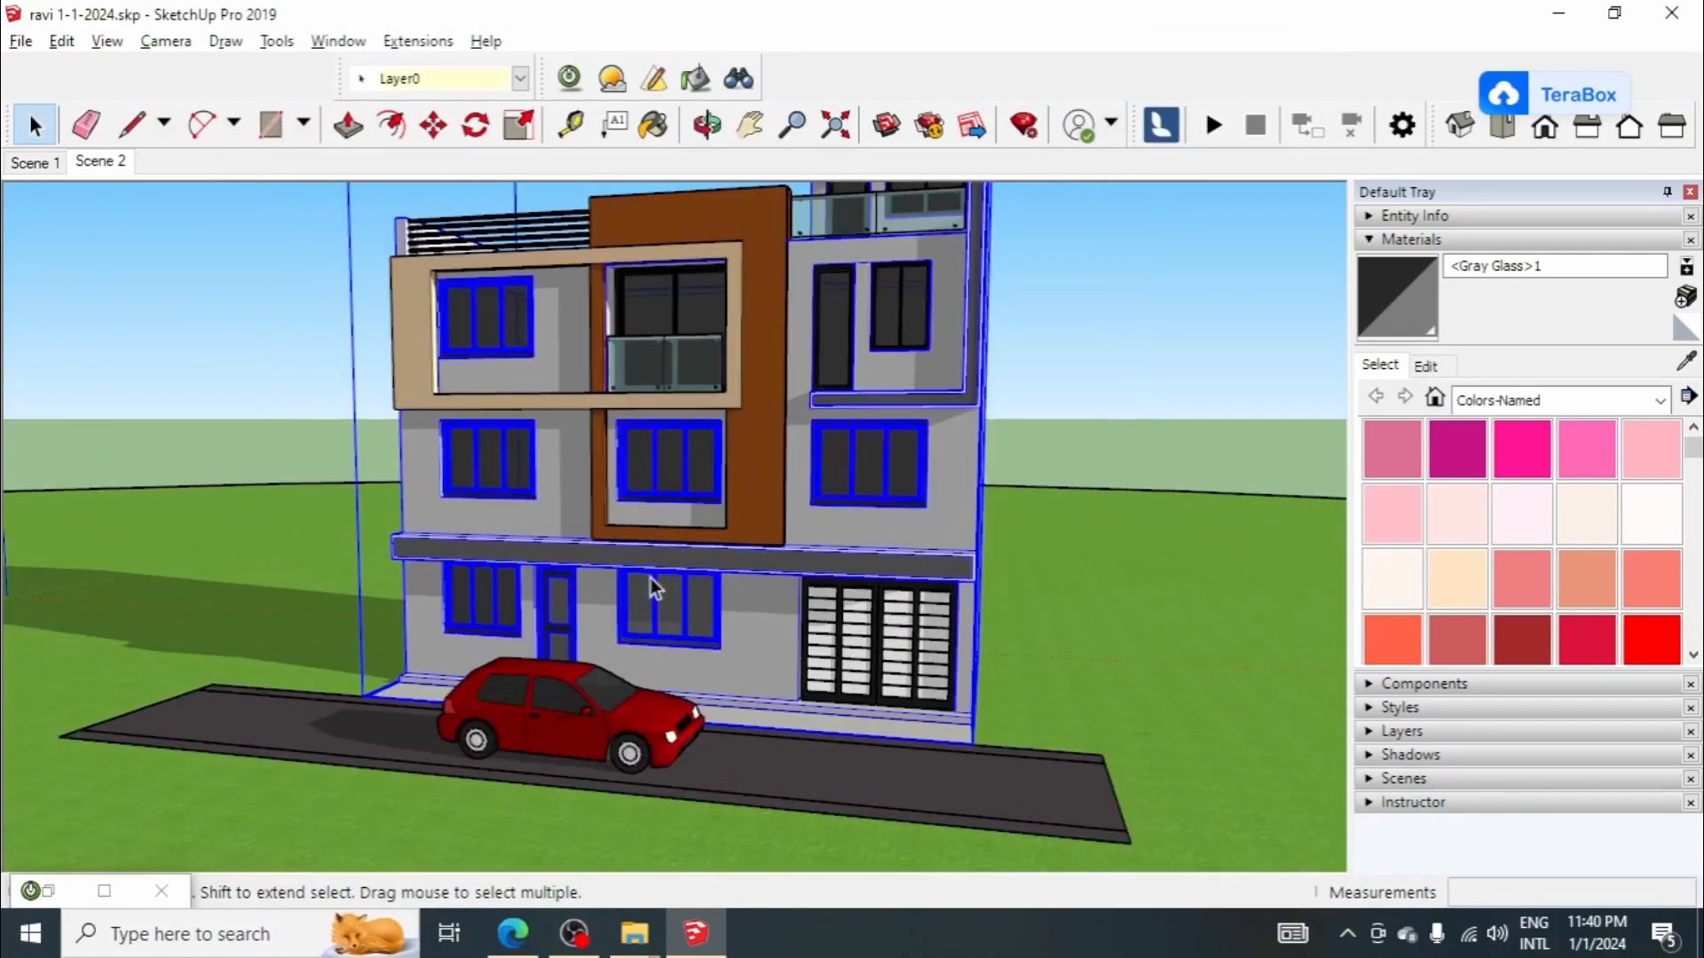
pyautogui.scroll(2, 652, 579)
pyautogui.doubleClick(655, 589)
pyautogui.scroll(3, 677, 657)
pyautogui.click(677, 601)
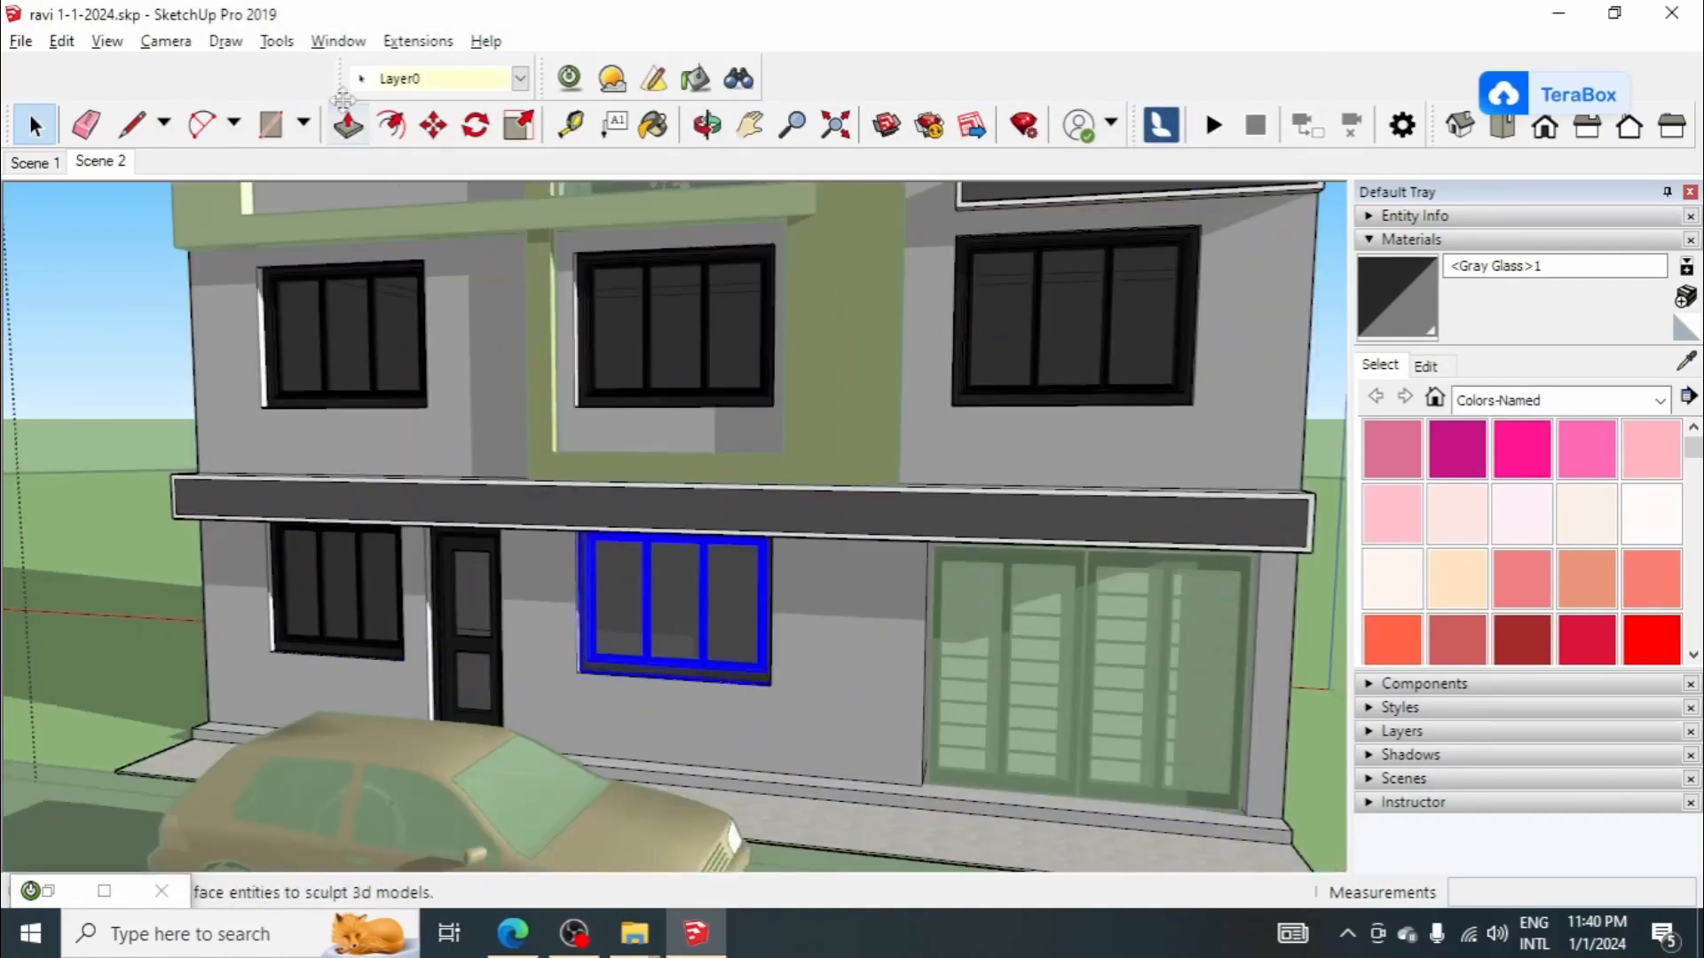
pyautogui.rightClick(685, 544)
pyautogui.click(789, 301)
# Step: Paint the face in the middle ground-floor window opening with <Gray Glass>1 and leave the house group
pyautogui.scroll(3, 572, 359)
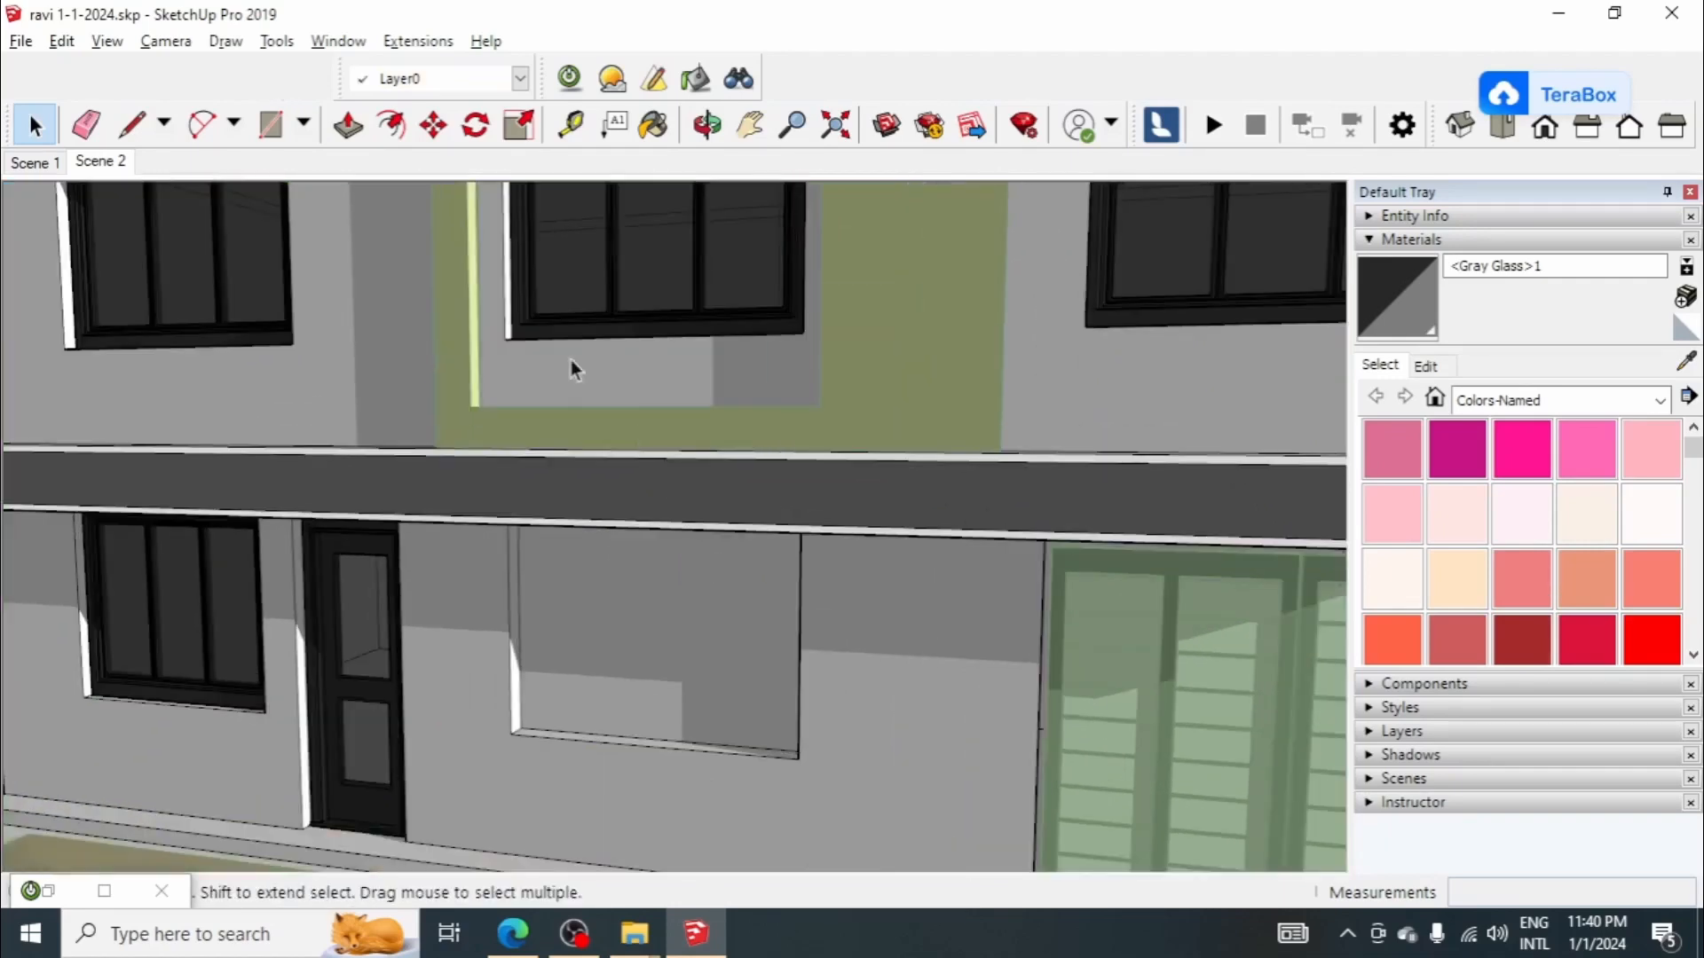
pyautogui.scroll(-2, 888, 355)
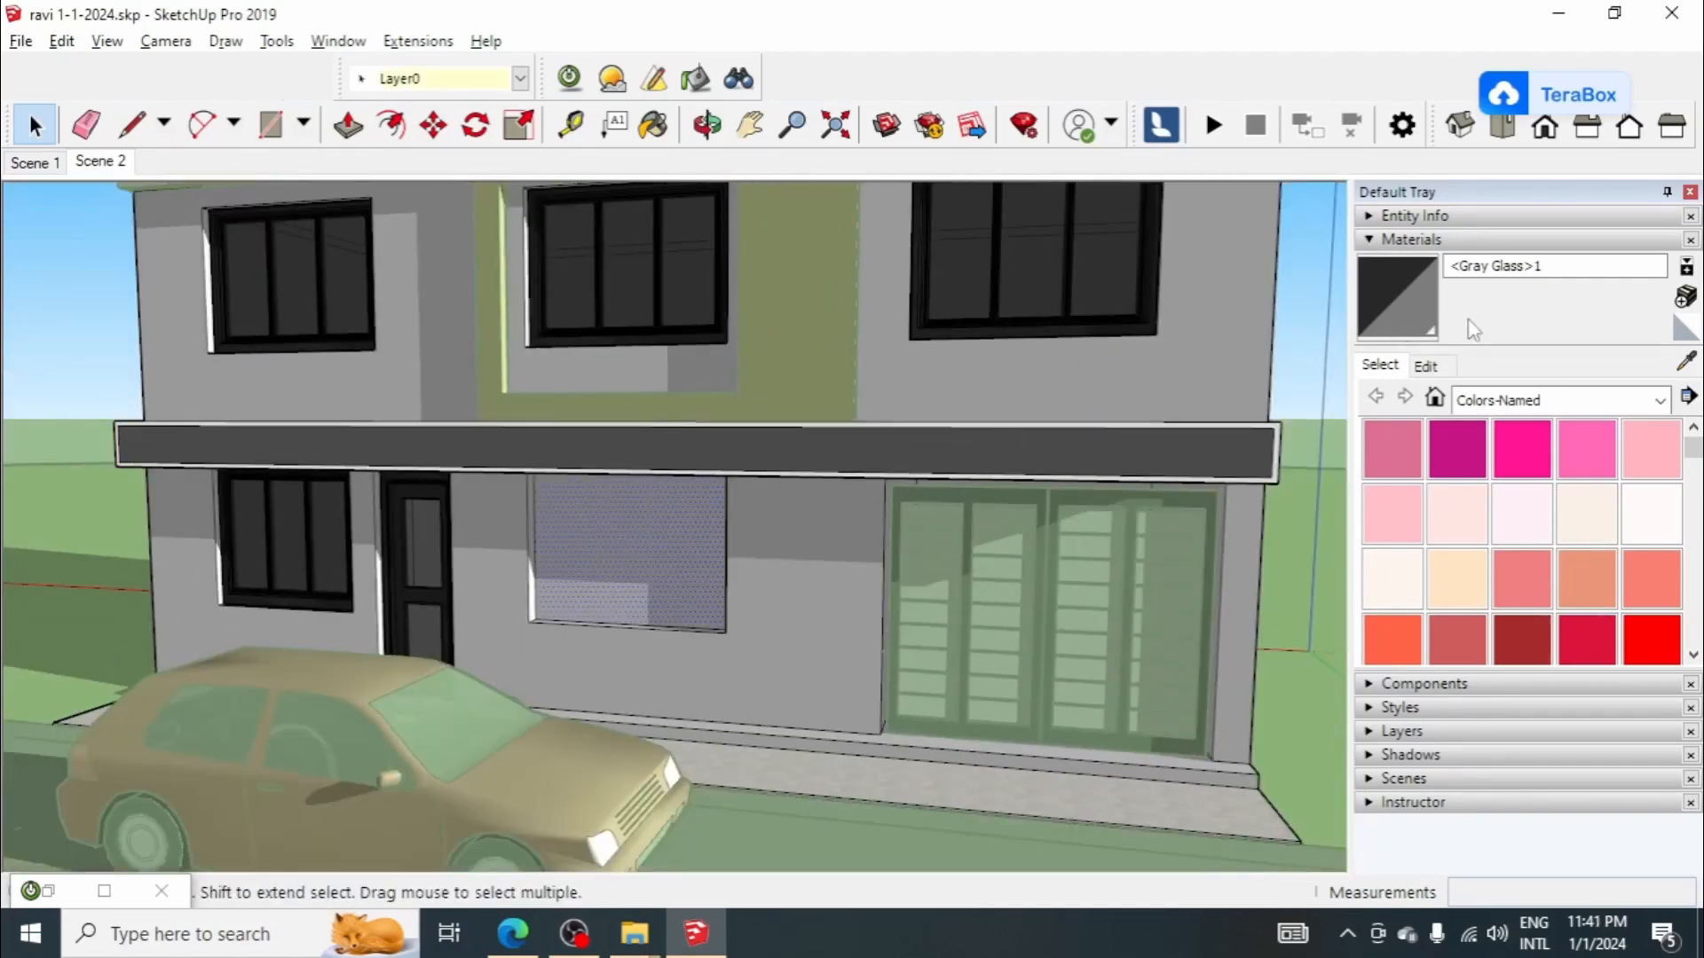
pyautogui.click(1409, 307)
pyautogui.click(611, 575)
pyautogui.scroll(-3, 590, 559)
pyautogui.press('space')
pyautogui.click(875, 532)
pyautogui.scroll(-2, 864, 586)
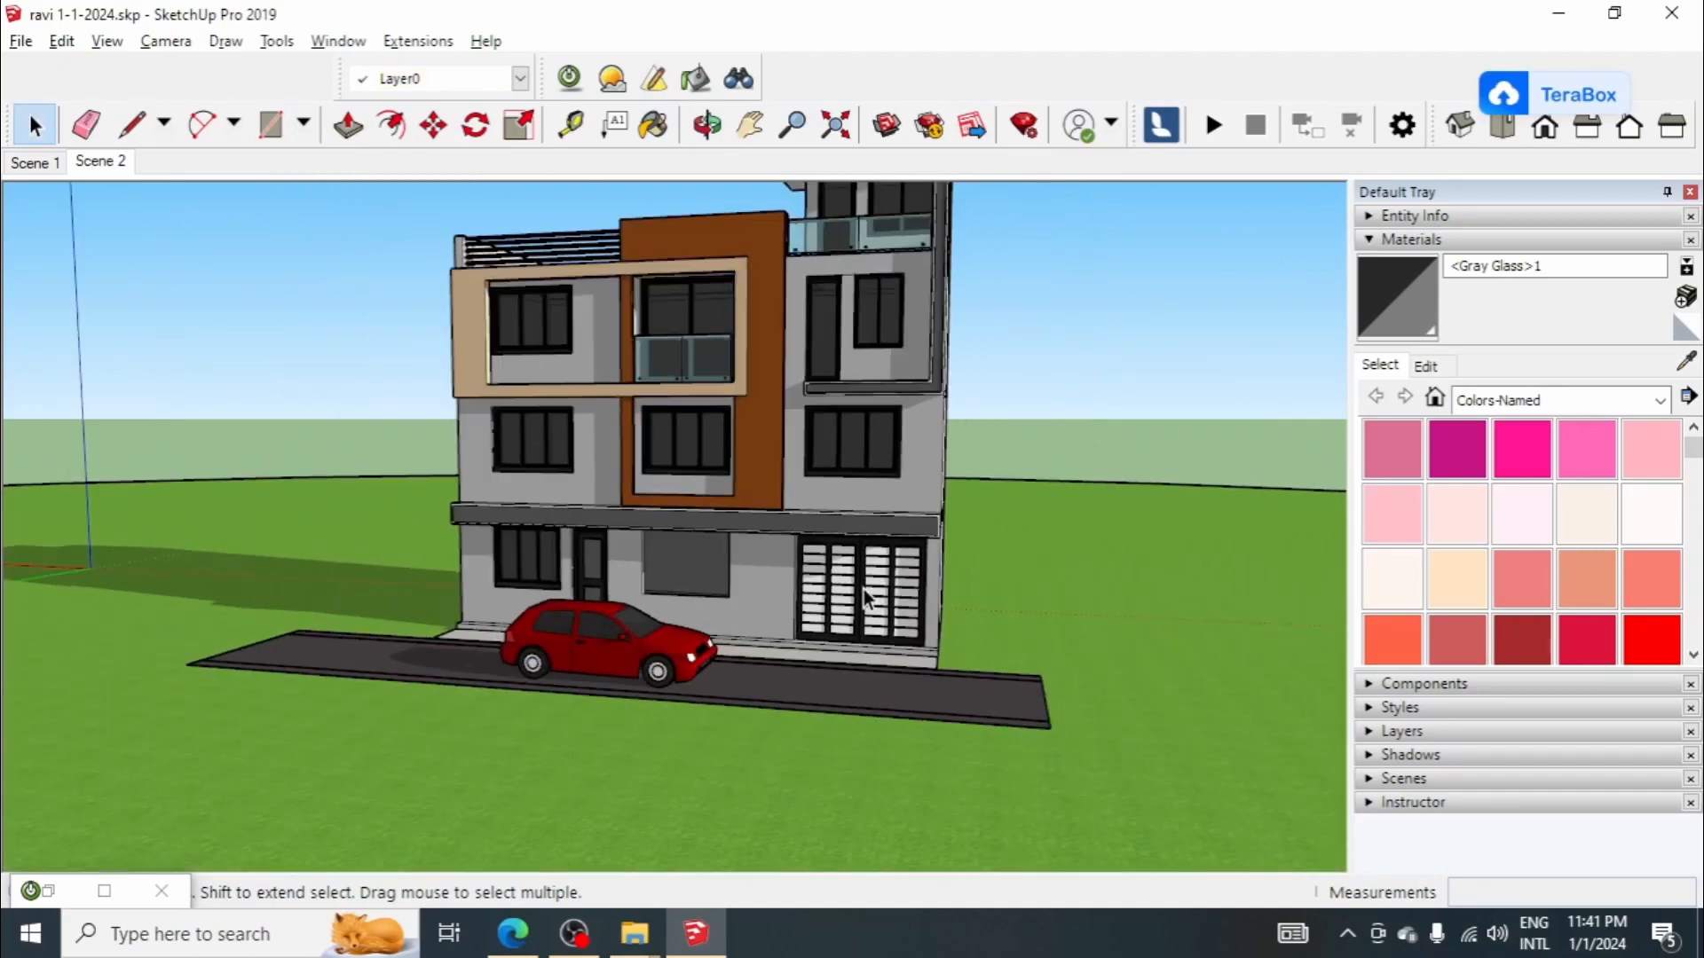
# Step: Unhide all hidden geometry inside the house group to restore the middle ground-floor window, and exit the group
pyautogui.scroll(1, 772, 487)
pyautogui.scroll(2, 717, 609)
pyautogui.doubleClick(704, 535)
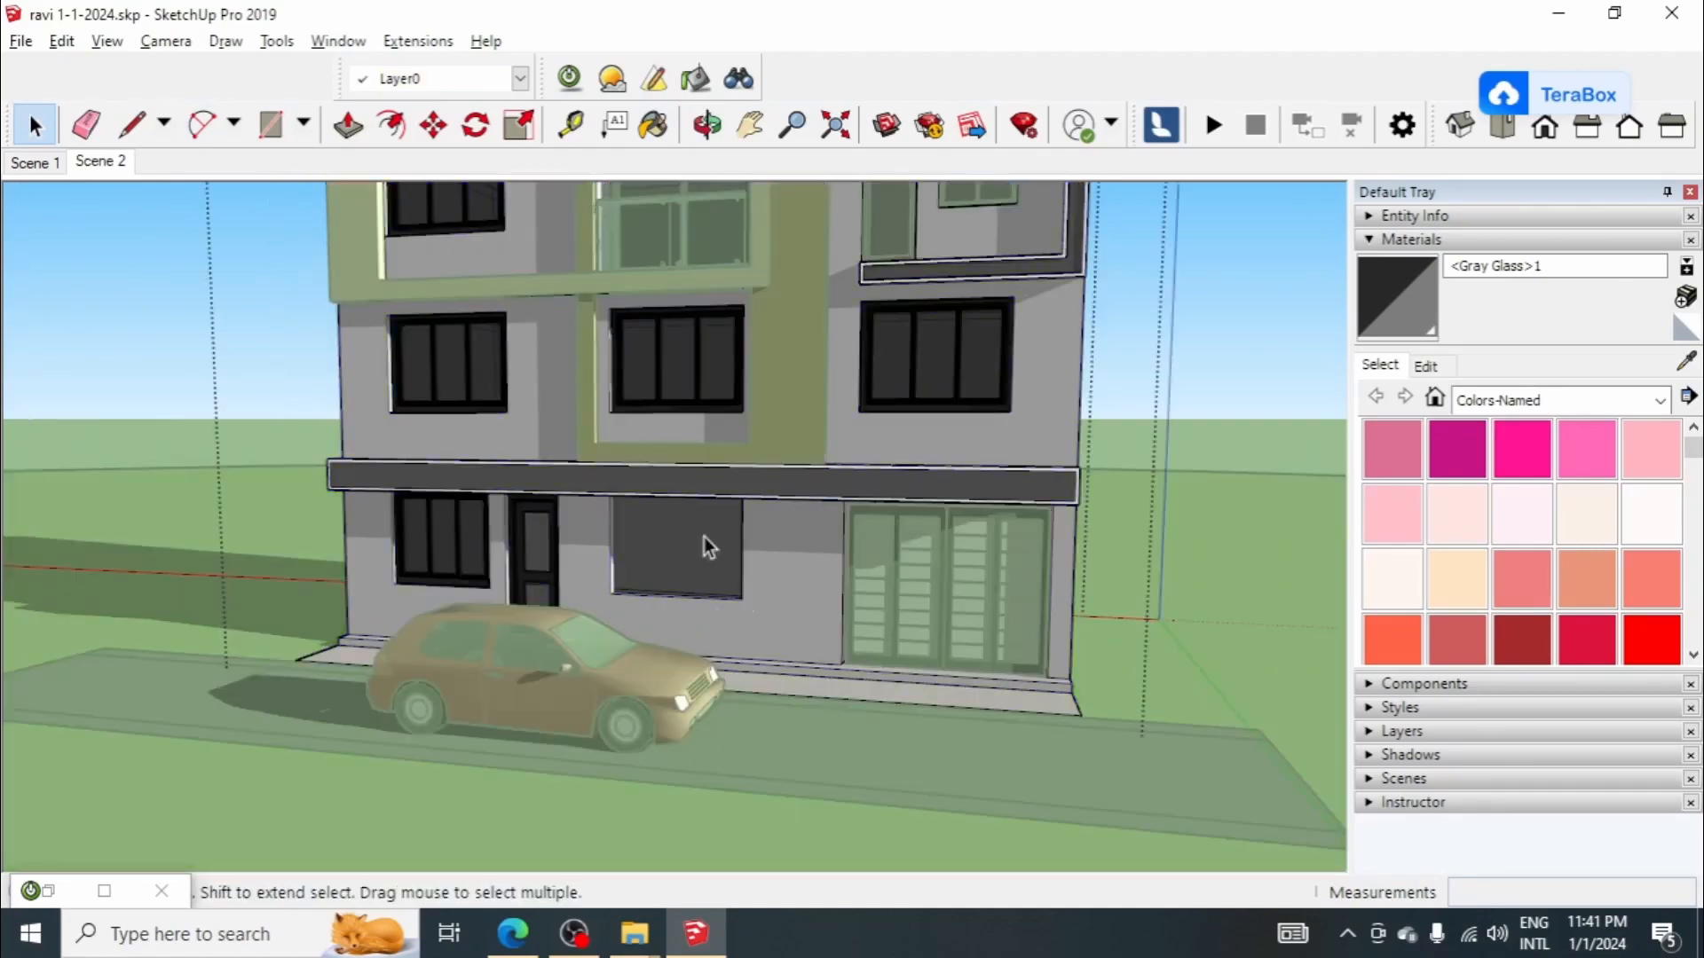
pyautogui.click(62, 40)
pyautogui.moveTo(152, 422)
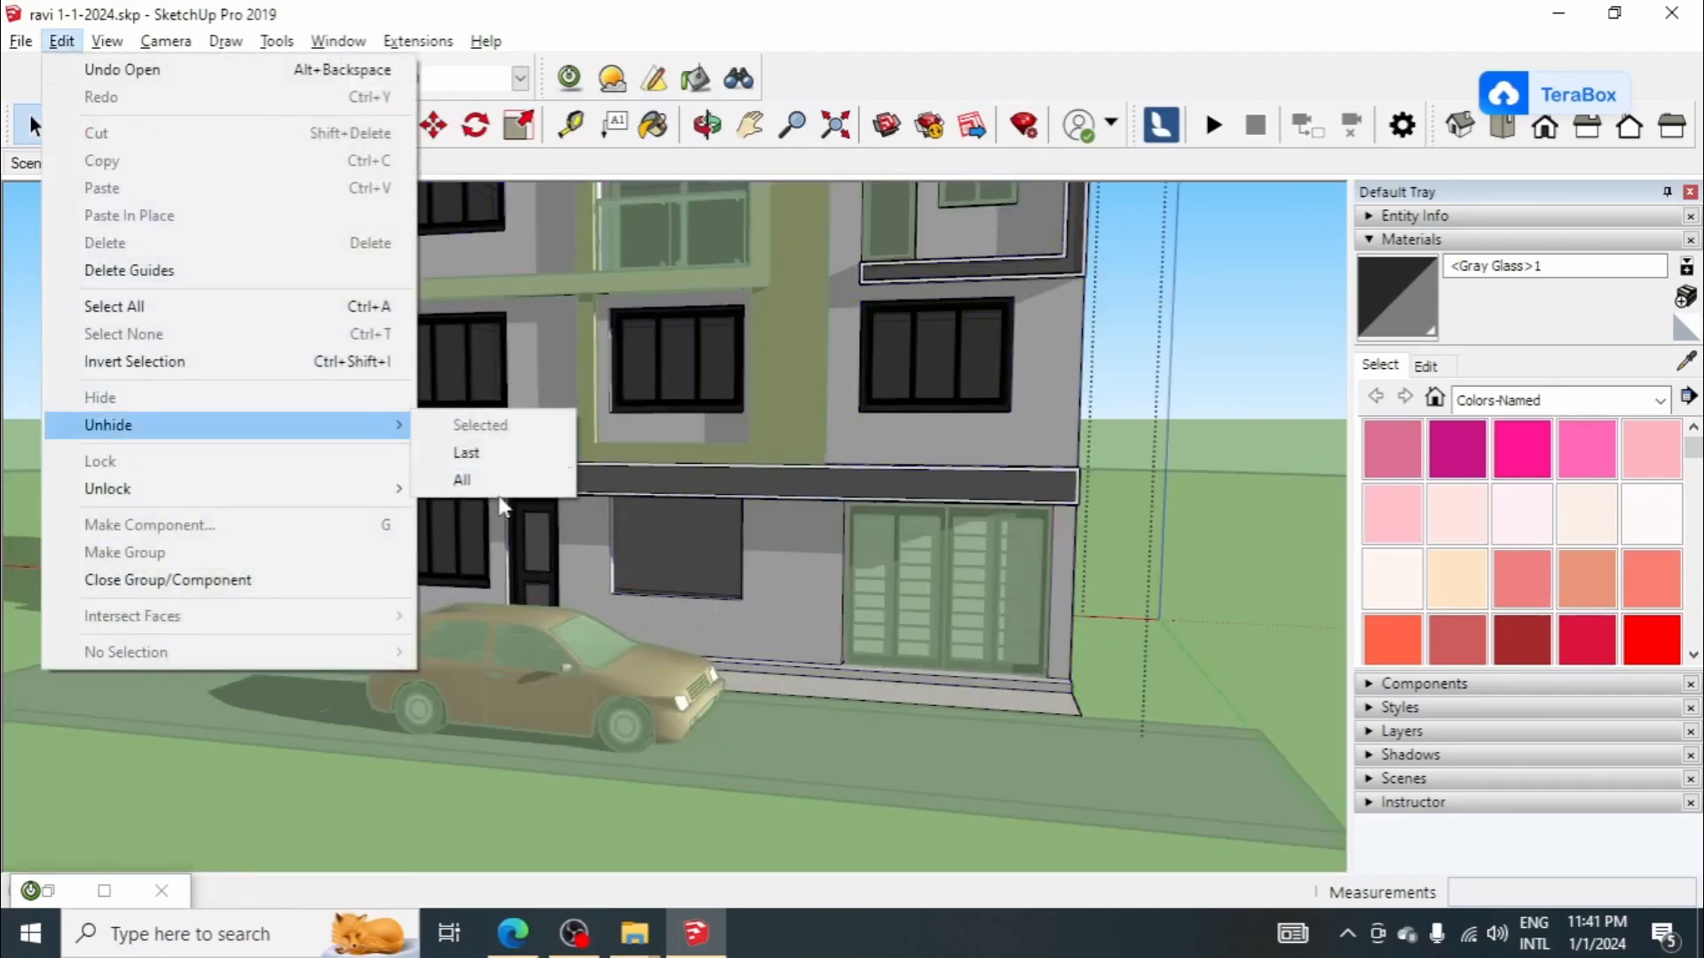
pyautogui.click(492, 478)
pyautogui.scroll(-2, 596, 586)
pyautogui.click(1121, 393)
# Step: Enter the nested garage door components down to a single panel and select its face
pyautogui.scroll(5, 863, 577)
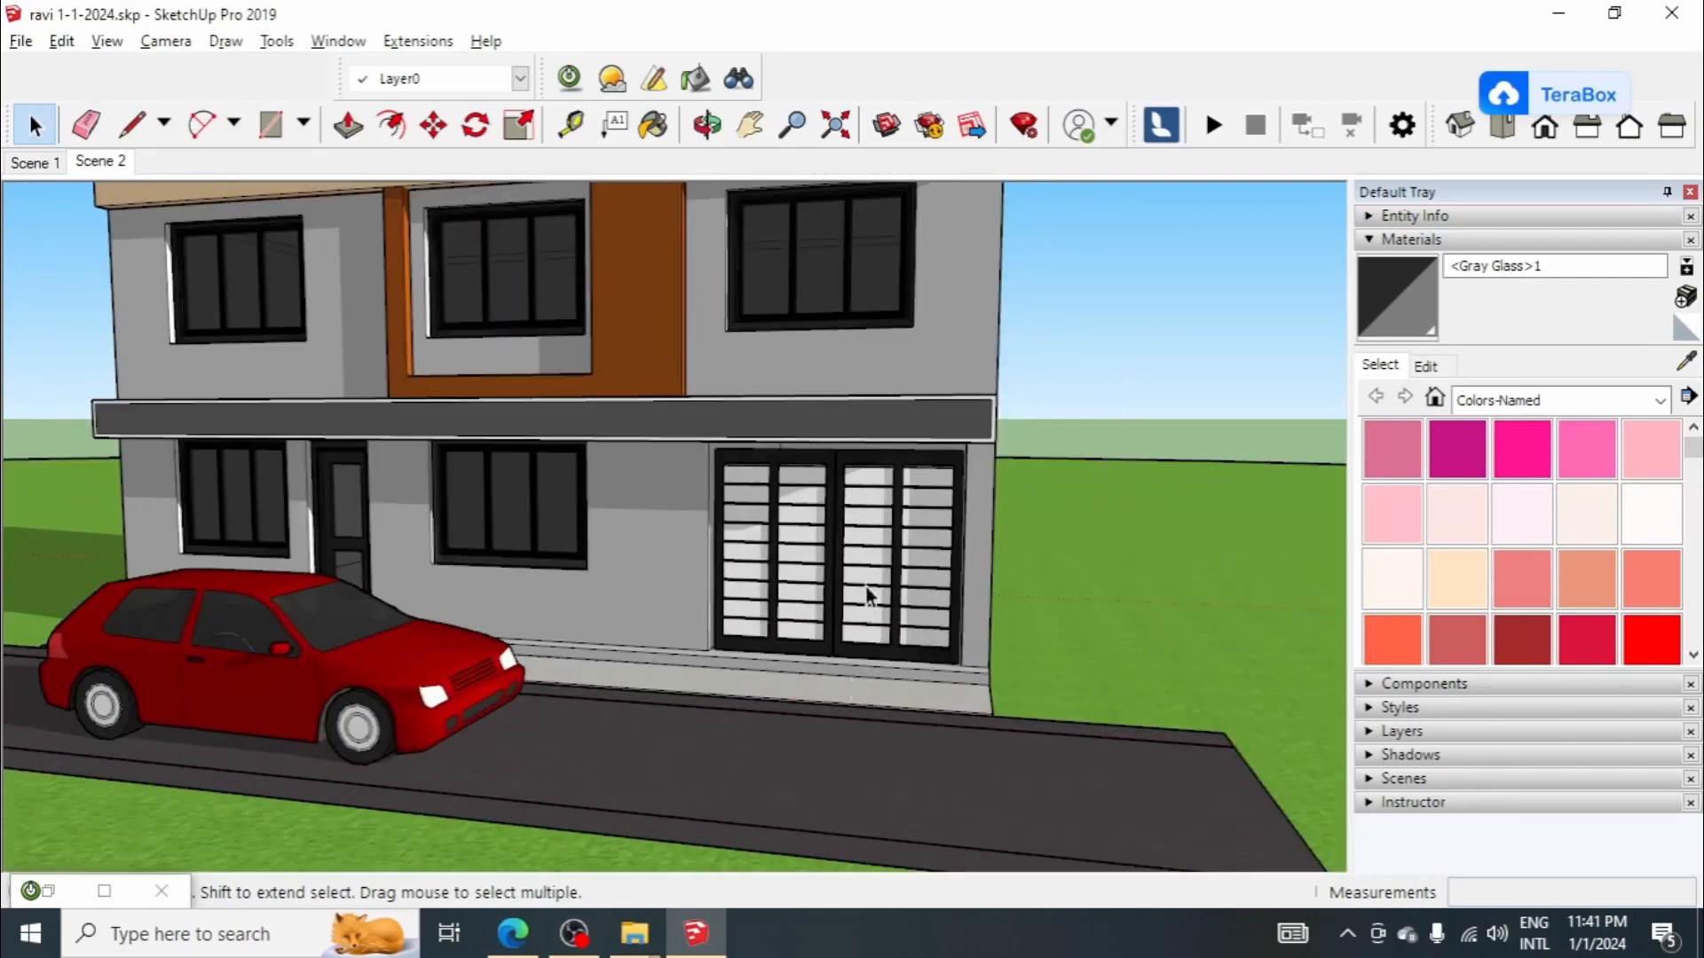
pyautogui.scroll(2, 815, 559)
pyautogui.doubleClick(814, 559)
pyautogui.scroll(2, 919, 595)
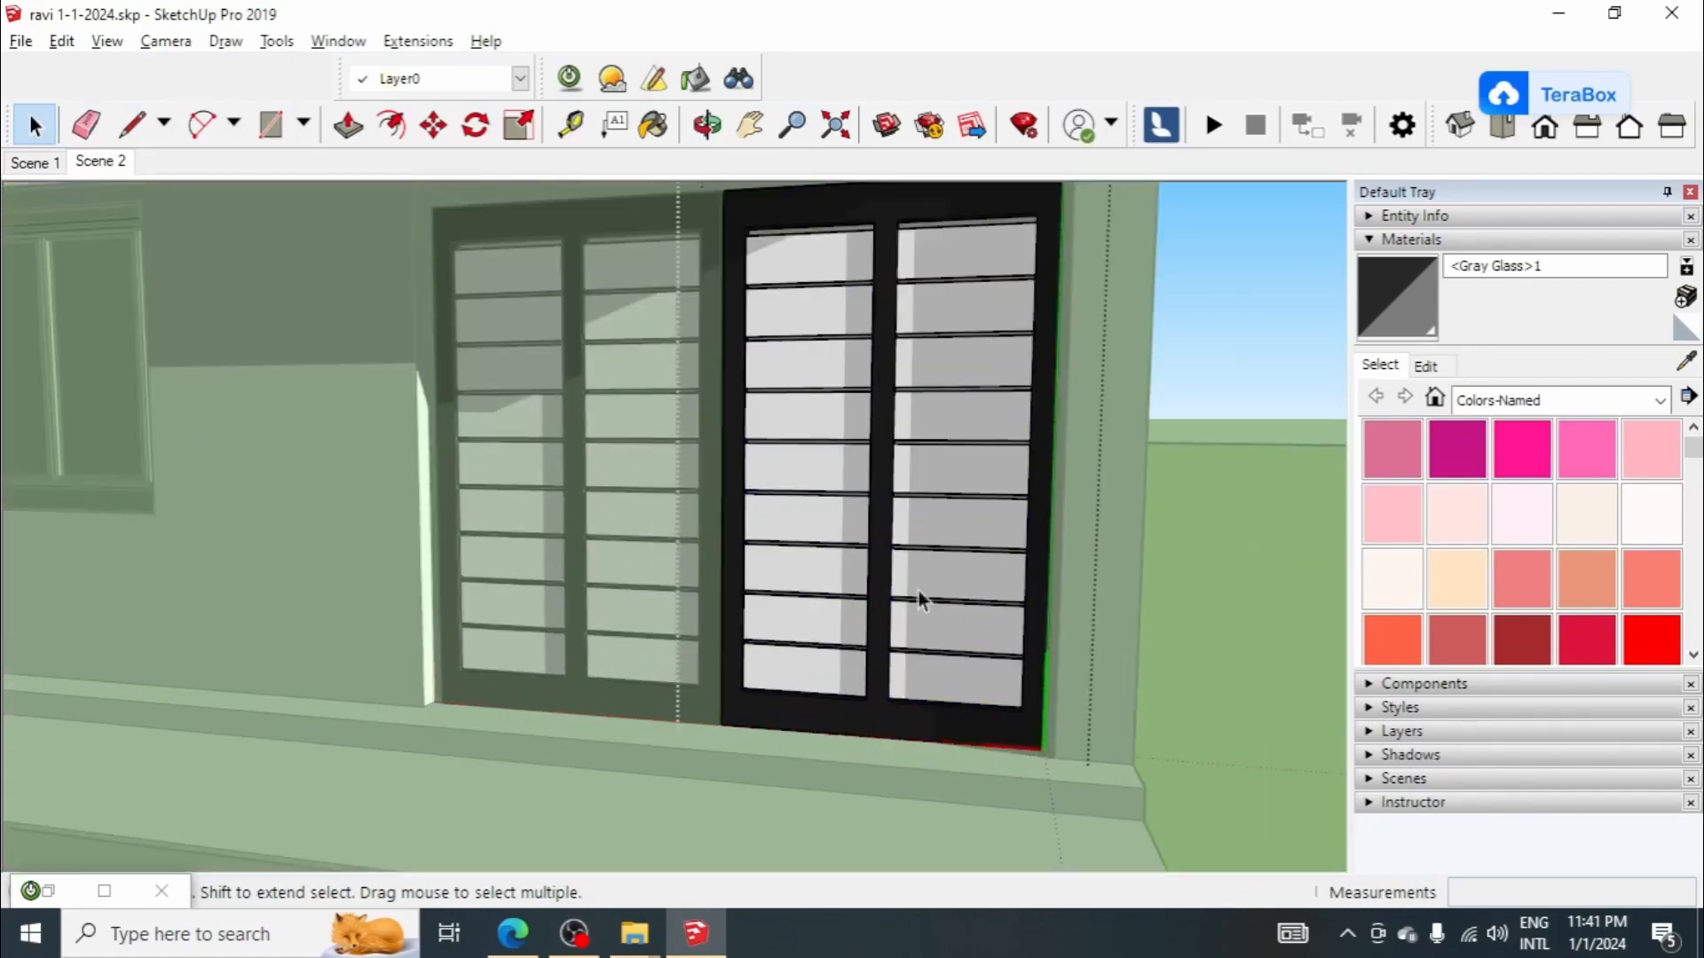
pyautogui.scroll(2, 956, 477)
pyautogui.doubleClick(955, 475)
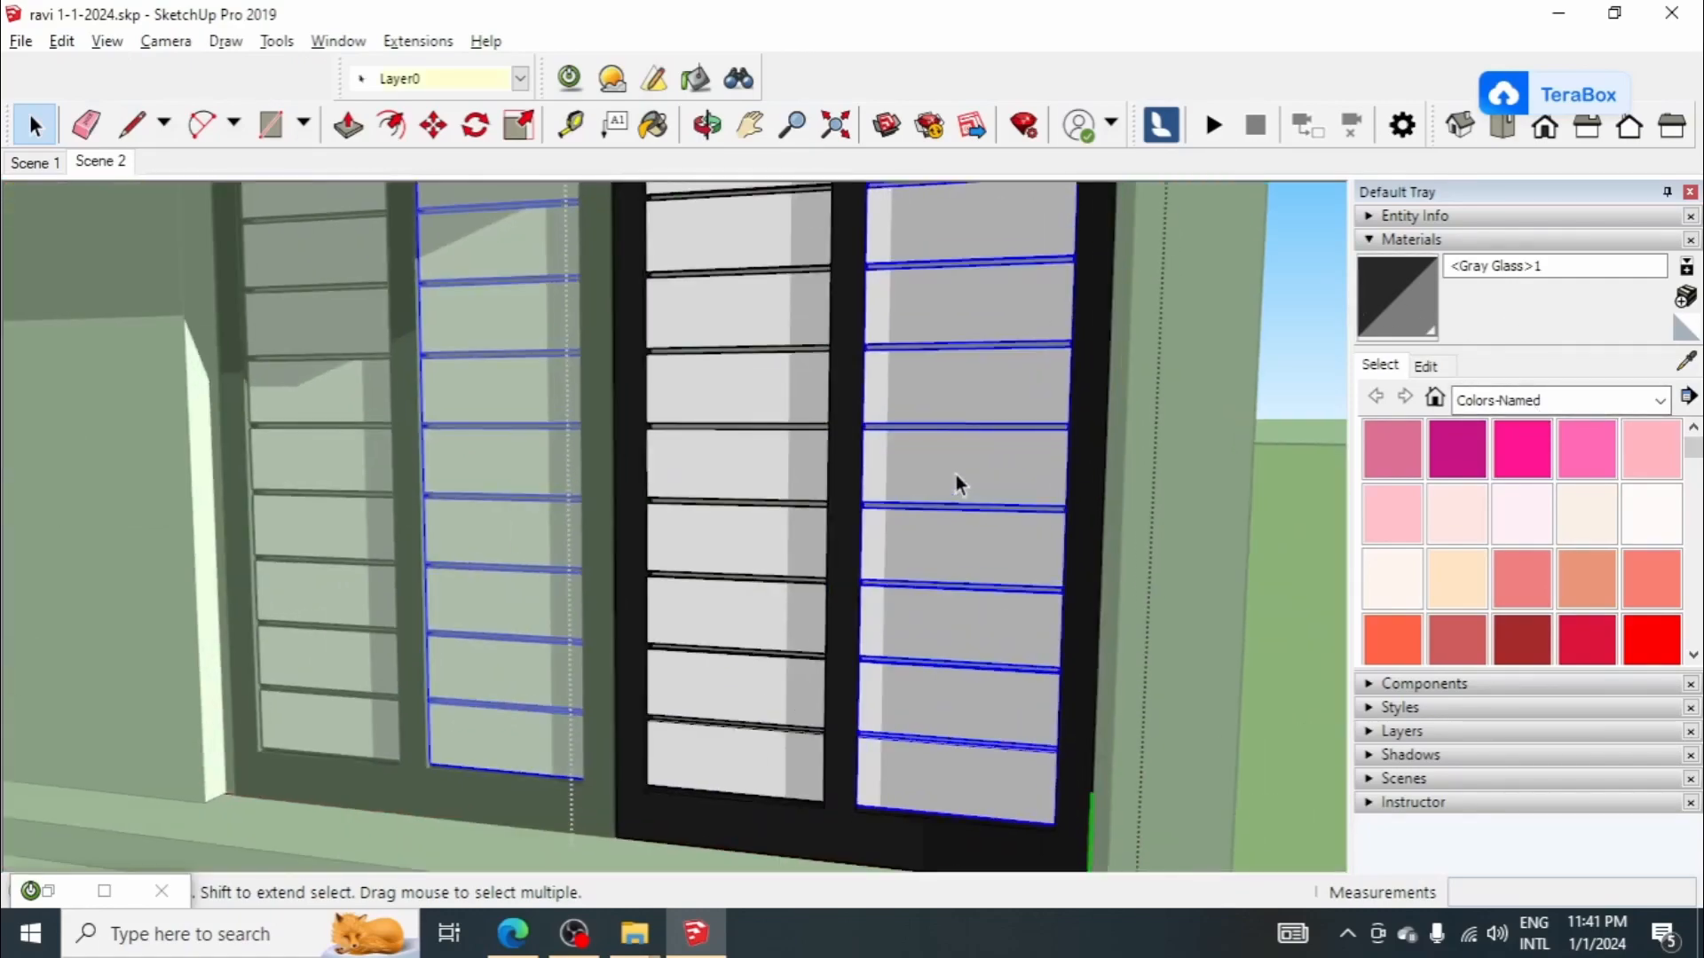
pyautogui.click(956, 476)
pyautogui.tripleClick(956, 476)
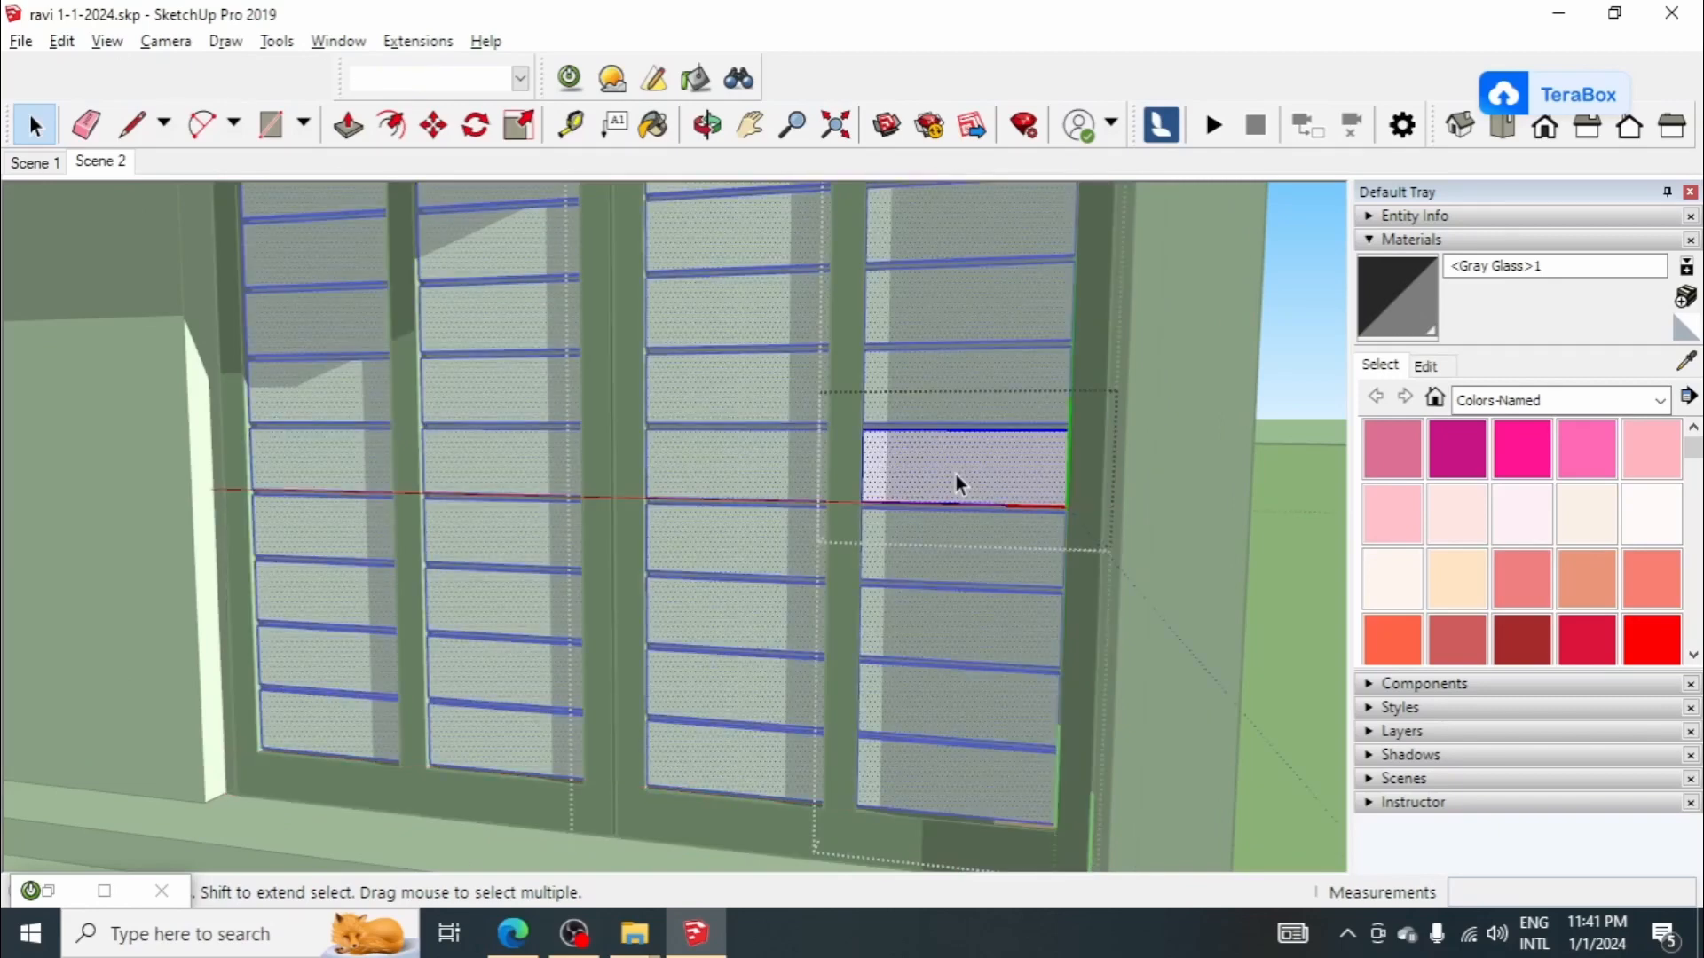
pyautogui.tripleClick(987, 463)
# Step: Paint the garage door panels with Wood Floor from the Wood materials and exit the nested components
pyautogui.click(1523, 393)
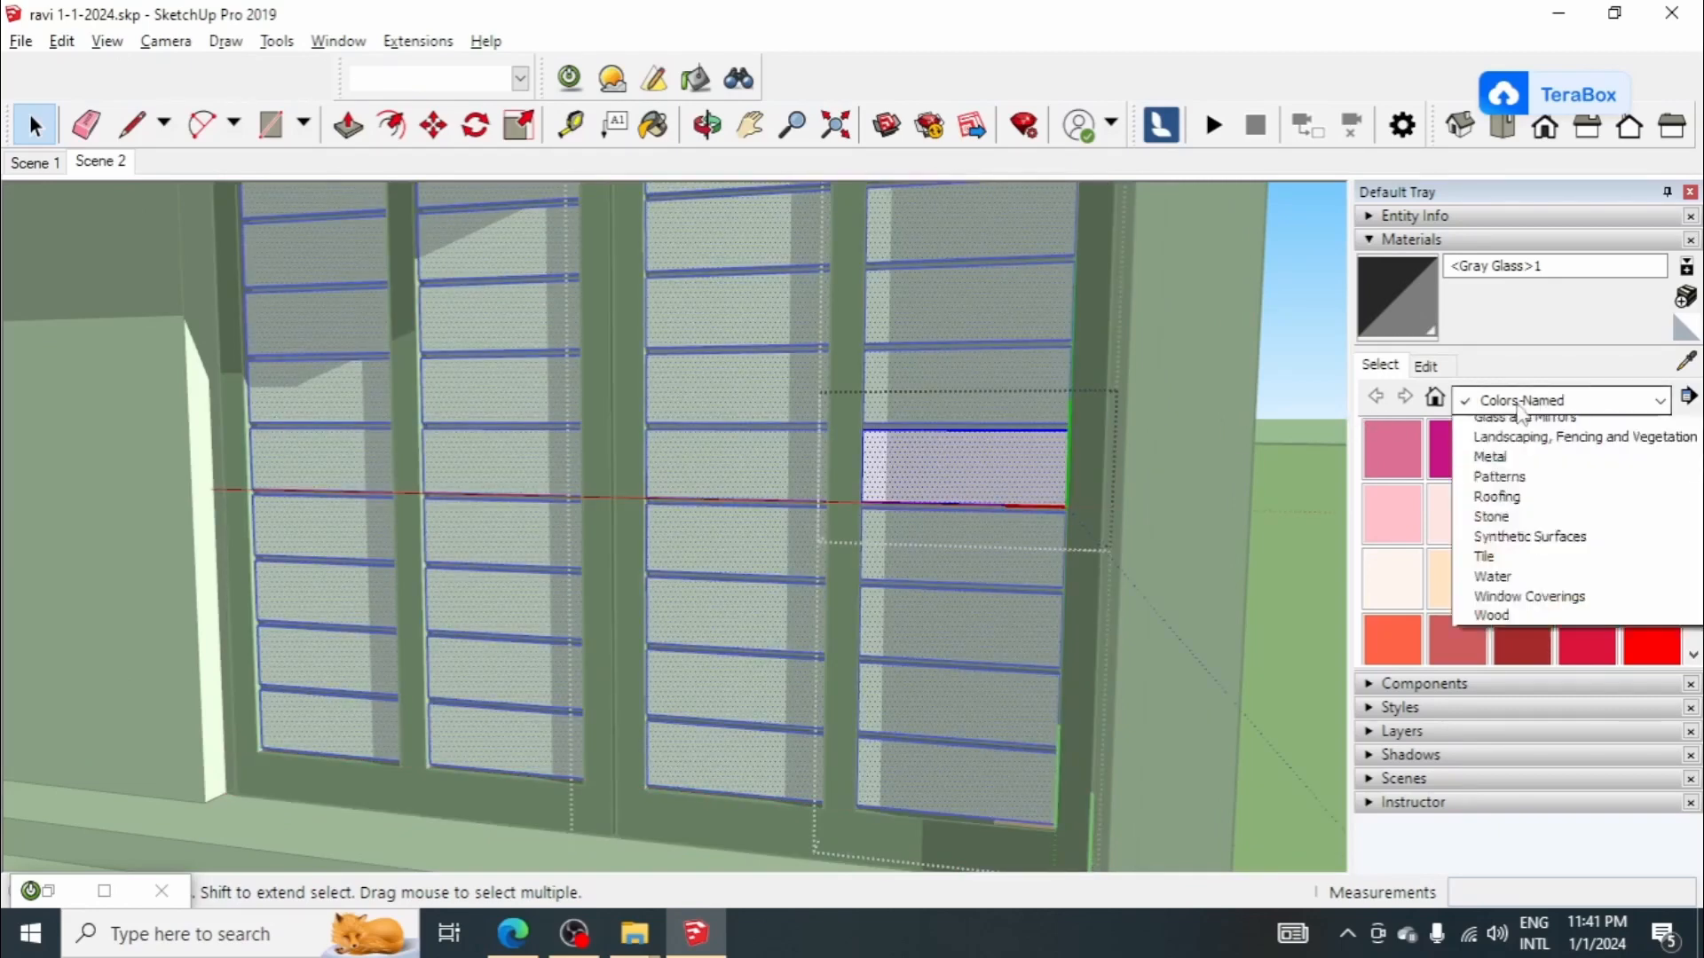
pyautogui.click(1528, 725)
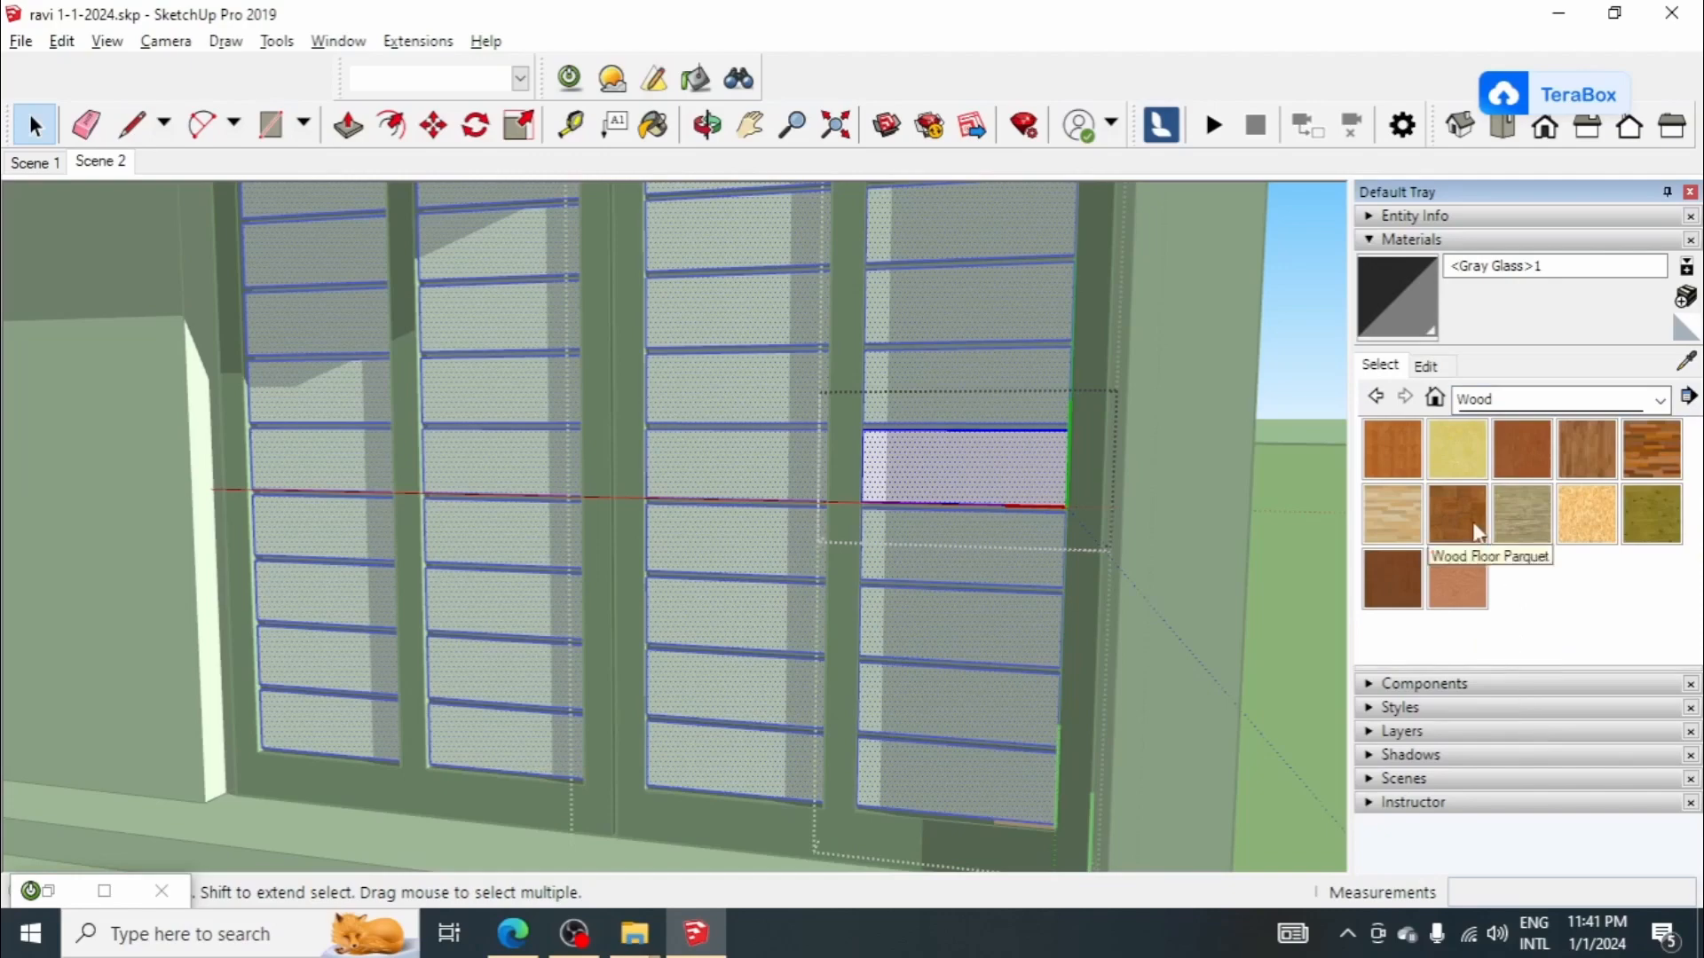
pyautogui.click(1596, 449)
pyautogui.click(959, 464)
pyautogui.scroll(3, 959, 464)
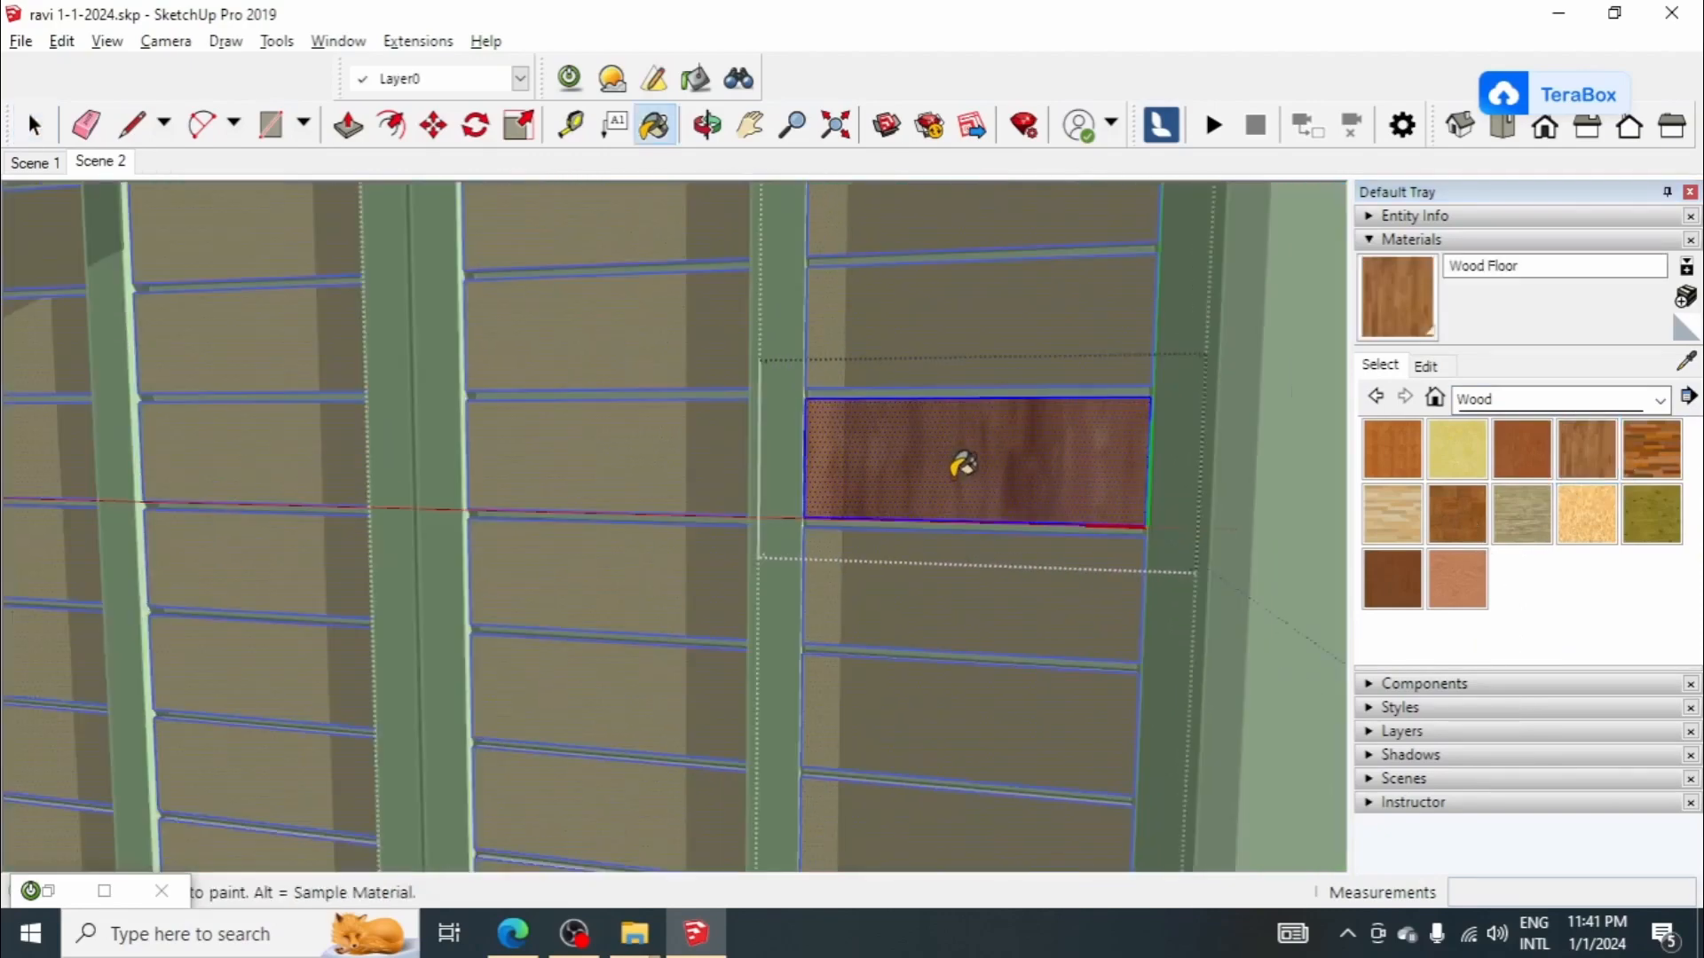
pyautogui.scroll(-5, 1008, 497)
pyautogui.press('space')
pyautogui.scroll(-6, 1021, 501)
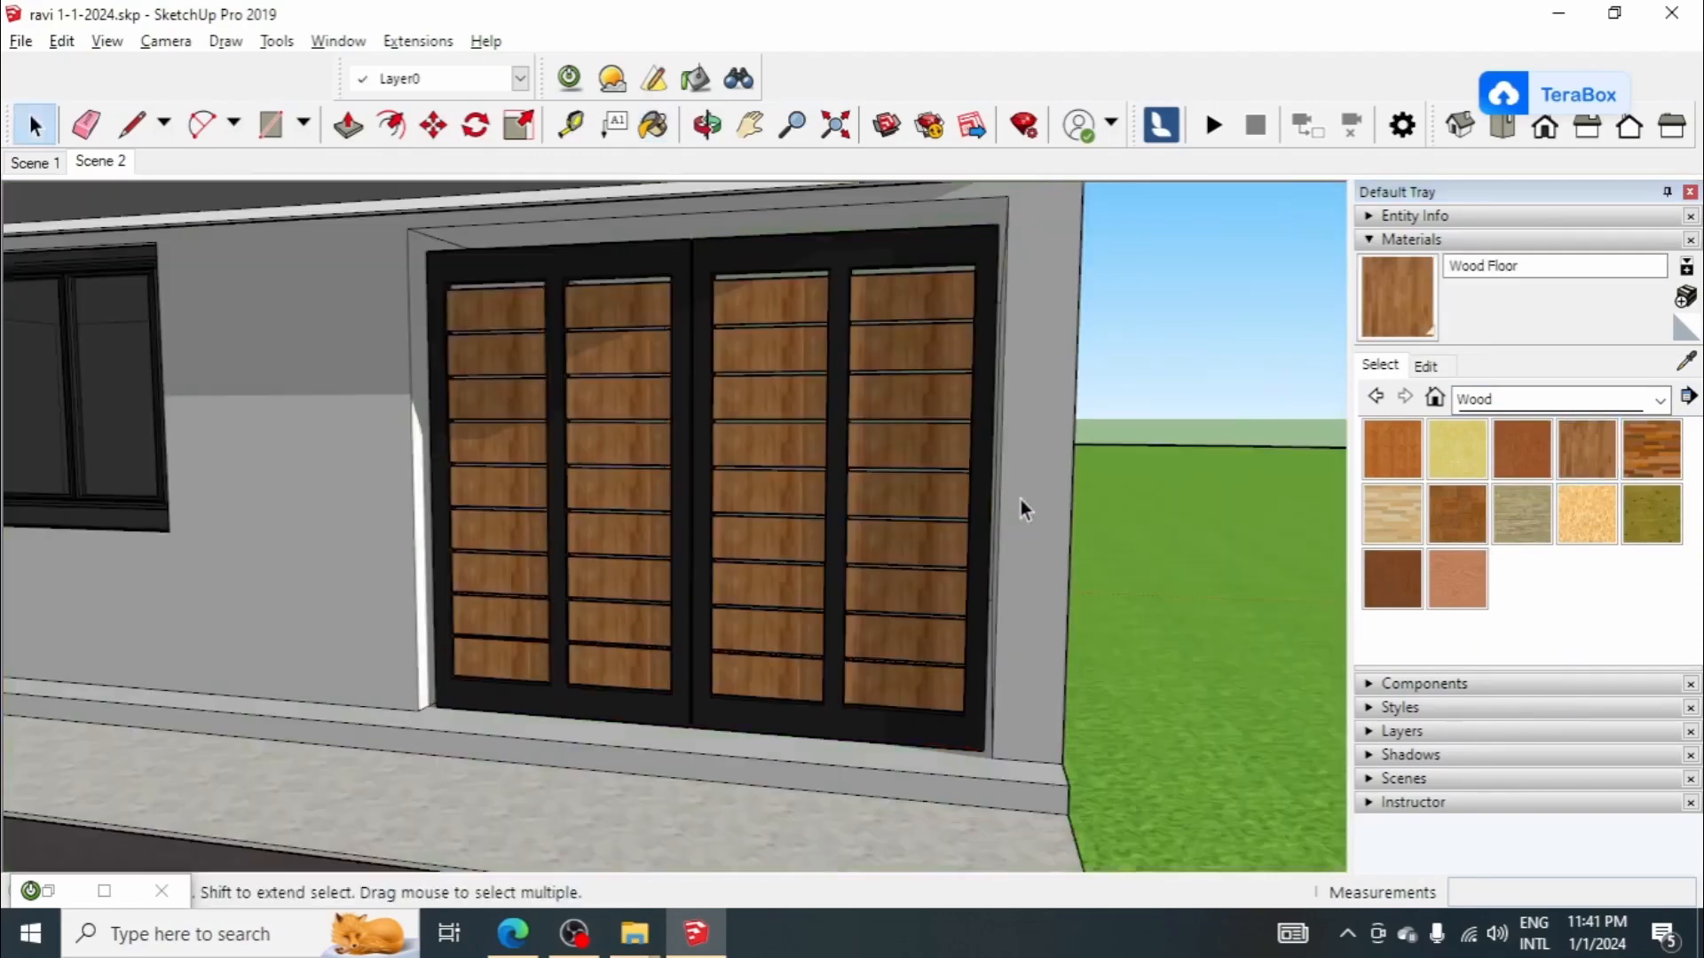
# Step: Examine the wood-finished garage door and the whole facade from different angles
pyautogui.moveTo(875, 555); pyautogui.dragTo(841, 498, button='middle')
pyautogui.scroll(-3, 865, 375)
pyautogui.scroll(2, 848, 435)
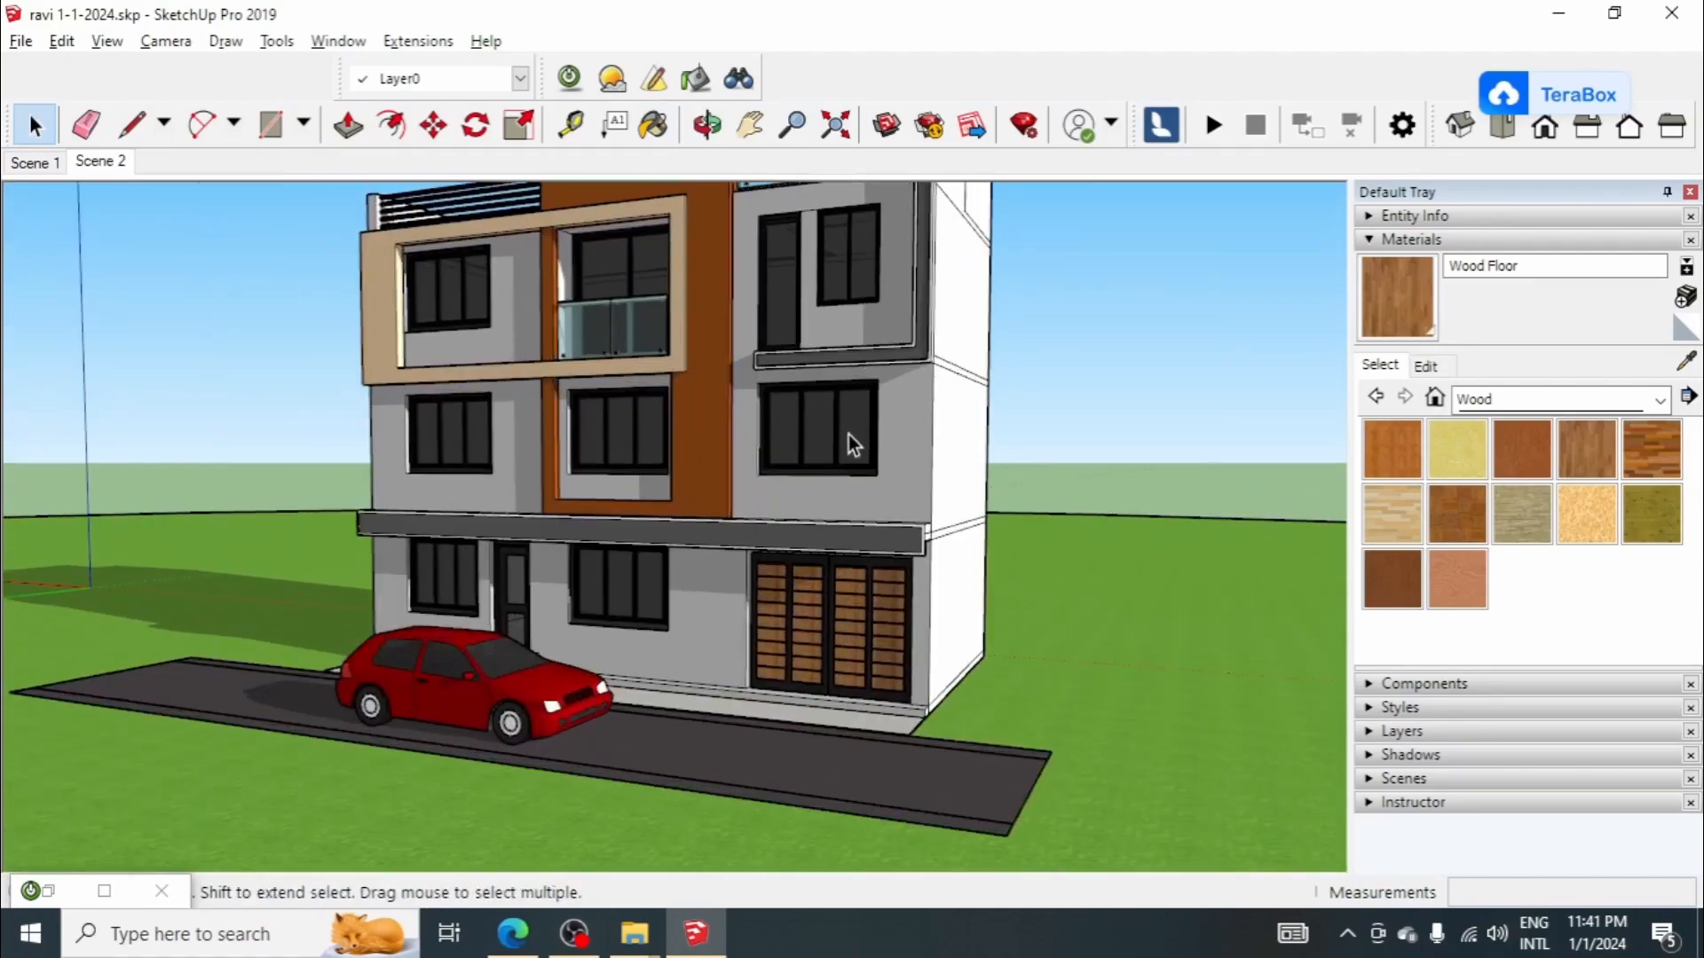
pyautogui.scroll(-3, 849, 546)
pyautogui.scroll(4, 837, 250)
pyautogui.moveTo(850, 332); pyautogui.dragTo(564, 426, button='middle')
pyautogui.scroll(3, 839, 524)
pyautogui.scroll(-2, 841, 497)
pyautogui.scroll(-4, 586, 430)
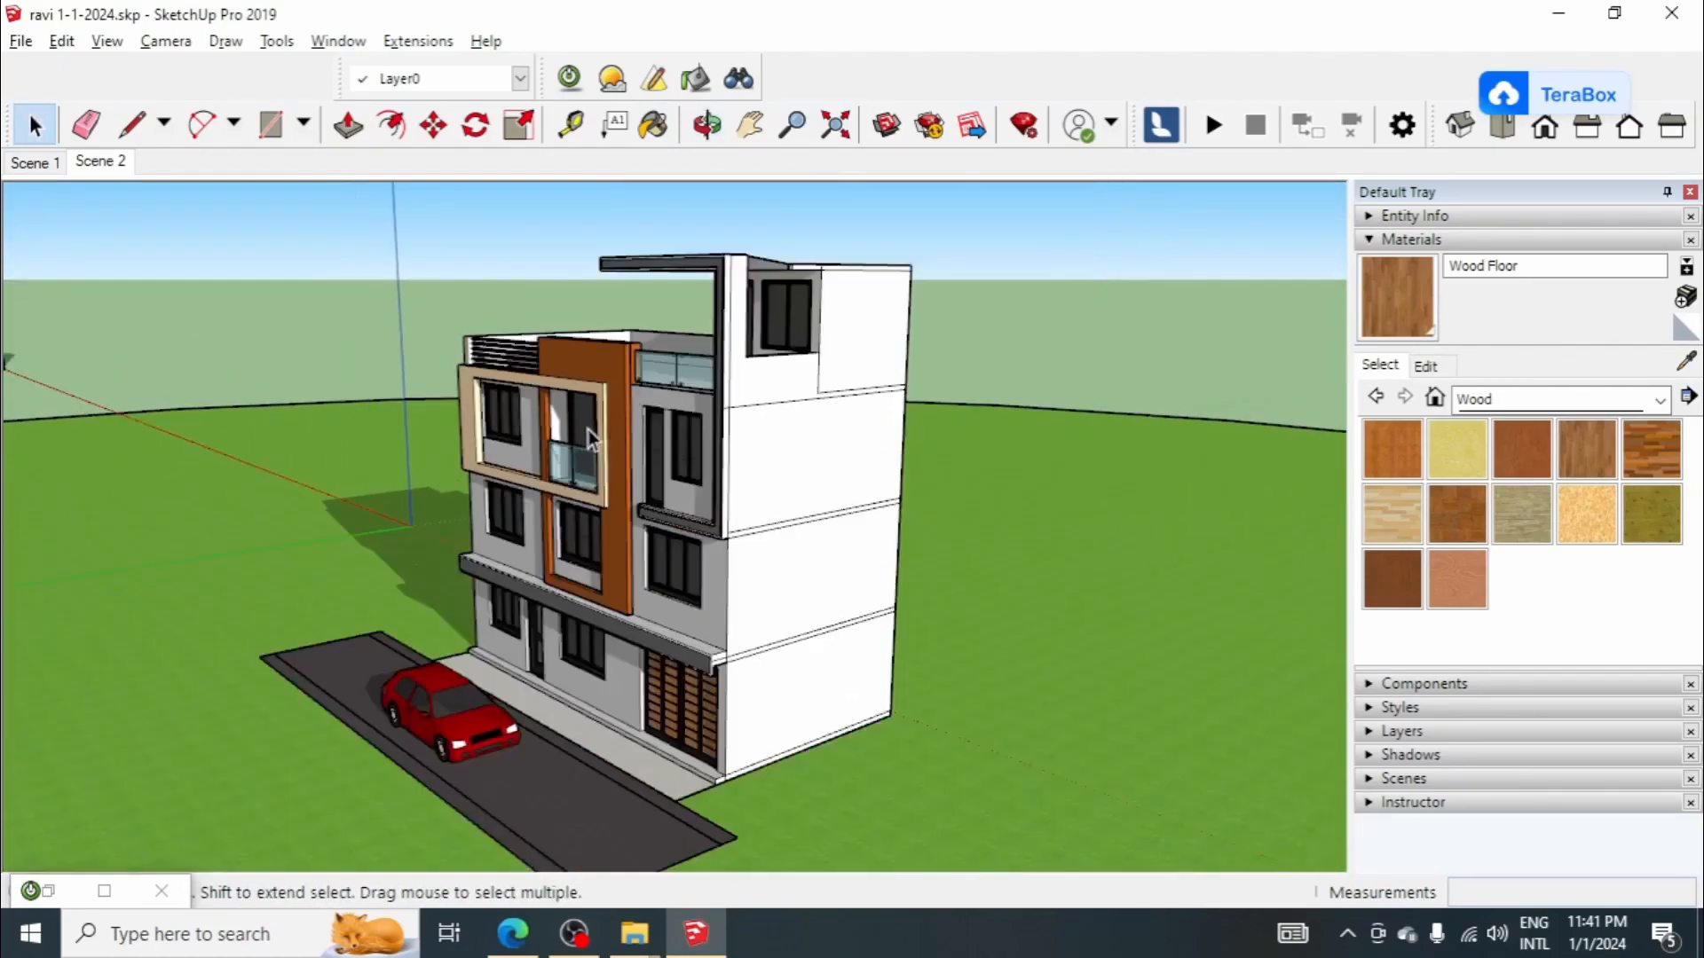
# Step: Enter the house group and hide the rear wall faces of the lower three storeys to expose the interior
pyautogui.moveTo(941, 559); pyautogui.dragTo(536, 536, button='middle')
pyautogui.scroll(2, 720, 434)
pyautogui.click(725, 451)
pyautogui.scroll(1, 728, 470)
pyautogui.doubleClick(728, 471)
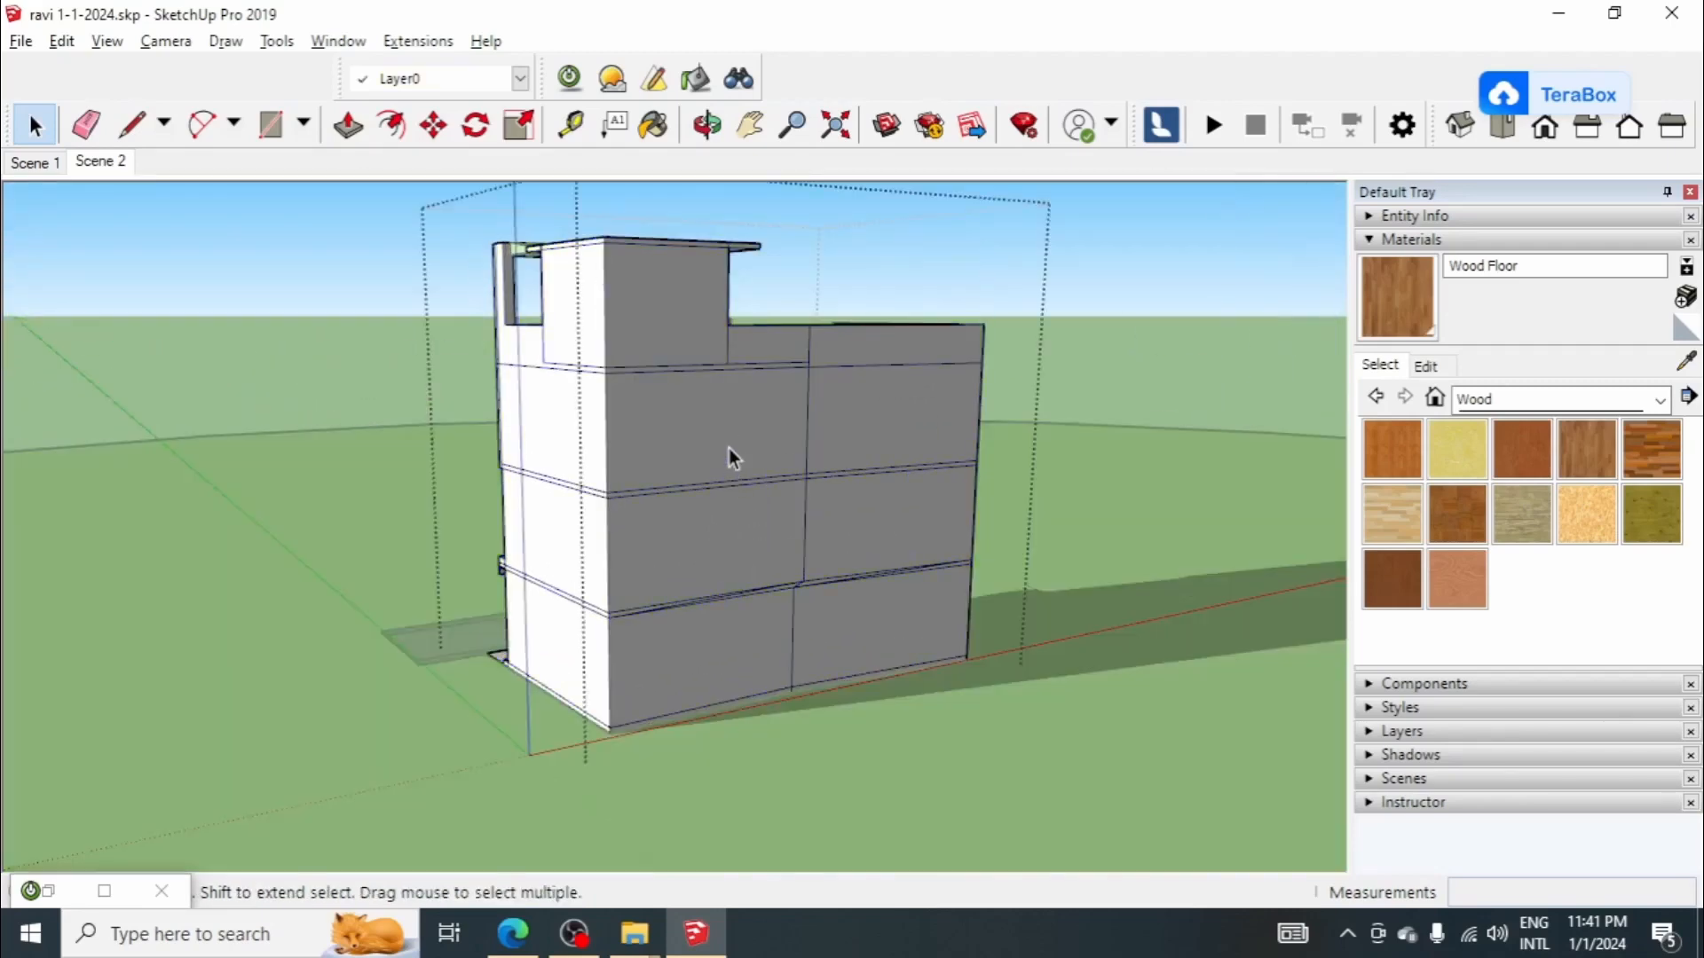
pyautogui.click(728, 449)
pyautogui.scroll(2, 728, 447)
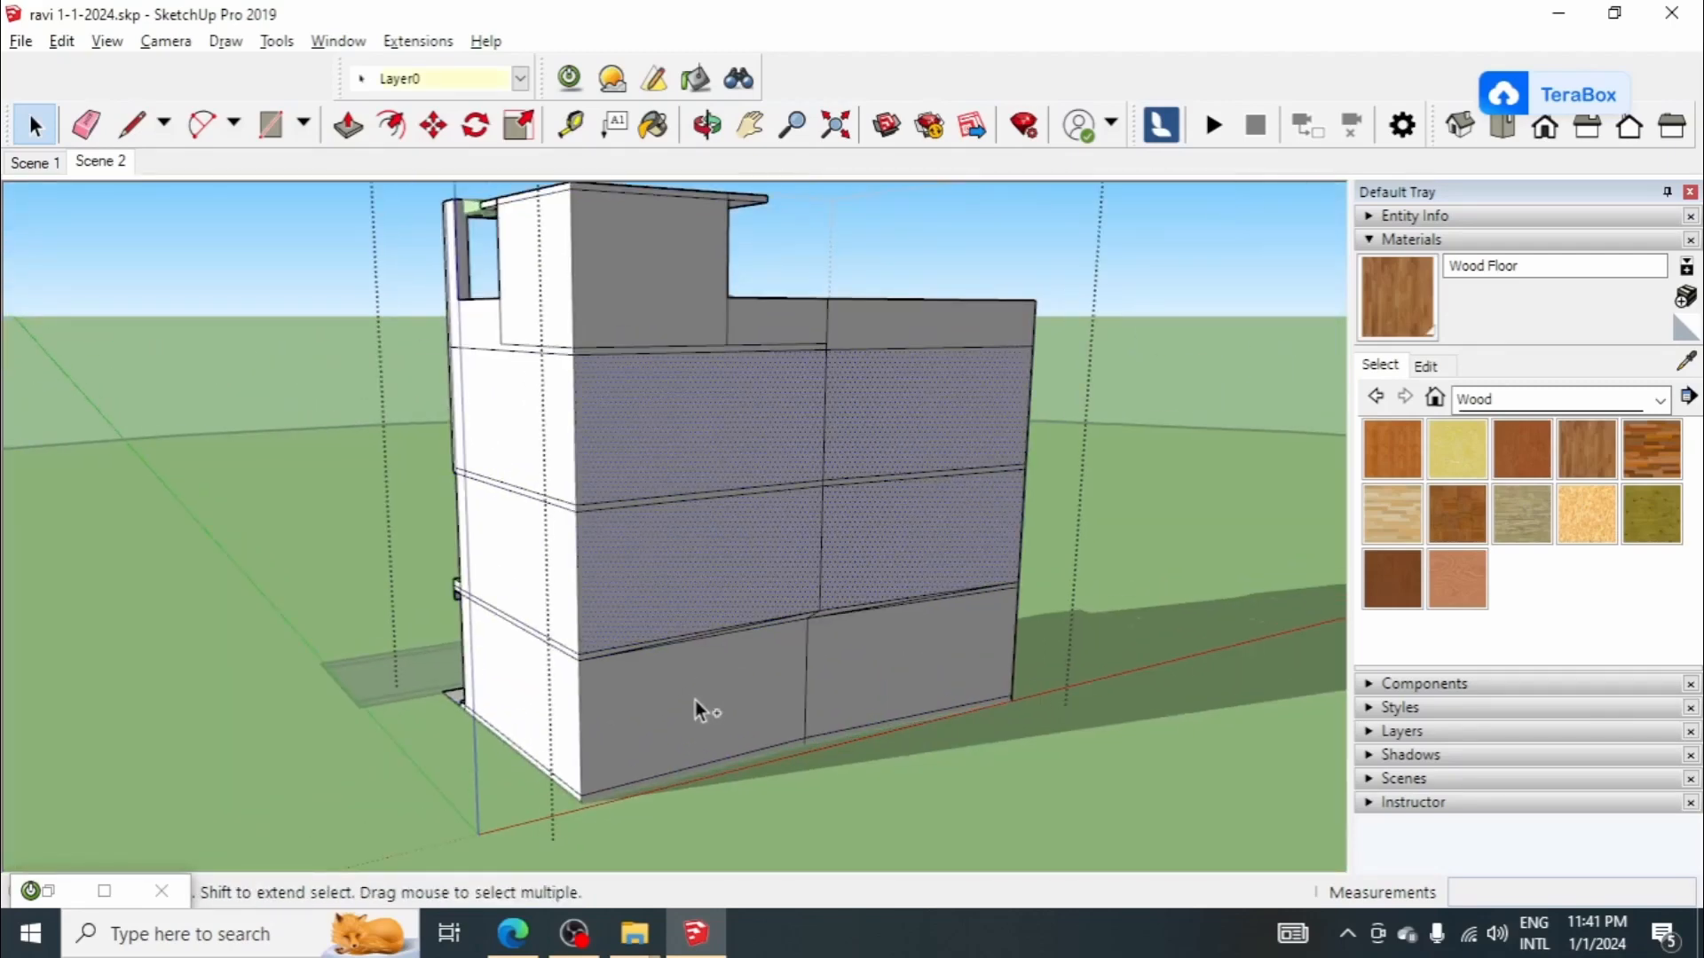
pyautogui.rightClick(767, 426)
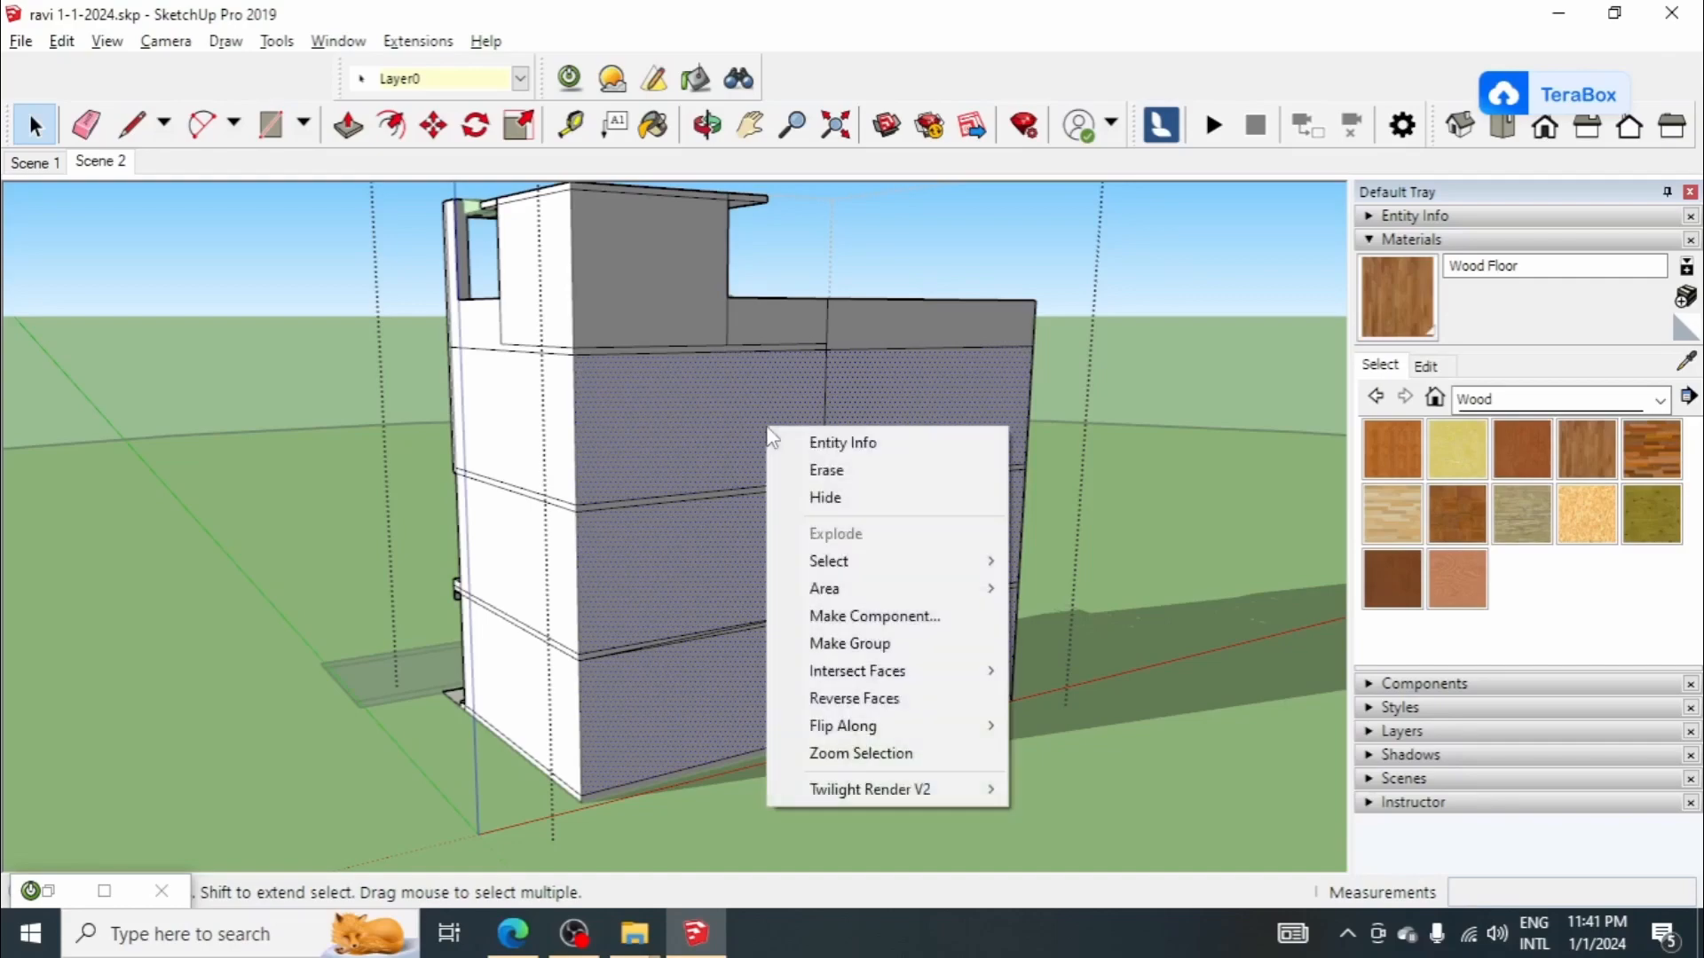
pyautogui.click(839, 497)
pyautogui.moveTo(844, 492); pyautogui.dragTo(688, 313, button='middle')
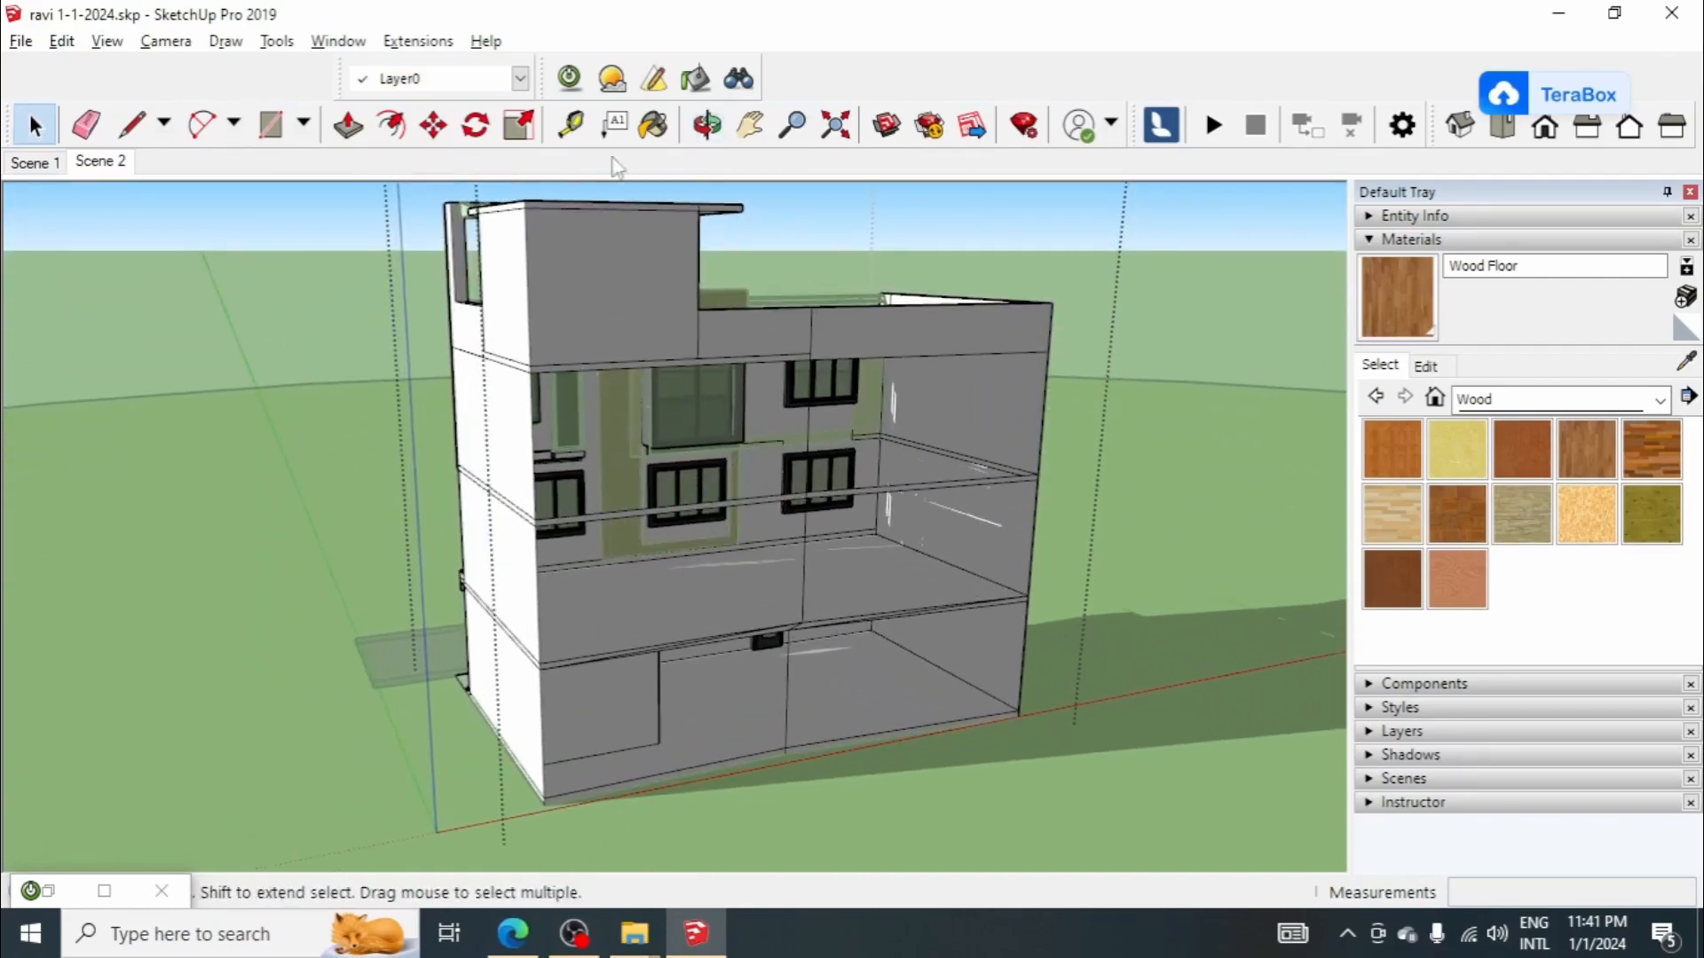
# Step: Create a Twilight light above the middle storey's floor inside the house by placing its anchor, position and target points
pyautogui.click(654, 78)
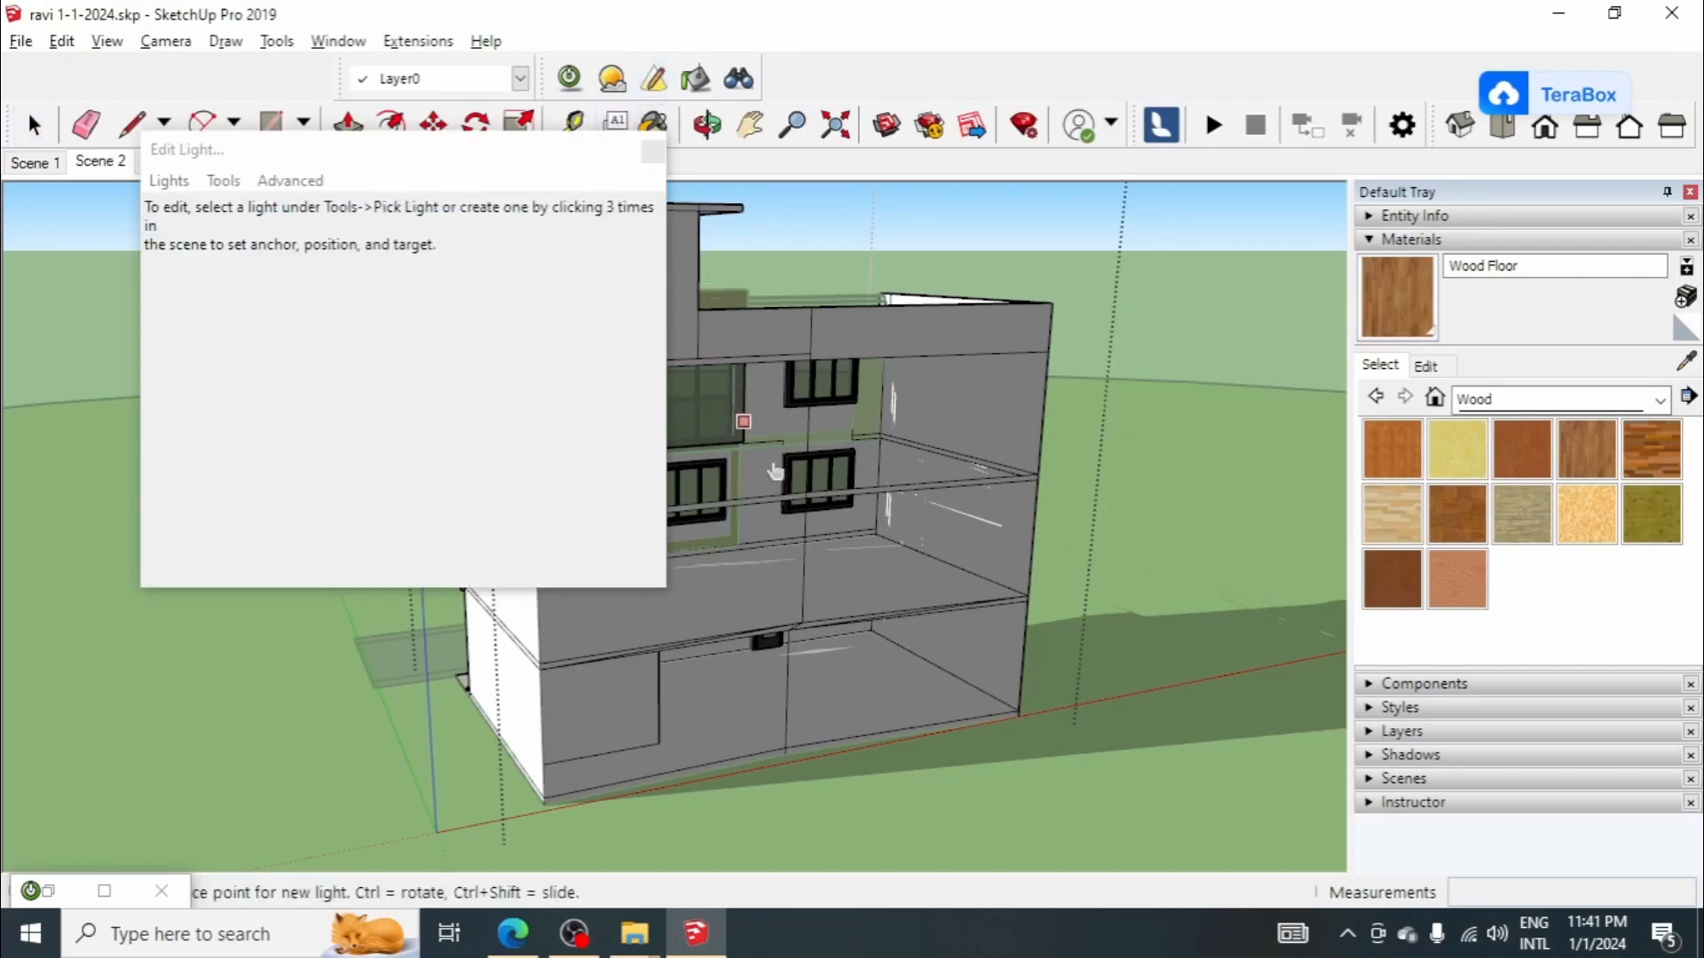
pyautogui.scroll(3, 857, 582)
pyautogui.scroll(-4, 1029, 589)
pyautogui.scroll(1, 911, 592)
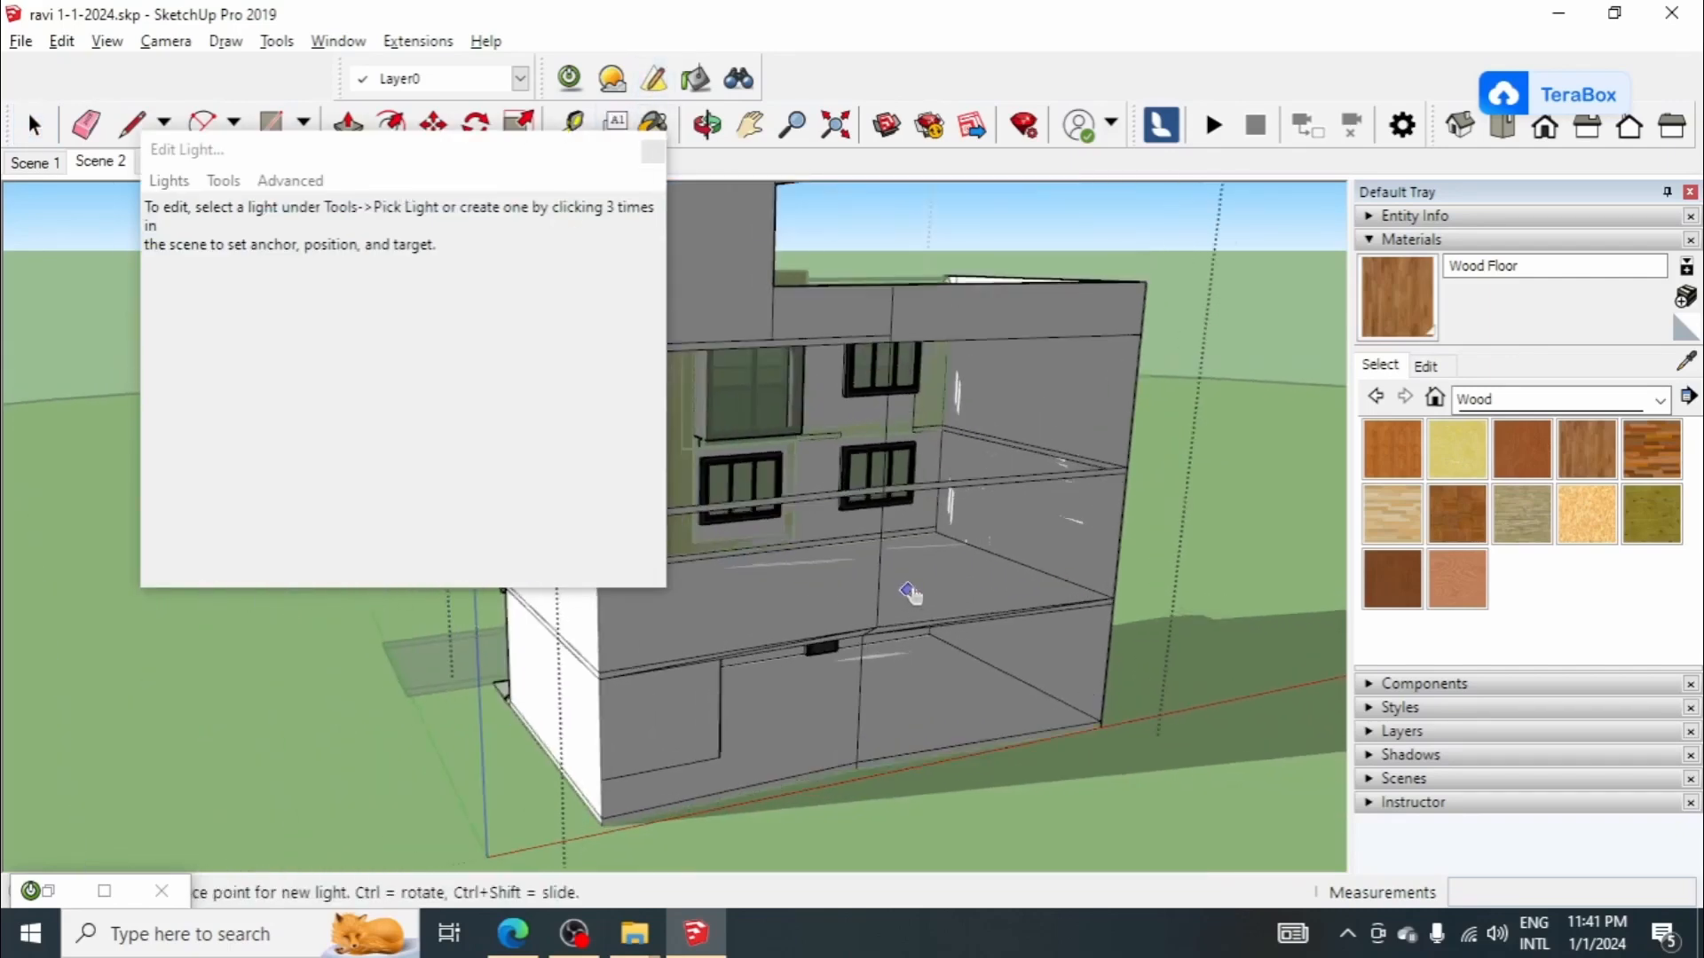
pyautogui.scroll(4, 908, 612)
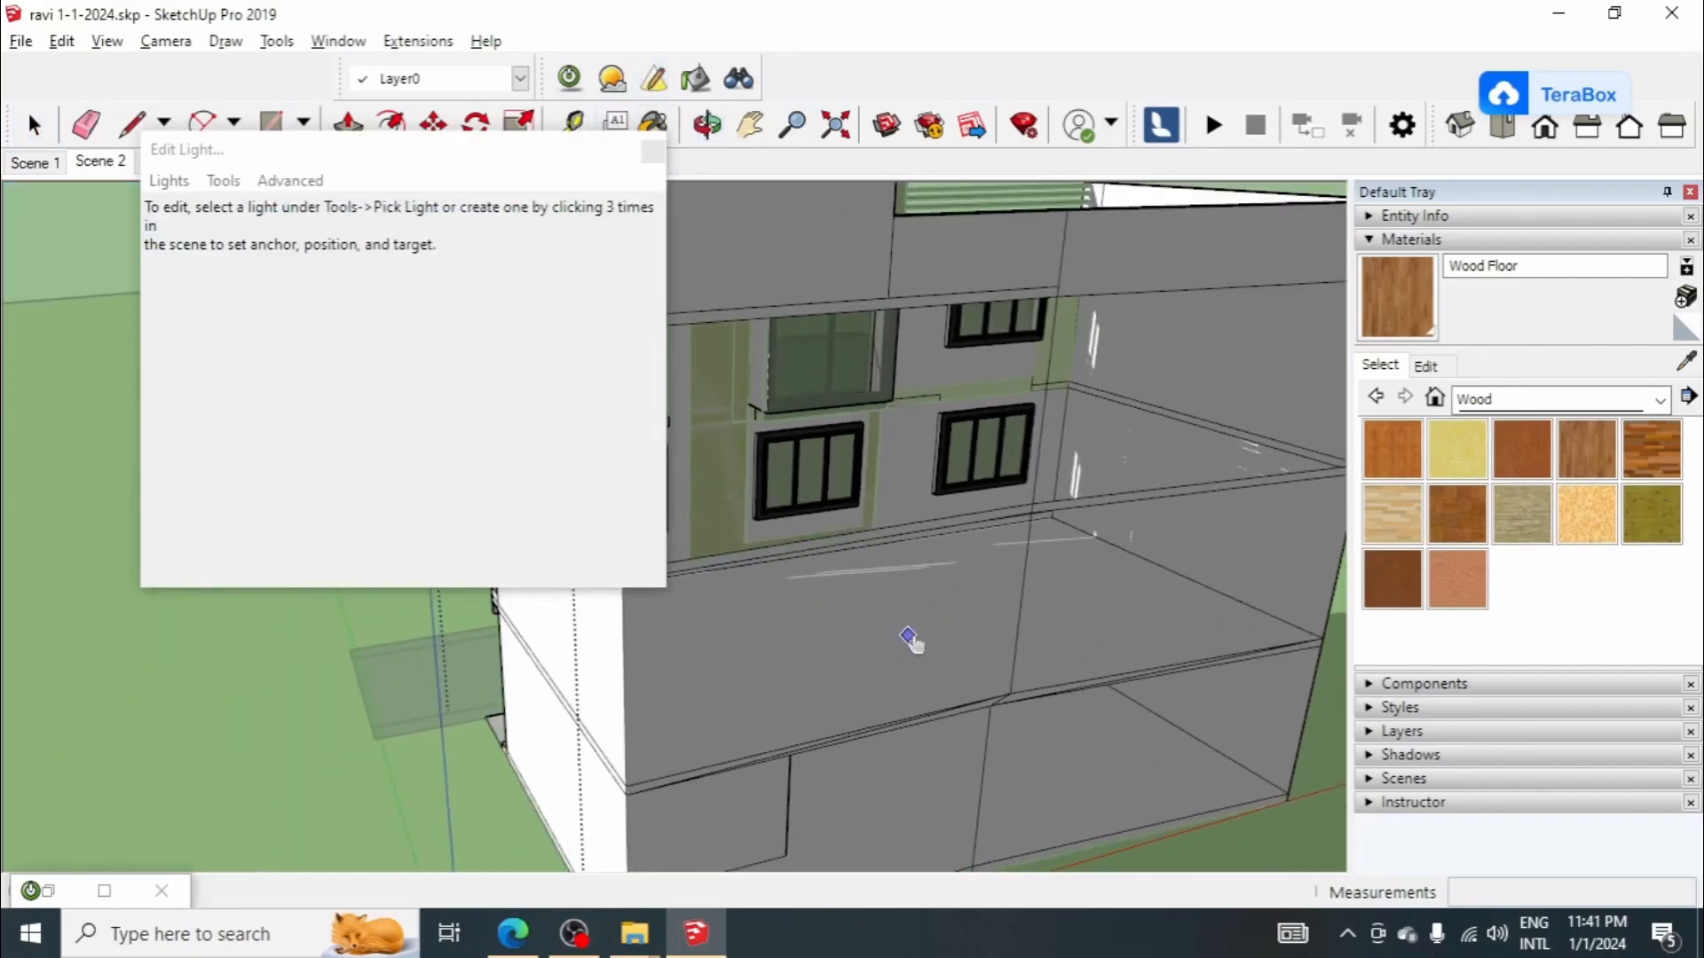
pyautogui.click(924, 574)
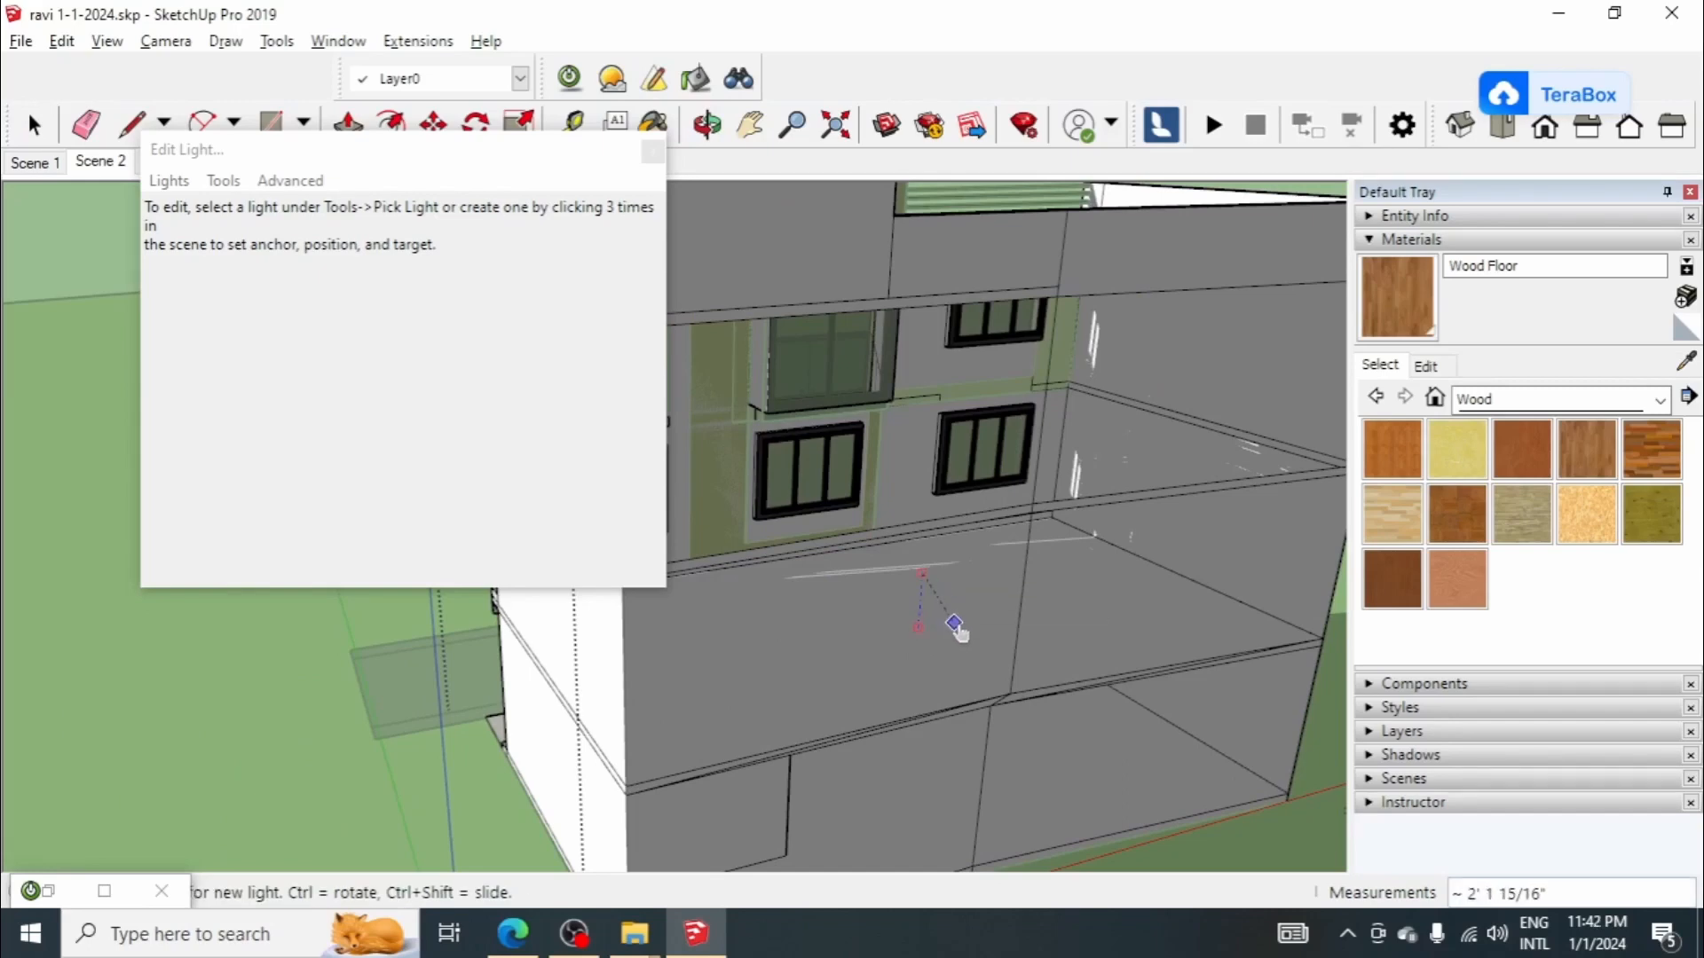
pyautogui.click(955, 624)
pyautogui.scroll(5, 928, 572)
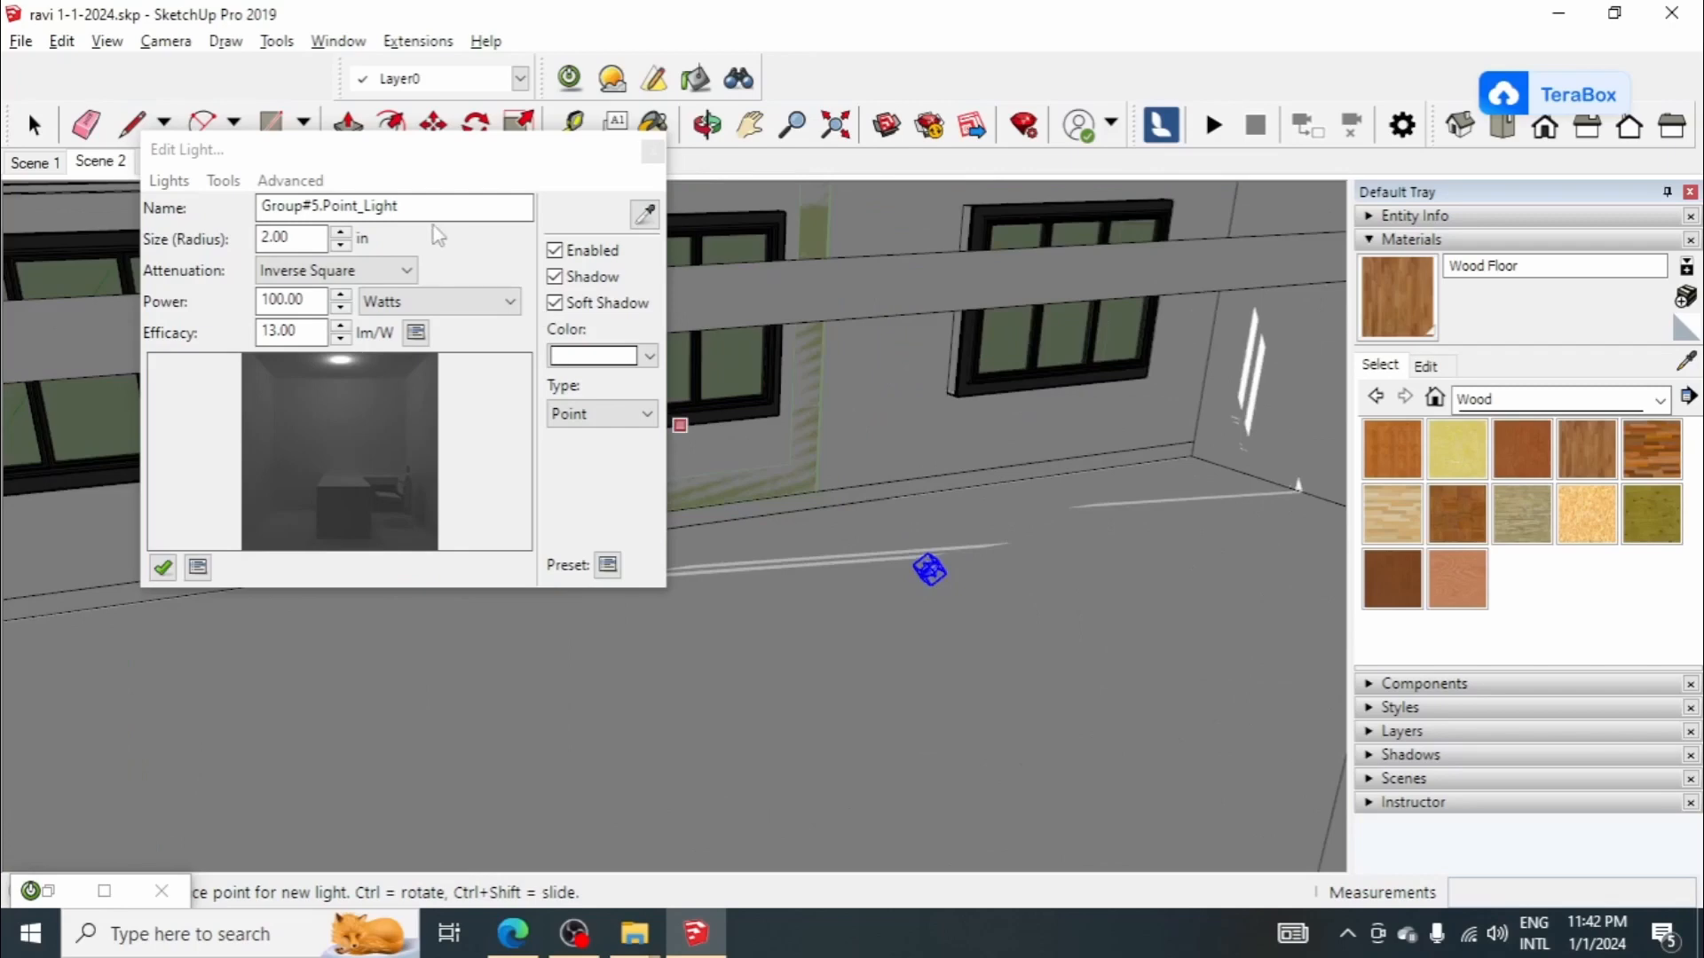
# Step: Try the Spot type for the new light and return it to Point
pyautogui.click(606, 415)
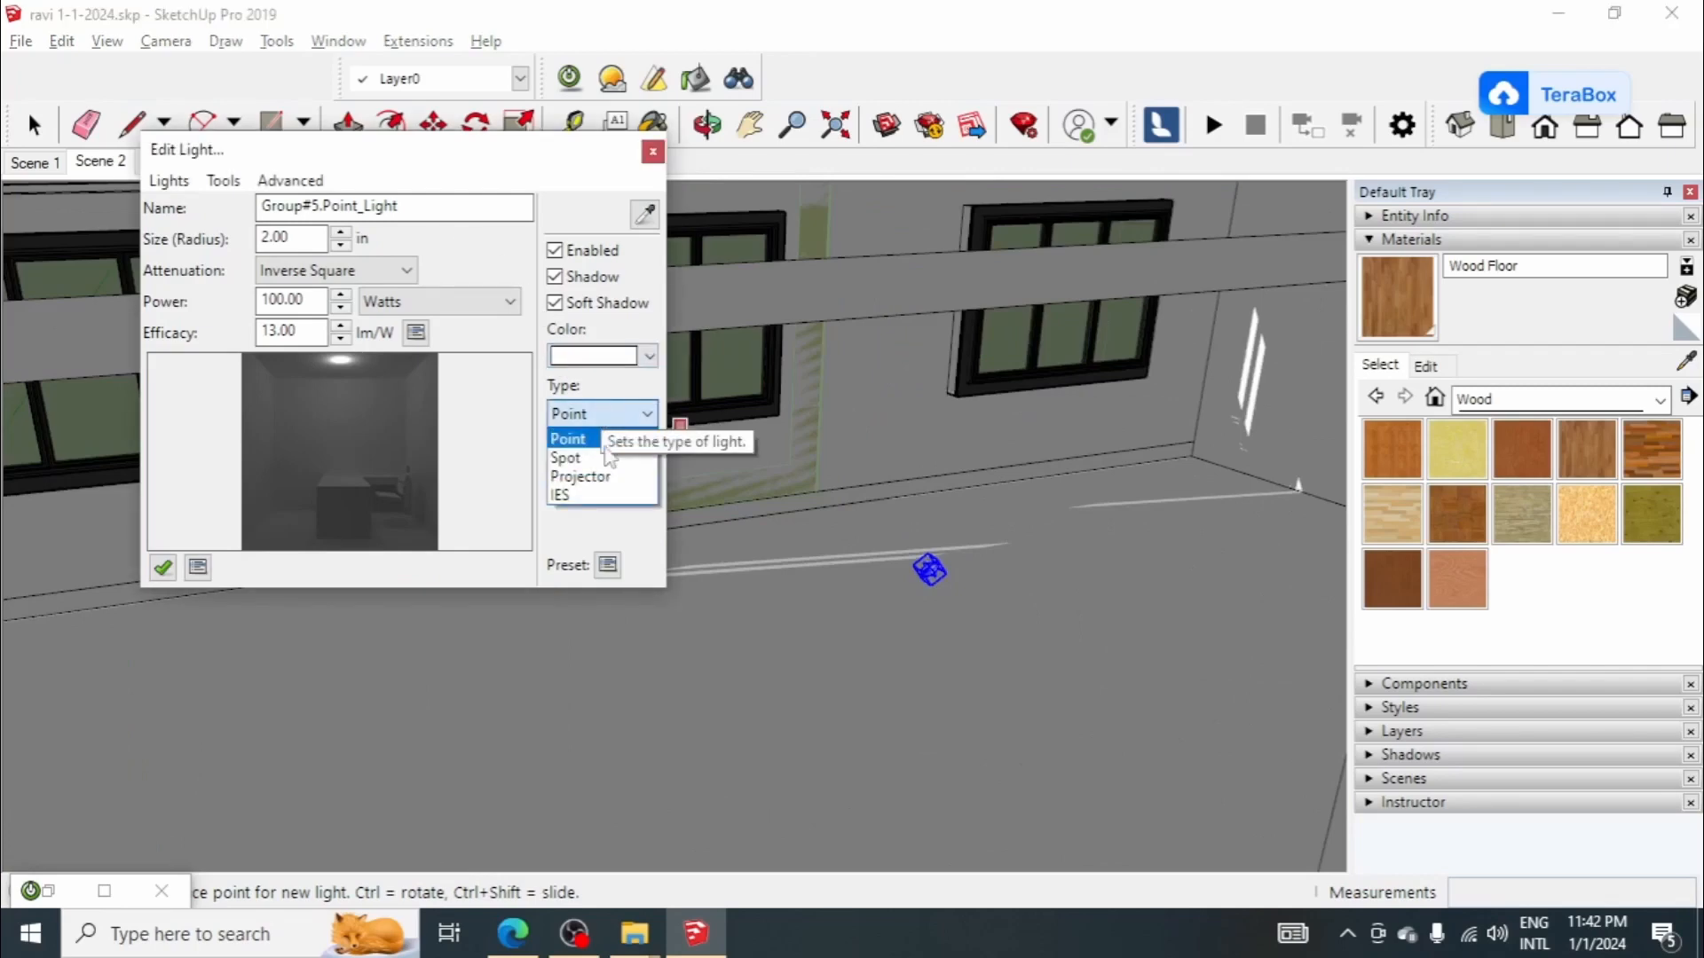
pyautogui.click(565, 458)
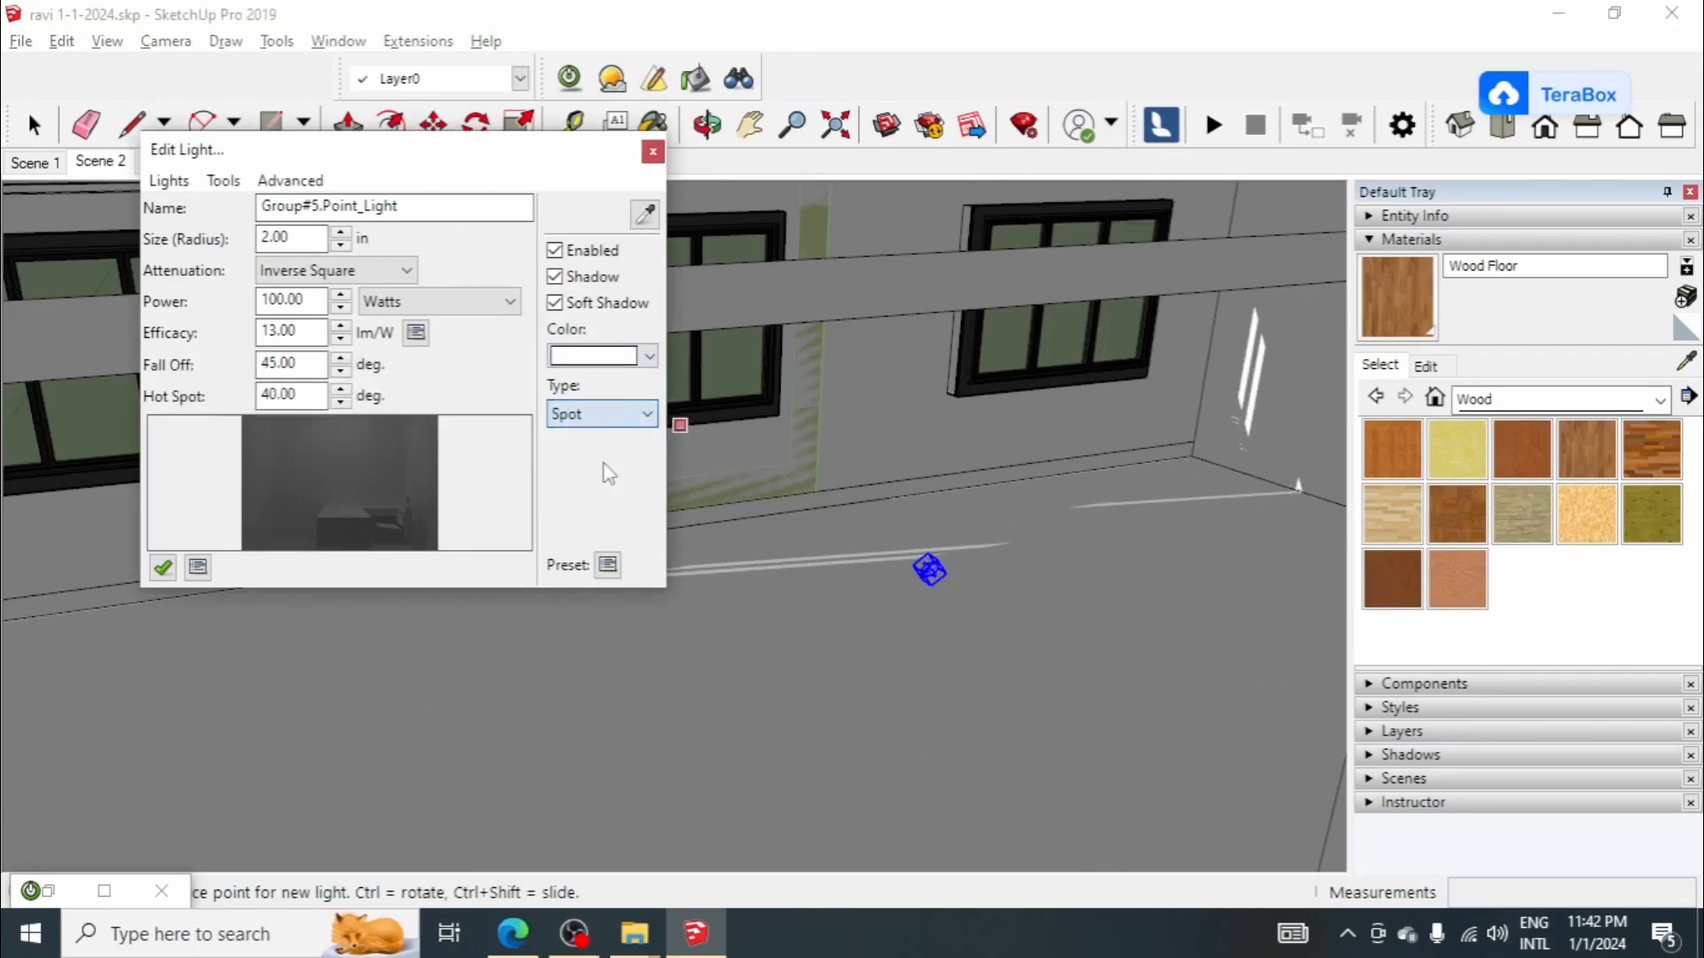
pyautogui.click(569, 411)
pyautogui.click(577, 441)
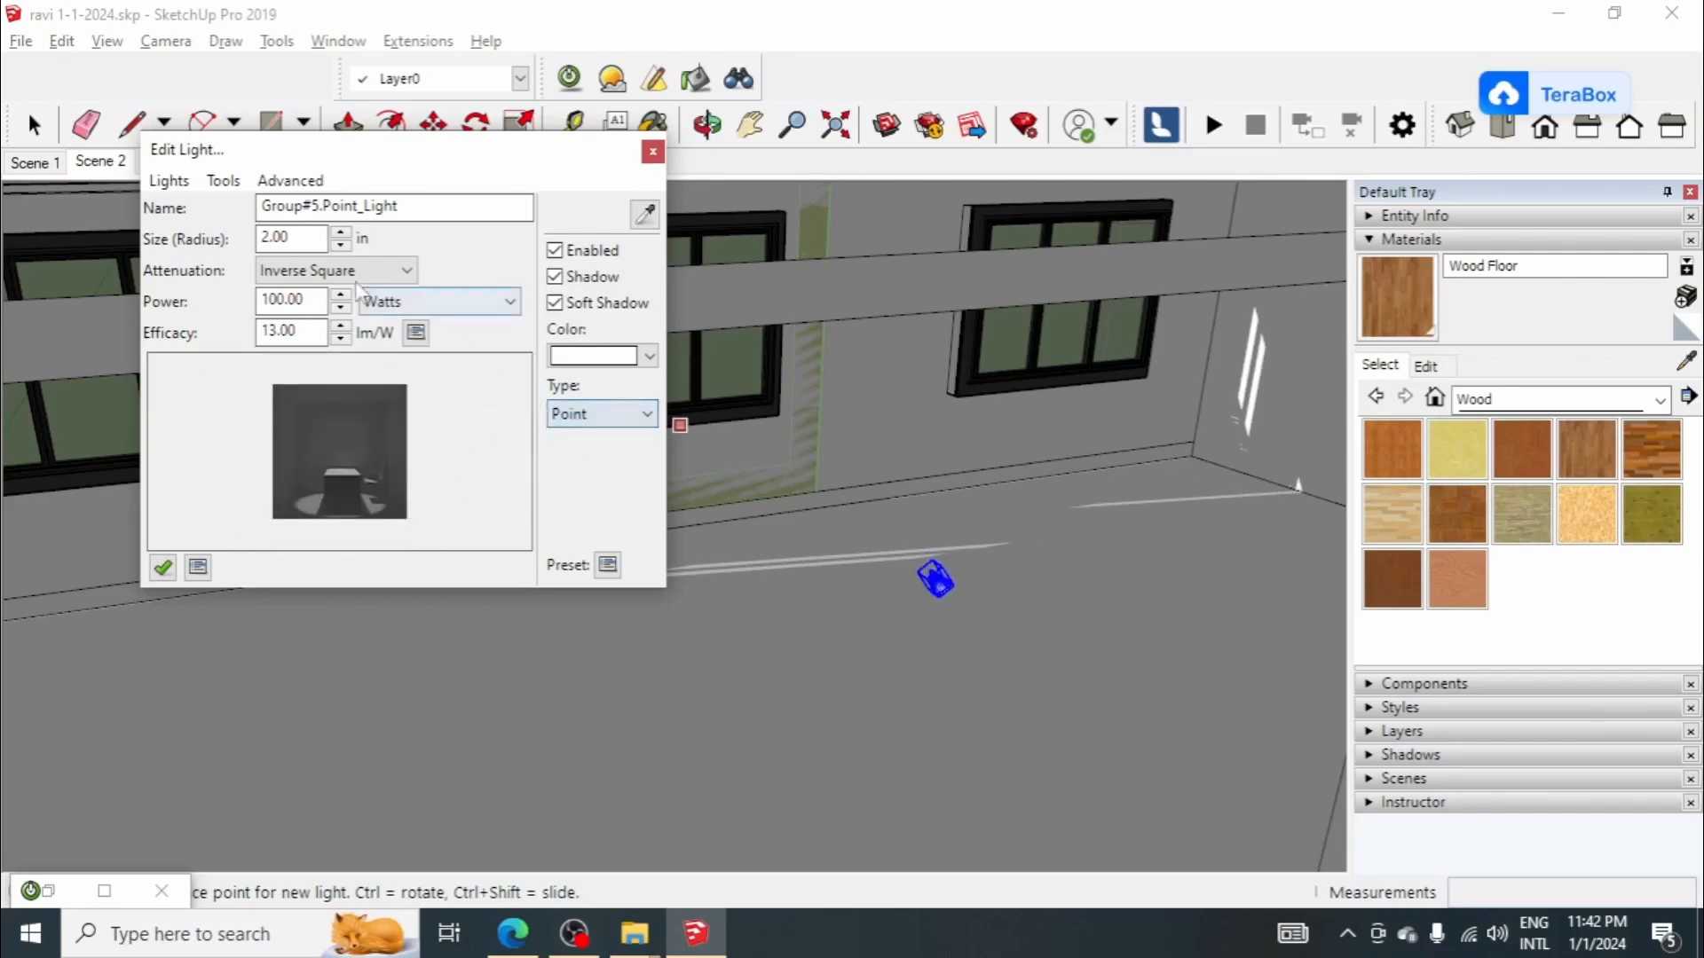
# Step: Set the new point light's attenuation to None
pyautogui.click(354, 270)
pyautogui.click(351, 300)
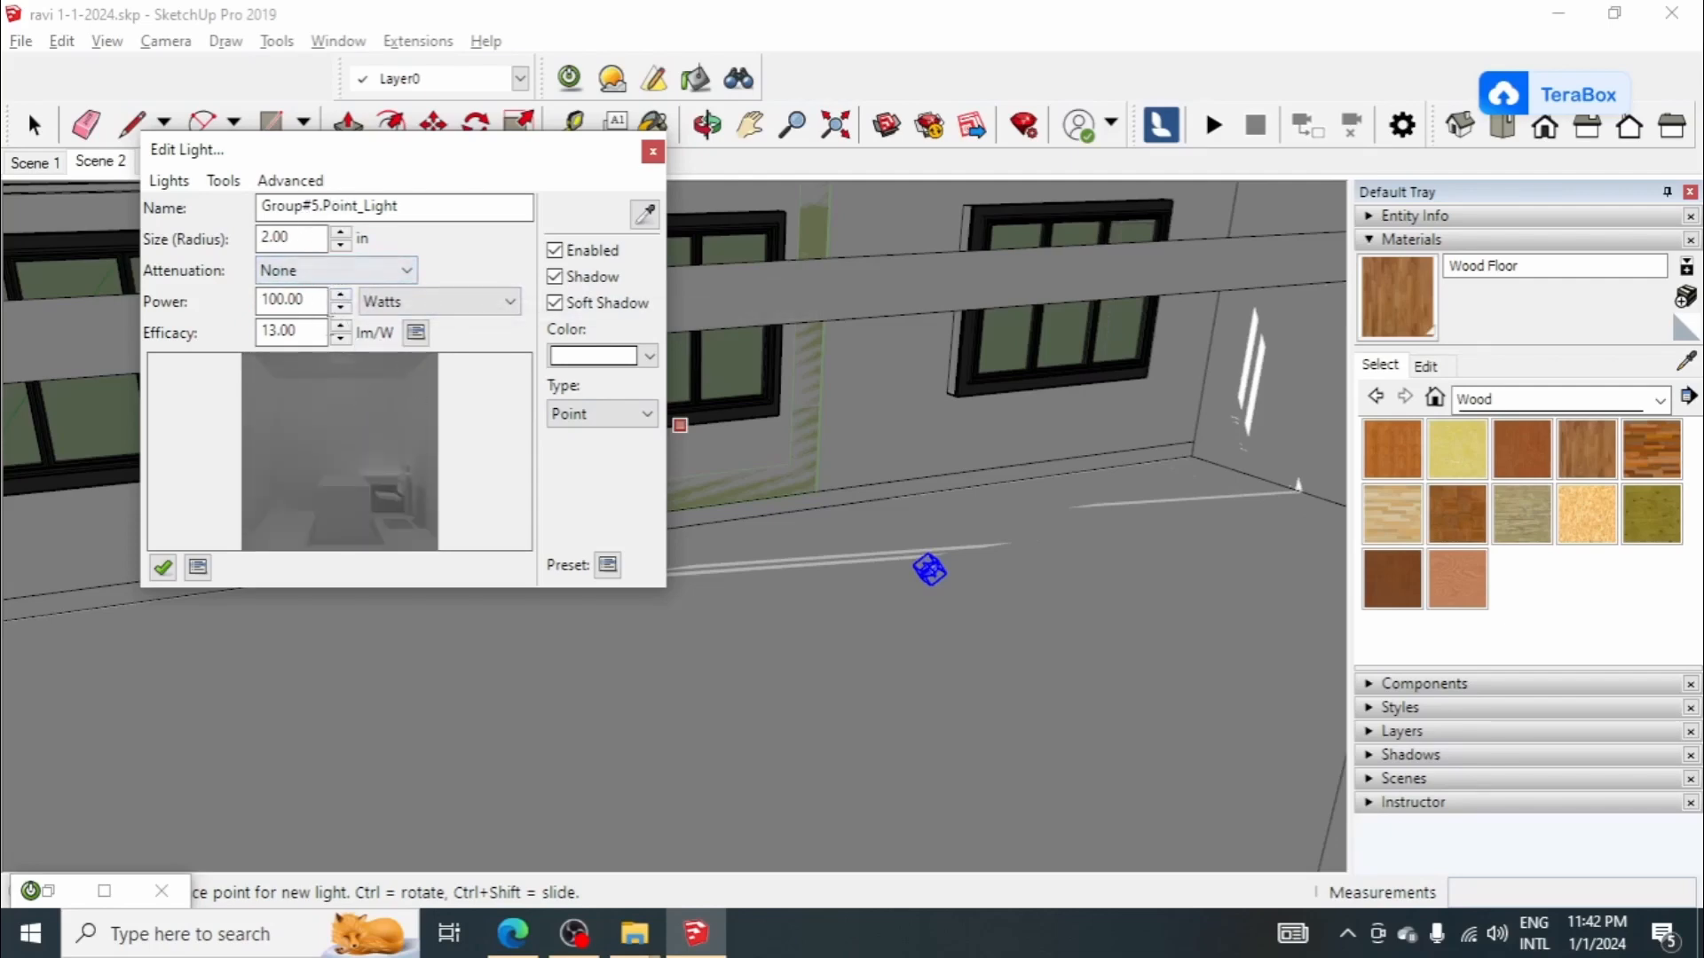
# Step: Set the point light's power to 1000 watts and its color to a dark yellow
pyautogui.moveTo(307, 300); pyautogui.dragTo(183, 307)
pyautogui.click(284, 303)
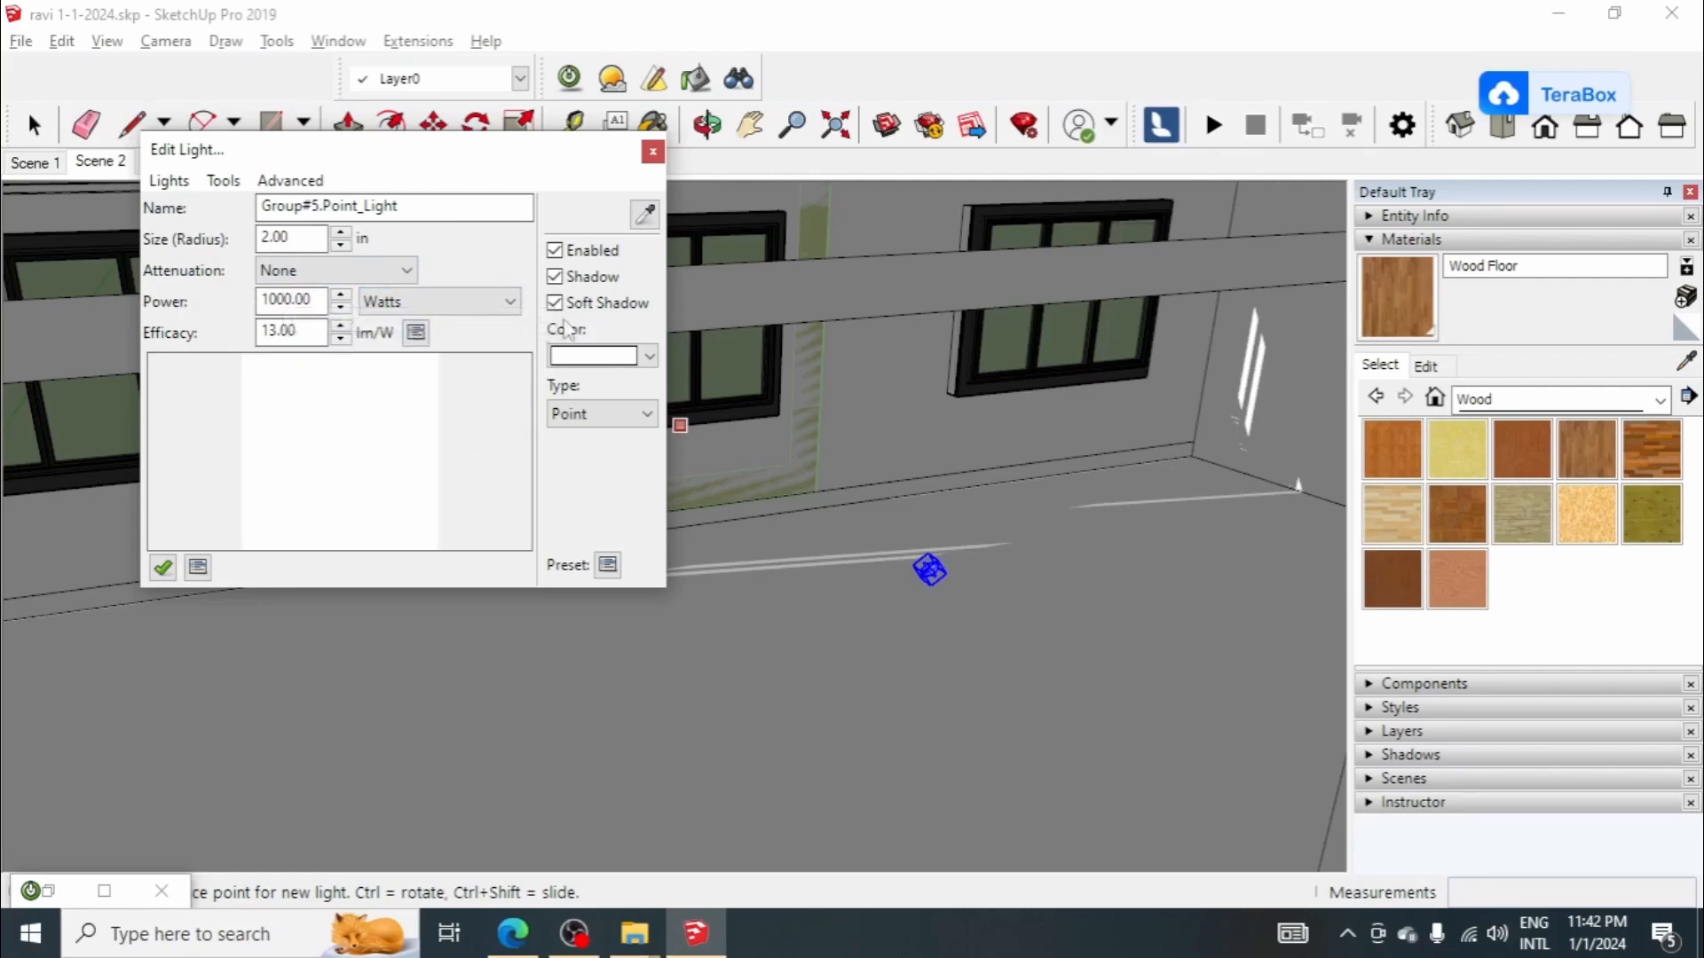
pyautogui.click(591, 356)
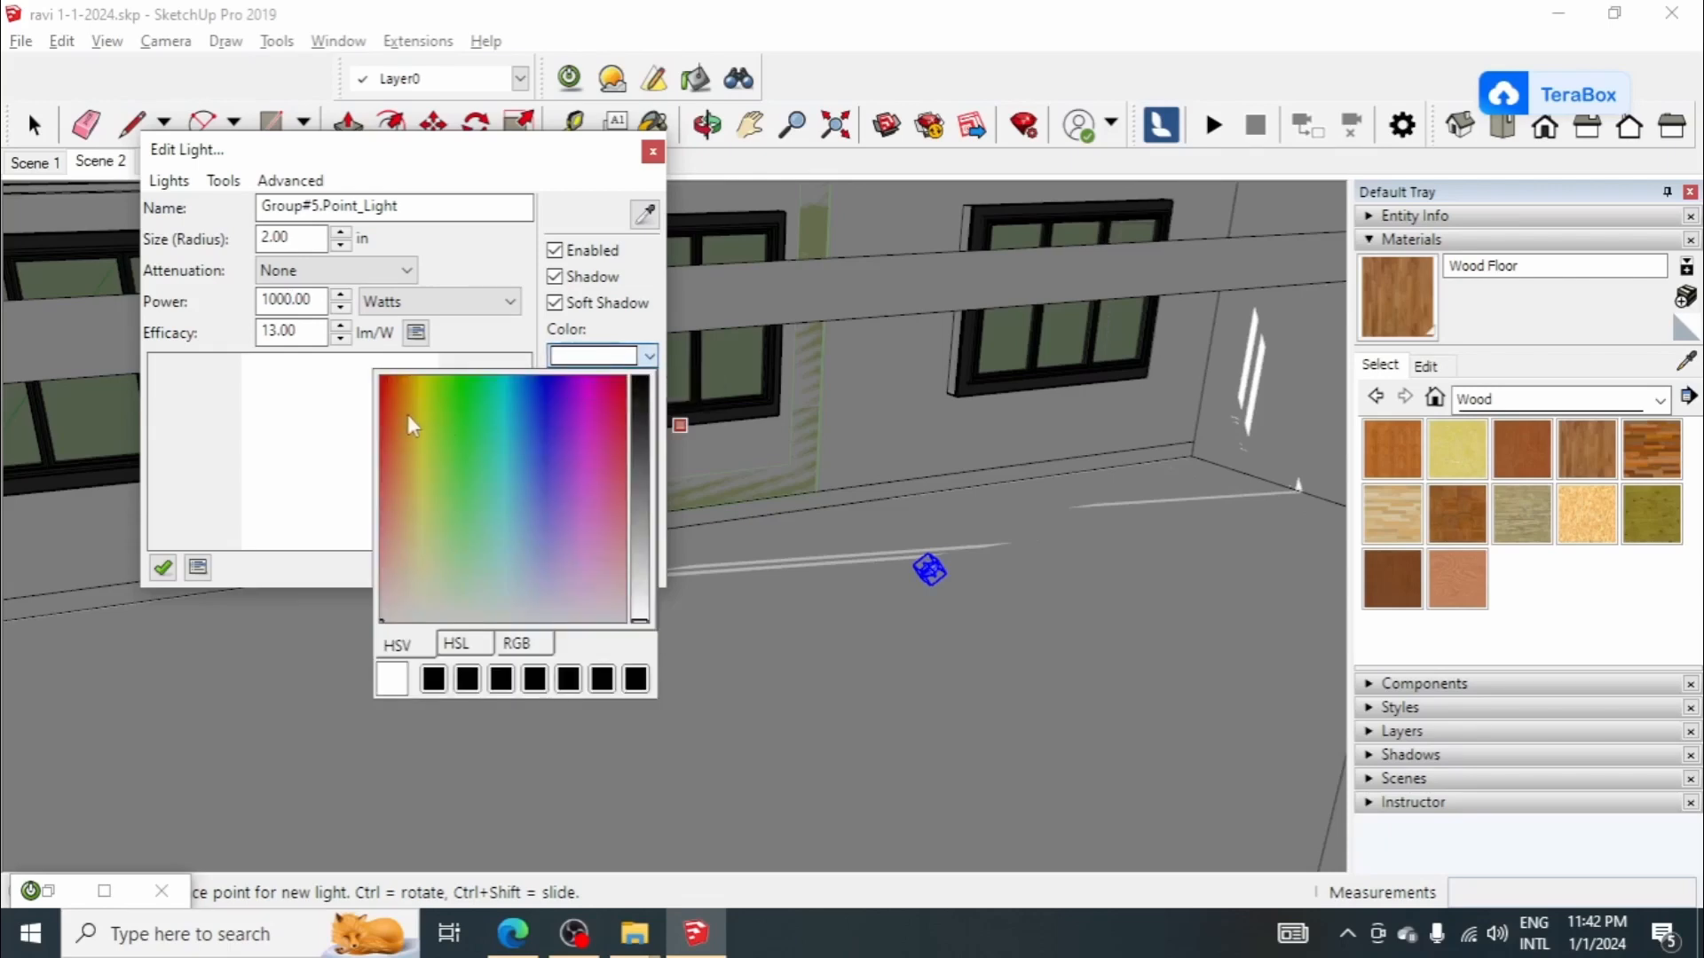
pyautogui.click(414, 408)
pyautogui.click(421, 430)
pyautogui.click(639, 566)
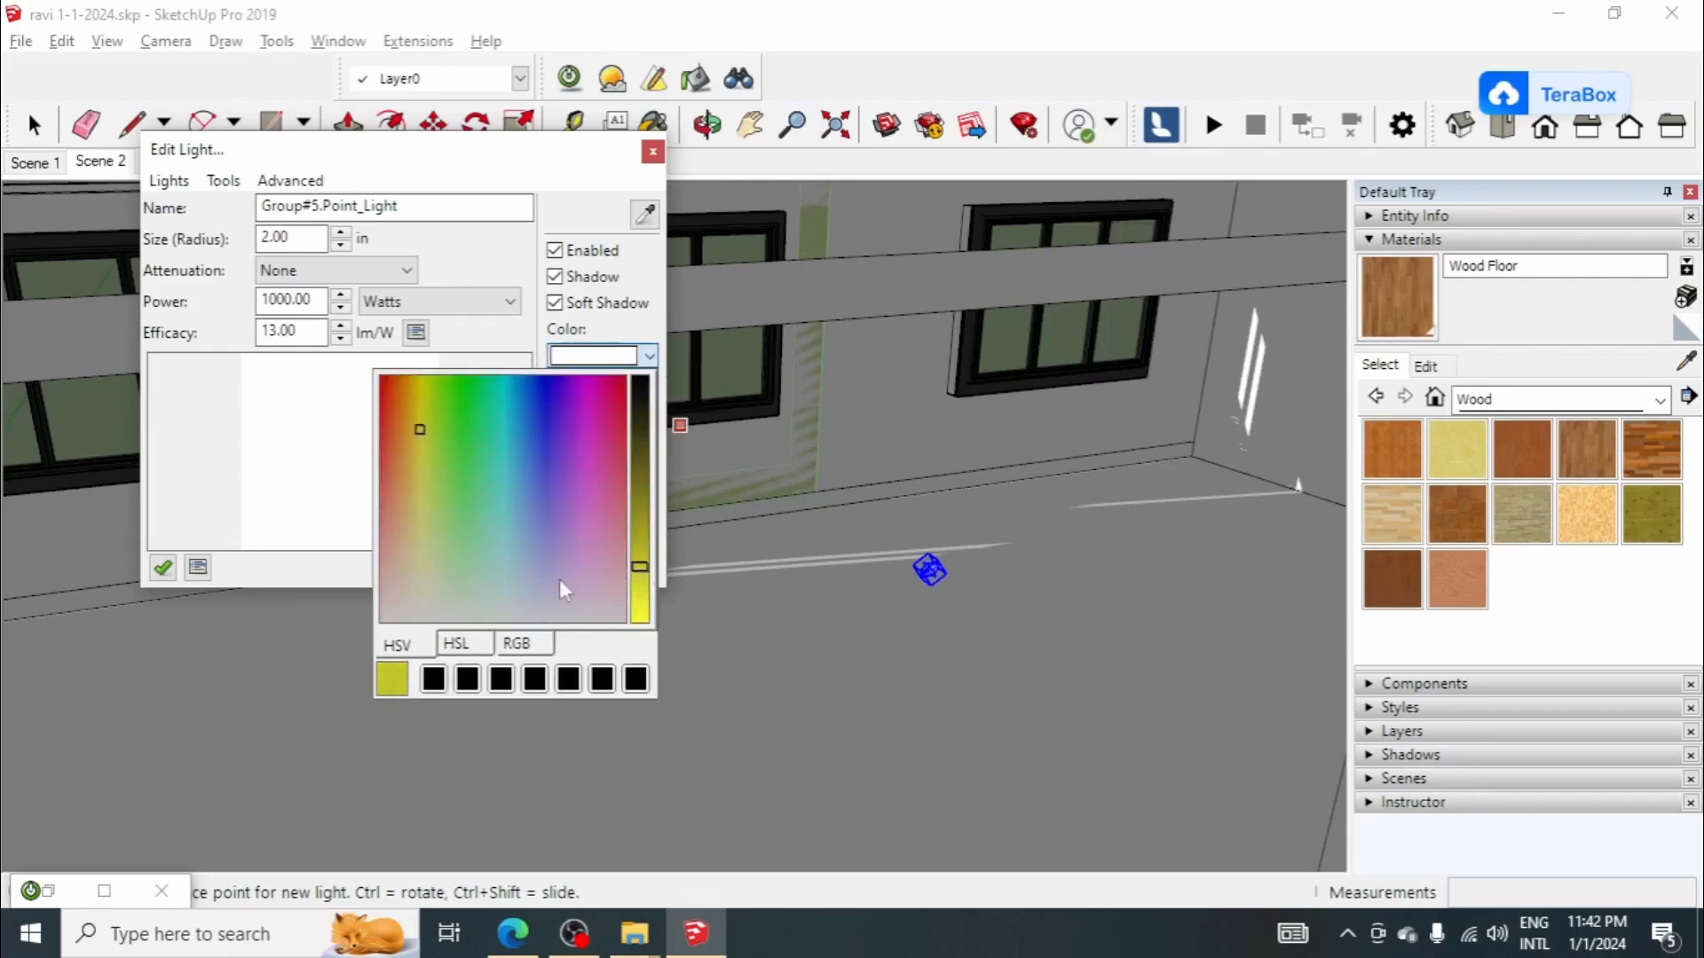
pyautogui.click(416, 409)
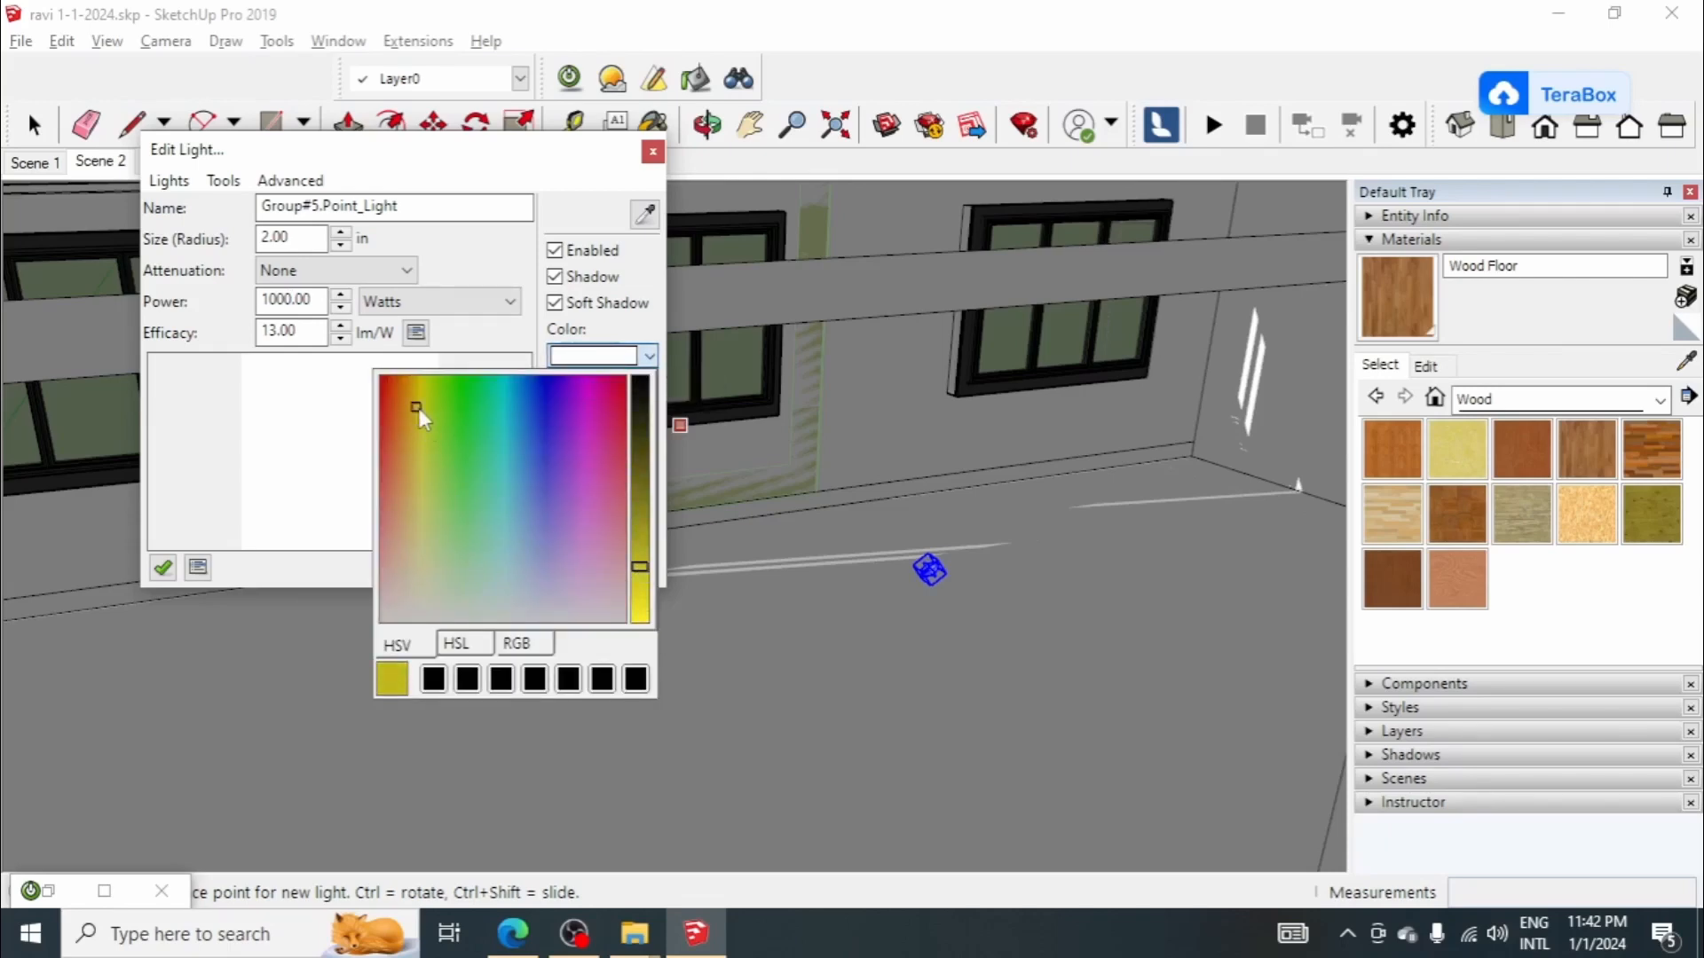
pyautogui.click(593, 359)
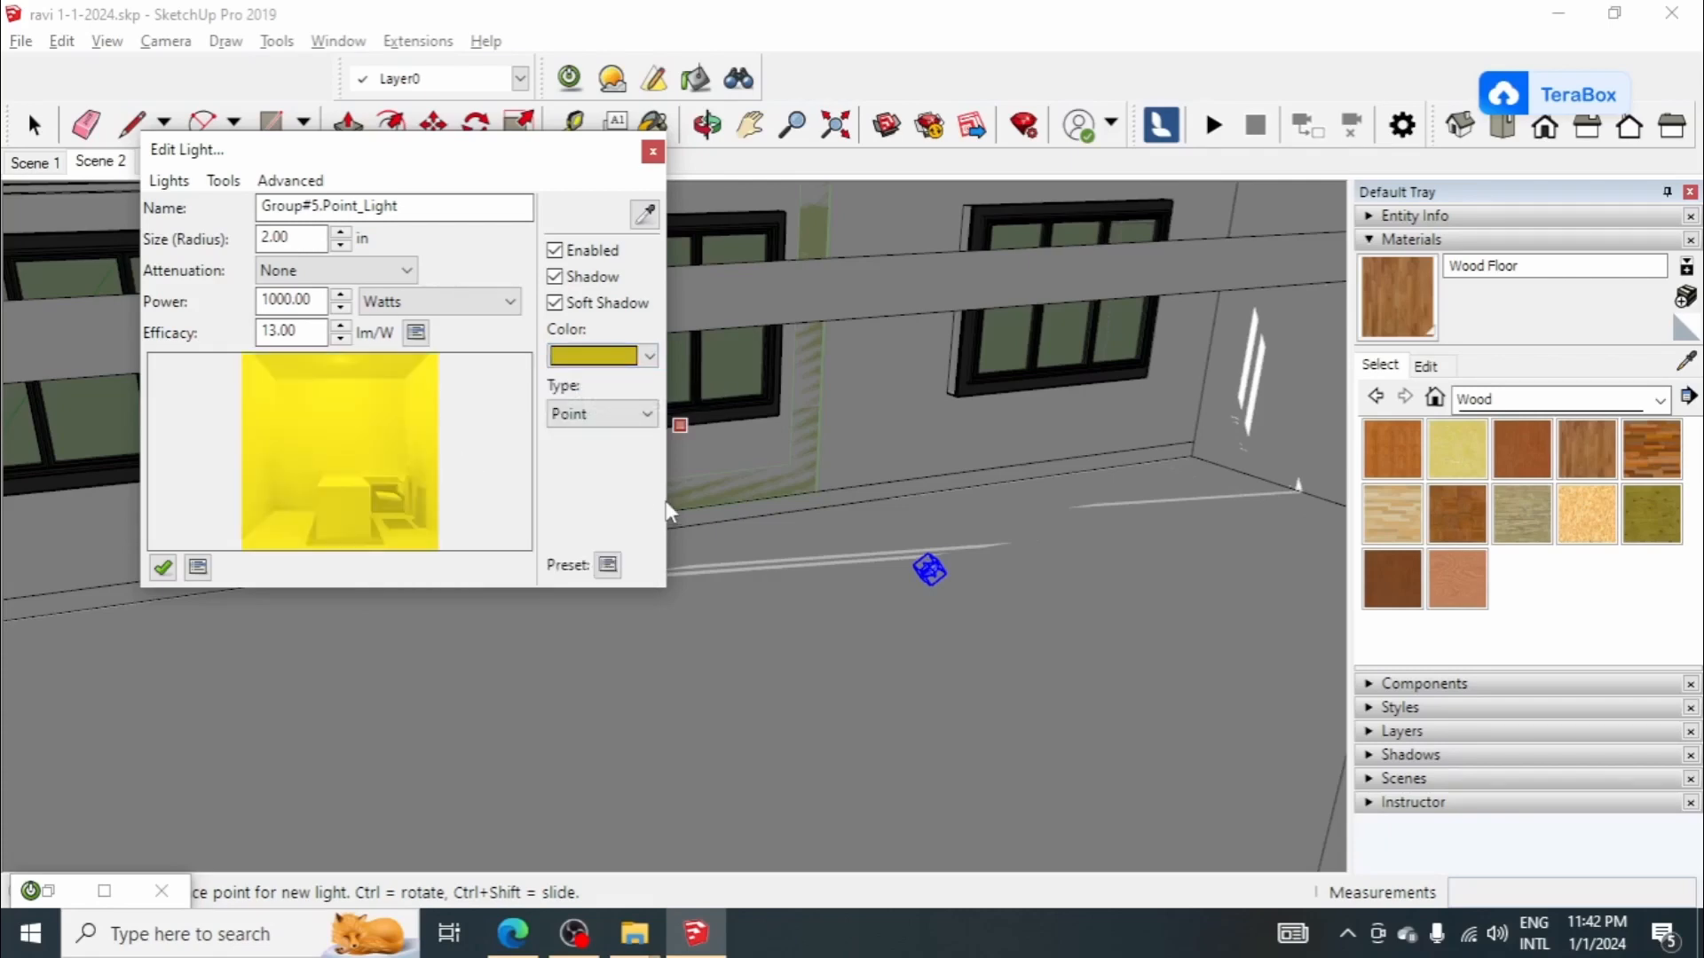
# Step: Move the point light straight up about 8' 4" inside the house
pyautogui.scroll(-2, 979, 562)
pyautogui.moveTo(892, 541)
pyautogui.mouseDown(button='middle')
pyautogui.moveTo(913, 528)
pyautogui.moveTo(919, 484)
pyautogui.mouseUp(button='middle')
pyautogui.scroll(-3, 830, 495)
pyautogui.scroll(4, 887, 515)
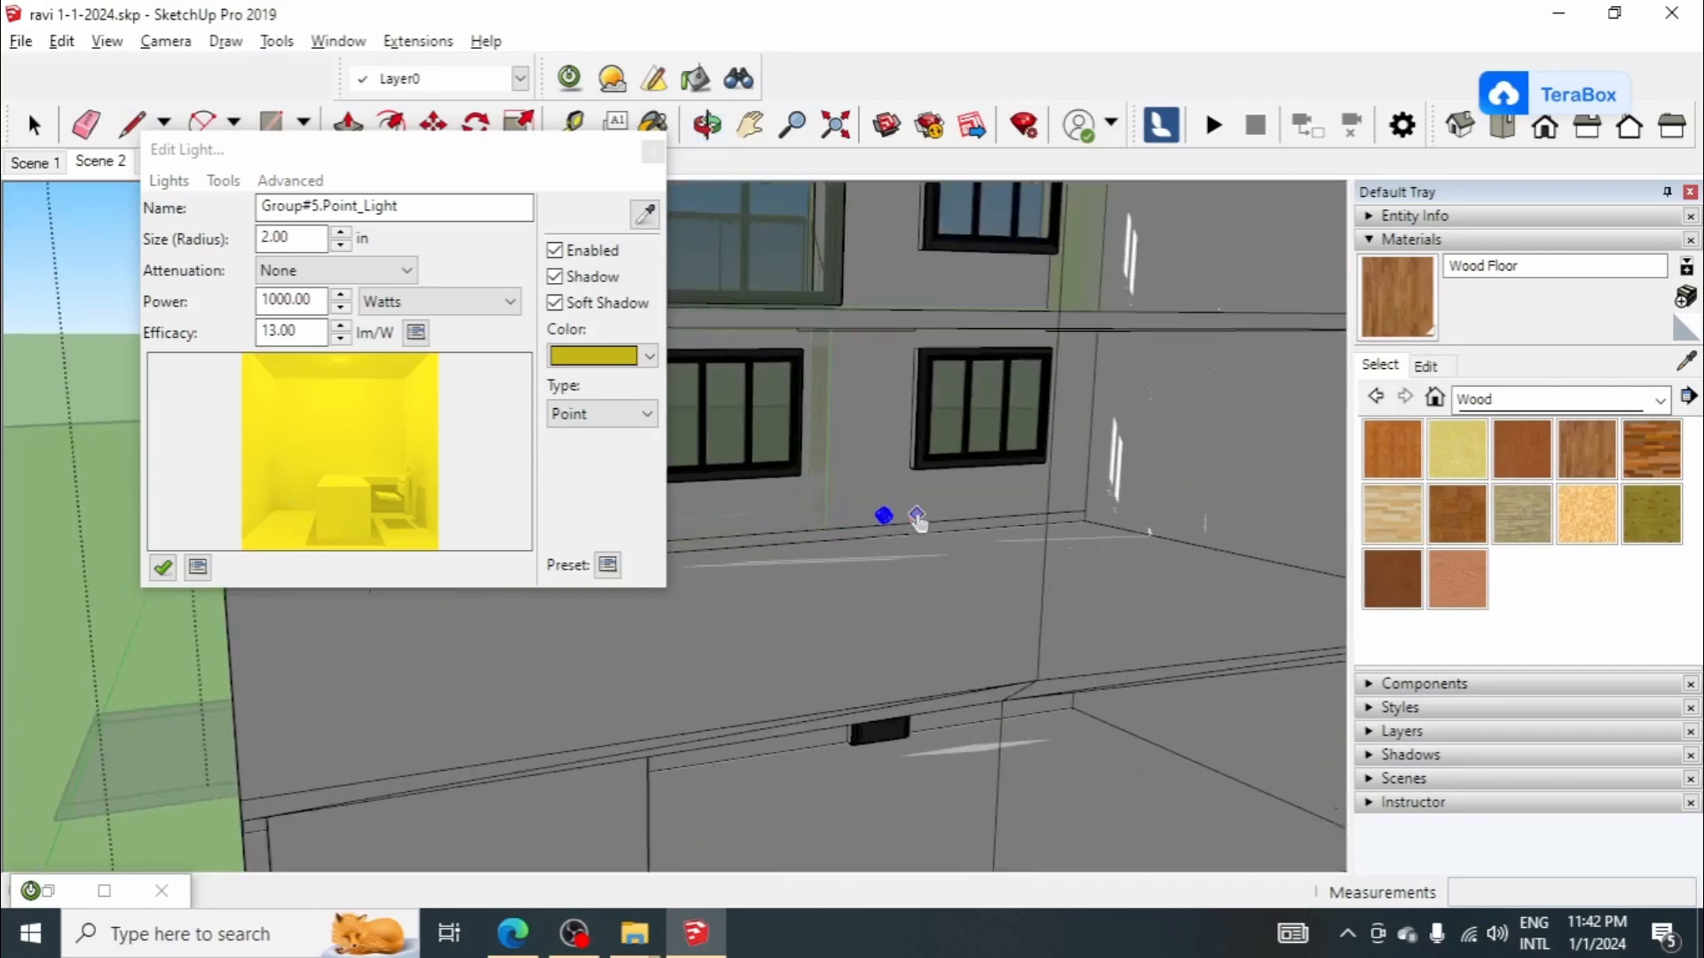
pyautogui.click(883, 517)
pyautogui.moveTo(883, 518); pyautogui.dragTo(997, 533, button='middle')
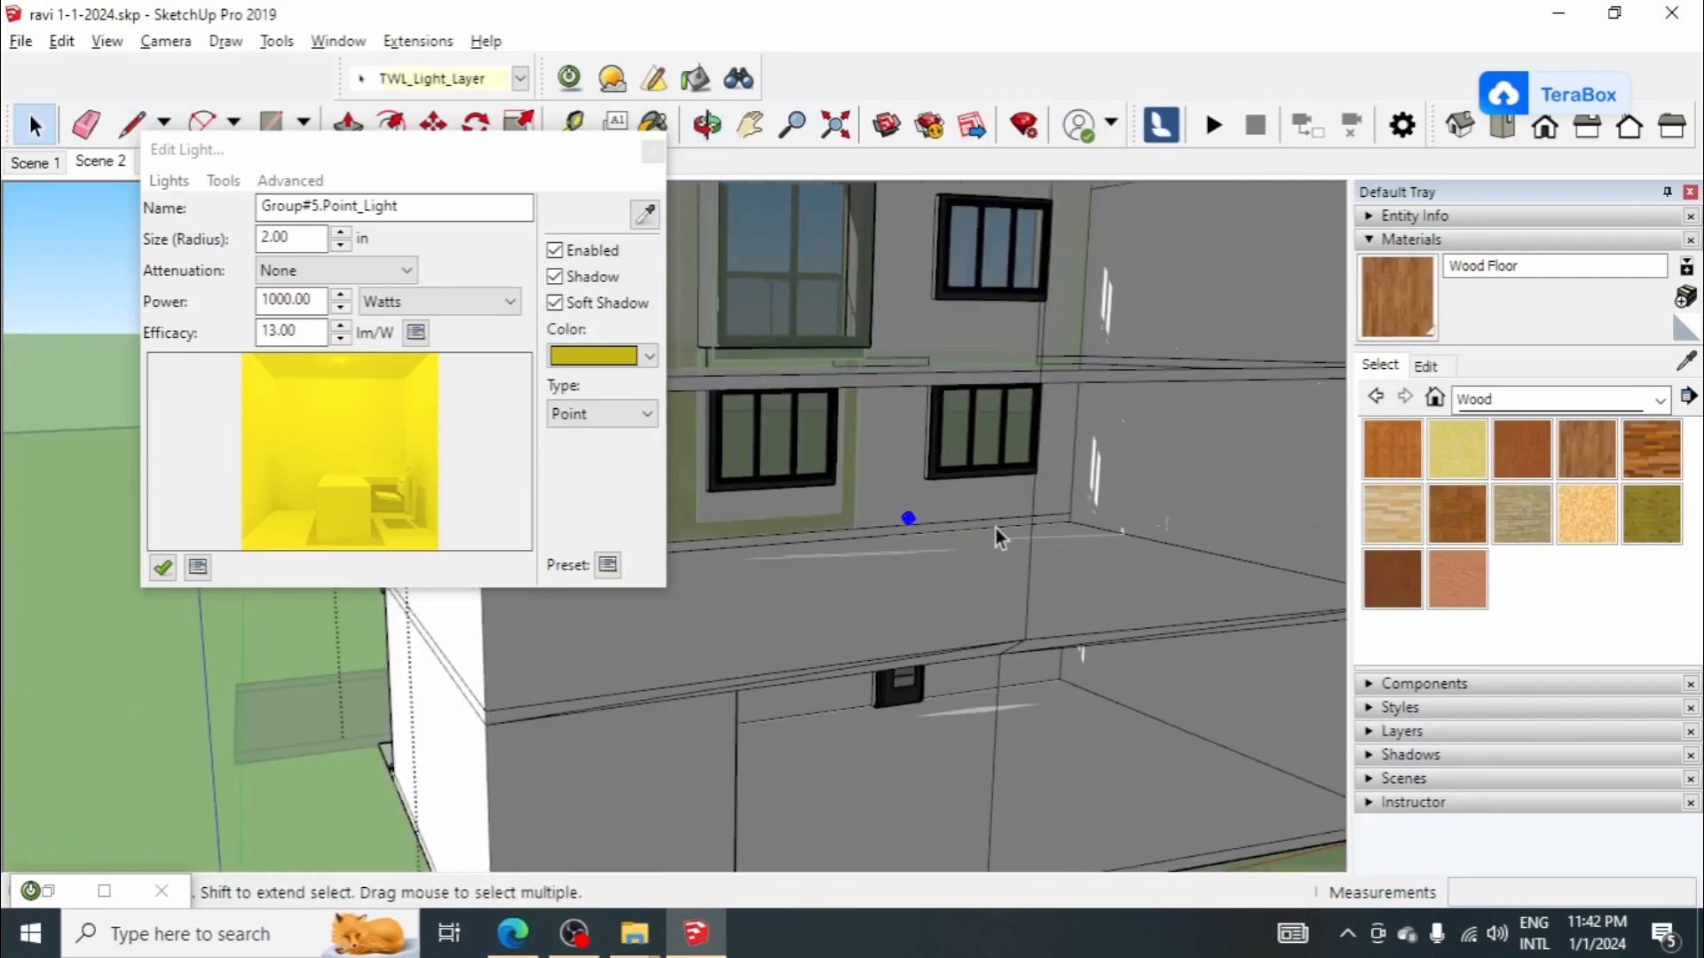
pyautogui.press('m')
pyautogui.click(1227, 524)
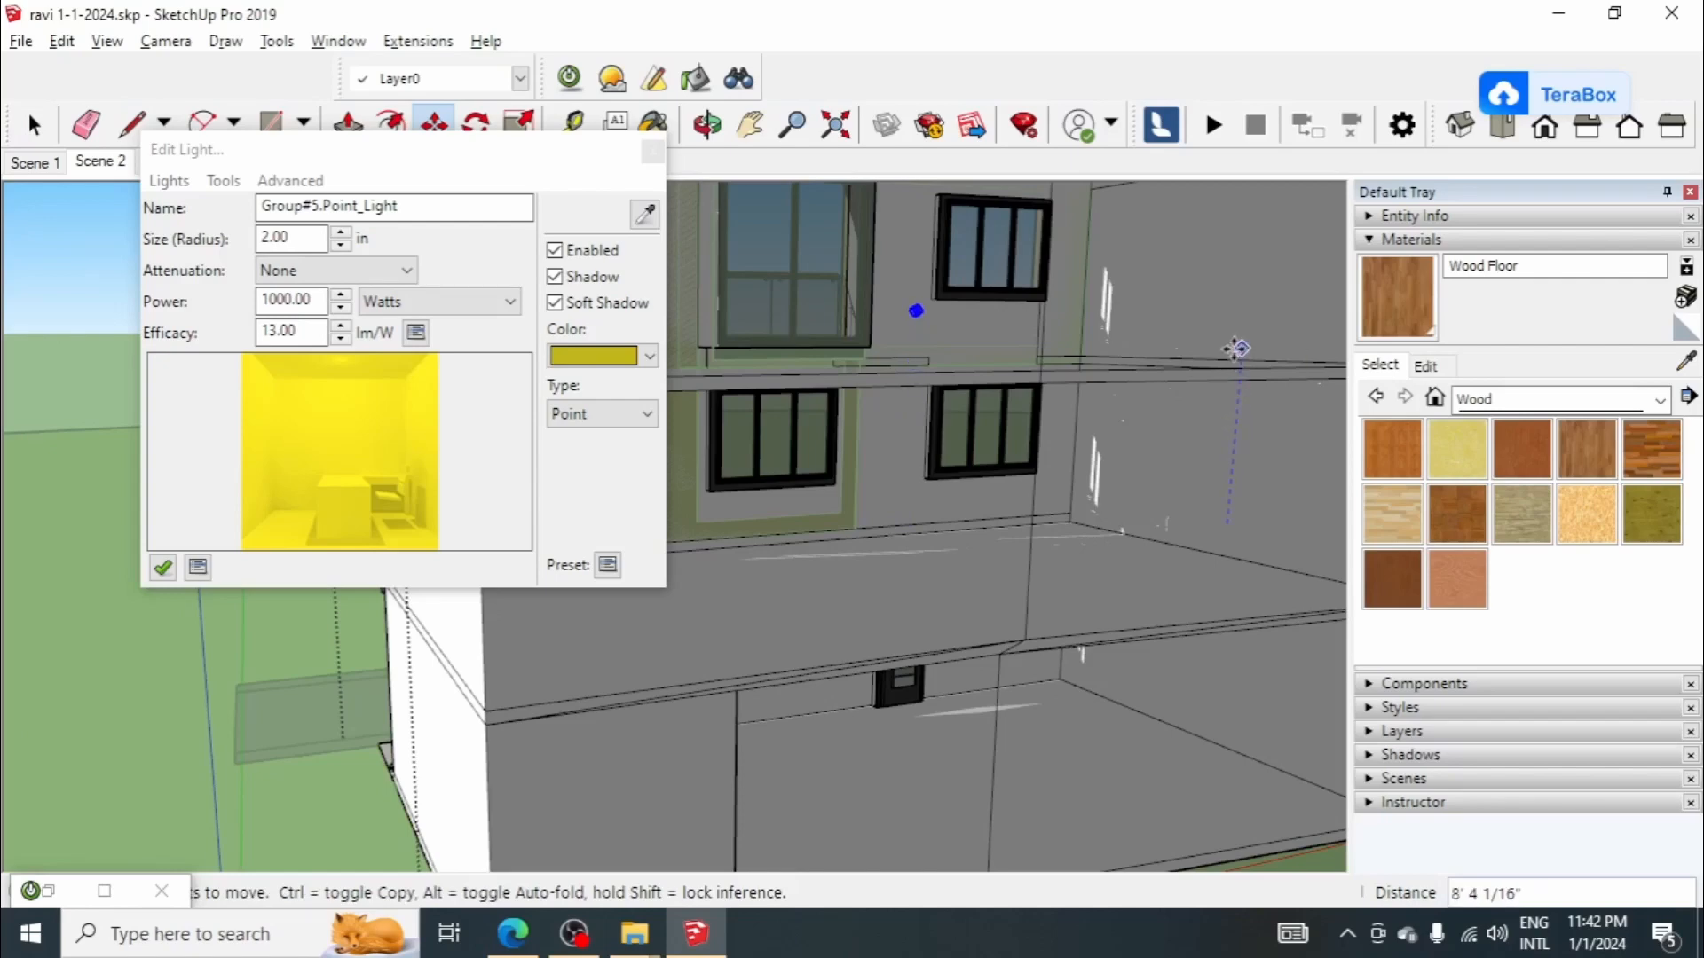
pyautogui.click(1234, 348)
# Step: Copy the point light about 12' 1" down to the ground storey and shift the copy about 4' 5" within it
pyautogui.scroll(-5, 985, 347)
pyautogui.moveTo(905, 355); pyautogui.dragTo(917, 494, button='middle')
pyautogui.scroll(6, 906, 444)
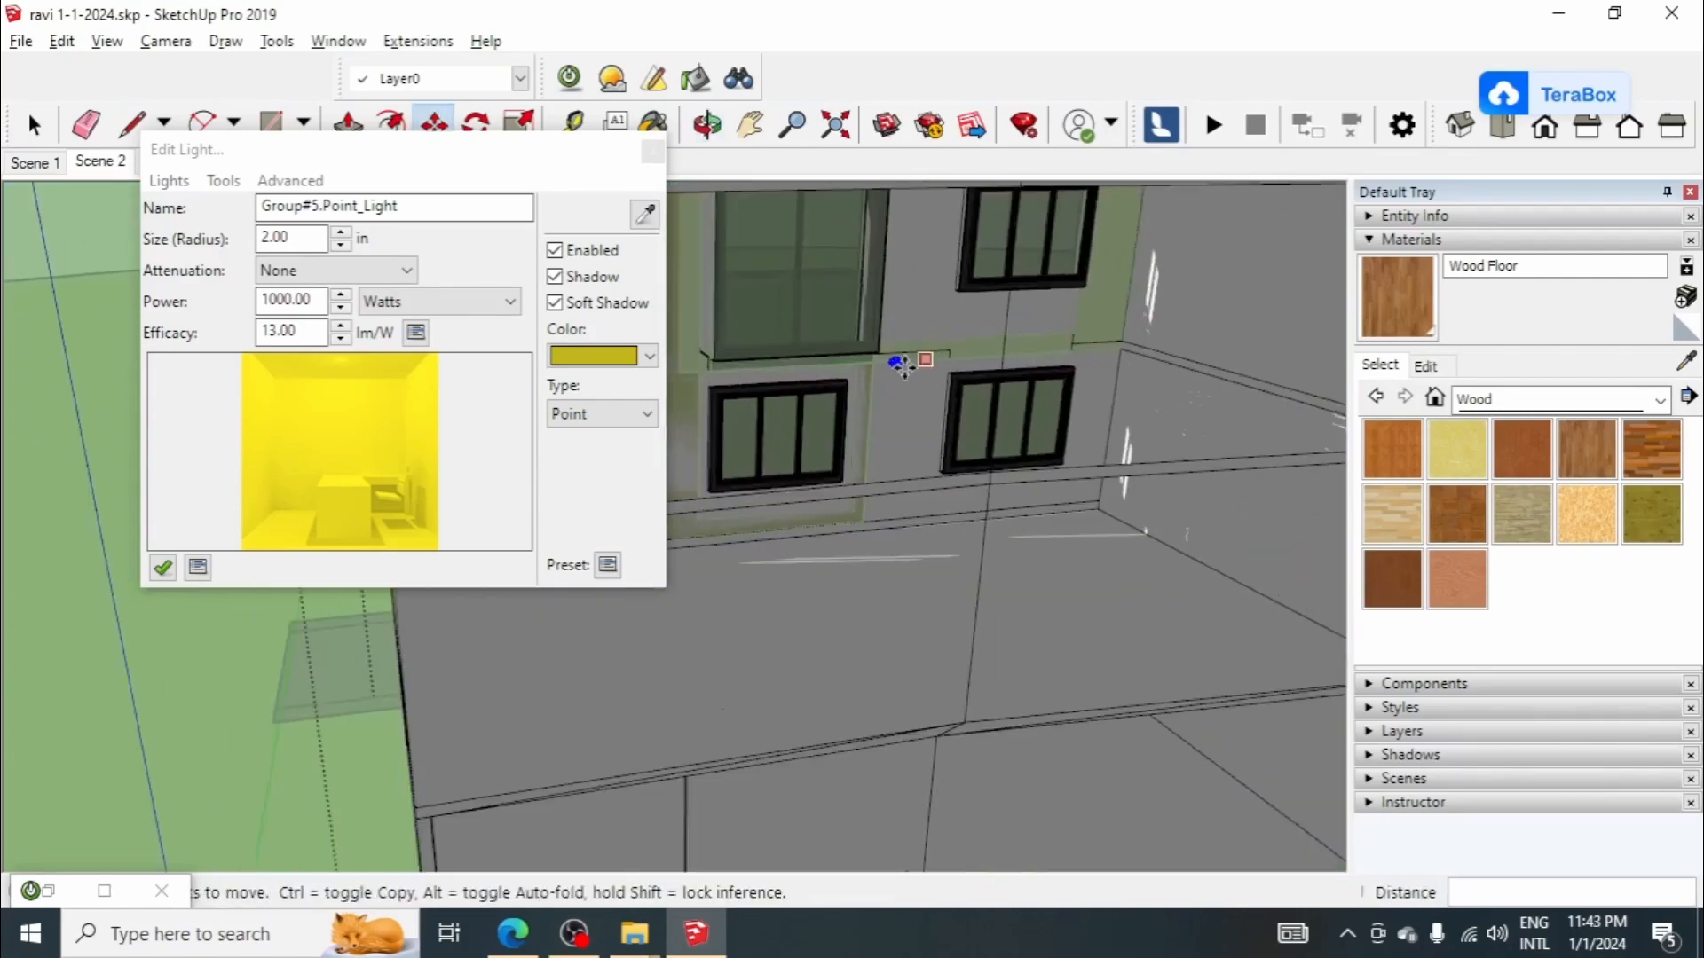
pyautogui.scroll(-4, 892, 399)
pyautogui.click(740, 593)
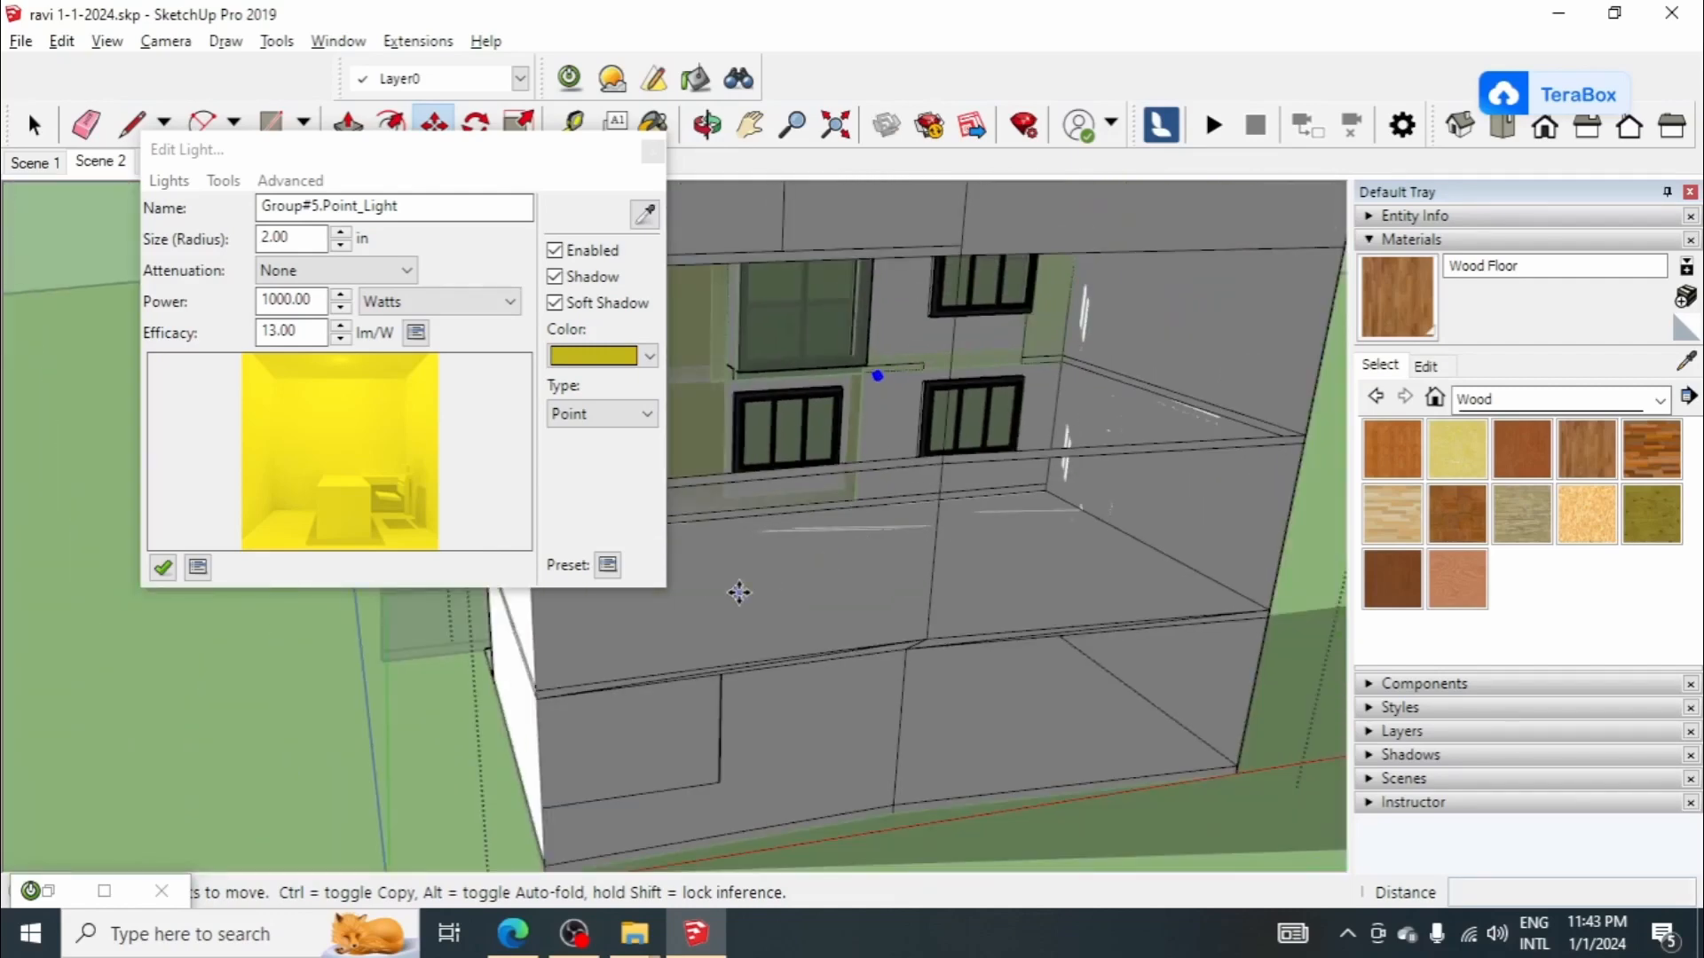
pyautogui.click(883, 589)
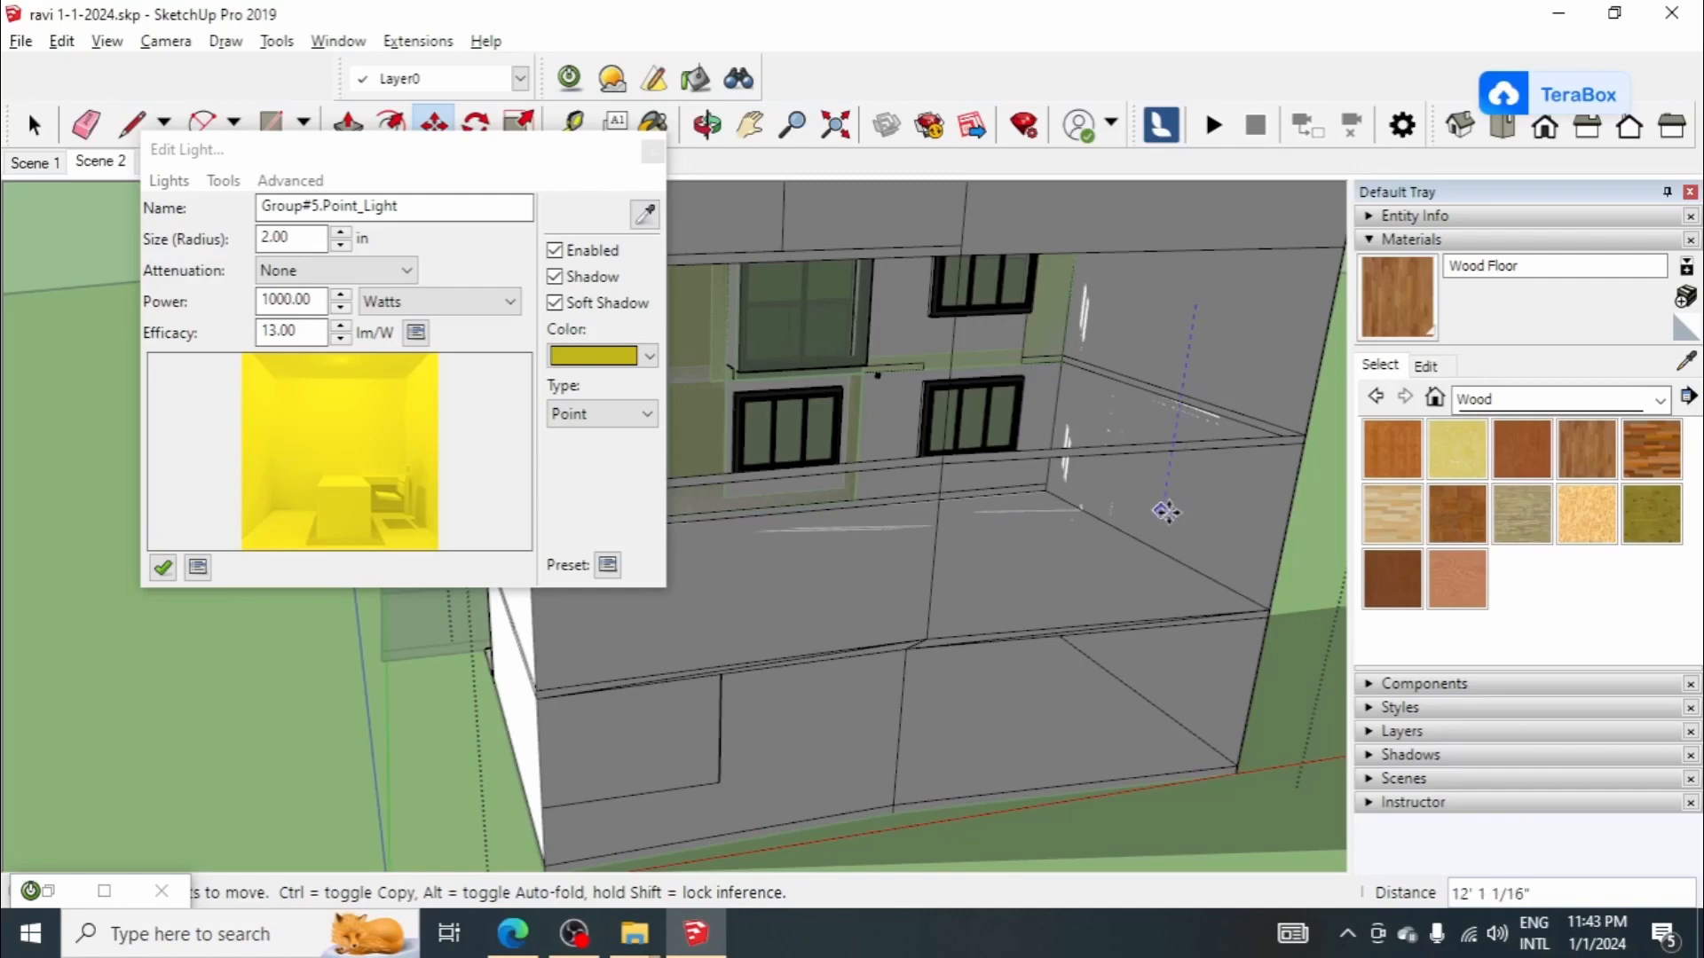
pyautogui.click(1168, 508)
pyautogui.moveTo(1107, 603); pyautogui.dragTo(1095, 456, button='middle')
pyautogui.click(1193, 546)
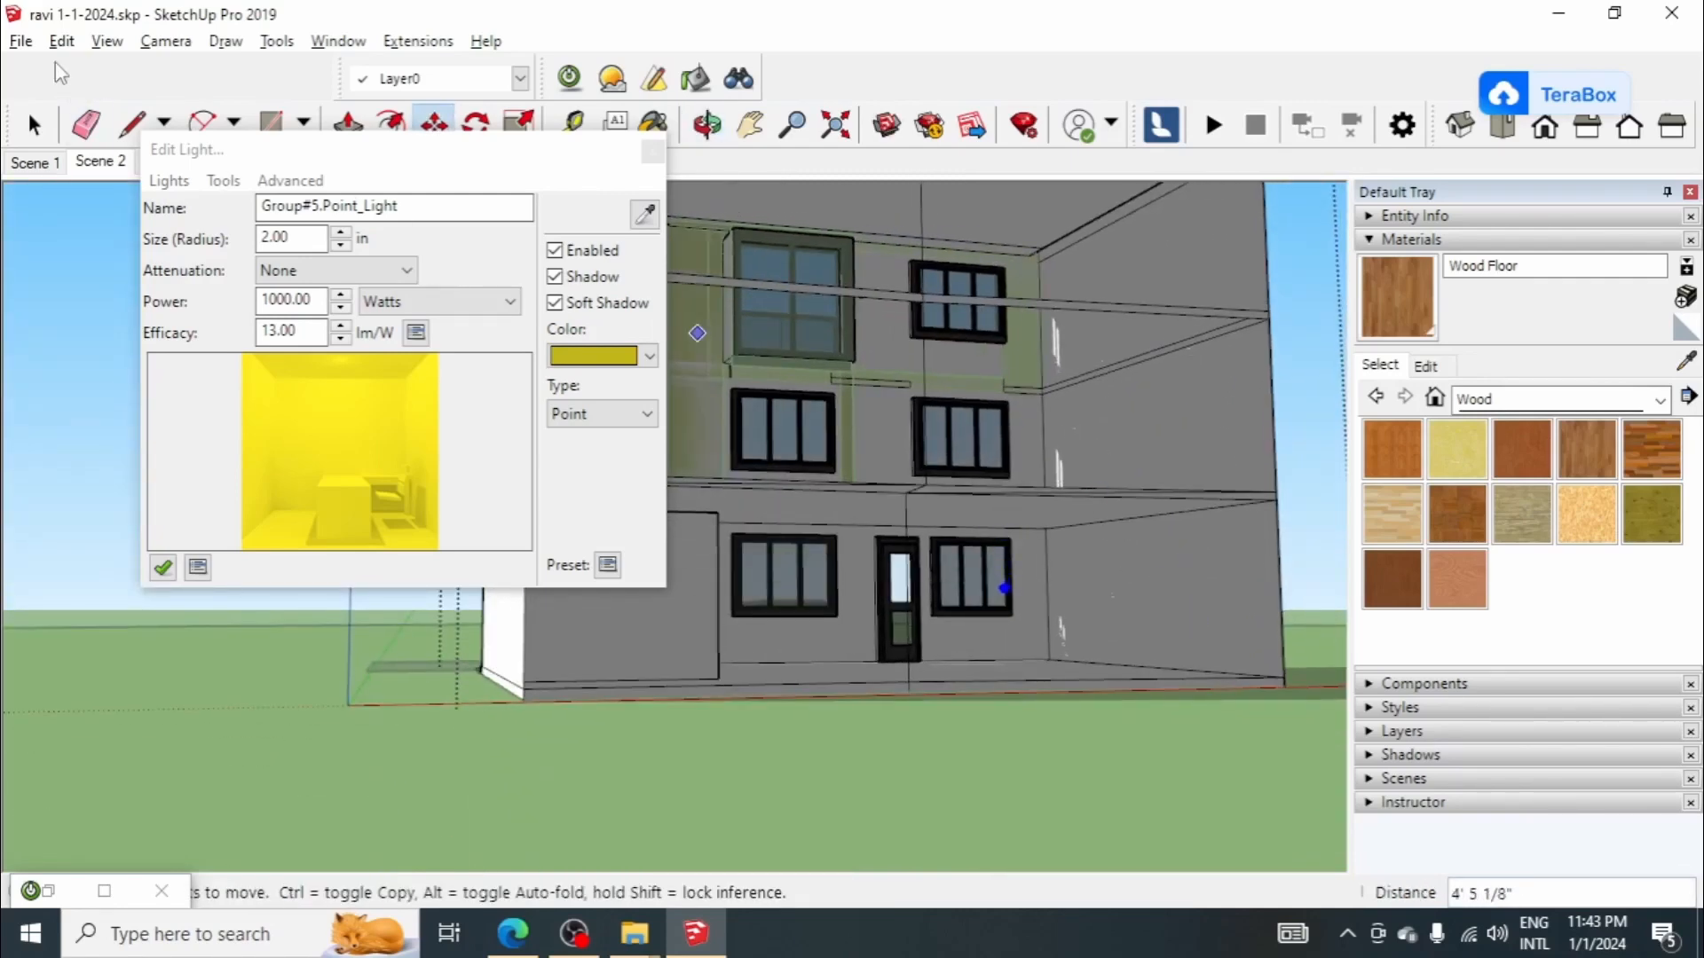
# Step: Unhide all hidden rear wall faces of the house
pyautogui.click(21, 41)
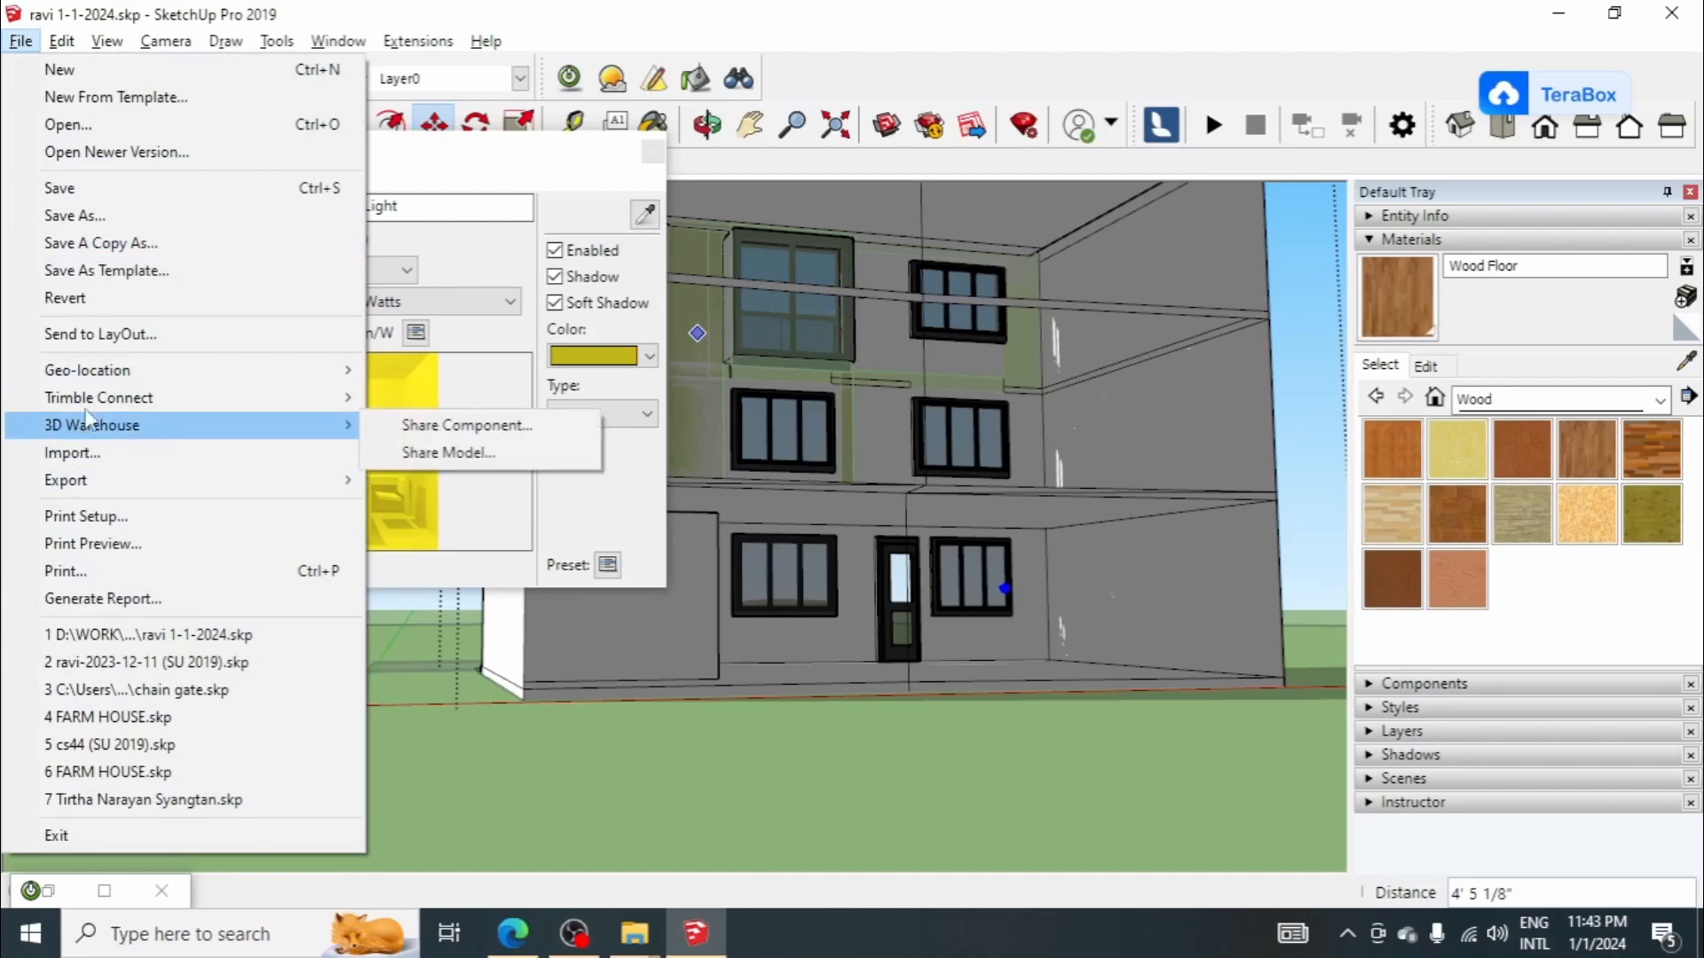
pyautogui.moveTo(61, 41)
pyautogui.moveTo(108, 425)
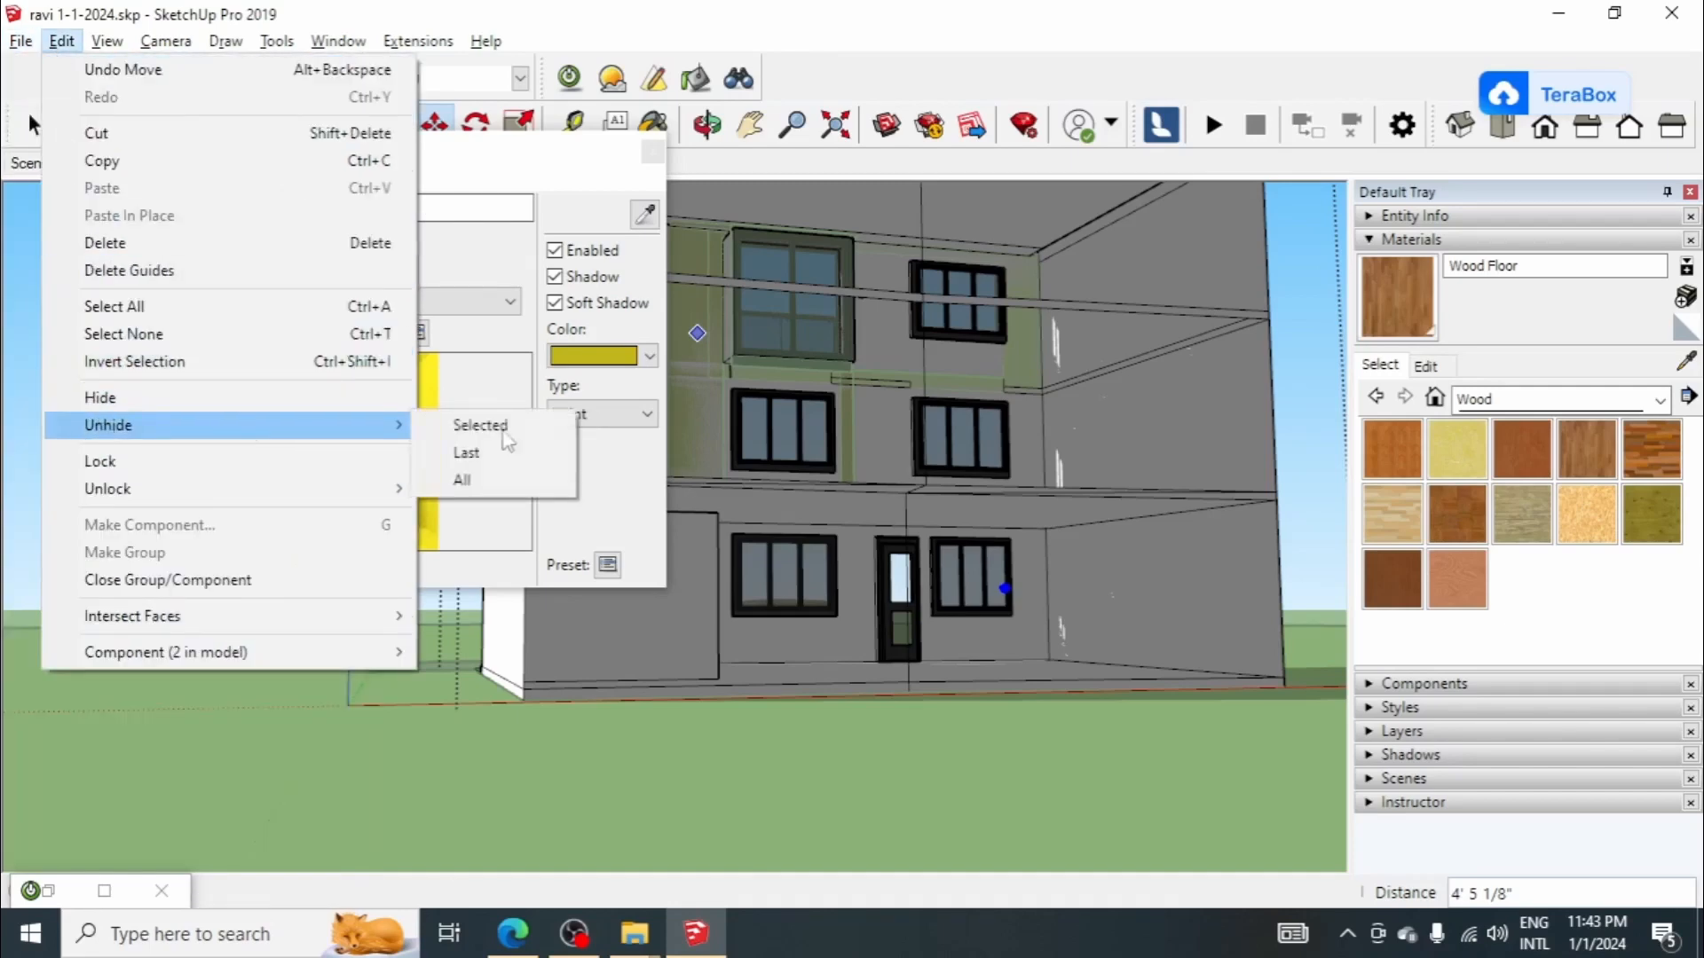
pyautogui.click(502, 484)
pyautogui.scroll(-5, 887, 488)
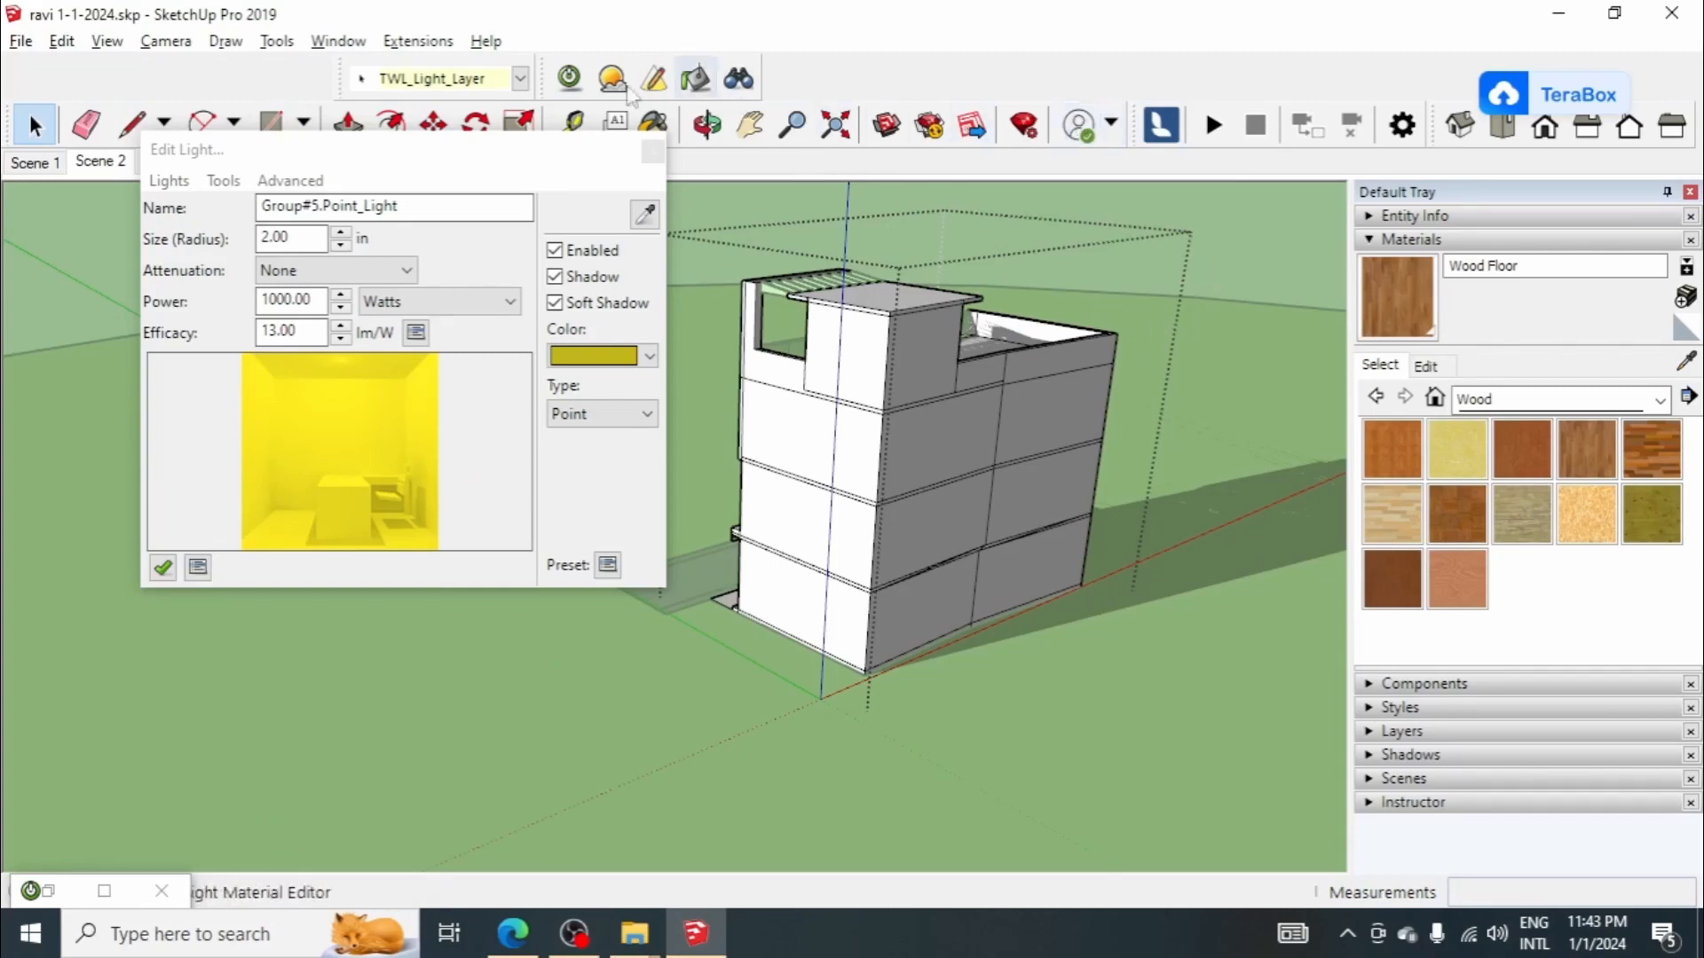
# Step: Start a Twilight test render of Scene 2 with the 03. Low+ preset at 800x600, continuing despite the open group
pyautogui.click(569, 78)
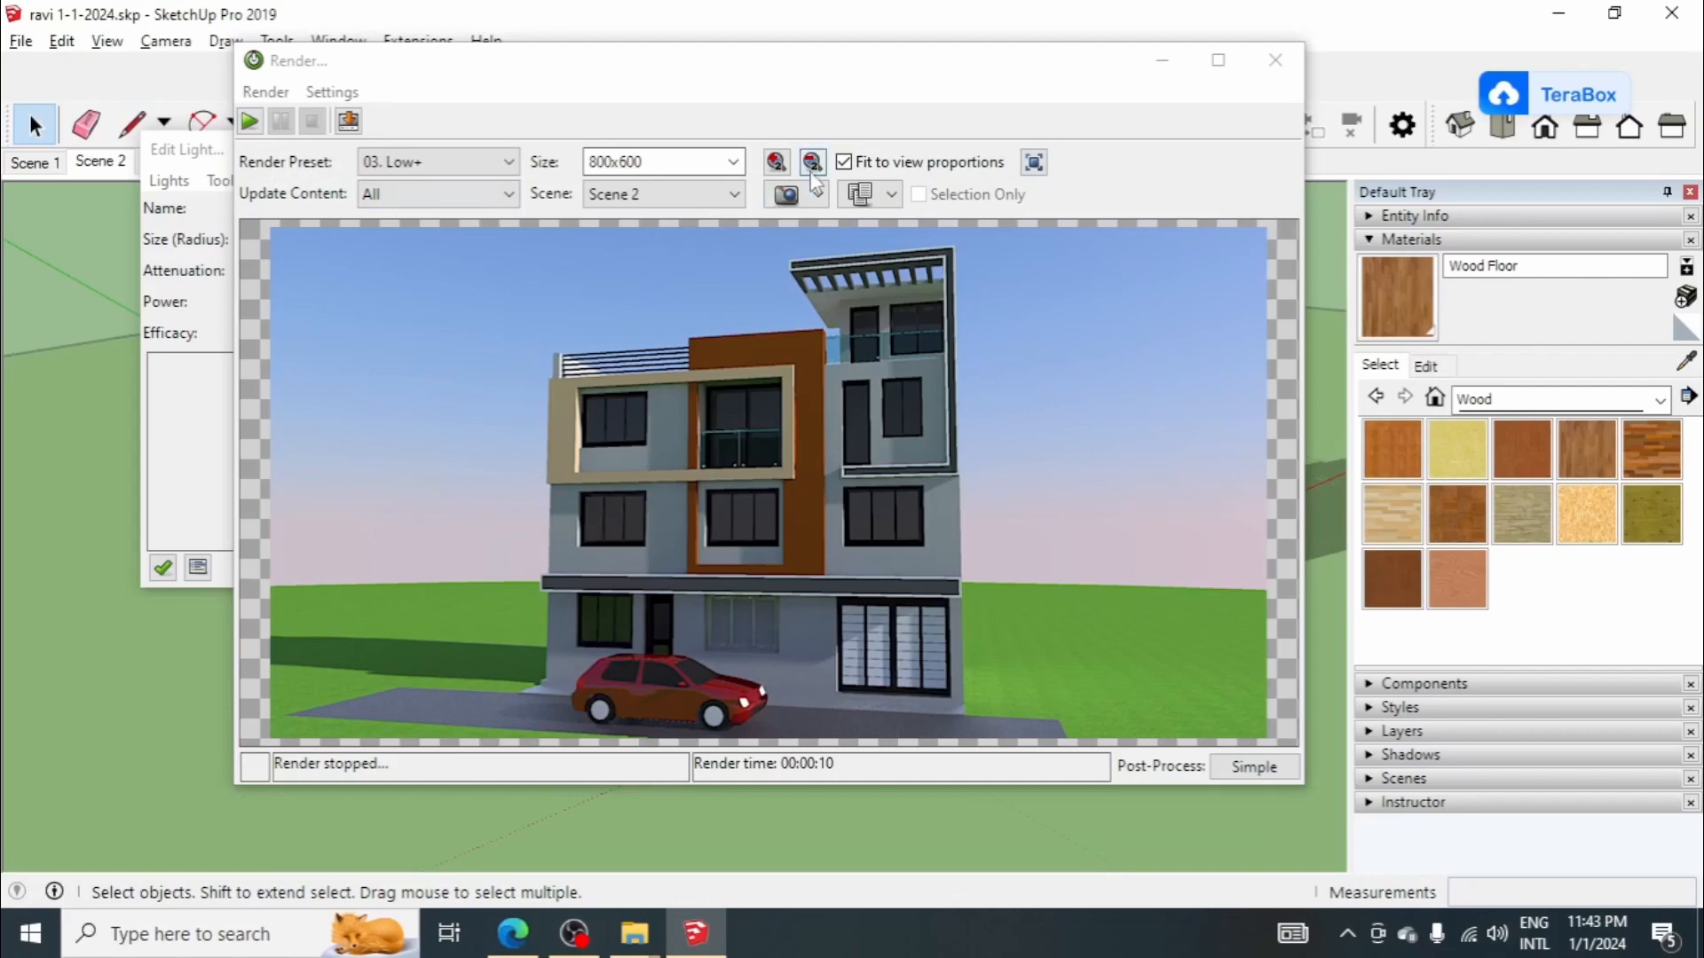
pyautogui.click(250, 121)
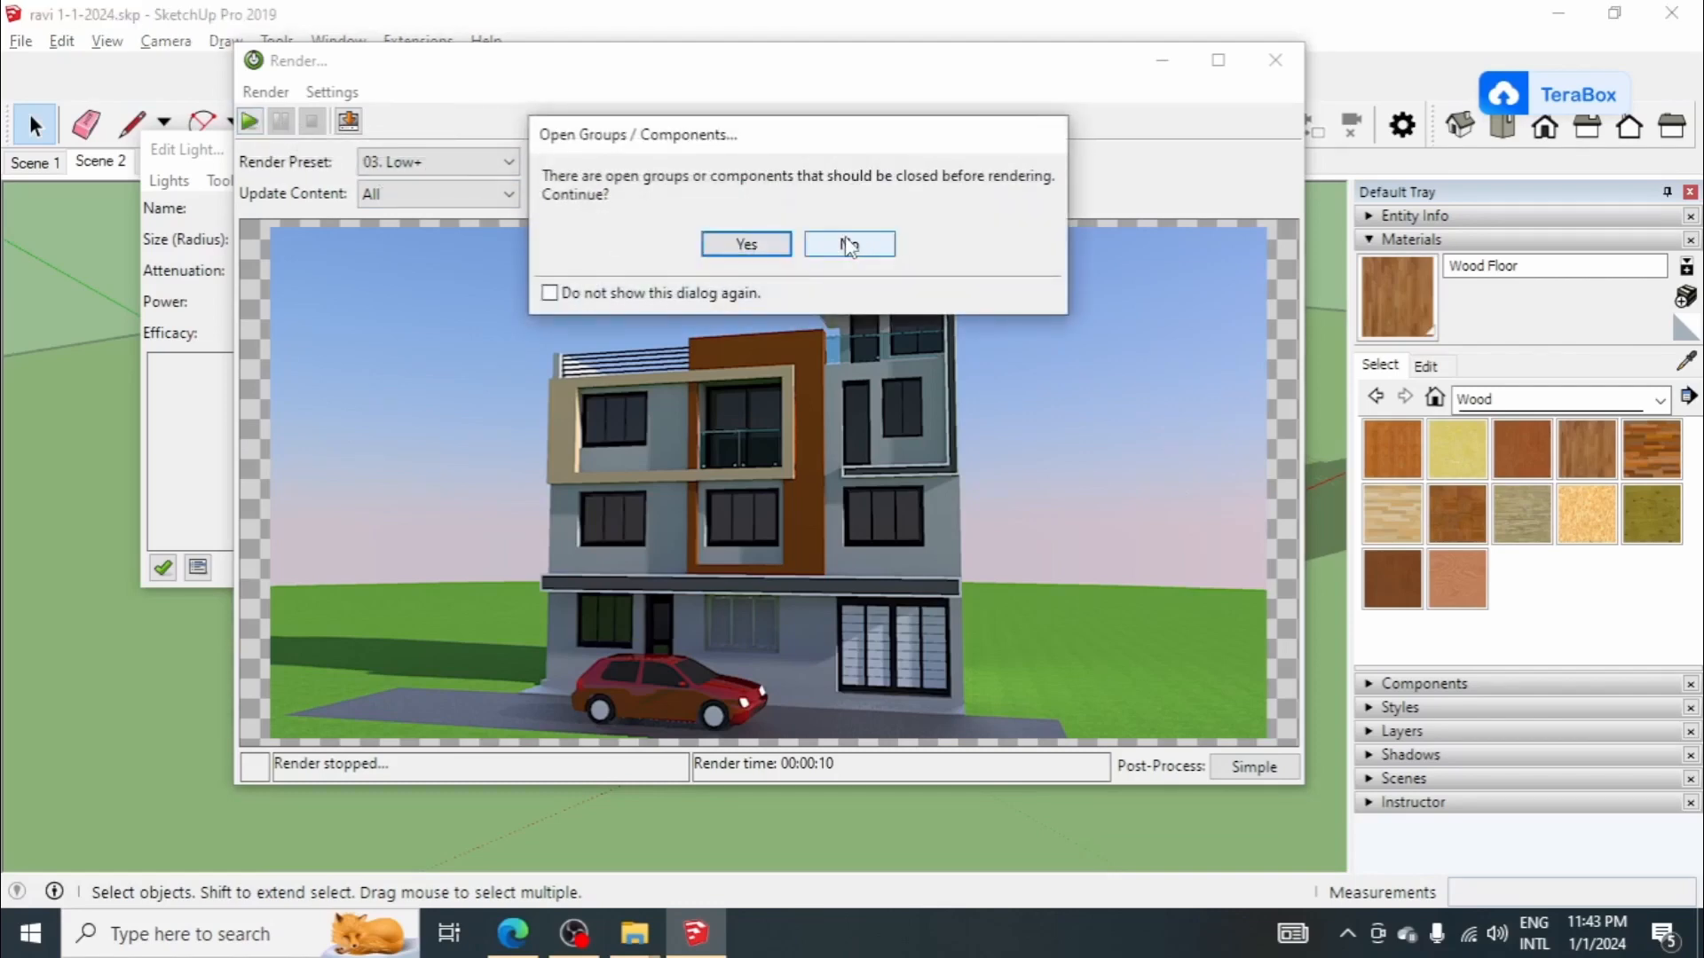
pyautogui.click(850, 246)
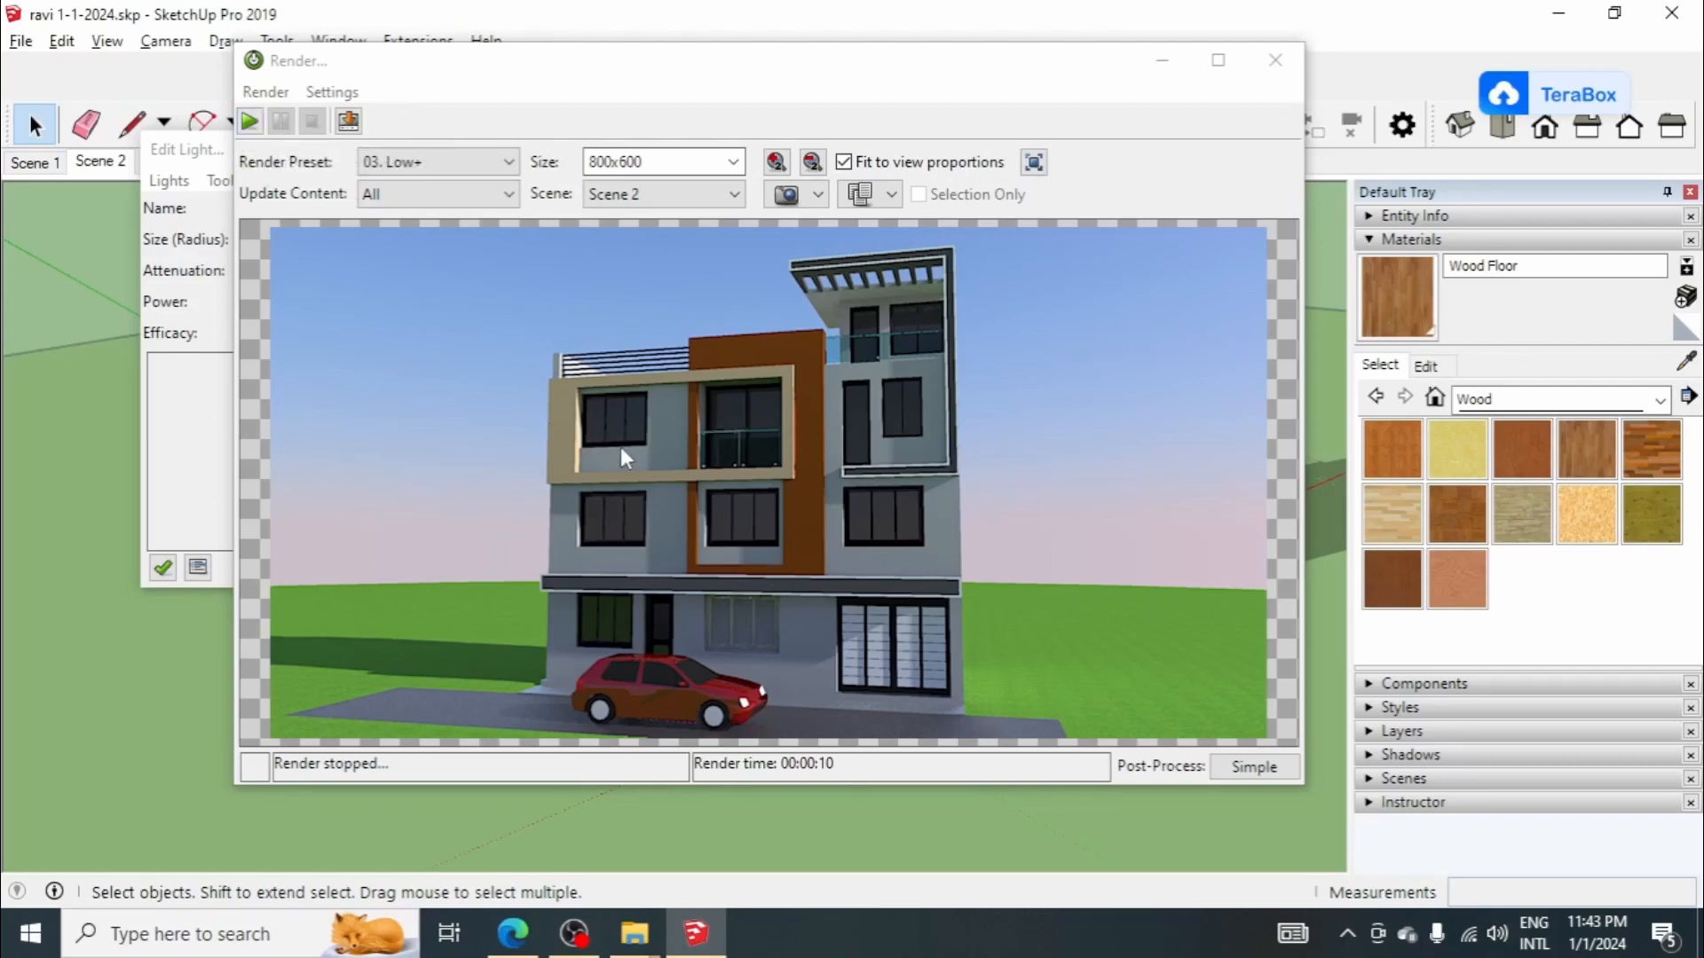
pyautogui.click(252, 122)
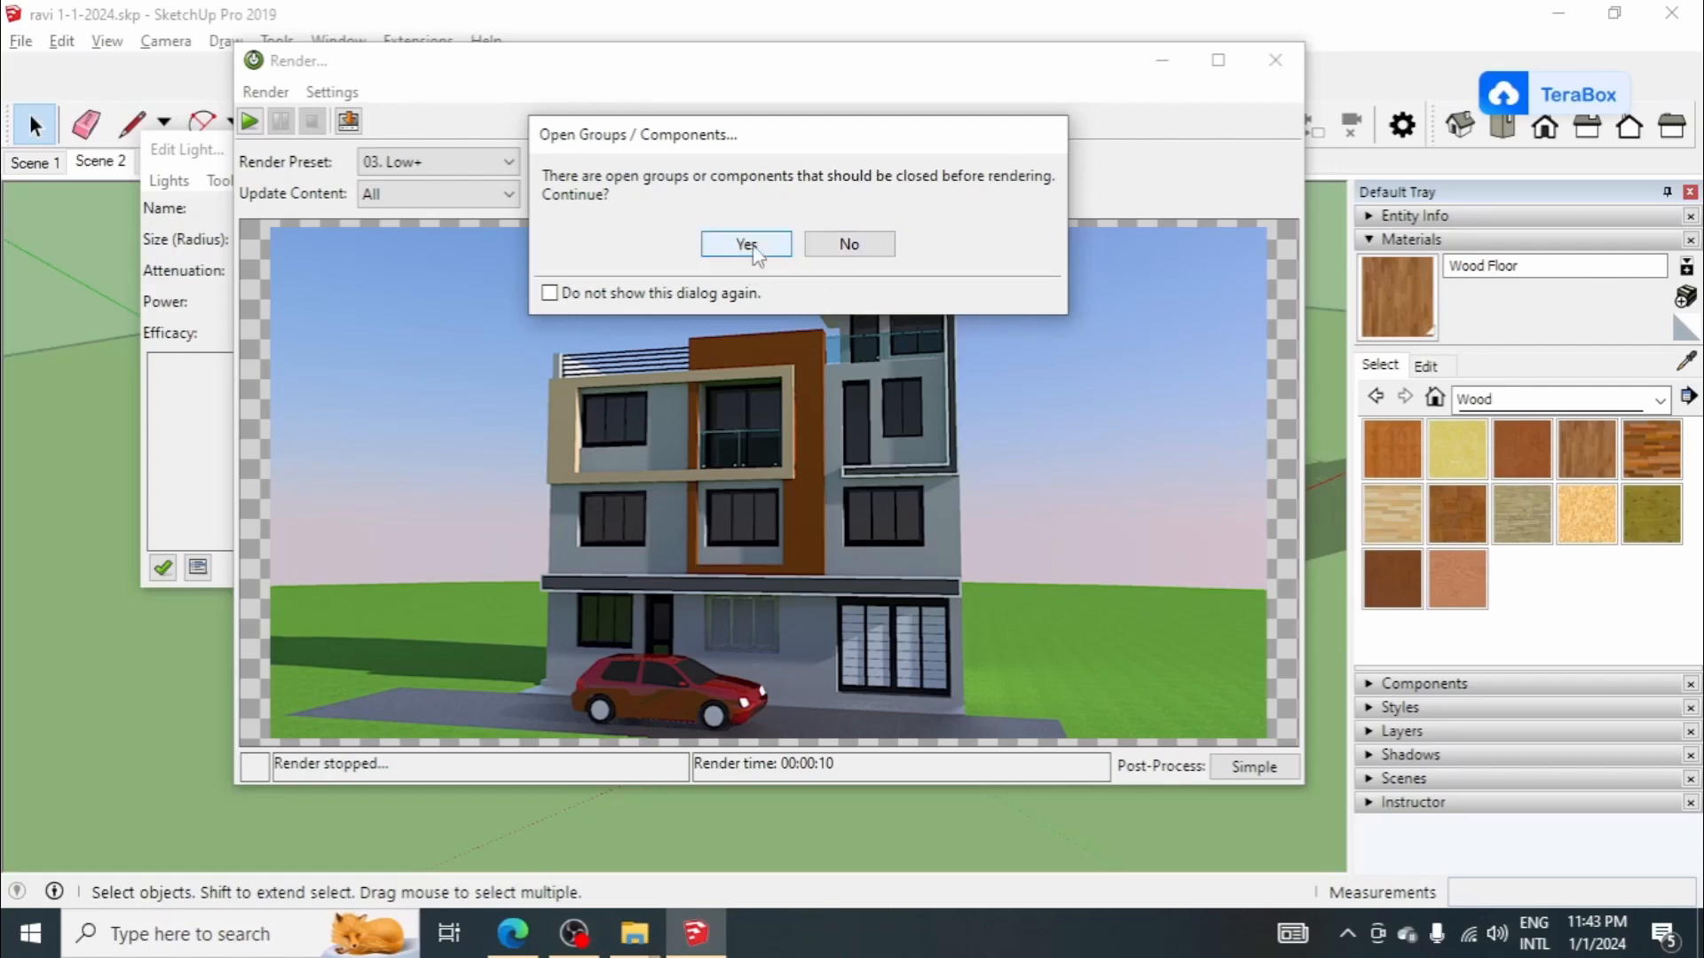
pyautogui.click(747, 244)
pyautogui.click(699, 233)
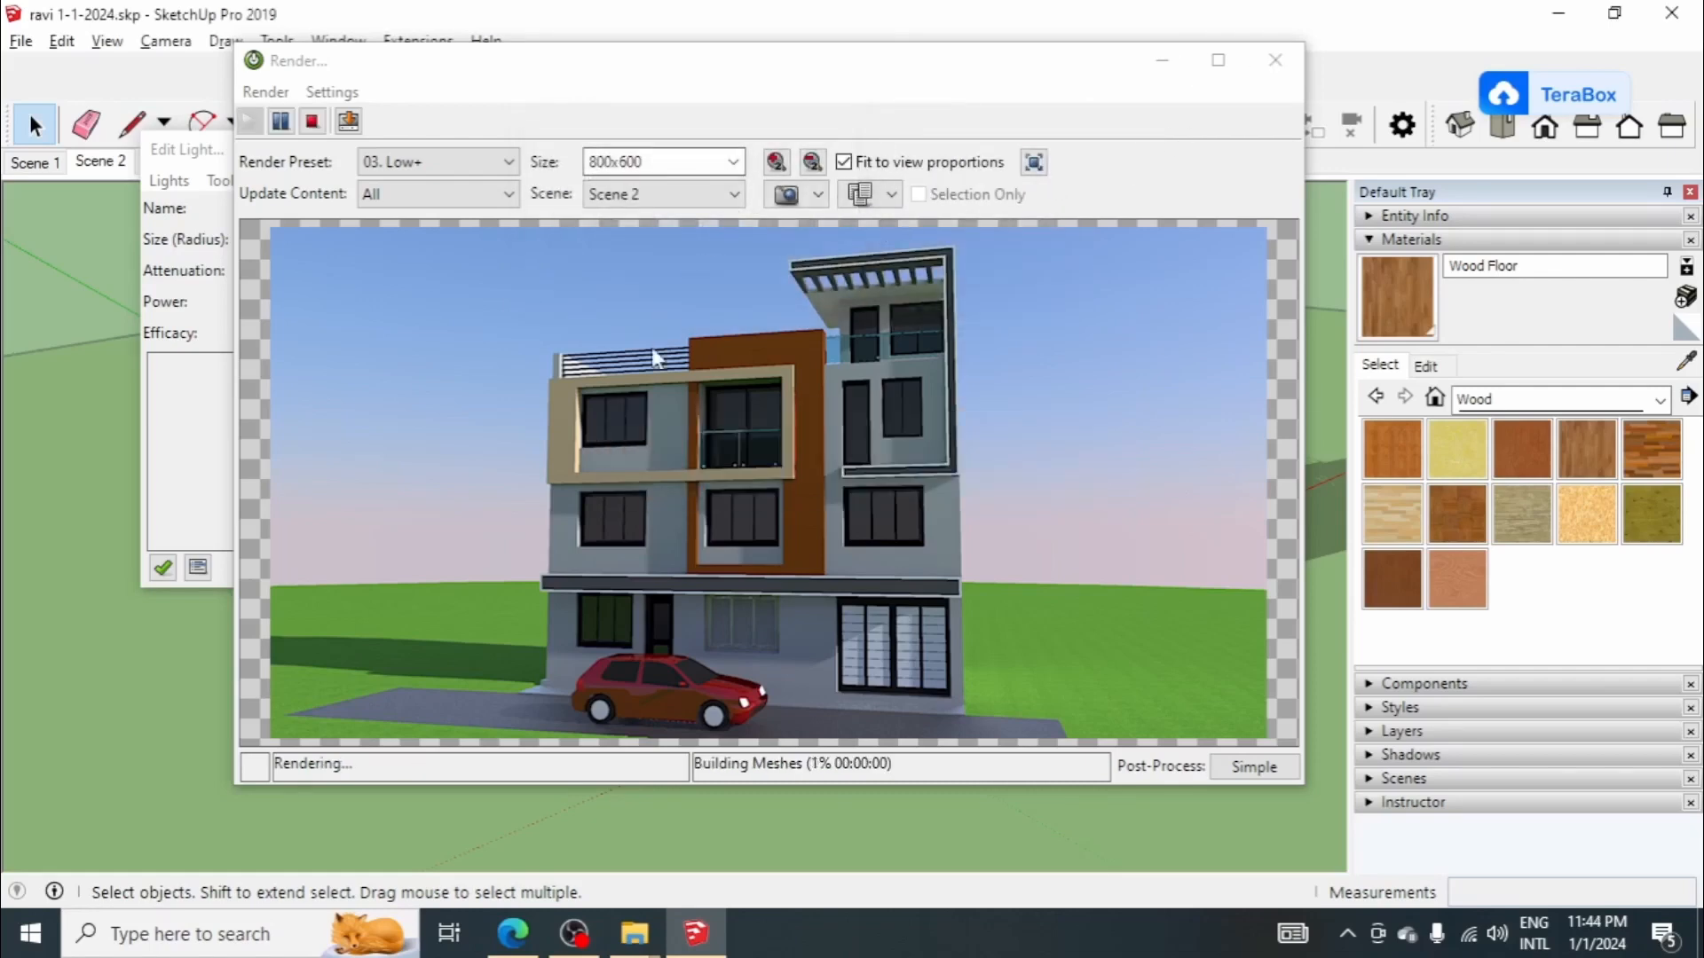
# Step: Close the light editor and examine the lit windows in the Scene 2 render at full window size
pyautogui.click(202, 153)
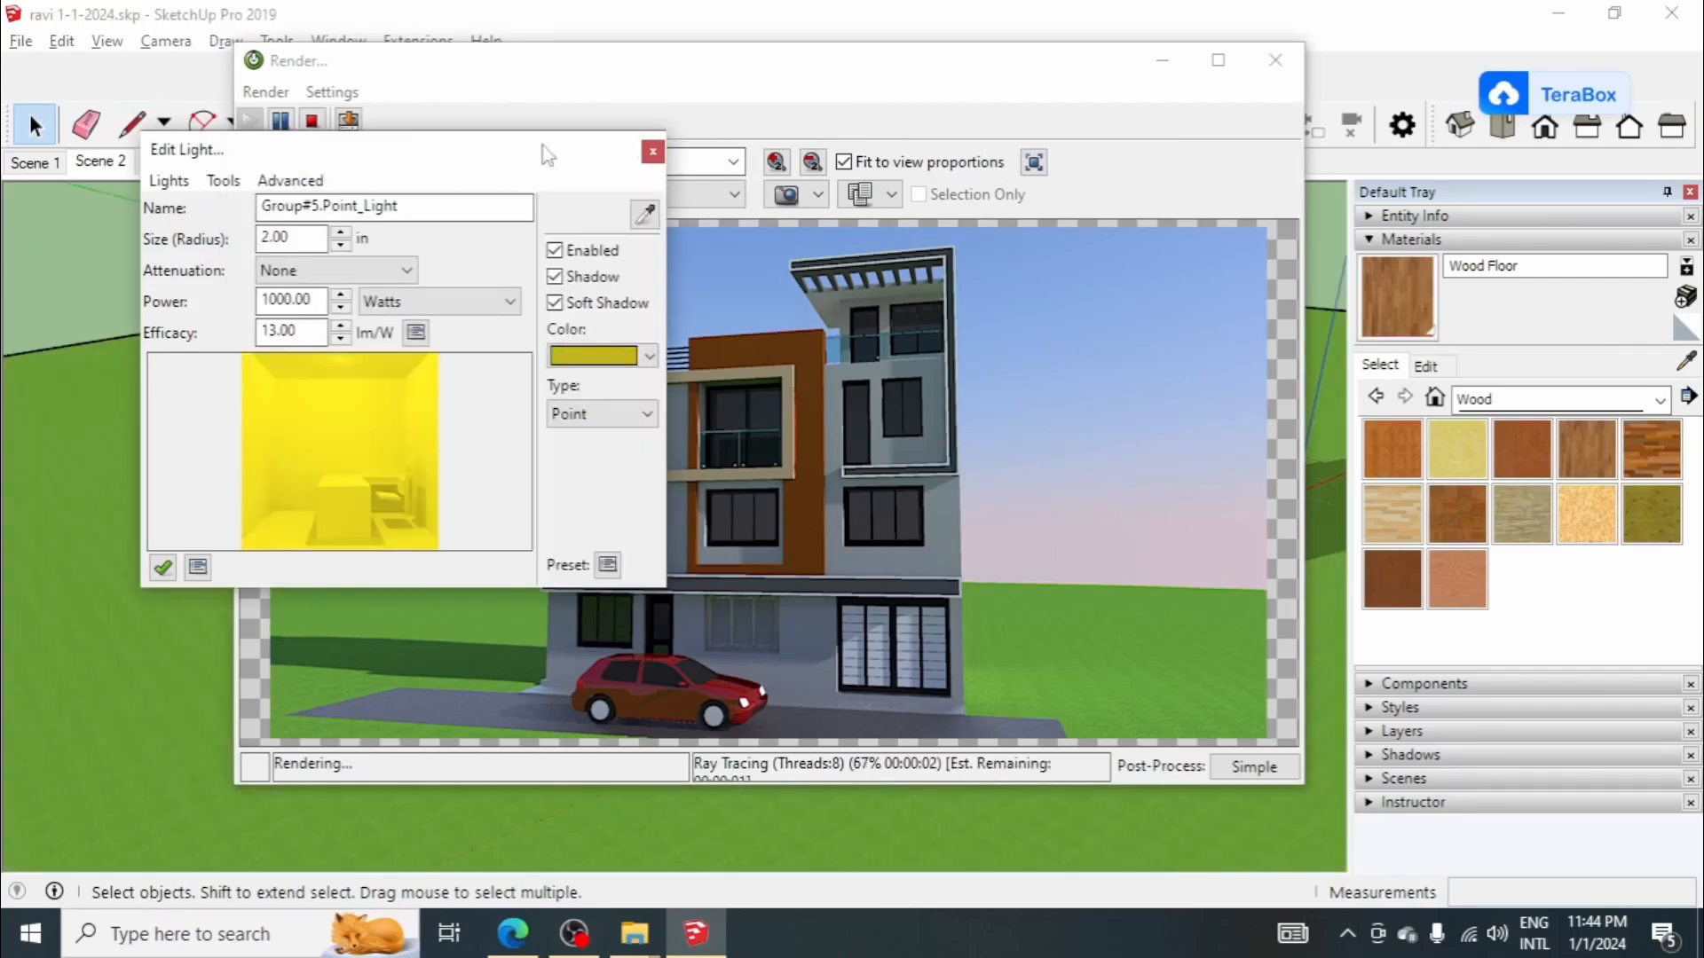
pyautogui.click(653, 152)
pyautogui.moveTo(670, 62); pyautogui.dragTo(1278, 160)
pyautogui.scroll(-5, 761, 369)
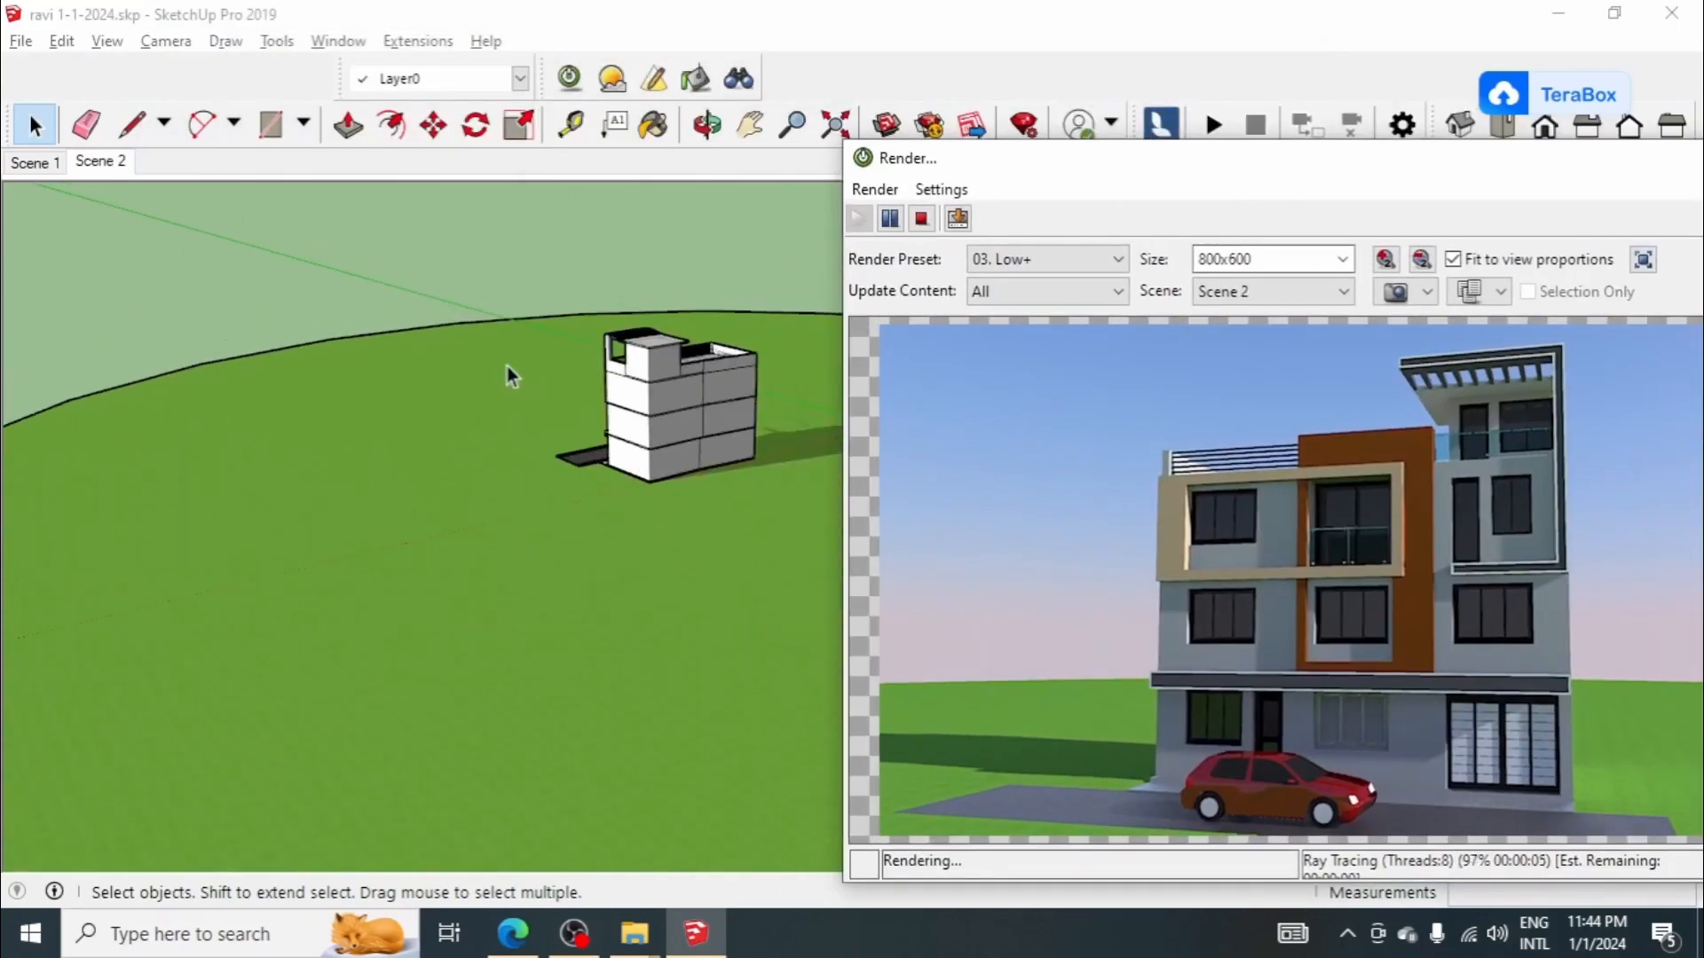
pyautogui.doubleClick(1363, 170)
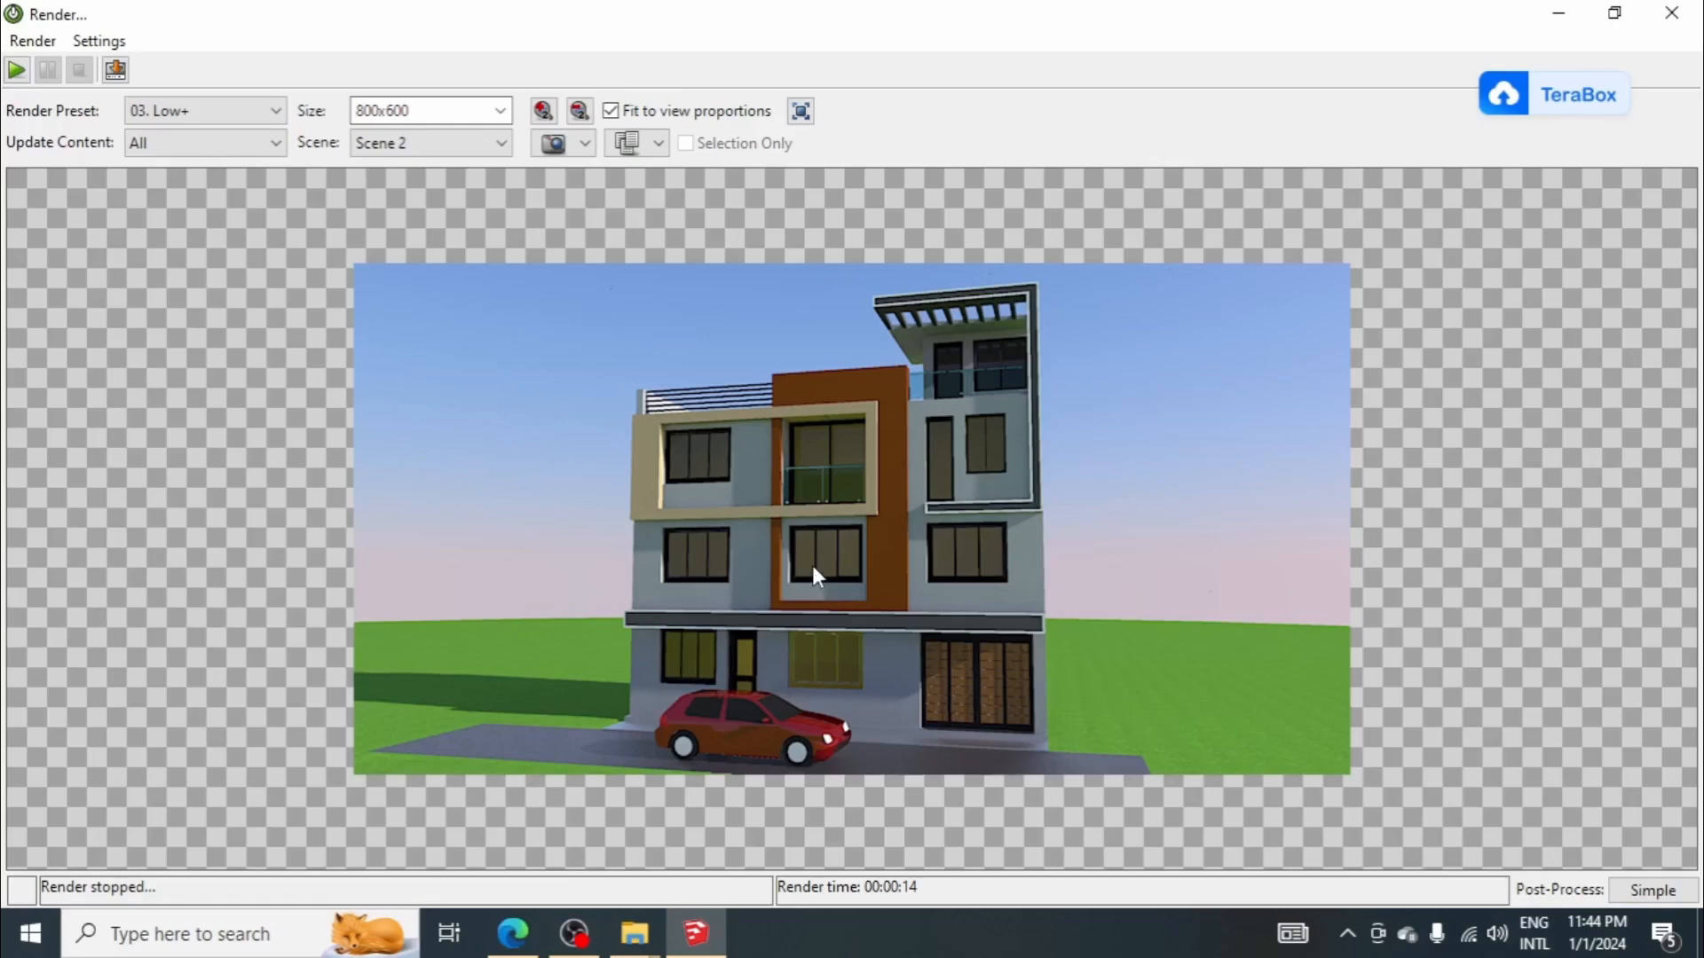
pyautogui.click(1558, 14)
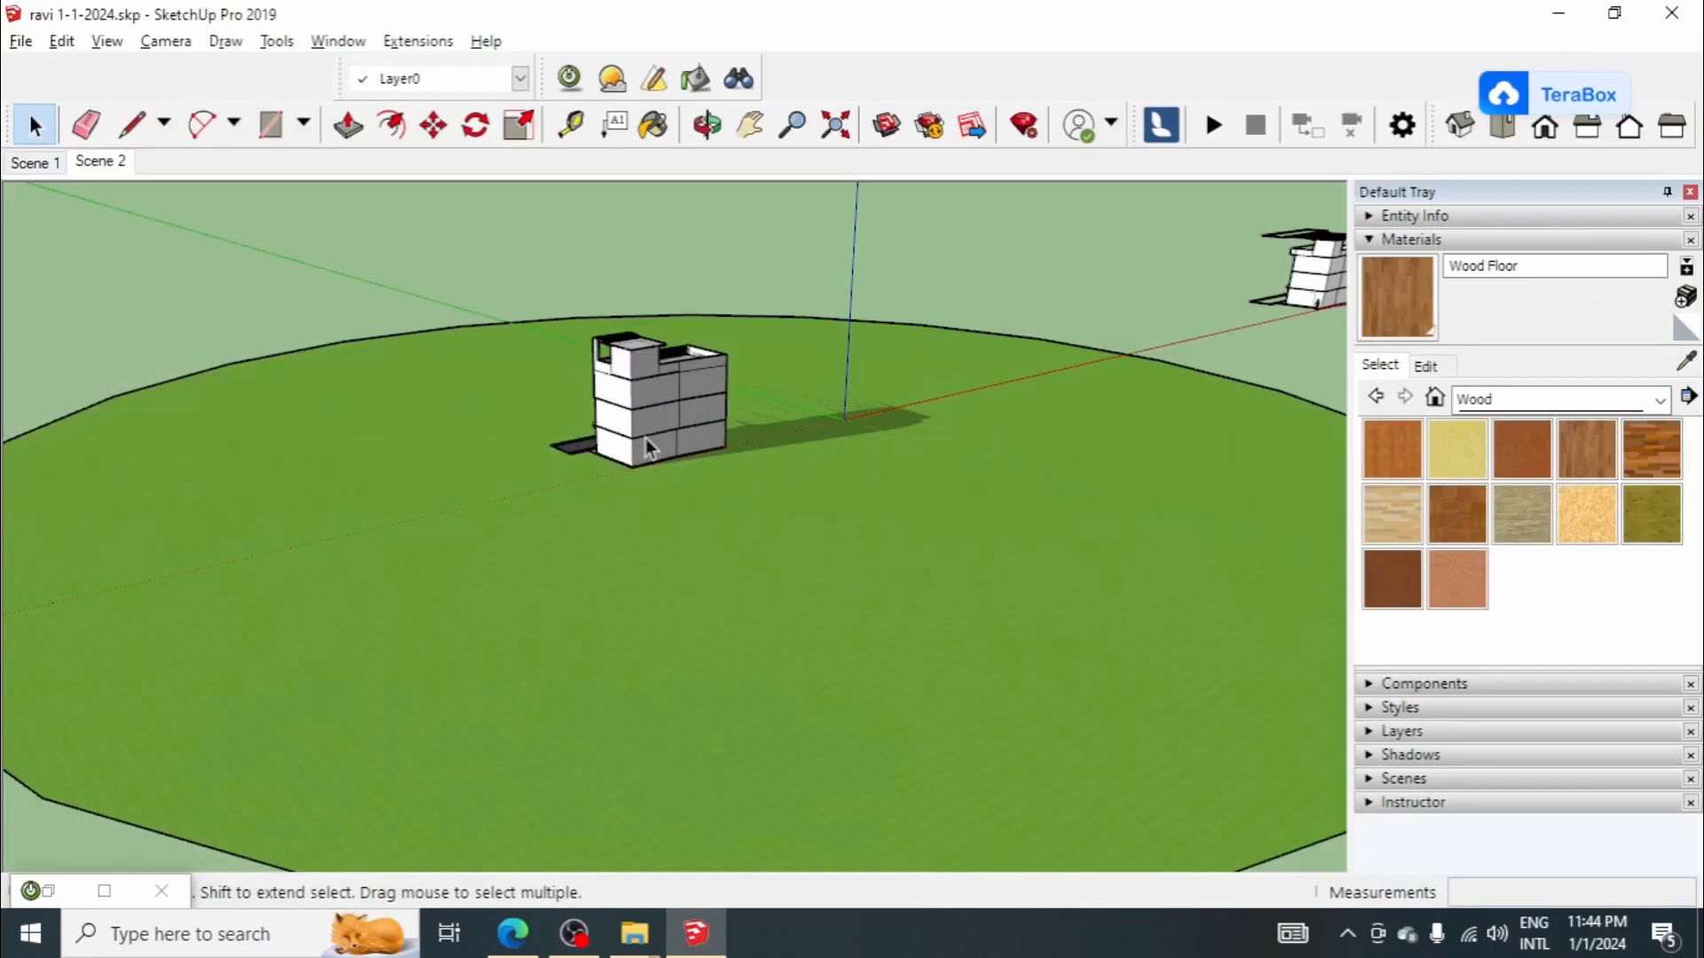
# Step: Enter the house group for editing from its rear side
pyautogui.scroll(6, 721, 384)
pyautogui.click(613, 467)
pyautogui.scroll(-2, 666, 520)
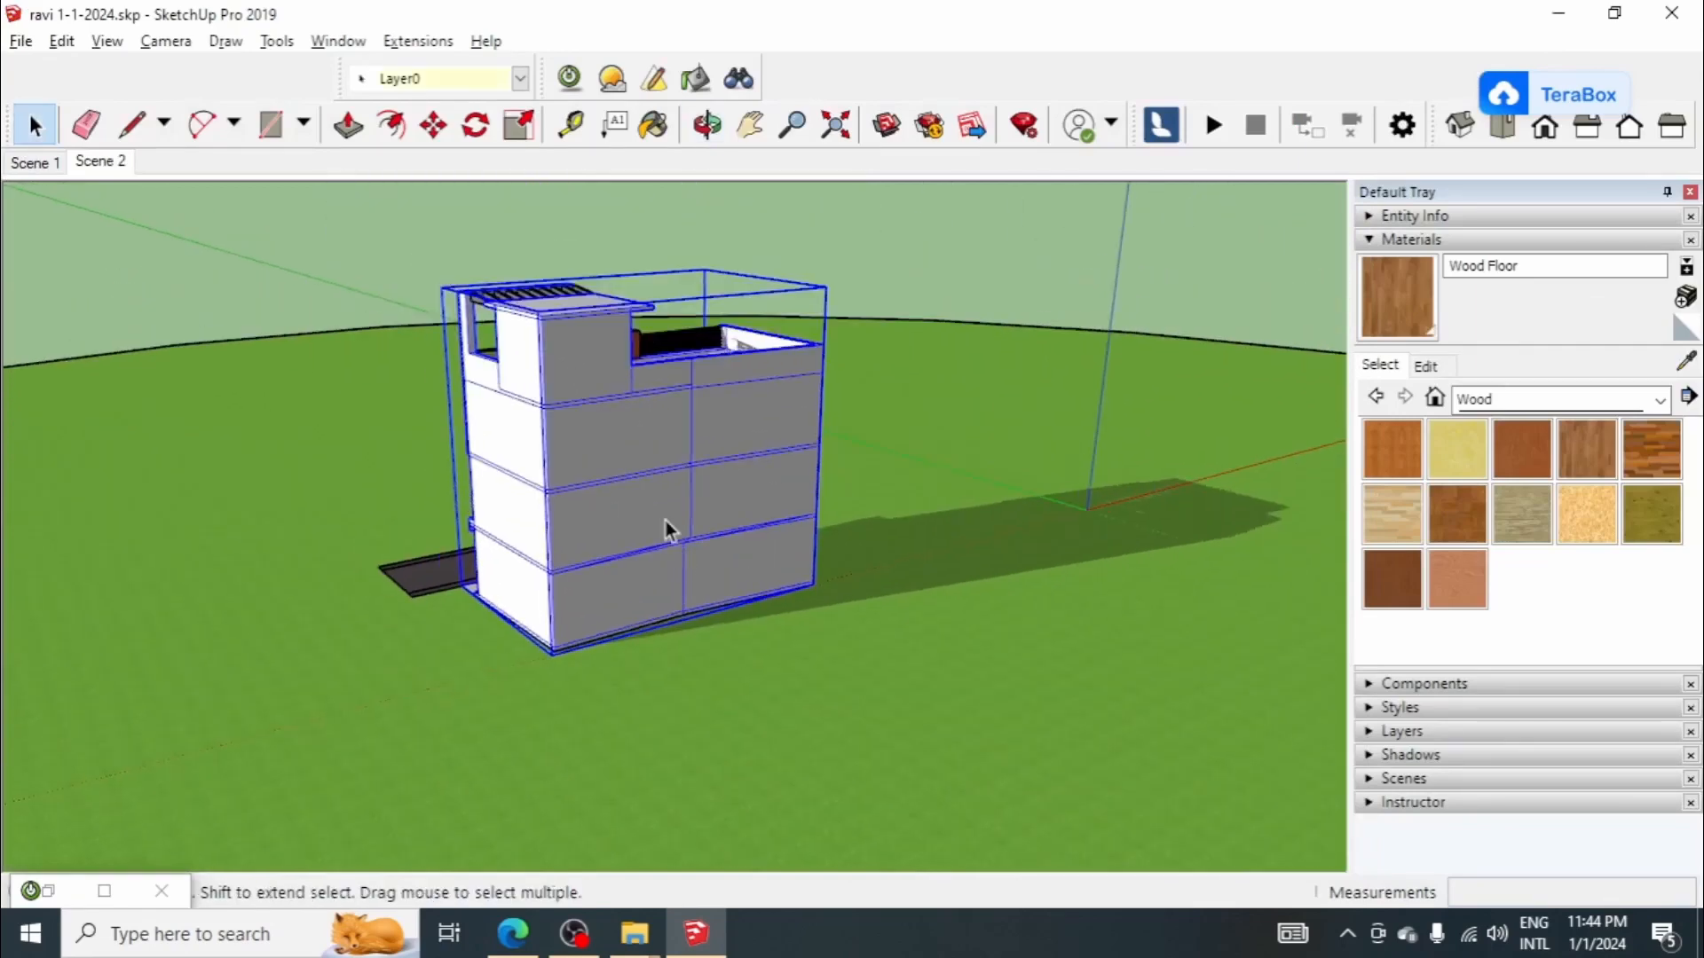
pyautogui.scroll(2, 666, 520)
pyautogui.doubleClick(641, 502)
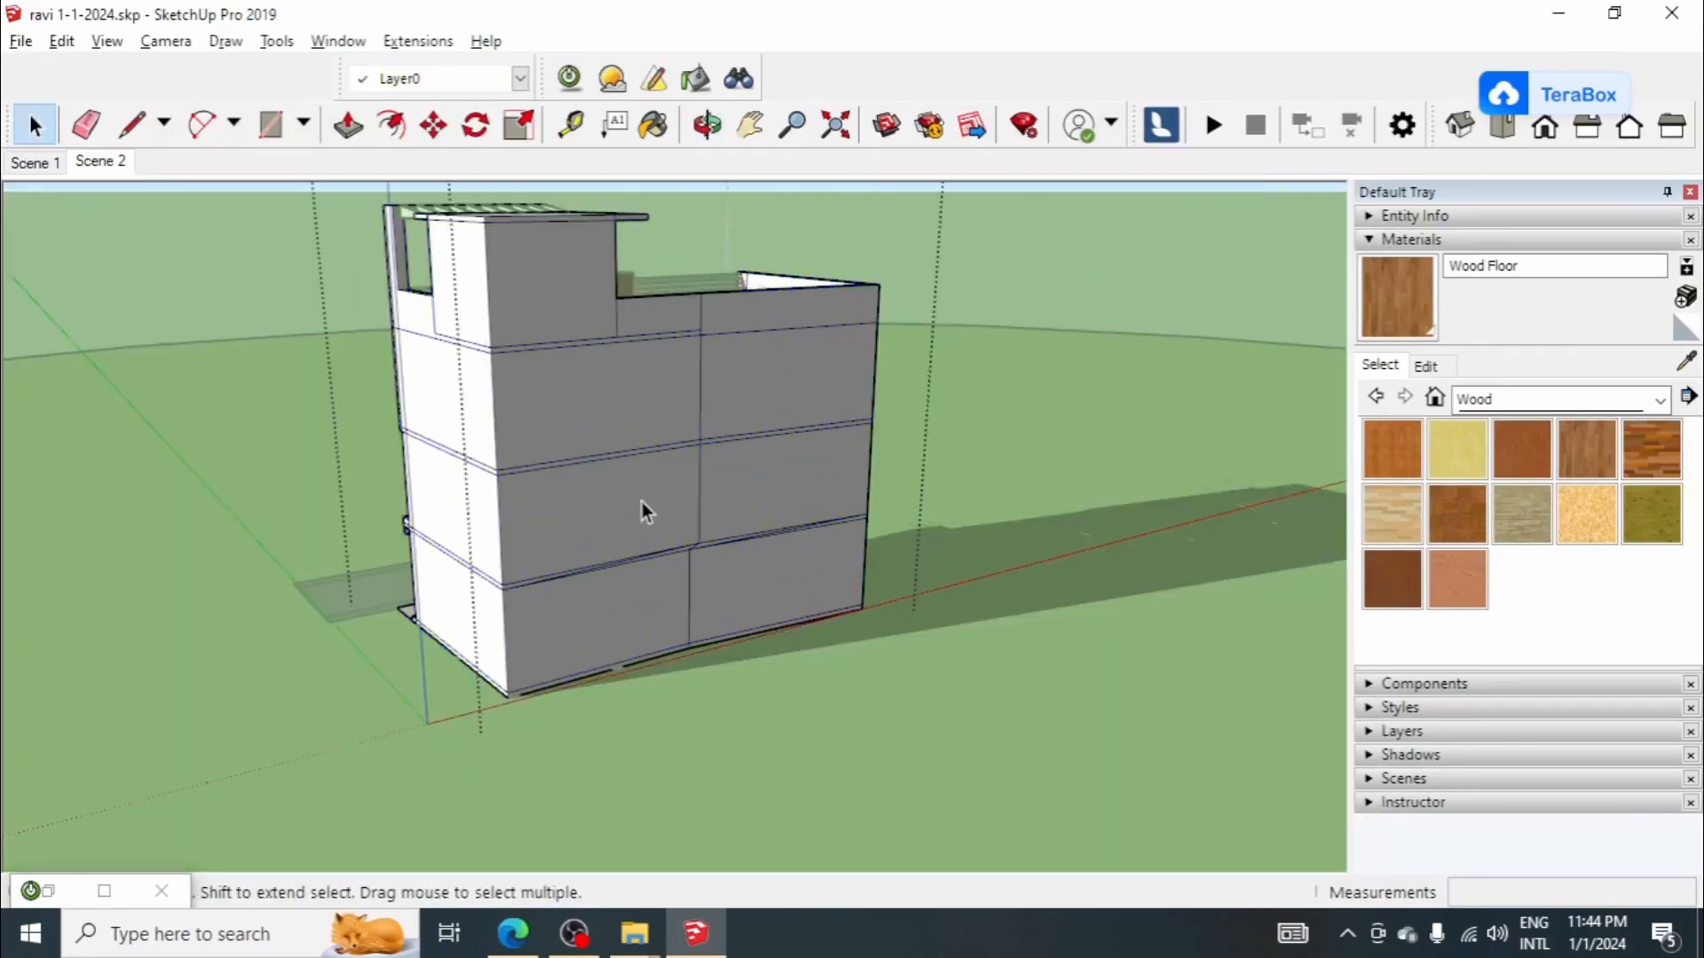
# Step: Open the Twilight light editor and try to pick an existing point light for editing
pyautogui.click(653, 125)
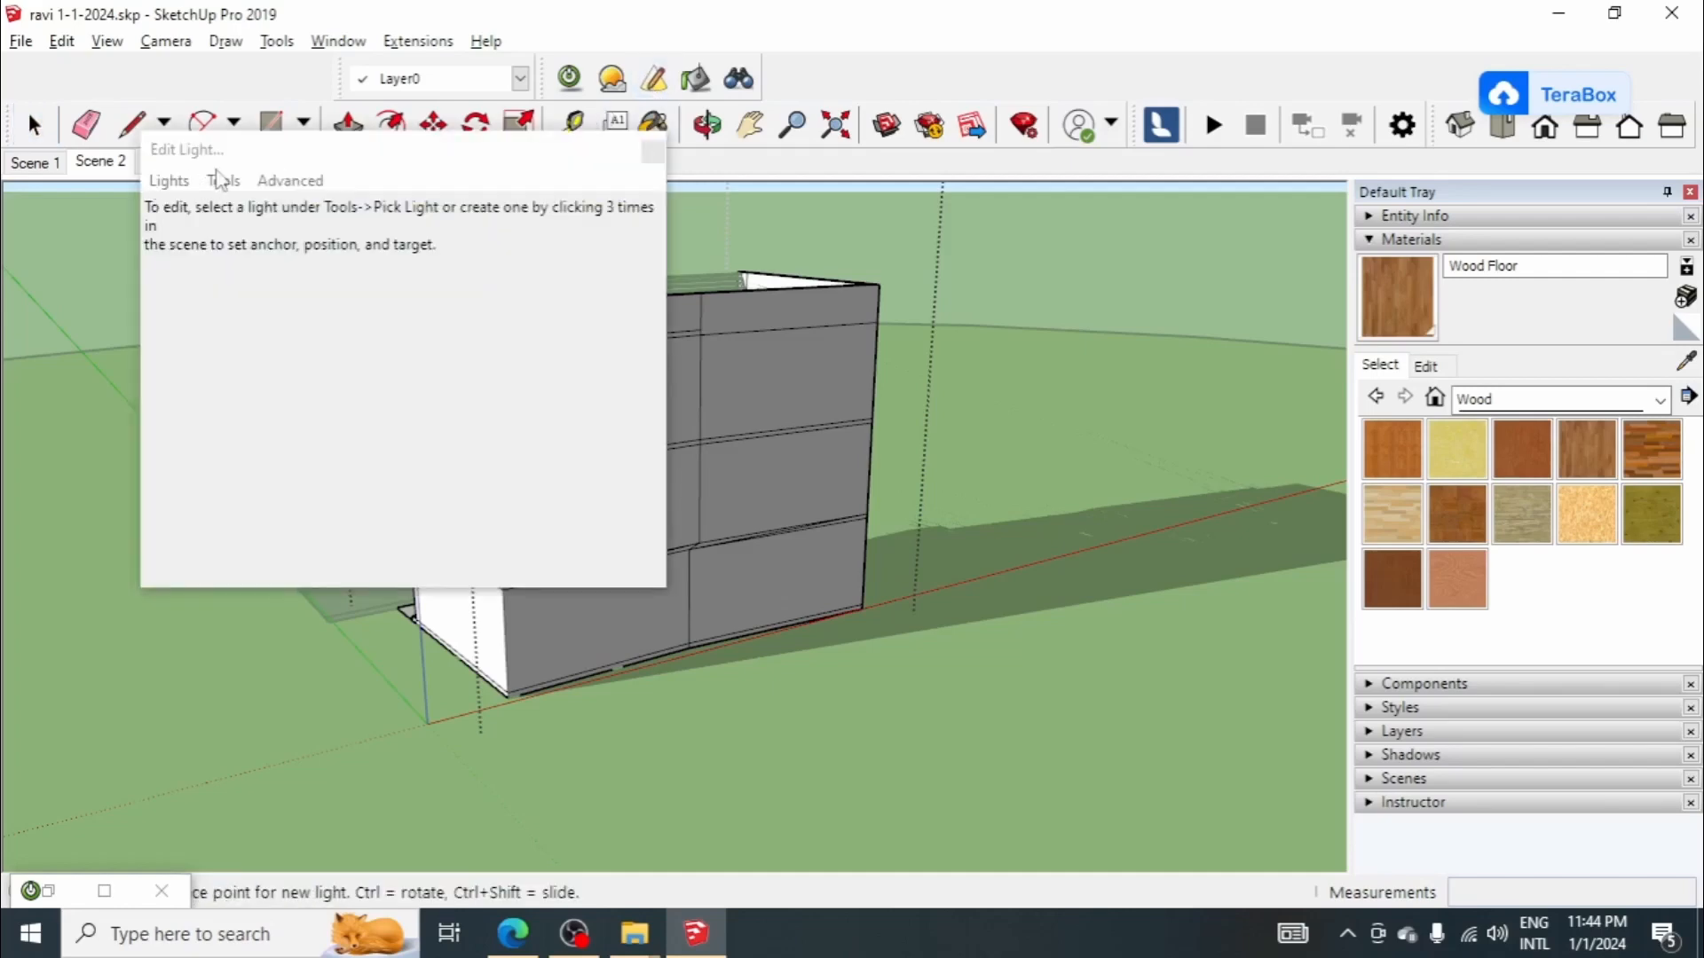
pyautogui.click(169, 180)
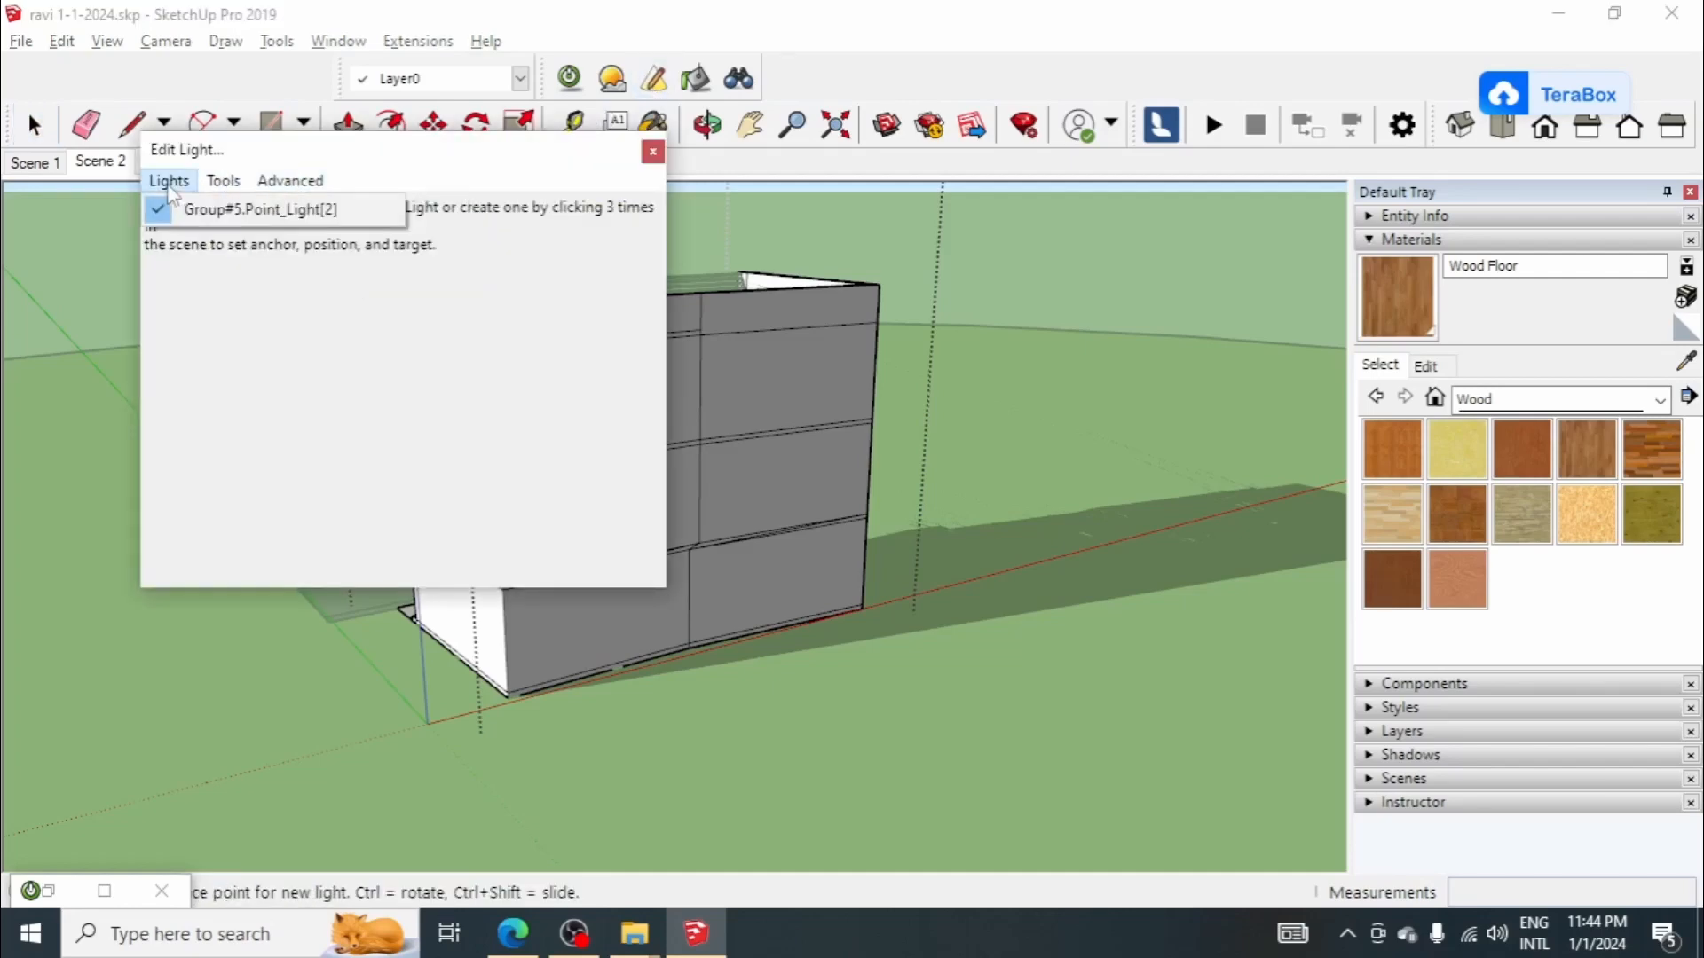
pyautogui.moveTo(222, 182)
pyautogui.click(266, 210)
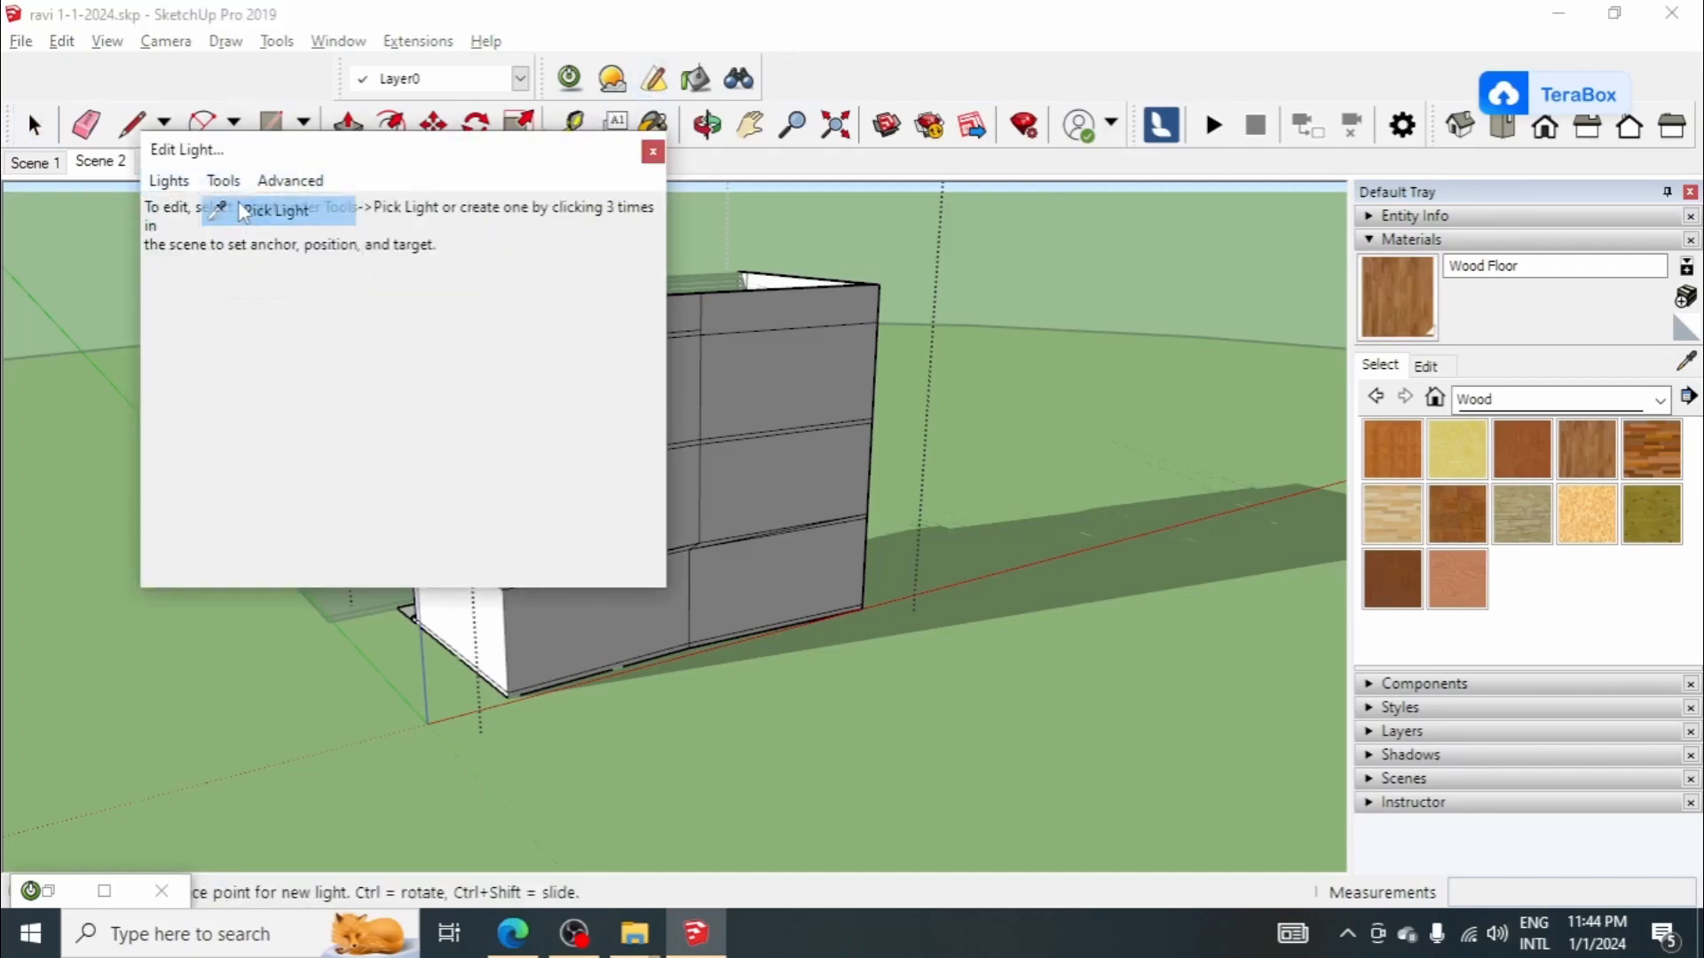
pyautogui.press('space')
# Step: Hide the right-hand rear wall faces of the lower three storeys to reach the lights inside
pyautogui.click(759, 470)
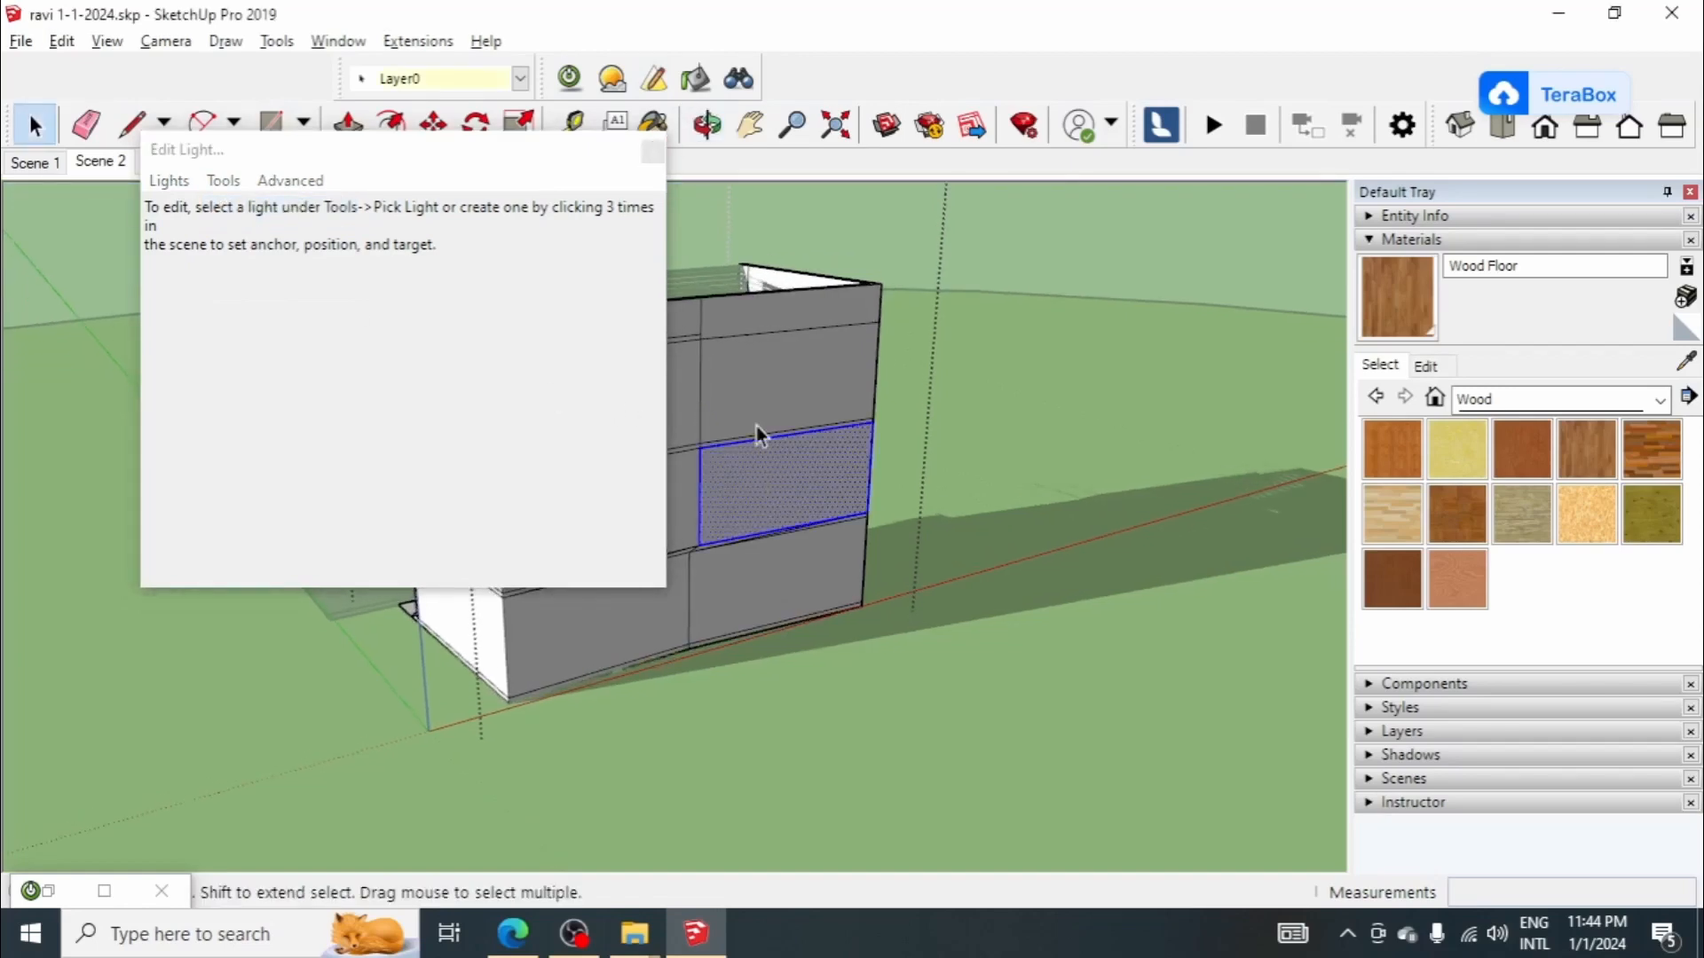
pyautogui.keyDown('ctrl'); pyautogui.click(750, 366); pyautogui.keyUp('ctrl')
pyautogui.keyDown('ctrl'); pyautogui.click(757, 604); pyautogui.keyUp('ctrl')
pyautogui.rightClick(768, 501)
pyautogui.click(836, 568)
# Step: Delete the point light on the upper storey inside the house
pyautogui.moveTo(1037, 559); pyautogui.dragTo(746, 476, button='middle')
pyautogui.scroll(2, 761, 497)
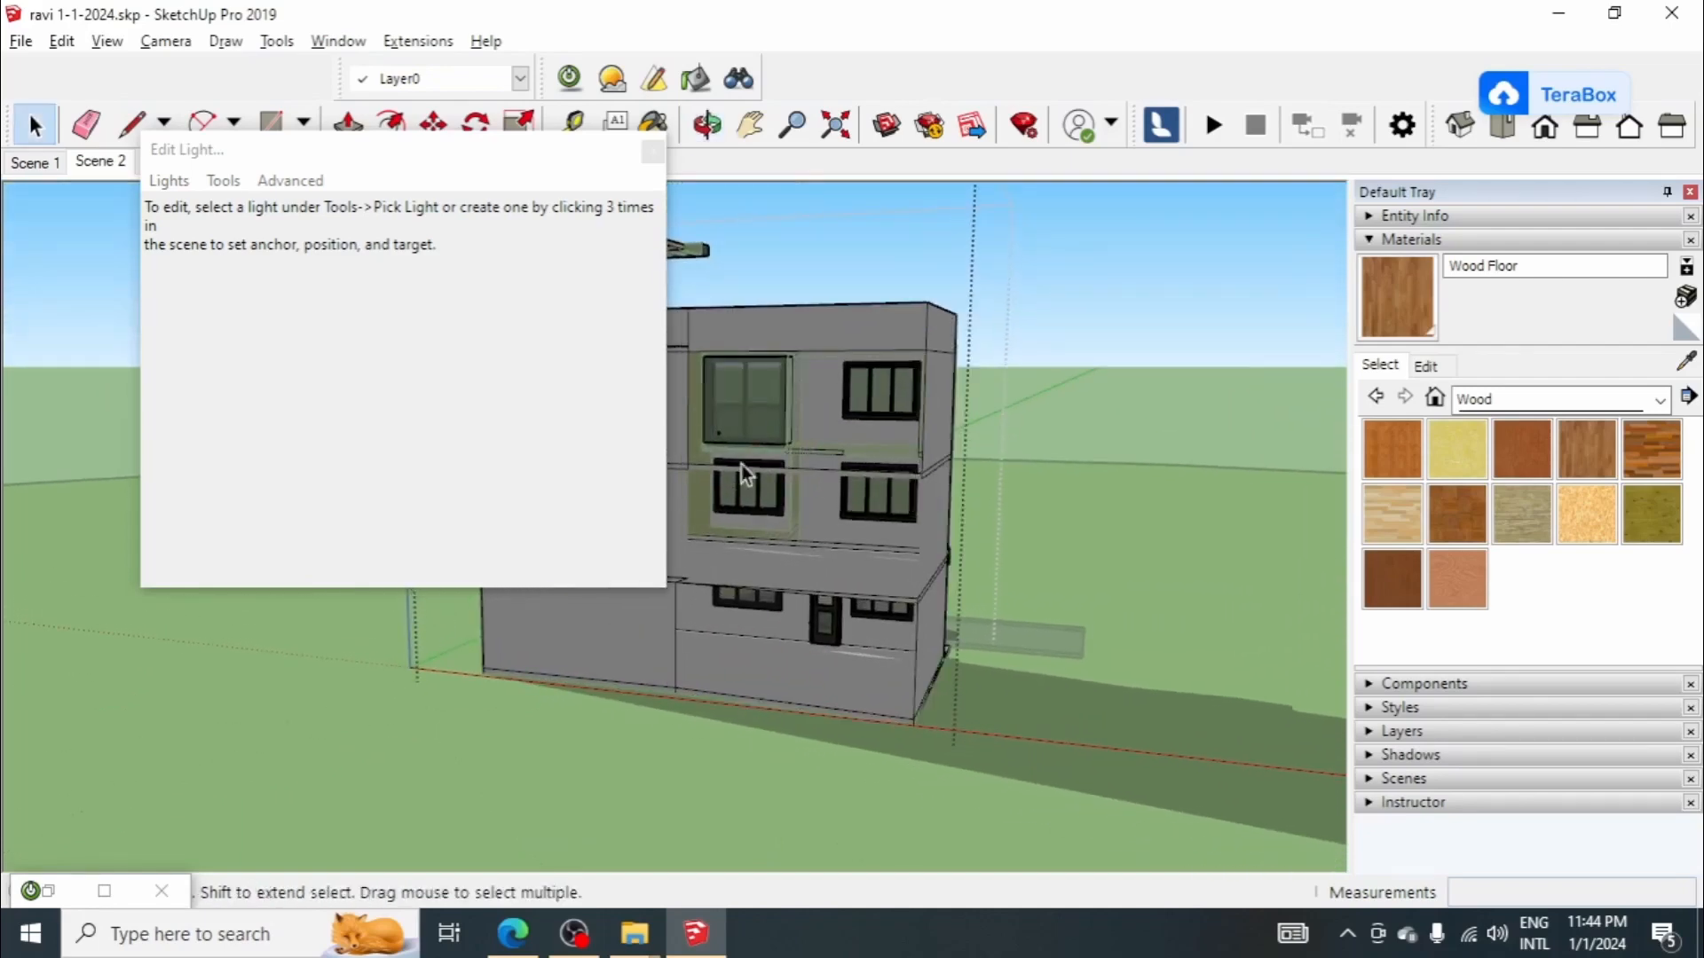
pyautogui.scroll(3, 714, 441)
pyautogui.click(716, 431)
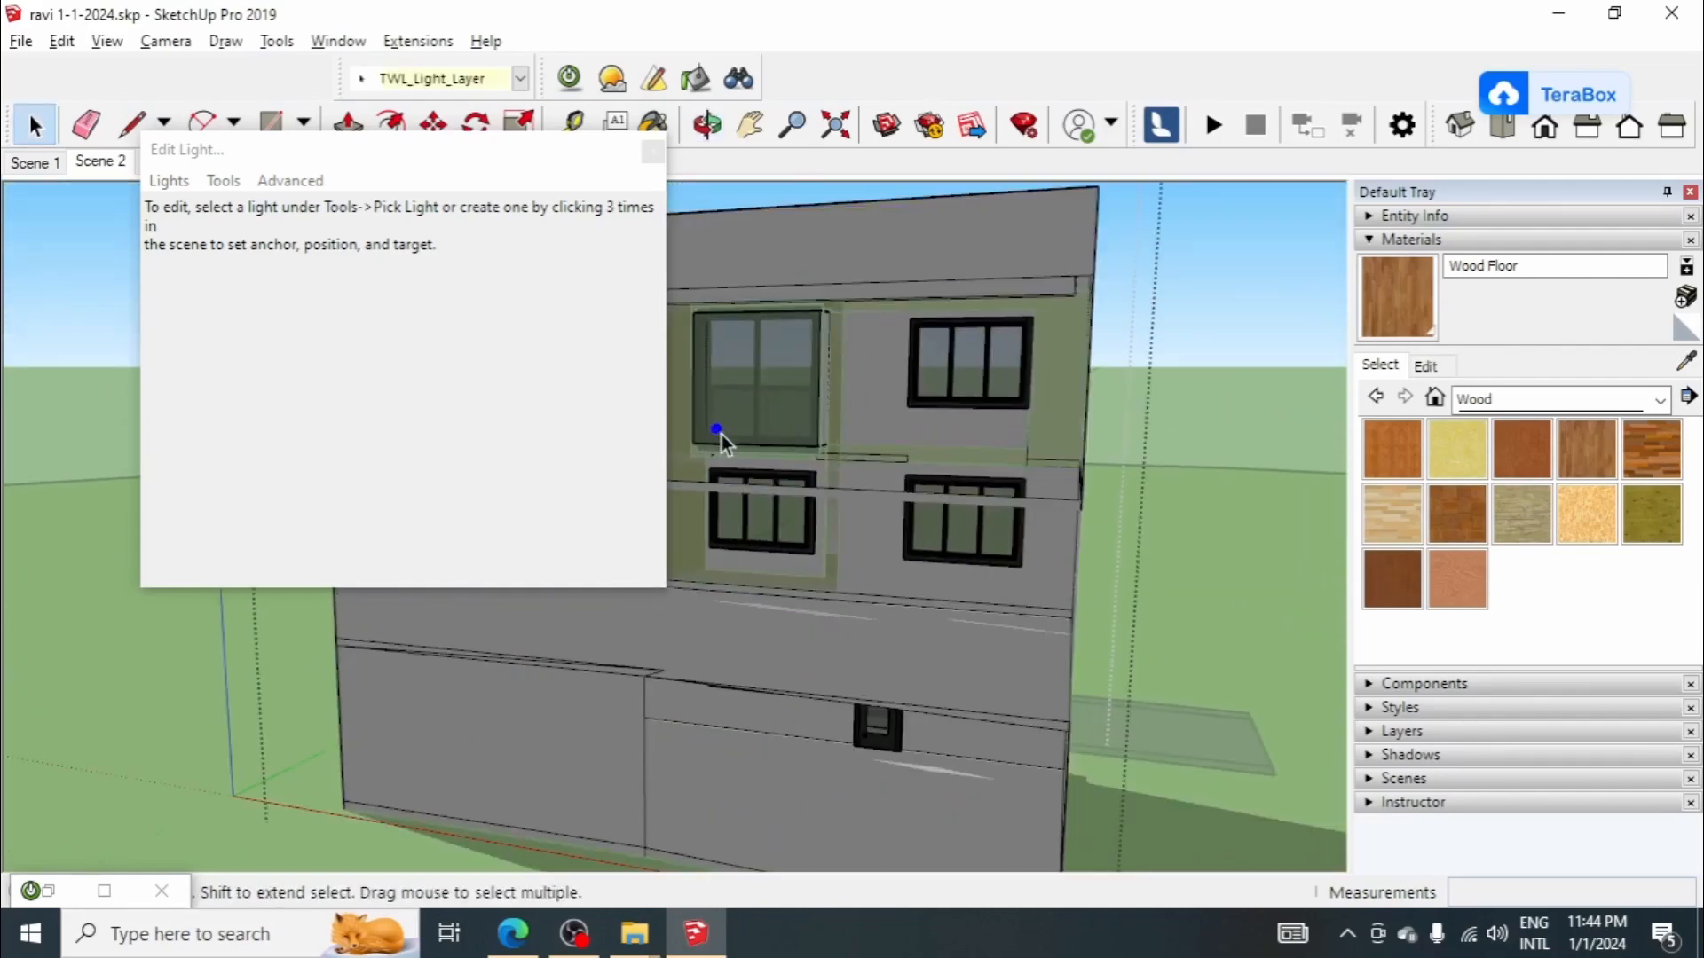
pyautogui.scroll(-3, 725, 441)
pyautogui.press('Delete')
# Step: Delete the point light on the ground storey in front of the door
pyautogui.scroll(5, 771, 637)
pyautogui.moveTo(809, 683); pyautogui.dragTo(896, 494, button='middle')
pyautogui.moveTo(882, 715); pyautogui.dragTo(874, 590, button='middle')
pyautogui.scroll(-1, 874, 590)
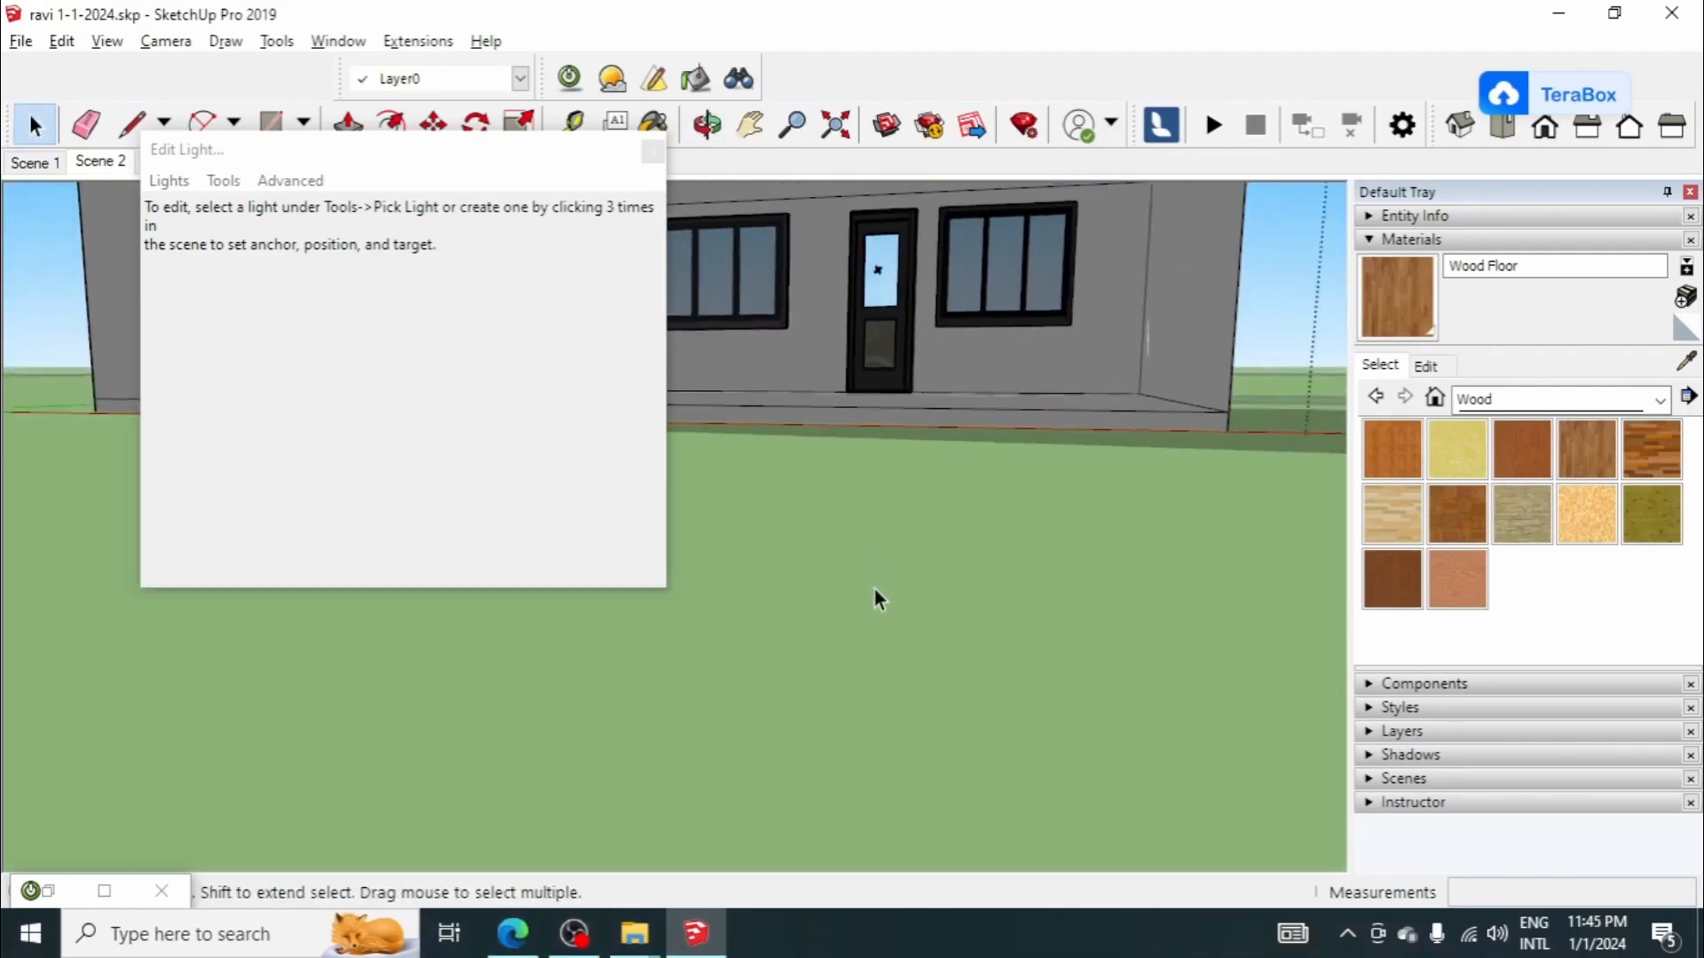
pyautogui.scroll(3, 882, 285)
pyautogui.click(877, 442)
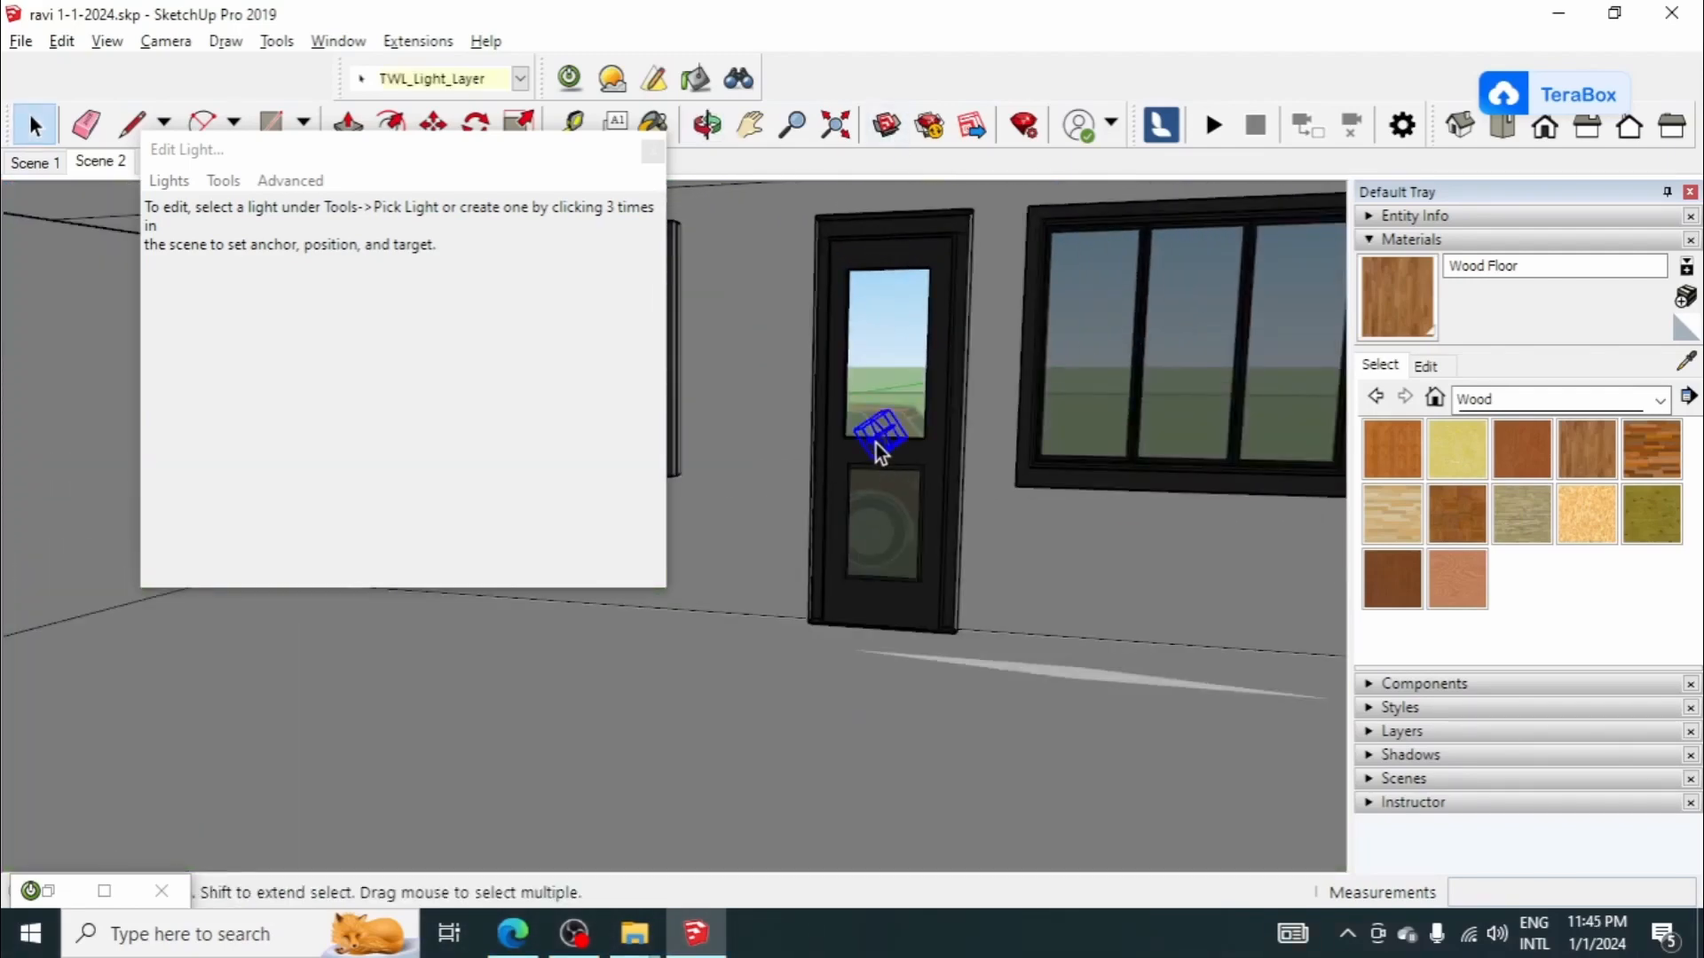
pyautogui.press('Escape')
pyautogui.scroll(-5, 860, 421)
# Step: Unhide all hidden rear wall faces of the house and close the Twilight light editor
pyautogui.click(63, 41)
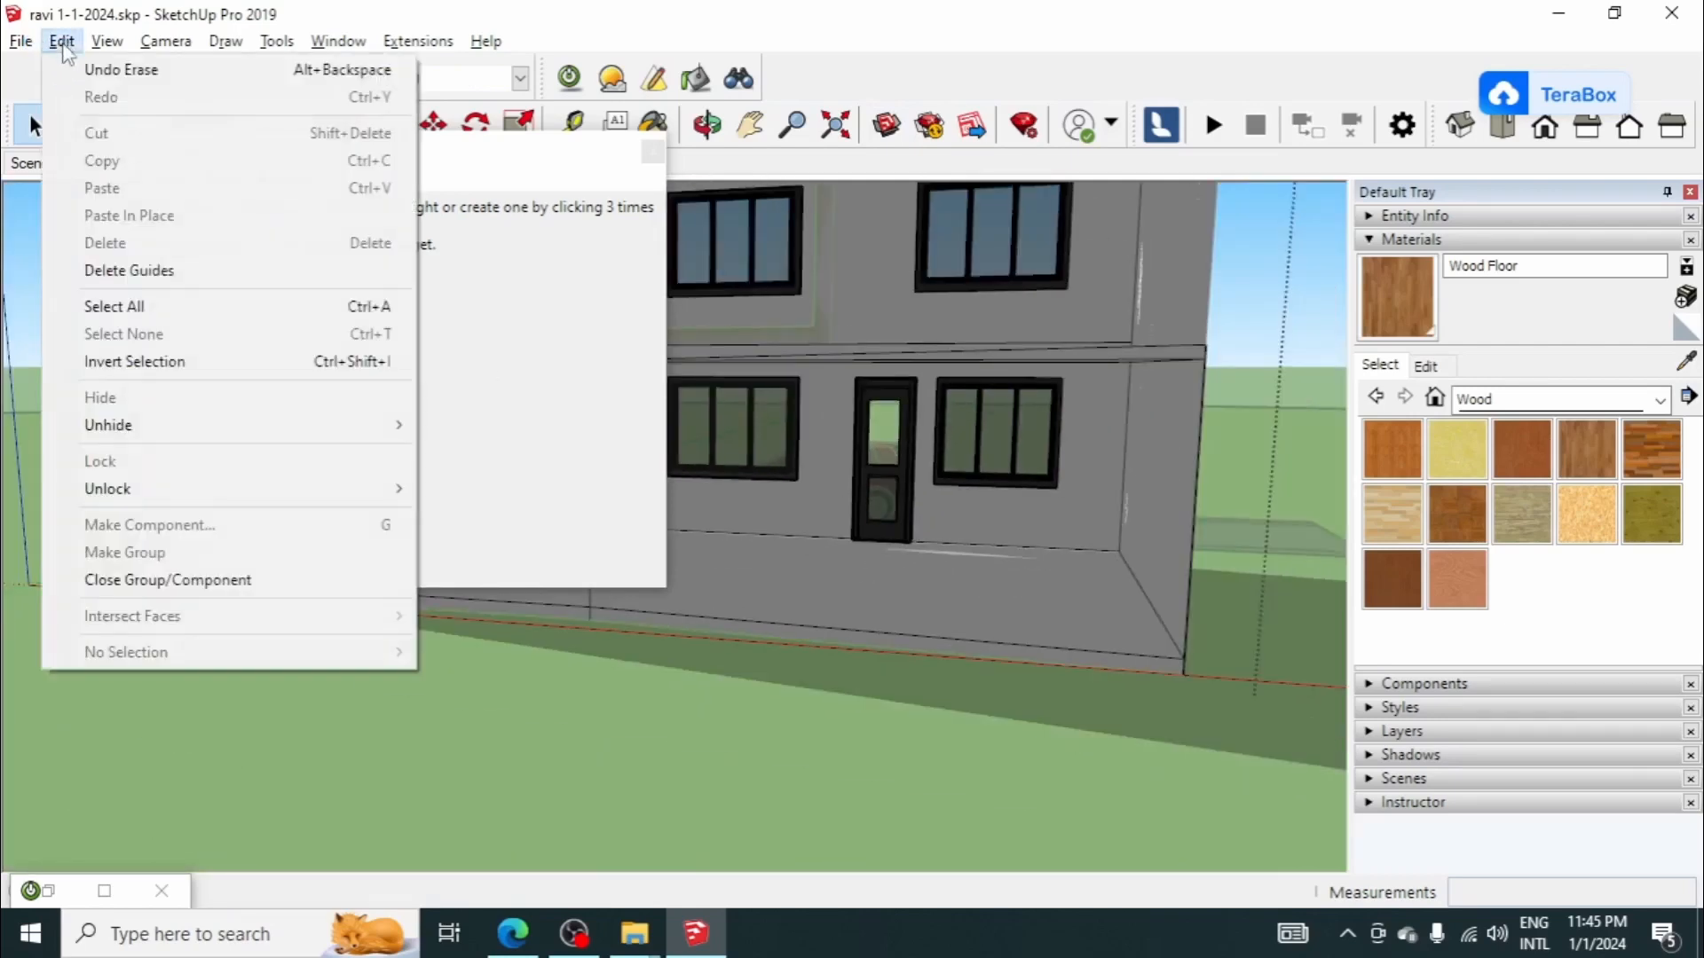
pyautogui.moveTo(115, 426)
pyautogui.click(464, 476)
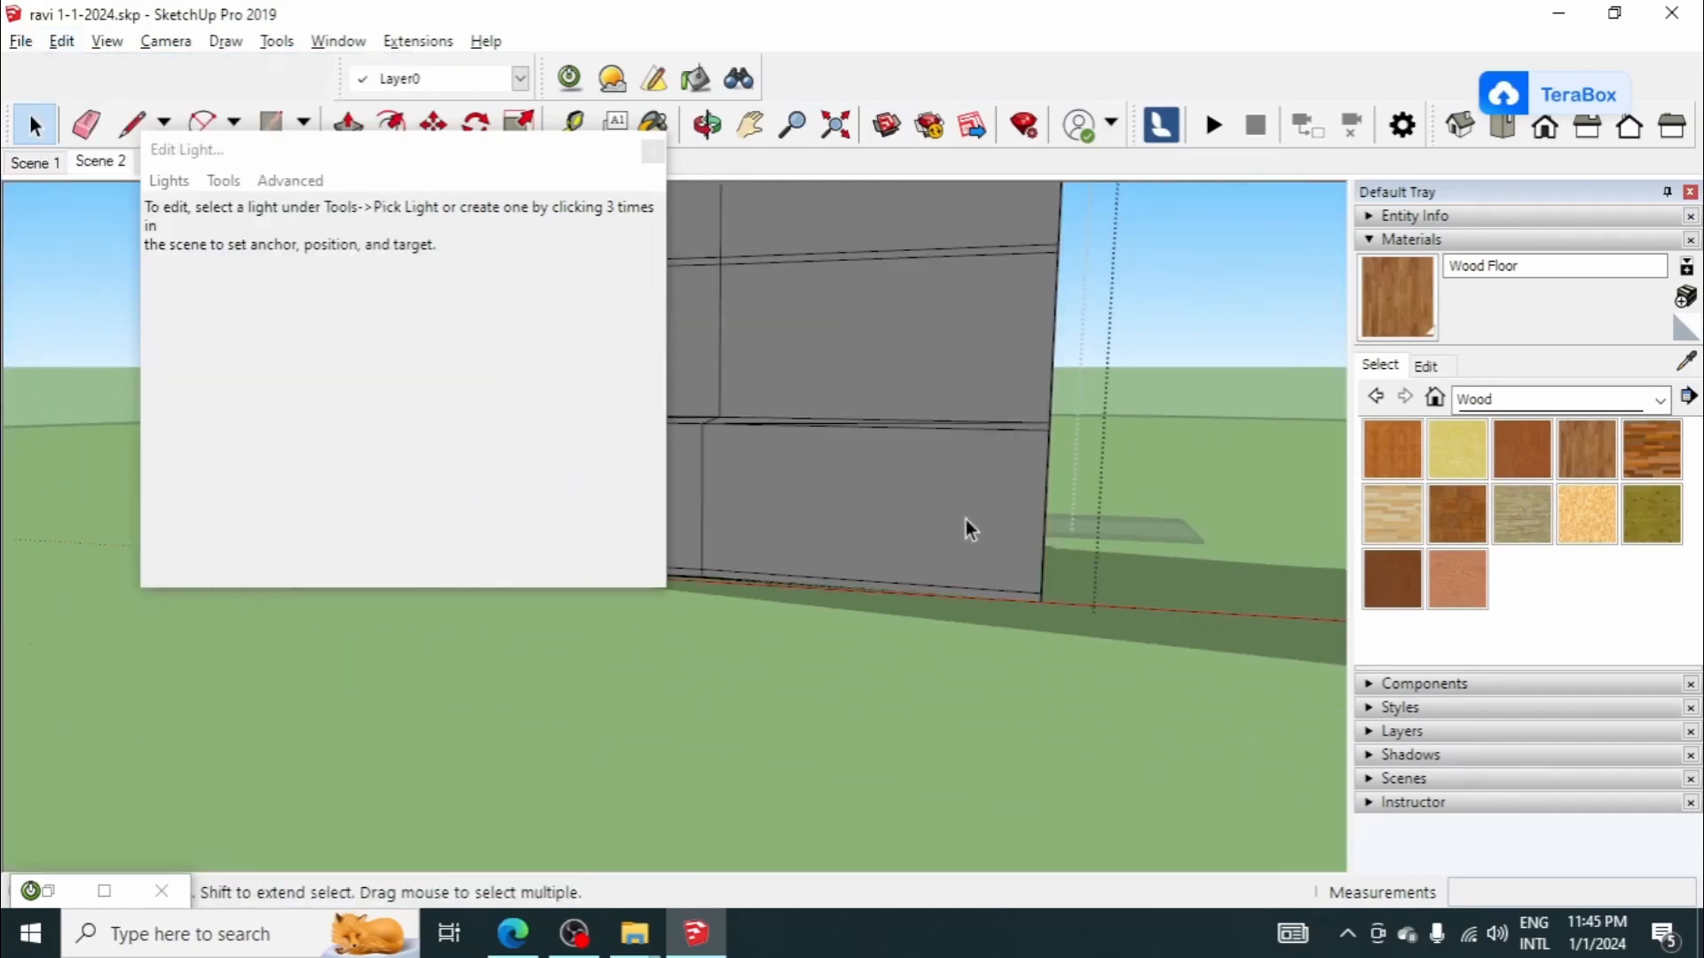
pyautogui.scroll(-5, 967, 530)
pyautogui.moveTo(749, 487); pyautogui.dragTo(774, 457, button='middle')
pyautogui.click(653, 151)
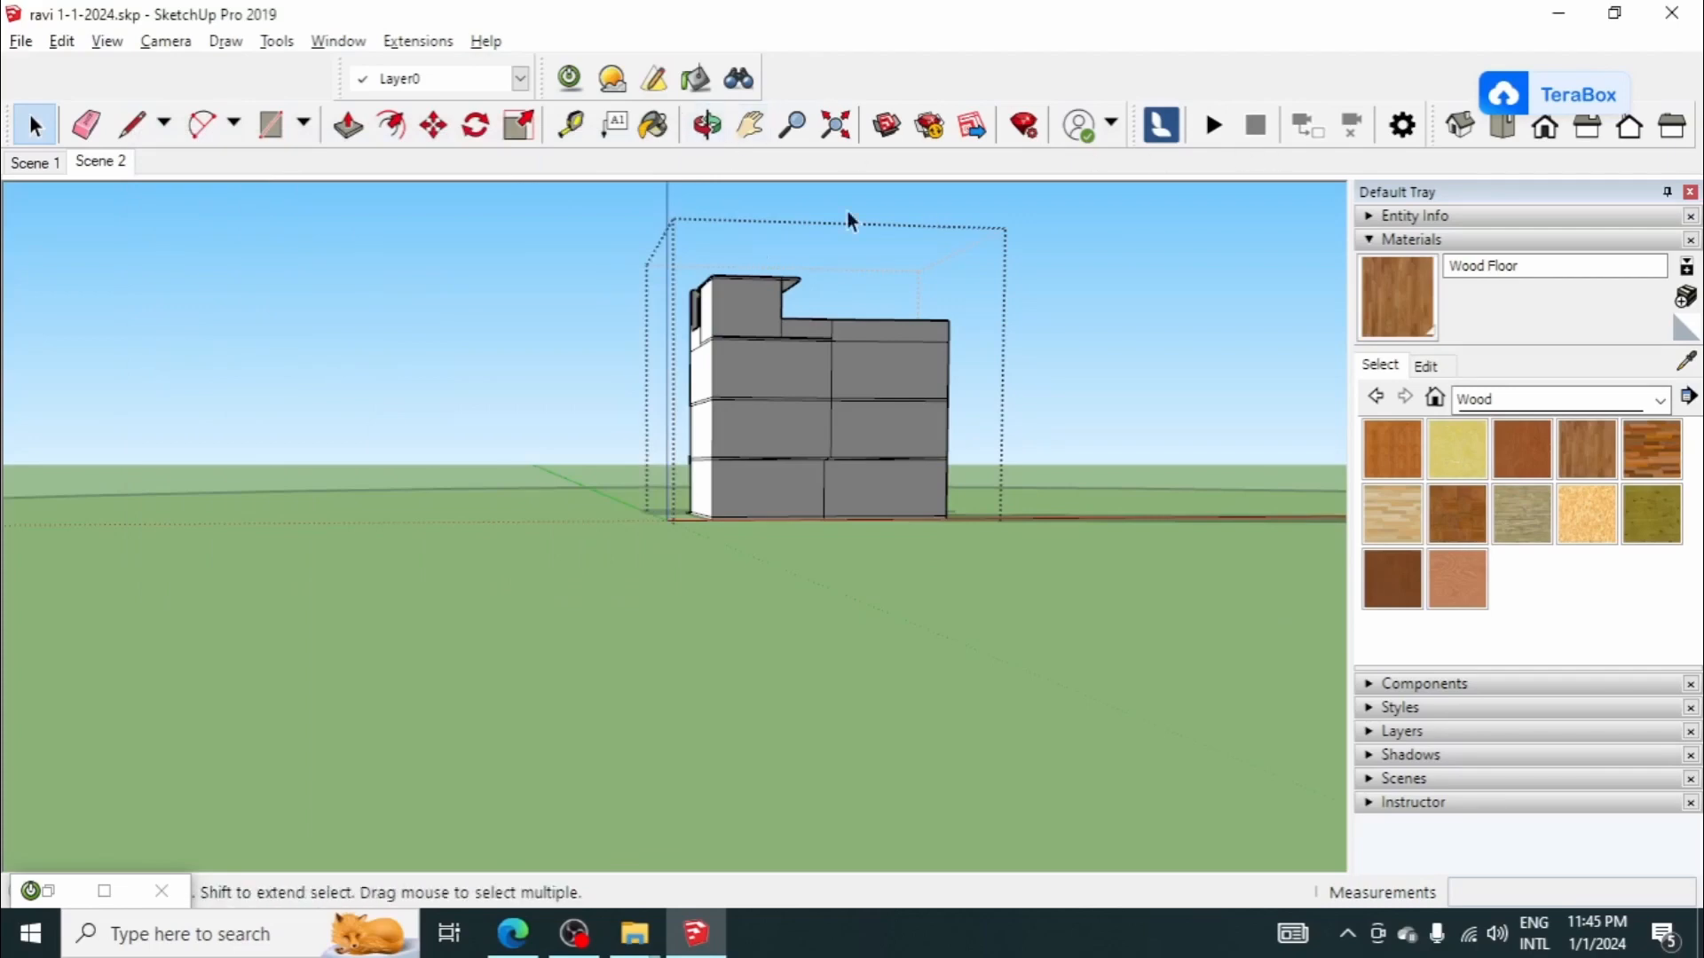
# Step: Return to the front view of the house saved as Scene 2
pyautogui.moveTo(293, 329); pyautogui.dragTo(568, 346, button='middle')
pyautogui.click(13, 161)
pyautogui.click(98, 169)
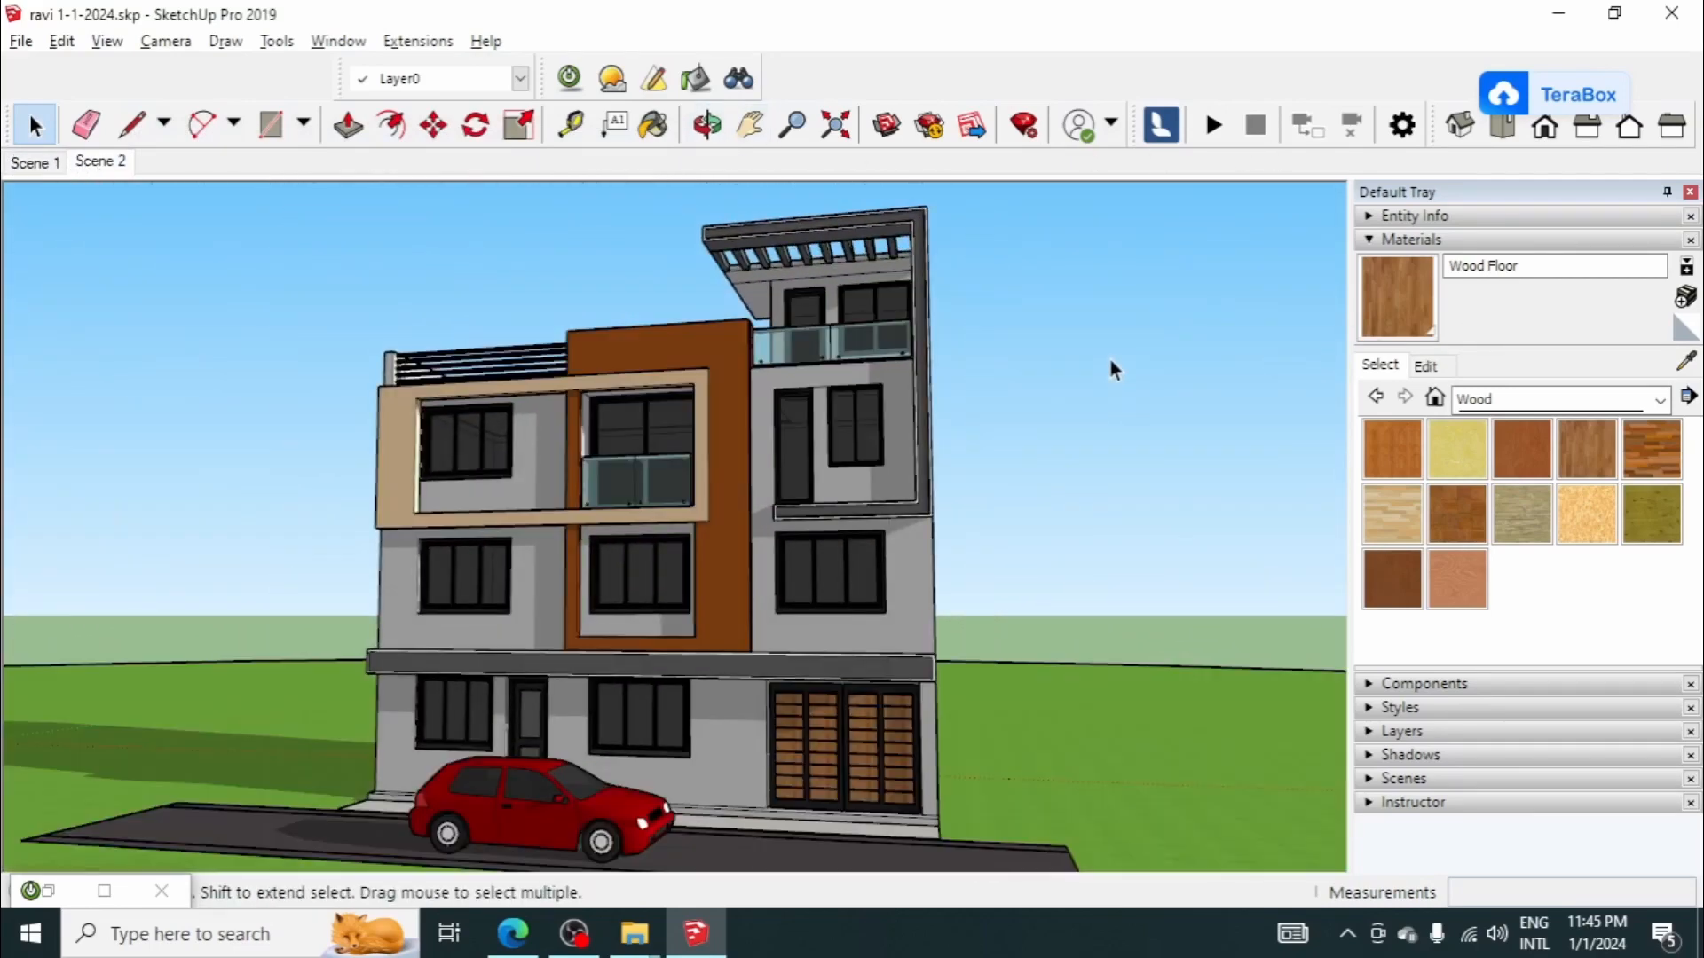
pyautogui.scroll(-5, 920, 303)
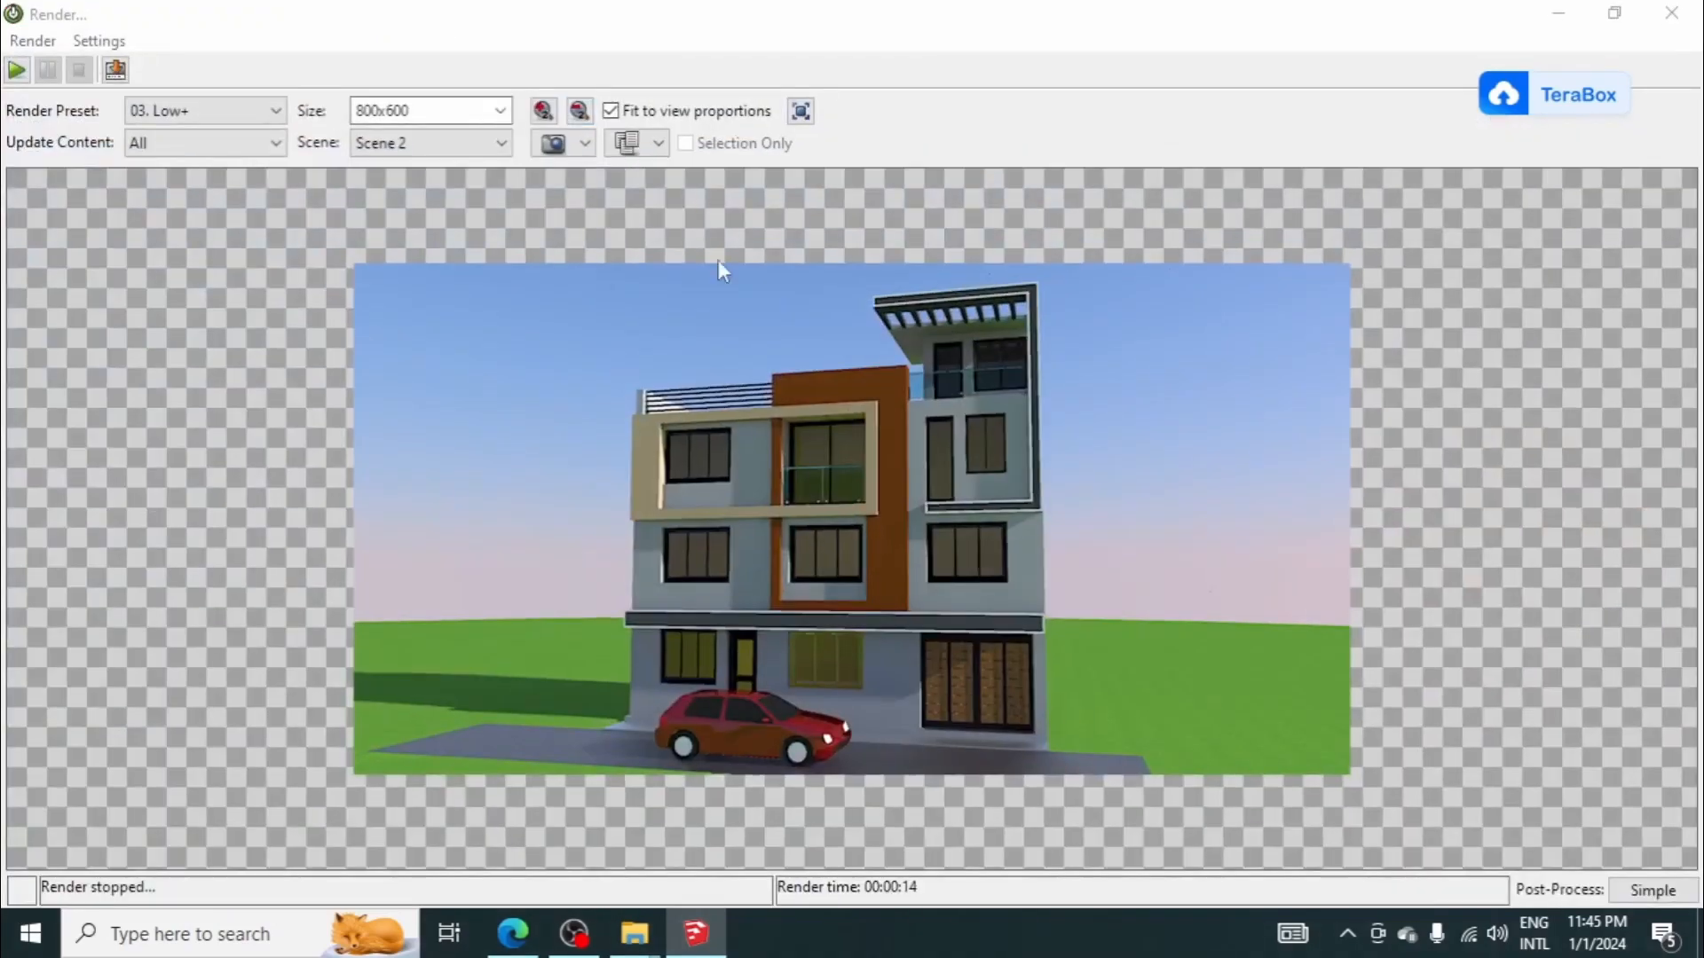
# Step: Start a new Twilight render of Scene 2 with the 05. Medium+ preset, without saving the previous render
pyautogui.click(15, 73)
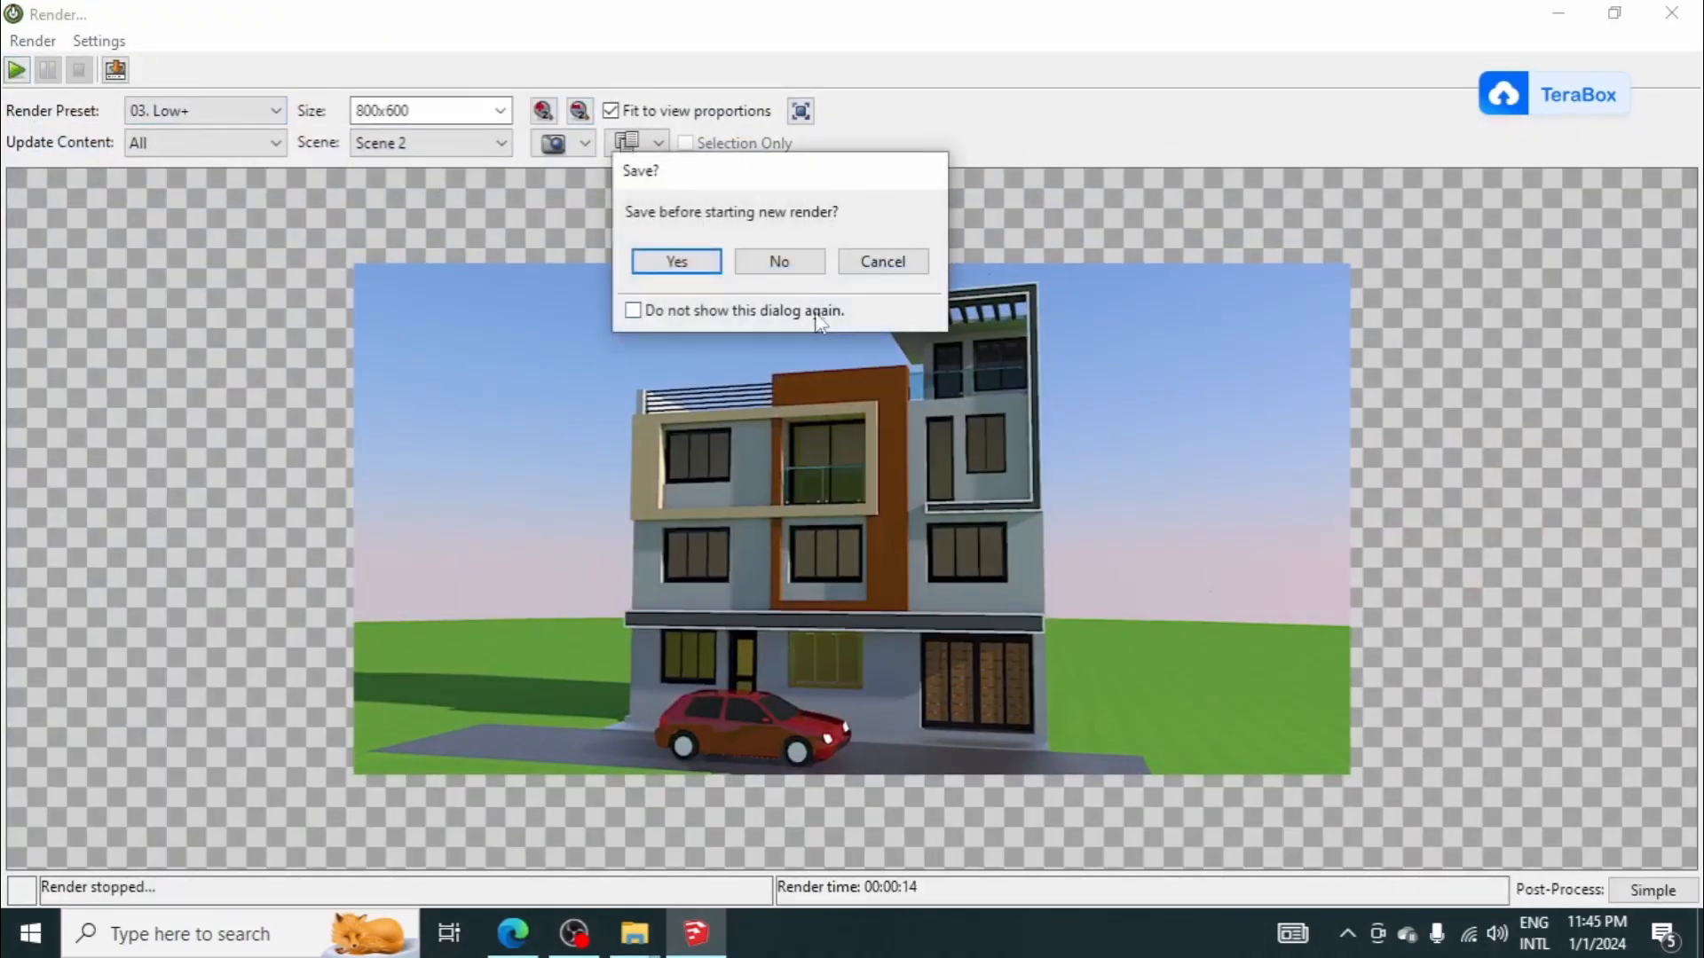
pyautogui.click(774, 264)
pyautogui.click(273, 112)
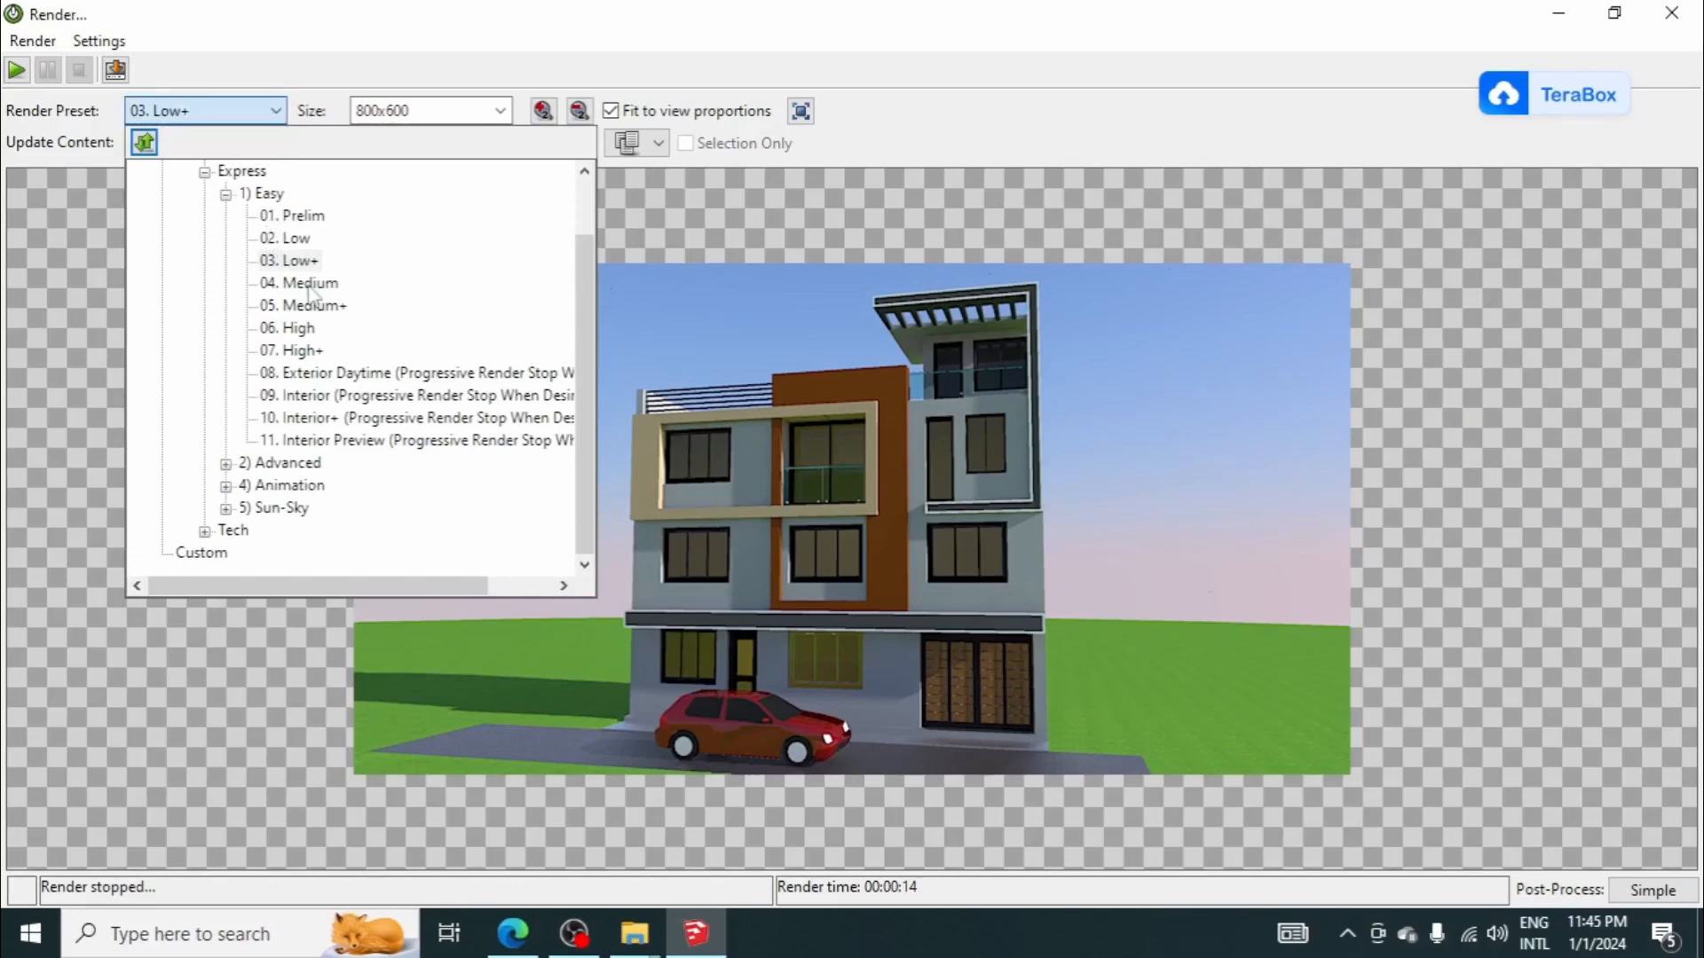
pyautogui.click(312, 305)
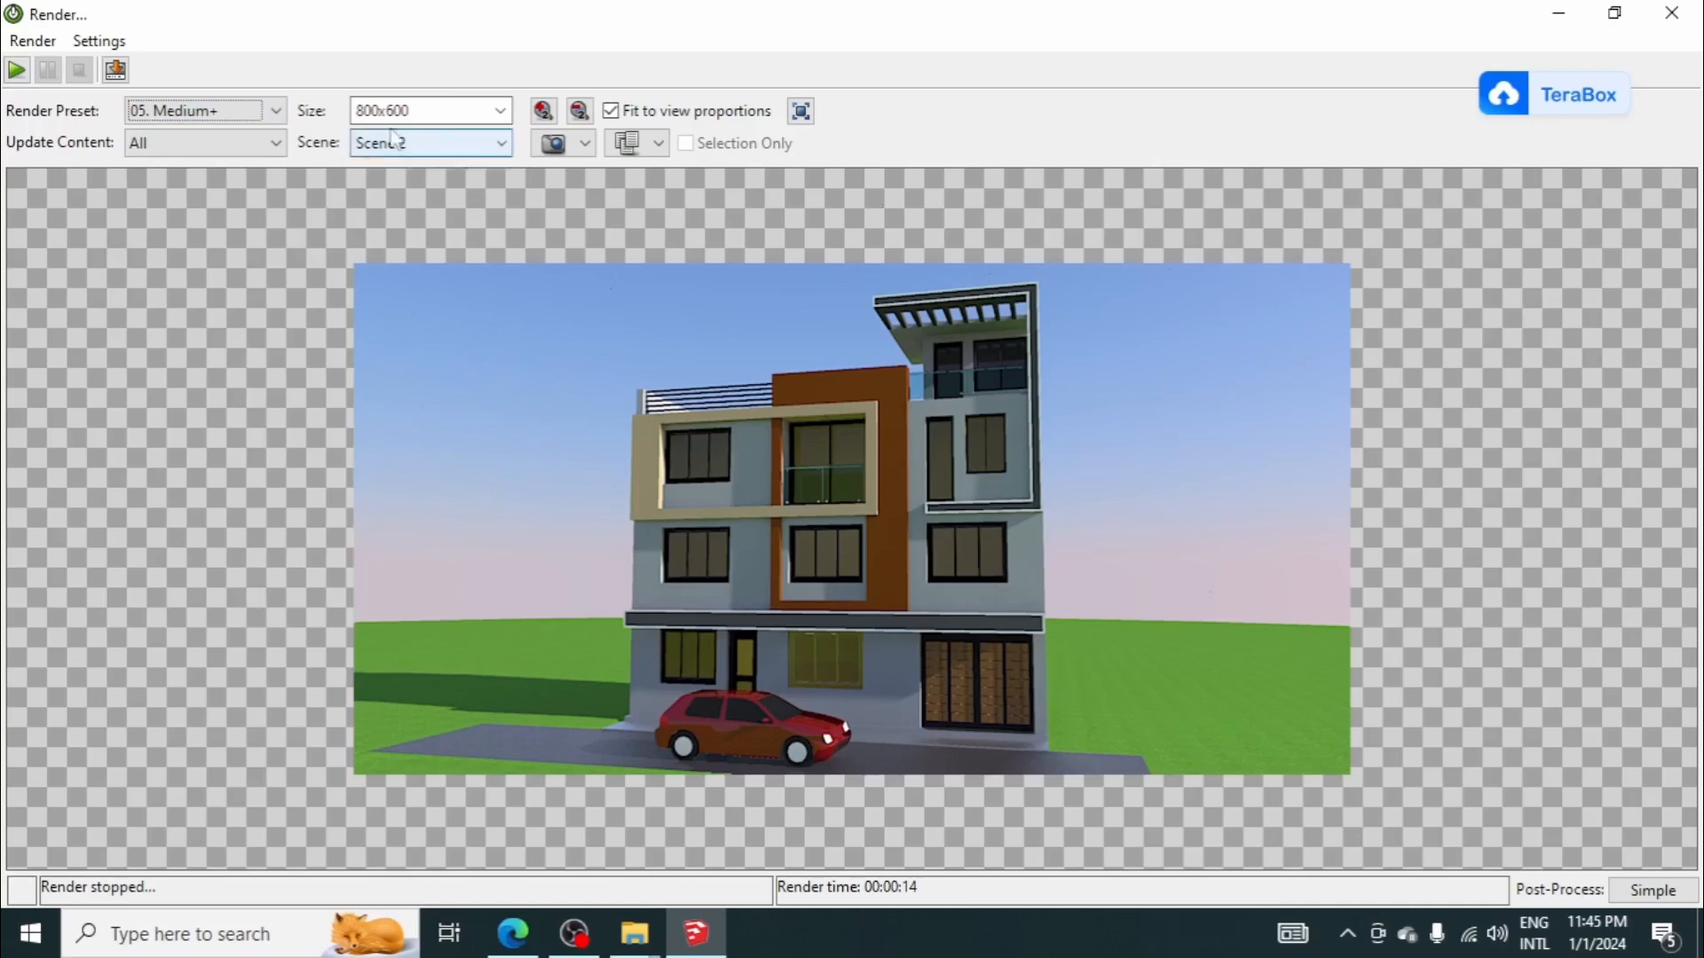
pyautogui.click(16, 69)
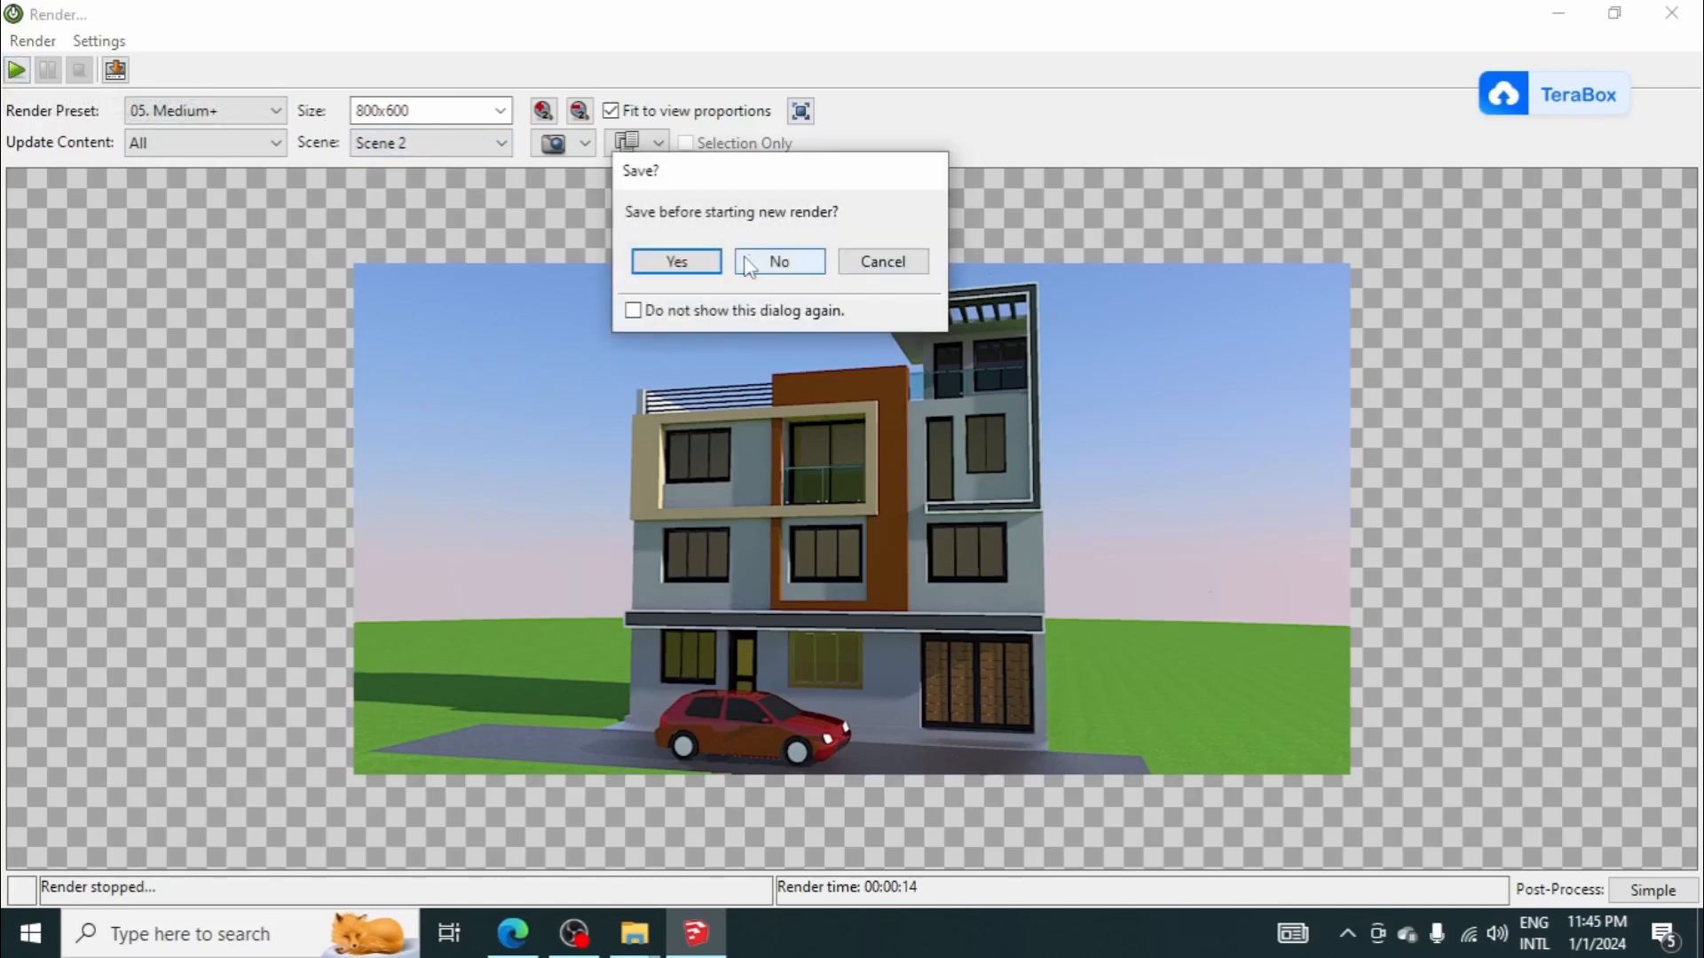
pyautogui.click(780, 259)
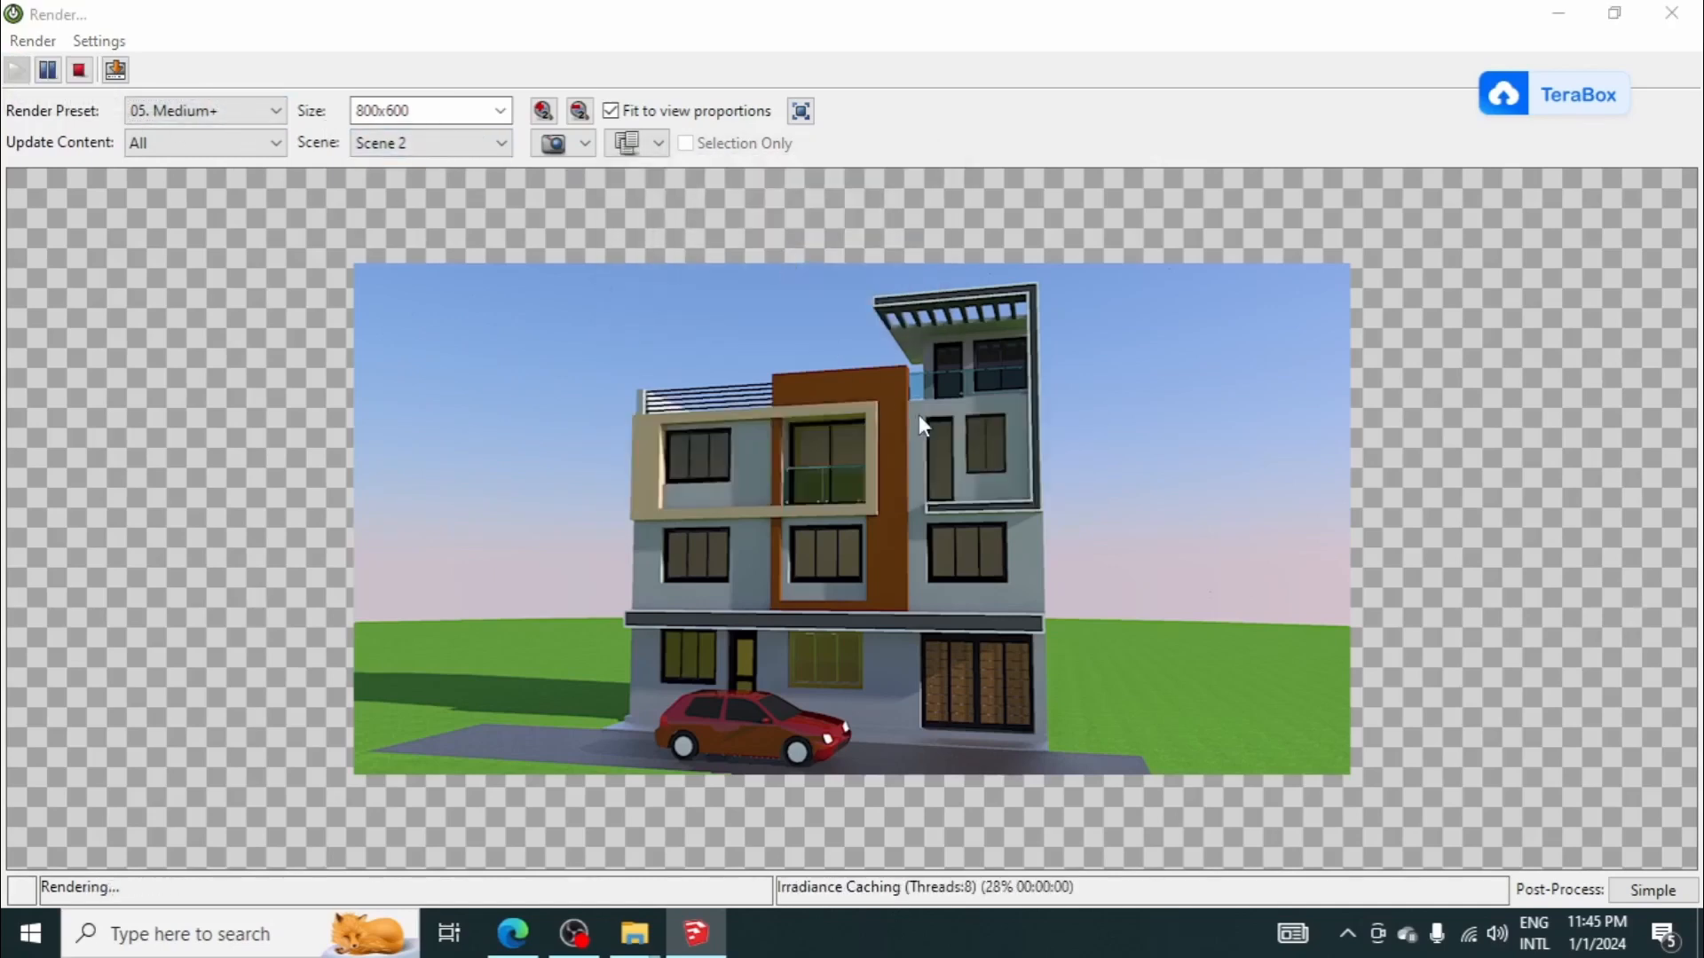